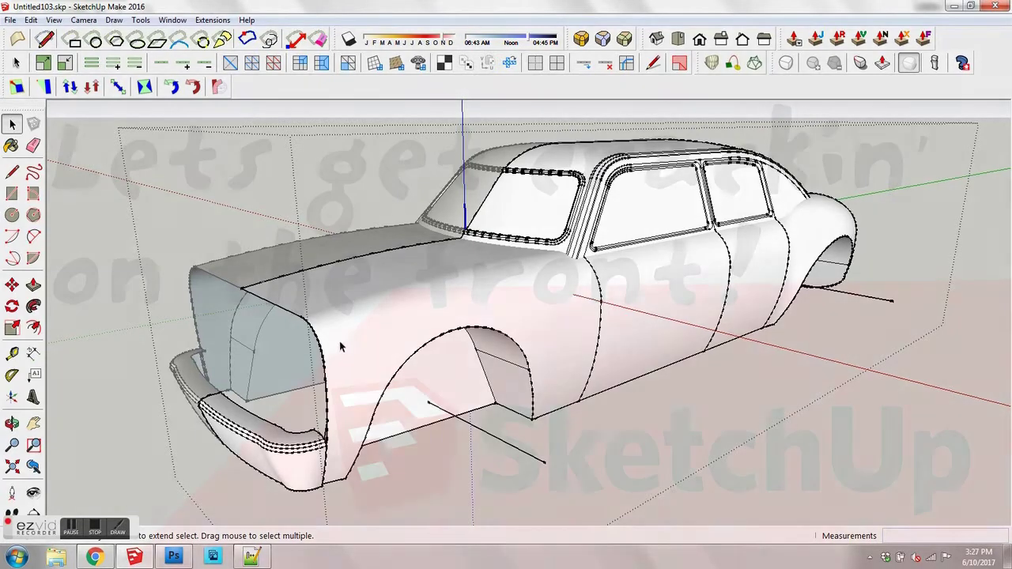
Step: Open the front body section for editing and select its hood and fender surface
middle_drag(370, 335, 269, 274)
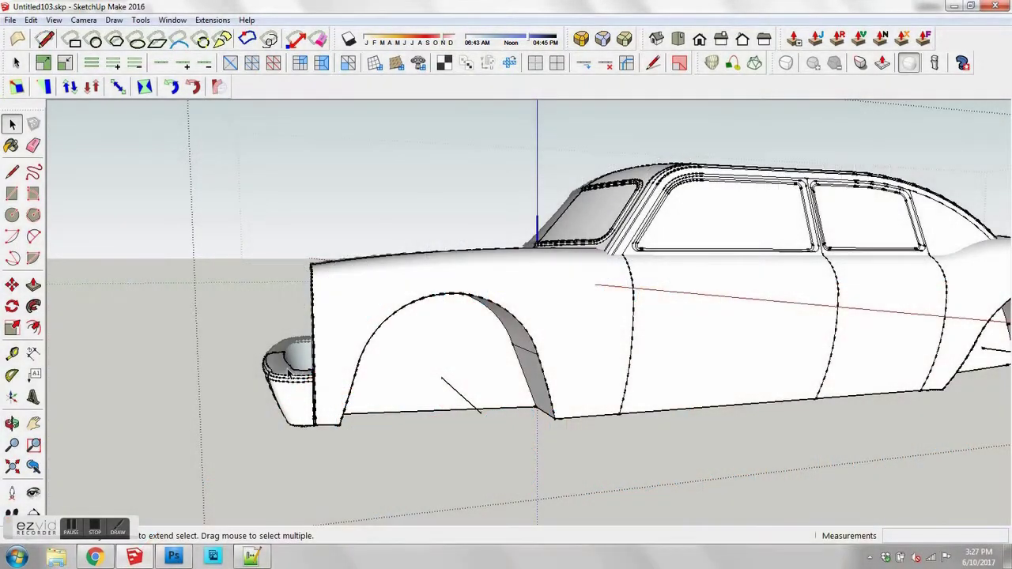
mouse_move(311, 380)
middle_down()
mouse_move(380, 377)
mouse_move(328, 373)
middle_up()
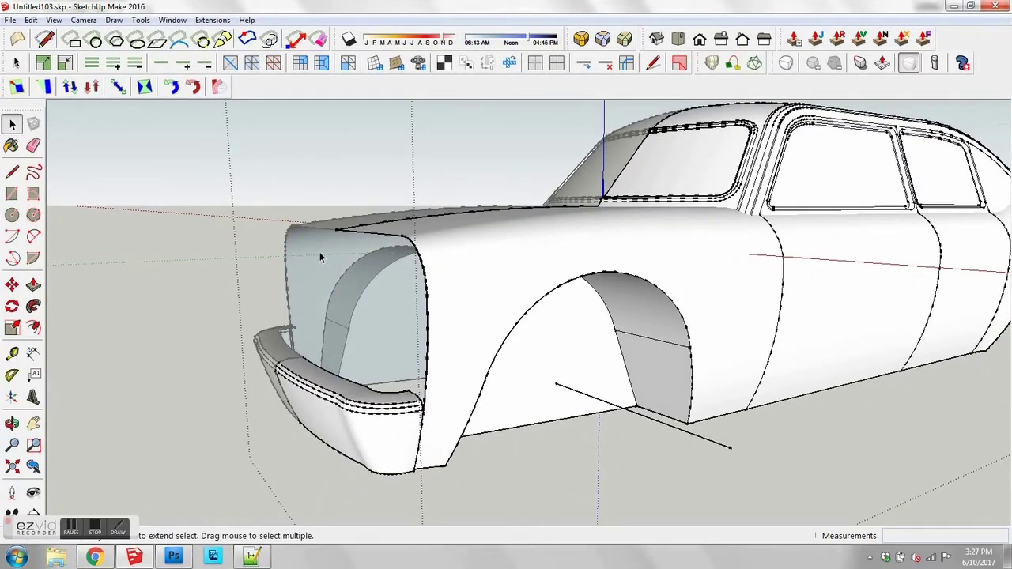
middle_drag(379, 262, 316, 237)
double_click(478, 250)
click(501, 273)
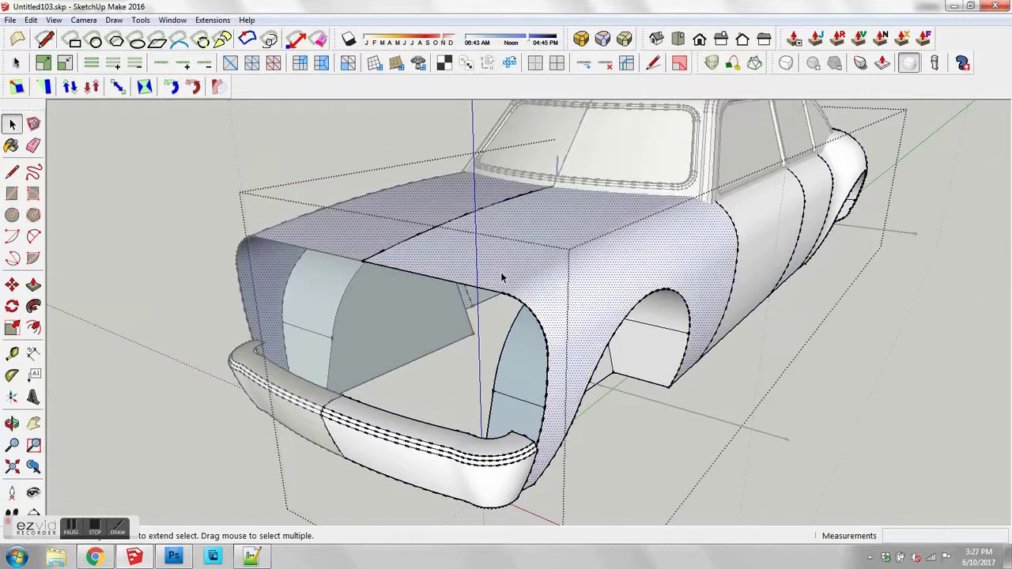
Step: Draw a vertical line down from the hood's front edge and a diagonal line to the fender edge, closing a corner face
scroll(501, 277, up, 3)
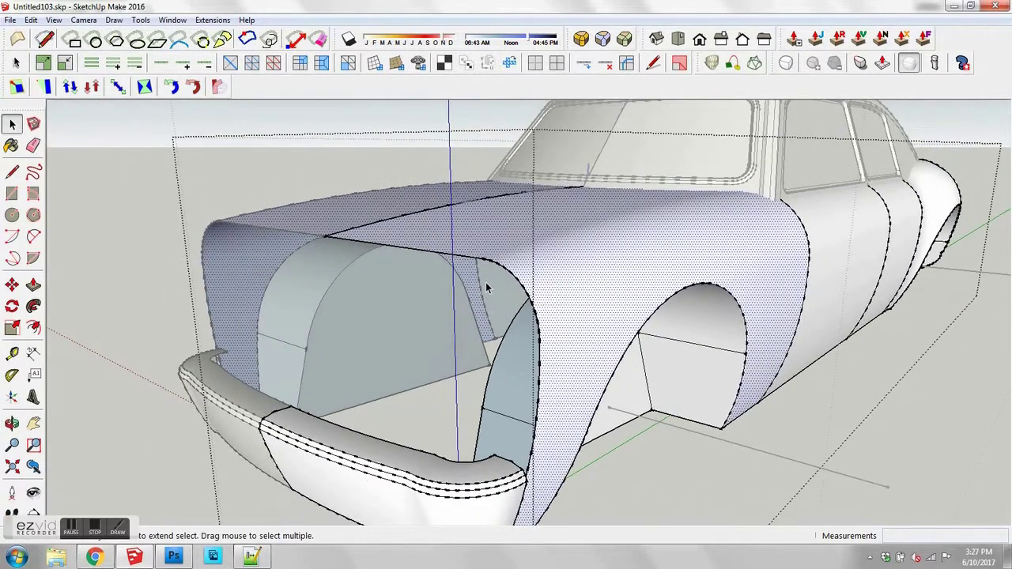
key(l)
click(448, 254)
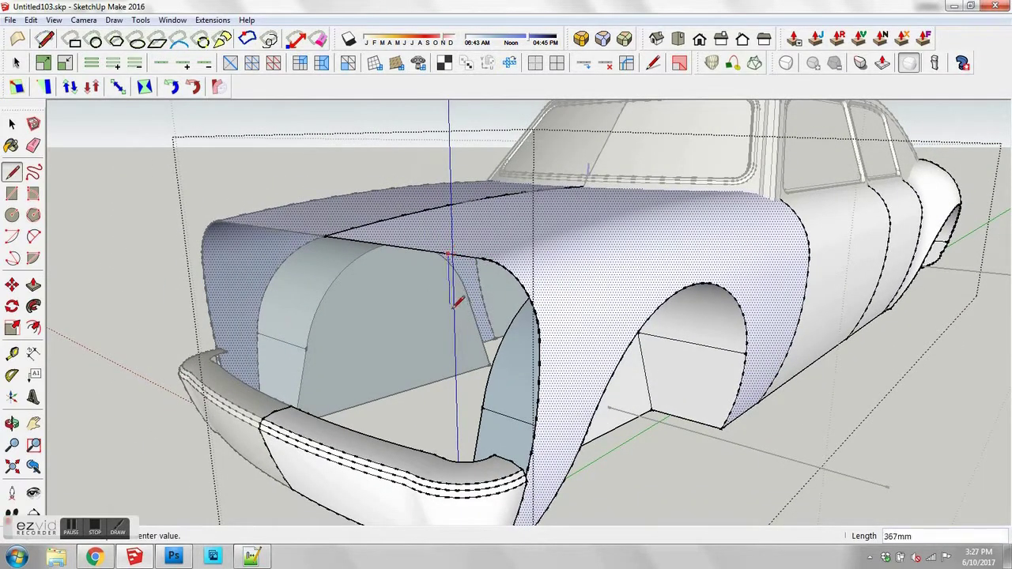
click(452, 351)
click(529, 446)
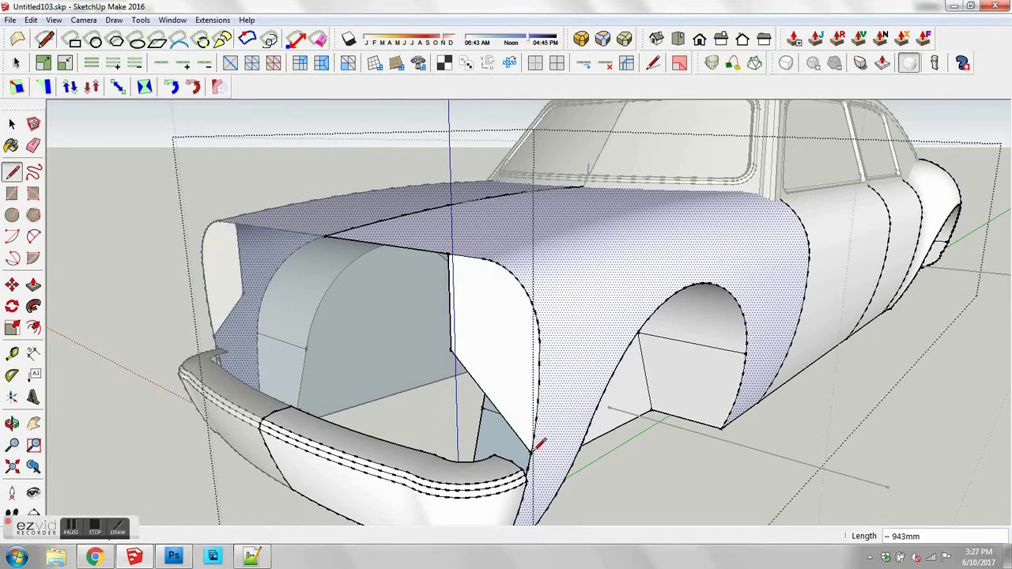
Step: Try to draw a line forward from the upper inner corner of the fender face
key(o)
drag(515, 391, 511, 330)
key(space)
key(l)
scroll(483, 249, up, 2)
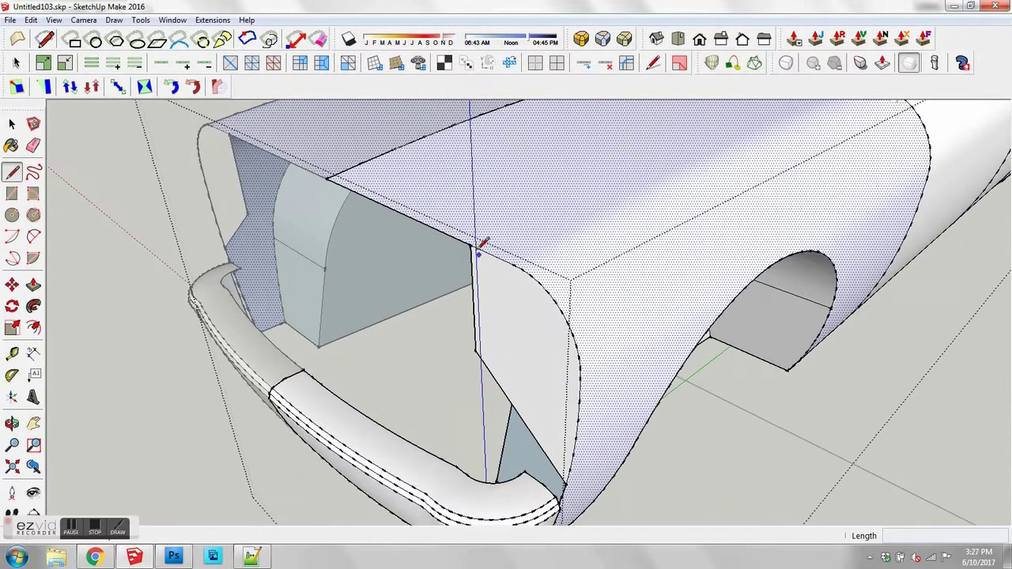
click(473, 245)
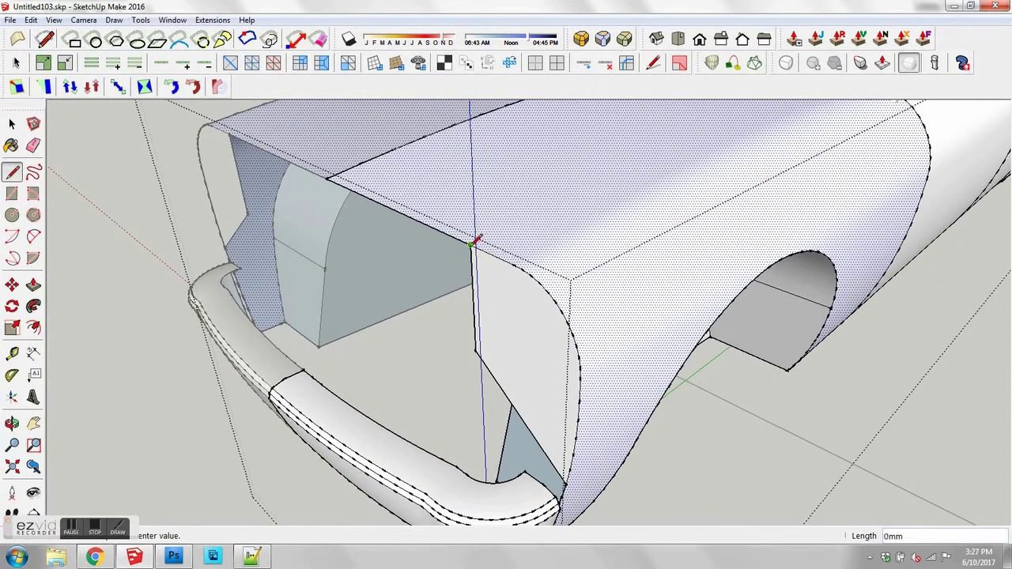
middle_drag(361, 277, 335, 208)
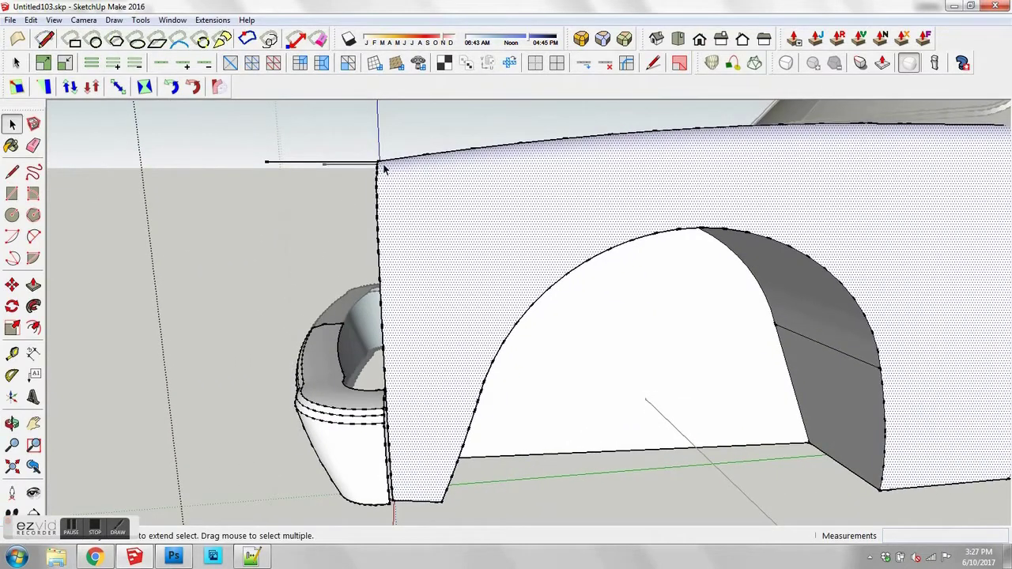
Step: Draw a line about 490 mm long forward from the face's upper inner corner, parallel to the hood's centre edge
middle_drag(407, 189, 514, 235)
key(l)
click(493, 225)
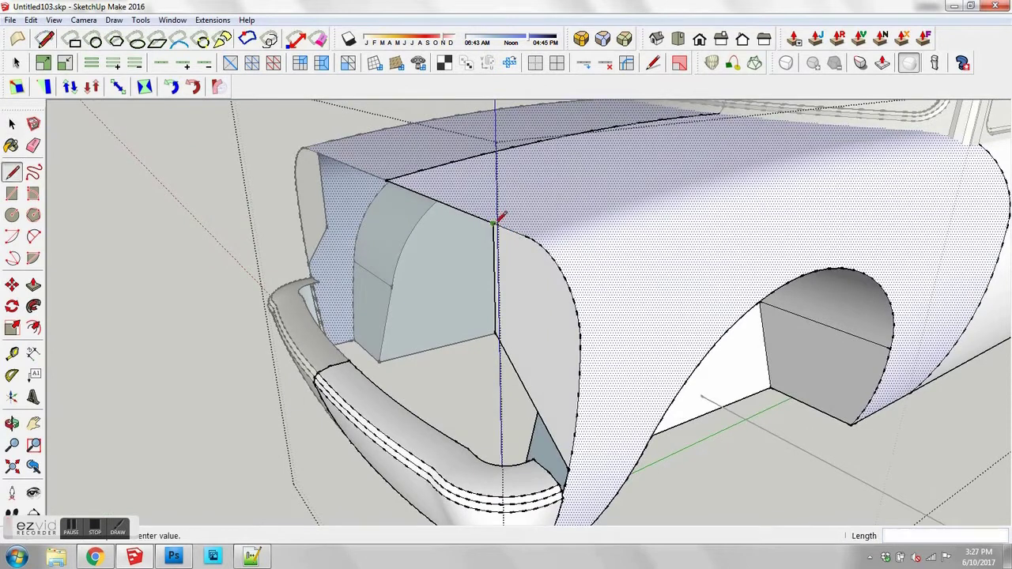
scroll(395, 176, up, 4)
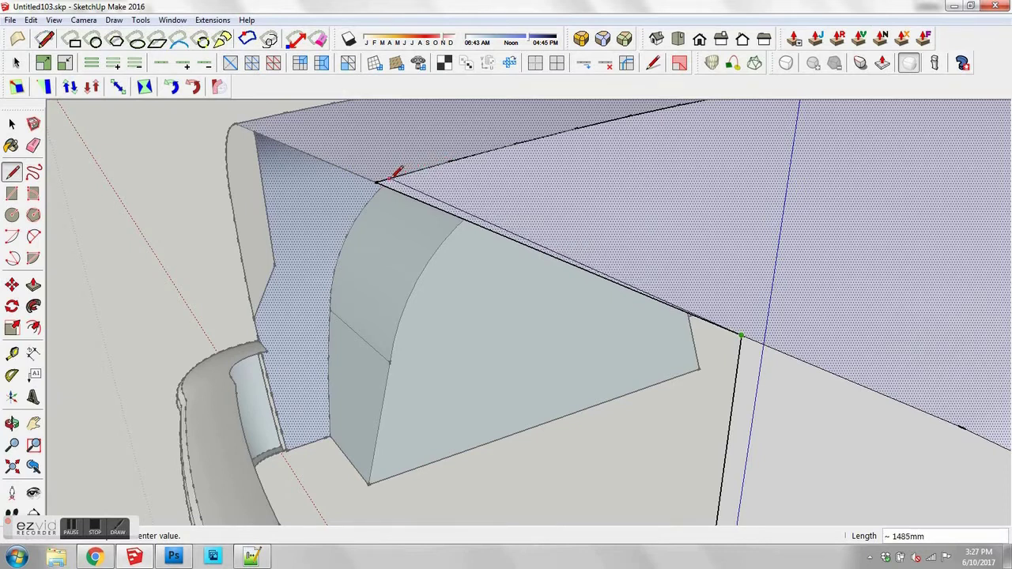
scroll(403, 170, down, 3)
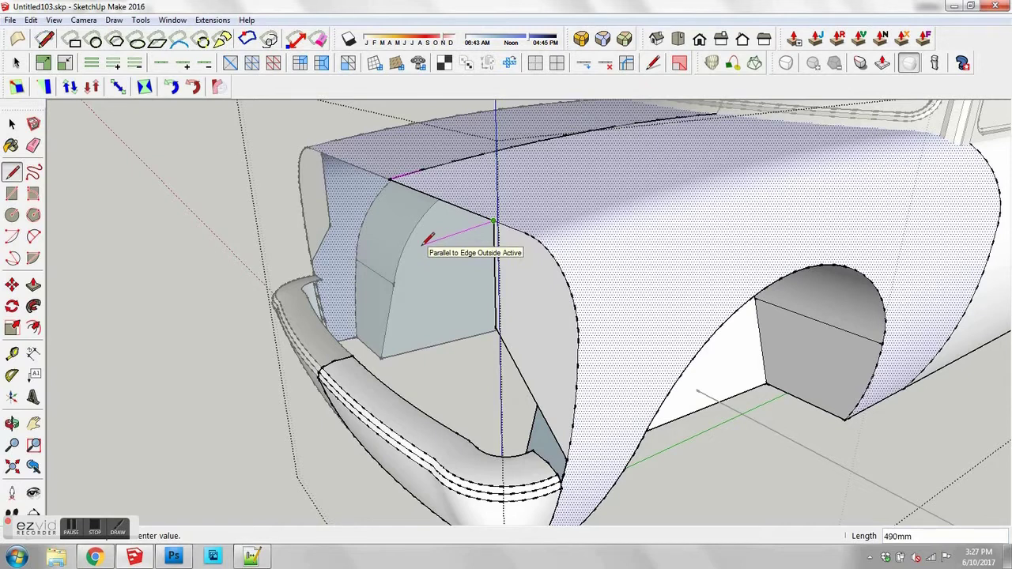
key(space)
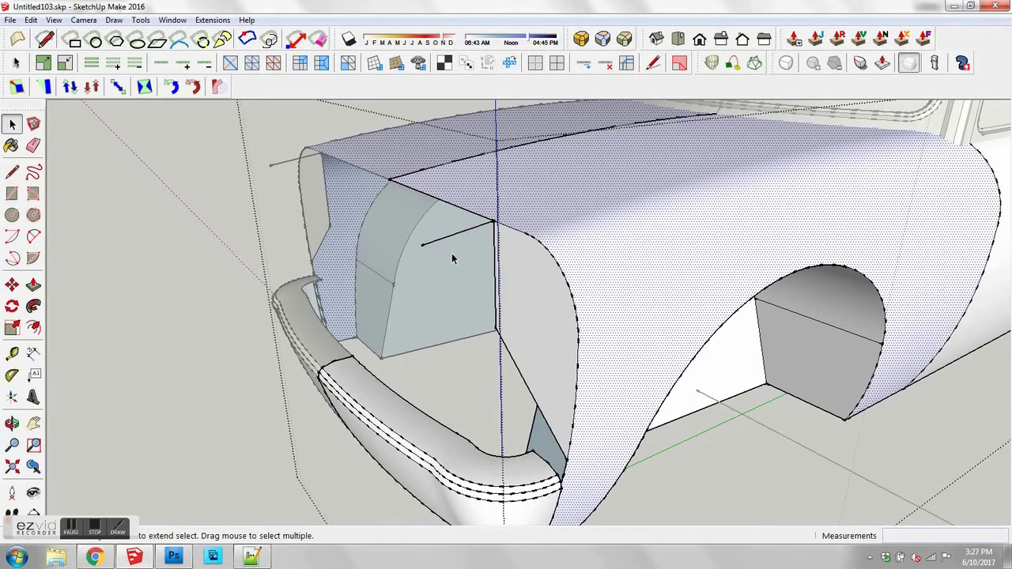
Step: Draw a line along the red axis from the forward line's free end towards the car's centre
middle_drag(451, 255, 486, 253)
key(l)
click(466, 302)
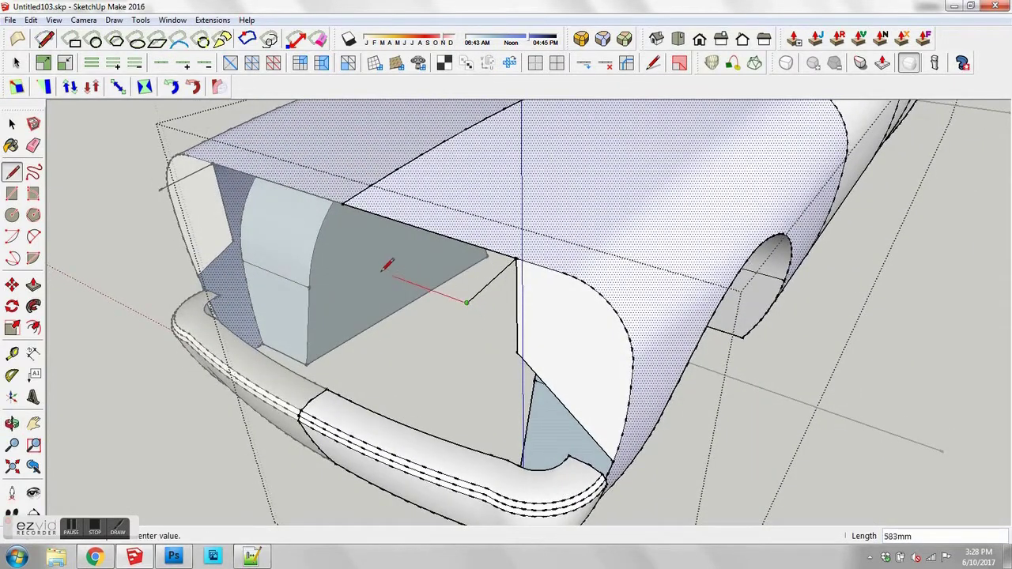
click(367, 270)
key(space)
middle_drag(447, 279, 478, 337)
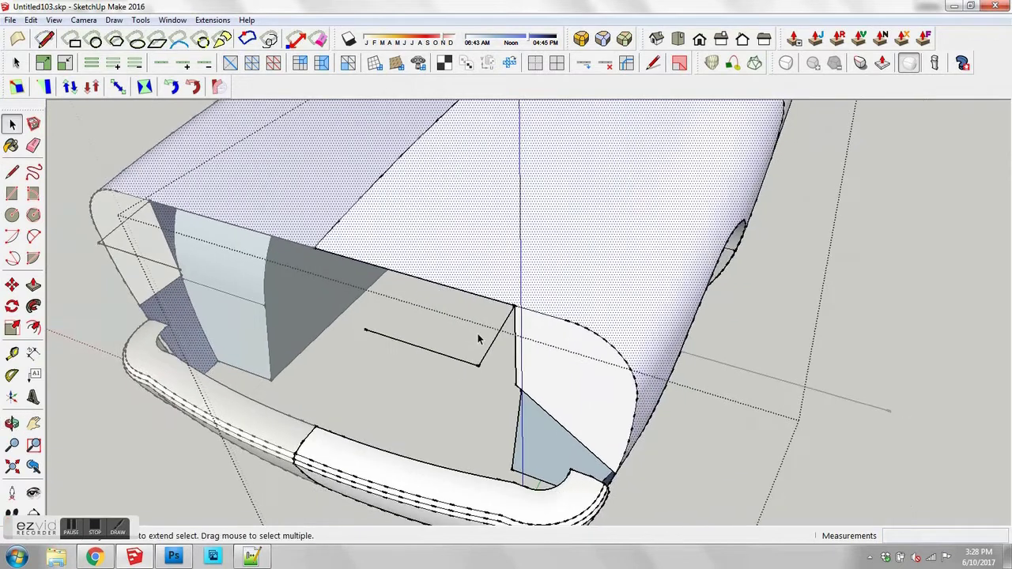
Step: Round the corner between the two path lines with a large tangent arc and trim off the sharp corner
scroll(479, 336, up, 4)
key(a)
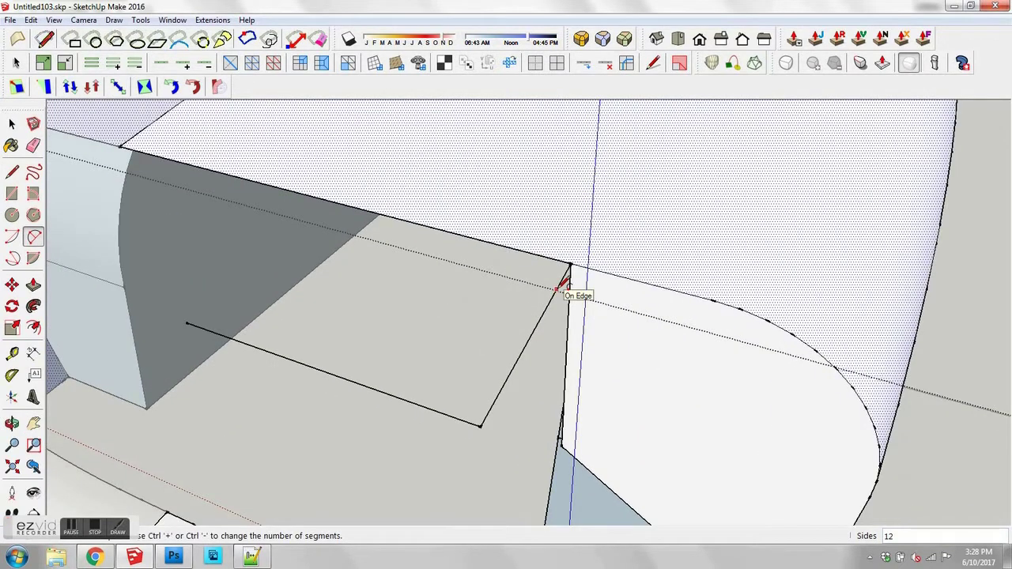
click(557, 287)
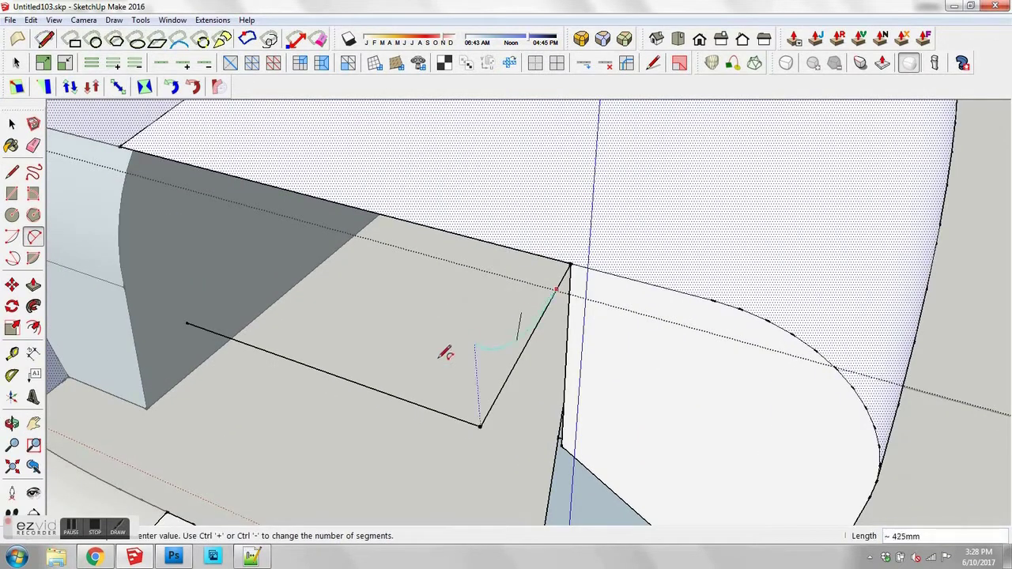
click(316, 369)
double_click(317, 368)
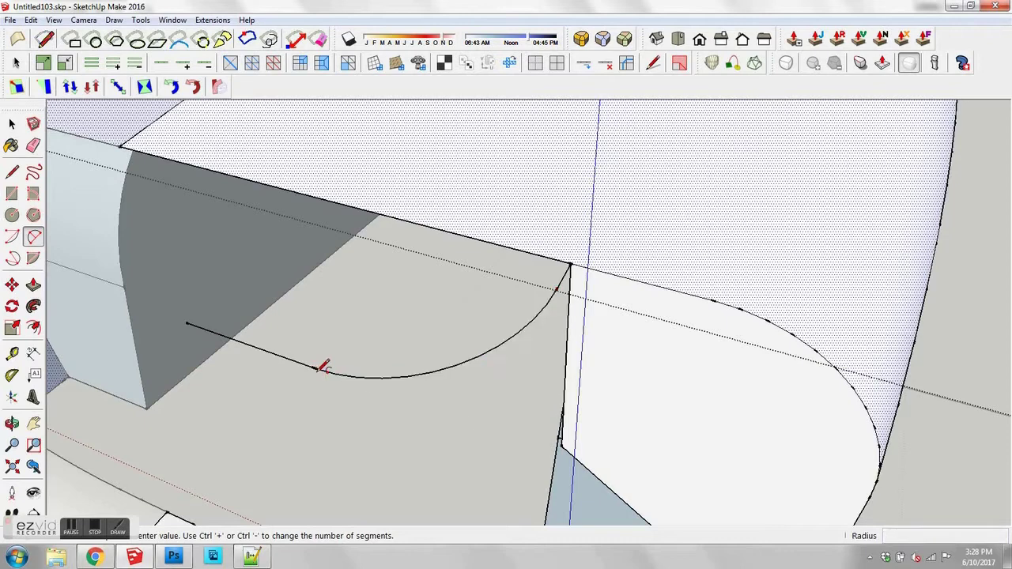
key(space)
Step: Select the corner face with its outline and the curved path, and make them a group
scroll(409, 348, down, 5)
middle_drag(433, 352, 259, 299)
scroll(467, 320, up, 3)
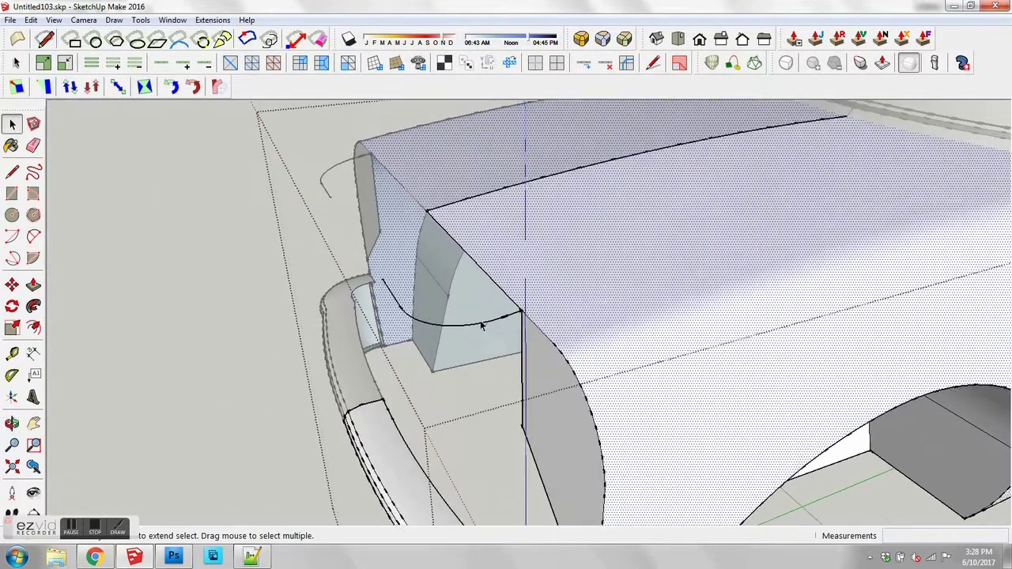
middle_drag(480, 326, 515, 289)
click(485, 306)
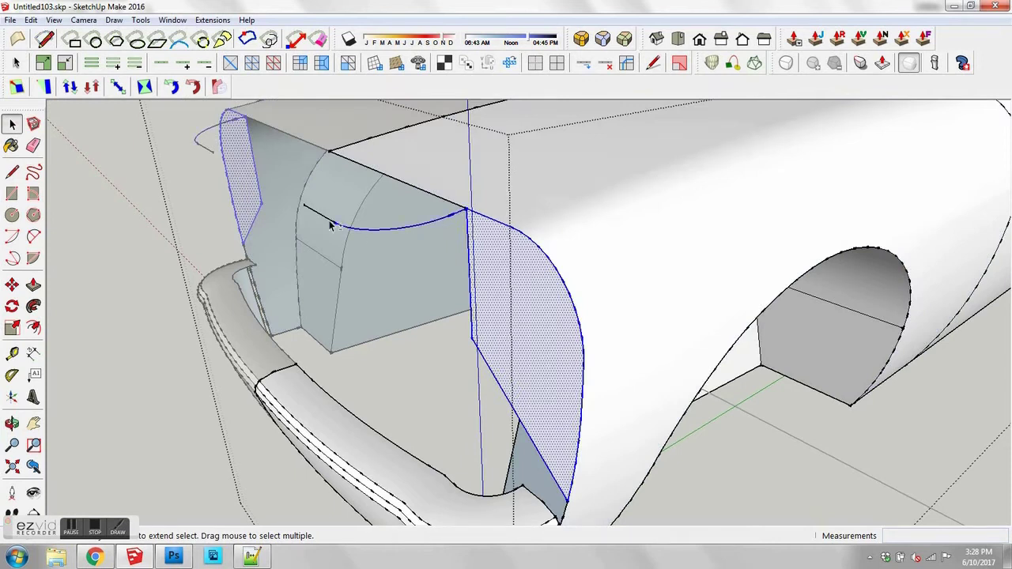
right_click(499, 290)
click(545, 358)
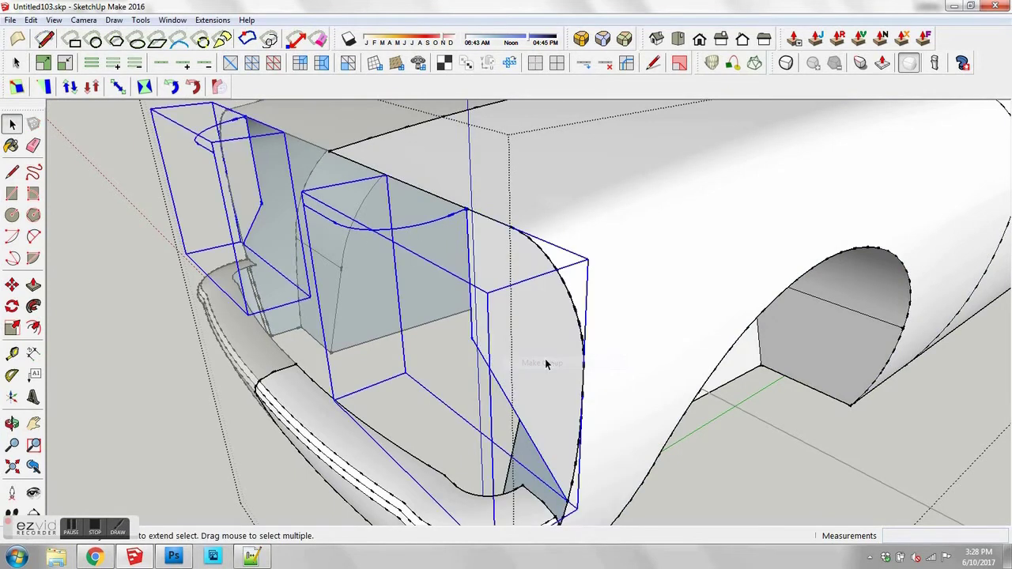
Step: Inside the new group, sweep the corner face along the curved path with Follow Me
middle_drag(544, 358, 468, 226)
scroll(518, 316, up, 5)
click(468, 226)
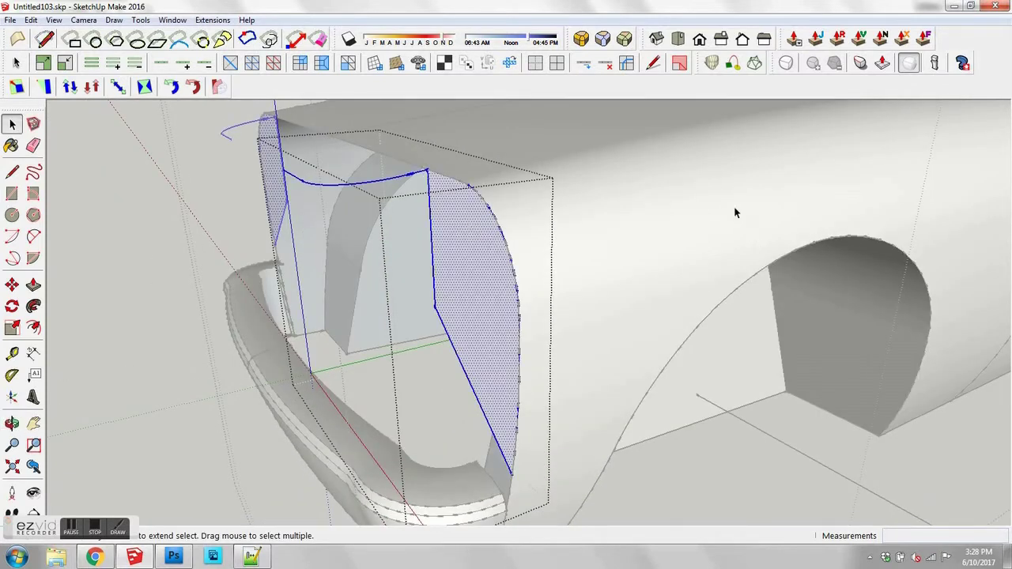
double_click(469, 263)
middle_drag(449, 234, 502, 250)
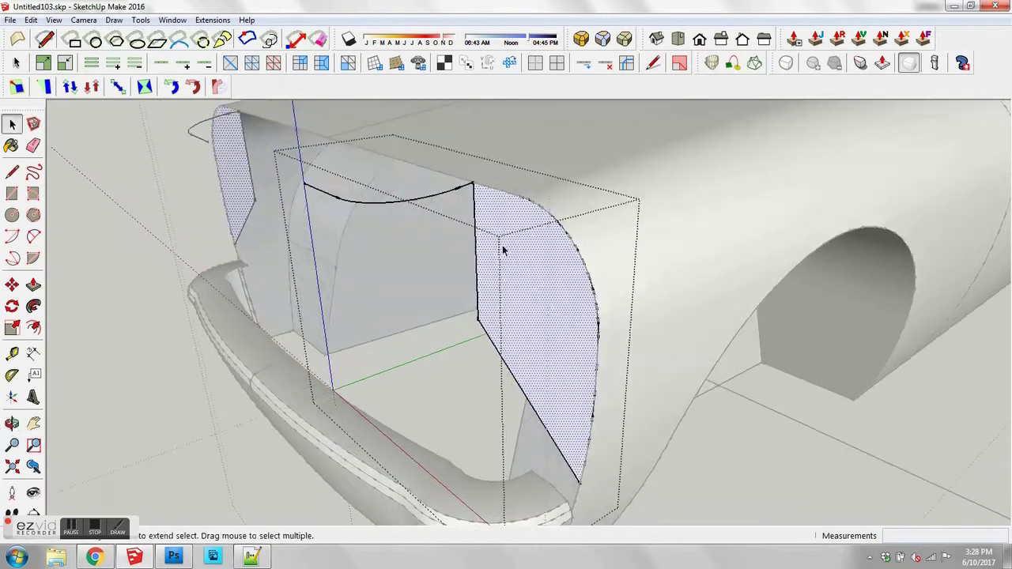
click(467, 187)
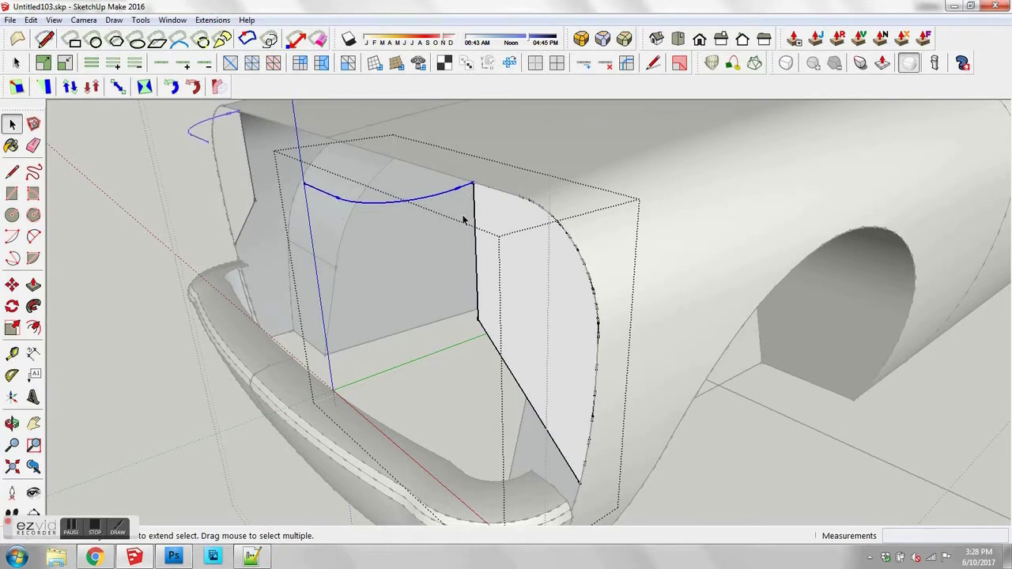
key(shift+f)
click(542, 270)
key(space)
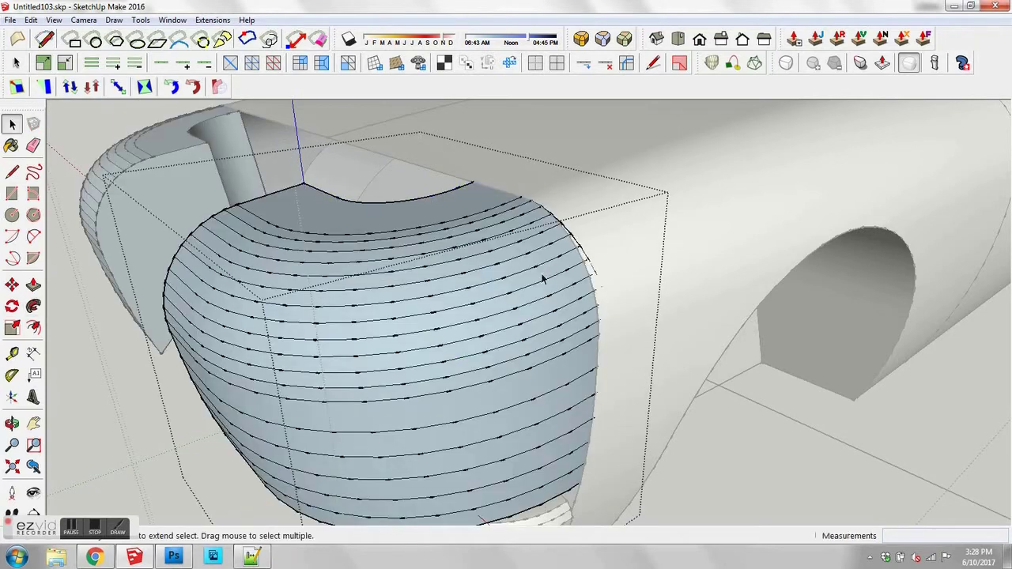
Step: Select the swept fender nose geometry and soften and smooth its edges
middle_drag(543, 276, 332, 282)
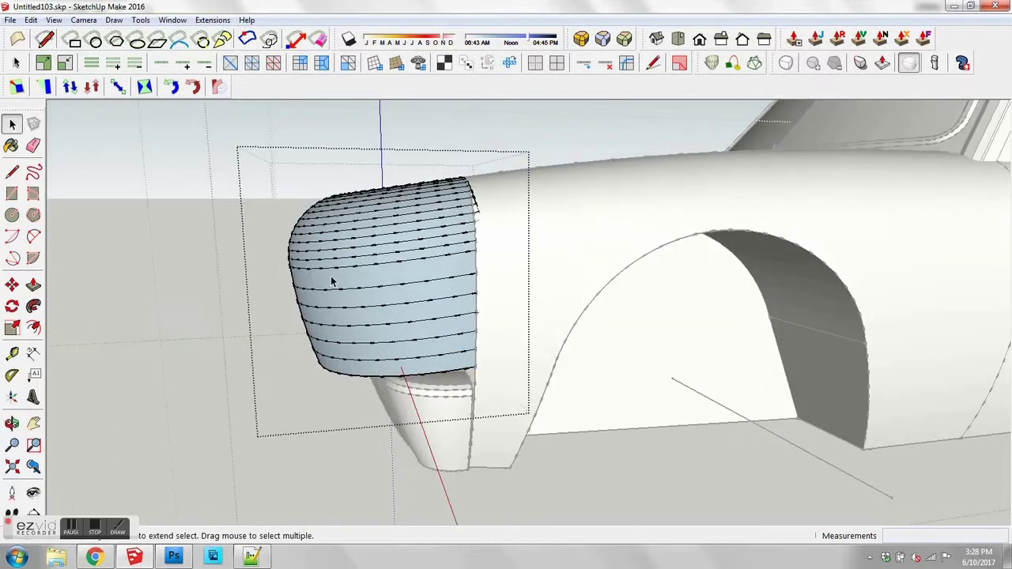
middle_drag(419, 267, 406, 302)
scroll(407, 302, up, 2)
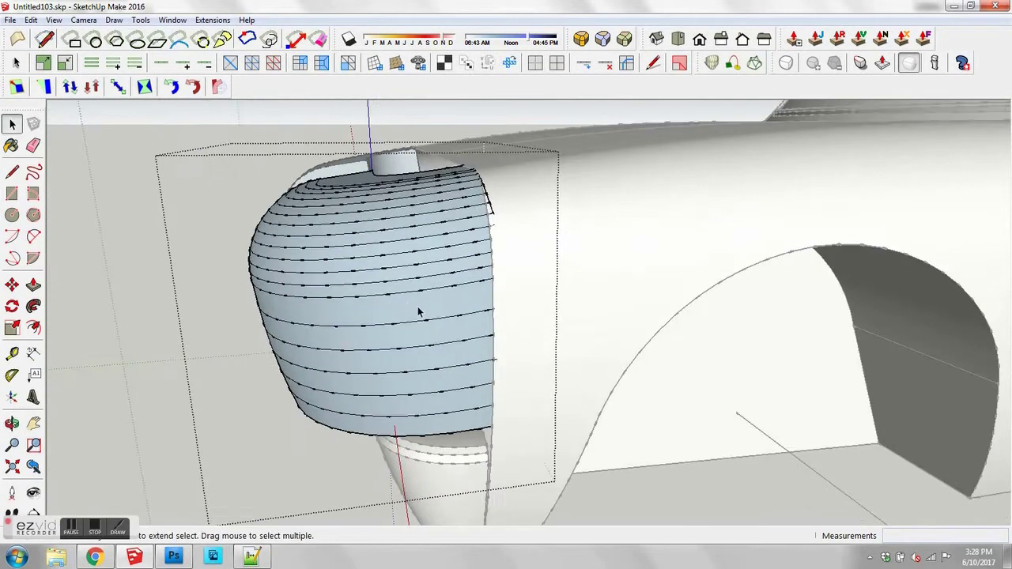
click(420, 312)
right_click(419, 312)
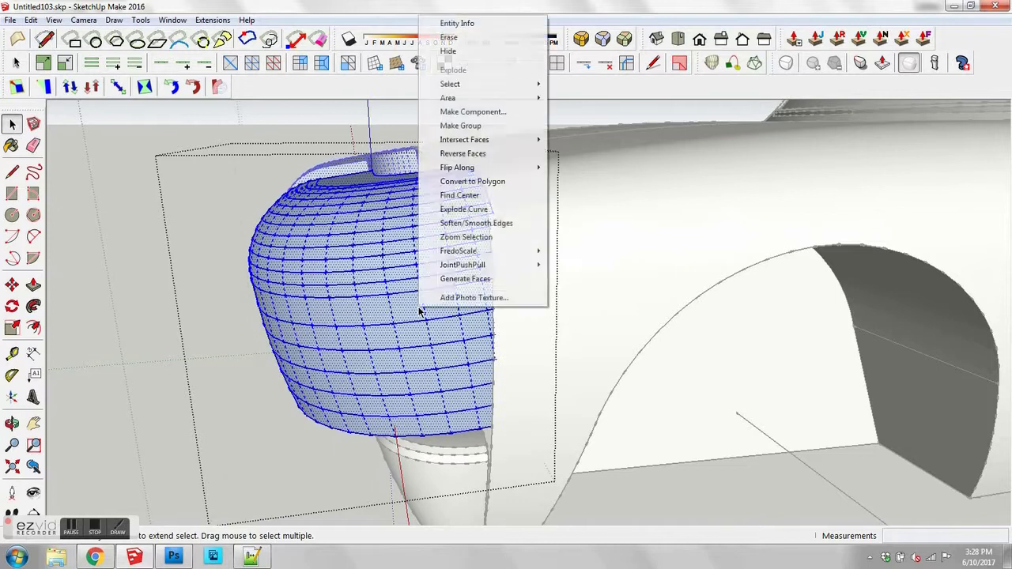
click(461, 228)
Step: Reverse the fender nose's outer surface so its white side faces outward, and exit the group with the tray closed
middle_drag(390, 304, 452, 234)
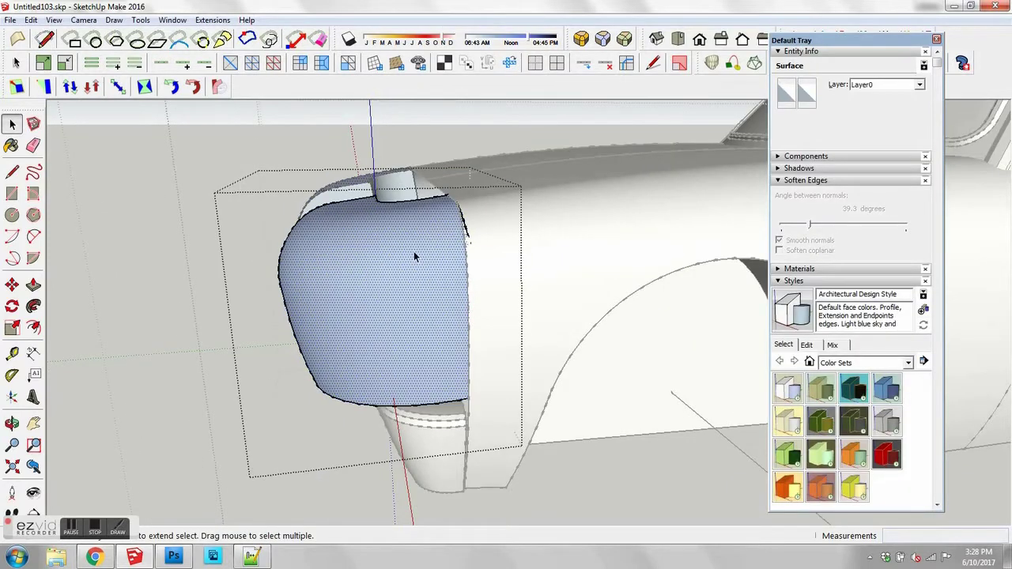
right_click(403, 292)
click(452, 410)
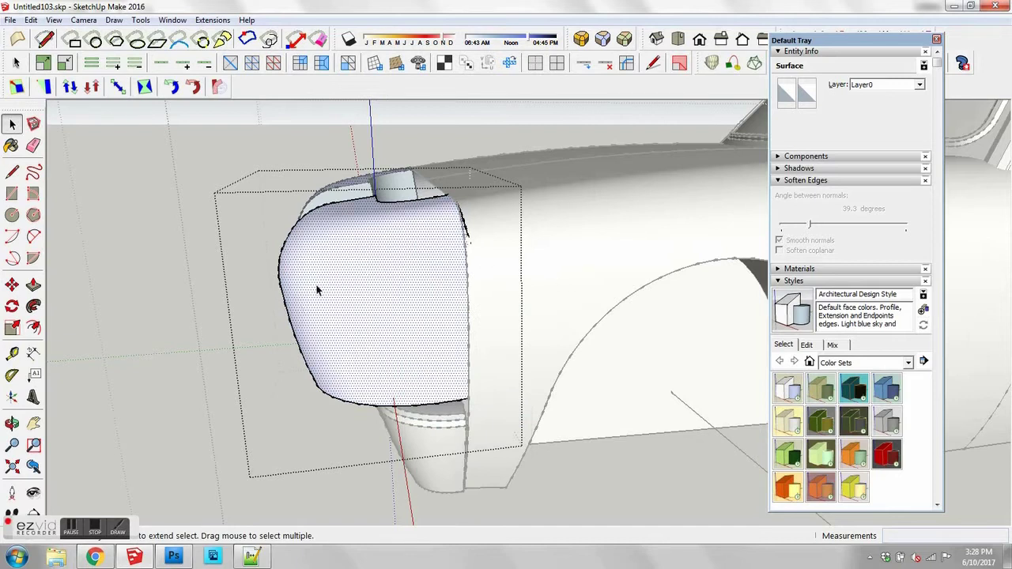
click(199, 288)
click(936, 40)
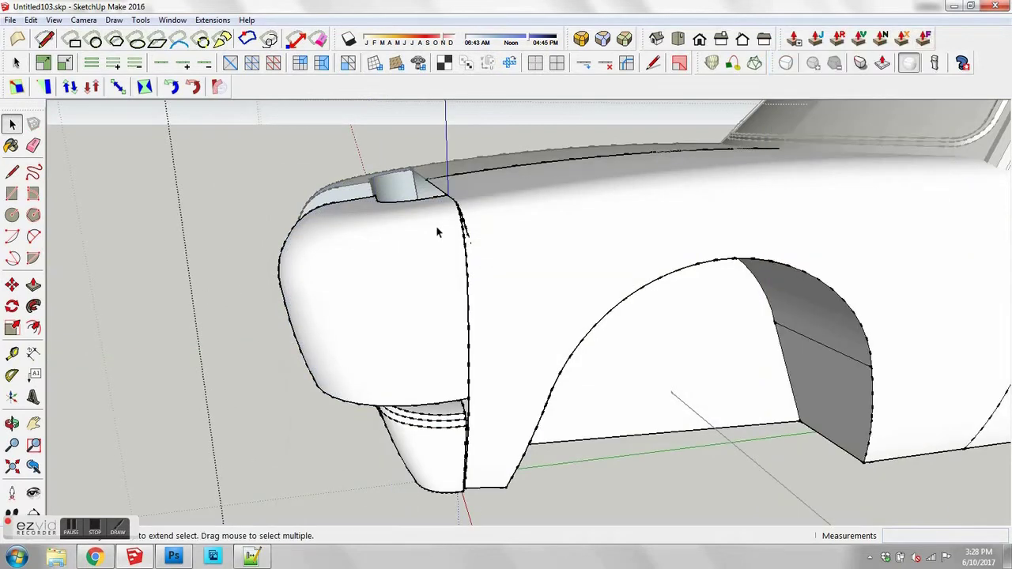
Step: Scale the fender nose group down front to back, towards the fender, to make it shallower
click(381, 273)
mouse_move(382, 273)
middle_down()
mouse_move(393, 261)
mouse_move(533, 257)
mouse_move(375, 283)
middle_up()
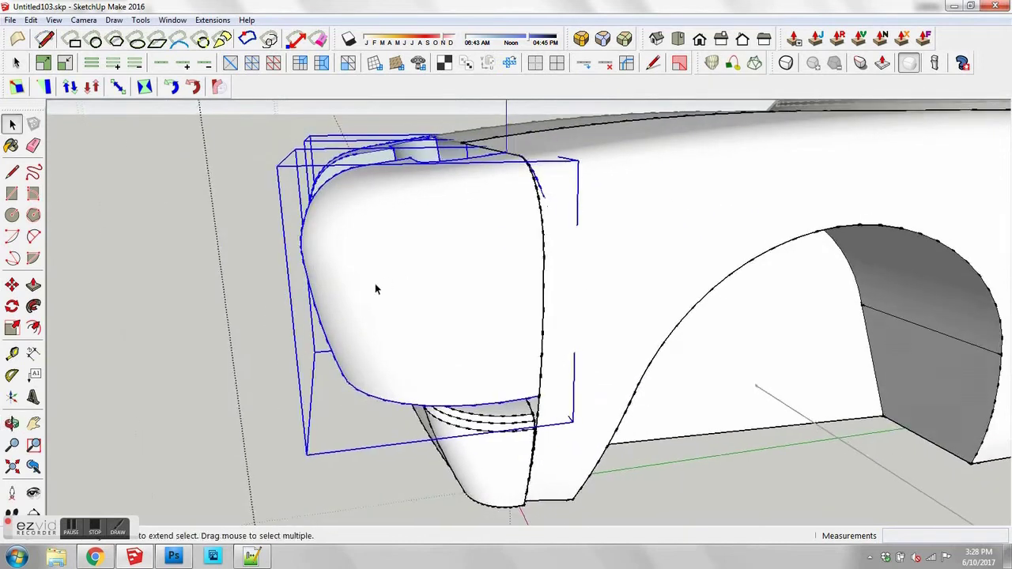
key(s)
drag(297, 283, 430, 267)
middle_drag(431, 303, 597, 376)
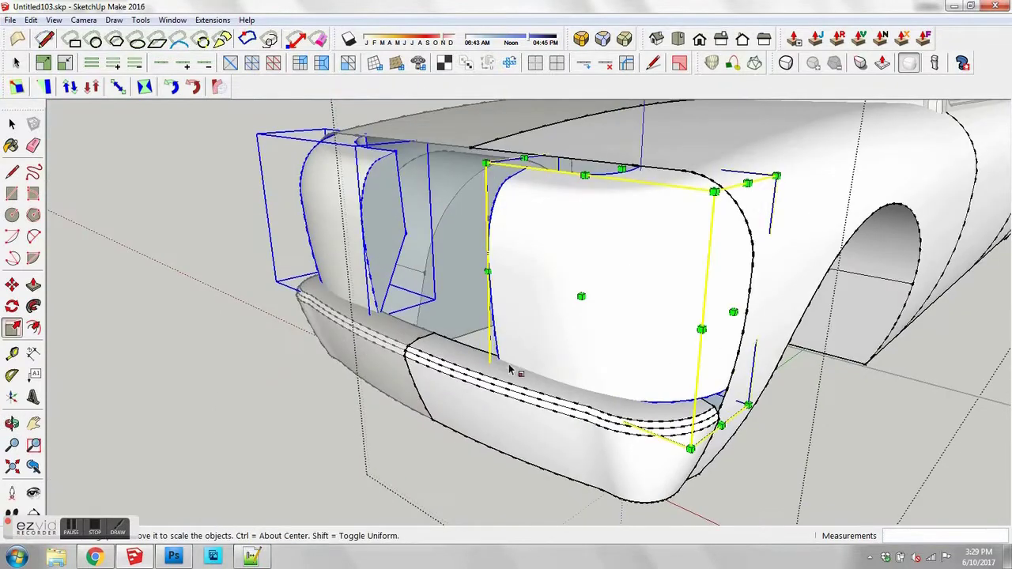
Step: Move the fender nose group forward about 137 mm along the green axis, lining its rear edge up with the fender's front
middle_drag(510, 370, 445, 296)
scroll(439, 288, up, 2)
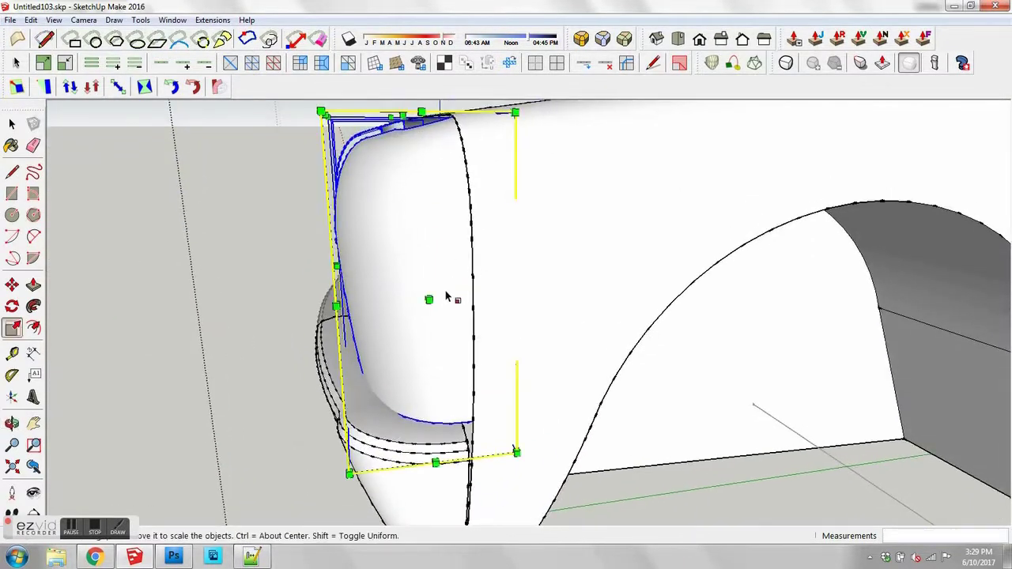
key(m)
click(447, 269)
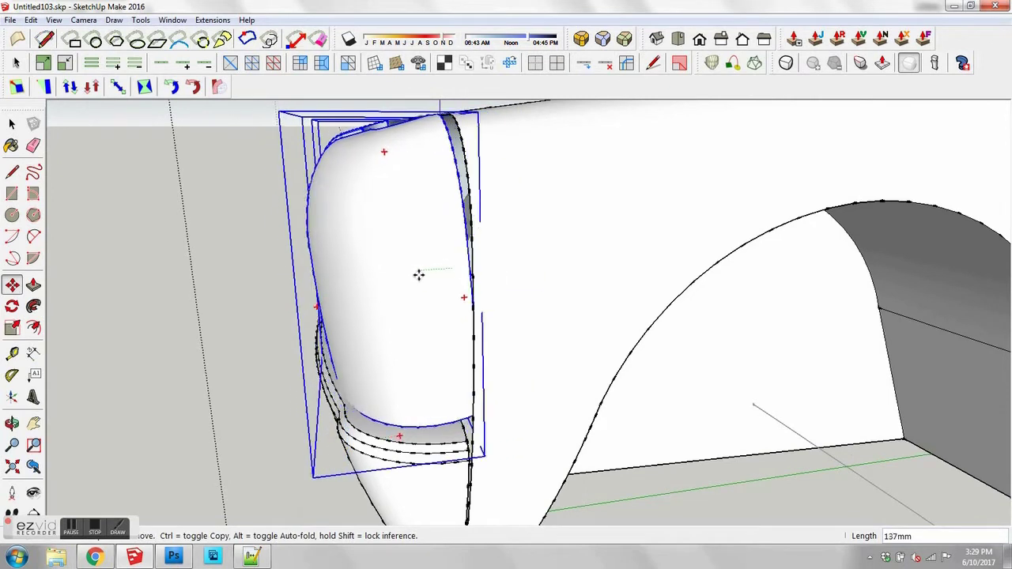
middle_drag(422, 275, 344, 275)
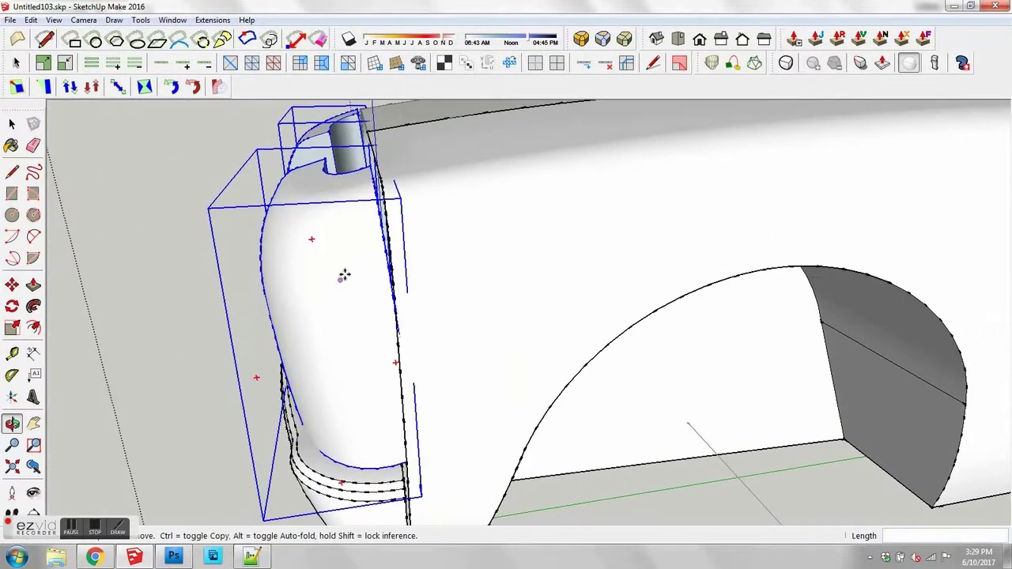
middle_drag(380, 217, 409, 258)
Step: Open the fender nose group for editing and erase the flat inner end face and the leftover bottom face
key(space)
middle_drag(487, 205, 419, 350)
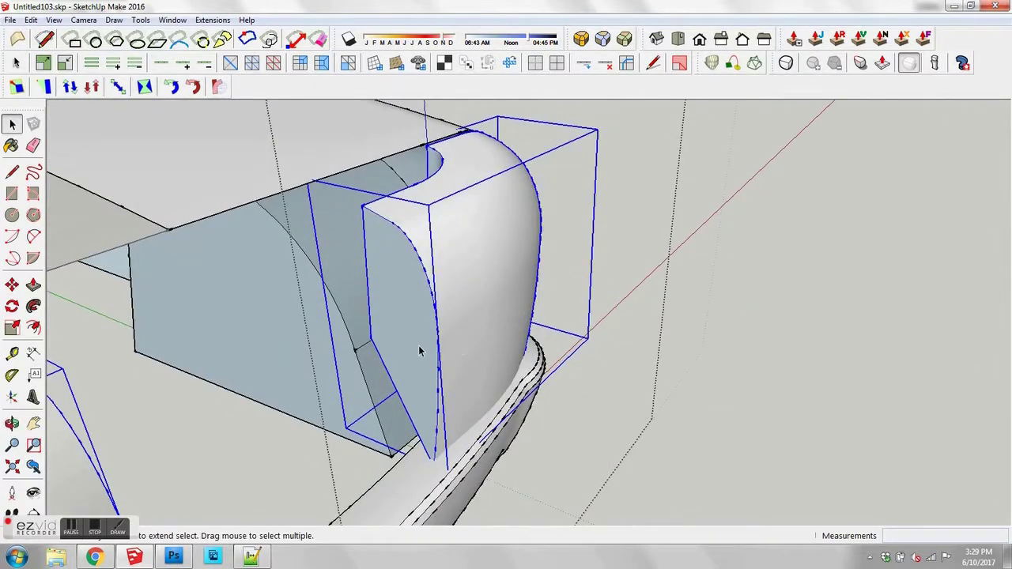
double_click(386, 336)
key(e)
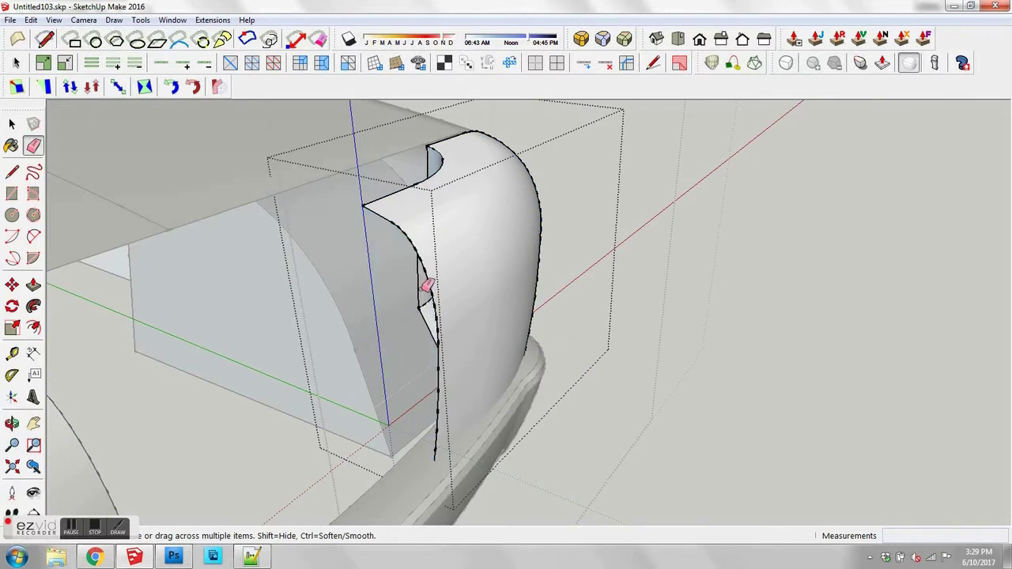
mouse_move(426, 286)
middle_down()
mouse_move(479, 335)
mouse_move(391, 361)
mouse_move(395, 374)
middle_up()
key(space)
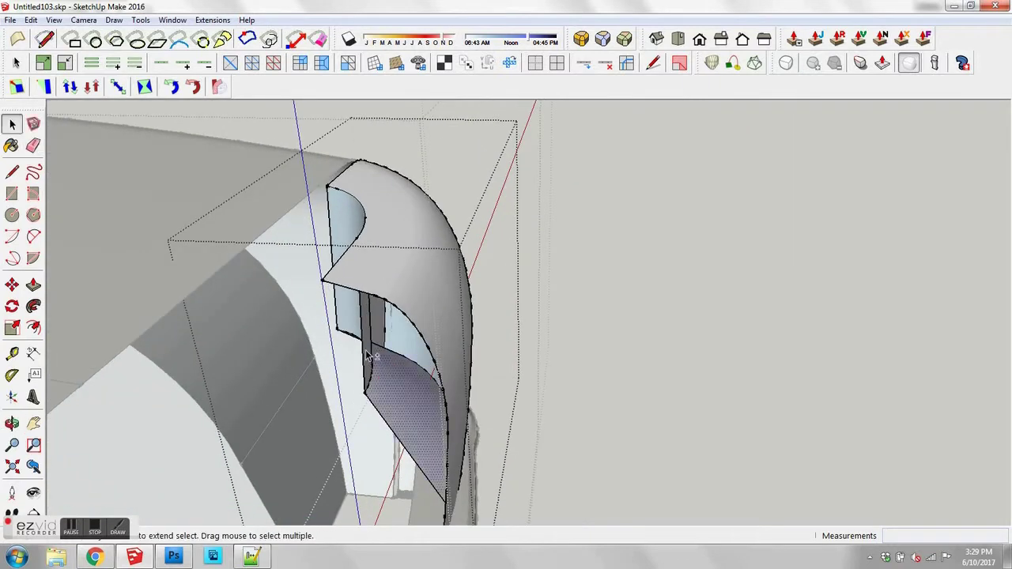
right_click(366, 355)
click(393, 151)
Step: Erase the narrow strip and the stray sweep-path curve left on the inside of the fender nose
mouse_move(399, 206)
middle_down()
mouse_move(422, 293)
mouse_move(352, 341)
middle_up()
scroll(301, 359, up, 5)
key(e)
click(245, 357)
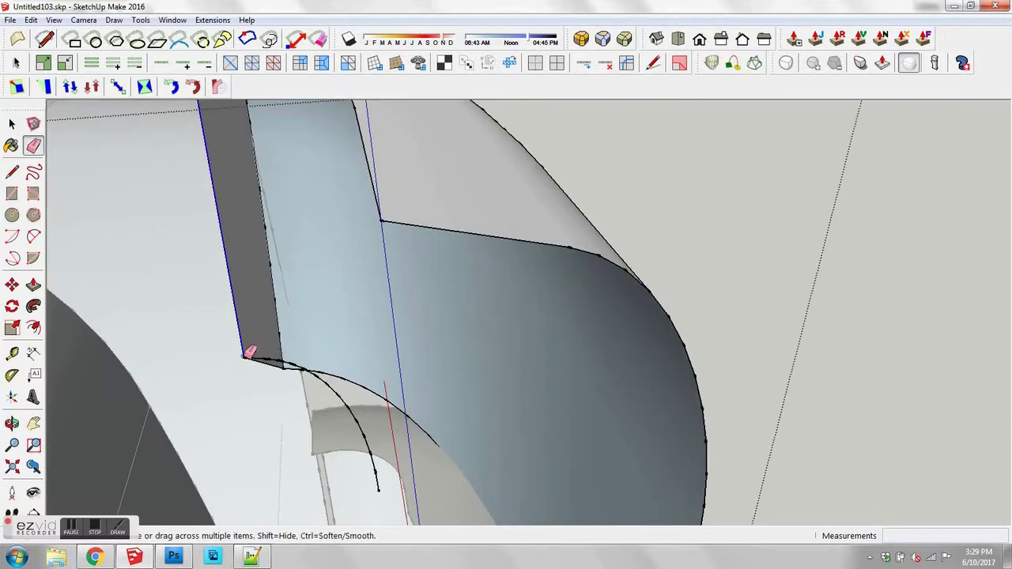
key(space)
right_click(320, 382)
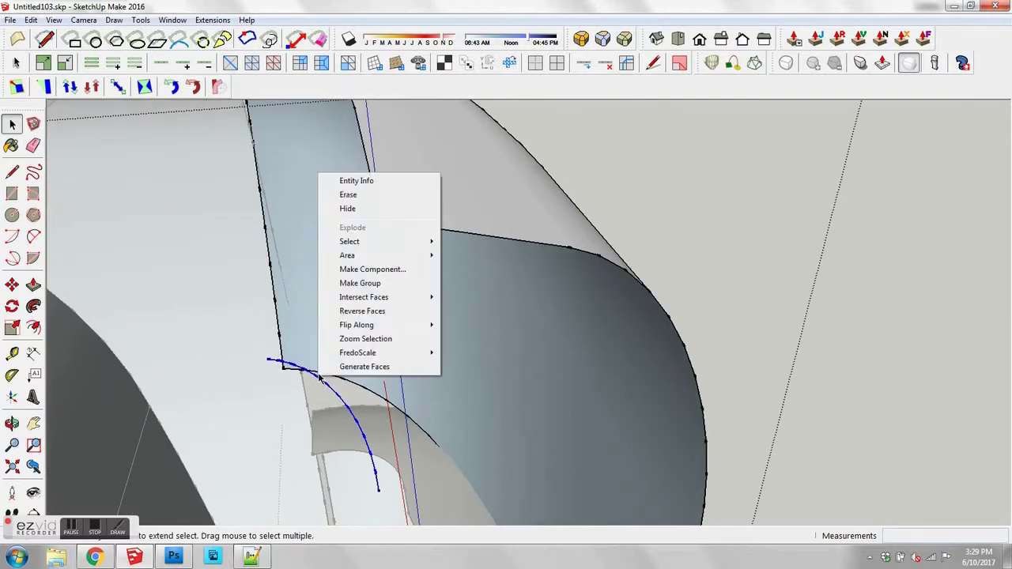
click(343, 195)
mouse_move(363, 229)
middle_down()
mouse_move(416, 316)
mouse_move(406, 283)
mouse_move(206, 300)
mouse_move(528, 380)
mouse_move(265, 374)
mouse_move(377, 422)
mouse_move(606, 402)
mouse_move(498, 357)
mouse_move(471, 362)
middle_up()
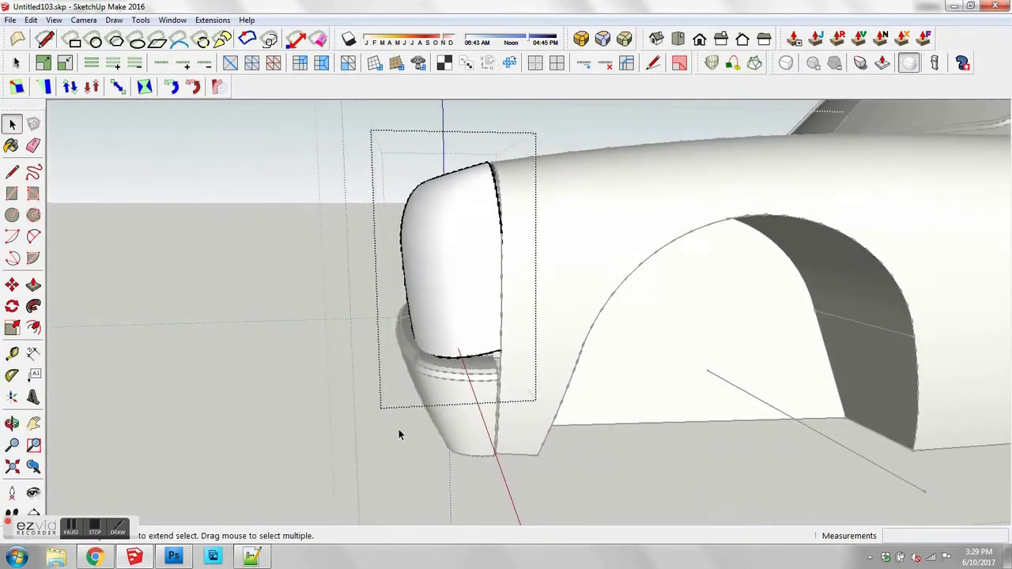
Step: Try to draw a horizontal outline around the bottom of the fender nose with the Line tool, starting at its lower rear corner
scroll(363, 356, up, 5)
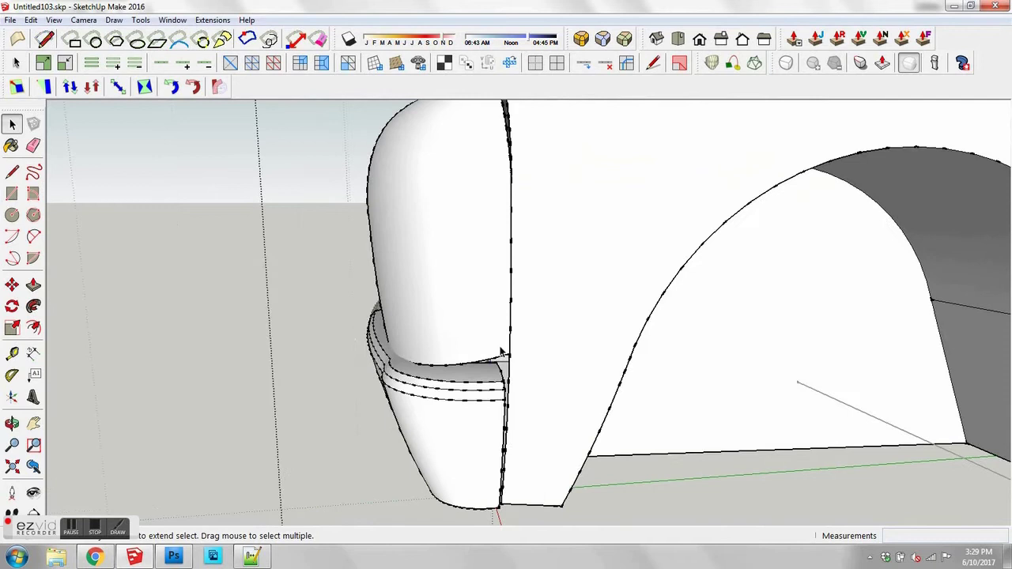
click(502, 355)
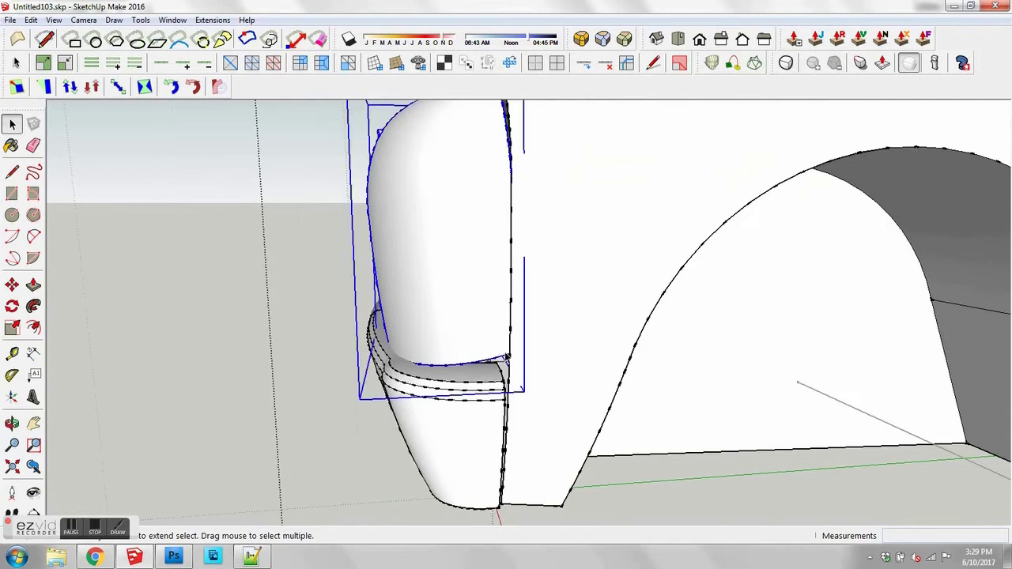
scroll(509, 359, up, 2)
key(l)
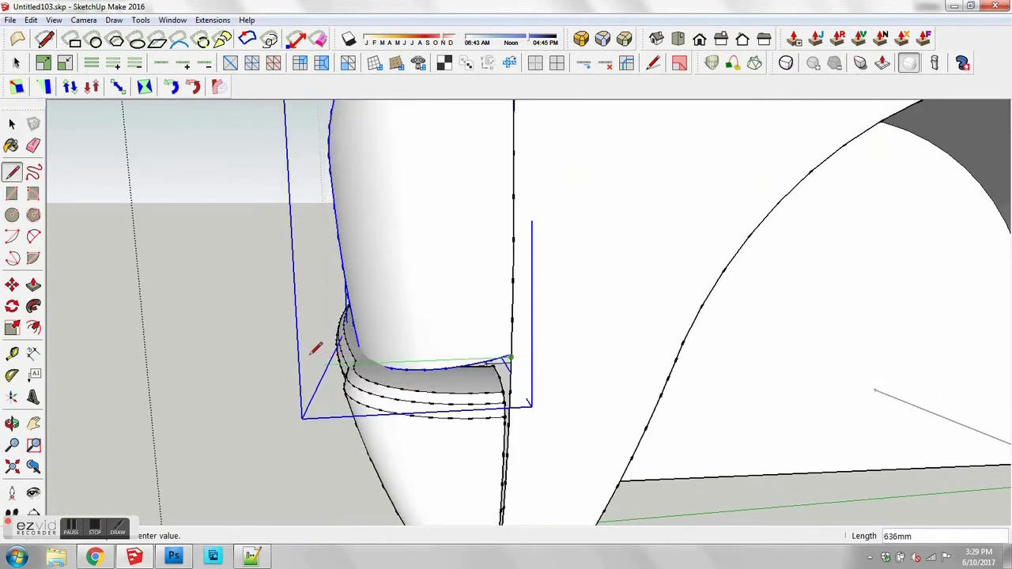
middle_drag(244, 343, 583, 452)
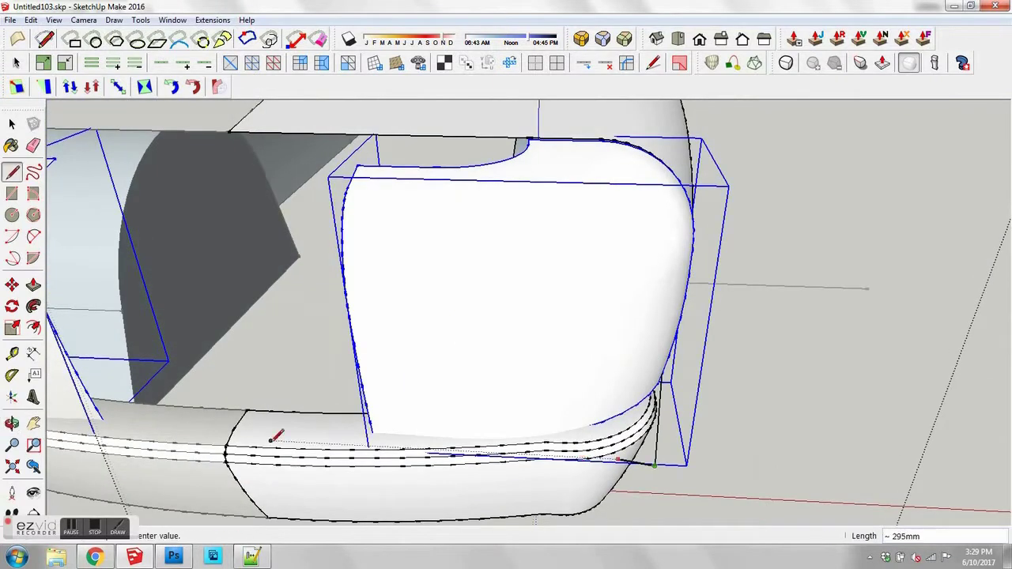
middle_drag(348, 449, 399, 378)
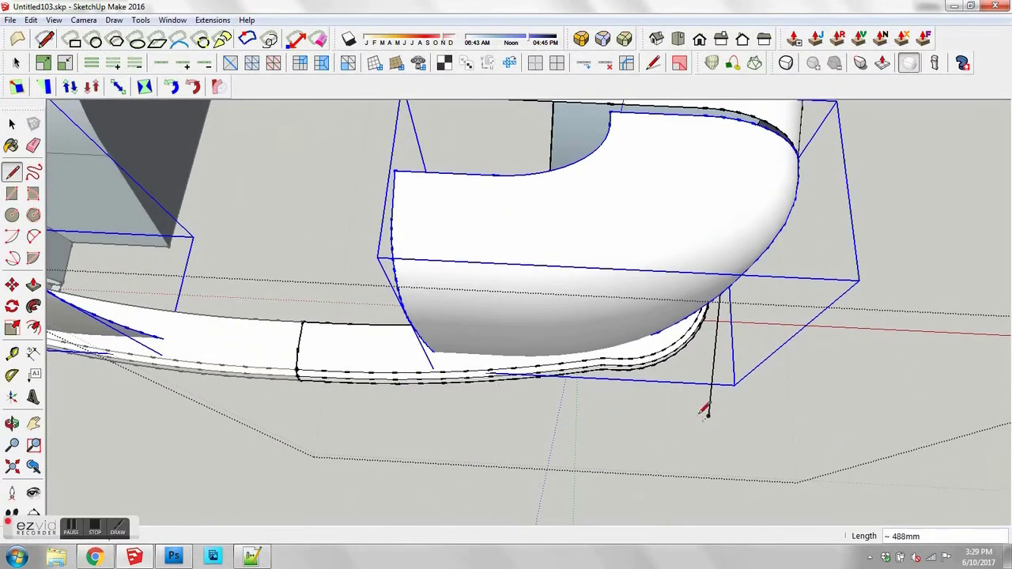
click(370, 398)
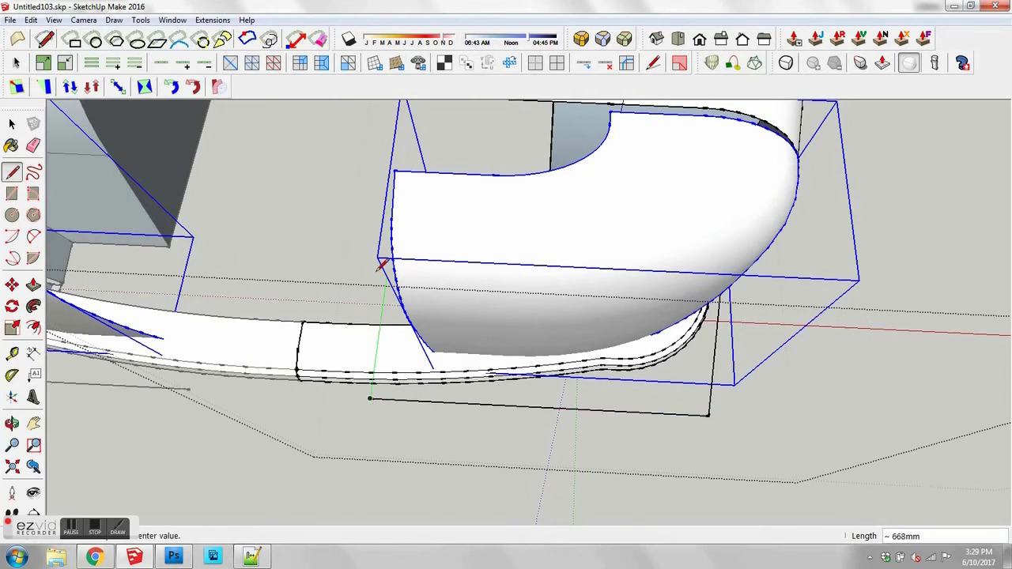
middle_drag(526, 294, 605, 274)
click(659, 346)
scroll(663, 345, up, 5)
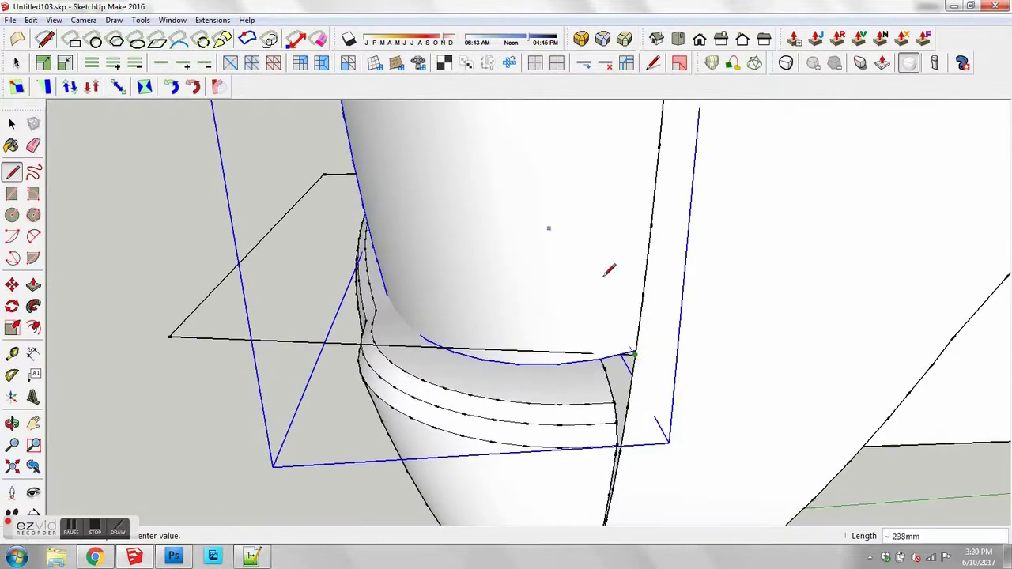
scroll(646, 346, up, 3)
scroll(628, 364, up, 1)
mouse_move(628, 364)
middle_down()
mouse_move(619, 314)
mouse_move(552, 211)
mouse_move(555, 228)
middle_up()
Step: Erase the trial lines drawn around the bottom of the fender nose
key(space)
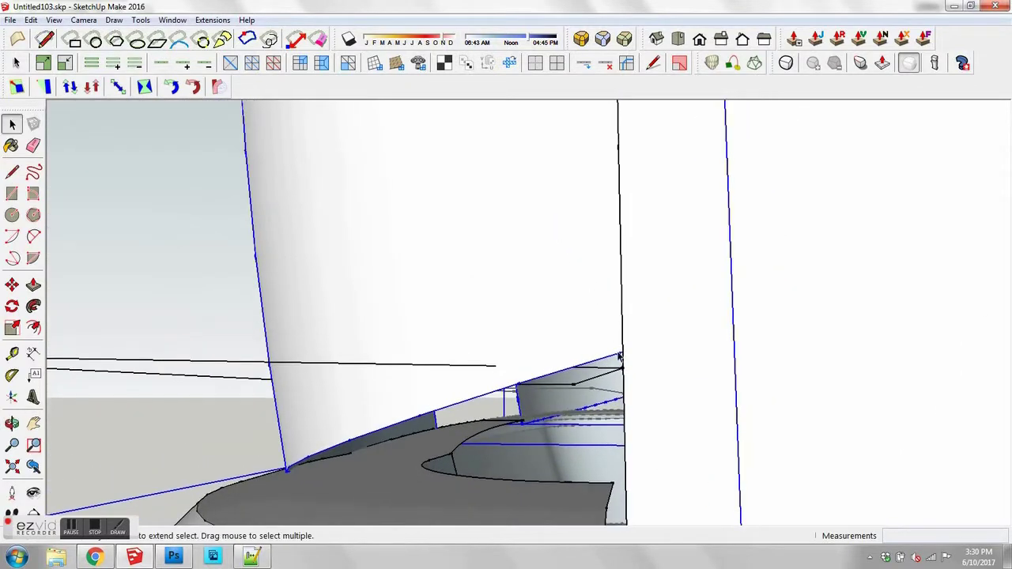
key(e)
drag(620, 365, 580, 380)
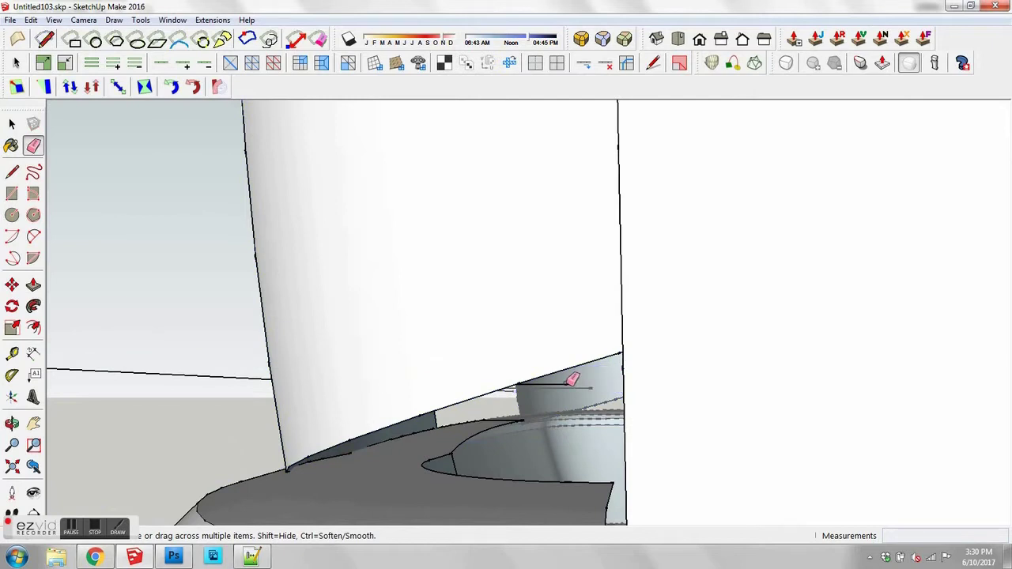
Step: Draw a horizontal rectangle about 1370 by 750 mm in front of the bumper and make it a group
scroll(565, 375, down, 3)
middle_drag(352, 377, 542, 264)
key(r)
click(430, 412)
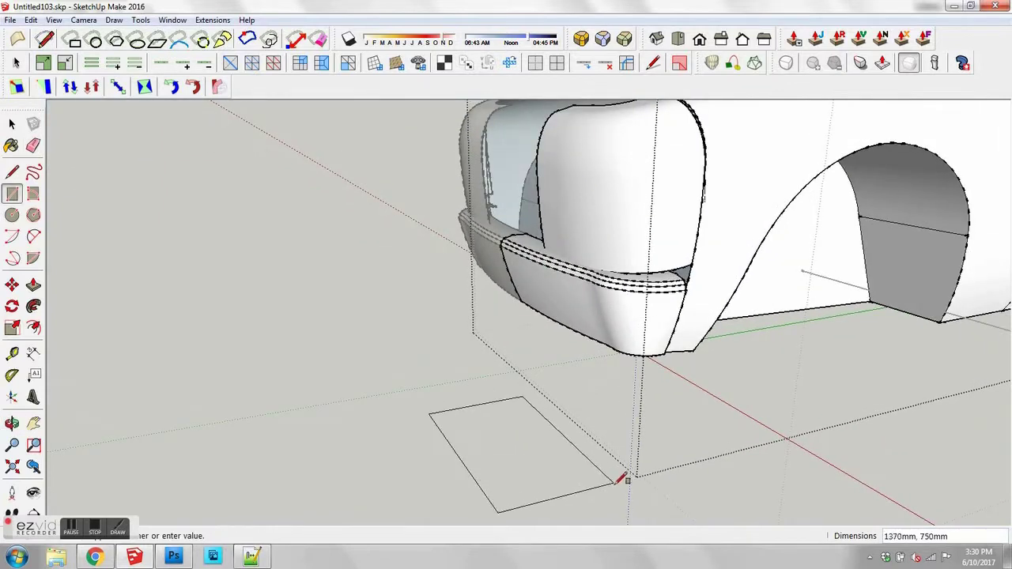
click(616, 483)
key(space)
right_click(567, 448)
click(607, 338)
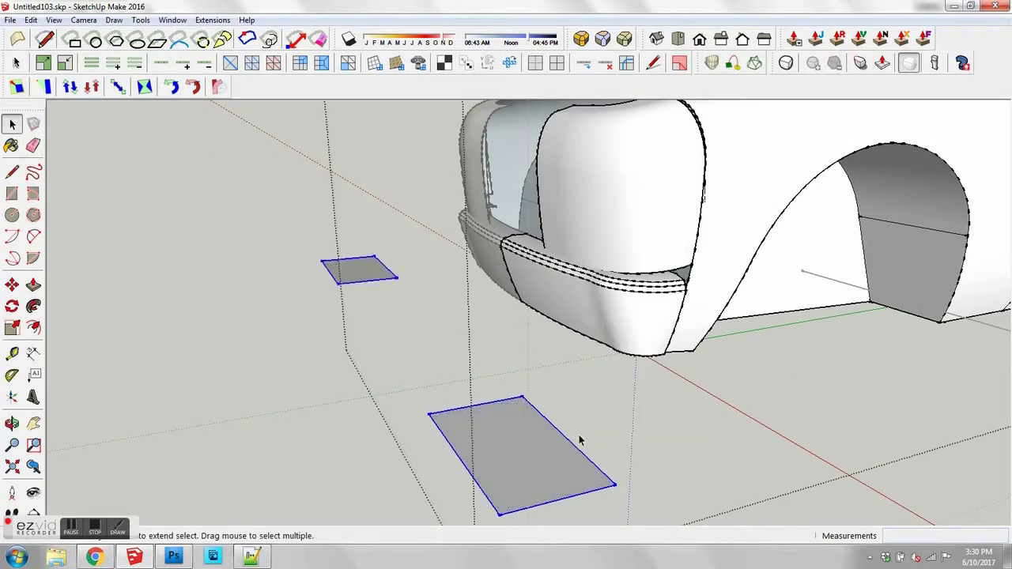
Step: Move the rectangle group to the fender nose's lower rear corner and scale it wider so it extends past the nose's inner edge
key(m)
click(615, 481)
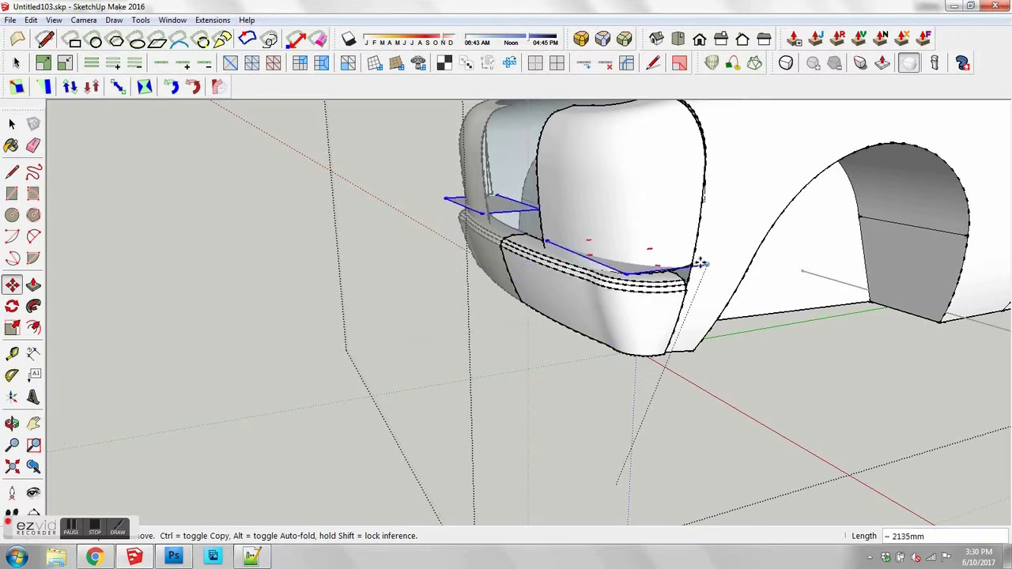
scroll(680, 265, up, 5)
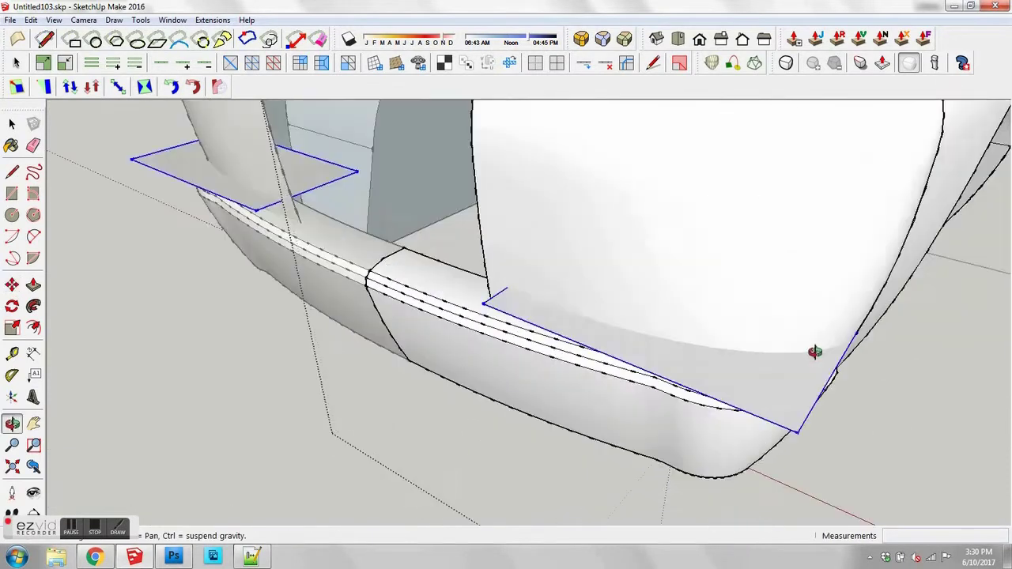
click(670, 344)
key(s)
drag(558, 290, 465, 256)
key(space)
middle_drag(747, 333, 572, 417)
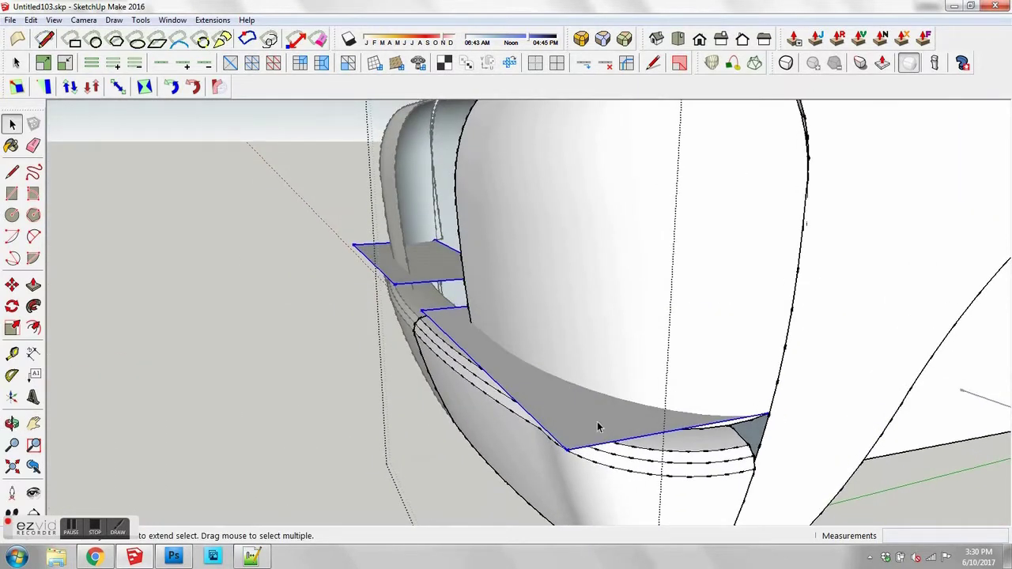
Step: Cut the rectangle group and paste it in place inside the fender nose group
key(Delete)
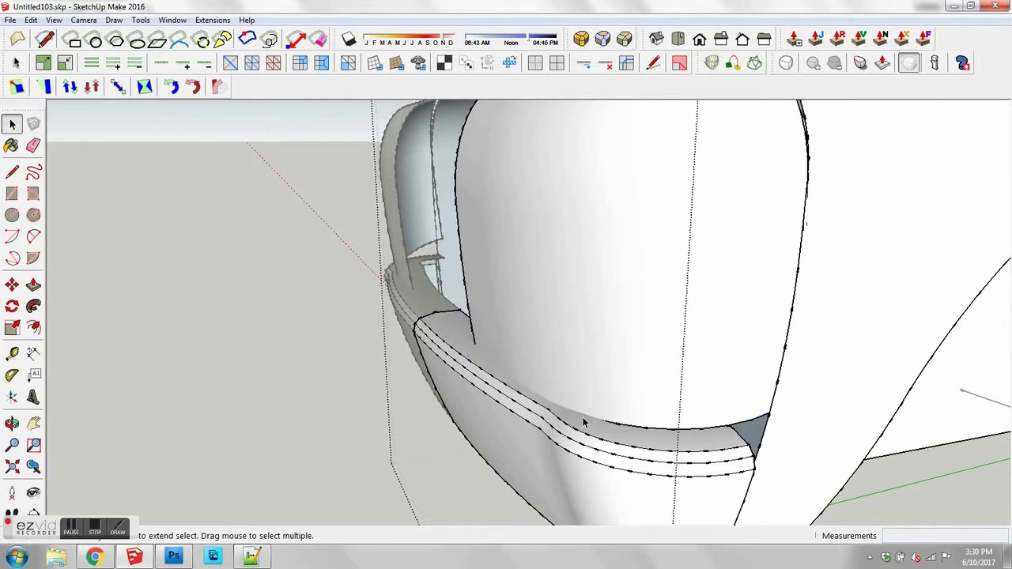
double_click(578, 350)
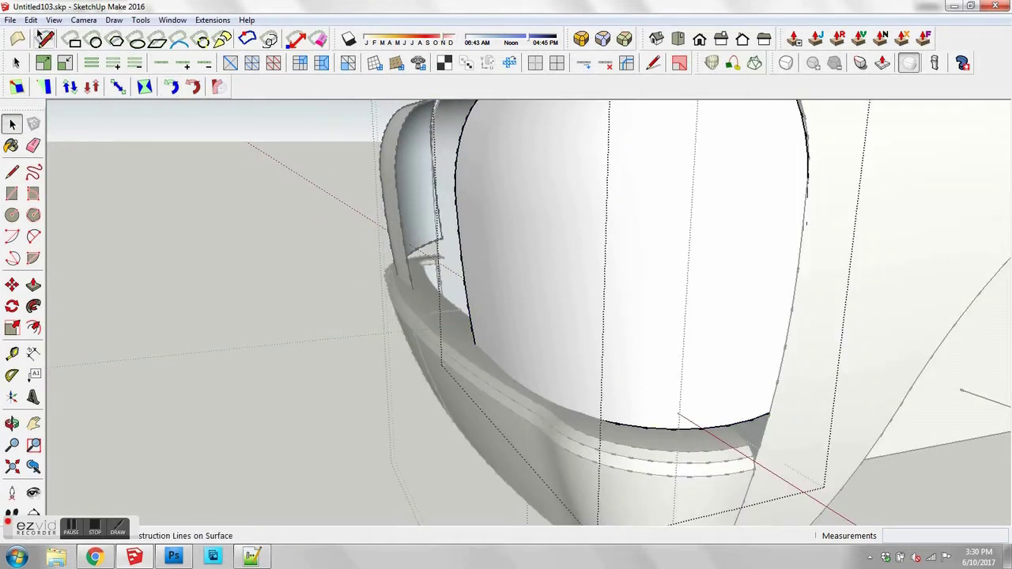
click(31, 20)
click(64, 109)
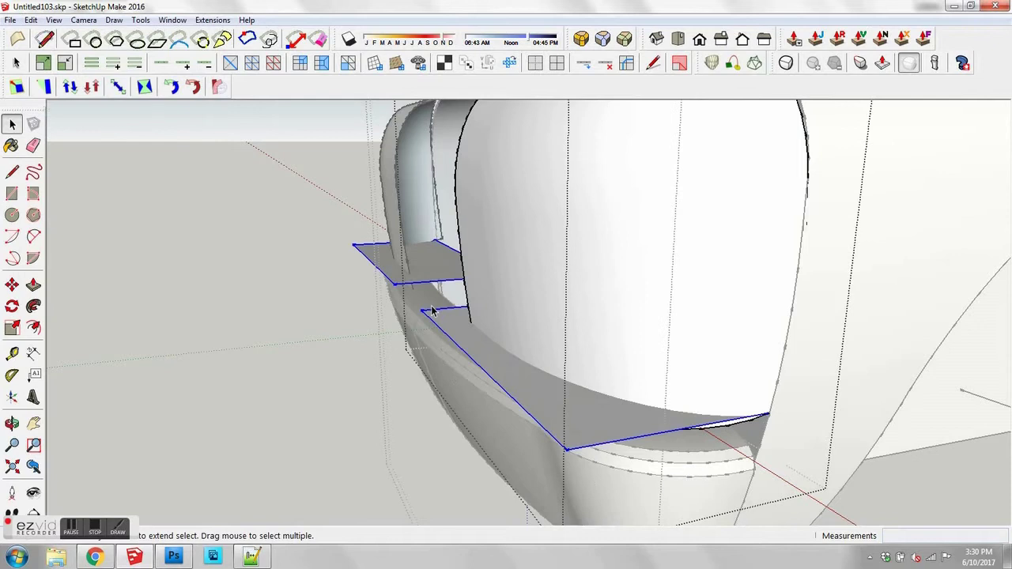
Step: Intersect the rectangle with the model to mark a horizontal cut on the fender nose, and erase the rectangle
middle_drag(576, 335, 438, 325)
right_click(439, 325)
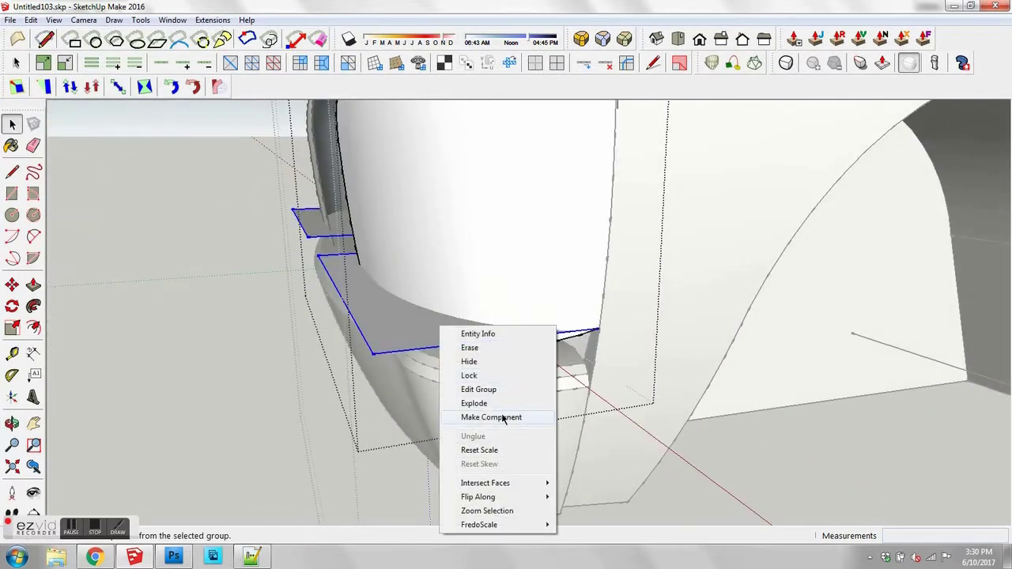
mouse_move(514, 482)
click(589, 482)
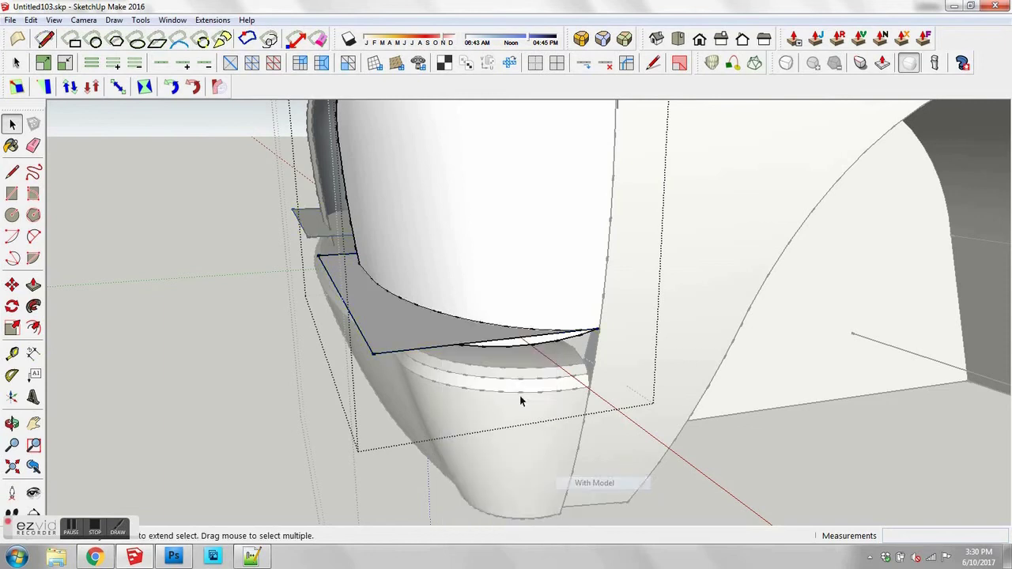
right_click(405, 339)
click(444, 355)
Step: Select only the fender nose's bottom strip below the intersection line and erase it
mouse_move(482, 339)
middle_down()
mouse_move(517, 271)
mouse_move(503, 273)
middle_up()
click(504, 269)
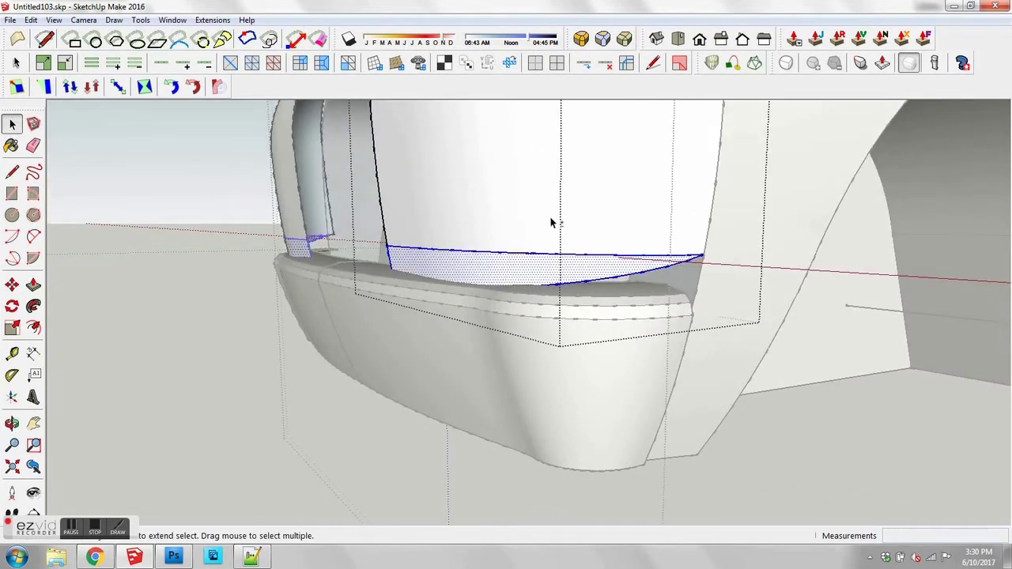
shift+click(551, 216)
shift+click(592, 208)
shift+click(531, 252)
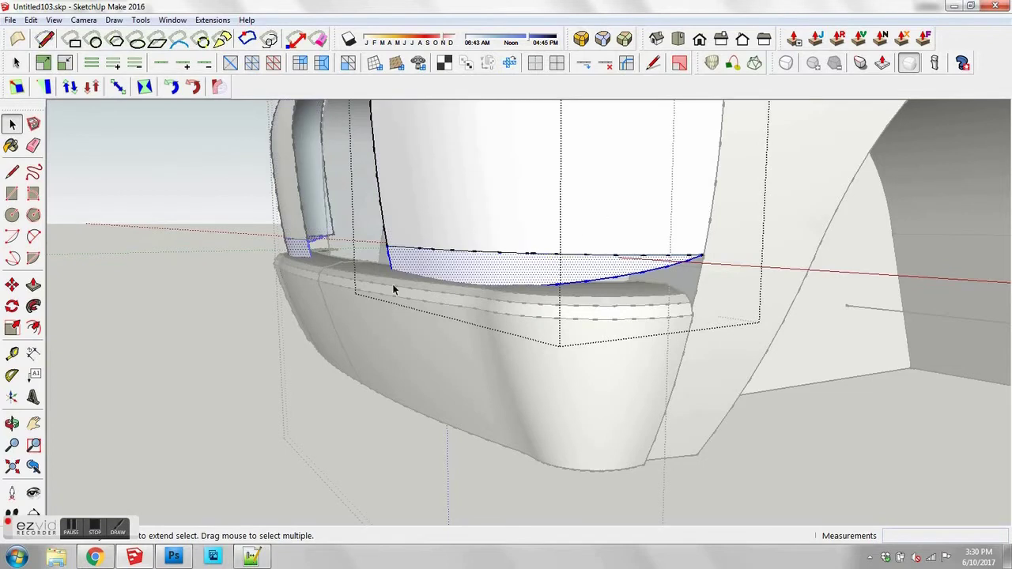
right_click(571, 270)
click(605, 286)
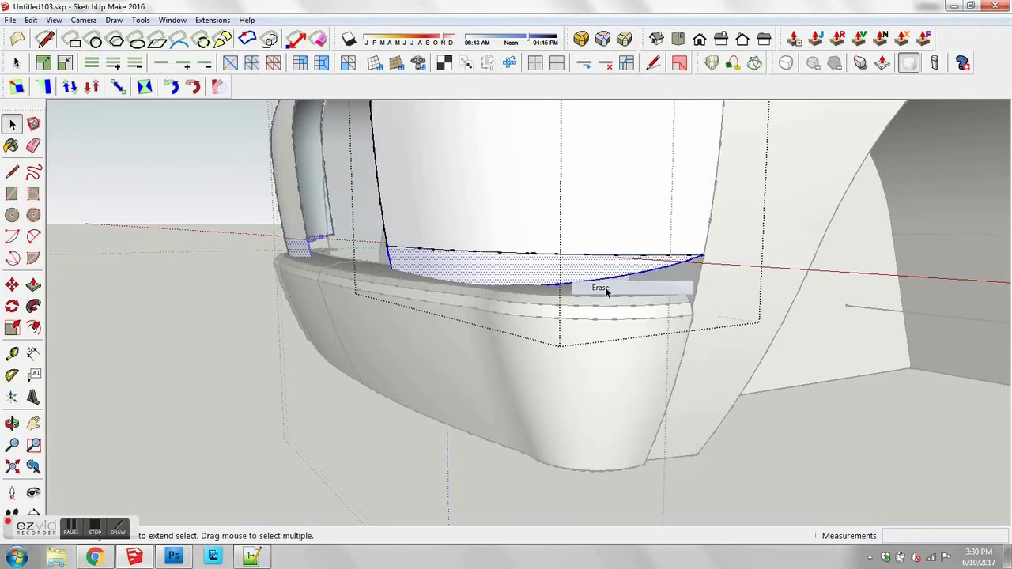
Step: Select the fender nose group and rotate it slightly about its side axis so its tilt better follows the fender's front edge
mouse_move(605, 287)
middle_down()
mouse_move(479, 268)
mouse_move(798, 301)
mouse_move(759, 262)
mouse_move(418, 300)
mouse_move(309, 368)
mouse_move(412, 301)
mouse_move(411, 334)
mouse_move(756, 361)
mouse_move(687, 307)
mouse_move(402, 370)
mouse_move(418, 264)
mouse_move(416, 245)
mouse_move(402, 242)
mouse_move(405, 250)
middle_up()
click(418, 264)
scroll(418, 255, up, 2)
scroll(394, 338, down, 2)
key(m)
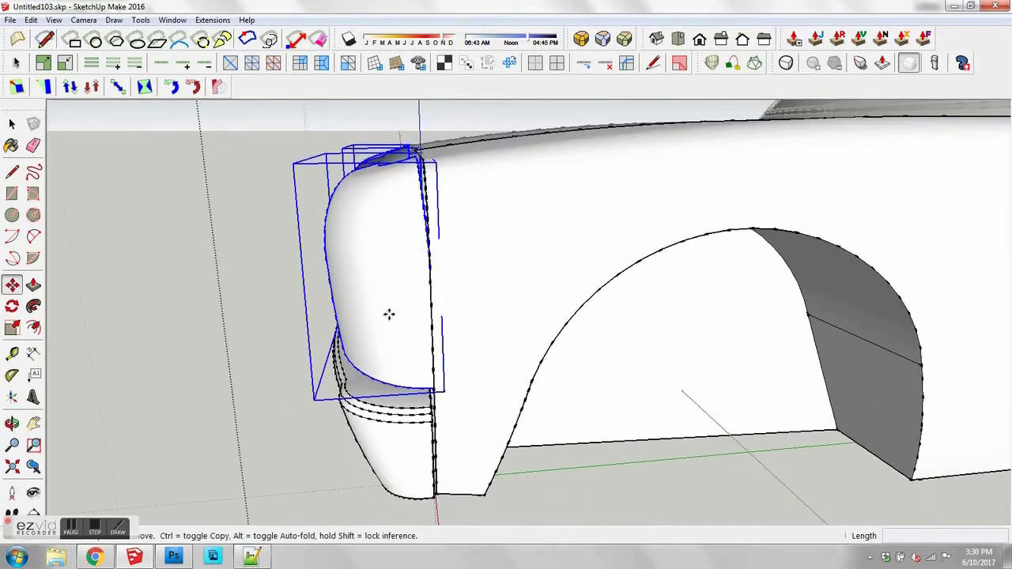
middle_drag(371, 199, 410, 213)
scroll(395, 208, up, 2)
mouse_move(401, 184)
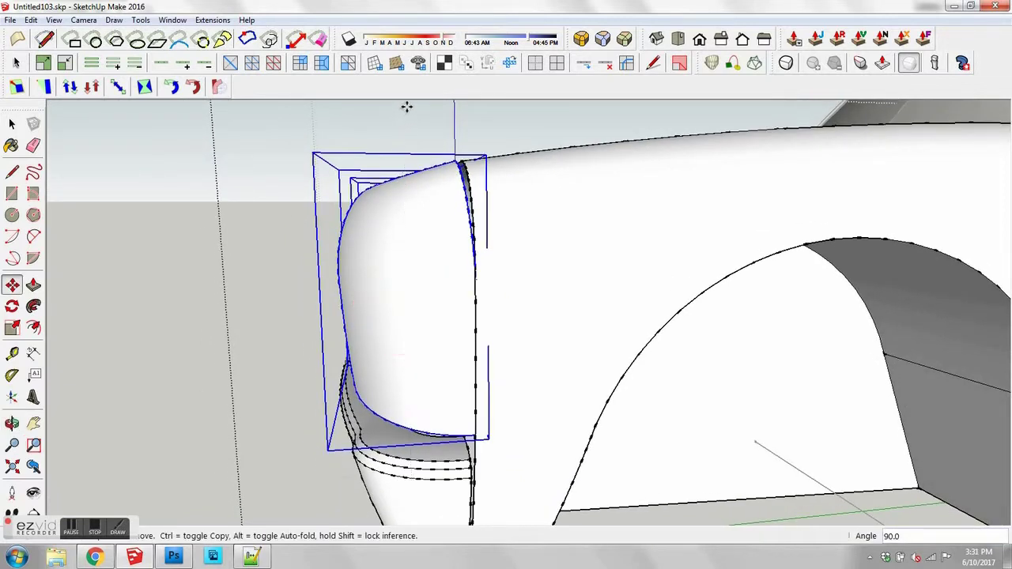
scroll(423, 115, down, 2)
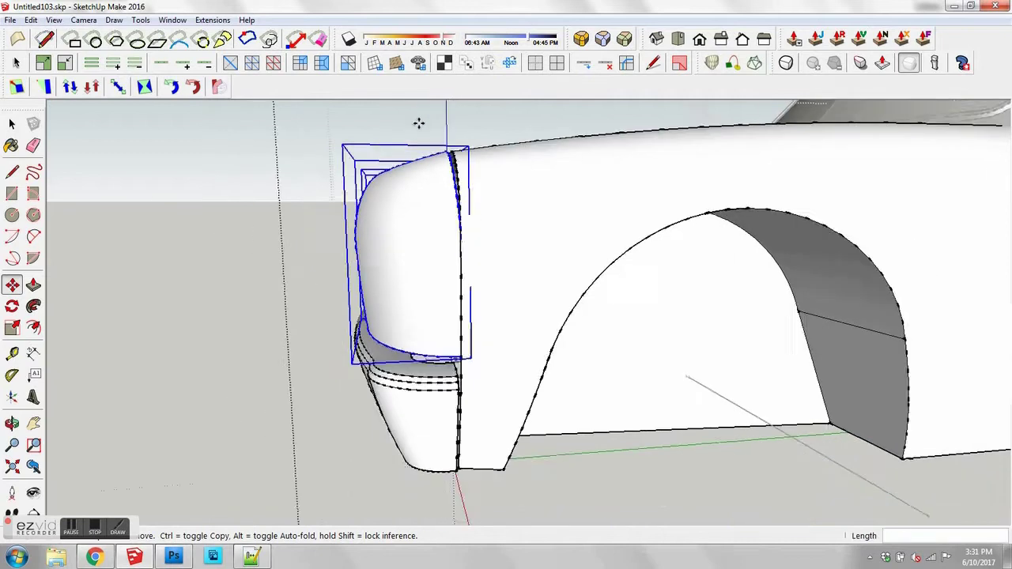
middle_drag(418, 124, 423, 230)
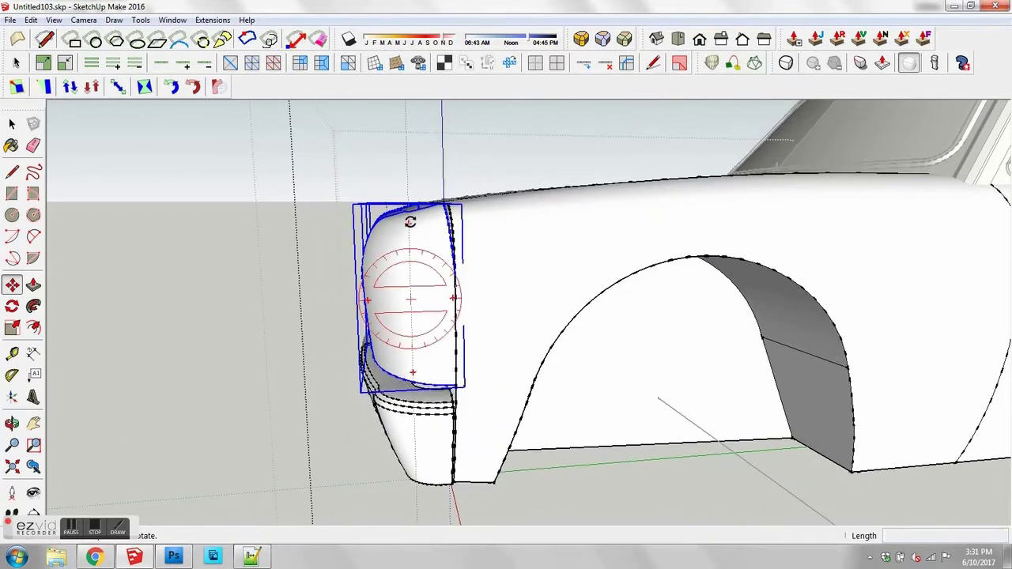
click(409, 223)
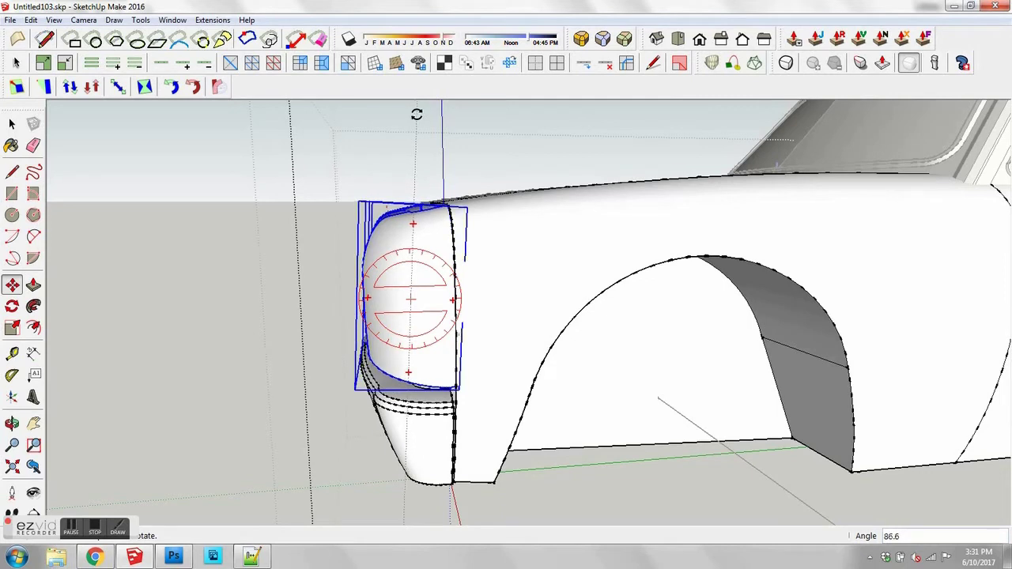
click(415, 114)
Step: Move the tilted nose about 25 mm to bring its rear edge closer to the fender's front edge
scroll(434, 269, up, 3)
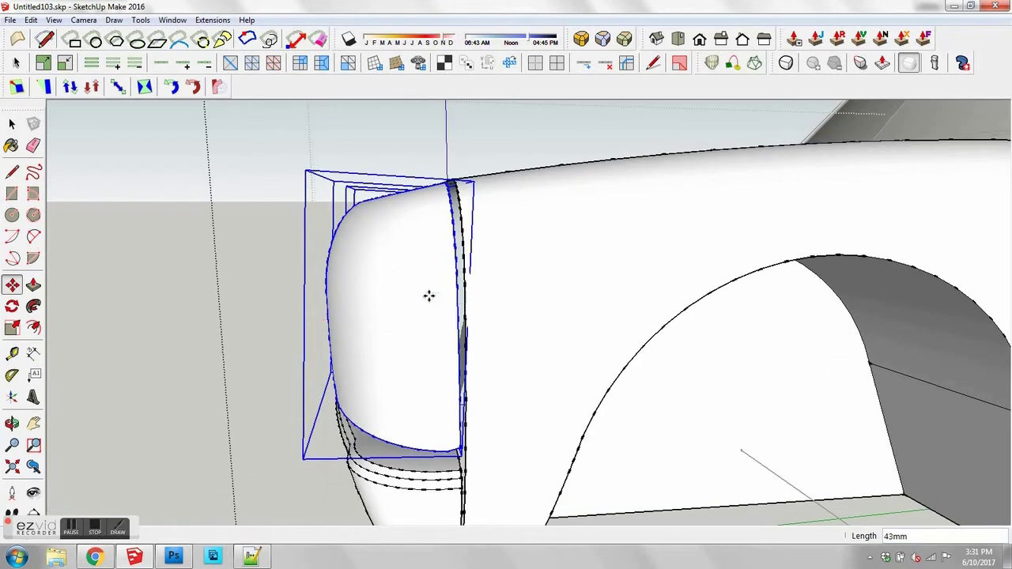
scroll(428, 294, up, 5)
scroll(382, 317, down, 1)
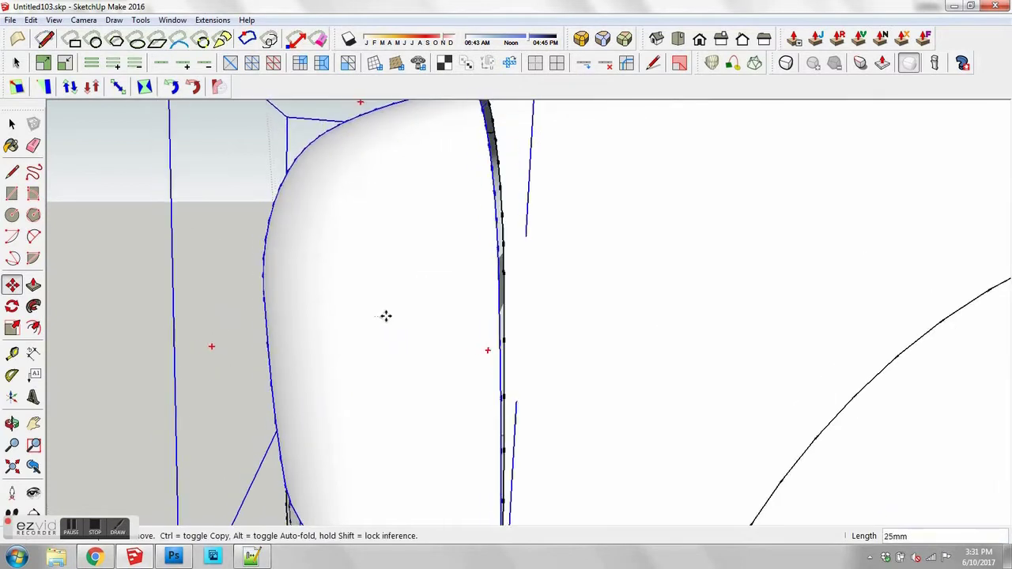
scroll(386, 309, down, 2)
scroll(387, 311, down, 2)
middle_drag(390, 294, 398, 266)
scroll(397, 264, down, 1)
click(669, 338)
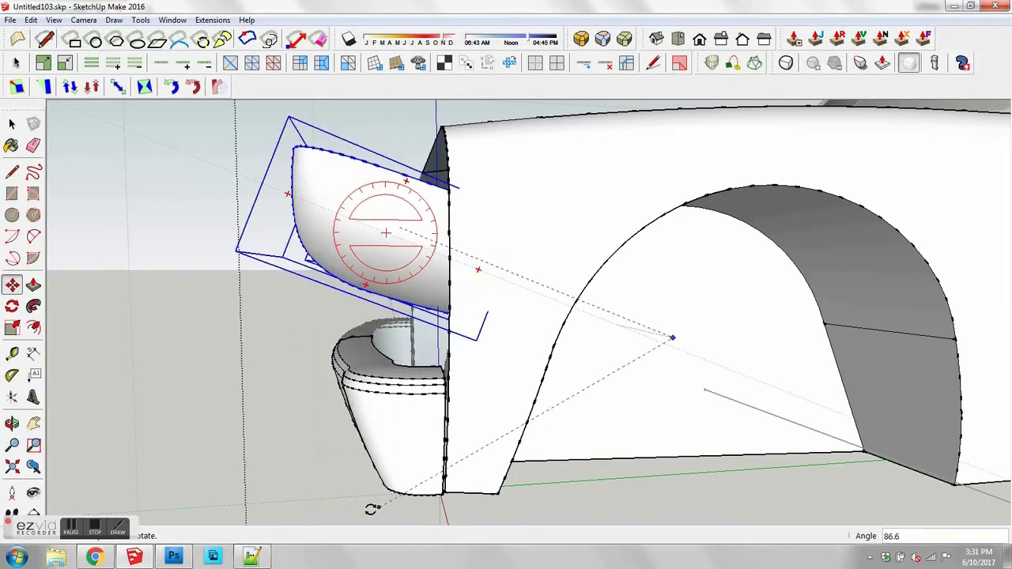
key(space)
shift+middle_drag(397, 162, 406, 270)
Step: Fine-tune the nose's tilt with a small rotation and shift it so its rear edge follows the fender's front edge
key(q)
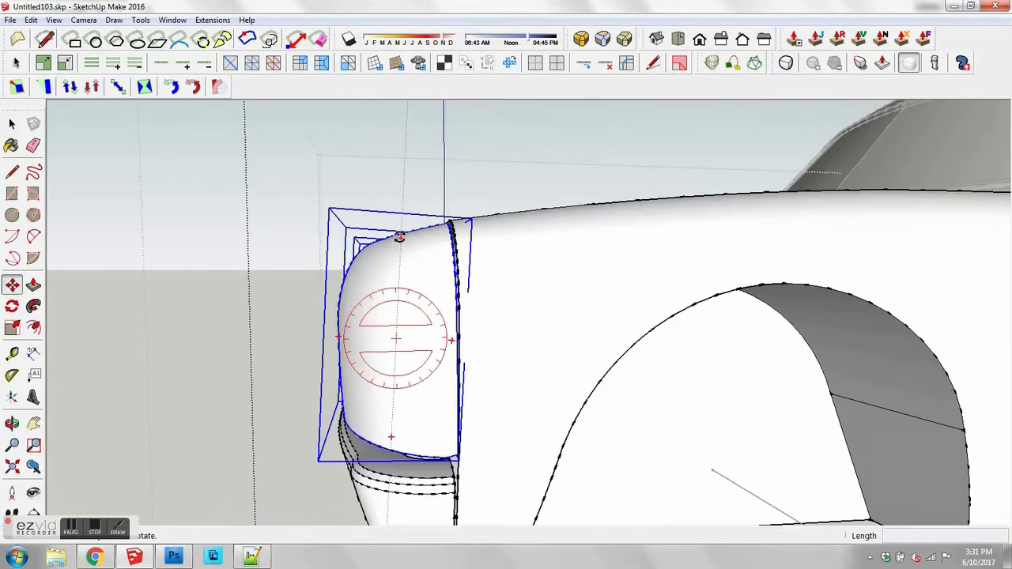
click(395, 334)
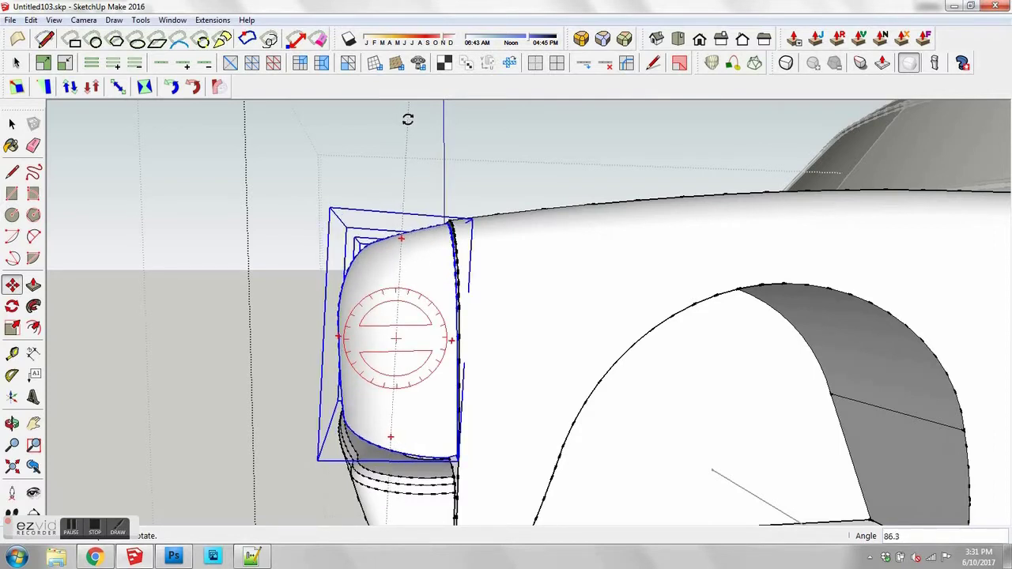
click(408, 119)
key(space)
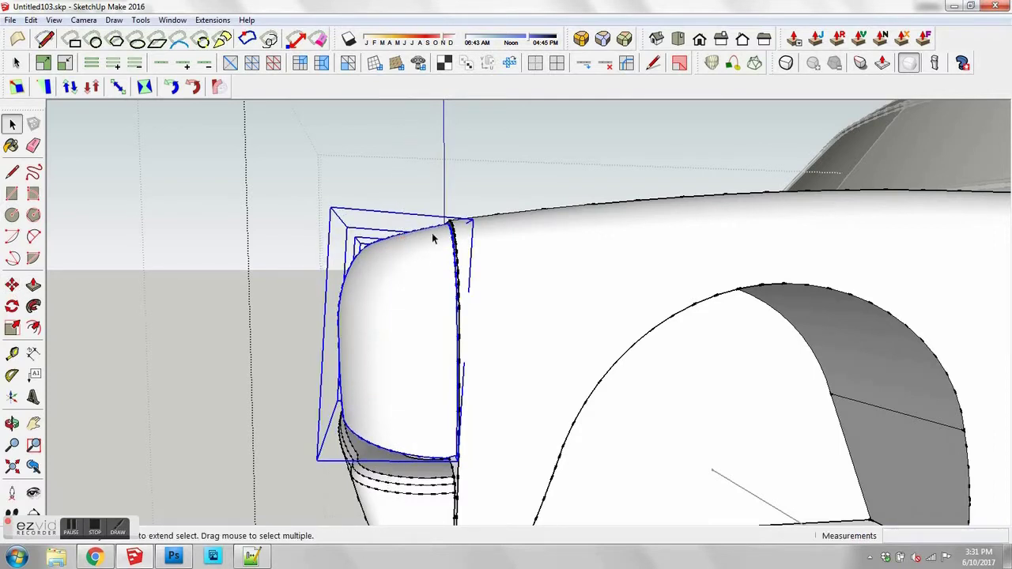
scroll(431, 310, up, 2)
scroll(432, 310, up, 2)
key(m)
click(420, 331)
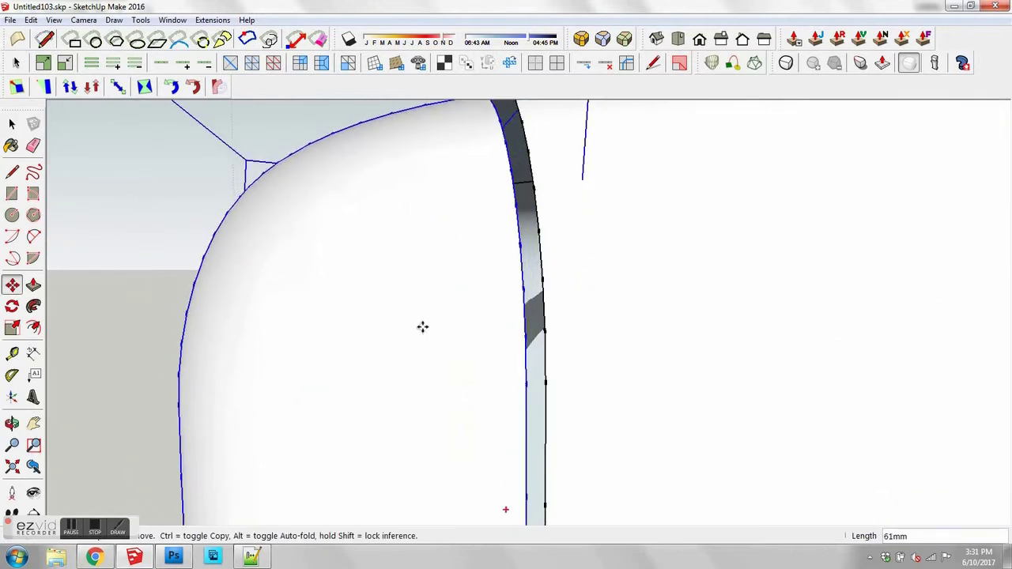
middle_drag(422, 314, 441, 263)
Step: Explode the fender nose group and turn on the display of hidden geometry
key(space)
right_click(385, 299)
click(419, 374)
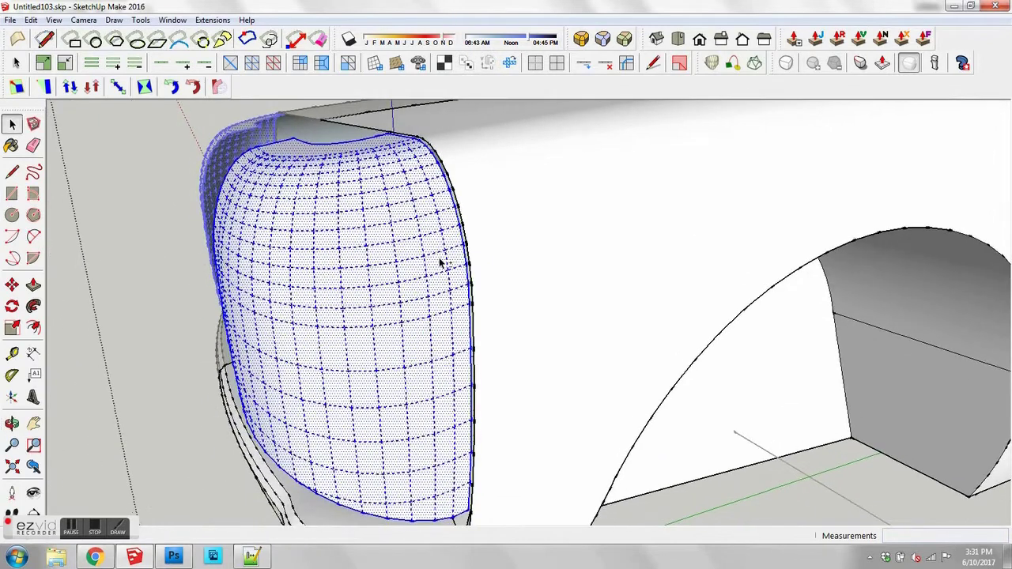
key(alt+v)
key(h)
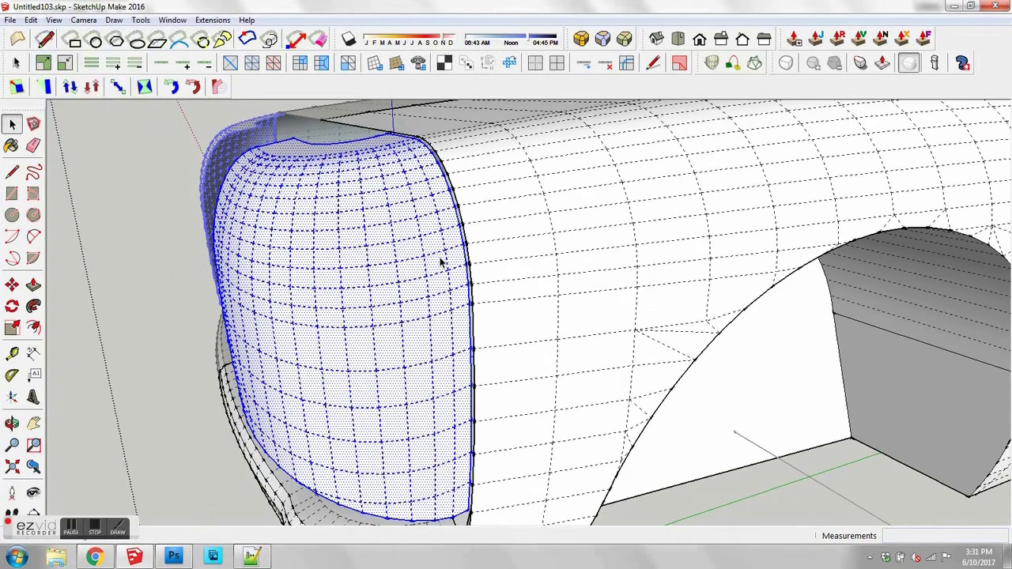
Step: Erase the edges bounding the nose's flat top face to remove that face and leave the top open
middle_drag(480, 228, 478, 332)
scroll(391, 236, up, 2)
scroll(433, 246, up, 3)
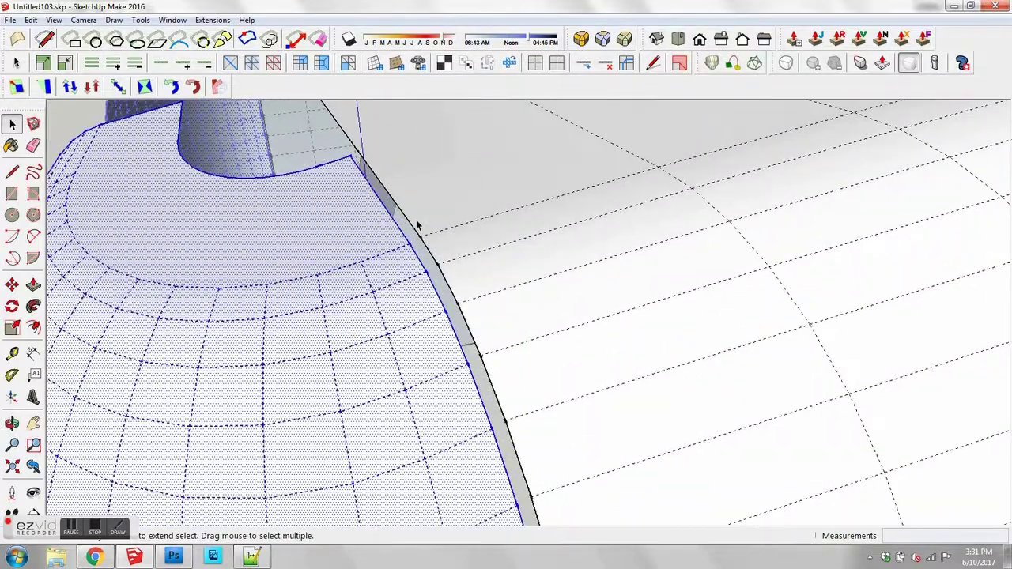
click(366, 200)
mouse_move(367, 203)
shift+middle_down()
mouse_move(429, 262)
mouse_move(419, 255)
shift+middle_up()
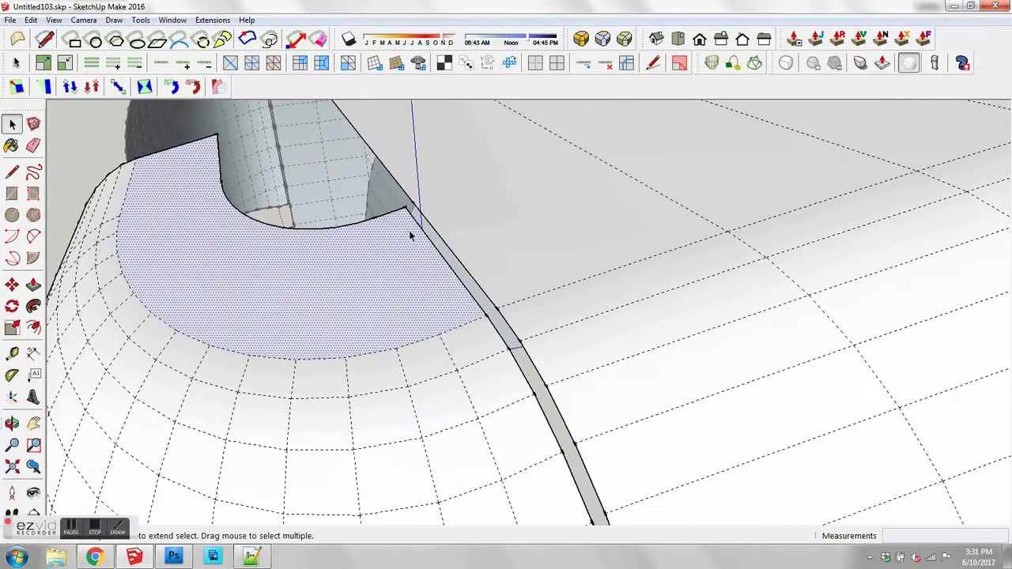
key(e)
drag(413, 199, 411, 204)
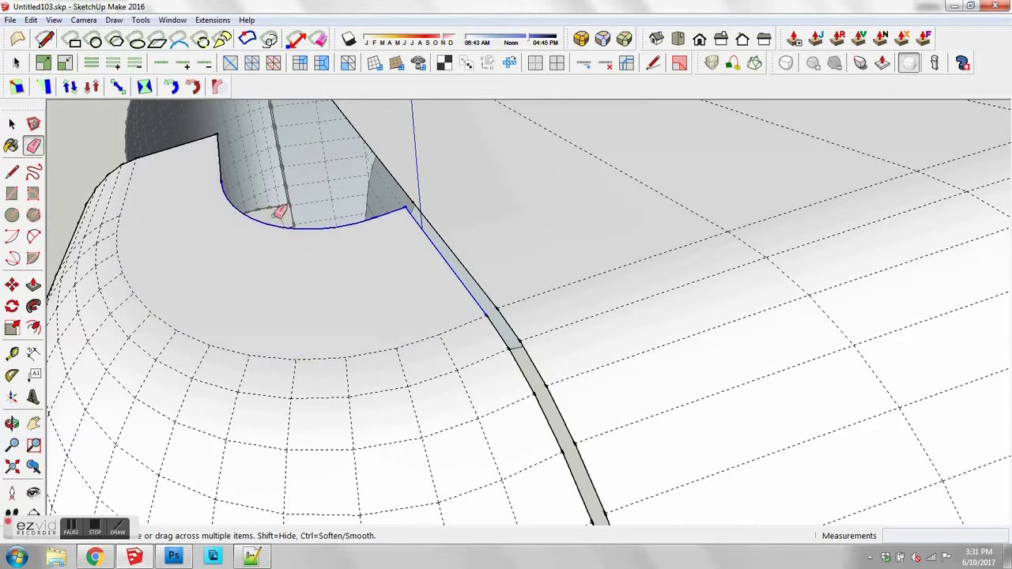
drag(214, 128, 227, 150)
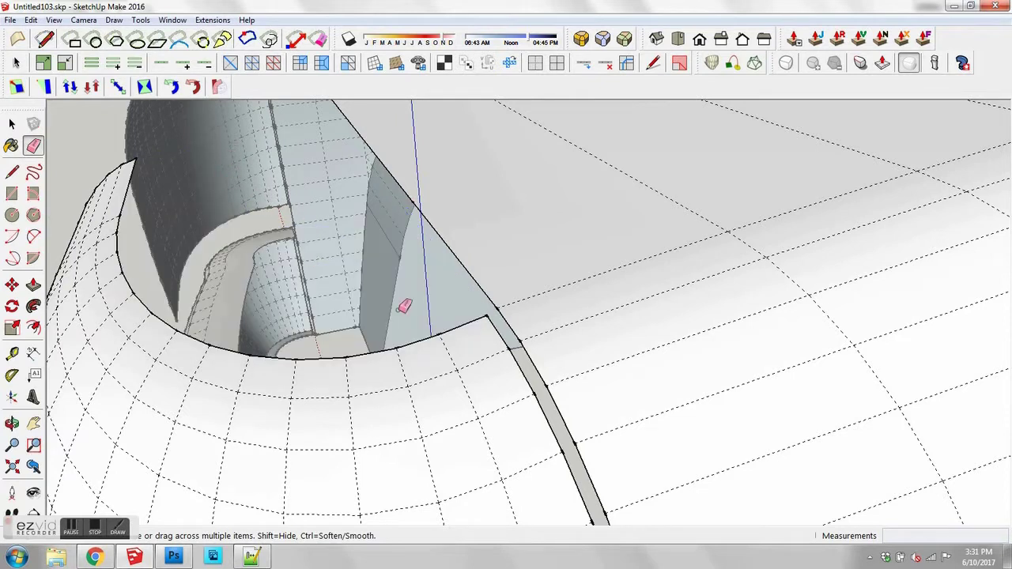
Step: Move the nose's uppermost rear-edge vertices one by one onto the matching fender vertices to close the gap at the shoulder
key(m)
click(488, 315)
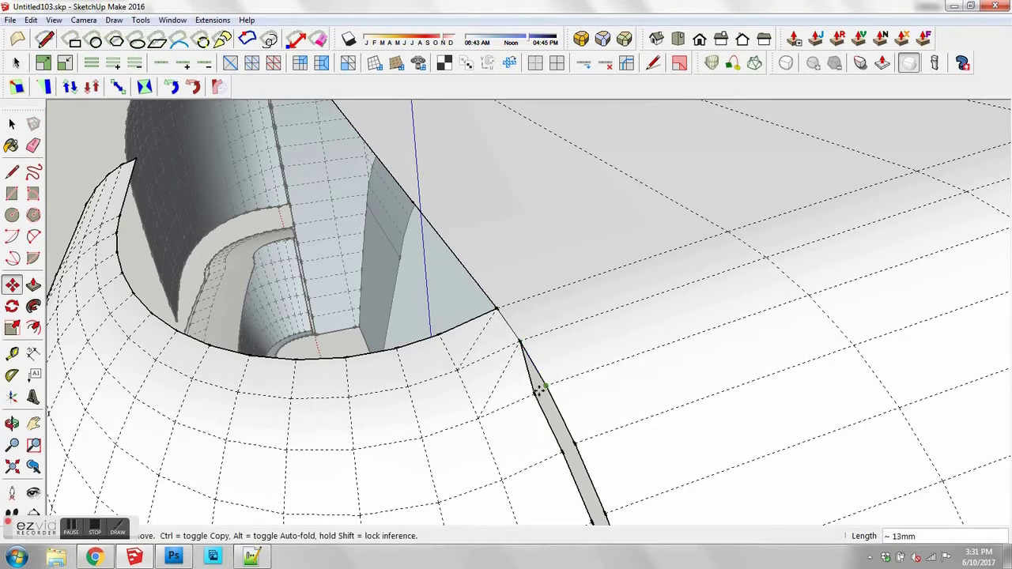
key(Escape)
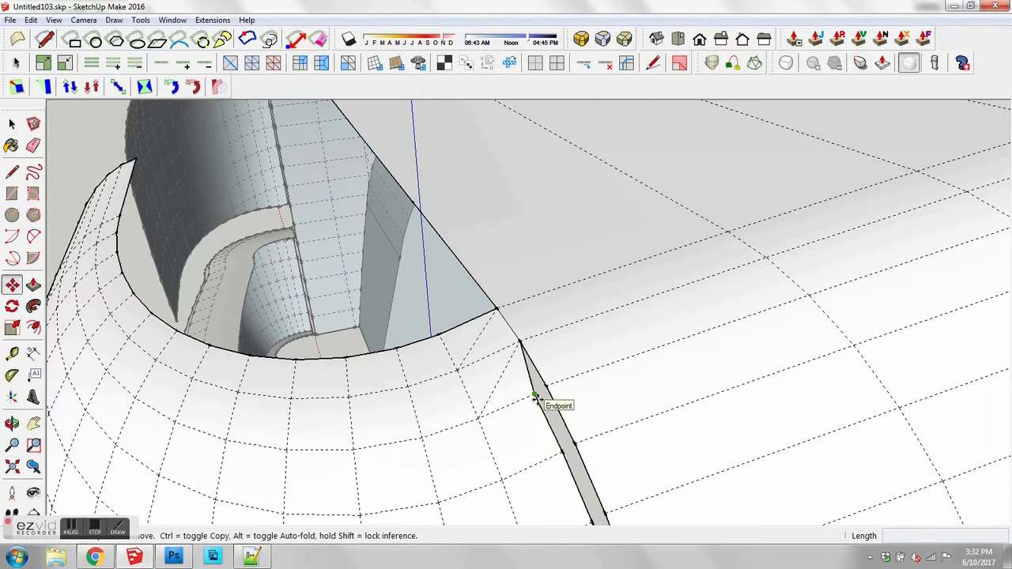
click(535, 394)
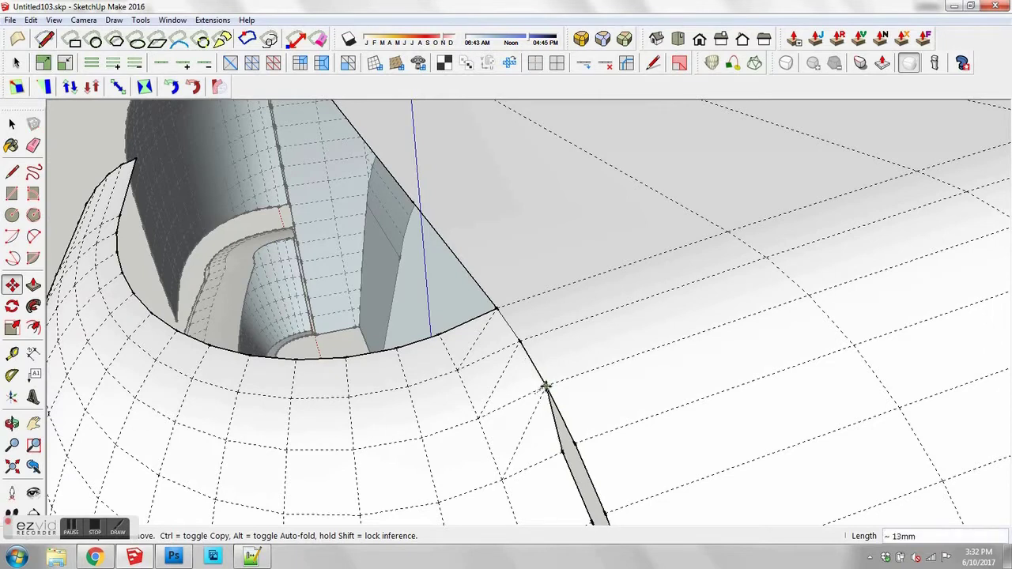
middle_drag(591, 387, 545, 261)
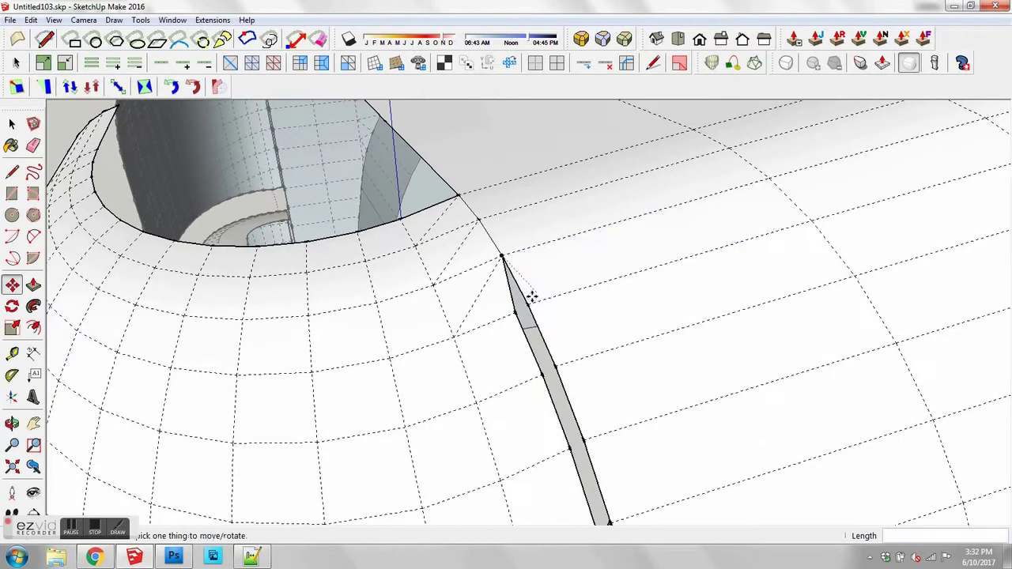
click(515, 312)
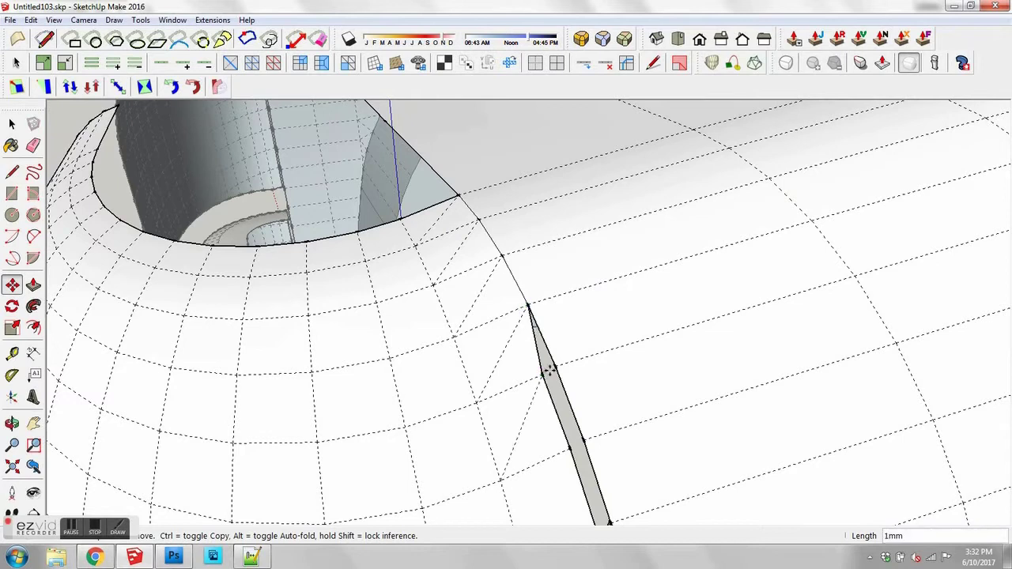
middle_drag(554, 368, 524, 339)
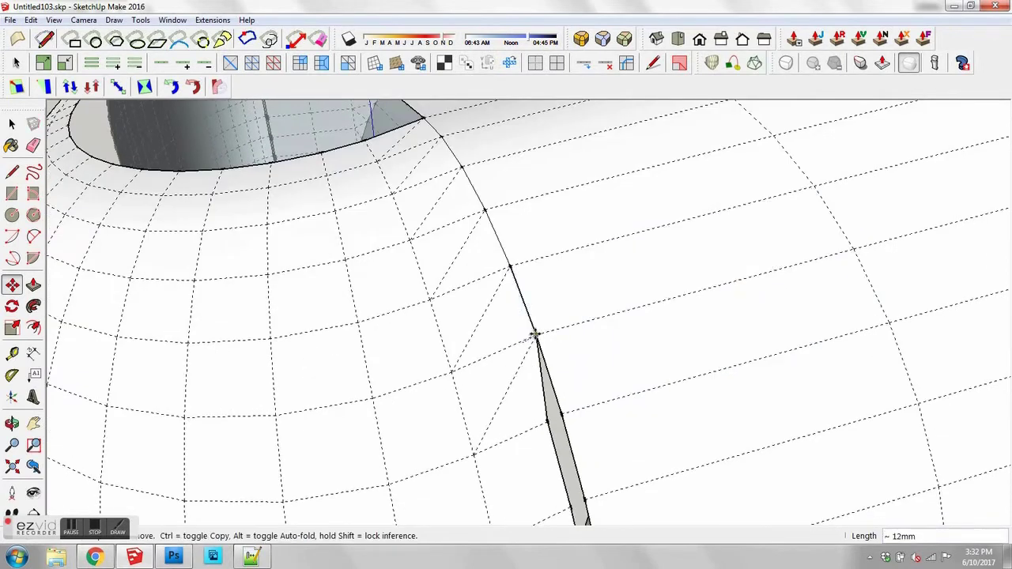
middle_drag(569, 413, 498, 262)
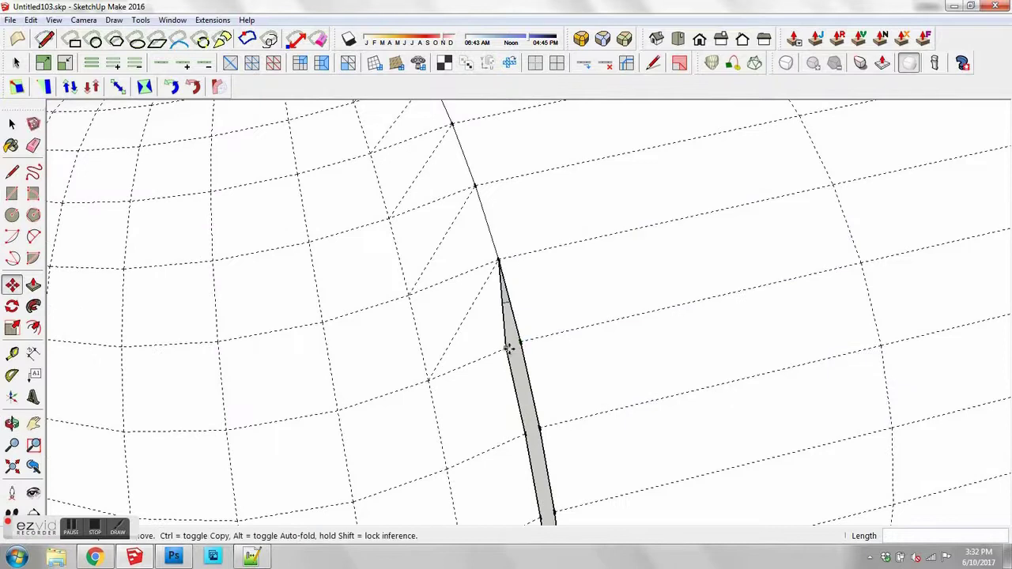
Step: Continue down the seam, moving the next nose vertices onto the matching endpoints of the fender's front edge
click(554, 425)
middle_drag(553, 425, 530, 287)
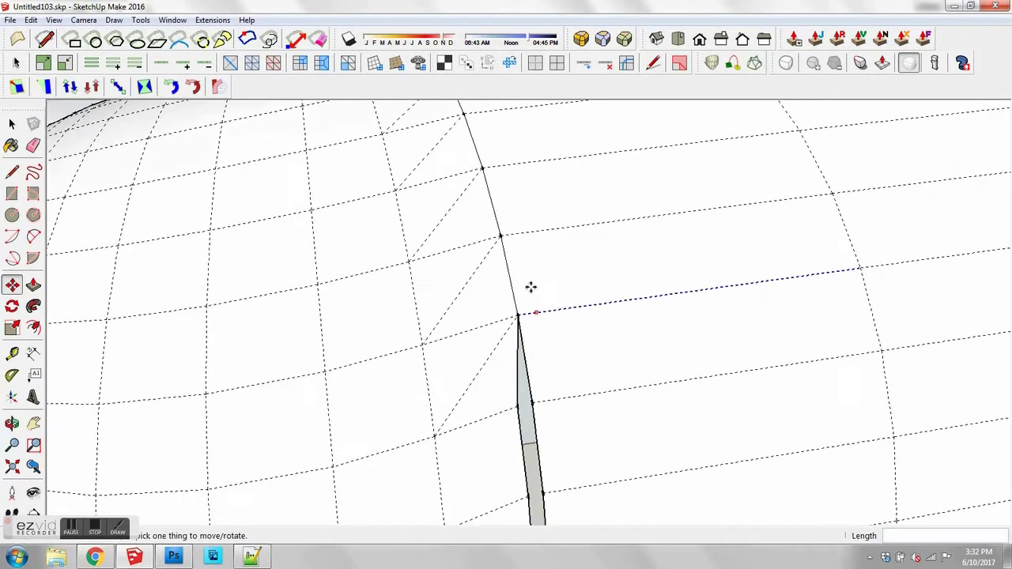
click(518, 407)
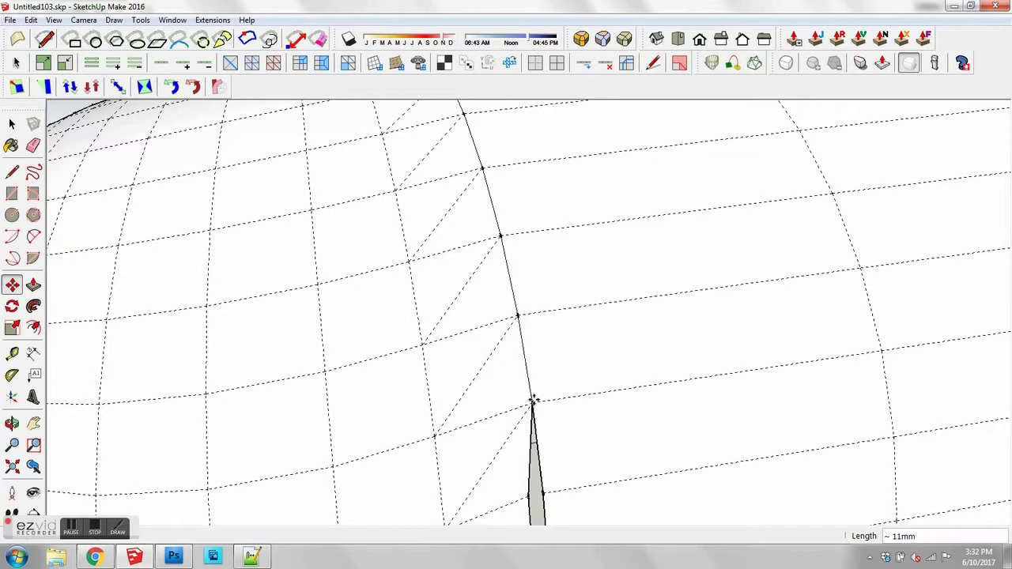
click(532, 402)
middle_drag(533, 402, 545, 221)
Step: Try to move the next nose vertex on the side seam onto its matching fender endpoint
click(513, 323)
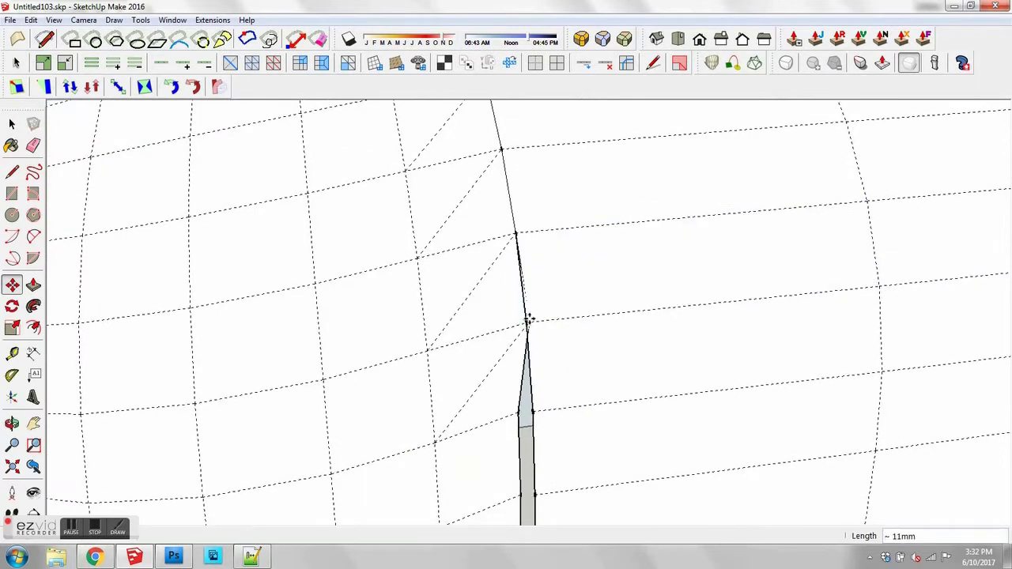
click(529, 320)
key(ctrl+z)
click(514, 326)
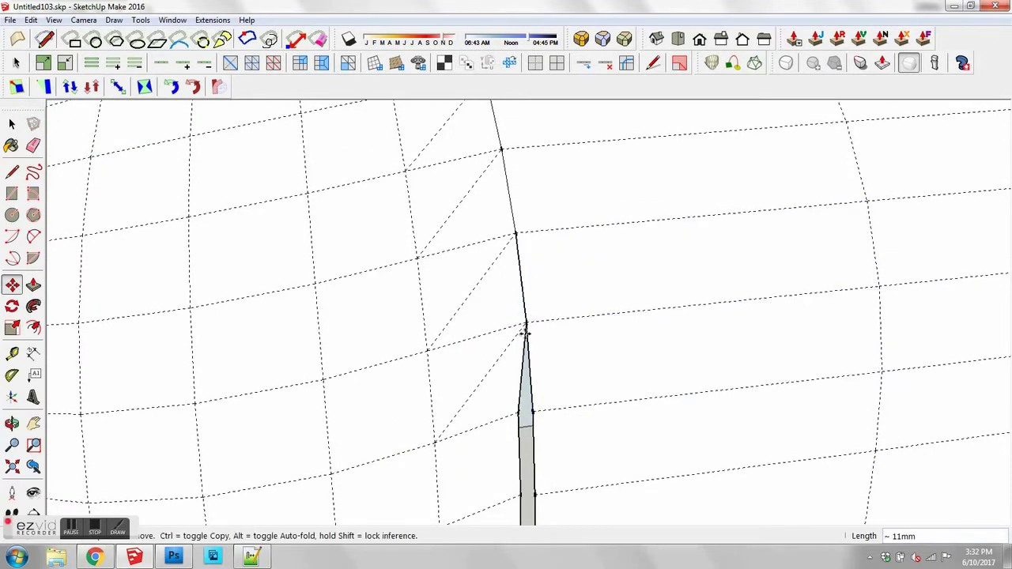
click(526, 332)
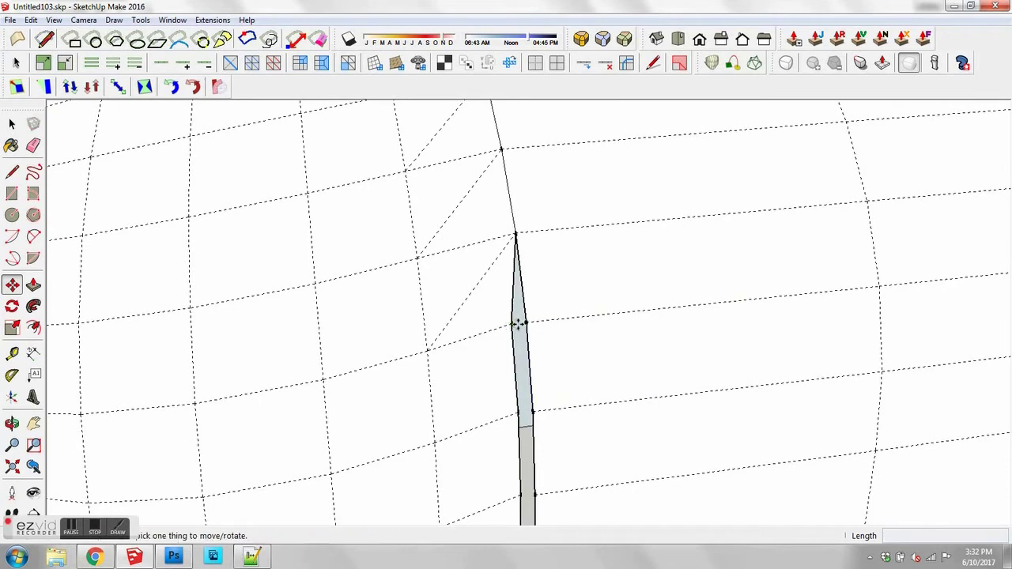
click(512, 324)
scroll(529, 320, up, 6)
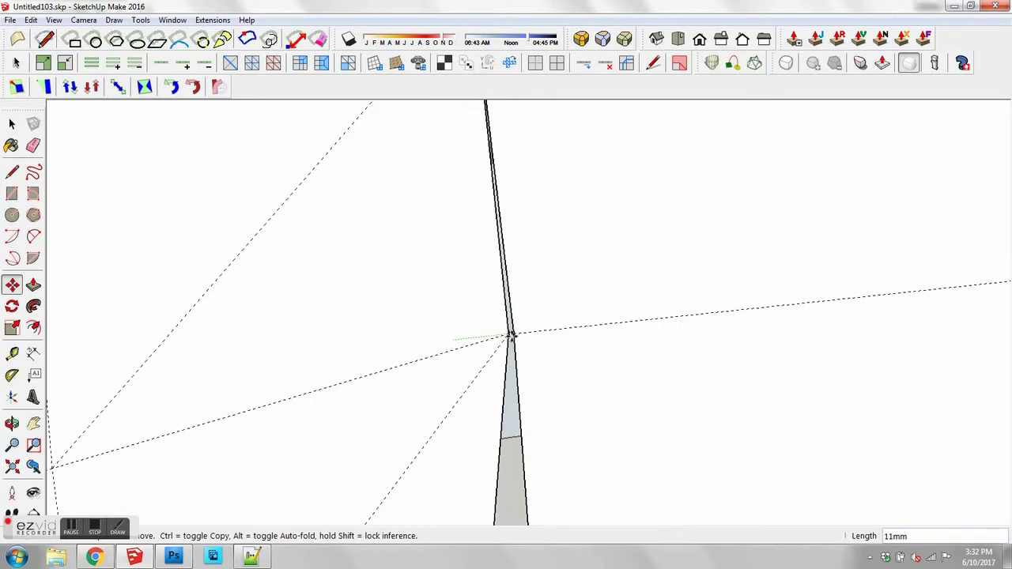
key(space)
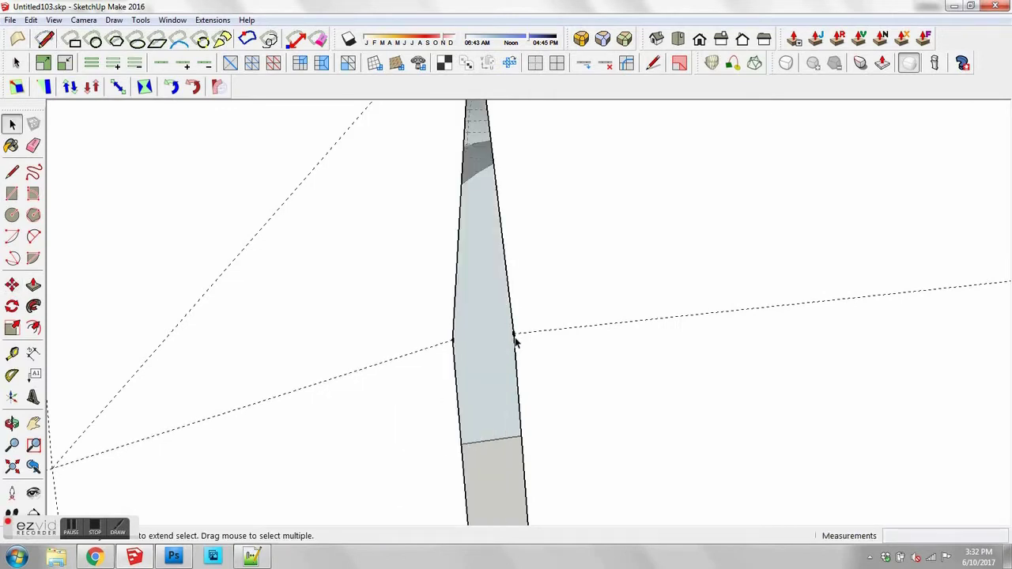
Step: Move the next nose vertices at mid-height of the side seam onto the matching endpoints of the fender's front edge
key(m)
click(452, 342)
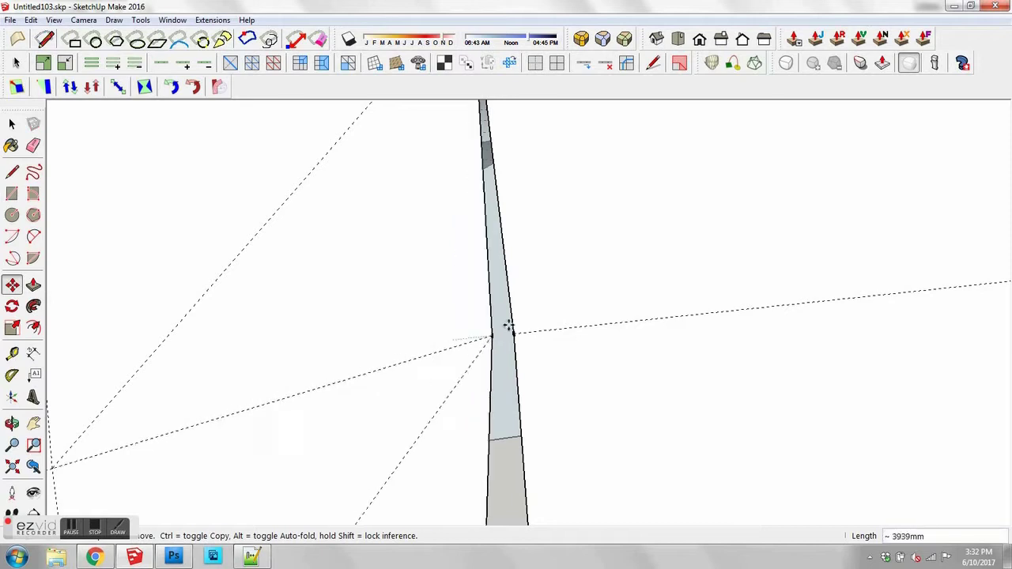
click(514, 335)
middle_drag(515, 334, 711, 252)
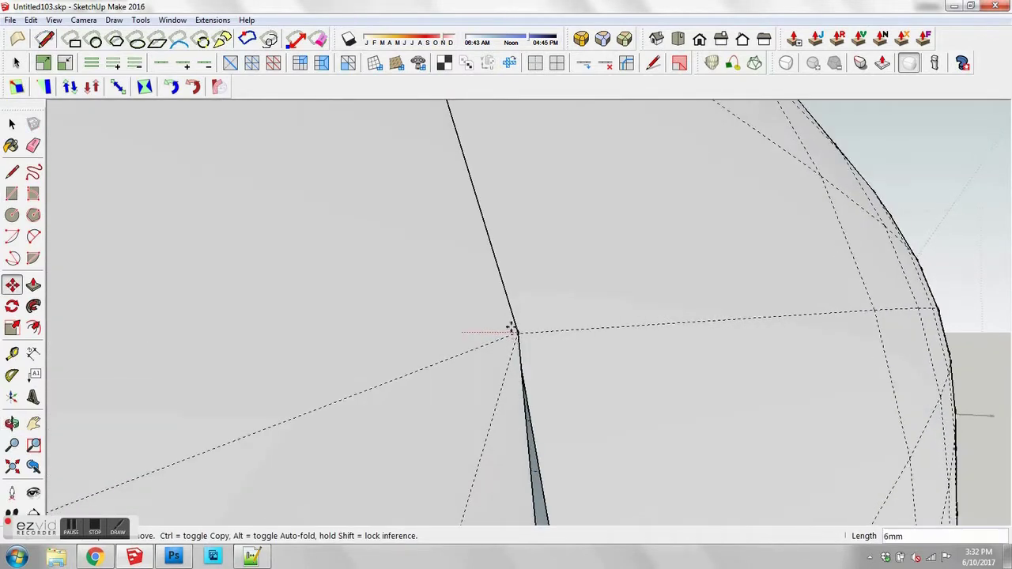
mouse_move(511, 323)
middle_down()
mouse_move(431, 374)
mouse_move(489, 315)
mouse_move(513, 335)
mouse_move(495, 330)
mouse_move(505, 313)
mouse_move(567, 282)
mouse_move(560, 302)
mouse_move(505, 309)
middle_up()
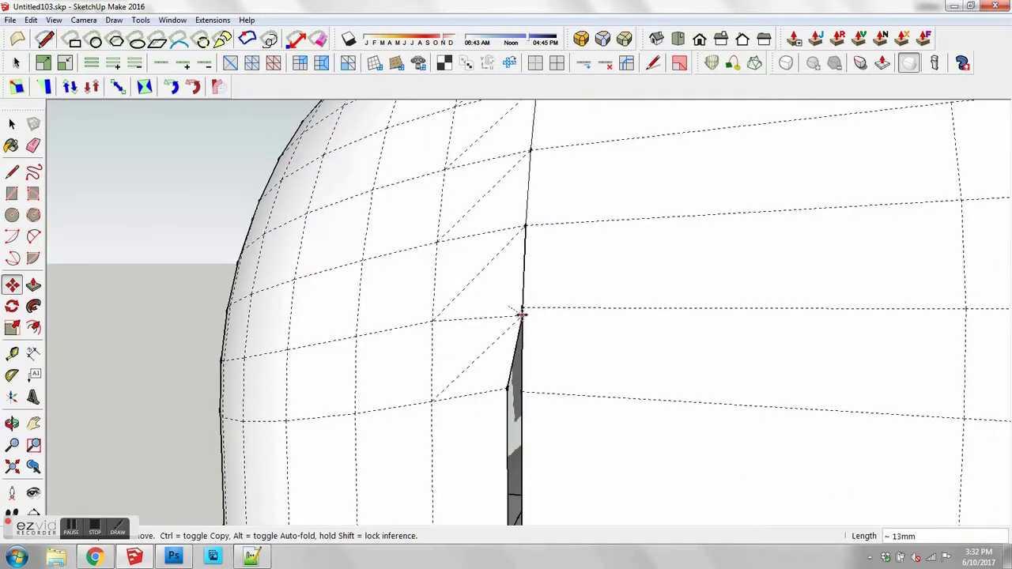
click(521, 310)
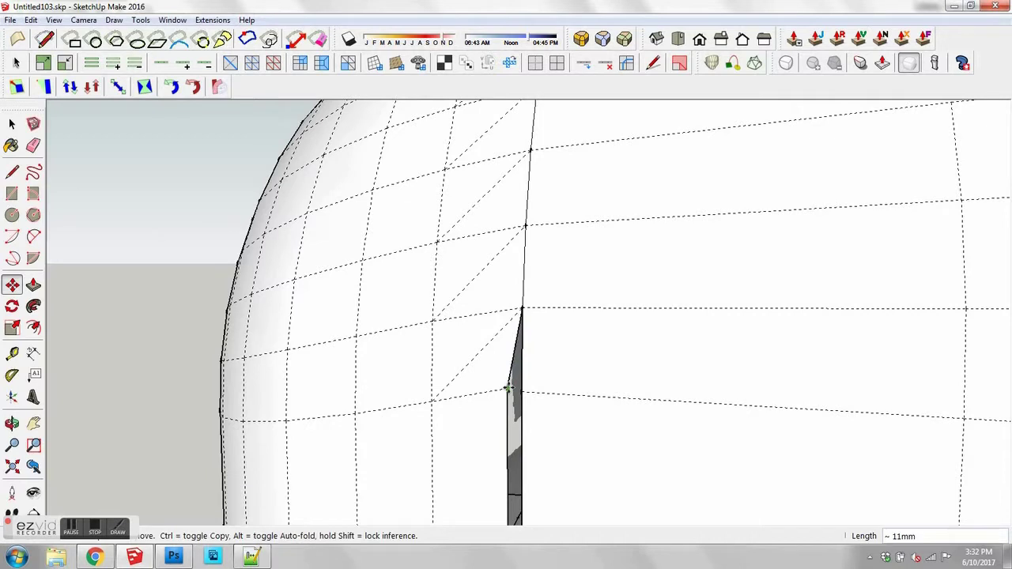
Step: Continue below mid-height, moving each open nose vertex on the side seam onto its matching fender endpoint
middle_drag(519, 396, 511, 185)
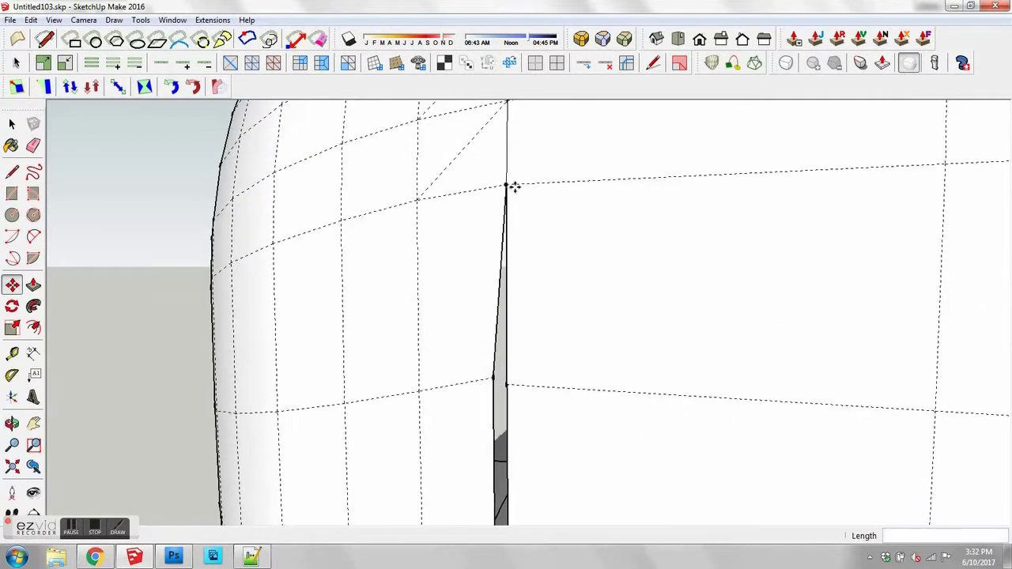
click(499, 380)
click(494, 379)
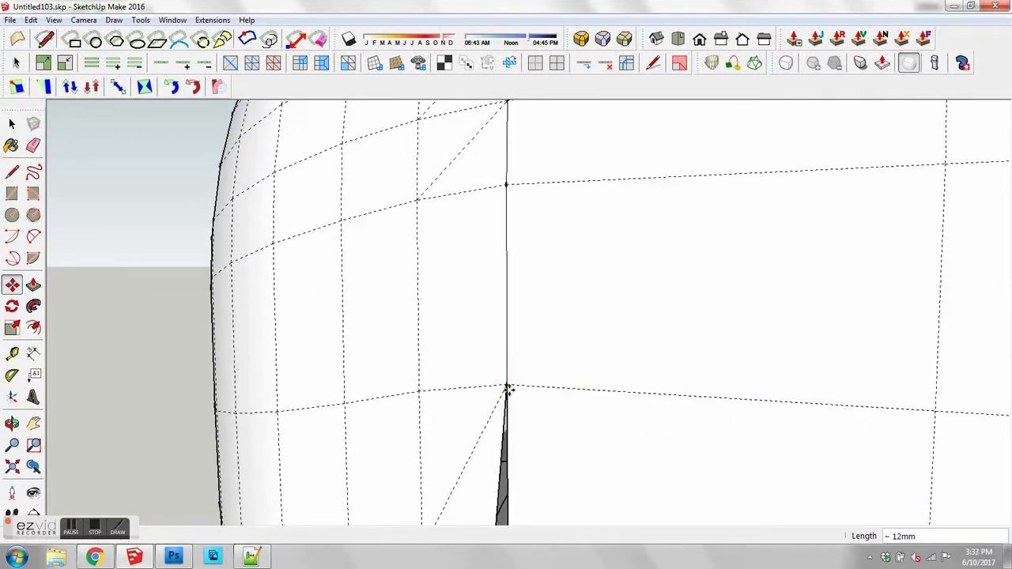
middle_drag(512, 268, 497, 292)
click(481, 368)
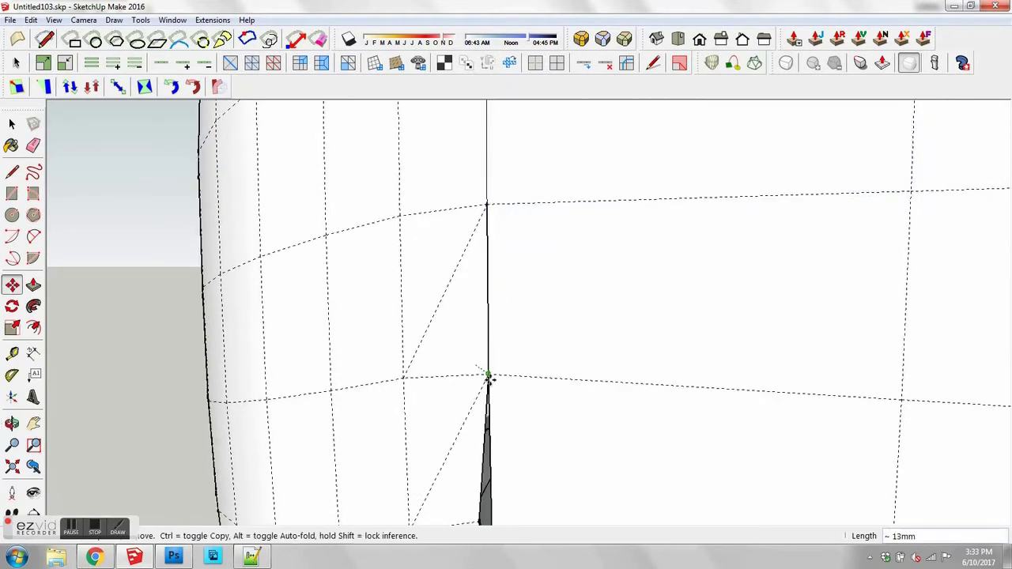
click(489, 373)
Step: Move the remaining lower seam vertices, down to the nose's bottom rear corner, onto the matching fender endpoints to close the seam
middle_drag(513, 361, 479, 332)
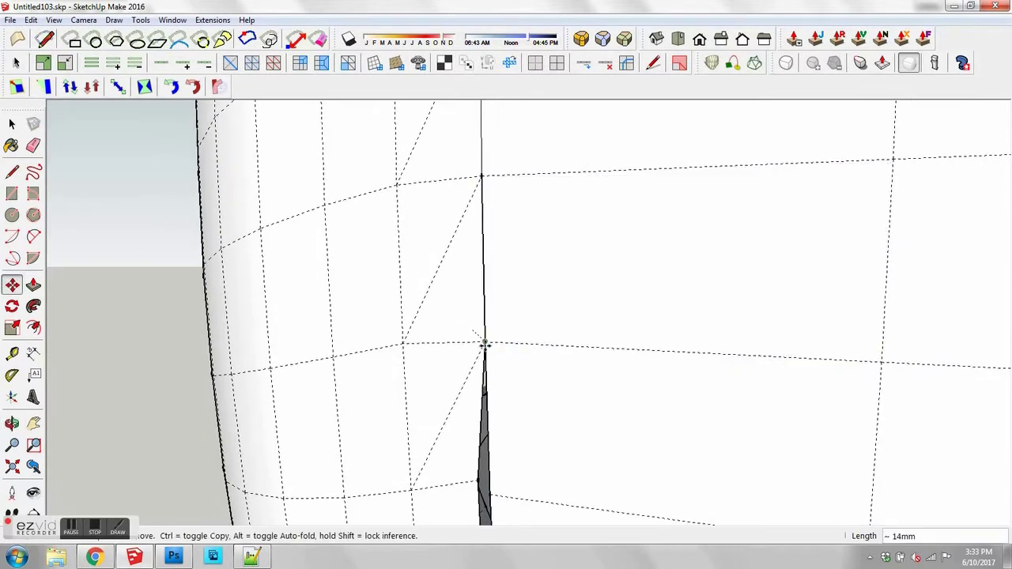
middle_drag(513, 418, 509, 287)
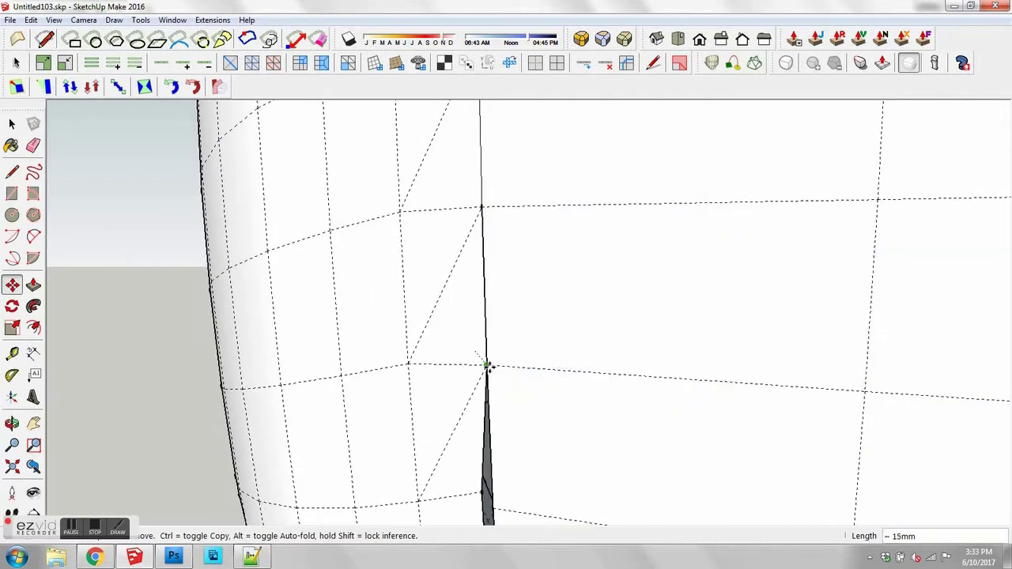
middle_drag(488, 365, 481, 278)
click(444, 326)
click(444, 326)
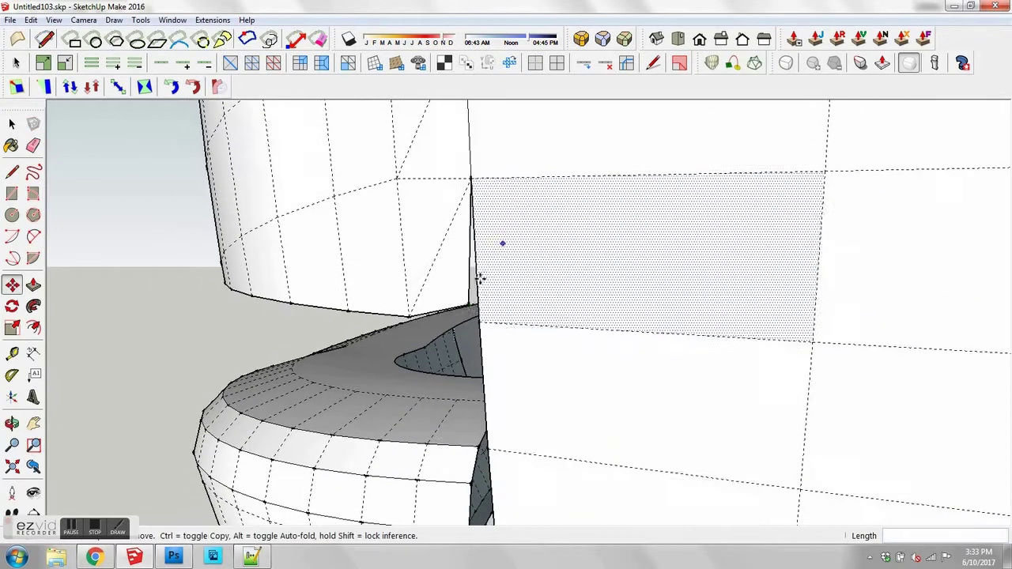
click(482, 324)
scroll(488, 280, down, 2)
Step: Turn off the display of hidden geometry
key(space)
scroll(488, 281, down, 7)
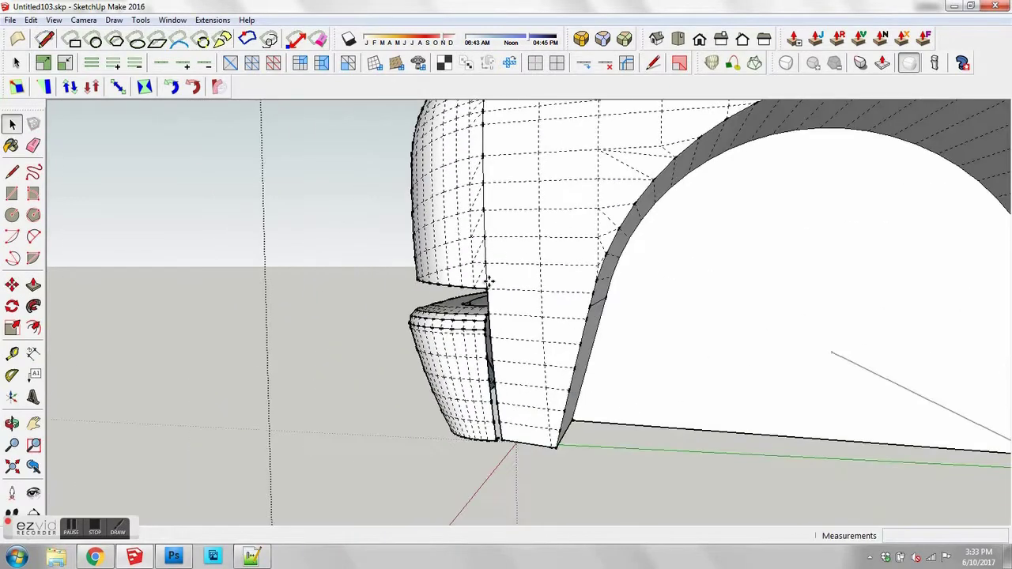
mouse_move(444, 310)
middle_down()
mouse_move(669, 330)
mouse_move(613, 364)
mouse_move(707, 305)
mouse_move(772, 301)
mouse_move(767, 290)
mouse_move(471, 309)
mouse_move(414, 295)
mouse_move(429, 271)
mouse_move(465, 267)
mouse_move(506, 285)
mouse_move(449, 327)
middle_up()
key(alt+v)
key(h)
scroll(384, 317, up, 3)
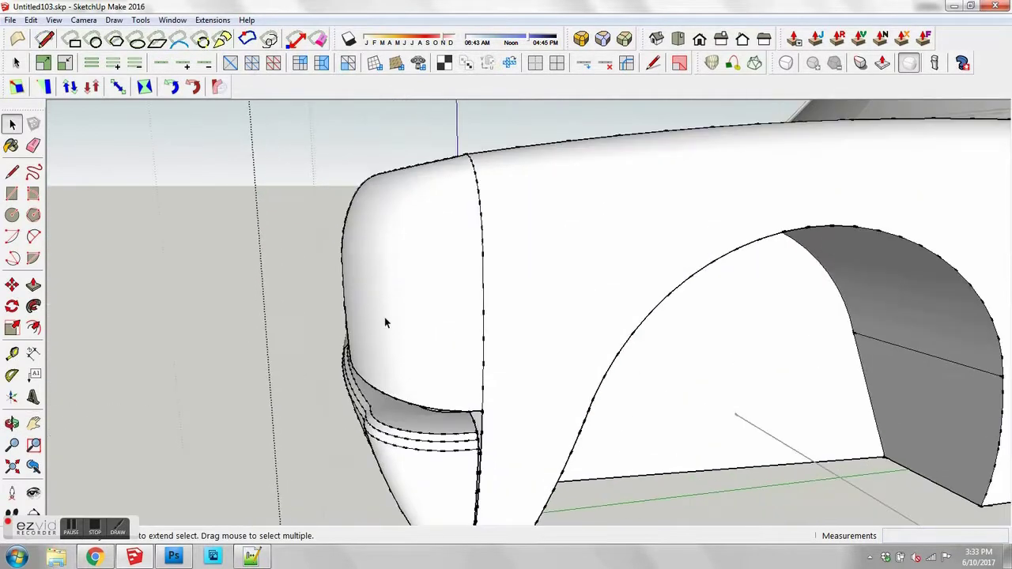
Step: Select the curved nose section and scale it from its front side back toward the fender
click(385, 315)
middle_drag(386, 315, 436, 341)
key(s)
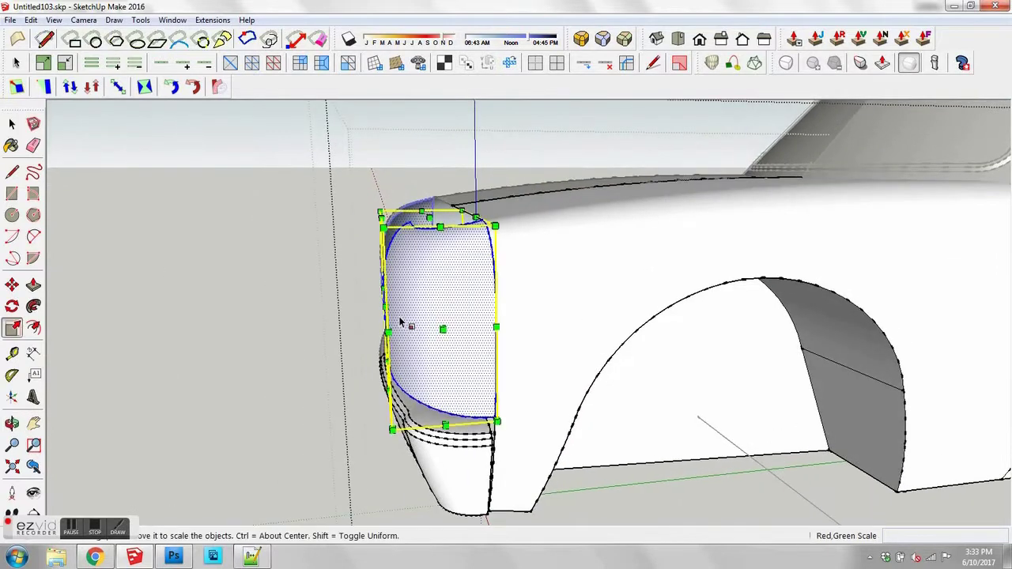
drag(386, 307, 403, 305)
middle_drag(404, 305, 438, 308)
drag(425, 293, 564, 300)
key(space)
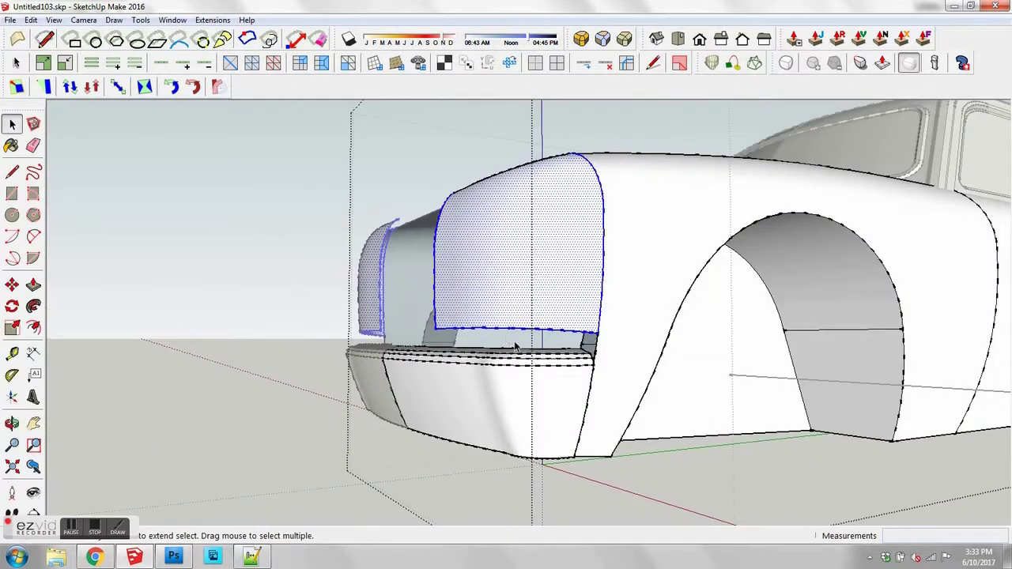
Step: Draw a line from the nose's upper inner corner to the car's centreline and another about 357 mm long back to the hood's front edge
middle_drag(482, 338, 516, 273)
scroll(511, 299, up, 3)
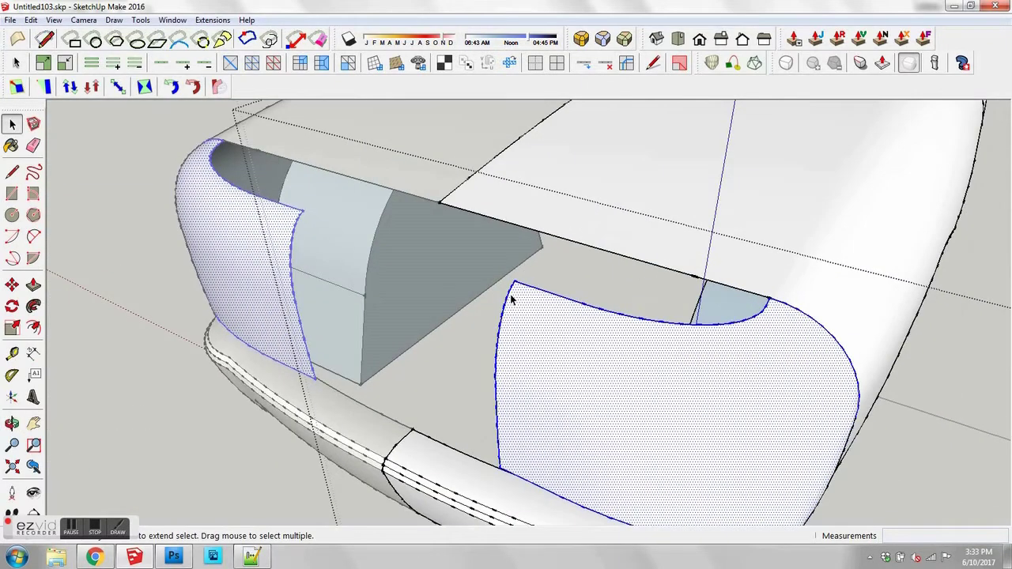
key(l)
click(515, 282)
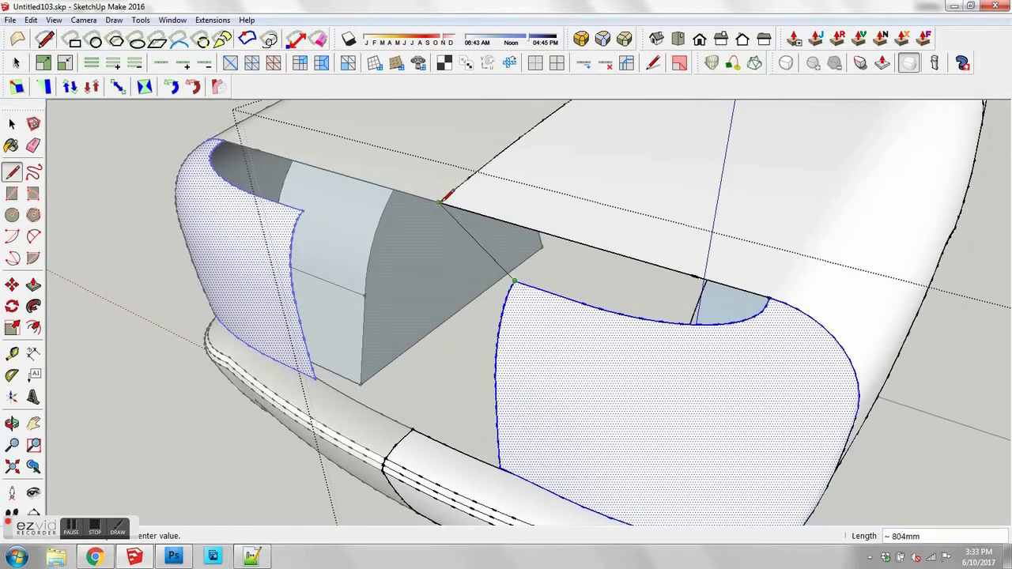
click(400, 241)
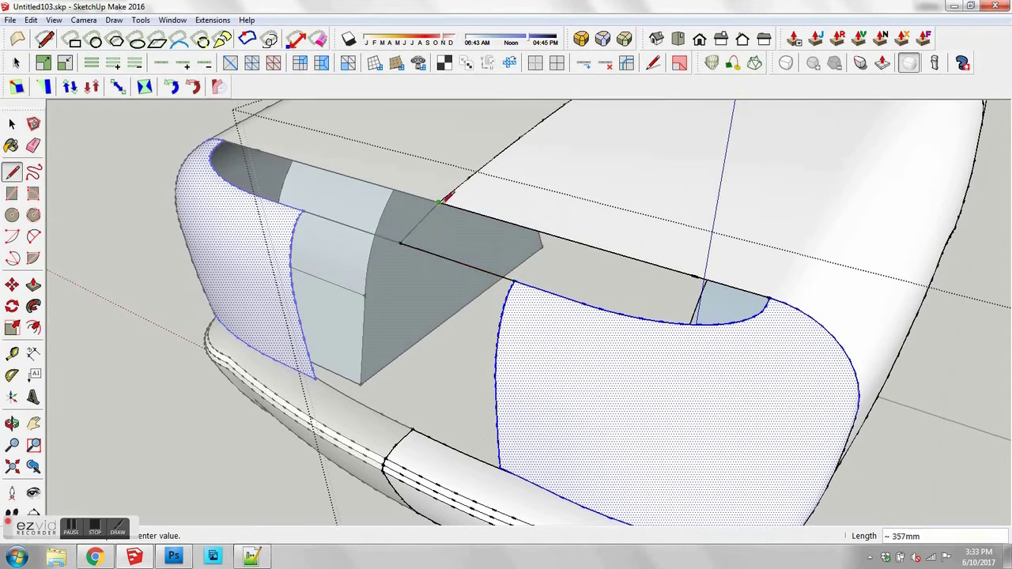
click(437, 203)
key(space)
Step: Copy the centreline connecting edge to the nose's upper inner corner and retrace it to fill the face between the two edges
middle_drag(511, 254, 524, 278)
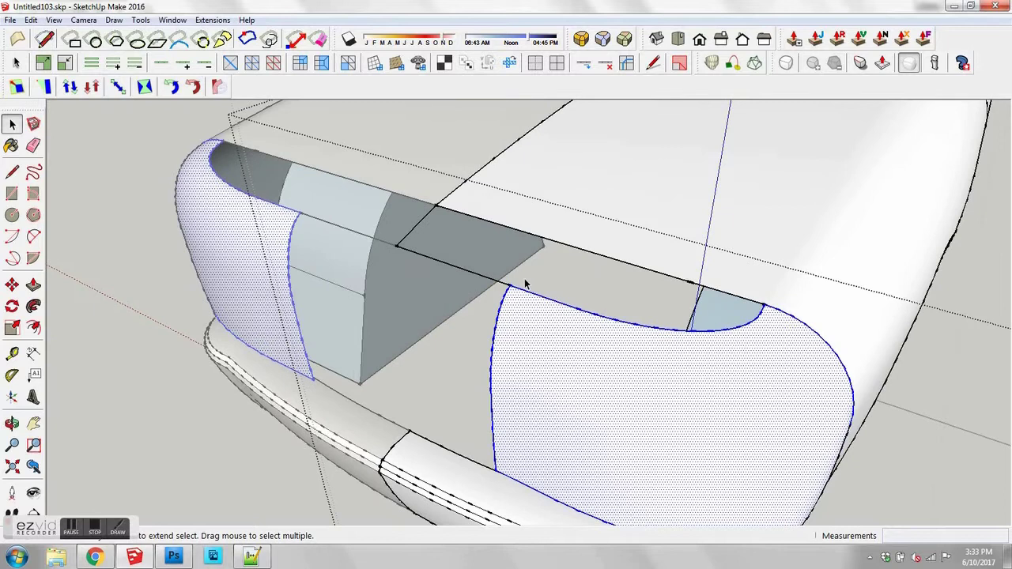
click(424, 220)
key(m)
click(397, 248)
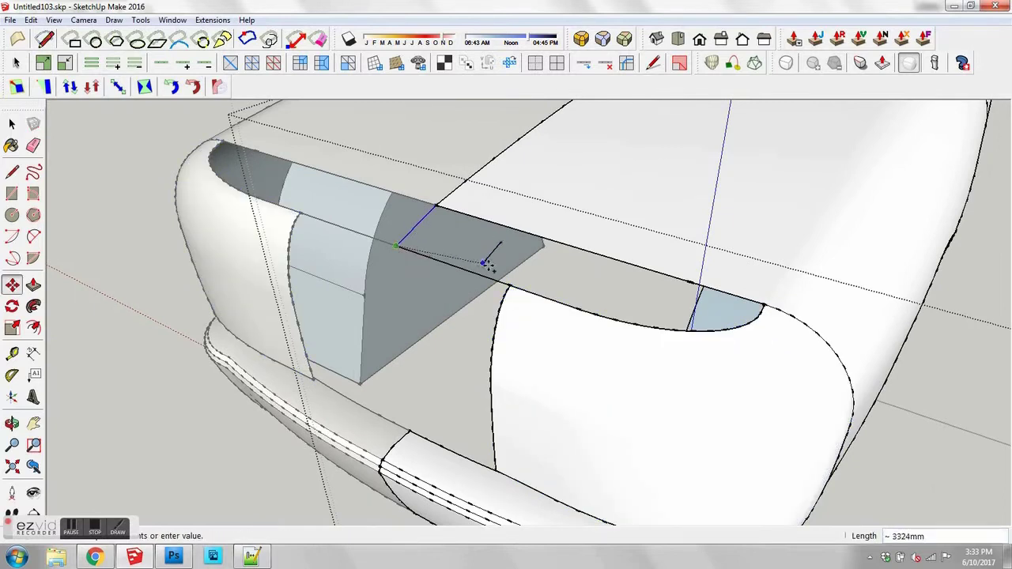
click(512, 285)
key(l)
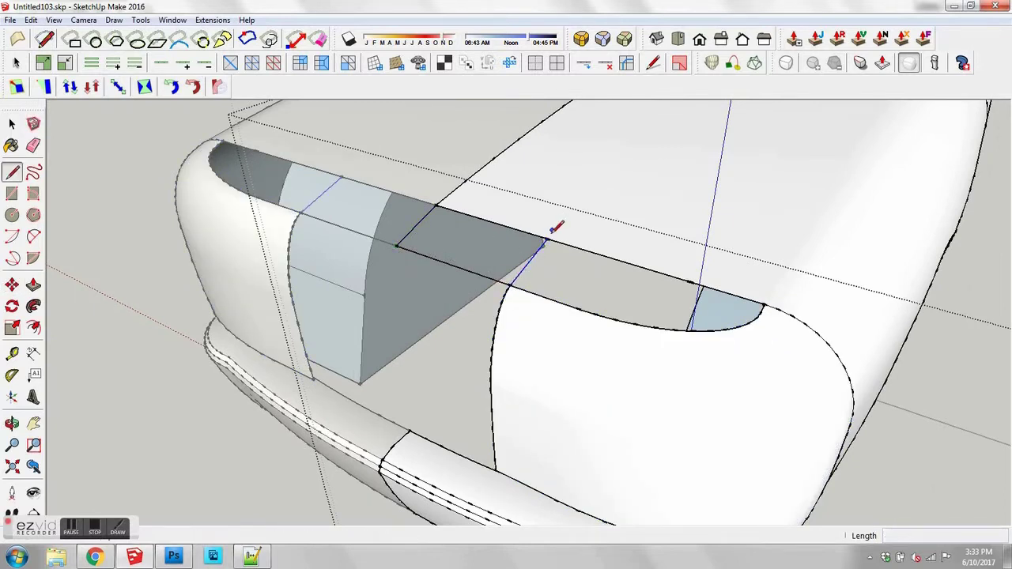
click(547, 239)
click(512, 283)
Step: Draw an edge about 357 mm long from the start of the nose's curved top edge to the hood's front edge, filling the adjacent face
middle_drag(597, 305, 529, 303)
scroll(520, 320, up, 5)
scroll(518, 329, down, 3)
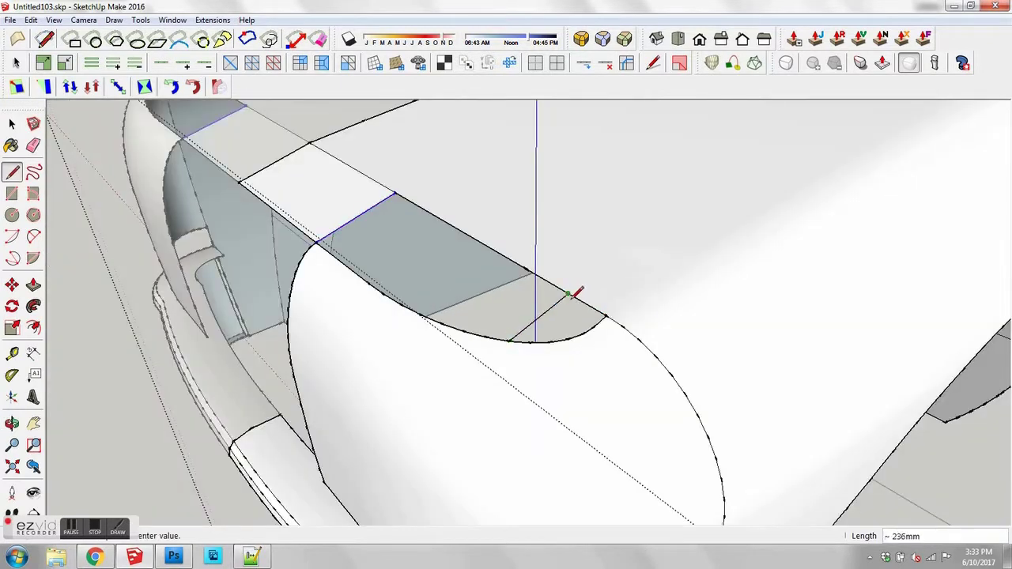
middle_drag(586, 287, 405, 265)
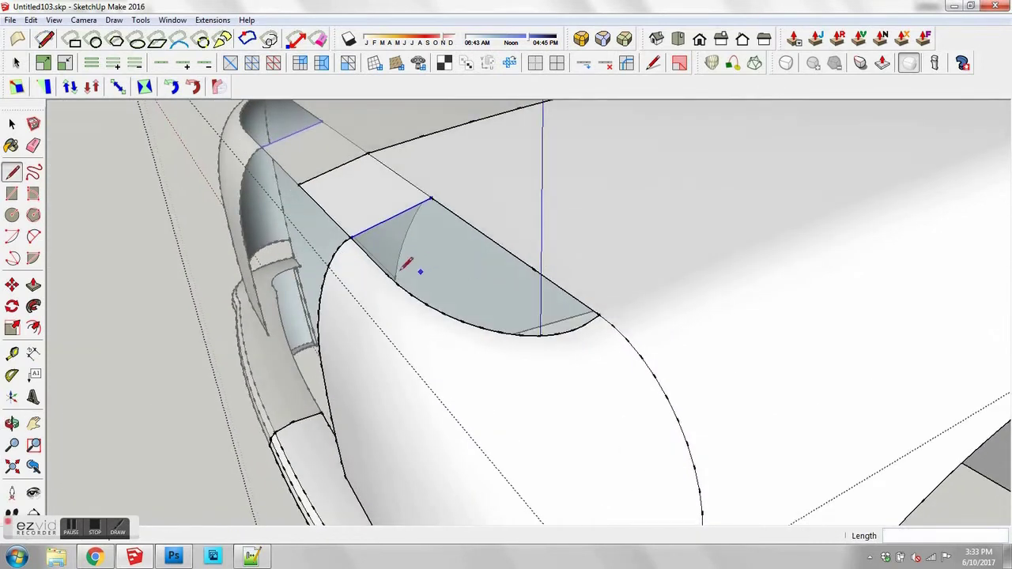
click(476, 229)
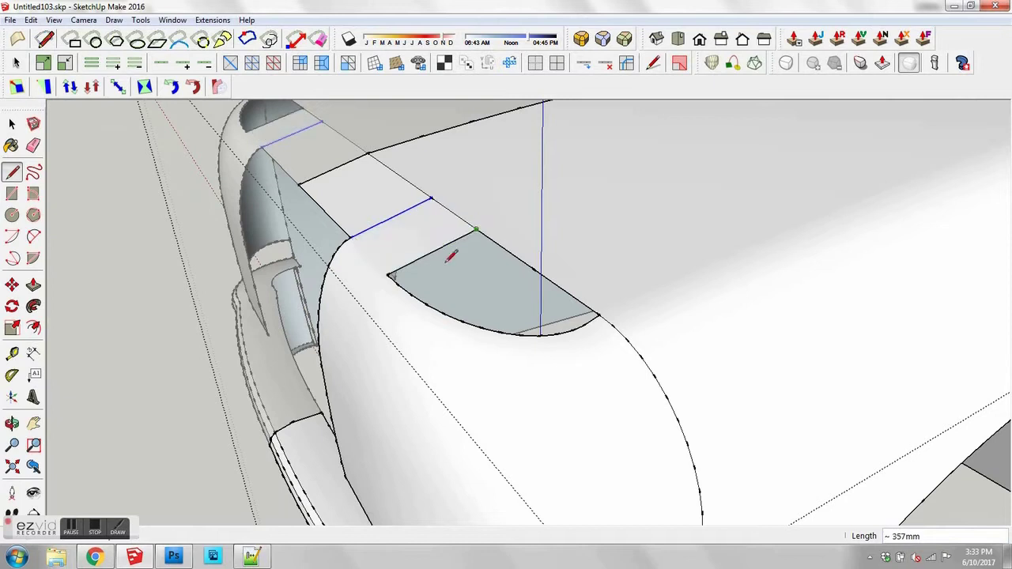
Step: Draw a second, parallel edge from the next nose vertex to the hood's front edge, undoing and redrawing it once
click(393, 276)
click(490, 239)
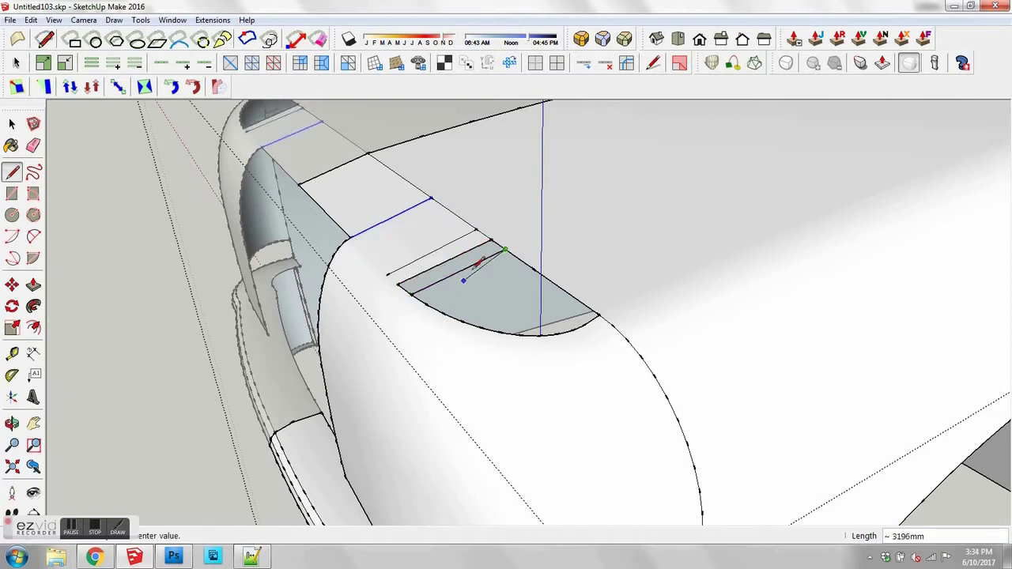
key(ctrl+z)
click(396, 280)
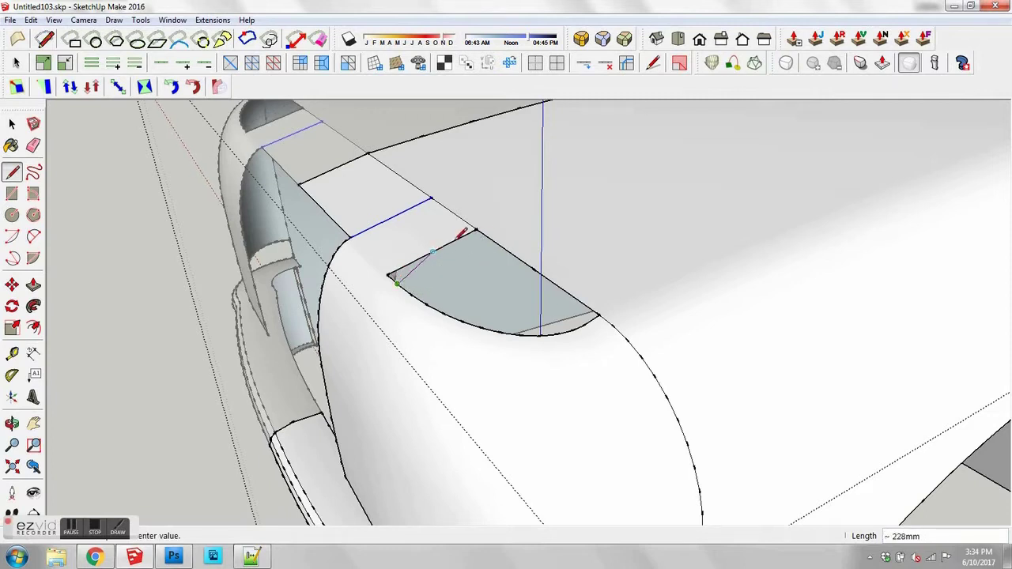
click(489, 239)
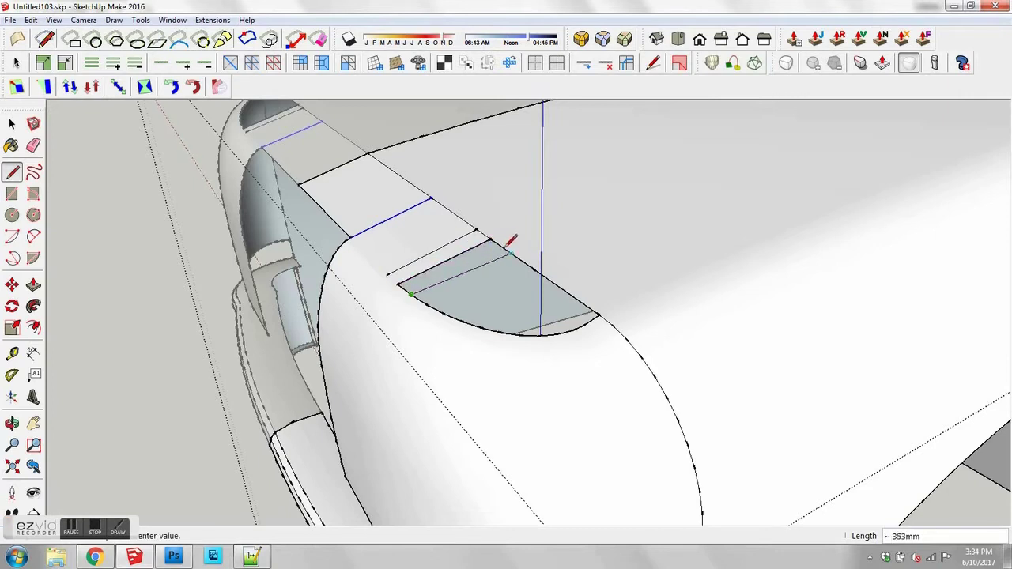
scroll(507, 245, up, 2)
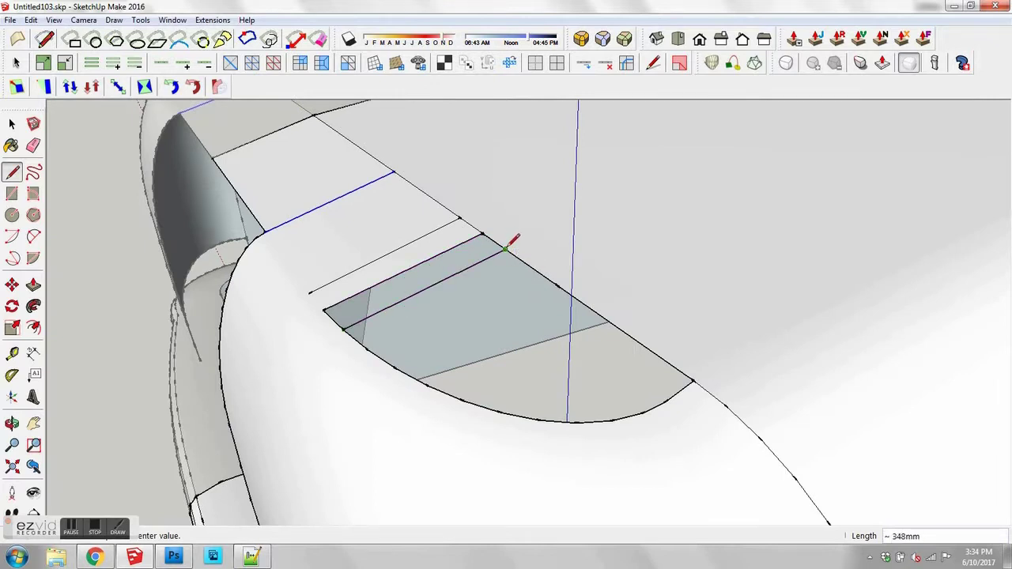
key(Escape)
Step: Fill the remaining top gap between nose and hood with triangular faces, fanning edges from two hood-edge vertices to the nose's curved top vertices
scroll(553, 321, down, 4)
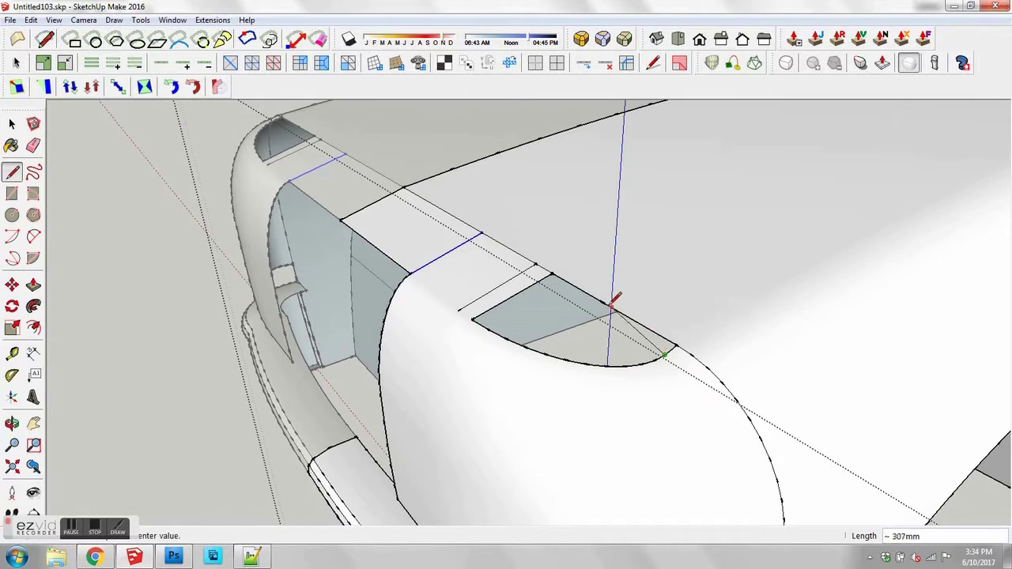
click(606, 303)
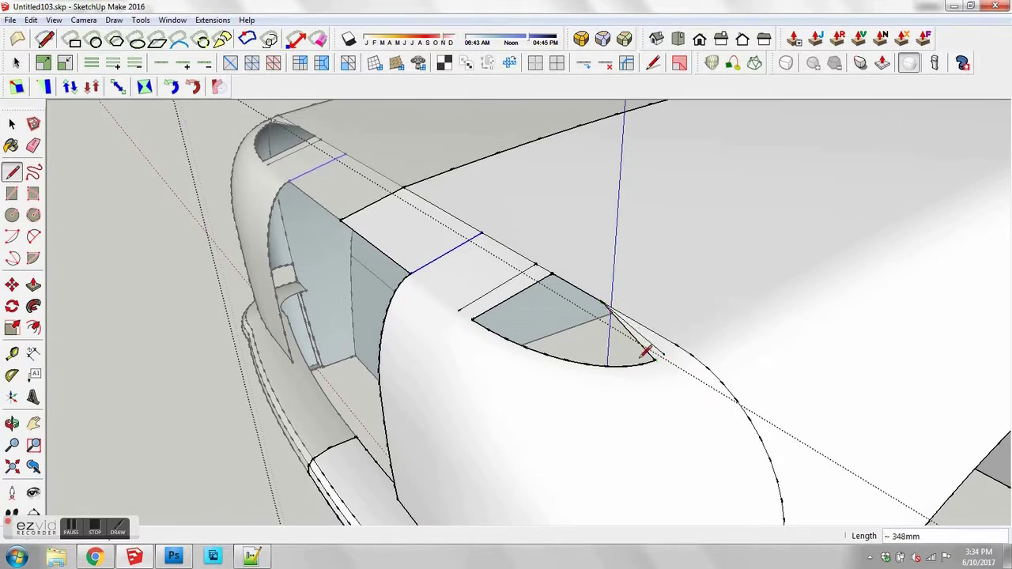
click(640, 363)
click(603, 302)
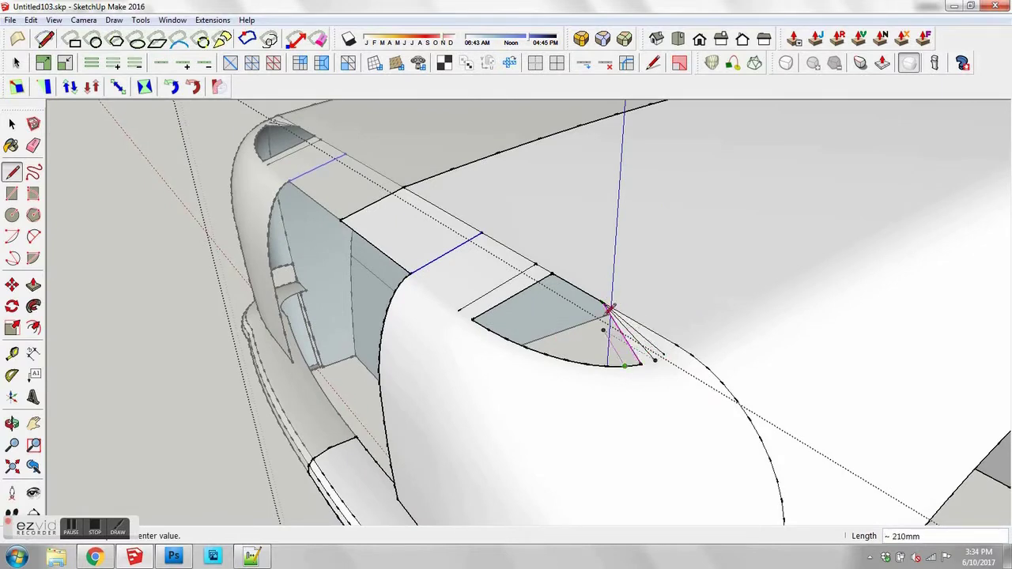
click(603, 303)
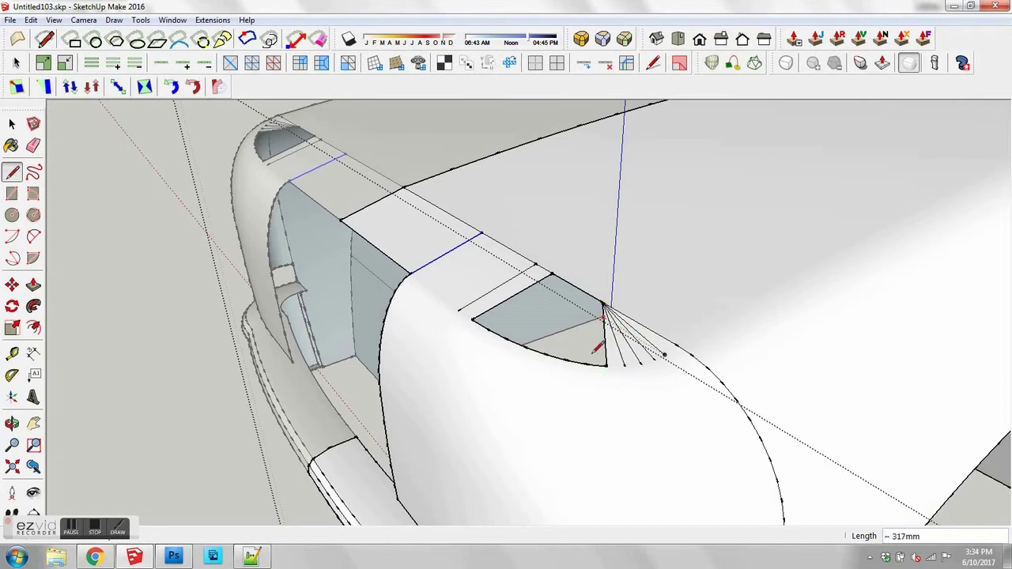
click(566, 360)
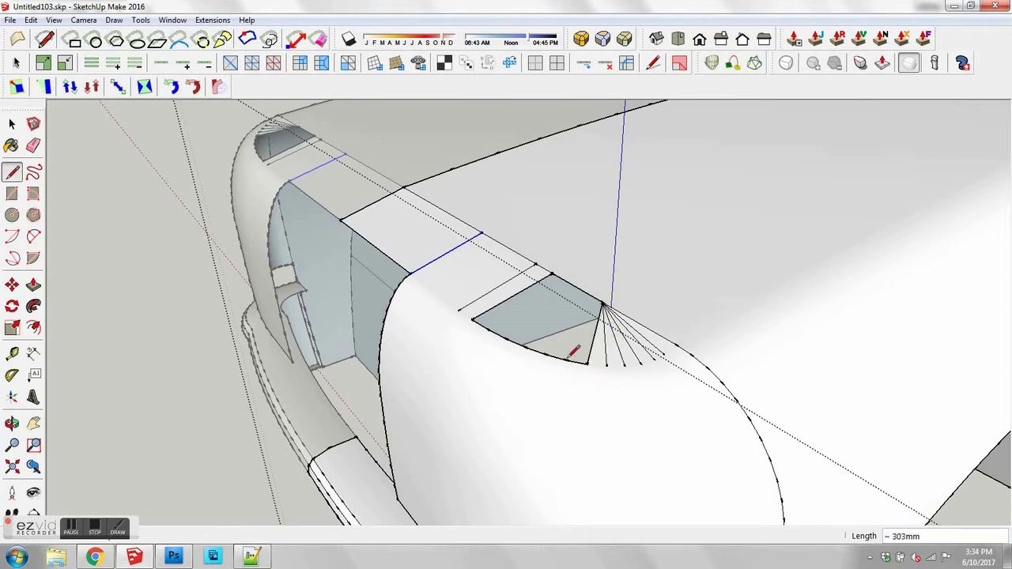
click(602, 301)
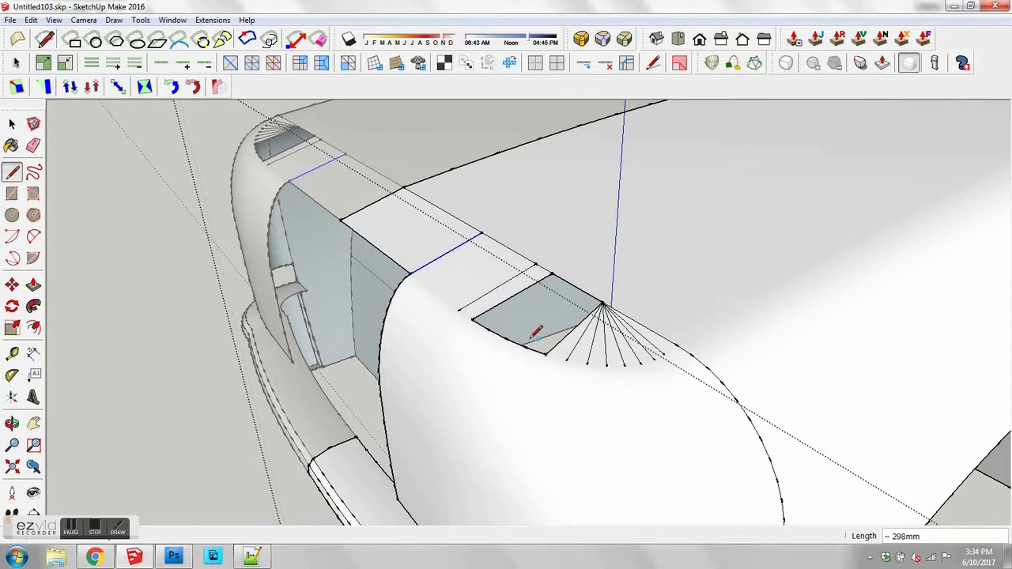
click(591, 305)
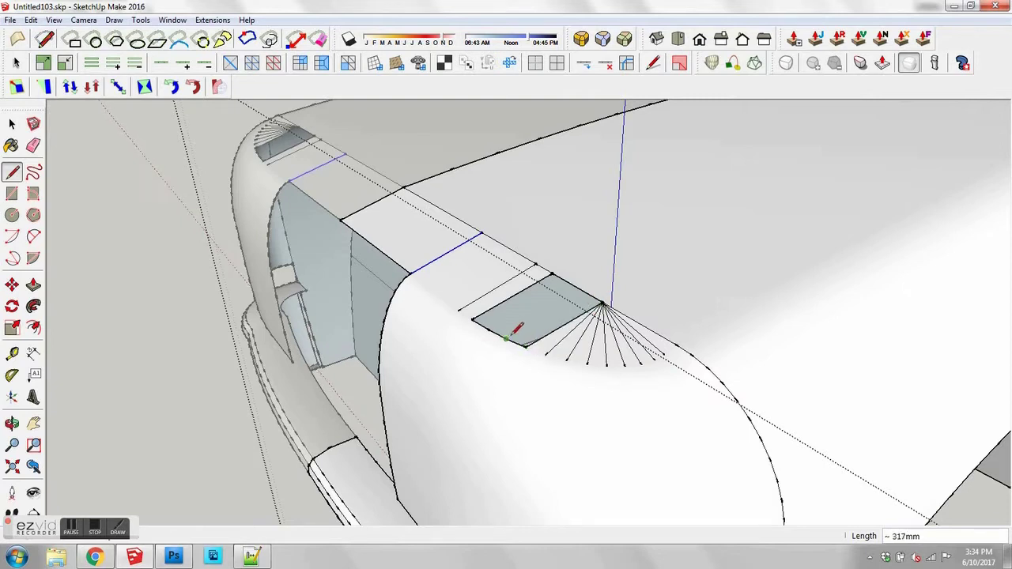
click(600, 303)
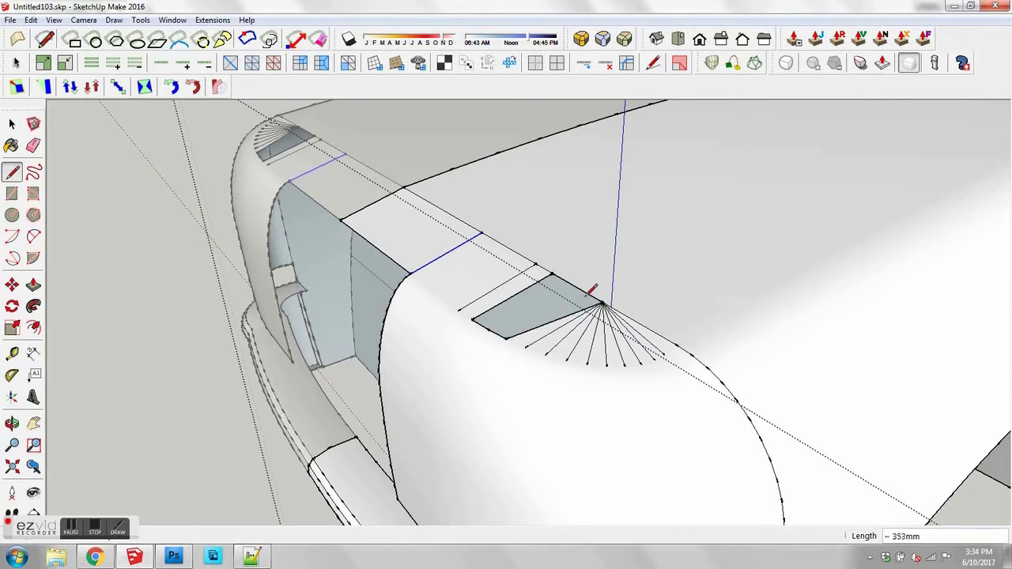
click(507, 338)
click(552, 271)
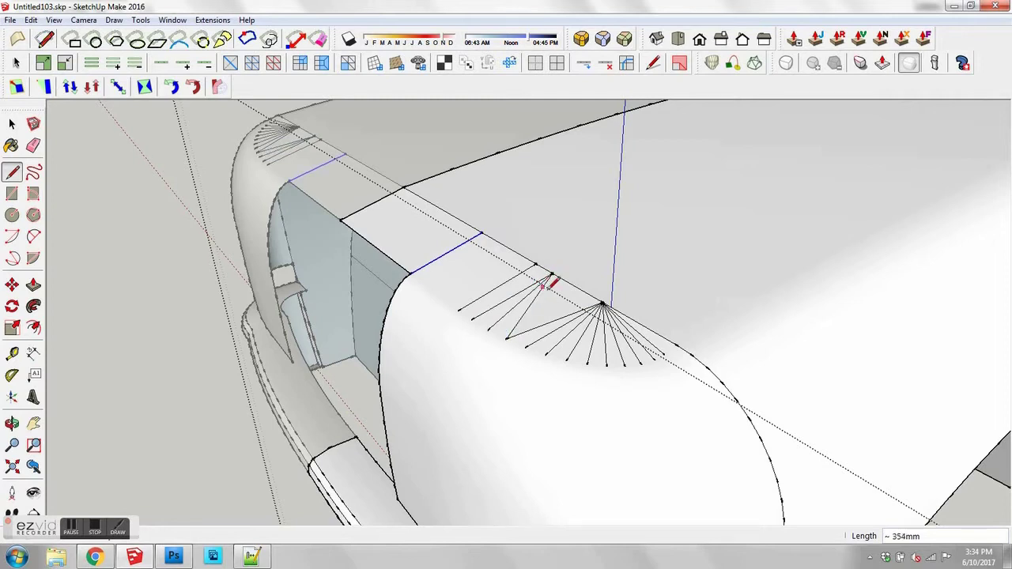
Step: Soften all the new edges across the filled patch between nose and hood, including the edge bordering the centre strip
key(e)
drag(498, 284, 528, 307)
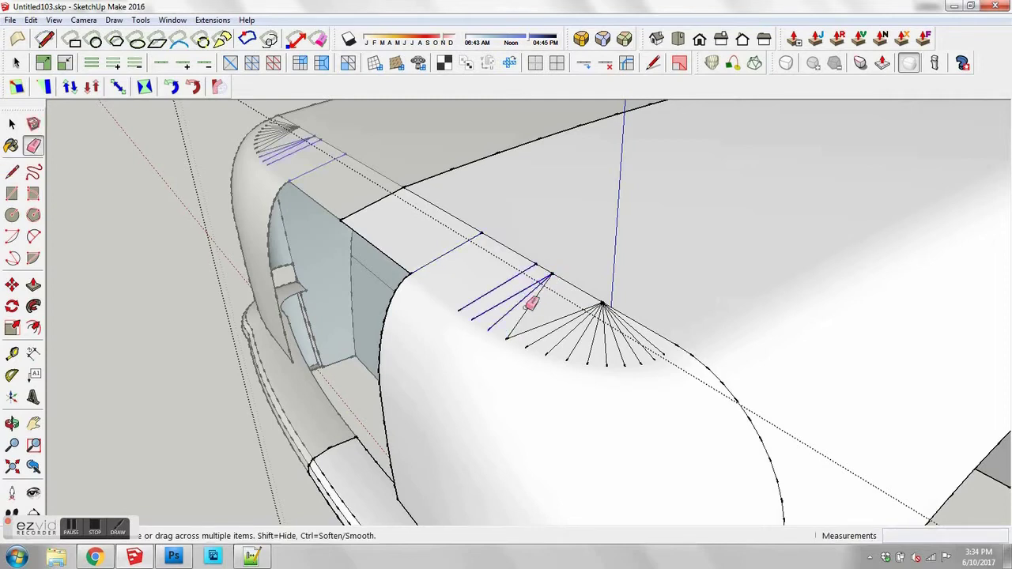
drag(650, 333, 650, 333)
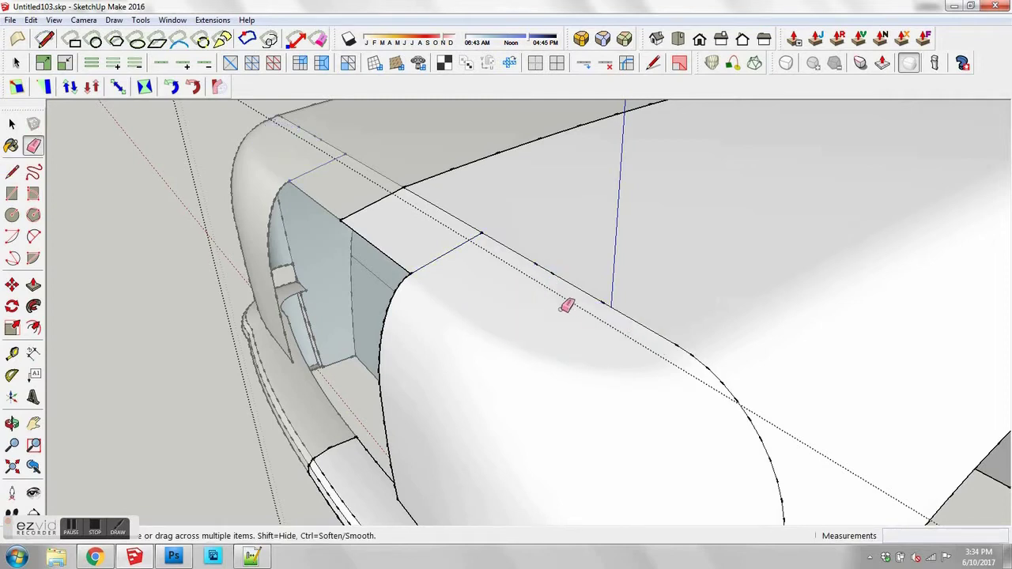
mouse_move(565, 303)
middle_down()
mouse_move(656, 296)
mouse_move(648, 271)
mouse_move(537, 277)
middle_up()
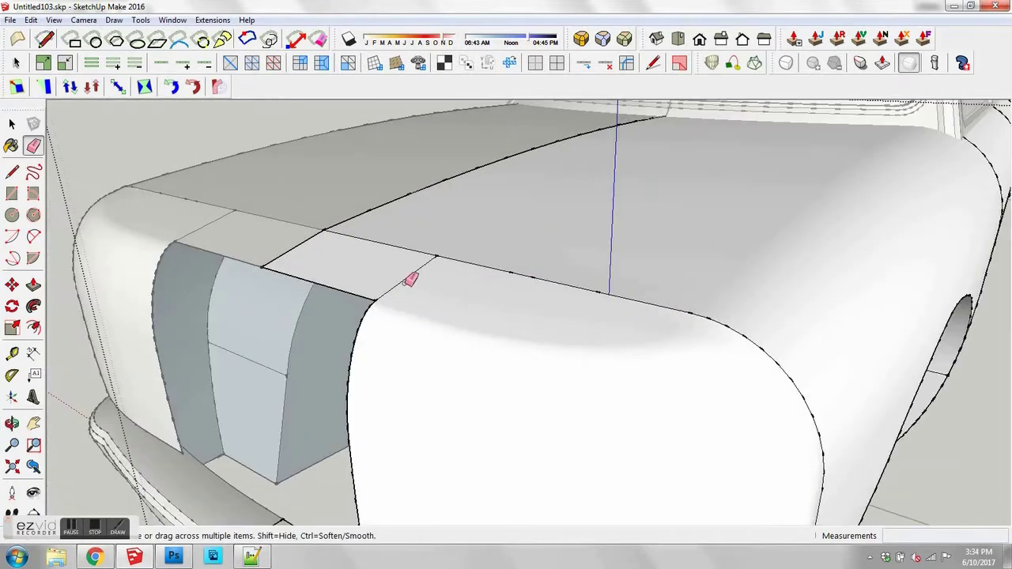
Step: Show hidden geometry, erase the redundant edges across the flat strip between nose and hood, undo the last erase, and hide the geometry again
key(alt+v)
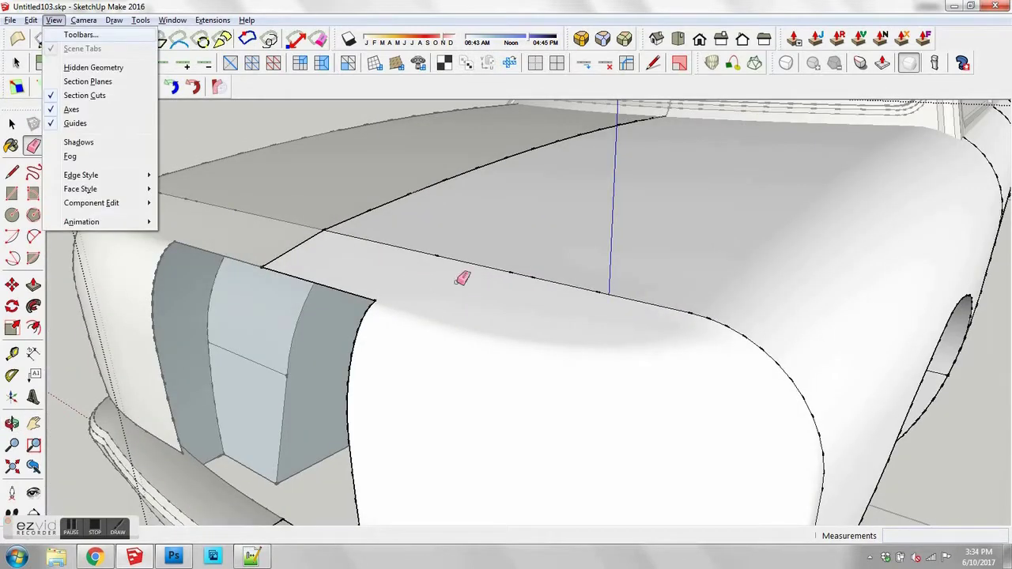
key(h)
scroll(508, 280, down, 3)
mouse_move(509, 281)
middle_down()
mouse_move(511, 312)
mouse_move(549, 319)
mouse_move(418, 298)
middle_up()
scroll(514, 308, up, 2)
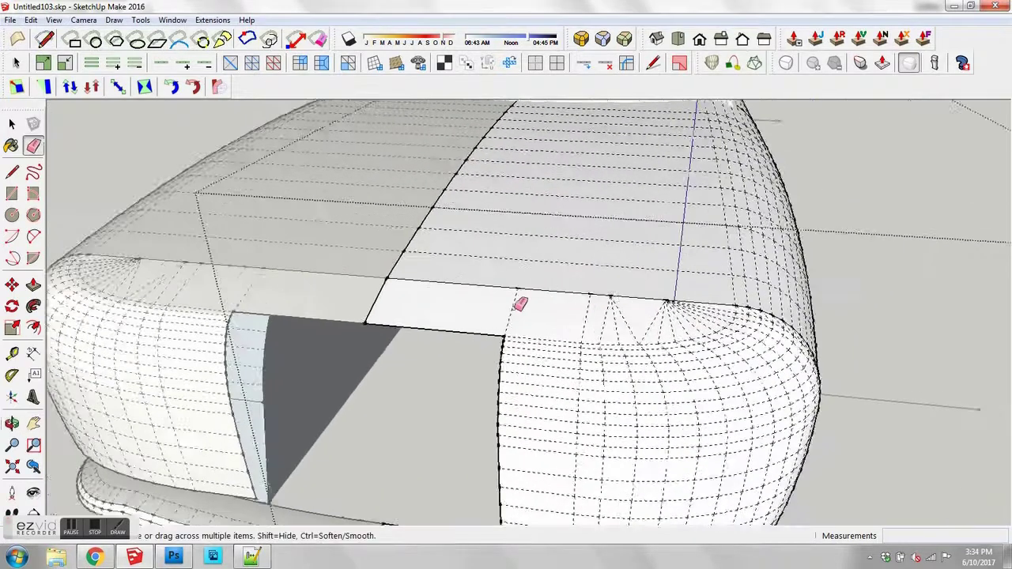
click(619, 317)
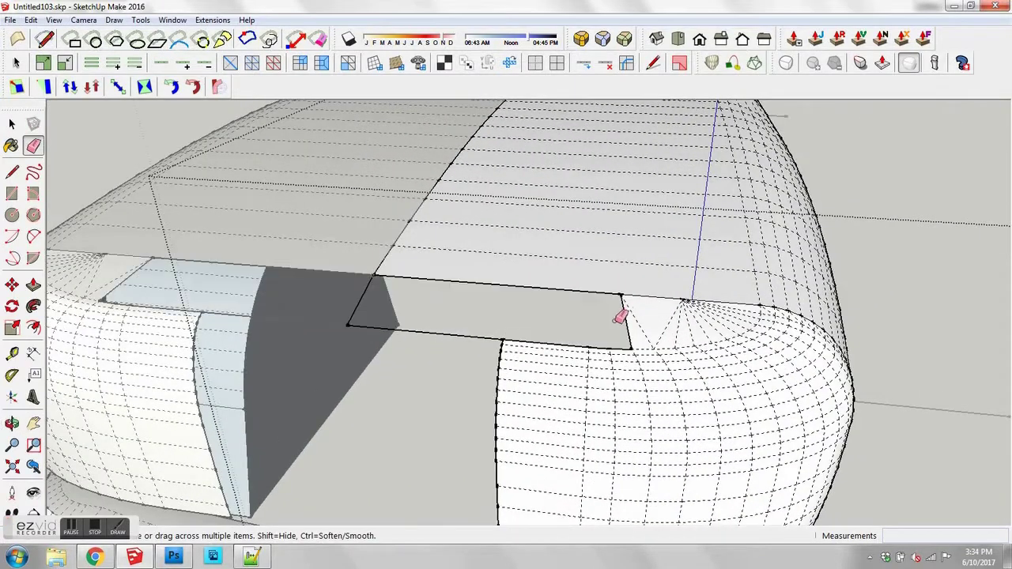
key(ctrl+z)
scroll(658, 322, down, 2)
mouse_move(681, 321)
middle_down()
mouse_move(529, 293)
mouse_move(588, 291)
middle_up()
key(space)
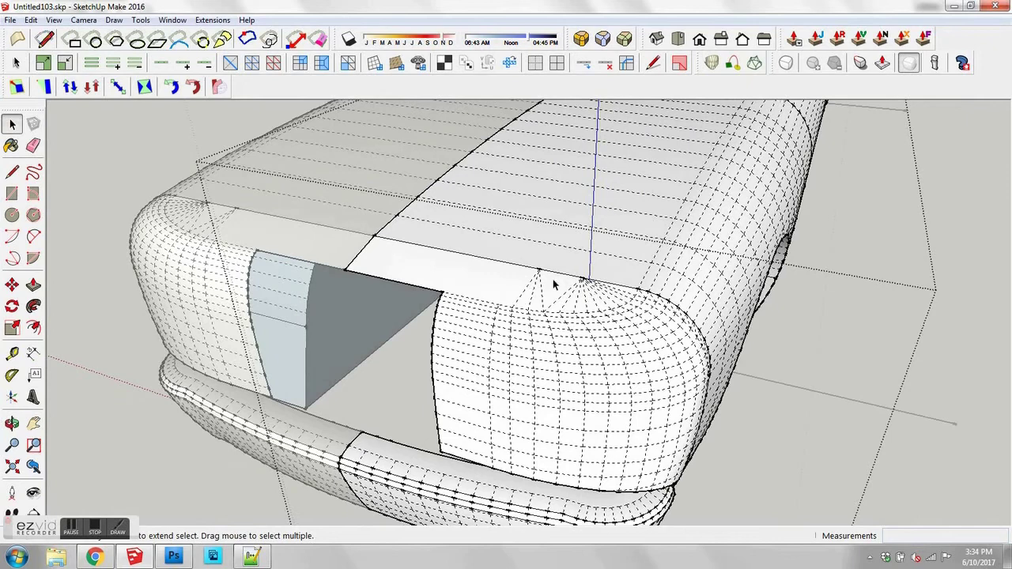
key(alt+v)
key(h)
Step: Move the nose's inner vertical edge chain across to the front corner of the strip on the car's centreline, closing the front opening
scroll(555, 284, down, 4)
middle_drag(613, 329, 373, 244)
key(space)
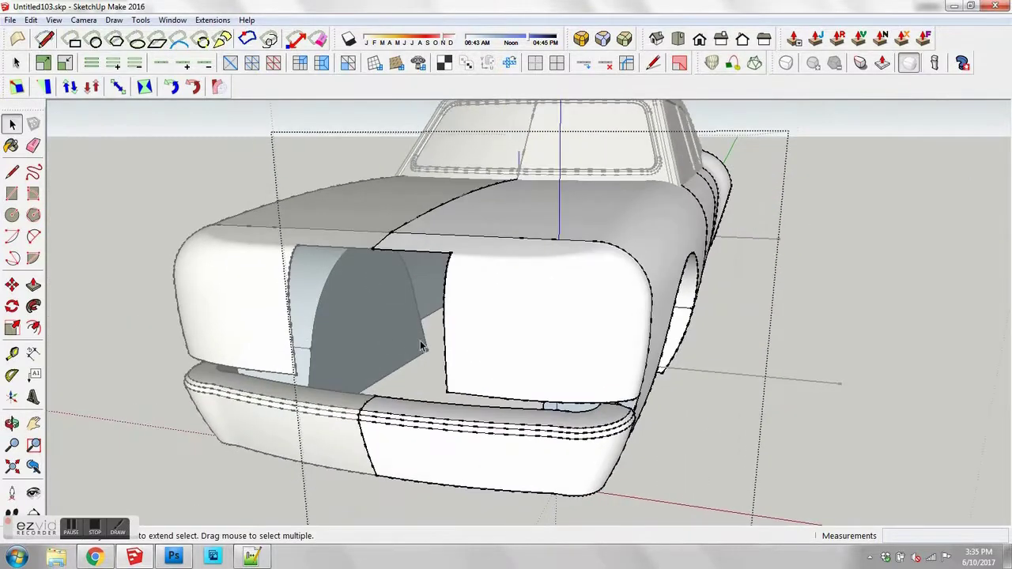
middle_drag(445, 267, 427, 292)
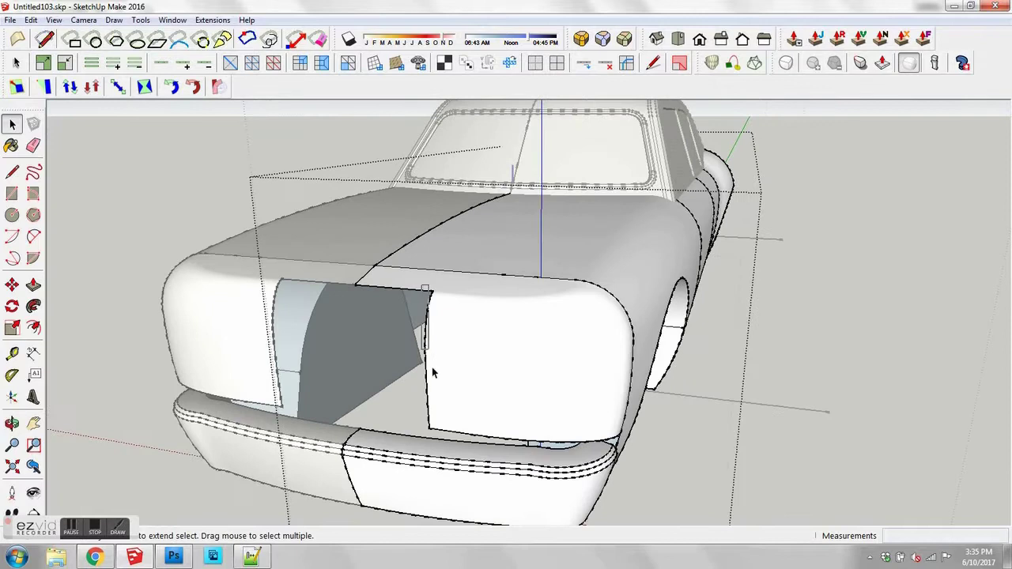
click(441, 439)
key(m)
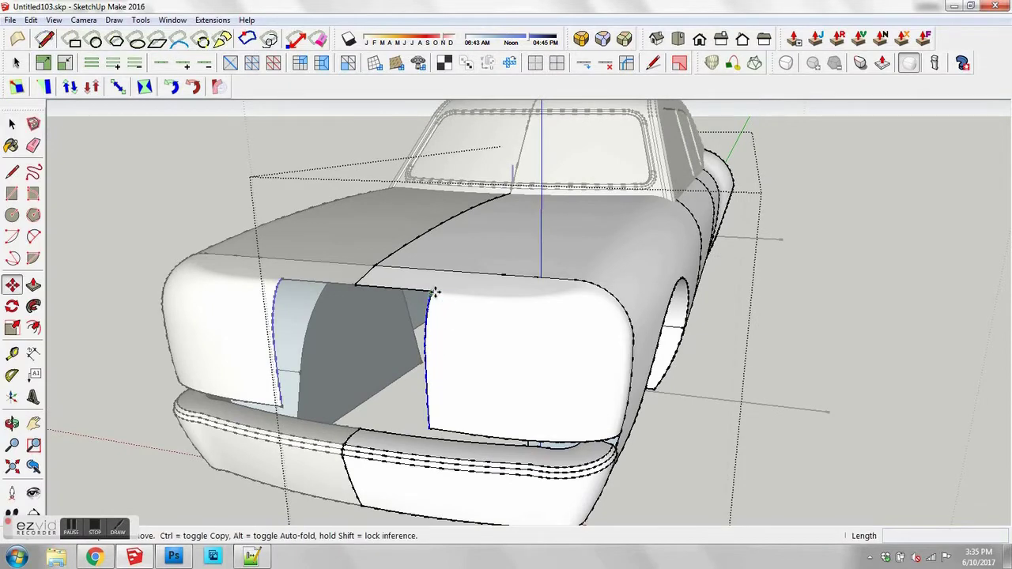
scroll(434, 291, up, 2)
click(434, 291)
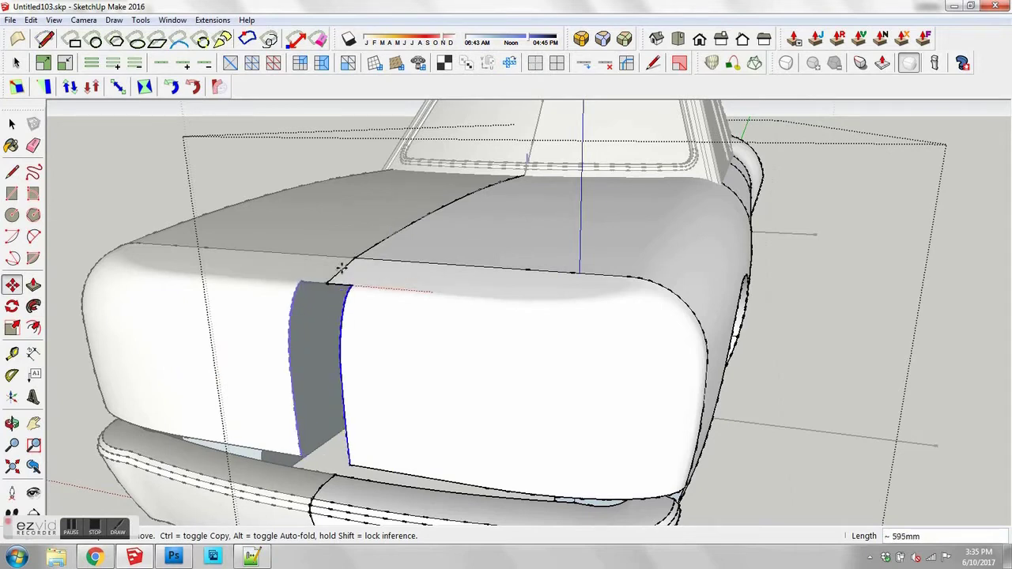
click(327, 286)
middle_drag(325, 287, 300, 287)
scroll(300, 287, down, 2)
key(space)
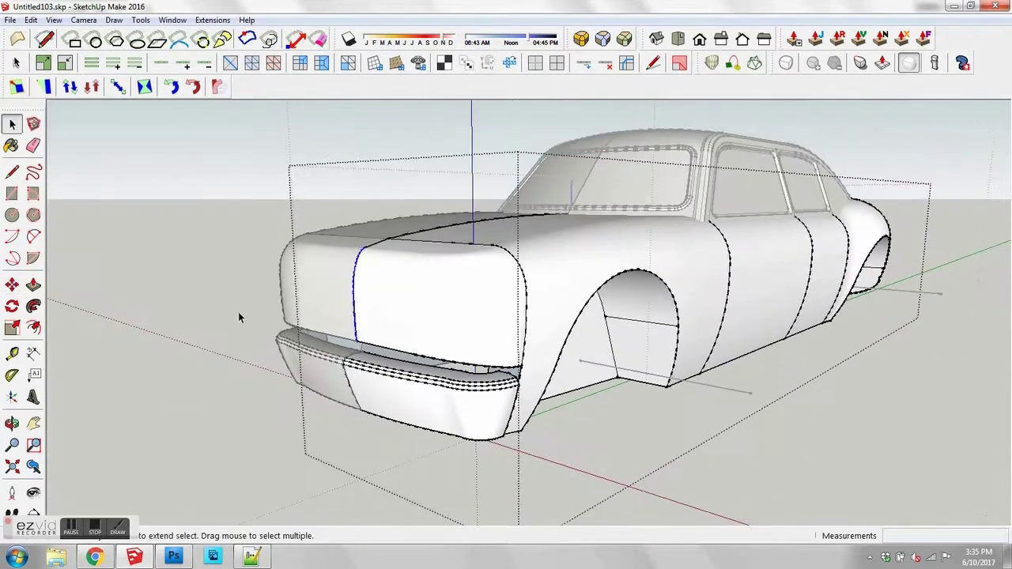
click(238, 311)
middle_drag(458, 311, 280, 461)
key(space)
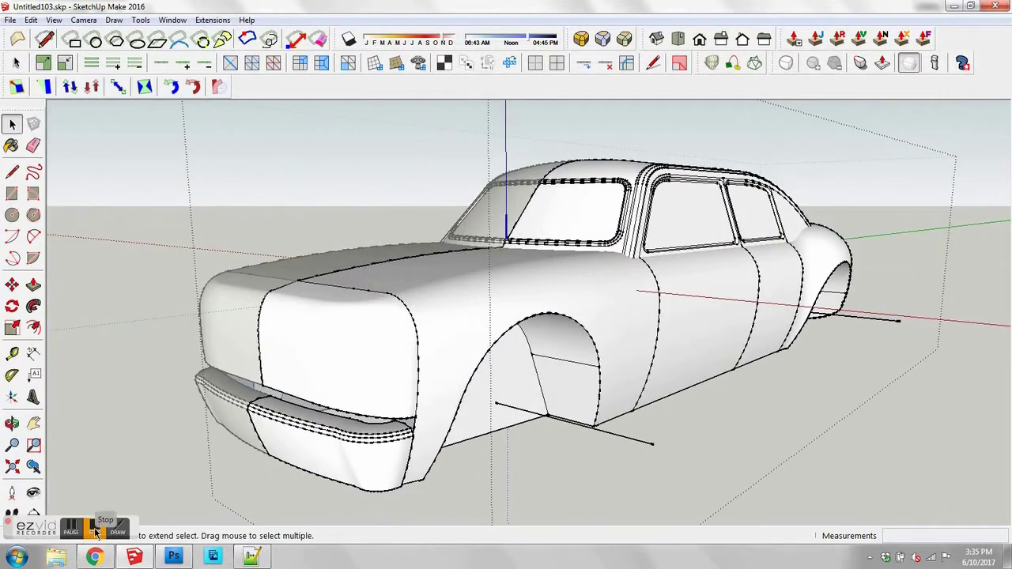
click(96, 531)
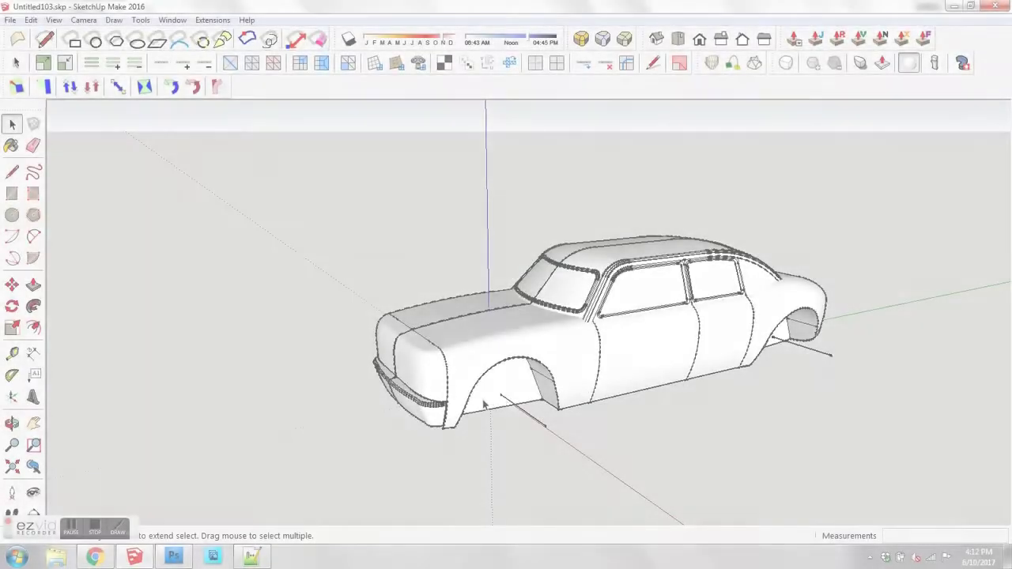
scroll(481, 396, up, 3)
mouse_move(481, 395)
middle_down()
mouse_move(671, 379)
mouse_move(643, 361)
mouse_move(501, 384)
mouse_move(398, 378)
mouse_move(572, 377)
mouse_move(637, 343)
mouse_move(547, 287)
mouse_move(551, 360)
middle_up()
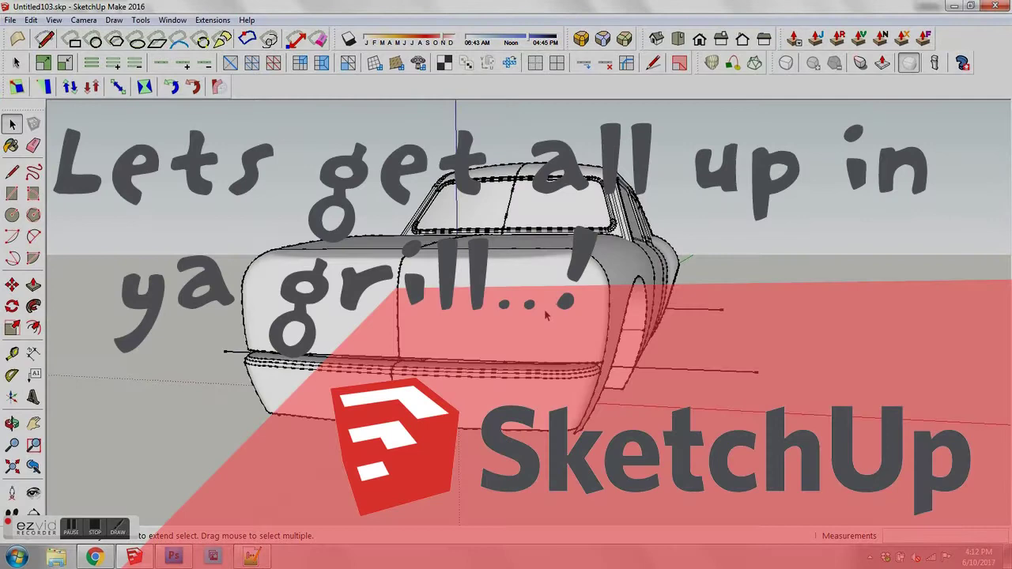
Step: Open the front body for editing and draw a ground rectangle about 2 m by 1.1 m beside the car's nose
mouse_move(569, 319)
middle_down()
mouse_move(480, 317)
mouse_move(707, 368)
mouse_move(639, 341)
mouse_move(662, 362)
mouse_move(529, 355)
middle_up()
click(480, 318)
key(r)
click(565, 424)
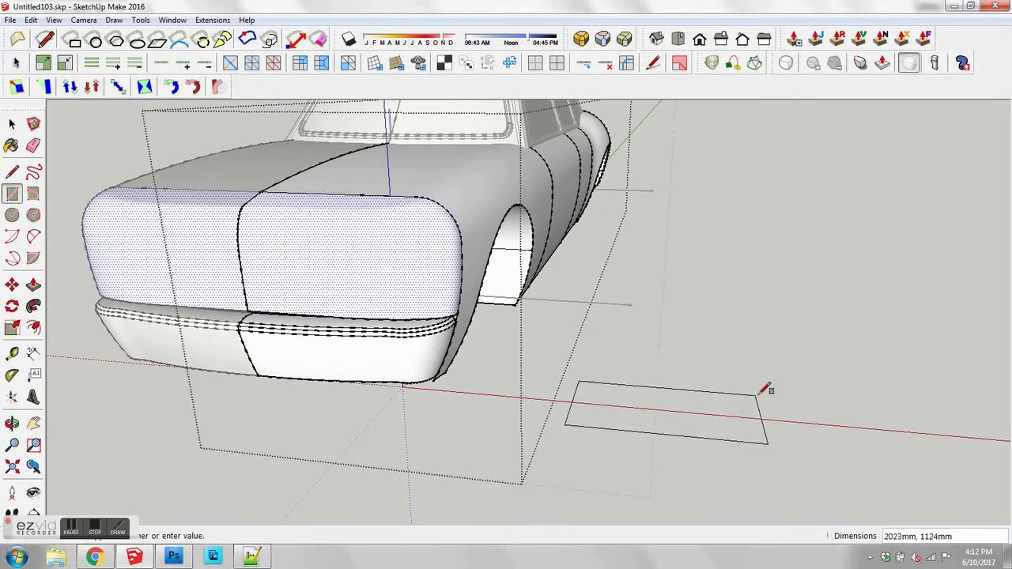
click(766, 391)
Step: Extrude the rectangle upward about 700 mm with Push/Pull and make the resulting box a group
key(space)
click(717, 421)
key(p)
click(720, 429)
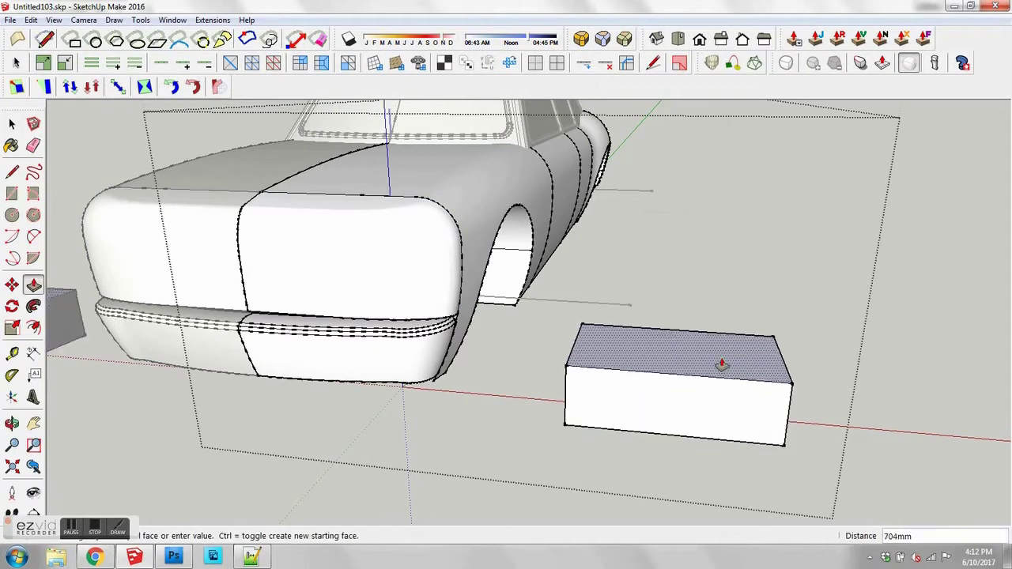
click(720, 362)
key(space)
triple_click(688, 404)
right_click(688, 401)
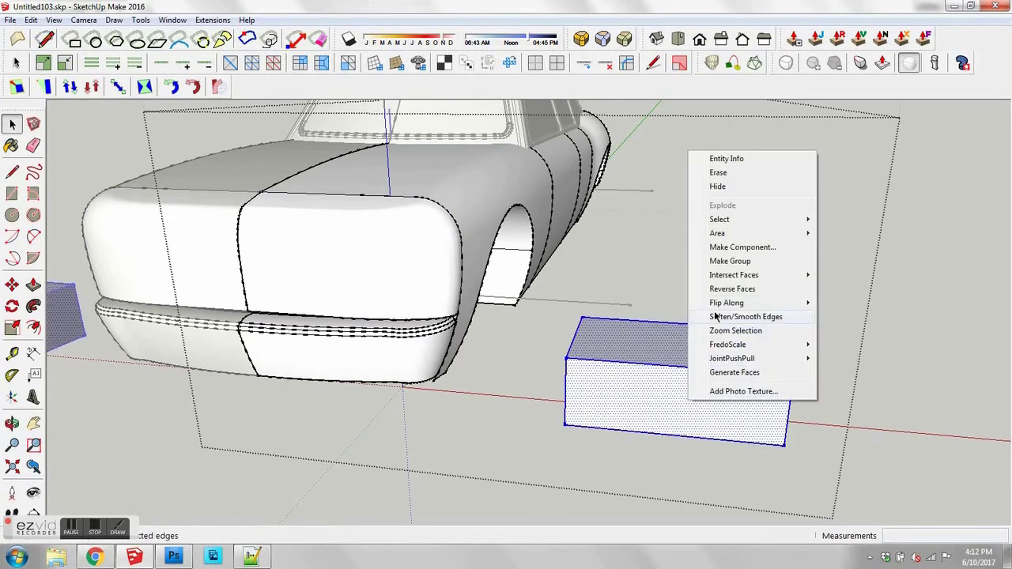
click(719, 262)
Step: Move the box by its upper inner rear corner onto the upper part of the nose's centreline edge
middle_drag(630, 334, 668, 382)
key(m)
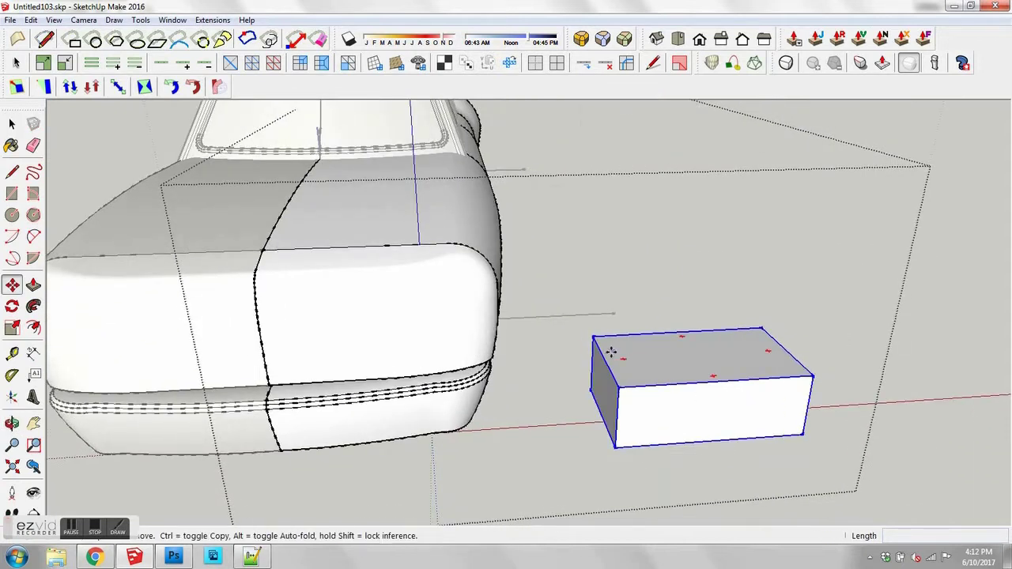
click(597, 348)
click(254, 291)
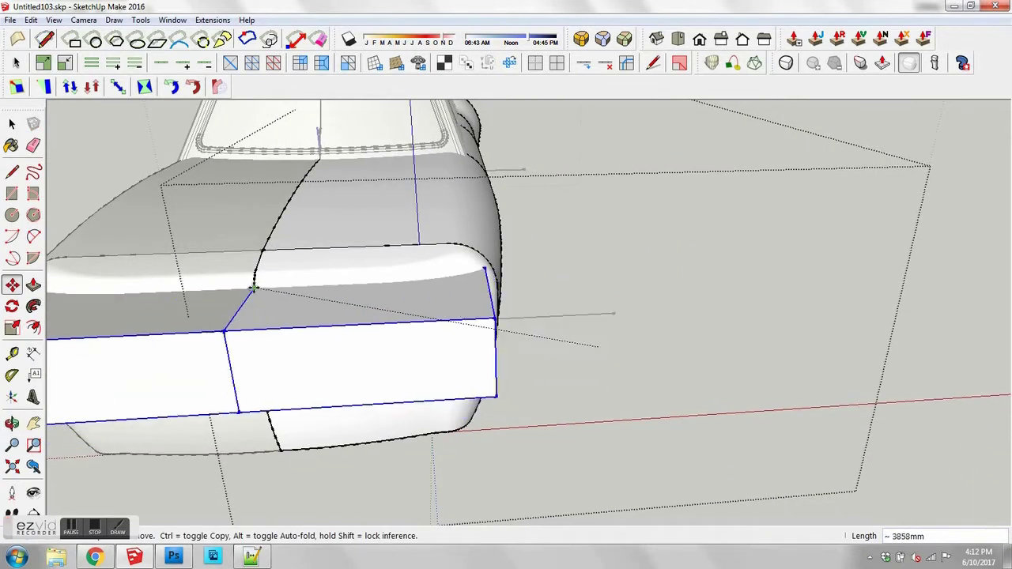
Step: Scale the box downward along the blue axis by about 1.37 so it reaches the nose's lower edge above the bumper
middle_drag(336, 332, 247, 279)
middle_drag(556, 379, 522, 301)
scroll(486, 326, up, 3)
key(s)
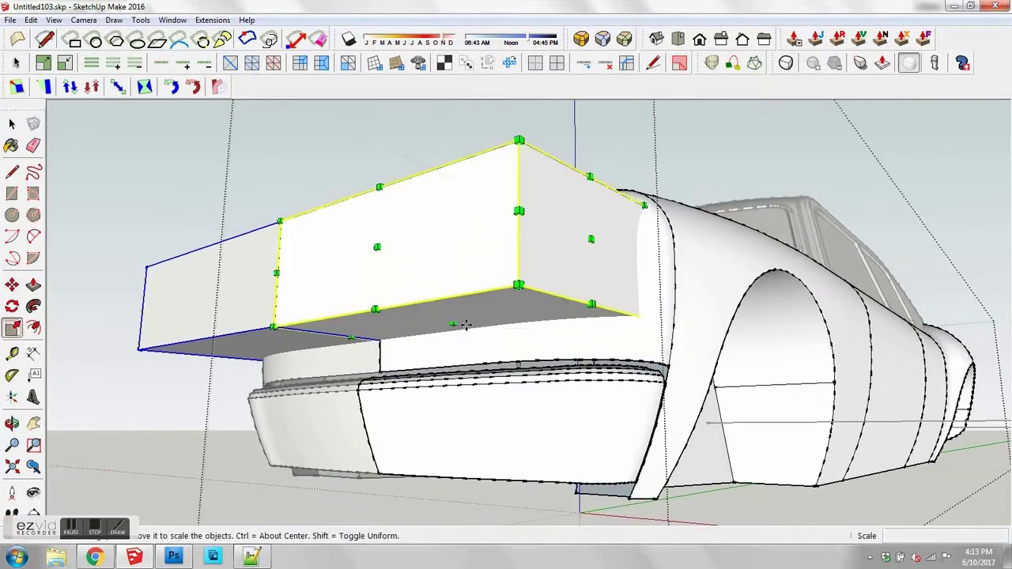
click(453, 324)
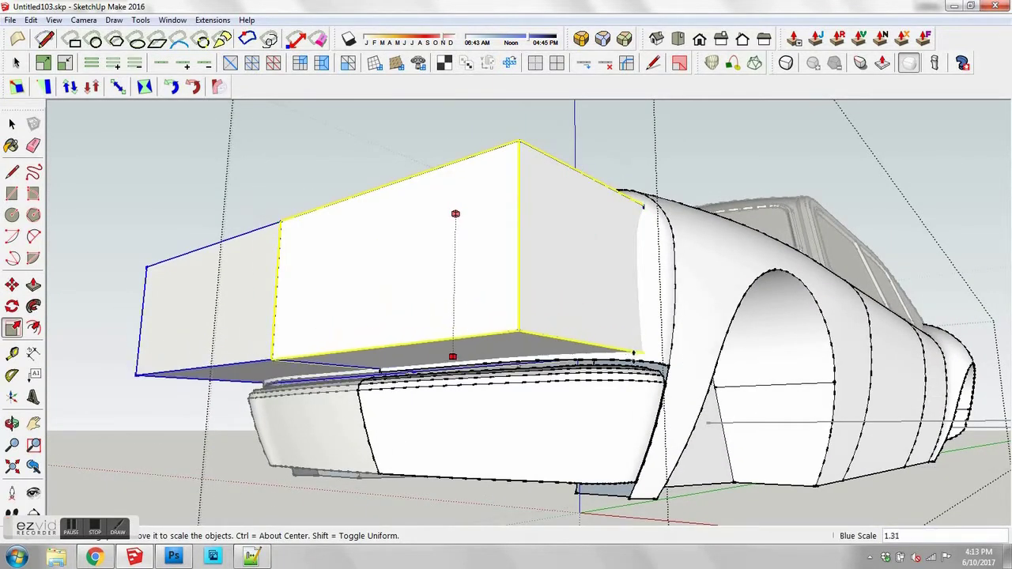
click(641, 362)
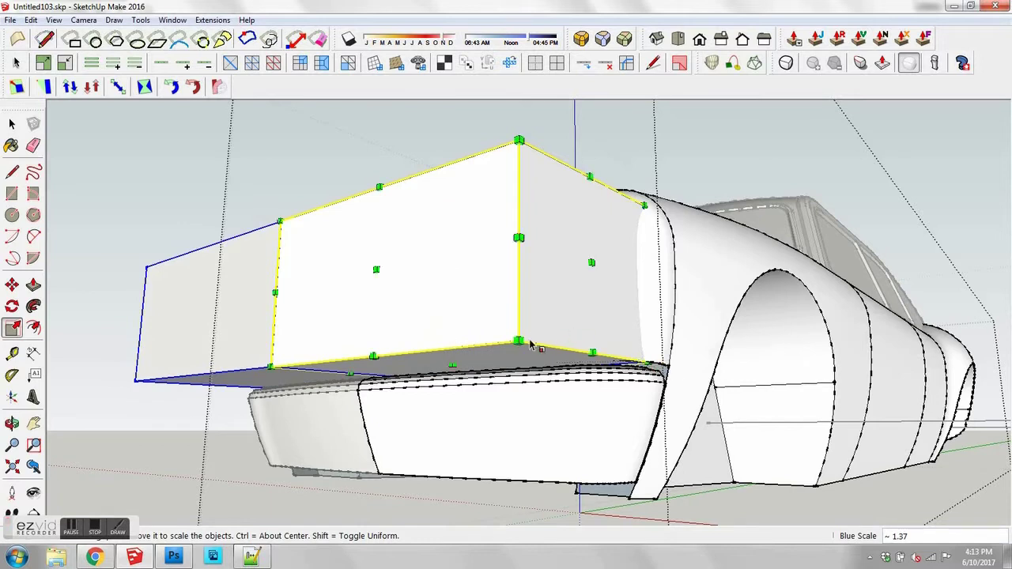
key(space)
Step: Scale the box's width along the red axis to 0.98 from its outer side
middle_drag(617, 336, 627, 407)
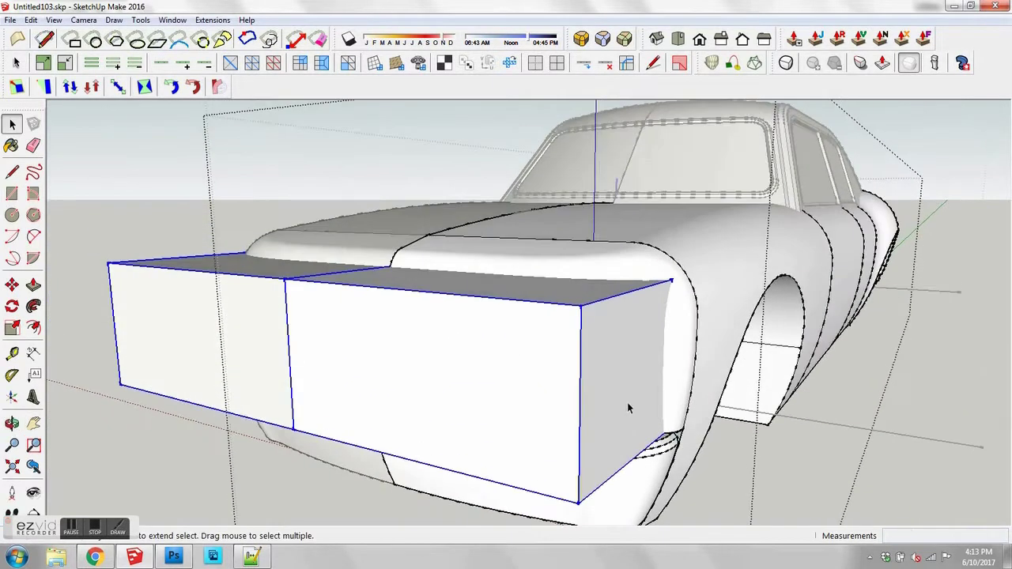
key(s)
click(624, 380)
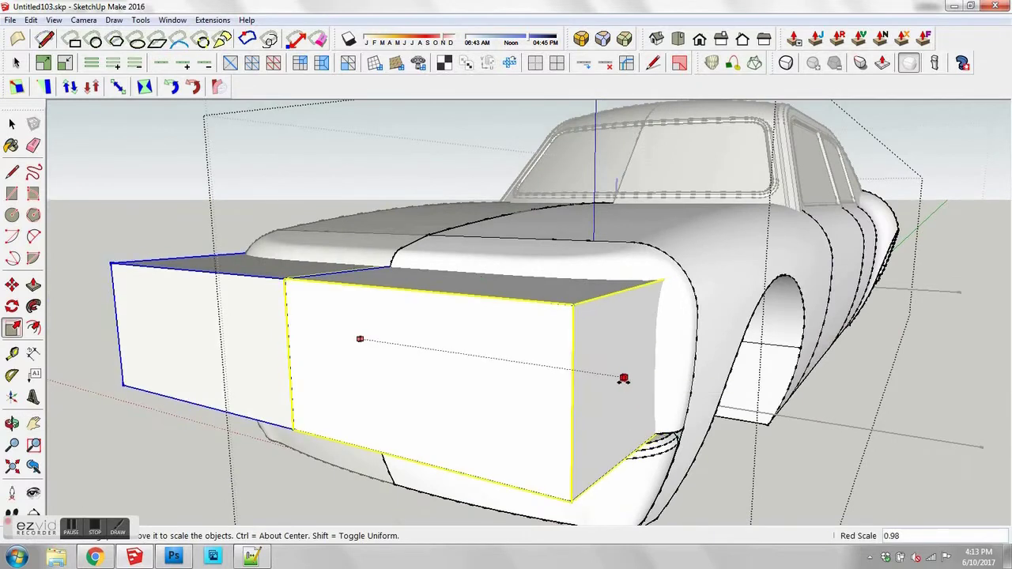
click(624, 379)
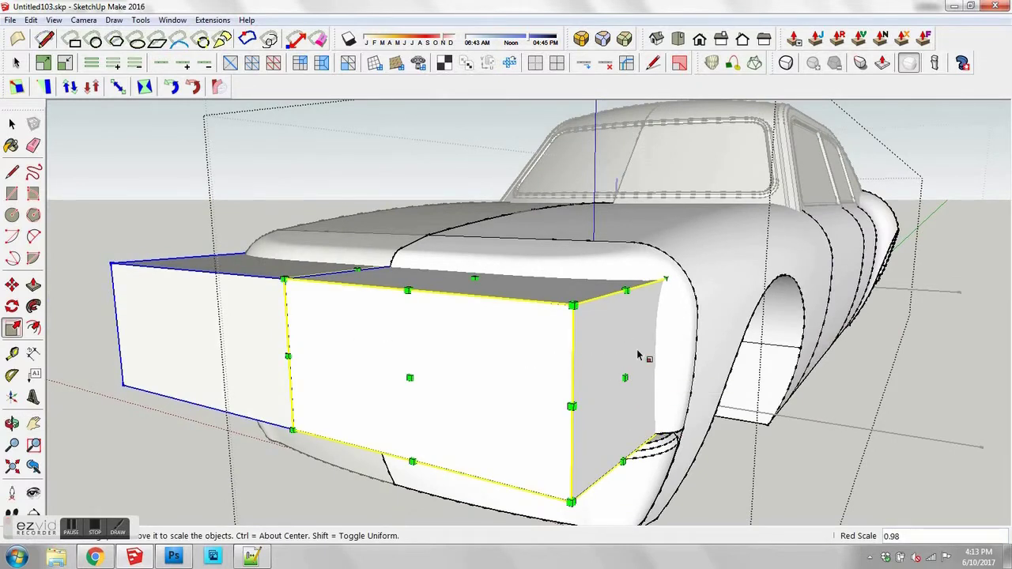
Step: Finish scaling the nose box and open its group for editing
key(space)
middle_drag(581, 320, 498, 362)
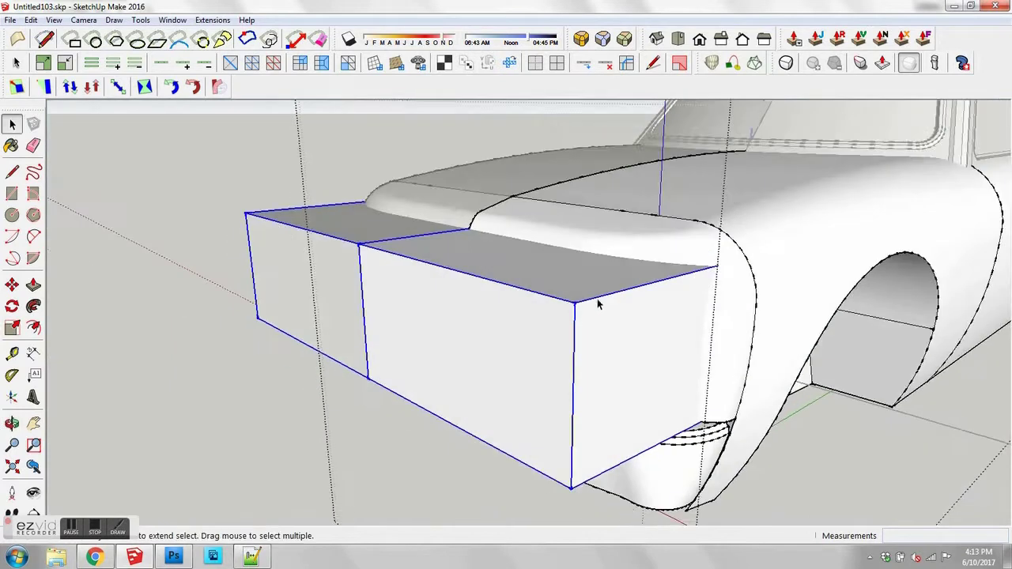
double_click(597, 303)
middle_drag(621, 295, 572, 340)
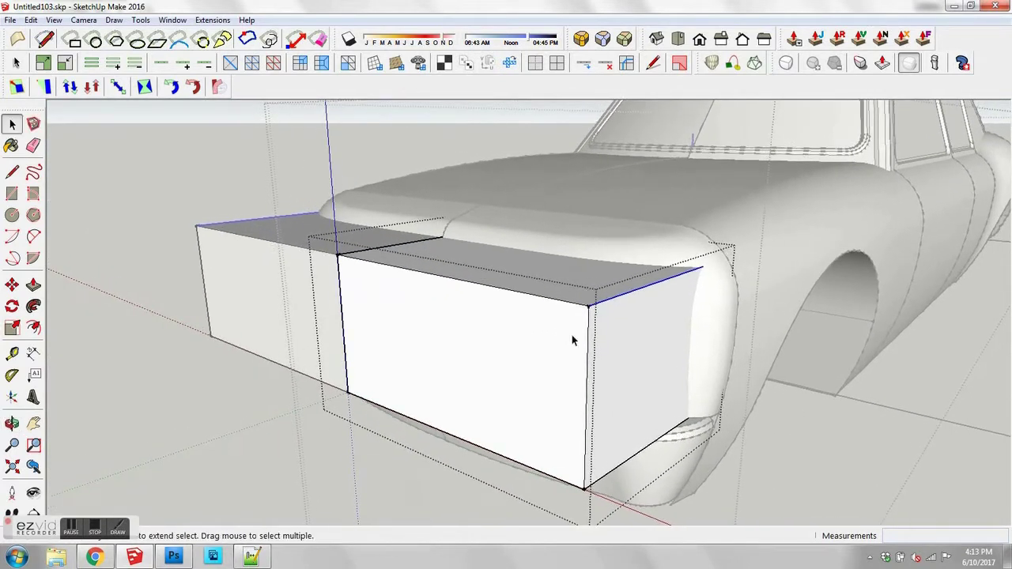
Step: Try to round the box's upper outer edge by drawing a corner arc and pushing the corner piece away, and undo it
key(a)
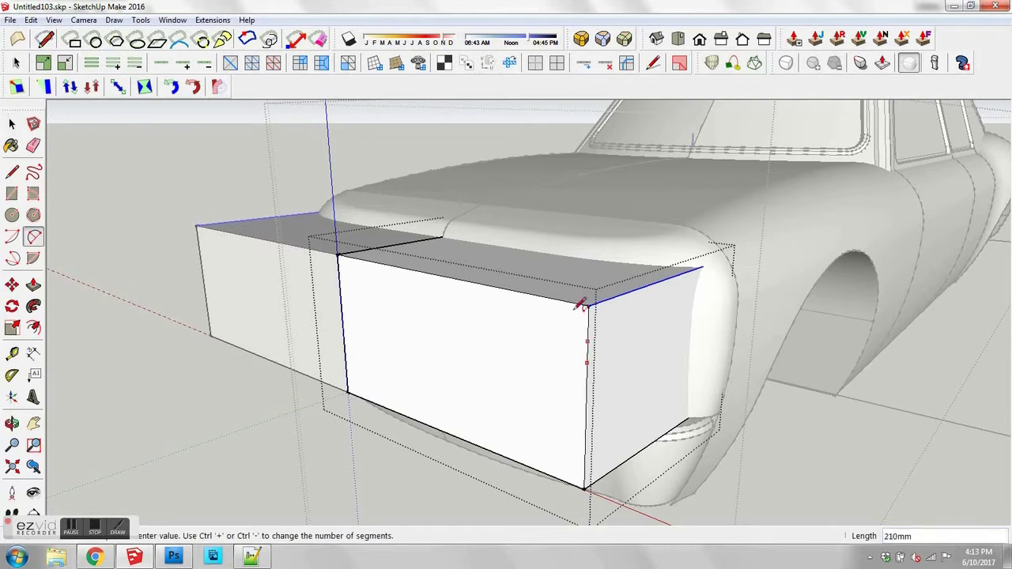
click(549, 294)
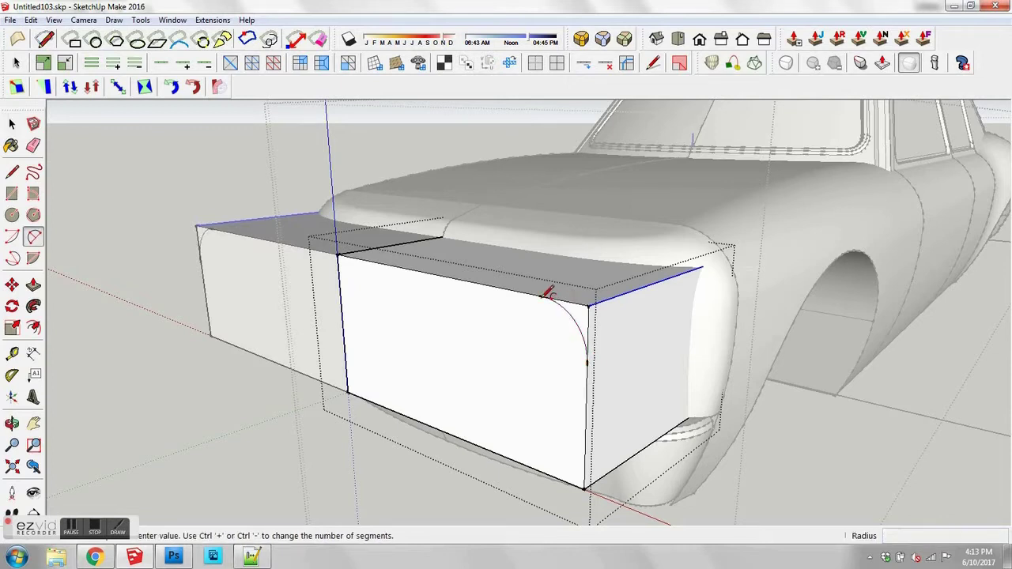
click(589, 354)
key(space)
middle_drag(592, 351, 431, 285)
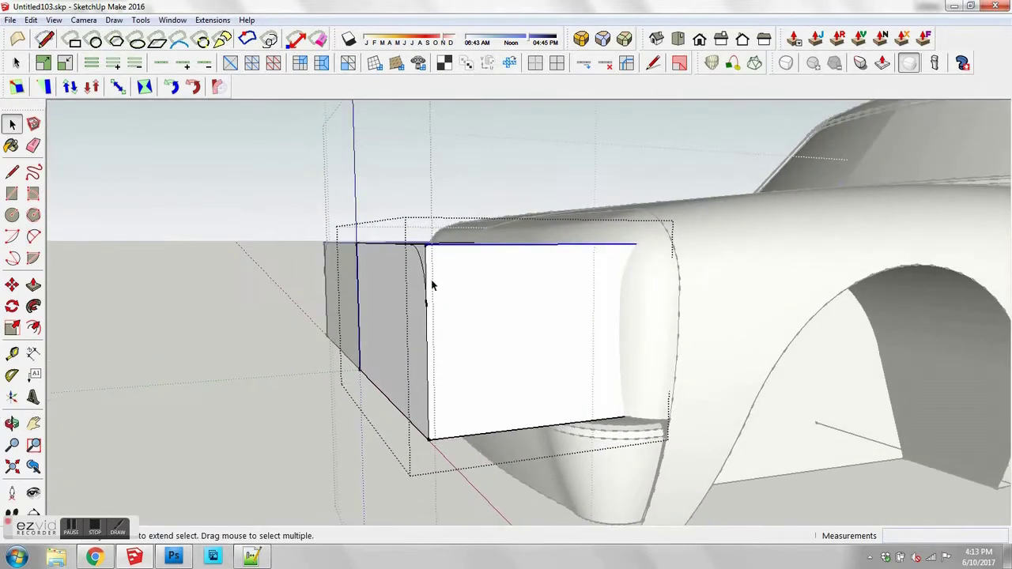
key(p)
click(464, 271)
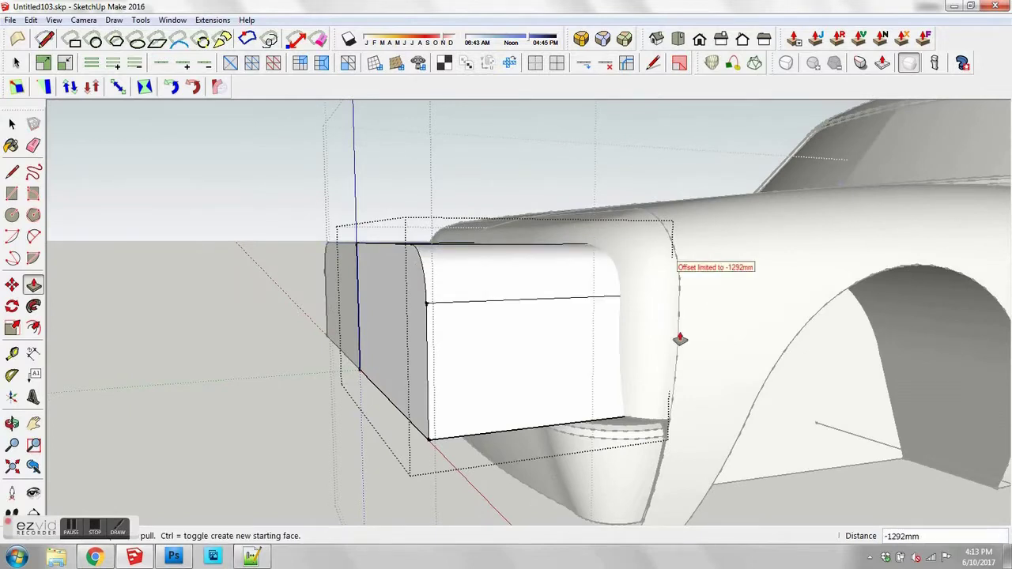
key(space)
middle_drag(680, 340, 716, 398)
key(ctrl+z)
key(ctrl+z)
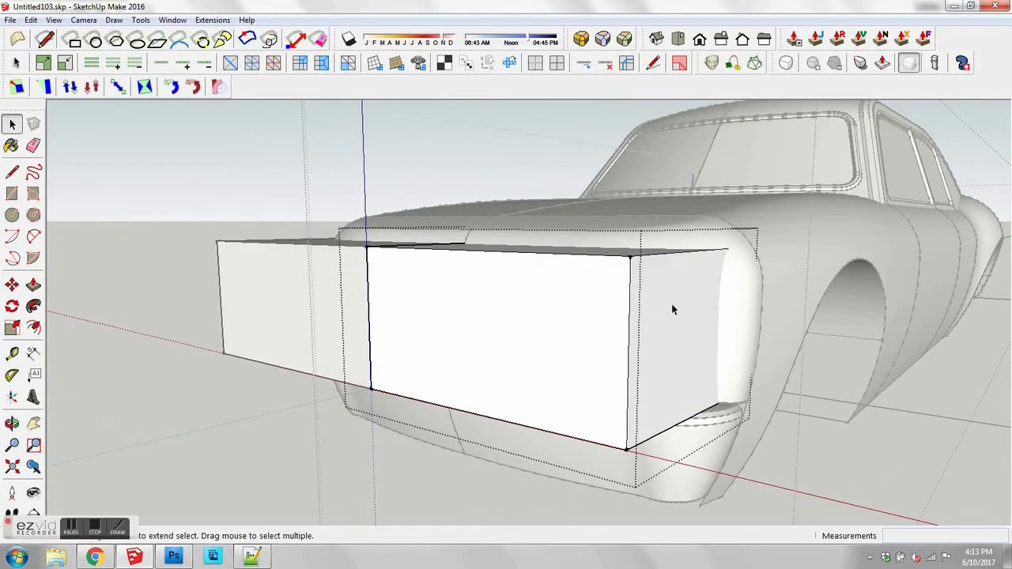
Step: Round the box's upper outer edge with RoundCorner using a 250 mm offset and 12 segments, and close the group
middle_drag(671, 304, 608, 164)
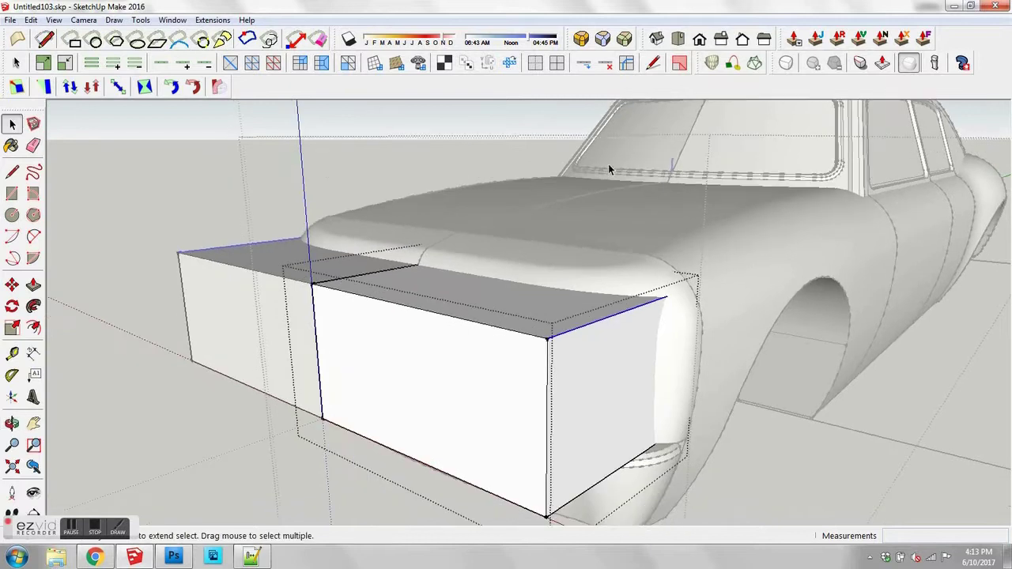
click(581, 40)
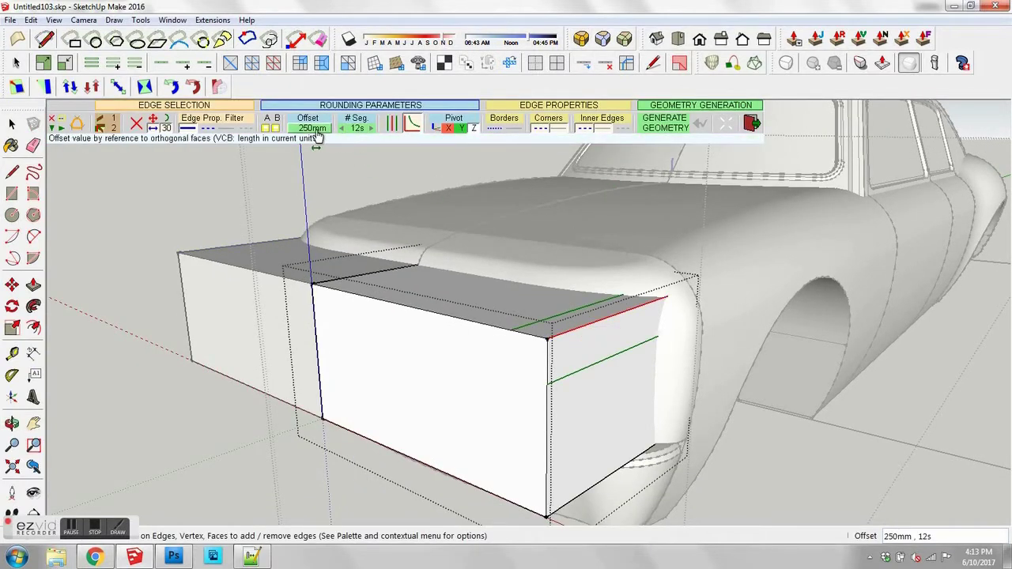
click(777, 439)
key(space)
middle_drag(658, 359, 709, 316)
click(717, 356)
Step: Examine from the front and side how the rounded box meets the nose and the bumper
middle_drag(703, 355, 632, 340)
scroll(741, 370, down, 3)
click(747, 363)
middle_drag(749, 364, 483, 312)
middle_drag(545, 267, 507, 301)
middle_drag(547, 297, 761, 269)
scroll(656, 310, down, 1)
scroll(626, 354, down, 3)
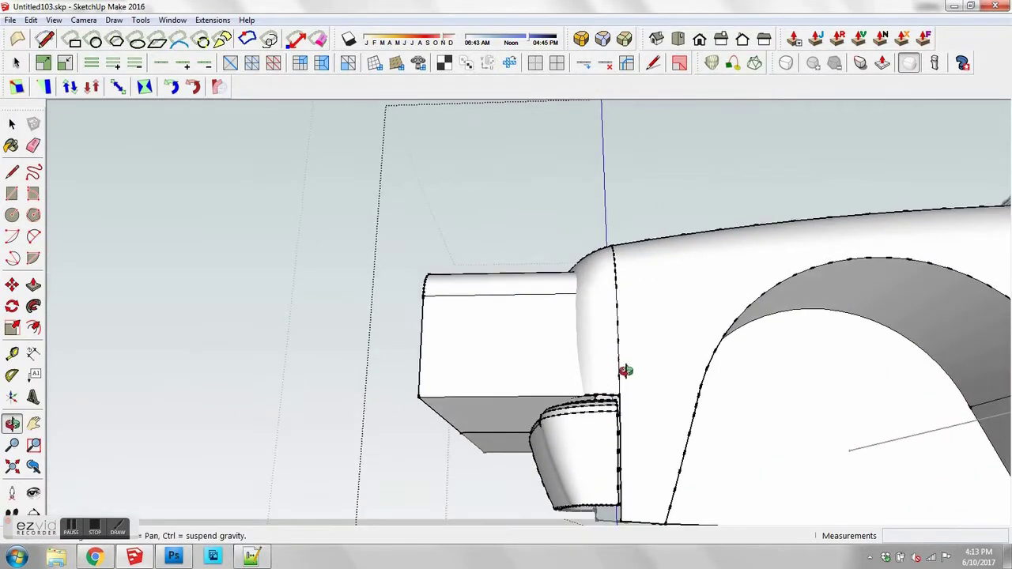
Step: Explode the rounded box and intersect its faces with the model
middle_drag(624, 370, 804, 467)
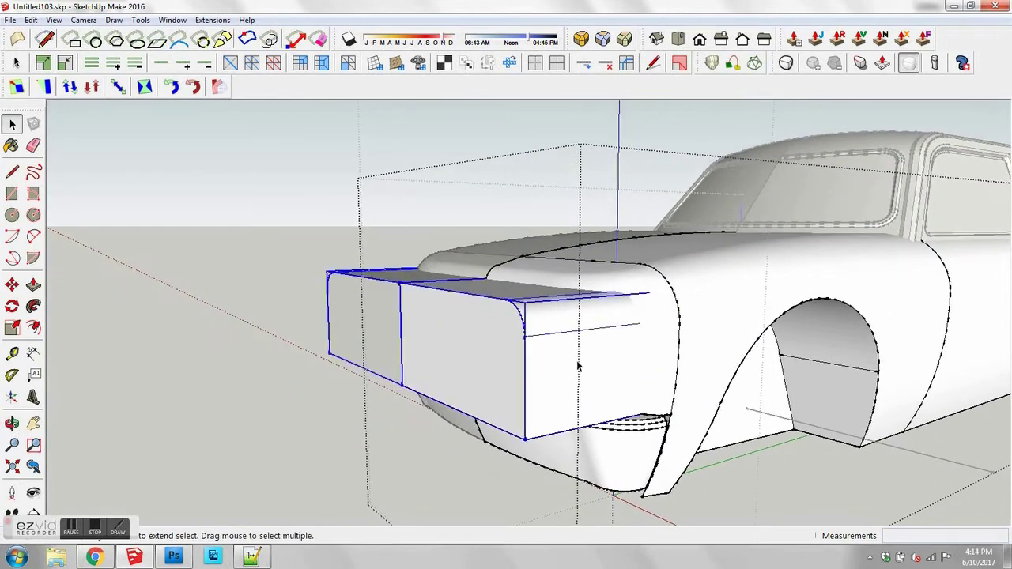
right_click(571, 360)
click(604, 211)
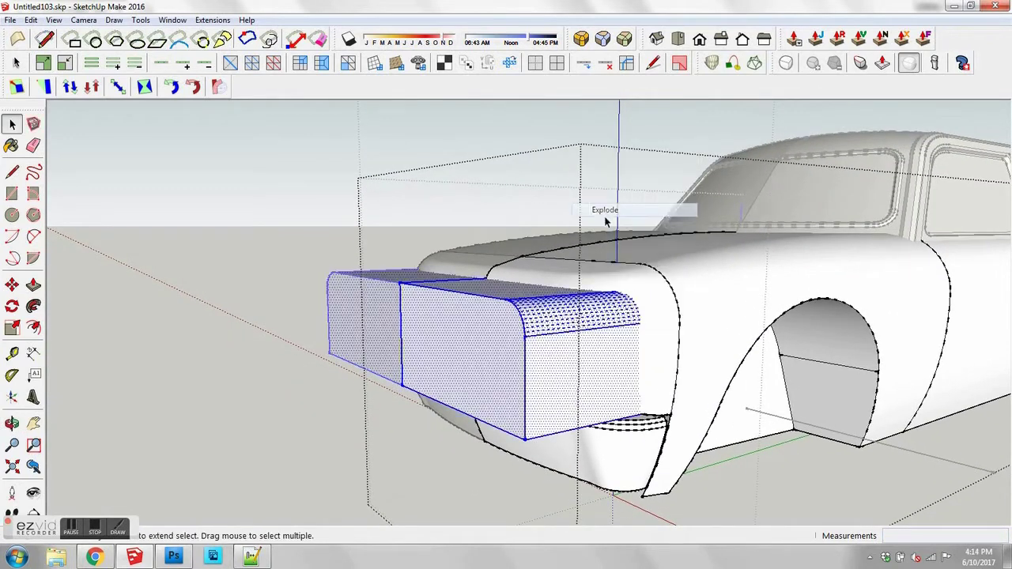
right_click(593, 376)
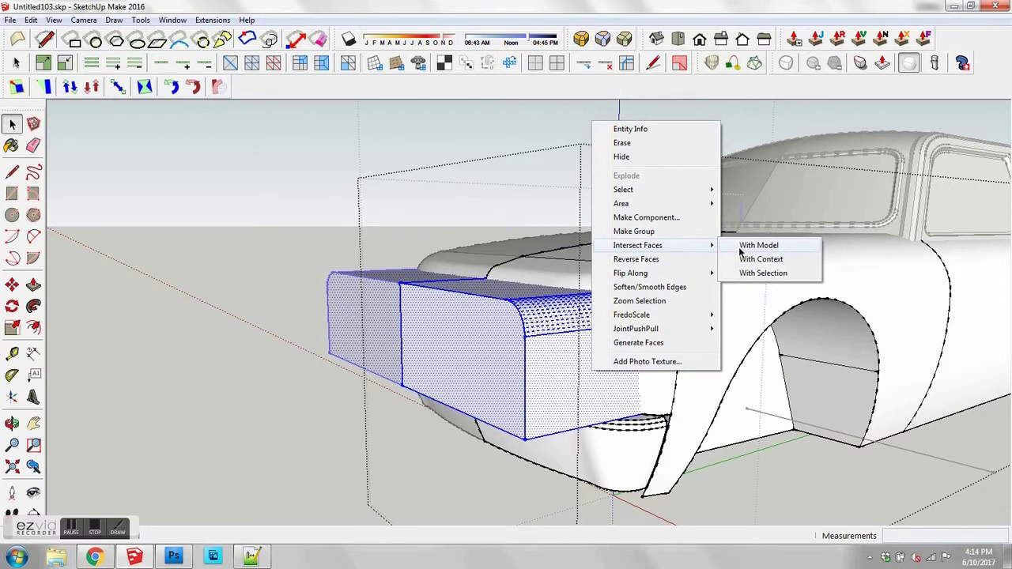
click(757, 246)
Step: Erase the box faces protruding in front of the nose and the nose surface inside their outline to open the grille recess
triple_click(485, 350)
right_click(485, 348)
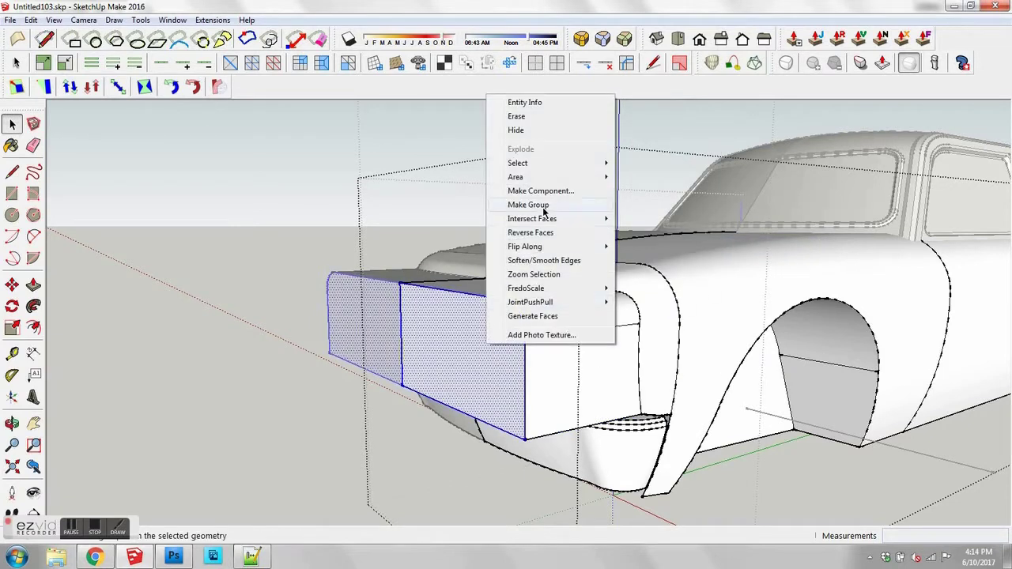
click(546, 123)
mouse_move(556, 307)
middle_down()
mouse_move(589, 398)
mouse_move(582, 314)
mouse_move(560, 324)
mouse_move(542, 355)
mouse_move(553, 328)
mouse_move(648, 388)
mouse_move(578, 339)
middle_up()
right_click(553, 328)
click(584, 348)
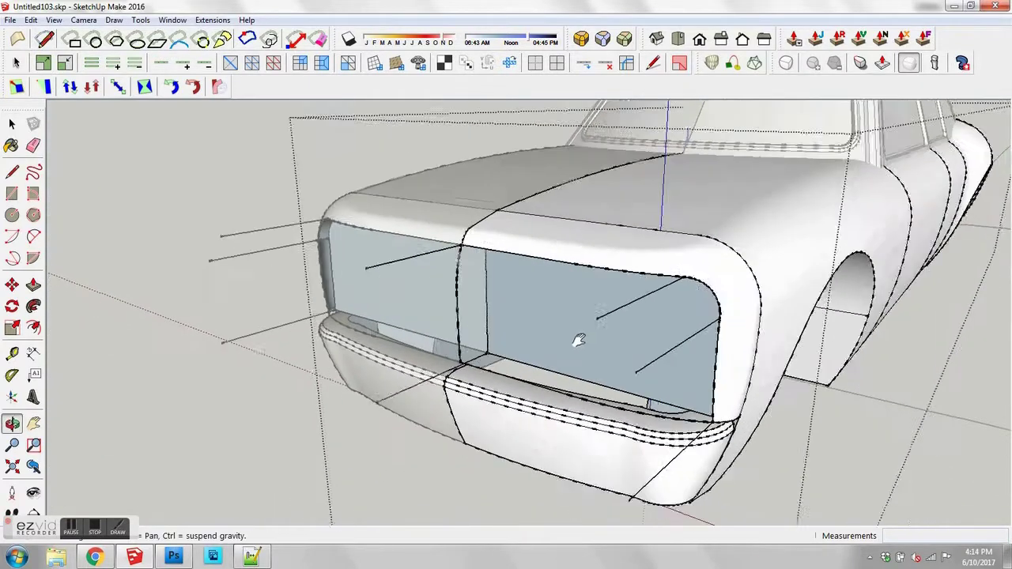
Step: Try to draw a line from the recess back panel's lower centre corner to the lower end of the nose's centreline edge
scroll(488, 349, up, 5)
scroll(490, 348, up, 2)
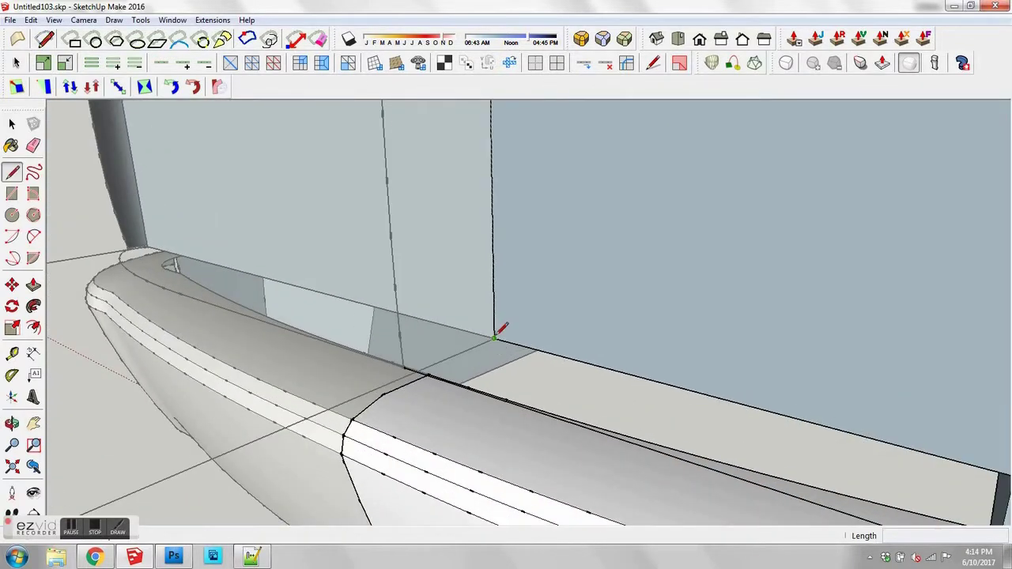
click(494, 336)
middle_drag(494, 336, 408, 360)
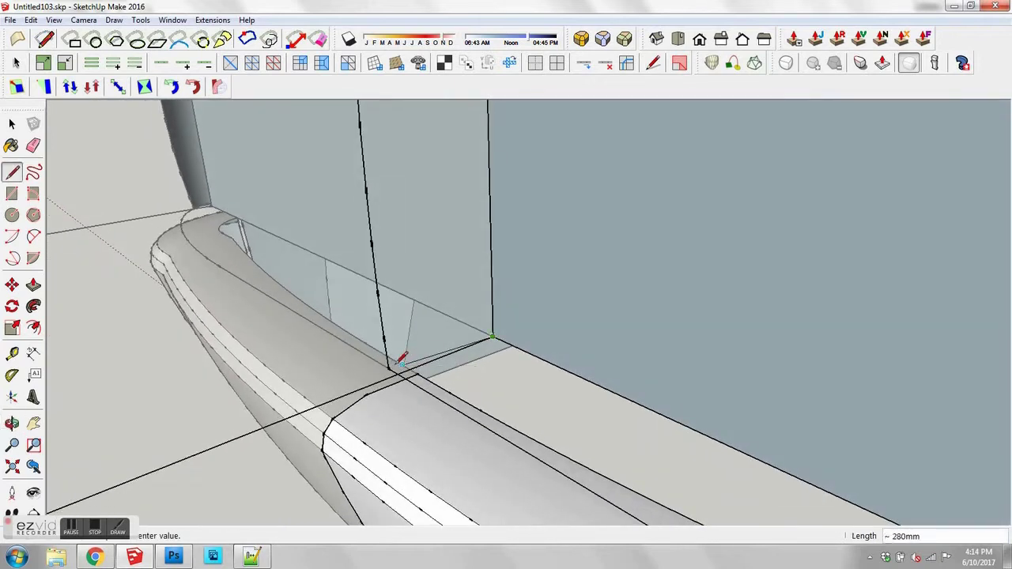
click(389, 368)
scroll(390, 368, down, 2)
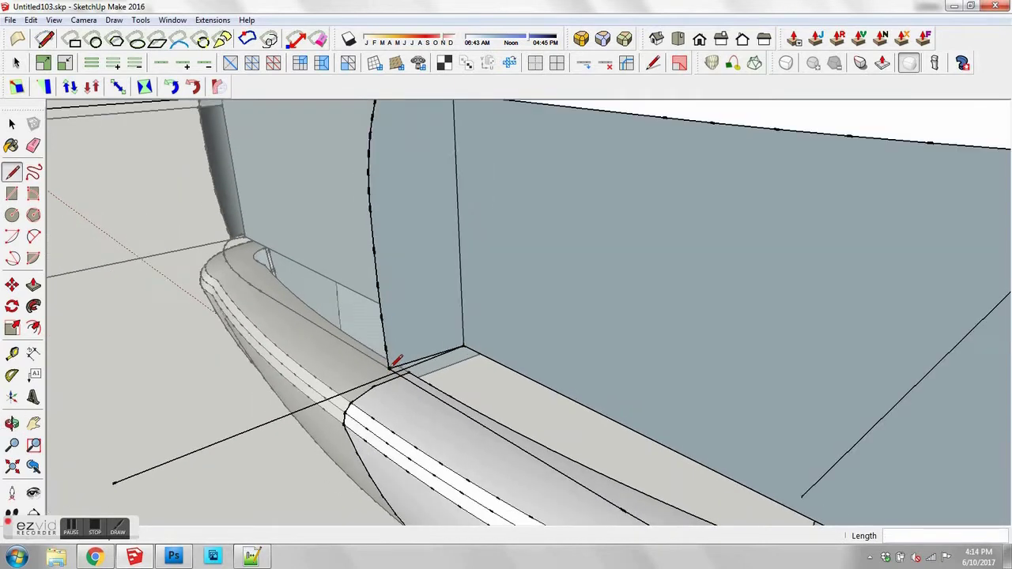
key(ctrl+z)
Step: Draw an edge about 85 mm long at the lower outer corner of the grille recess
mouse_move(514, 358)
middle_down()
mouse_move(603, 291)
mouse_move(596, 239)
mouse_move(673, 244)
mouse_move(516, 210)
mouse_move(521, 307)
mouse_move(632, 318)
mouse_move(698, 262)
mouse_move(693, 231)
mouse_move(675, 219)
mouse_move(651, 258)
mouse_move(653, 289)
mouse_move(607, 307)
mouse_move(609, 390)
mouse_move(707, 323)
mouse_move(718, 236)
middle_up()
middle_drag(732, 298, 648, 377)
scroll(695, 397, up, 3)
middle_drag(694, 408, 632, 399)
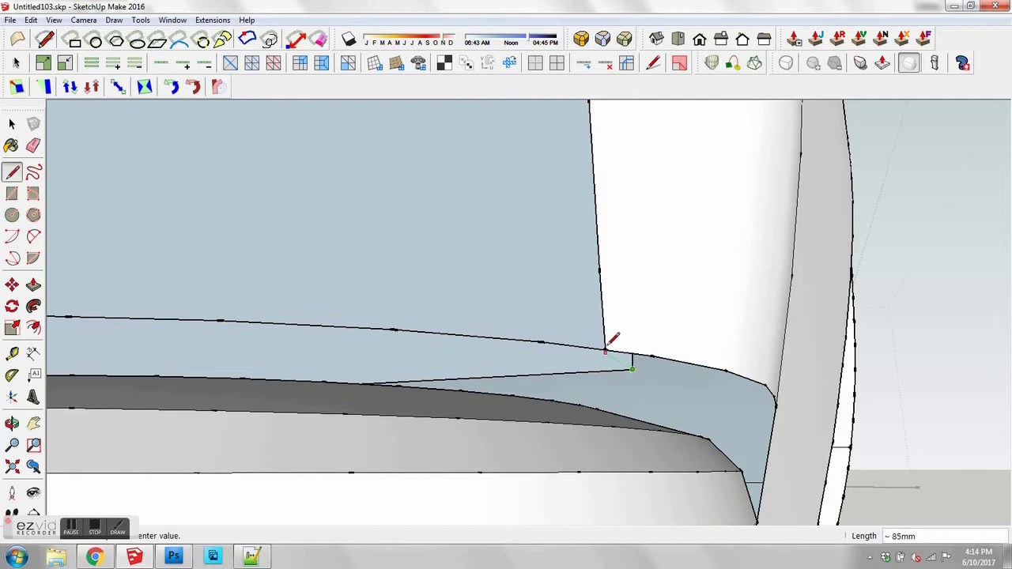
mouse_move(605, 336)
middle_down()
mouse_move(773, 400)
mouse_move(648, 327)
mouse_move(641, 334)
mouse_move(743, 358)
mouse_move(766, 350)
mouse_move(655, 282)
middle_up()
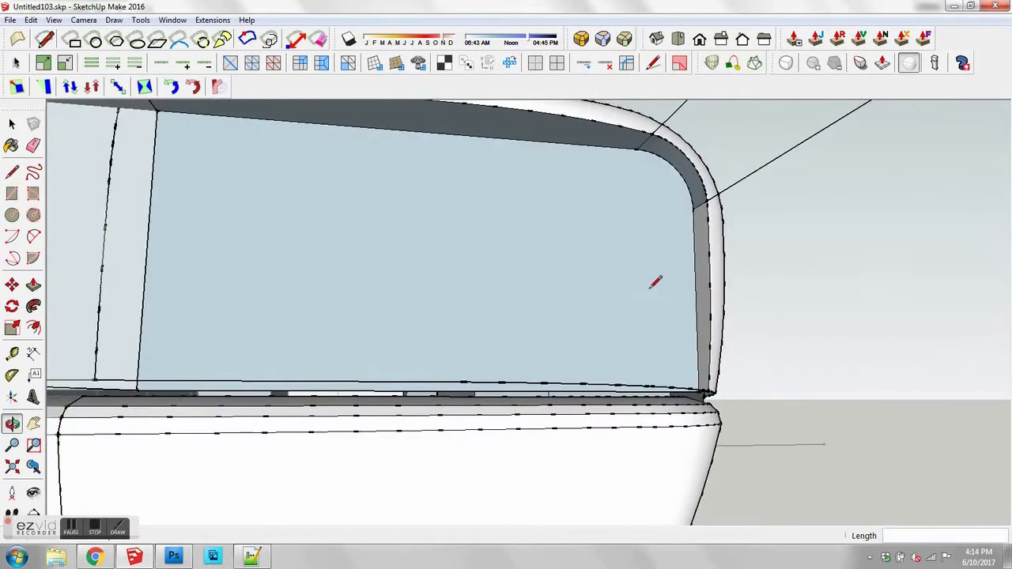
Step: Reverse the face orientation of the grille recess's back panel
click(611, 152)
right_click(607, 141)
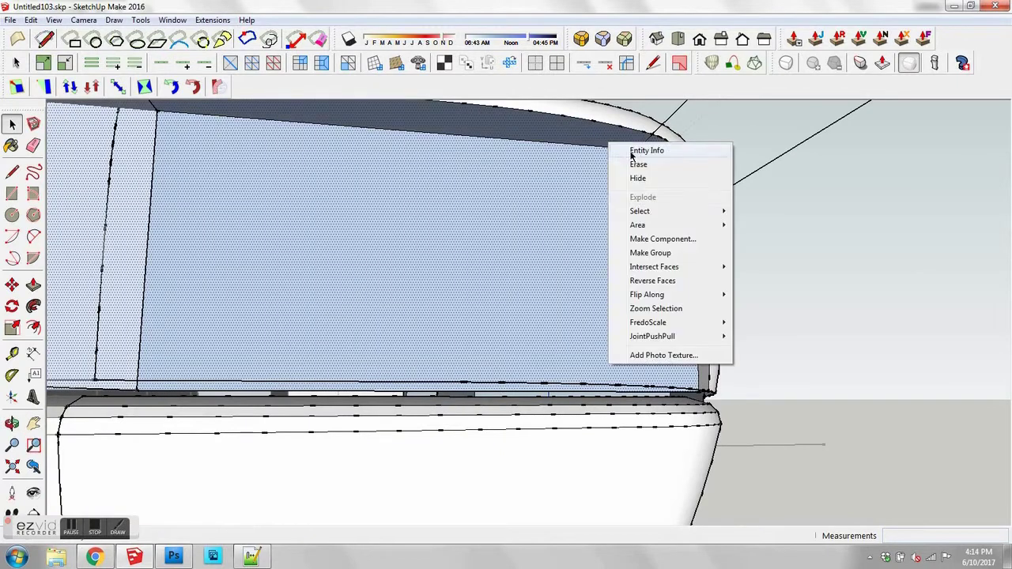
click(653, 281)
Step: Erase the leftover box edges projecting at the centreline and the nose's curved centreline edge across the grille opening
mouse_move(653, 281)
middle_down()
mouse_move(695, 250)
mouse_move(684, 402)
mouse_move(569, 388)
mouse_move(746, 373)
mouse_move(684, 399)
mouse_move(535, 416)
mouse_move(729, 329)
mouse_move(538, 316)
middle_up()
scroll(748, 373, up, 4)
scroll(530, 313, down, 1)
shift+middle_drag(465, 197, 481, 279)
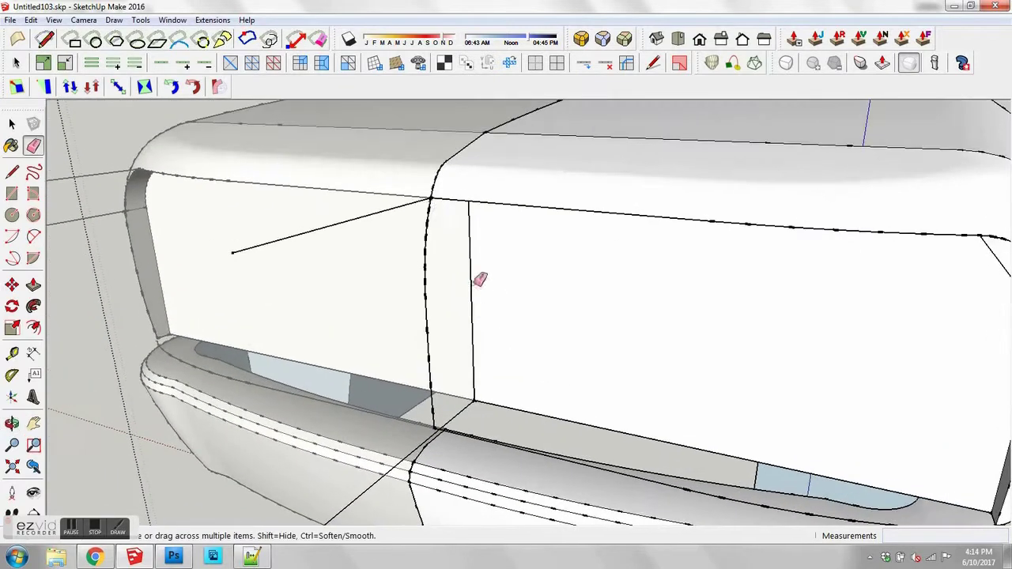
shift+middle_drag(453, 393, 447, 295)
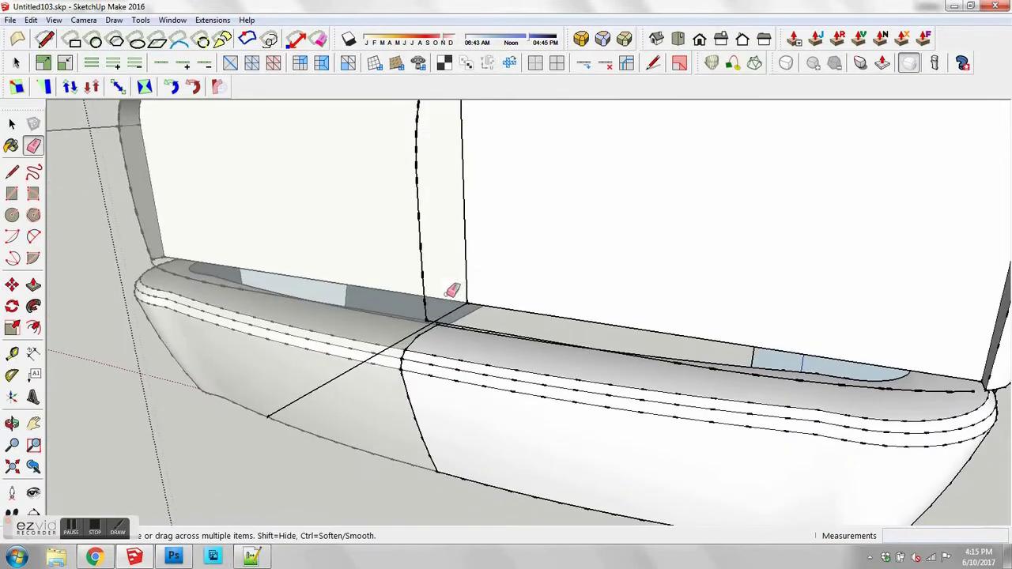
scroll(439, 324, up, 3)
click(411, 339)
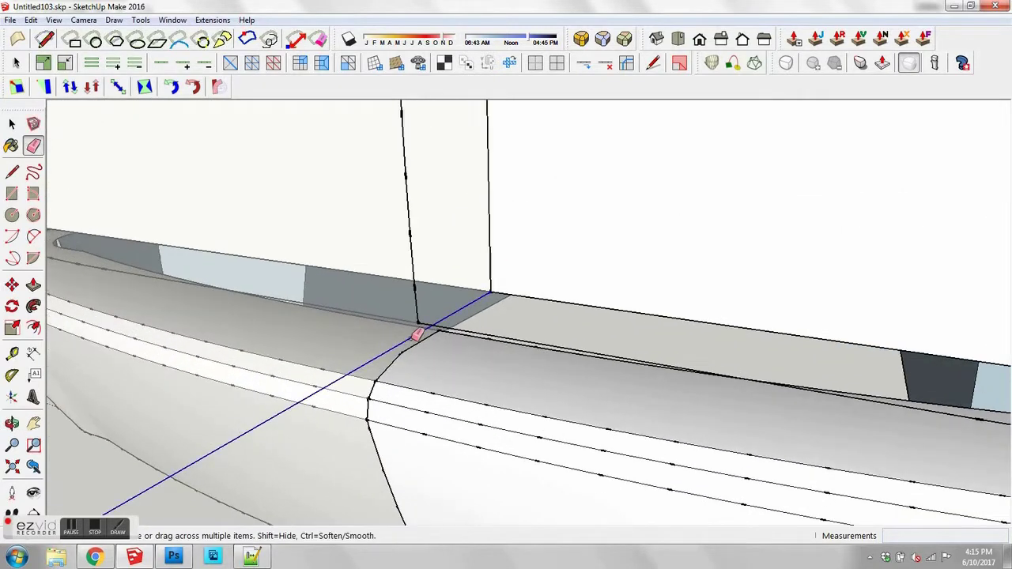
right_click(460, 336)
click(480, 352)
Step: Erase the two leftover box edges projecting from the rounded outer corner of the grille opening
mouse_move(486, 353)
middle_down()
mouse_move(577, 366)
mouse_move(422, 369)
mouse_move(540, 368)
mouse_move(725, 327)
mouse_move(694, 199)
middle_up()
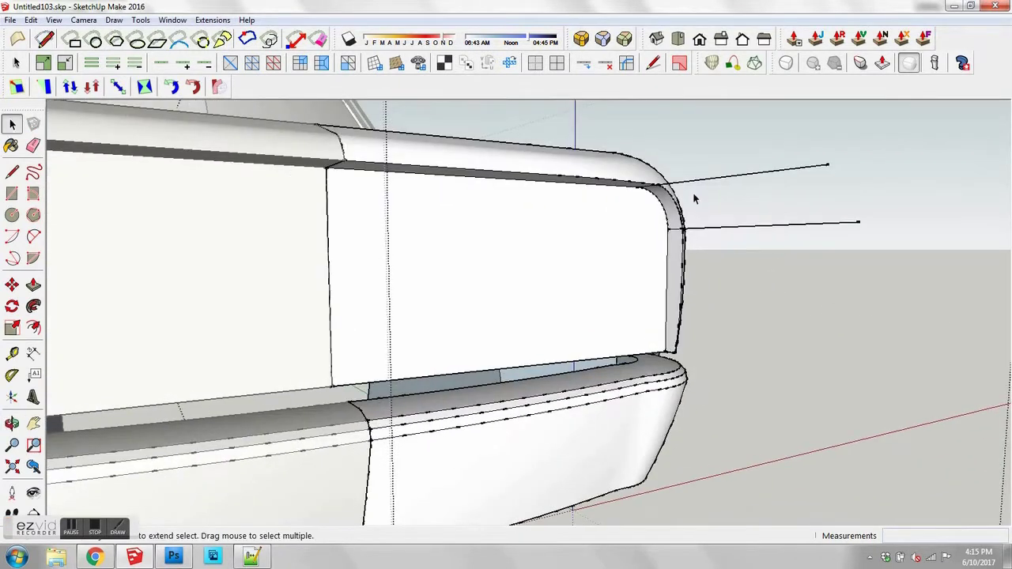
mouse_move(633, 242)
middle_down()
mouse_move(456, 316)
mouse_move(598, 269)
mouse_move(732, 260)
mouse_move(680, 271)
middle_up()
scroll(676, 275, up, 3)
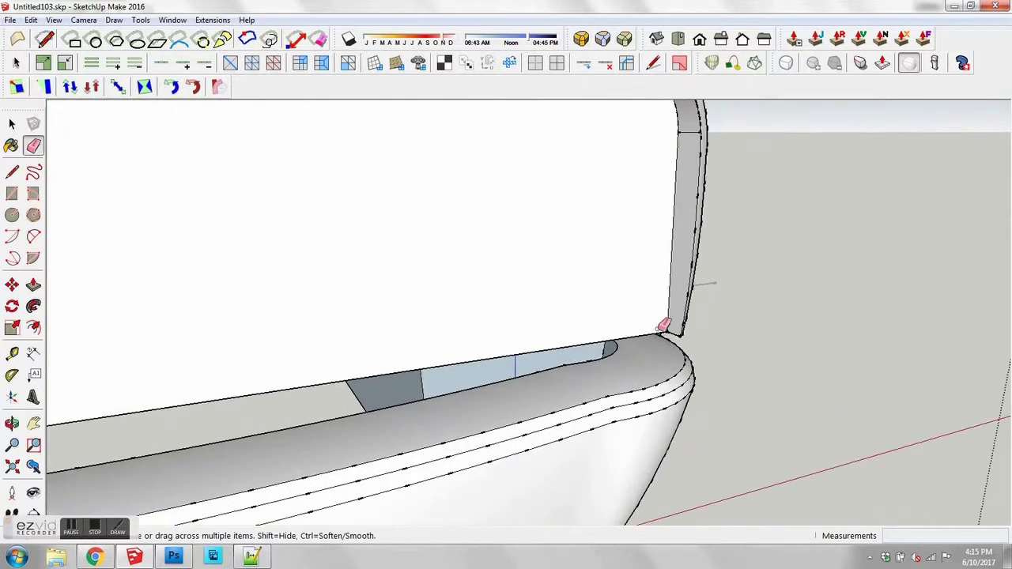
key(space)
Step: Draw a thin rectangle along the lower edge of the recess's back panel, from its outer corner to the centreline
click(658, 332)
scroll(658, 333, up, 1)
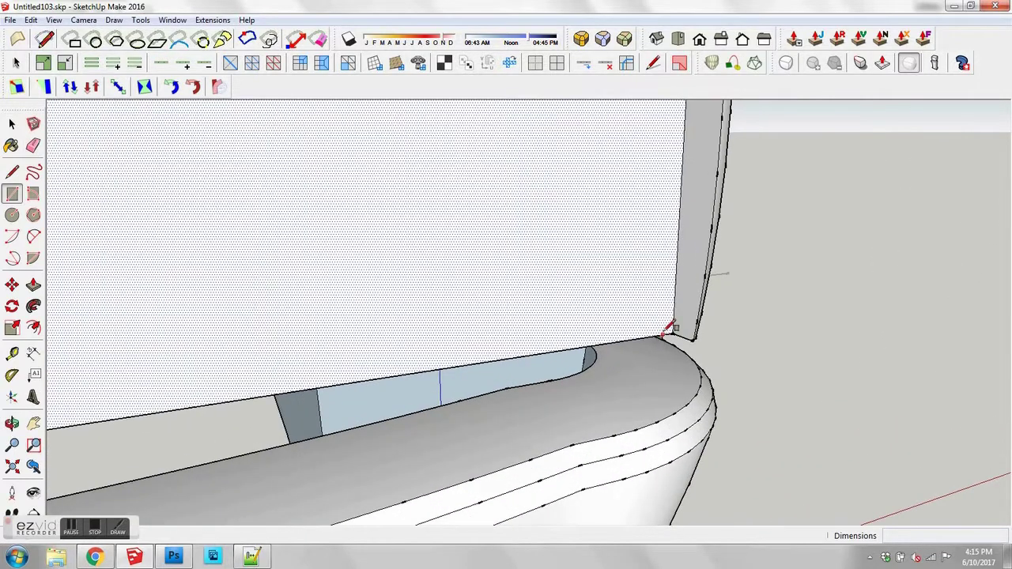
scroll(540, 321, down, 2)
middle_drag(487, 323, 647, 286)
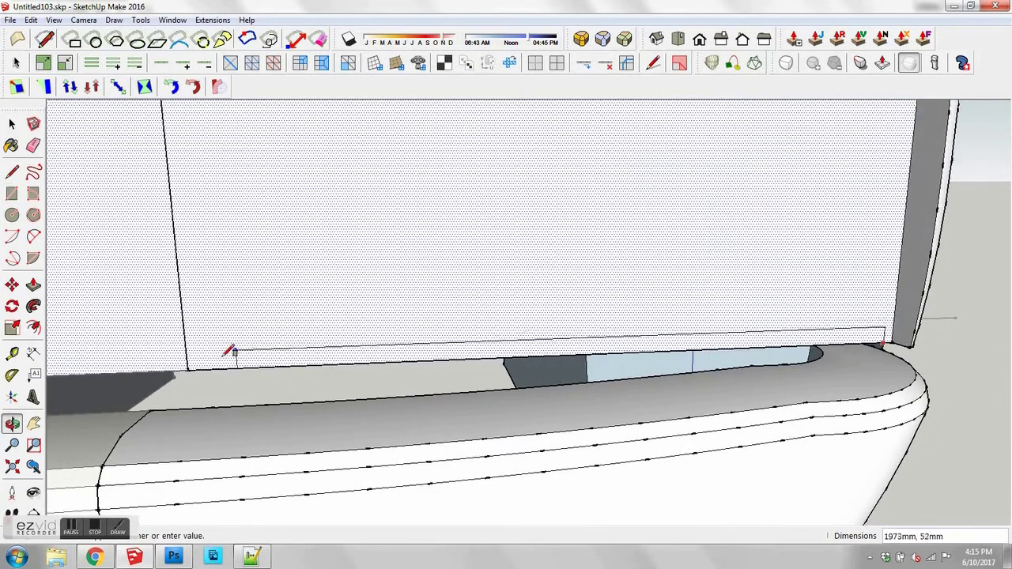
click(265, 363)
Step: Pull the thin strip forward over the bumper gap with Push/Pull to form a ledge, including a further extension of about 73 mm
middle_drag(267, 365, 376, 385)
scroll(376, 385, down, 2)
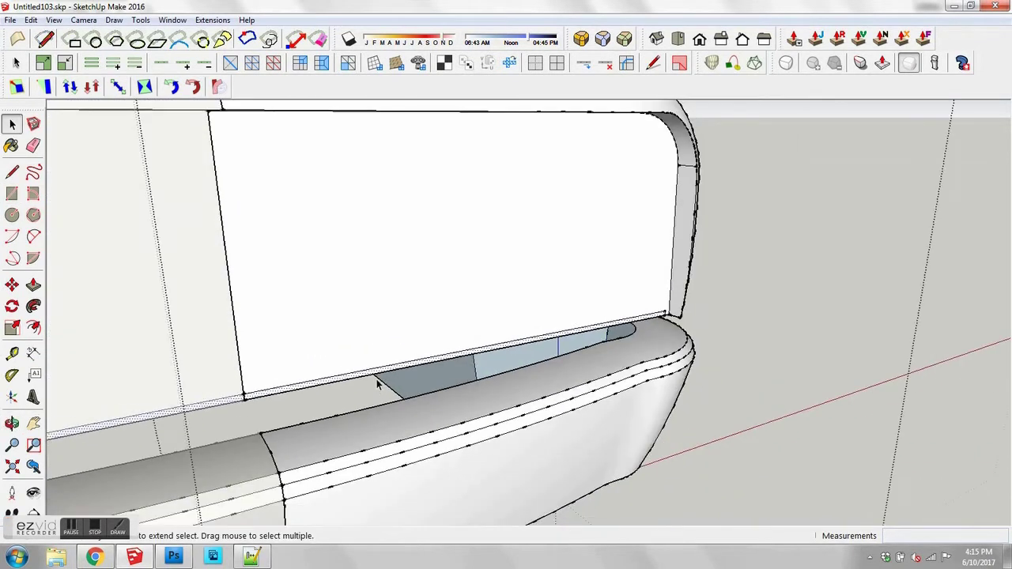
scroll(376, 385, up, 1)
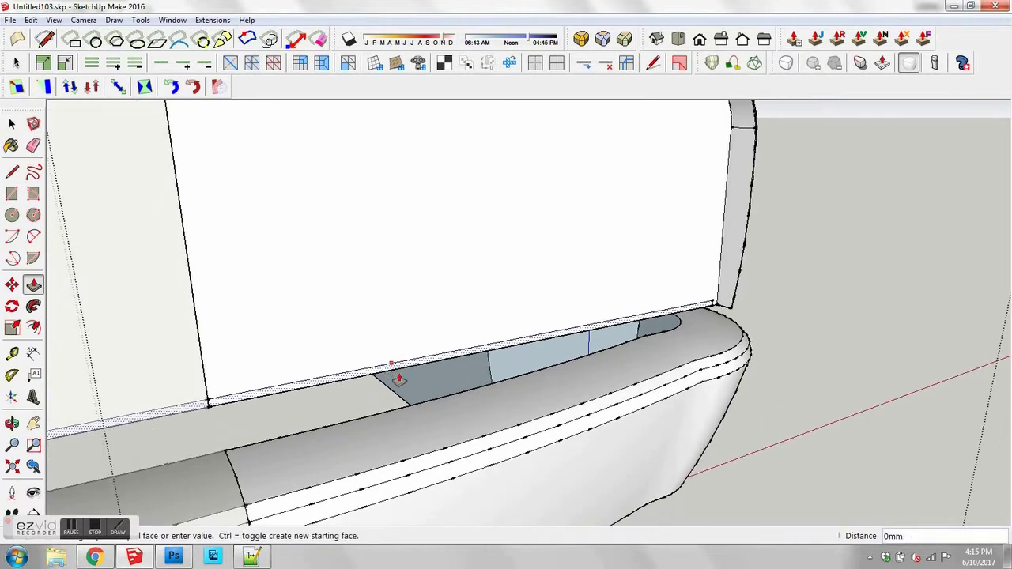
middle_drag(548, 372, 411, 513)
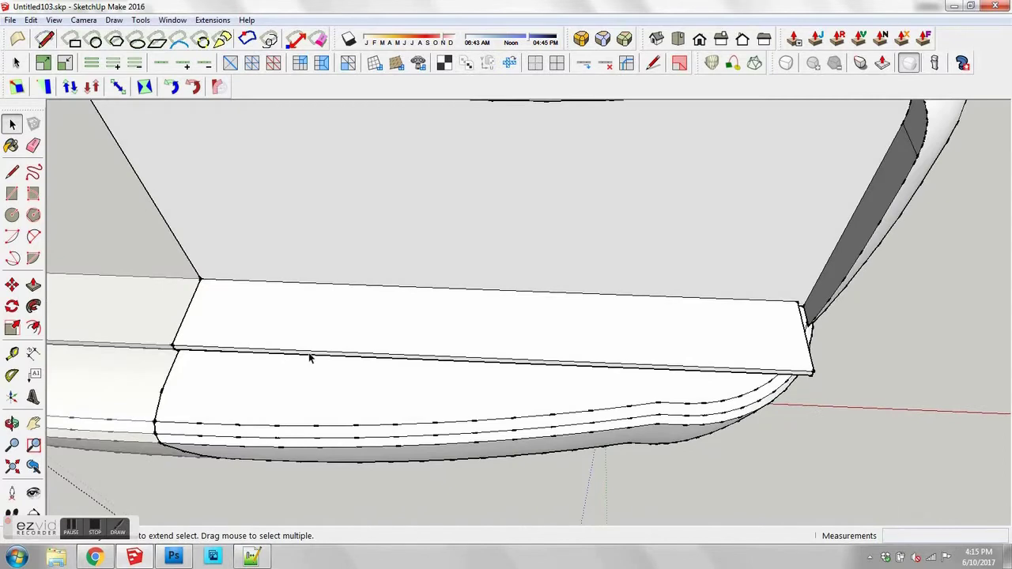
scroll(310, 358, up, 1)
drag(314, 358, 312, 388)
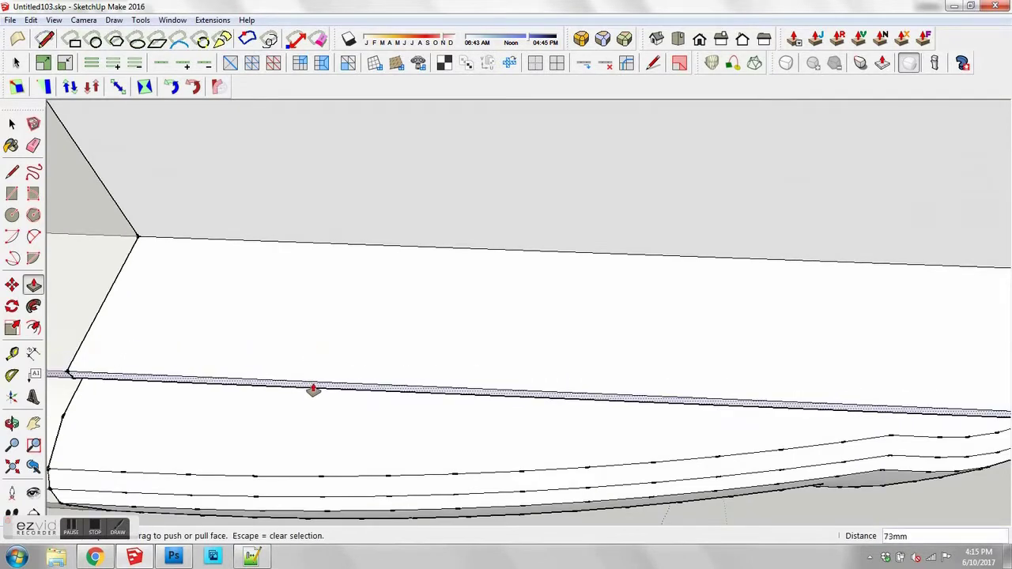
key(space)
Step: Round the ledge's front outer corner with an arc bulging about 70 mm and remove the piece outside the arc
scroll(311, 387, down, 3)
middle_drag(545, 401, 631, 386)
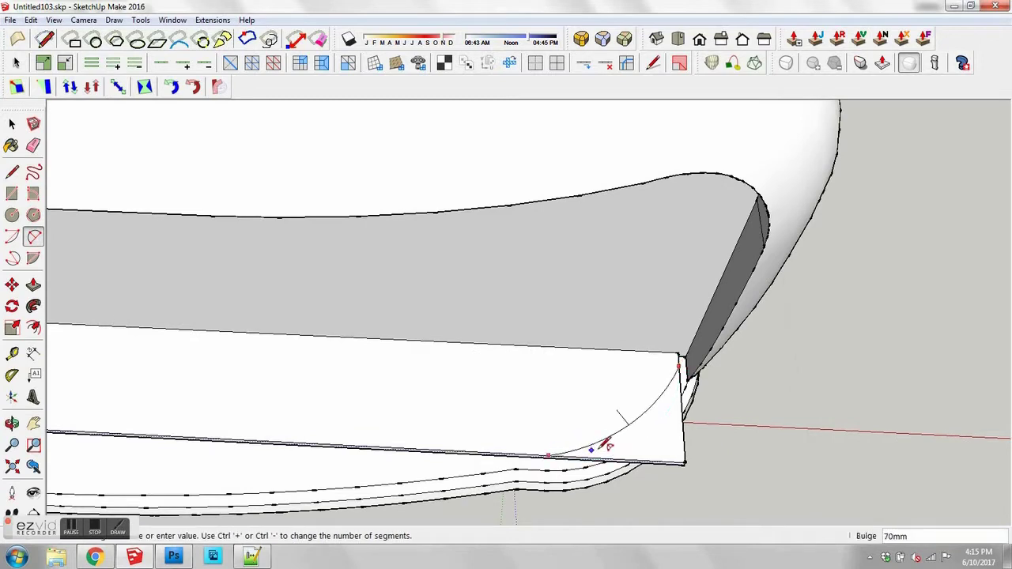
middle_drag(607, 439, 510, 467)
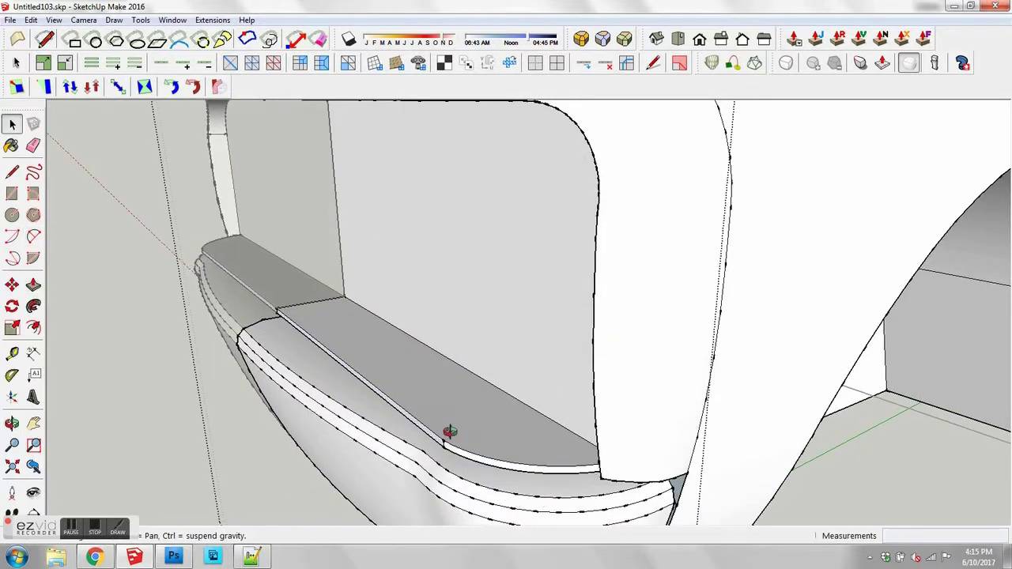
Step: Try rounding the upper, corner and outer side edges of the recess's back panel with RoundCorner at a 70 mm offset
middle_drag(449, 431, 371, 375)
click(544, 290)
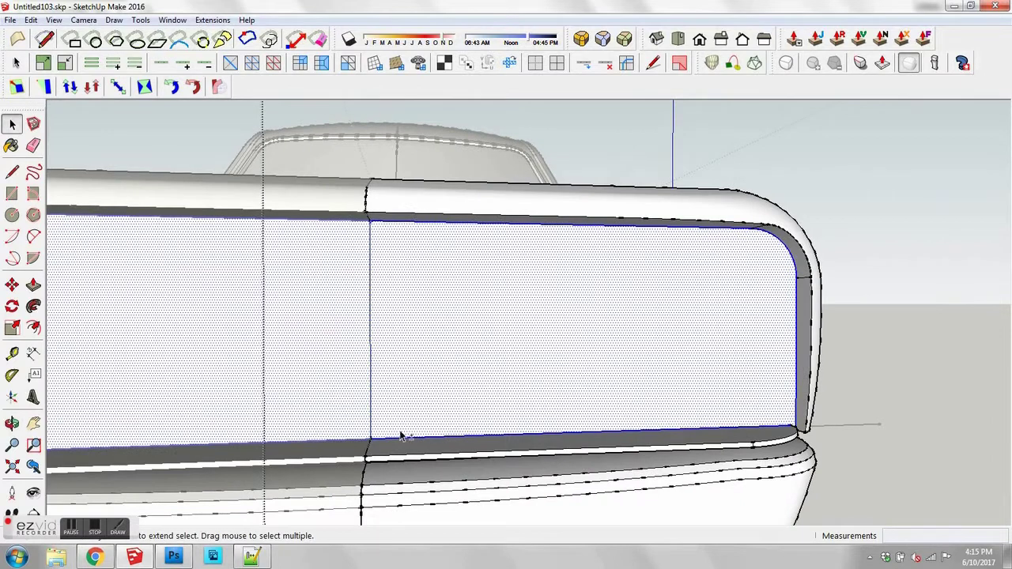
shift+click(492, 395)
middle_drag(492, 395, 593, 278)
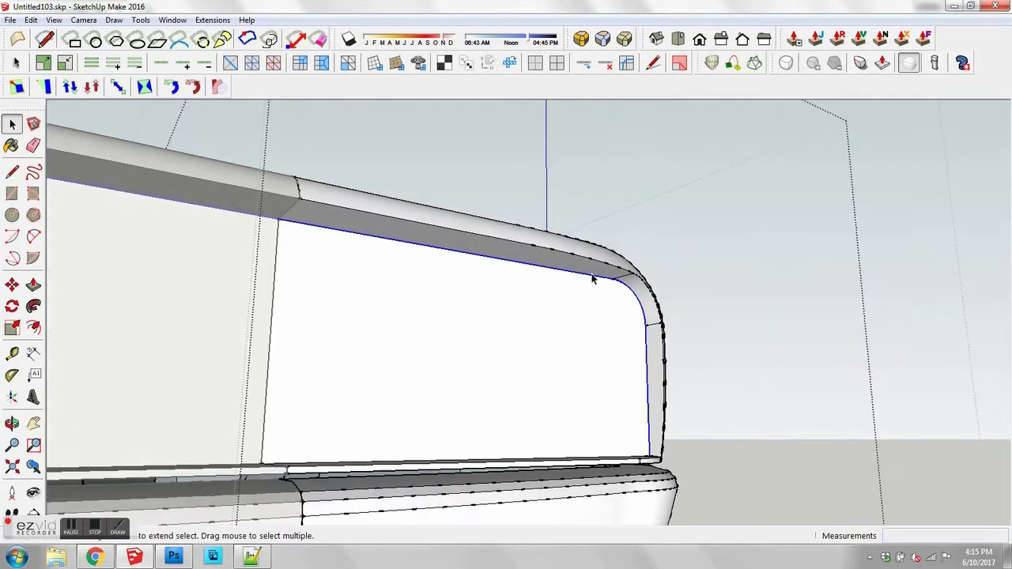
click(581, 39)
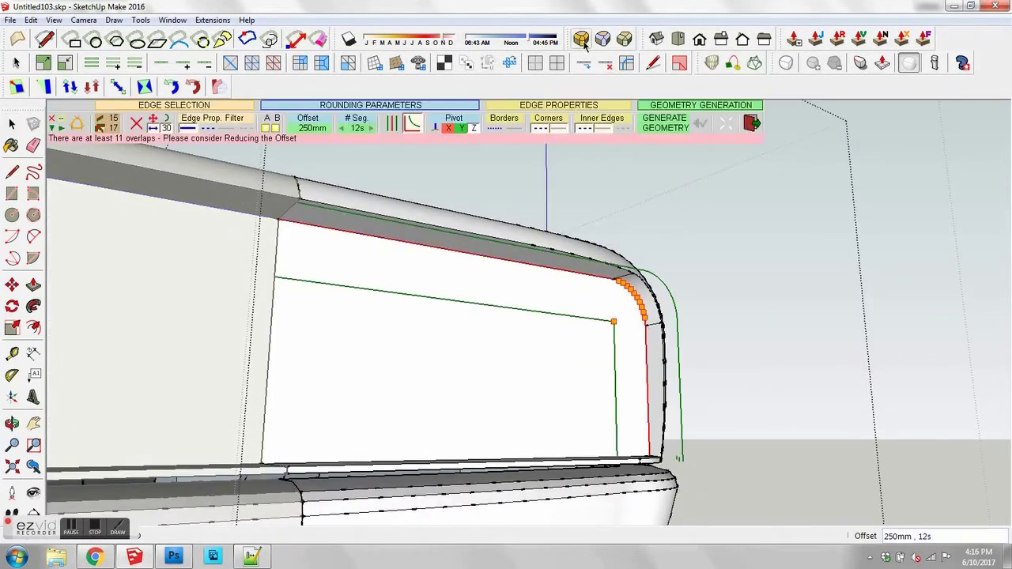
scroll(632, 331, up, 2)
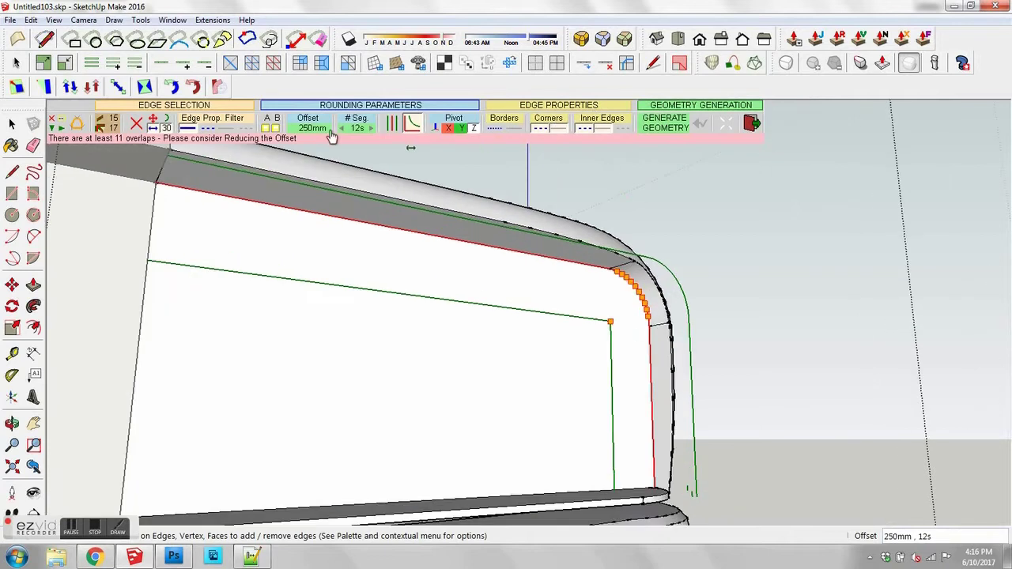
click(314, 131)
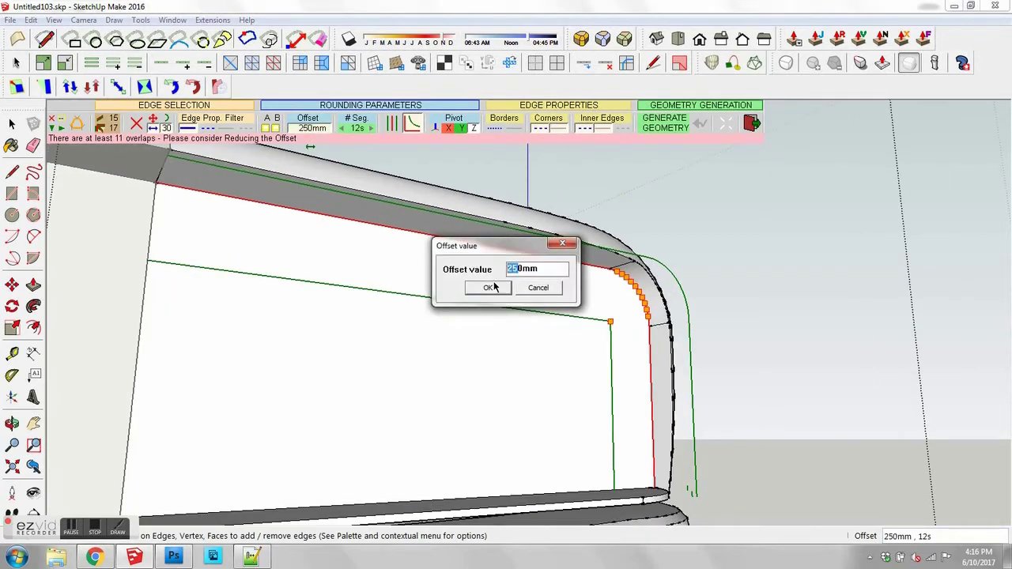
text(7)
click(490, 288)
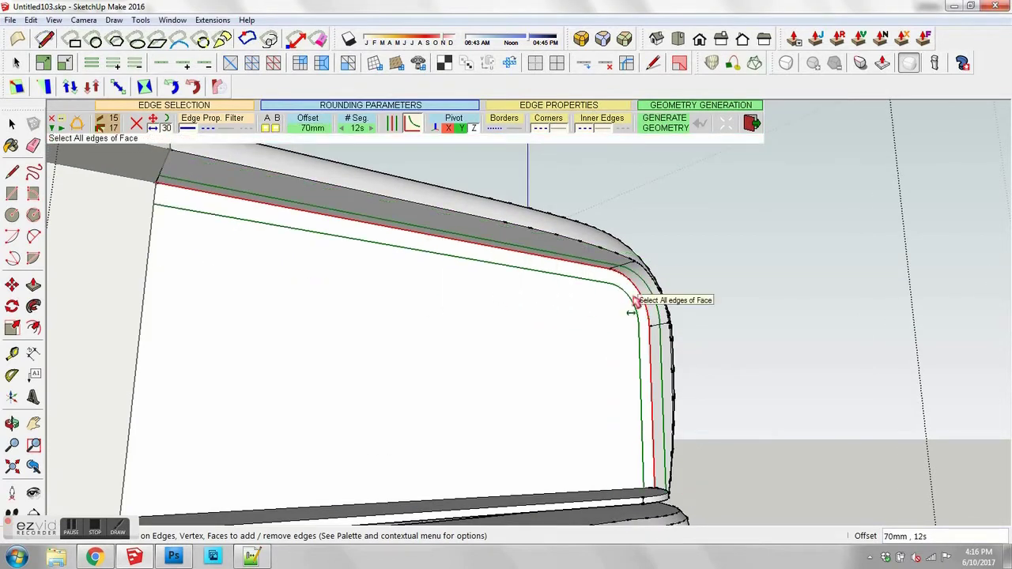
Step: Reduce the rounding offset to 50 mm, set 7 segments and generate the rounding on the recess's back edges
click(312, 129)
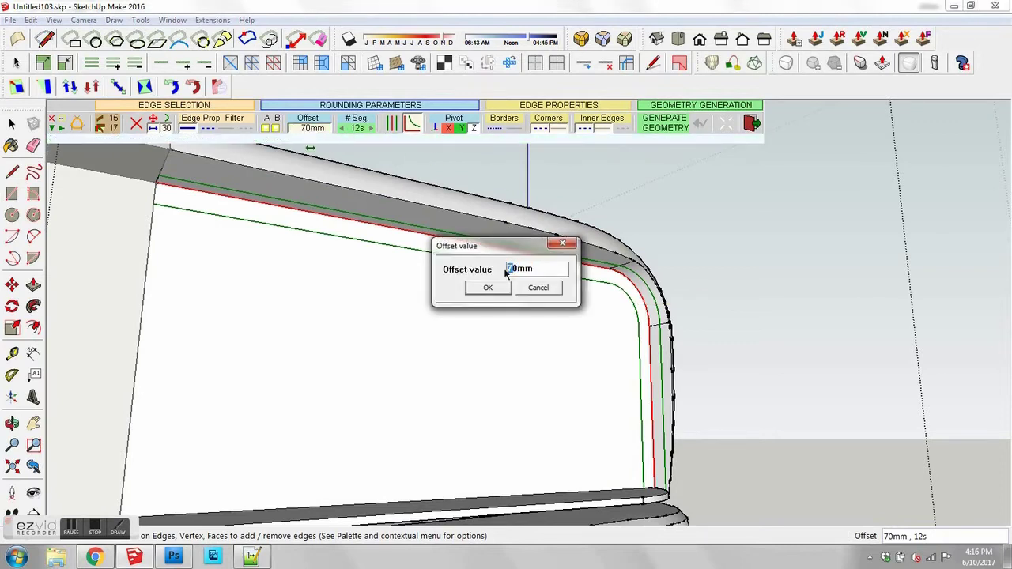
click(479, 288)
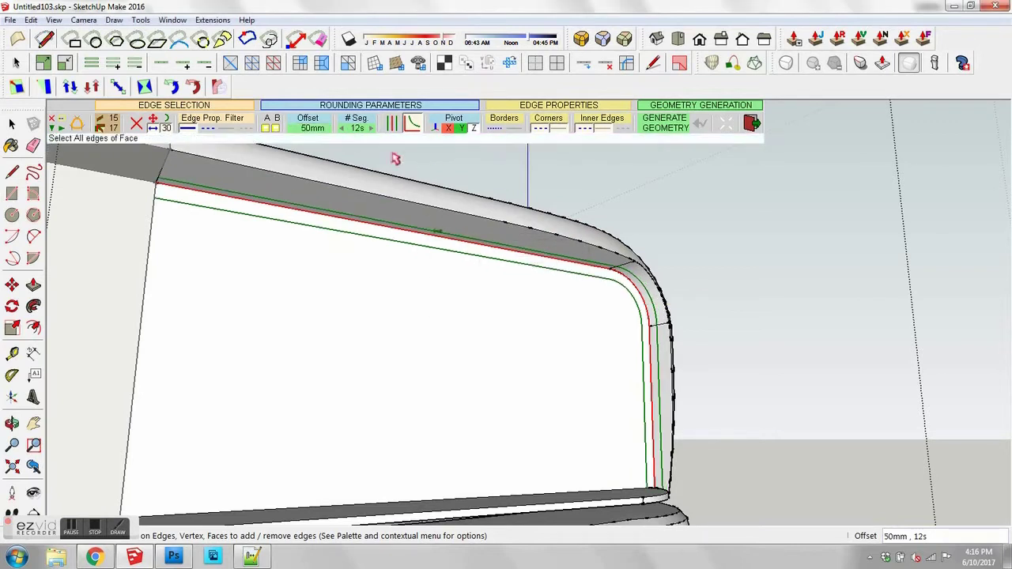
click(356, 131)
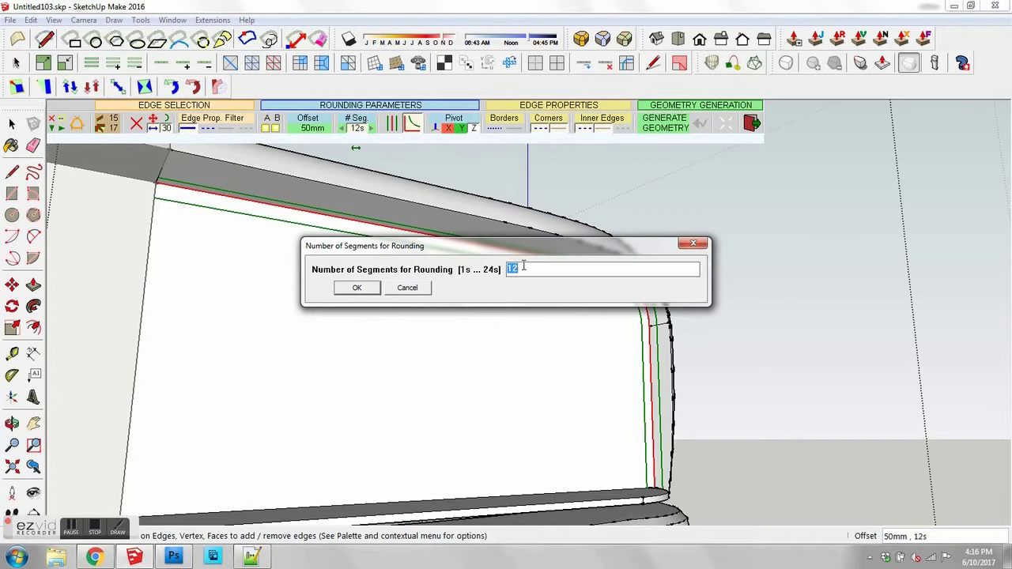
click(356, 291)
click(761, 298)
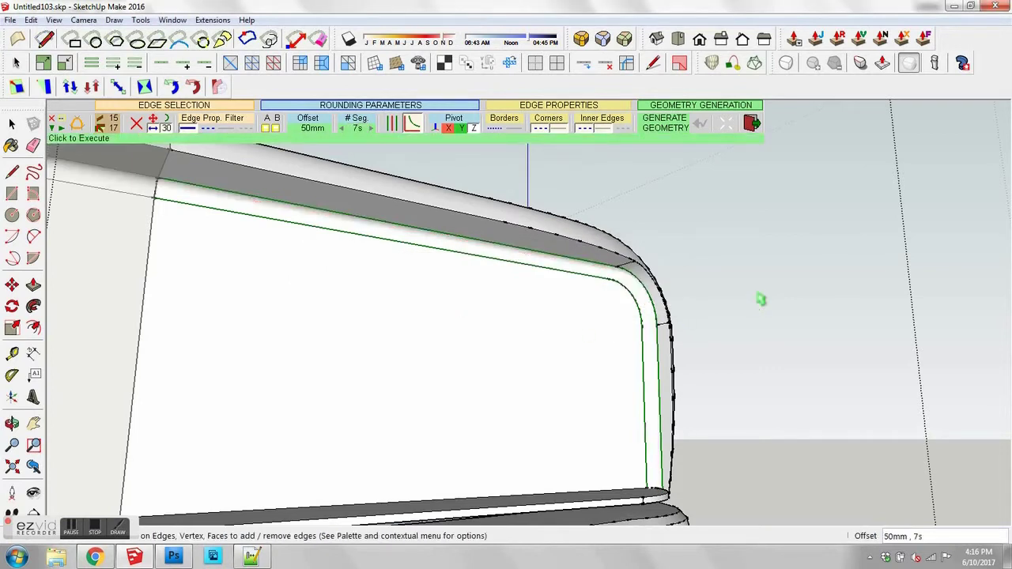
key(space)
Step: Examine the rounded back edges of the grille recess, especially where they meet the ledge's outer corner
middle_drag(645, 321, 387, 334)
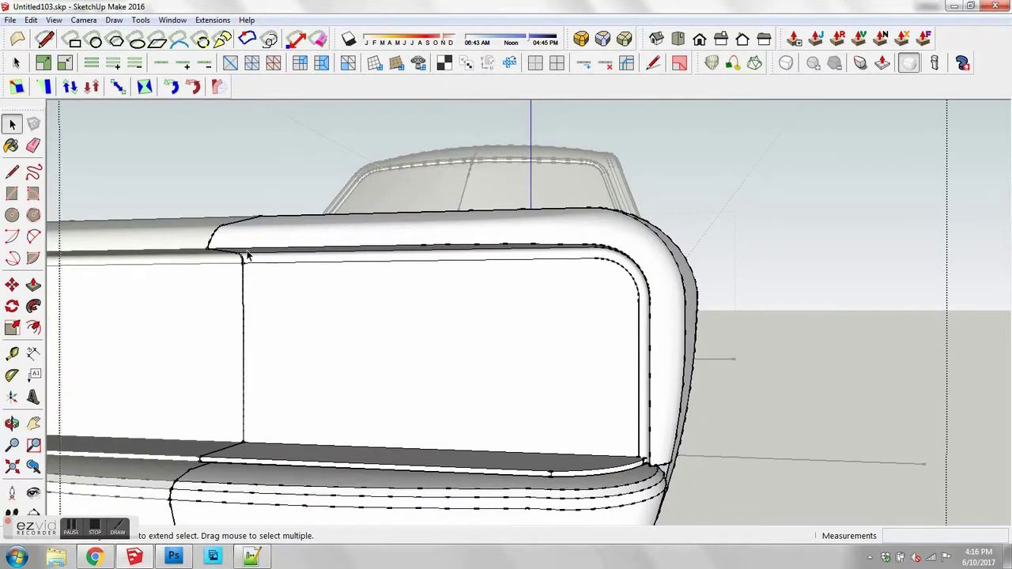
scroll(558, 356, down, 1)
middle_drag(558, 357, 542, 334)
scroll(635, 436, up, 2)
scroll(635, 436, up, 4)
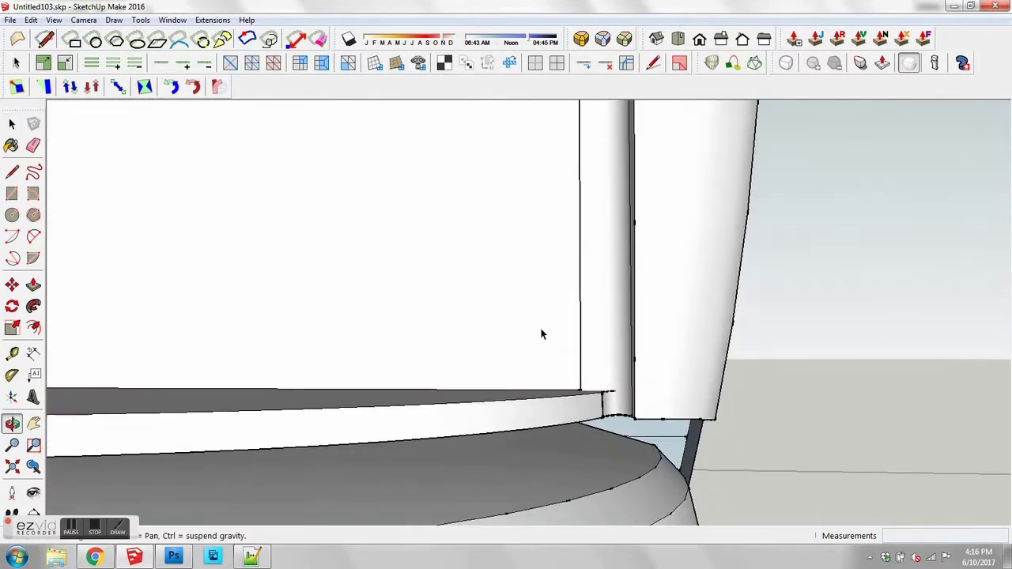
scroll(620, 409, up, 2)
middle_drag(620, 410, 782, 345)
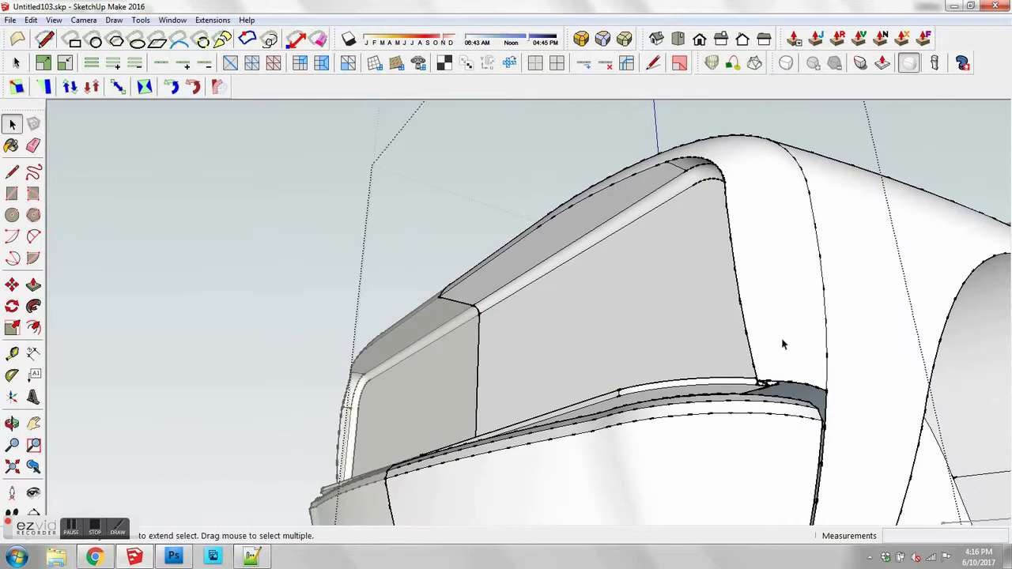
scroll(779, 395, up, 5)
middle_drag(778, 395, 881, 458)
Step: Undo the rounding of the recess's back edges
scroll(881, 459, down, 3)
middle_drag(639, 339, 814, 408)
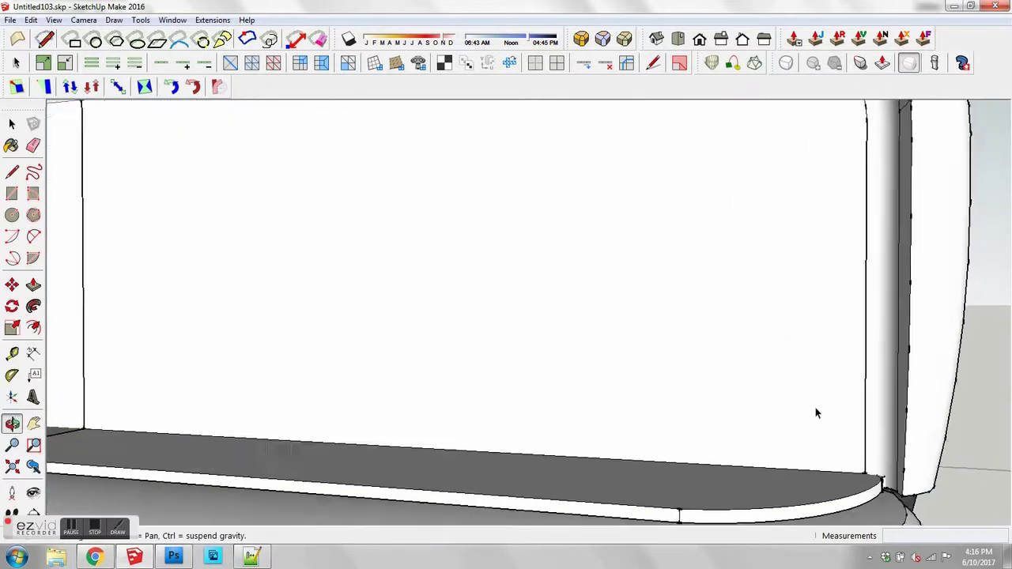
scroll(816, 408, down, 3)
key(ctrl+z)
key(ctrl+z)
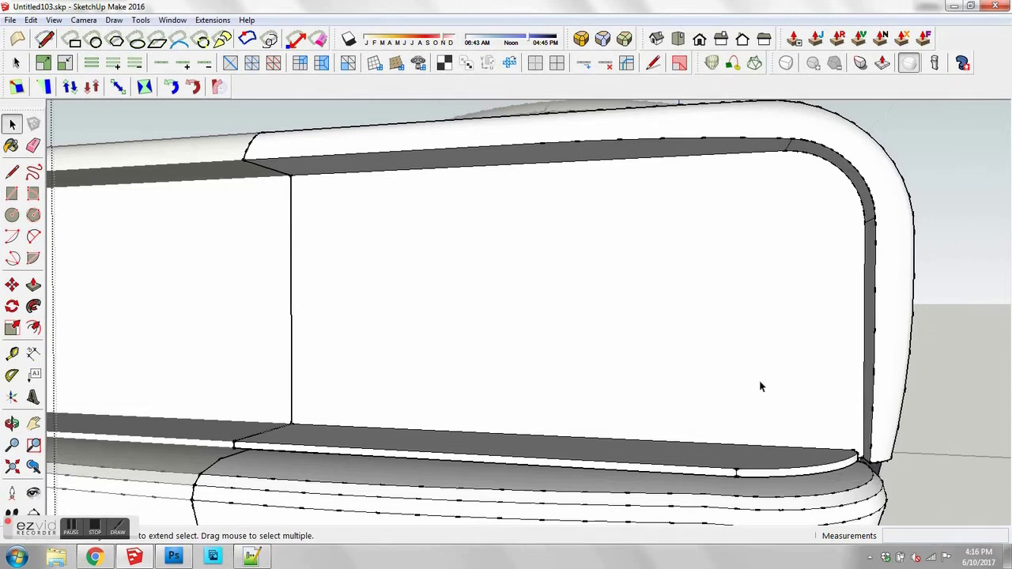
Step: Outline an inset panel on the recess's back face with a 753 mm vertical line, corner arc and line to the centreline, and push it back
scroll(725, 350, down, 3)
middle_drag(725, 350, 756, 275)
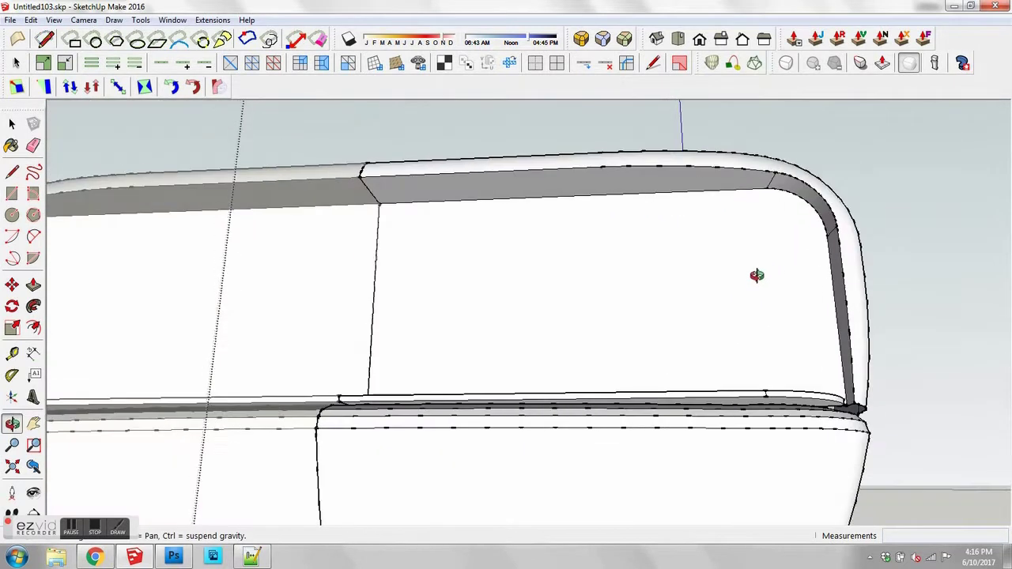
scroll(763, 378, down, 3)
middle_drag(764, 378, 835, 283)
scroll(808, 350, up, 5)
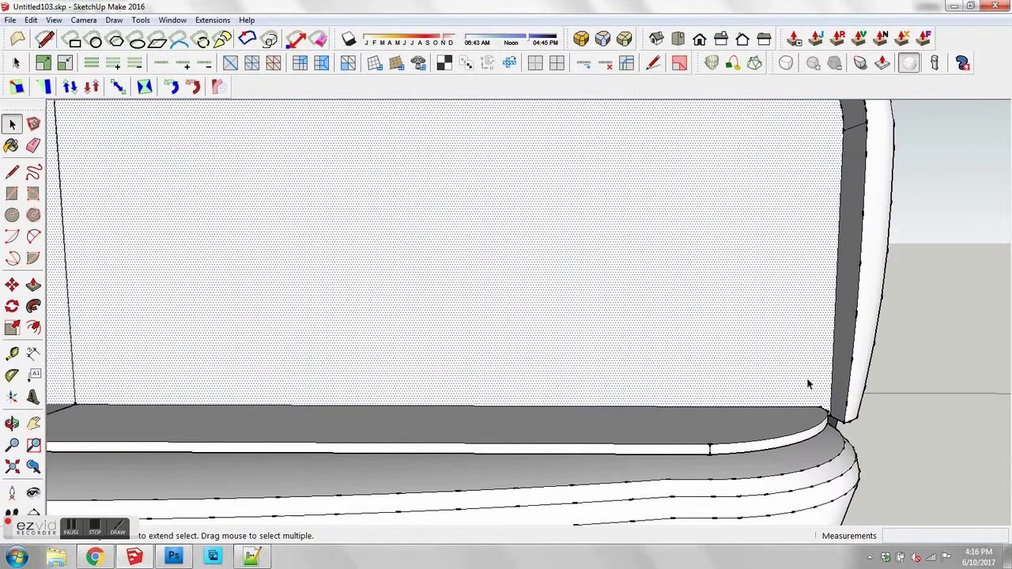
key(l)
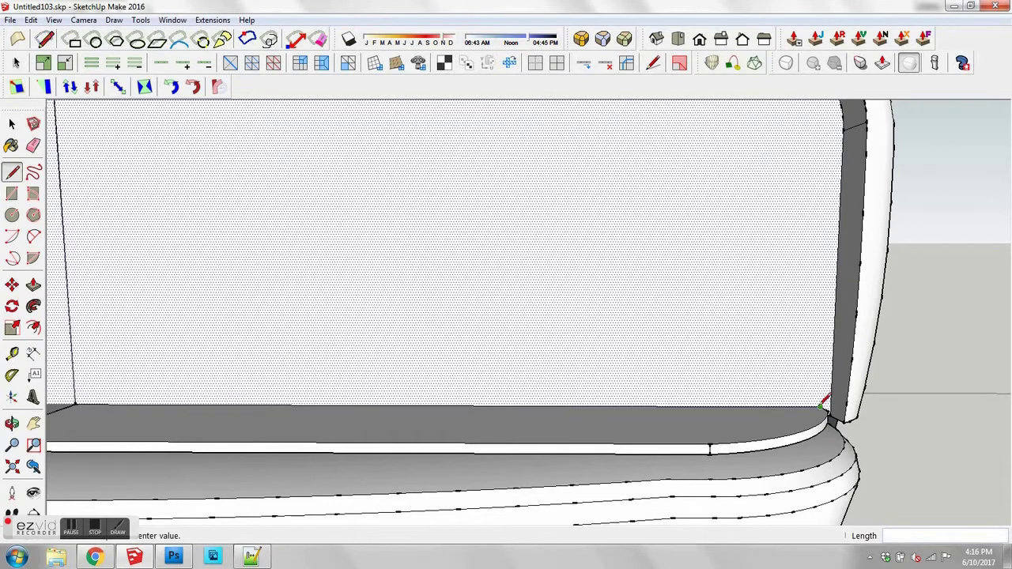
shift+middle_drag(822, 207, 822, 351)
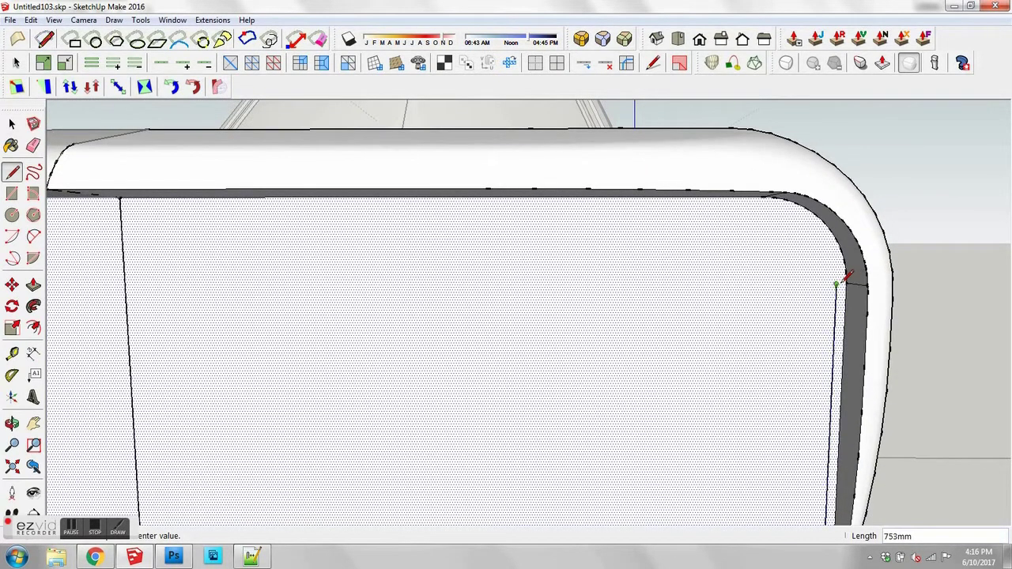
middle_drag(836, 283, 824, 271)
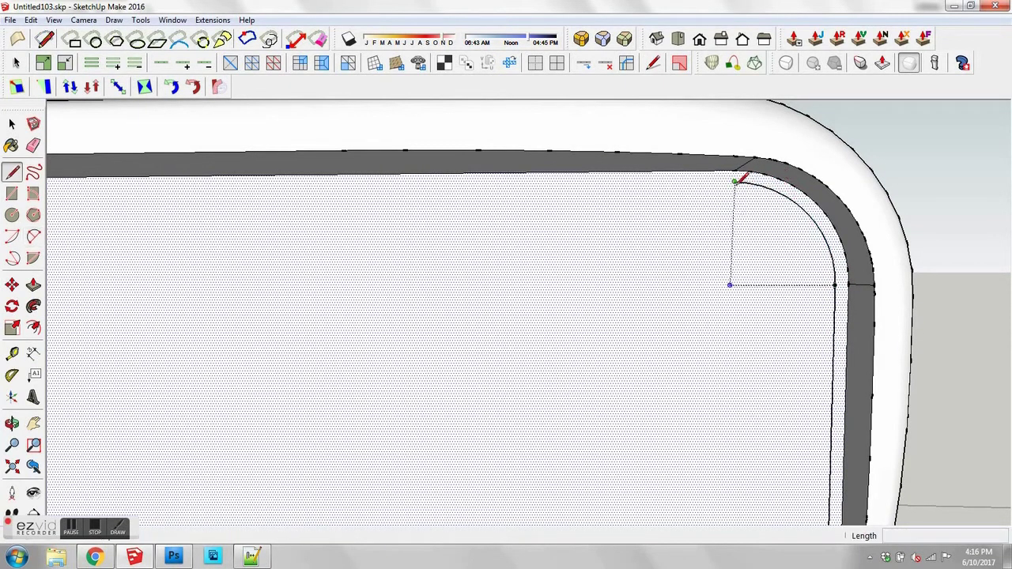
scroll(738, 178, down, 3)
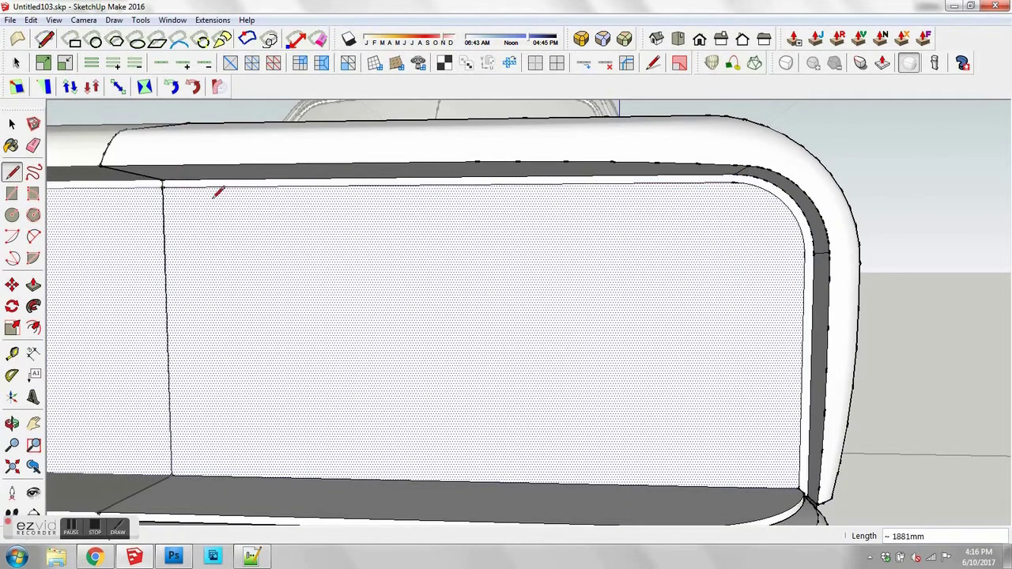
middle_drag(511, 286, 347, 341)
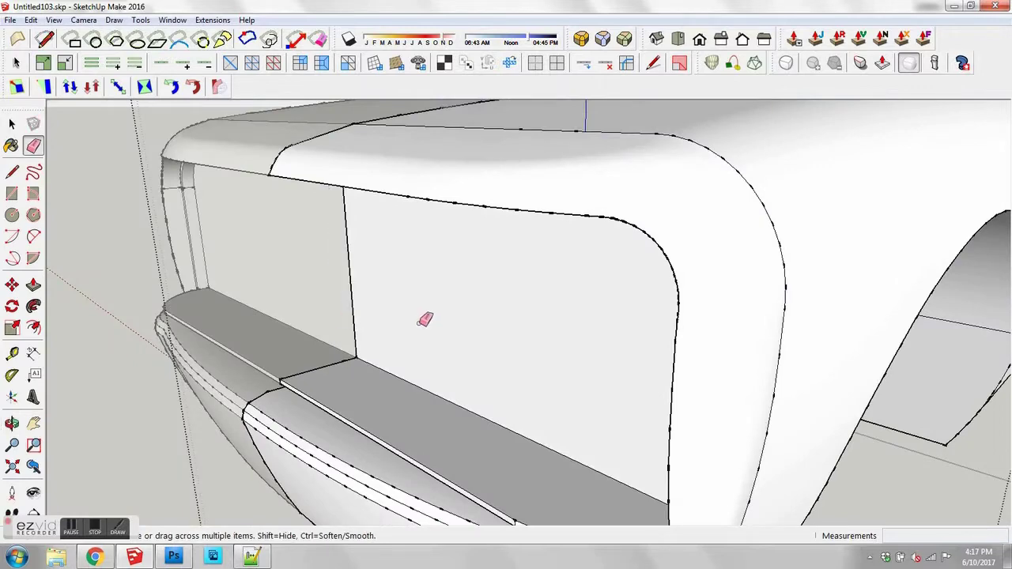
mouse_move(425, 319)
middle_down()
mouse_move(380, 339)
mouse_move(621, 323)
mouse_move(485, 332)
mouse_move(611, 320)
mouse_move(689, 362)
mouse_move(406, 362)
mouse_move(515, 375)
mouse_move(417, 332)
mouse_move(630, 334)
mouse_move(583, 379)
mouse_move(484, 298)
middle_up()
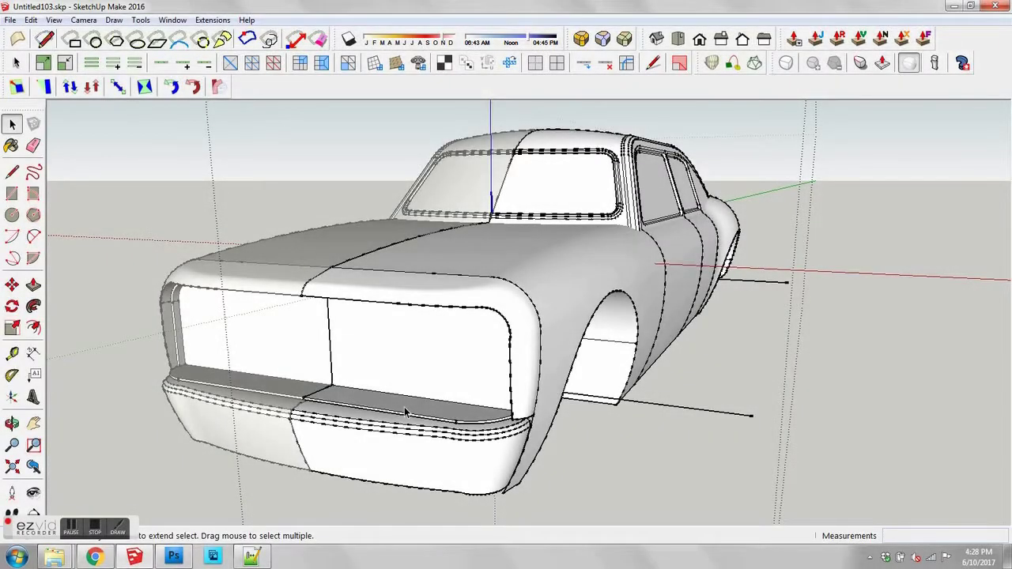
Step: Divide the recess's back panel with a vertical line from its lower edge to its upper edge, separating an outer headlight section
middle_drag(404, 412, 545, 399)
scroll(551, 363, up, 4)
click(540, 348)
scroll(540, 364, up, 2)
triple_click(540, 365)
scroll(540, 363, down, 3)
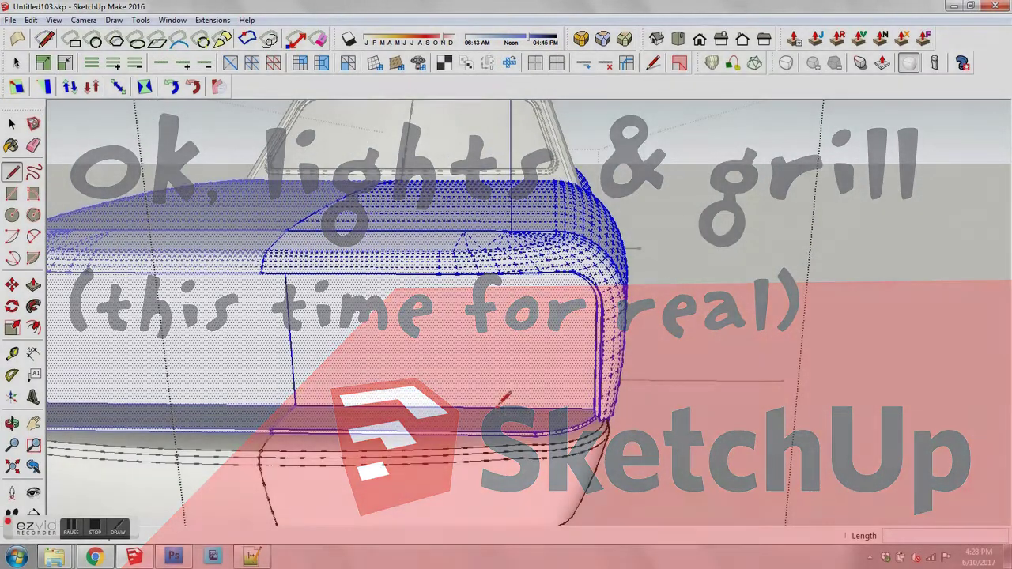
click(499, 406)
middle_drag(498, 361, 588, 423)
scroll(503, 274, up, 2)
click(497, 261)
key(space)
Step: Push the outer headlight section of the back panel further into the nose with Push/Pull
click(569, 427)
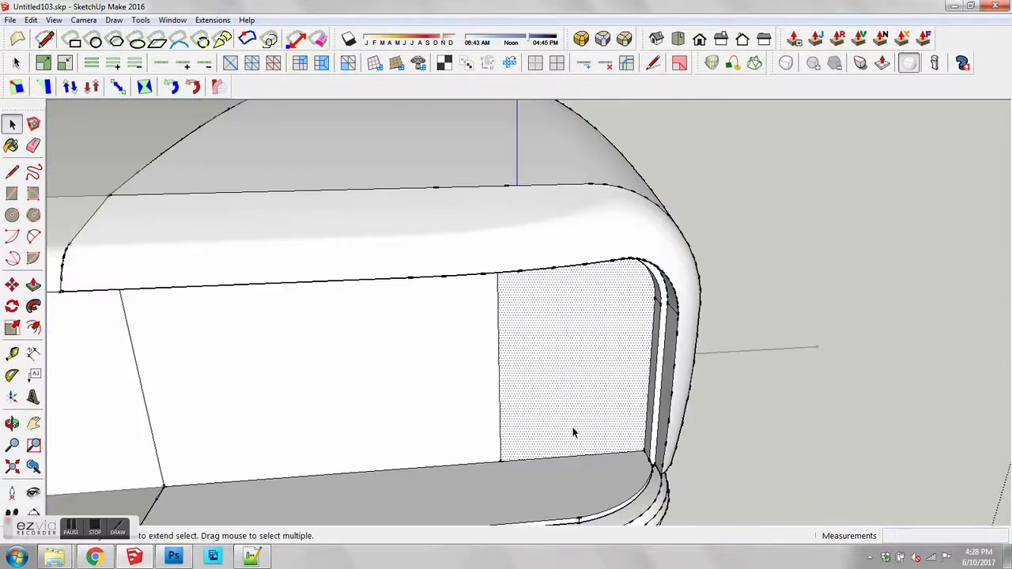
key(p)
drag(574, 433, 564, 406)
middle_drag(564, 406, 480, 397)
Step: Round the two vertical edges of the step between the grille panel and headlight section with a 130 mm offset and 7 segments
key(space)
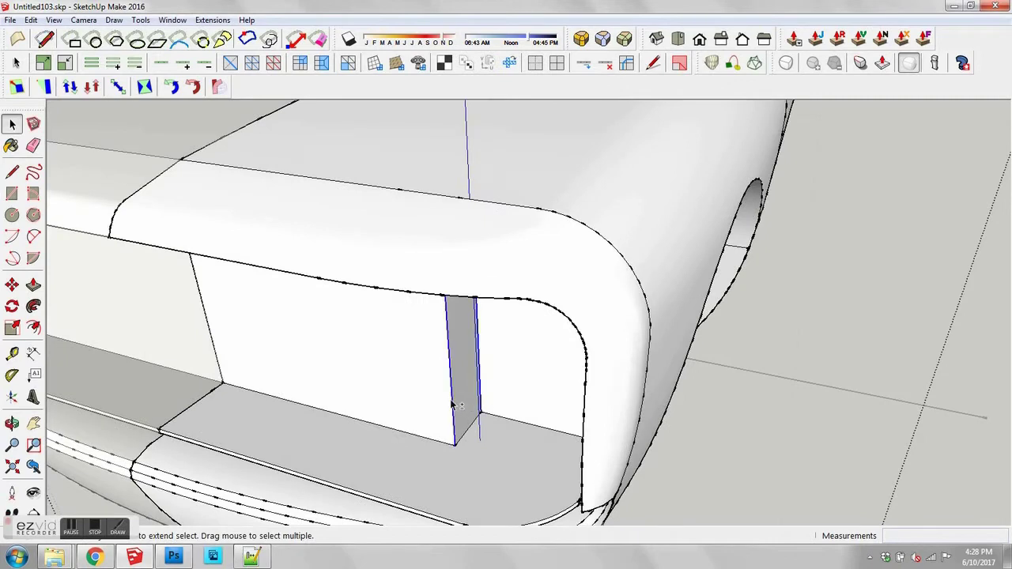
click(585, 39)
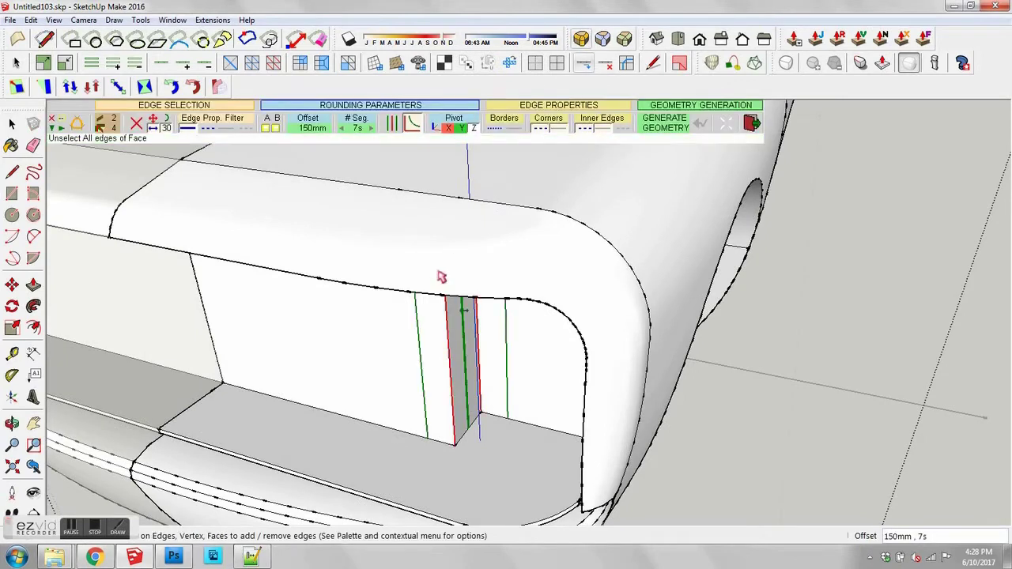
click(314, 133)
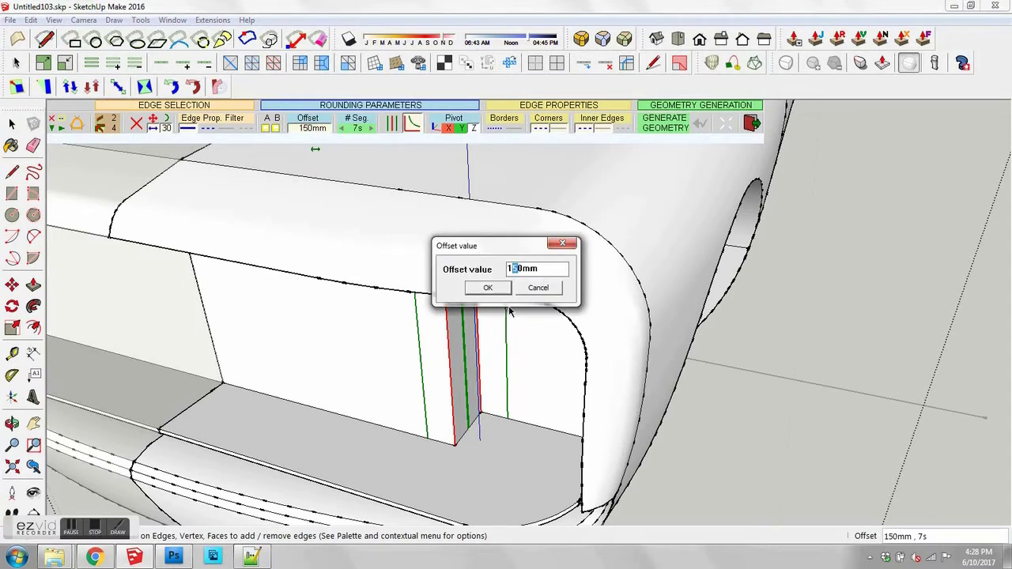
click(487, 287)
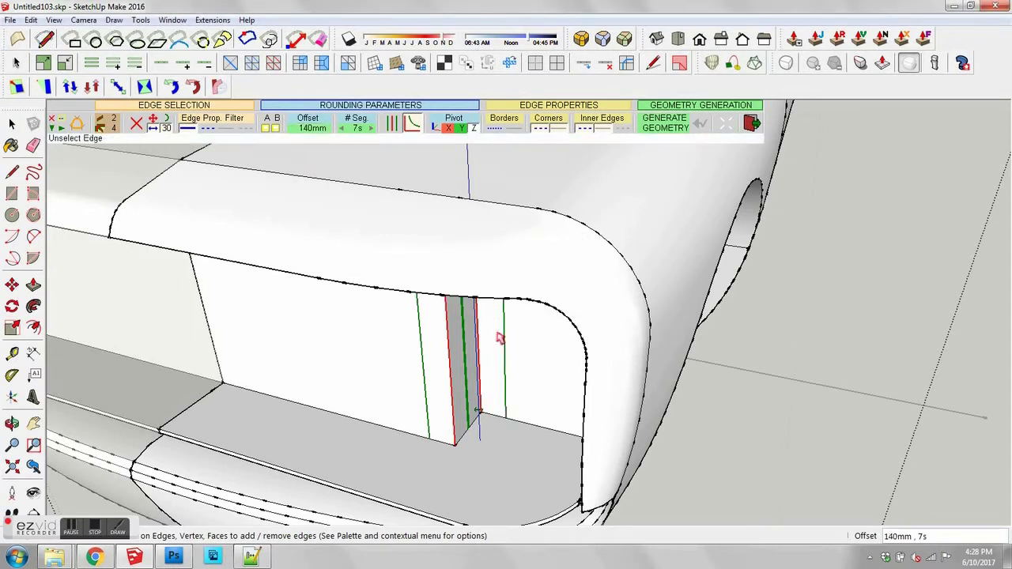
click(316, 133)
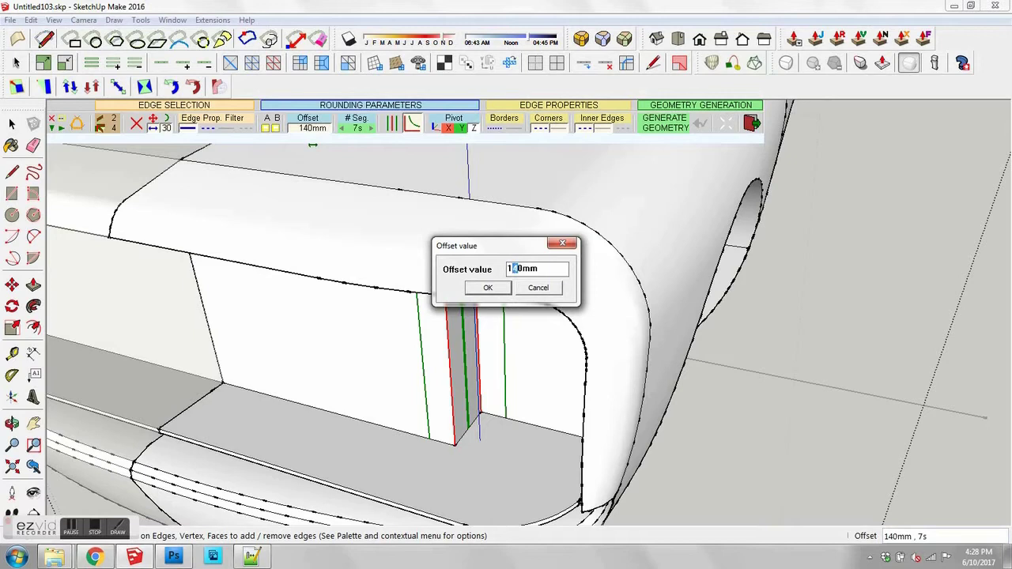
click(487, 289)
click(735, 407)
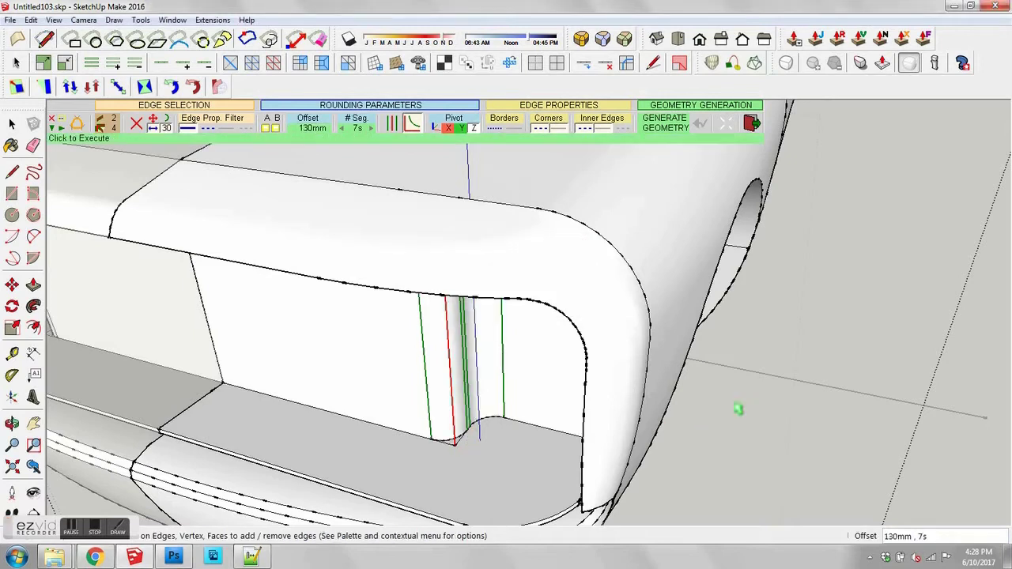
key(space)
key(e)
mouse_move(451, 435)
middle_down()
mouse_move(458, 260)
mouse_move(469, 244)
middle_up()
Step: Draw an upright circle with a radius of about 232 mm in the empty space beside the car's front end, facing forward
middle_drag(532, 276, 551, 323)
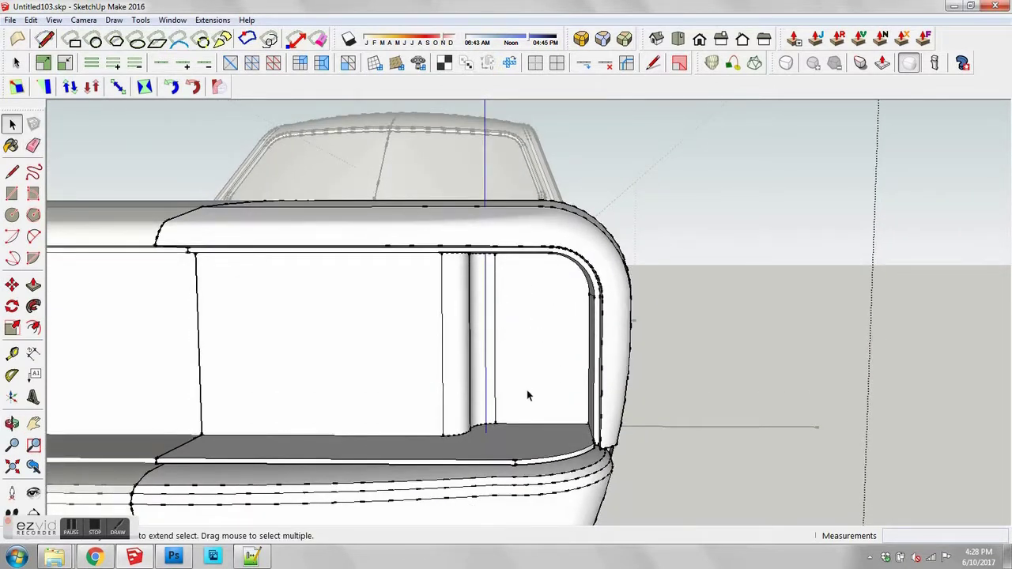
middle_drag(539, 384, 526, 375)
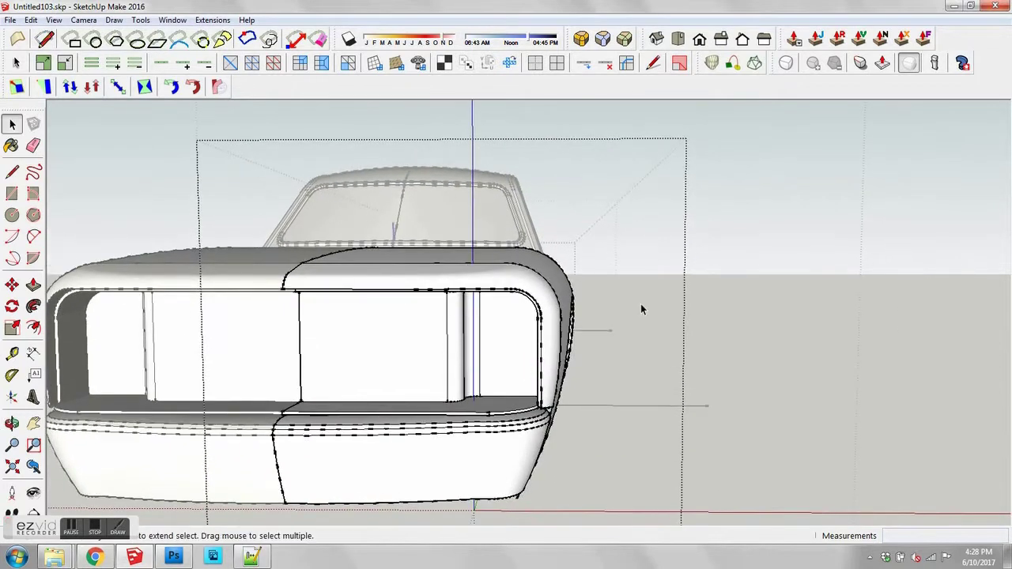
key(c)
click(720, 270)
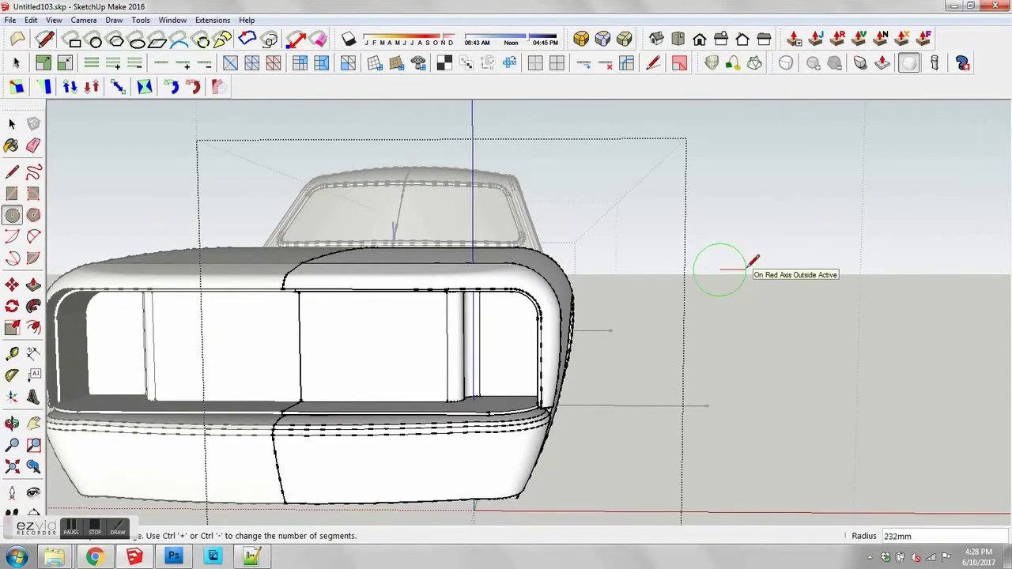
click(747, 268)
key(space)
middle_drag(717, 273, 773, 331)
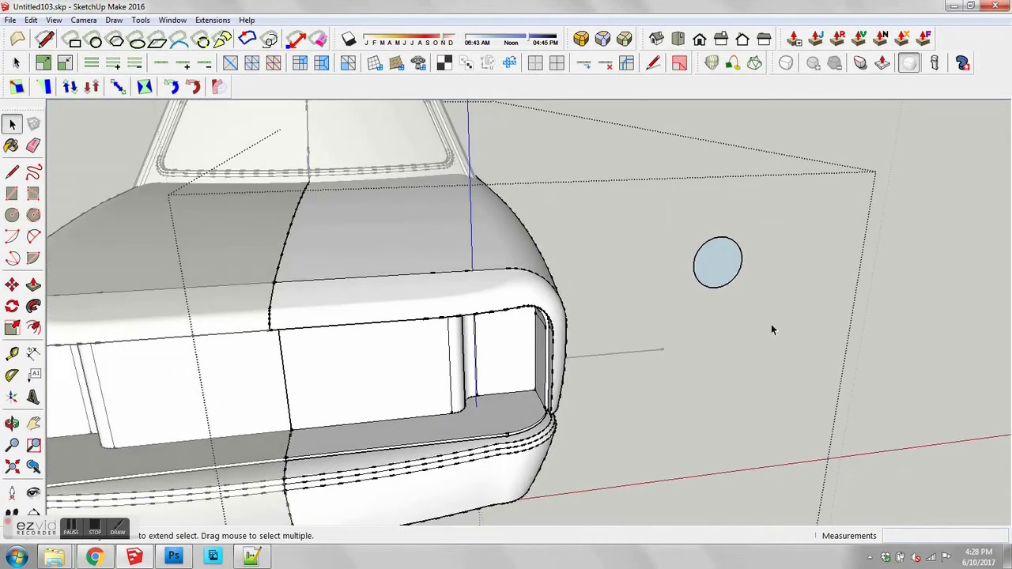
Step: Draw a line about 1367 mm long forward from the circle's centre and extrude the circle along it into a cylinder with Push/Pull
key(l)
click(717, 262)
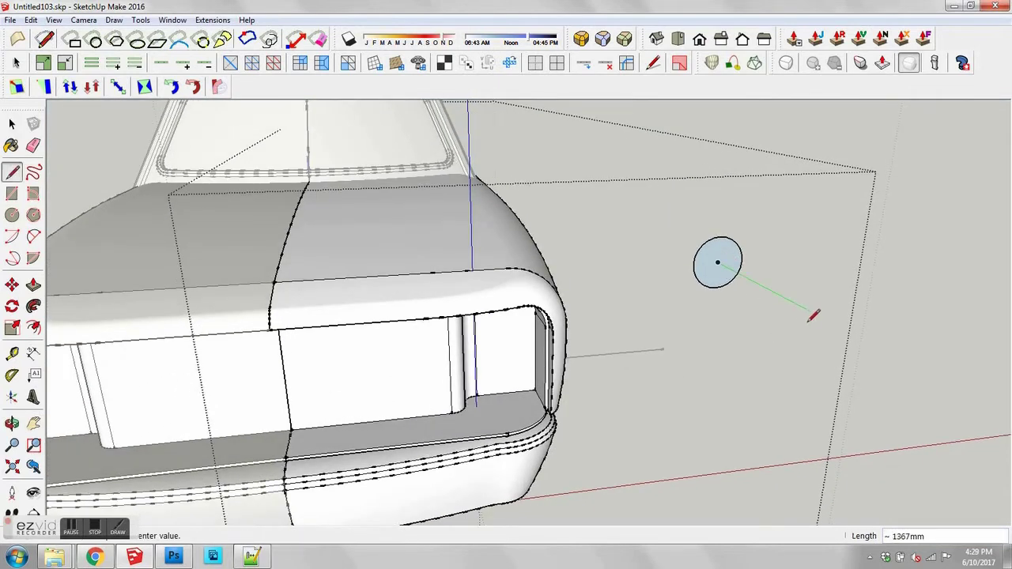
click(814, 313)
key(space)
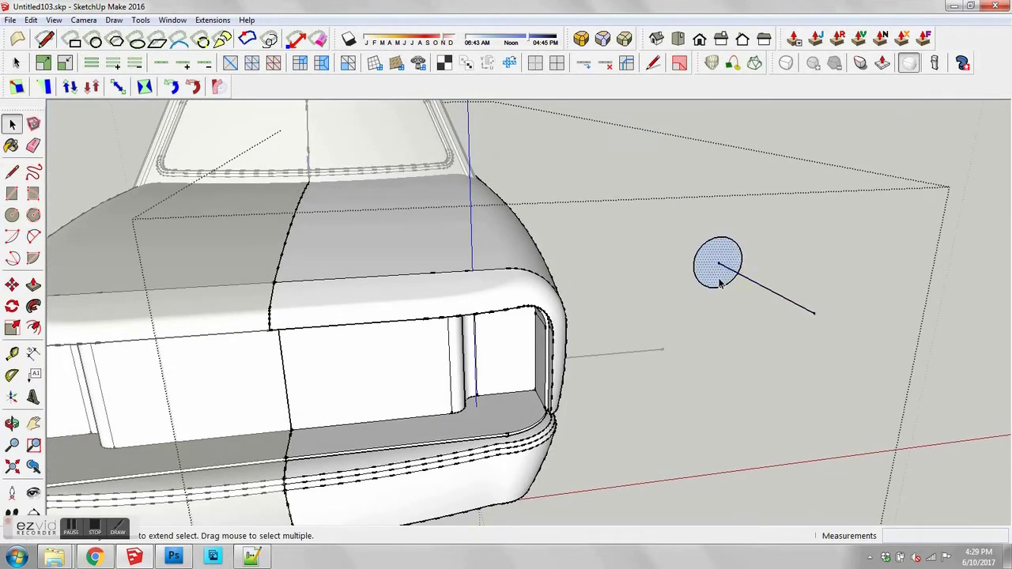
key(p)
click(714, 276)
click(764, 297)
key(space)
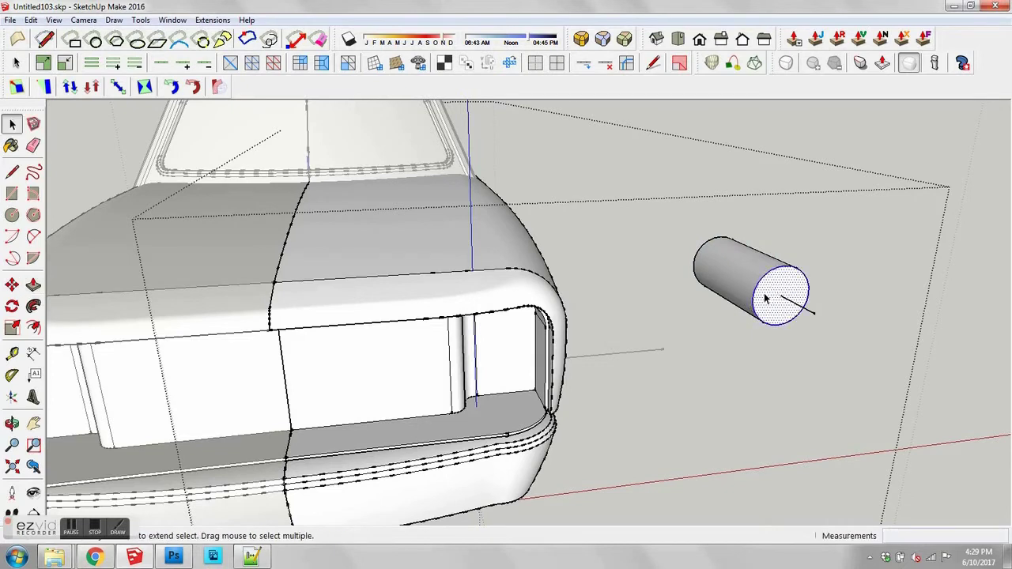
Step: Group the whole cylinder with its centre line and convert the group into a component
triple_click(768, 298)
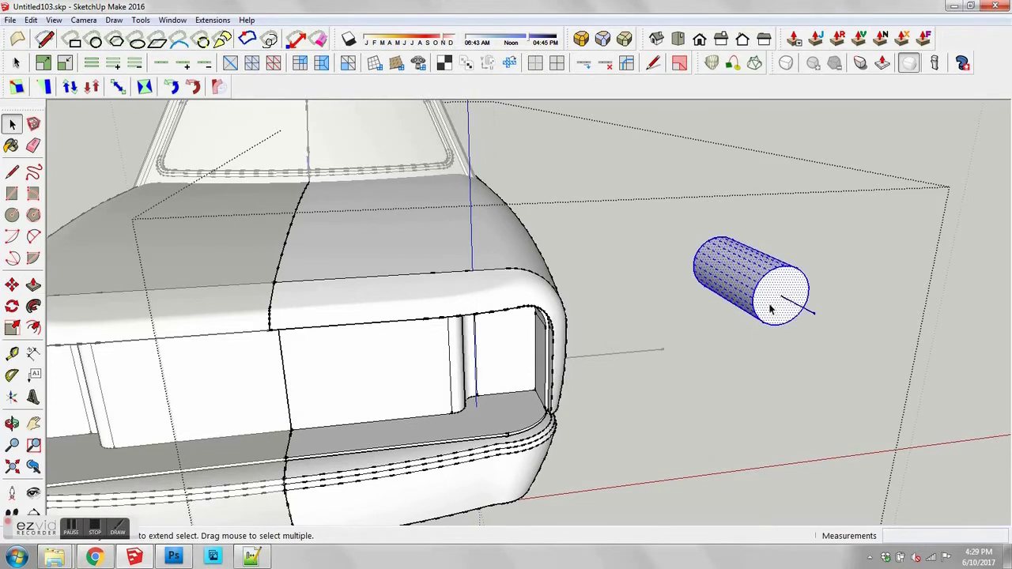
right_click(770, 308)
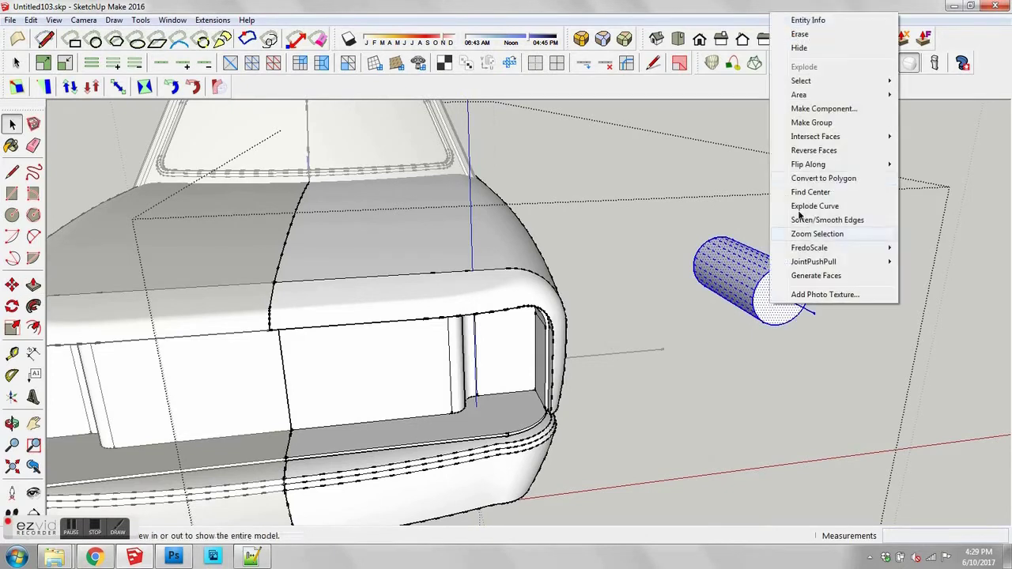
click(811, 123)
right_click(754, 294)
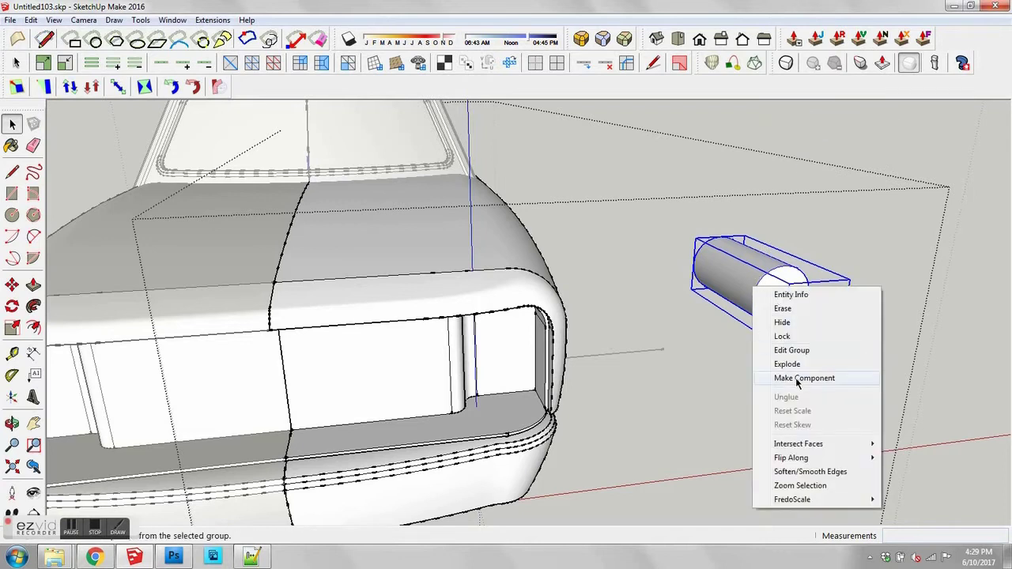
click(796, 383)
Step: Copy the cylinder component about 508 mm straight down to make a stacked pair
click(774, 304)
key(m)
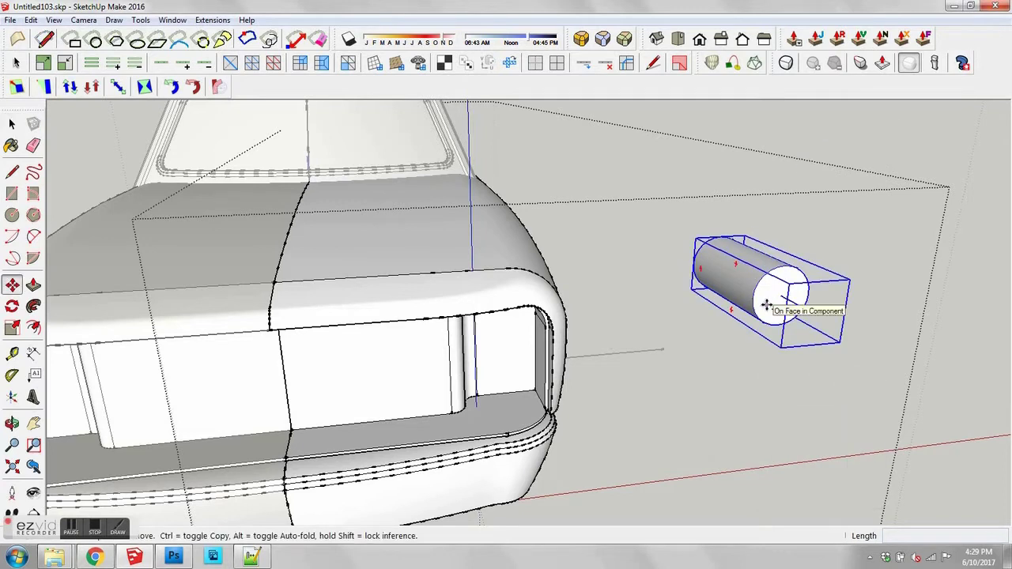
click(767, 305)
key(ctrl)
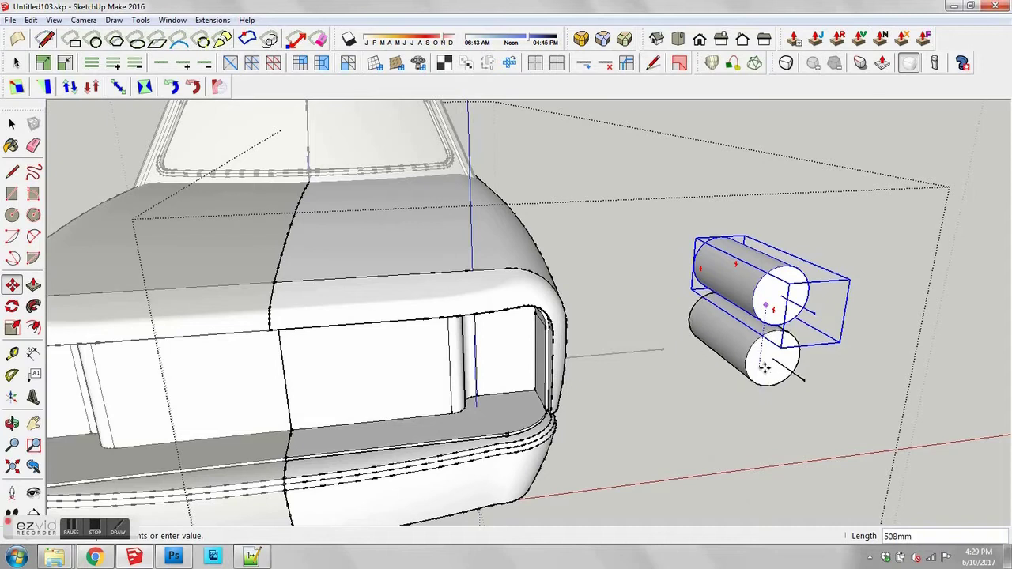
click(765, 367)
key(space)
Step: Move both stacked cylinders together from the empty space to the front of the car's outer headlight section
shift+click(775, 309)
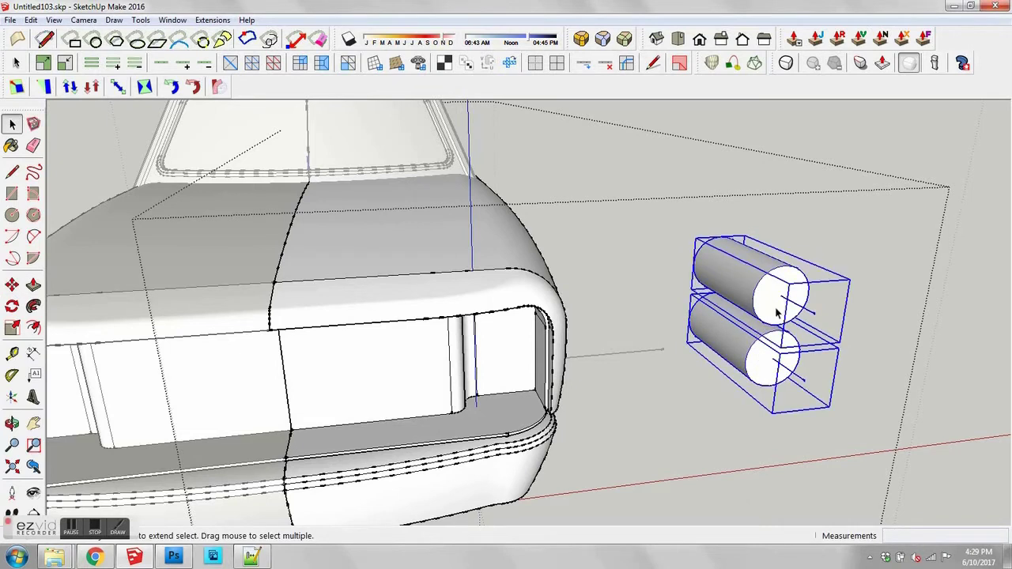
key(m)
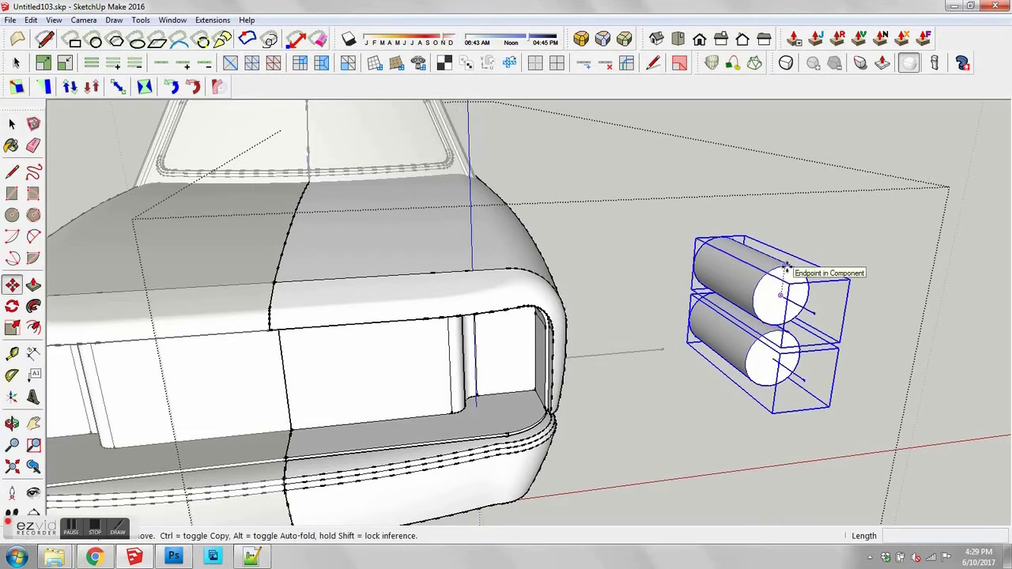
click(787, 266)
click(501, 302)
middle_drag(501, 302, 487, 206)
click(500, 397)
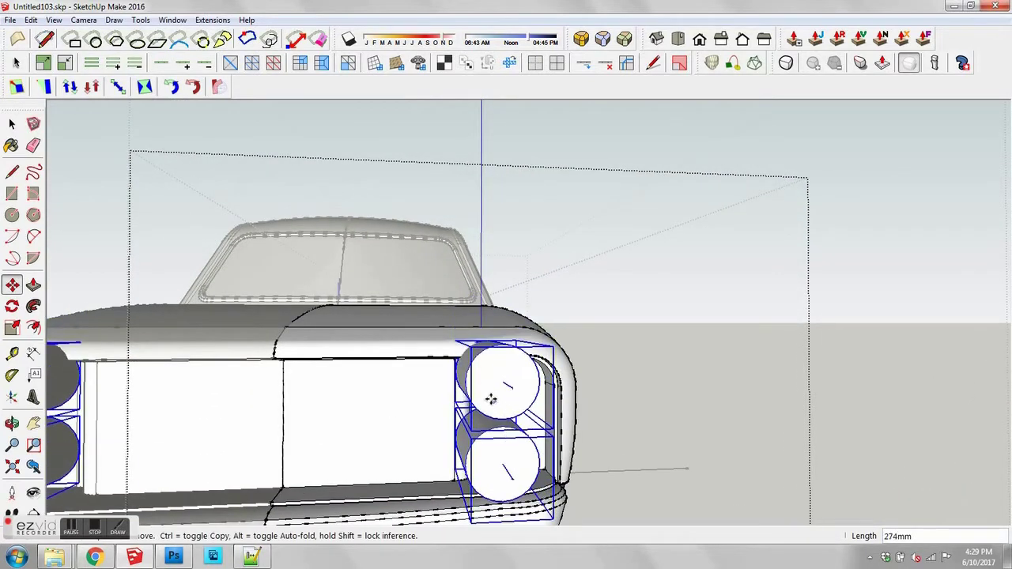
Step: Slide both cylinders back into the headlight recess and align their height with the opening
middle_drag(513, 388, 711, 388)
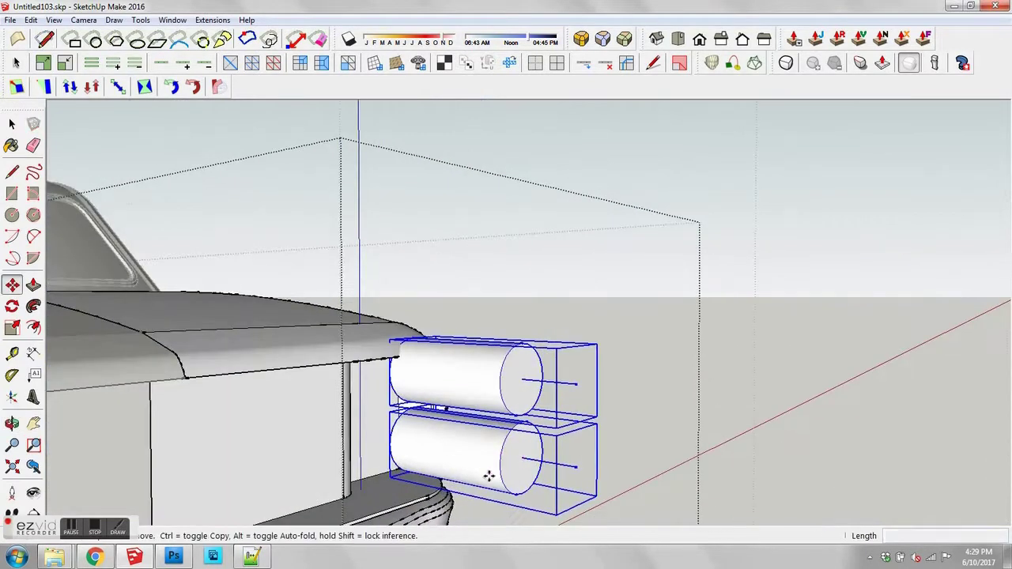
click(375, 450)
middle_drag(375, 450, 338, 340)
click(422, 436)
click(422, 454)
middle_drag(422, 453, 393, 452)
key(space)
scroll(492, 421, down, 1)
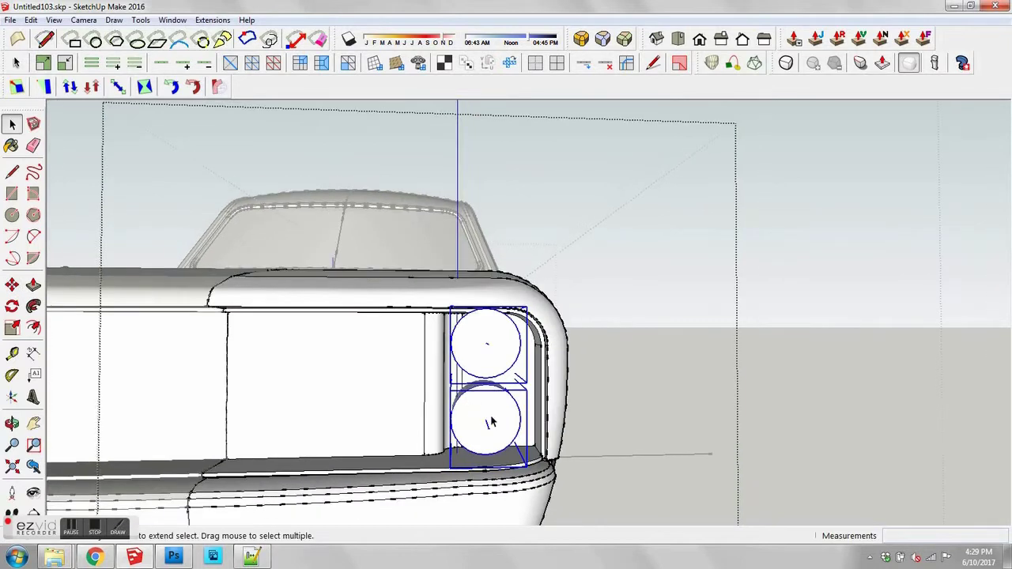
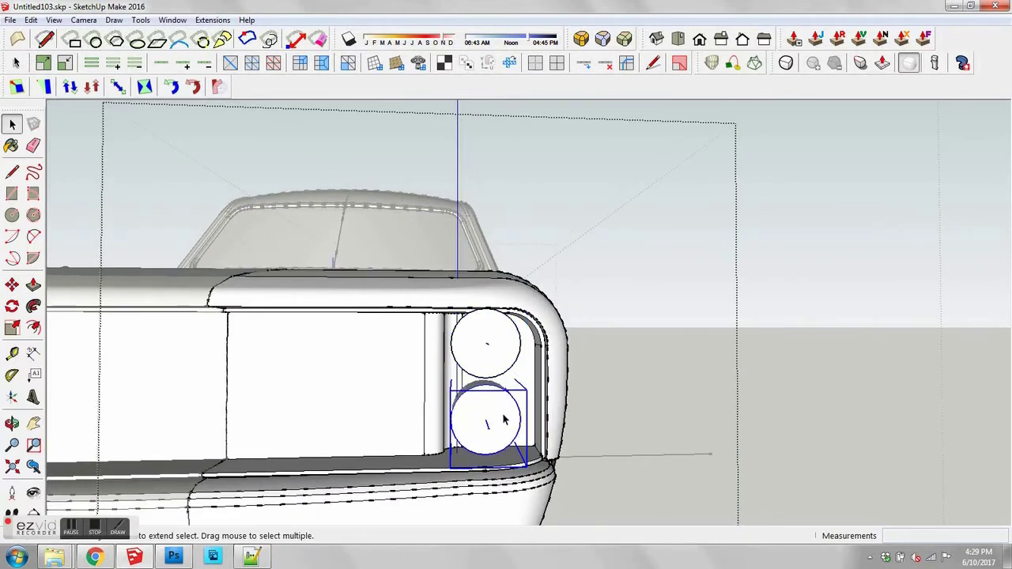
Step: Copy the lower headlight cylinder sideways into the empty space beside the car
key(m)
click(502, 412)
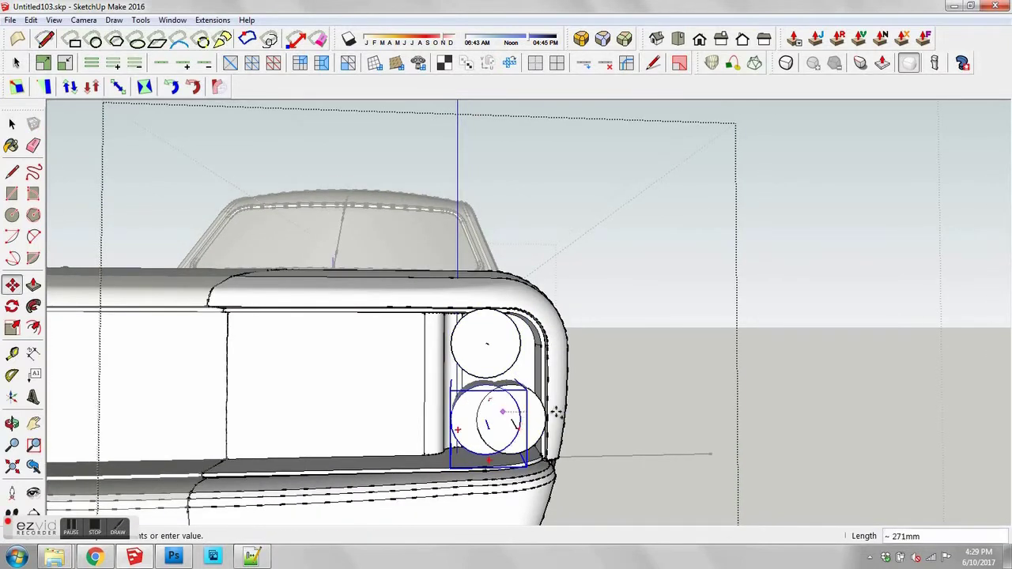
click(675, 417)
key(space)
Step: Edit the loose cylinder component and scale all its geometry uniformly to 0.90
double_click(684, 417)
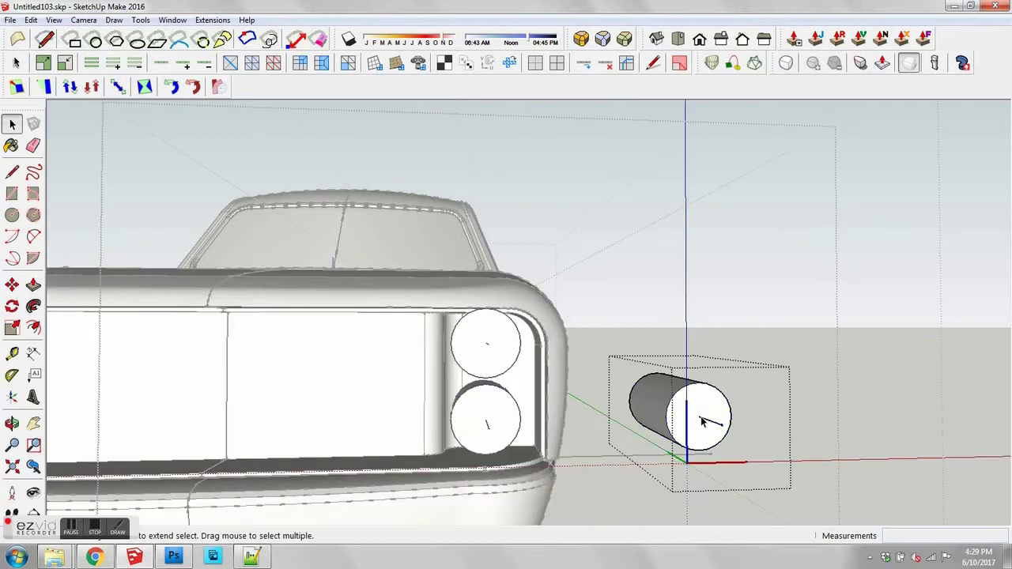
click(699, 410)
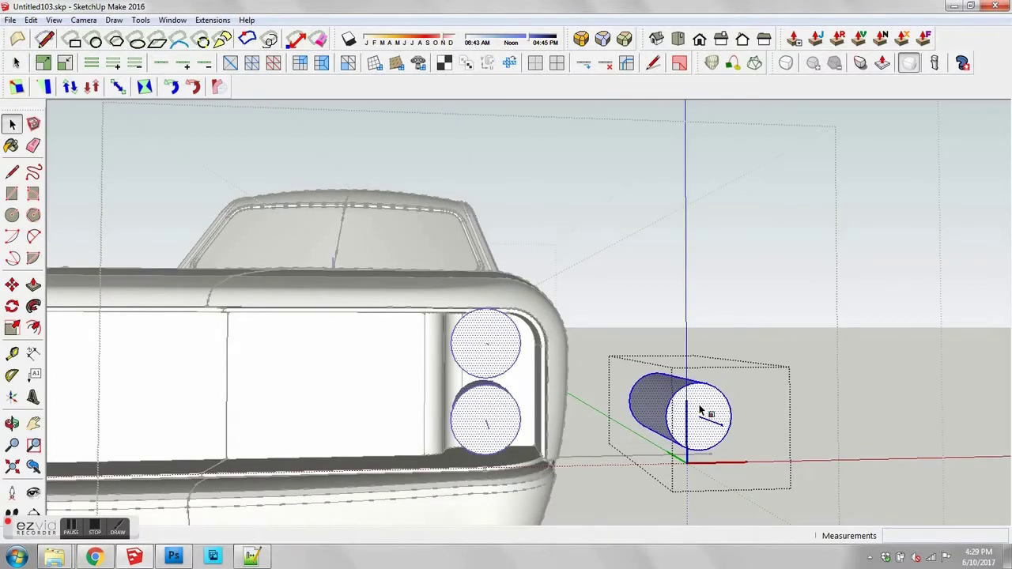
key(s)
drag(757, 387, 749, 390)
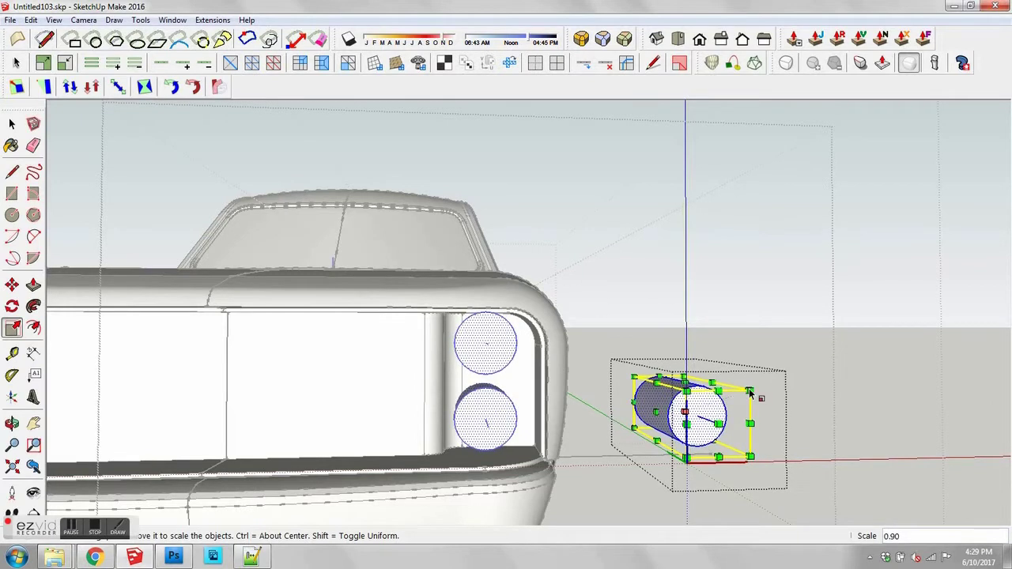
key(space)
click(497, 384)
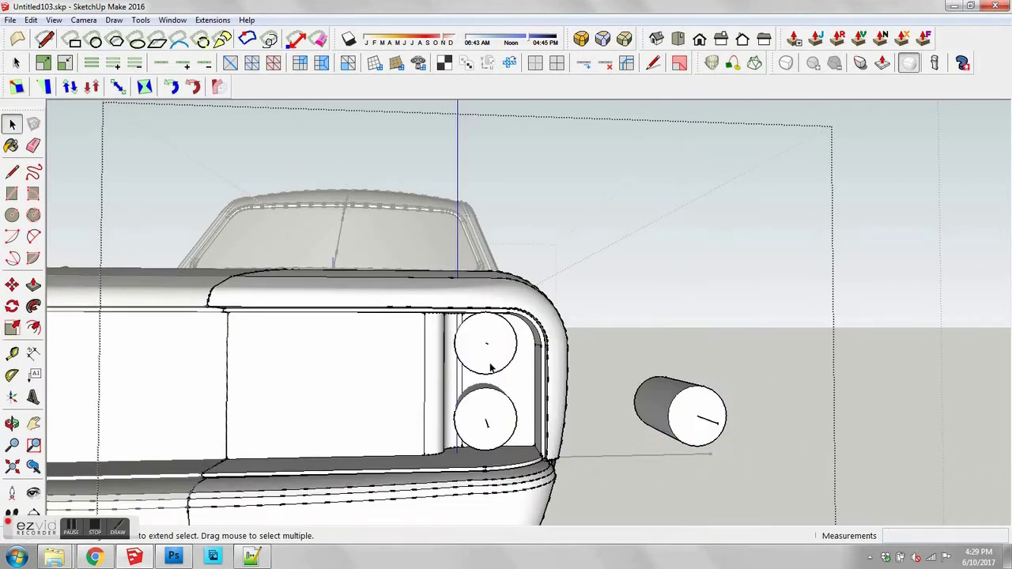
Step: Move the upper headlight cylinder down closer to the lower one inside the recess
scroll(470, 360, up, 2)
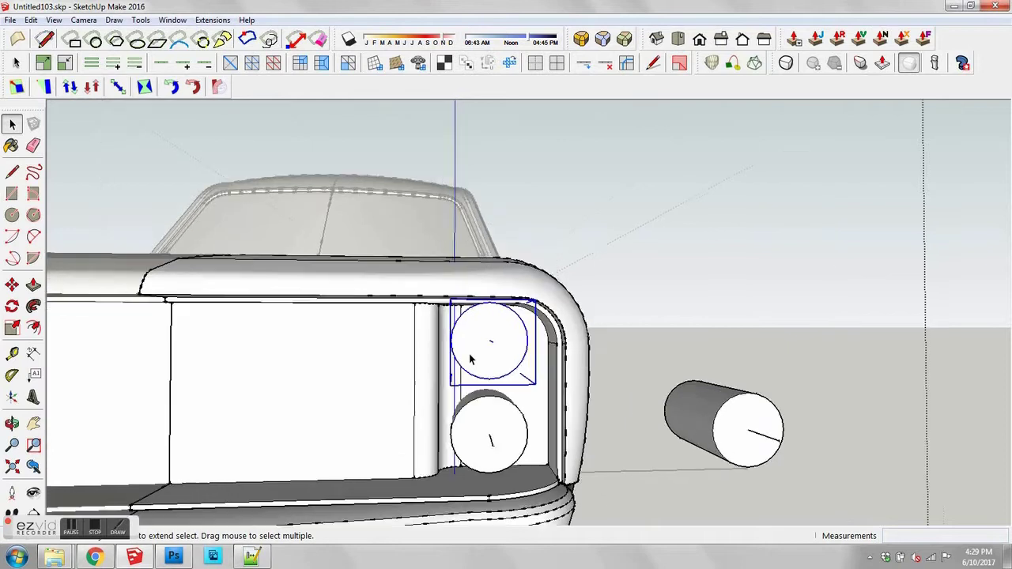
middle_drag(474, 356, 443, 350)
key(m)
click(515, 336)
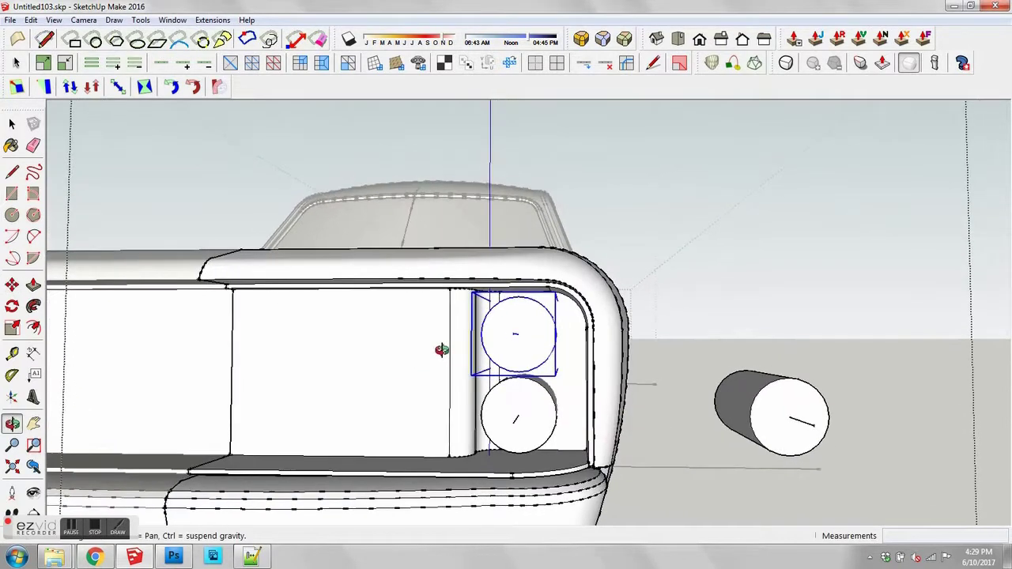
scroll(526, 440, up, 2)
key(space)
Step: Adjust the position of both headlight cylinders within the outer section of the recess
click(528, 442)
scroll(528, 442, up, 3)
scroll(542, 407, down, 1)
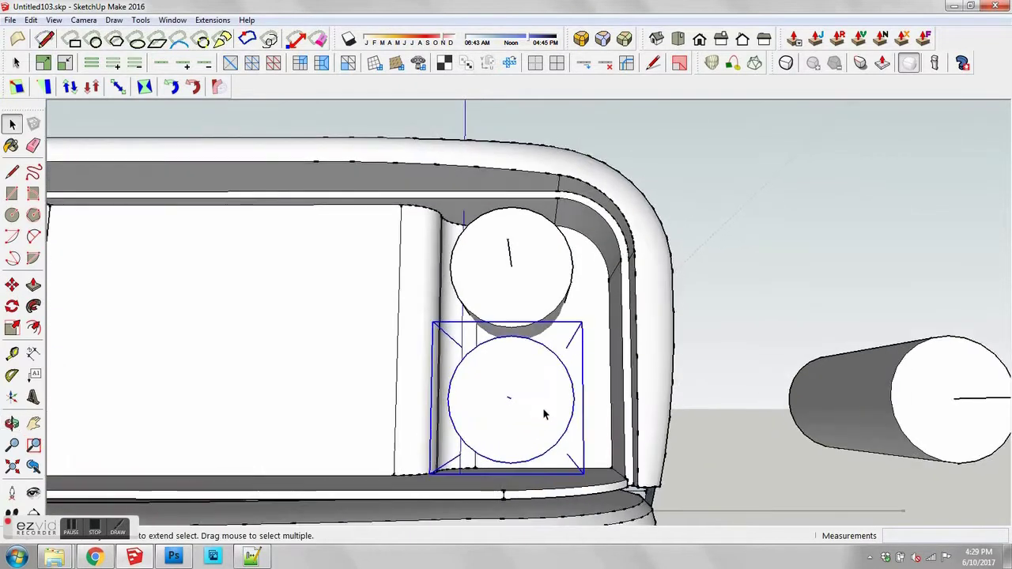
mouse_move(542, 407)
middle_down()
mouse_move(548, 395)
mouse_move(475, 412)
mouse_move(543, 424)
mouse_move(550, 396)
middle_up()
scroll(475, 412, down, 2)
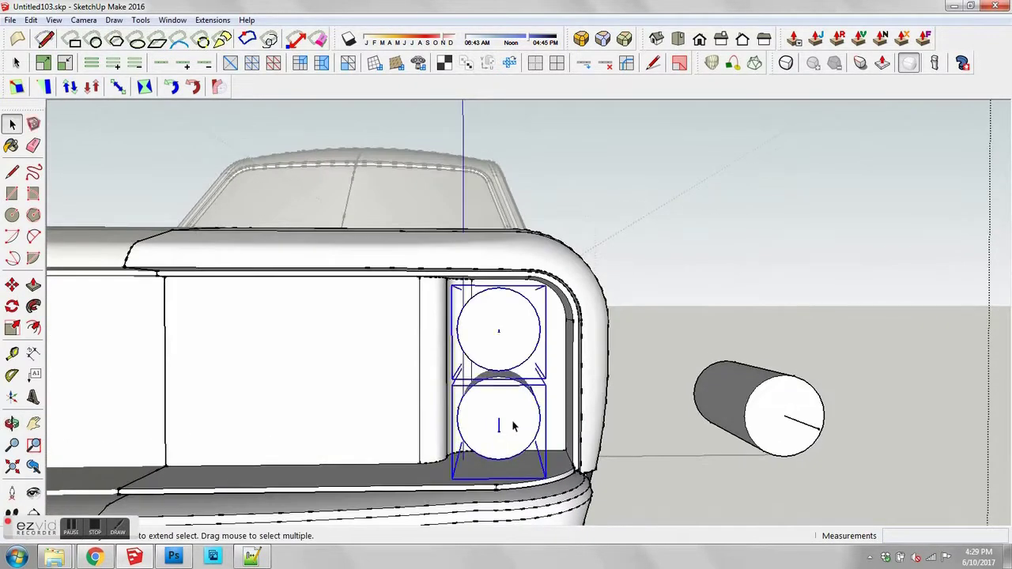
key(m)
middle_drag(515, 404, 547, 433)
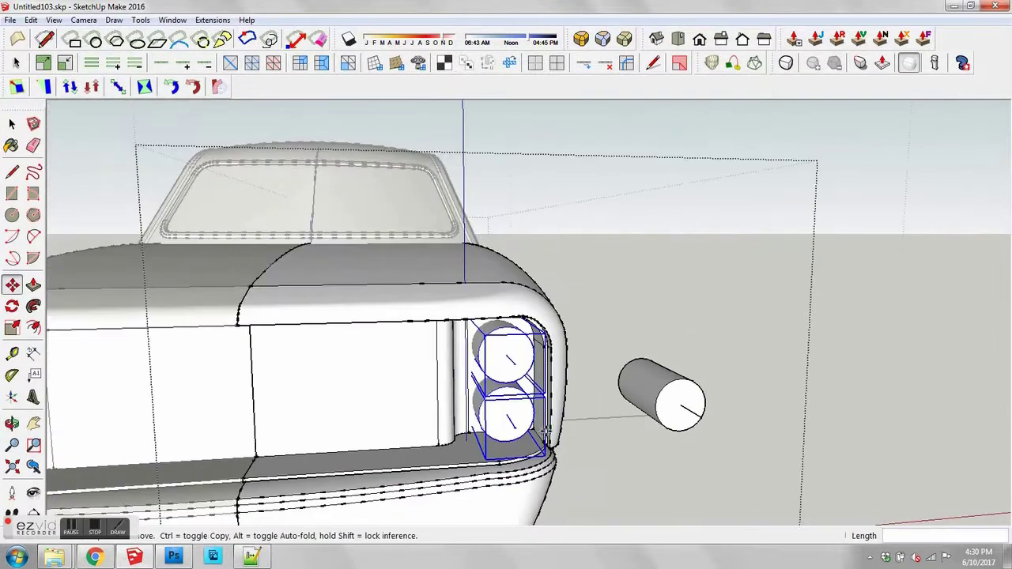
Step: Inside the loose cylinder component, copy the front circle edge back along the cylinder to divide its side surface
key(space)
click(646, 411)
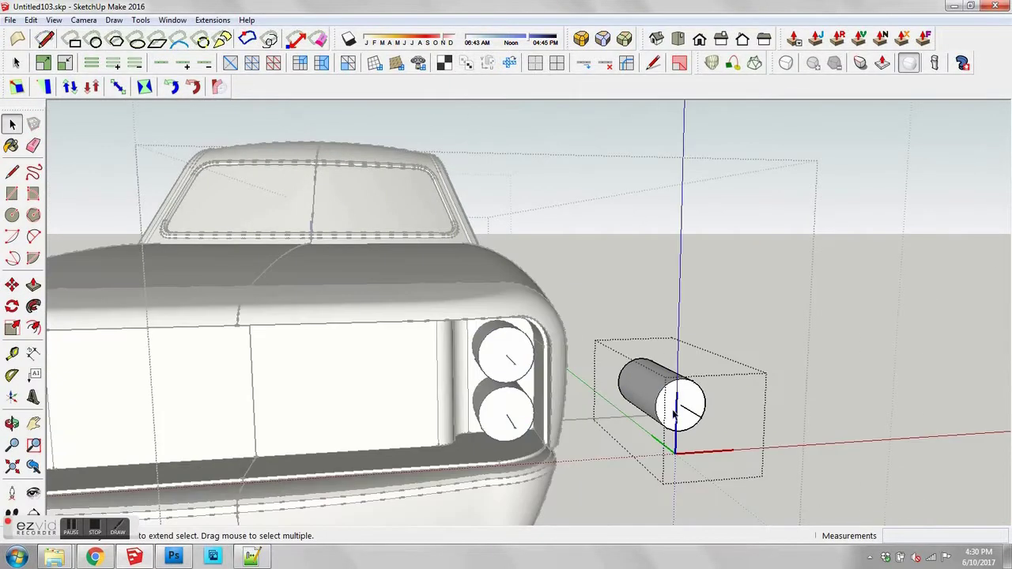
mouse_move(673, 413)
middle_down()
mouse_move(757, 390)
mouse_move(772, 402)
mouse_move(738, 402)
mouse_move(745, 419)
mouse_move(763, 426)
mouse_move(687, 405)
middle_up()
key(m)
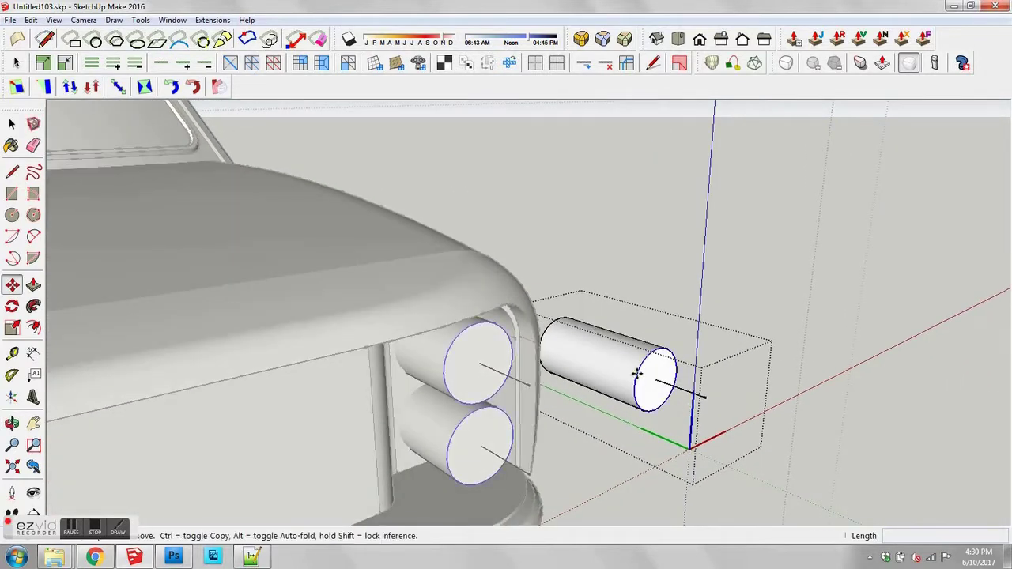
click(639, 371)
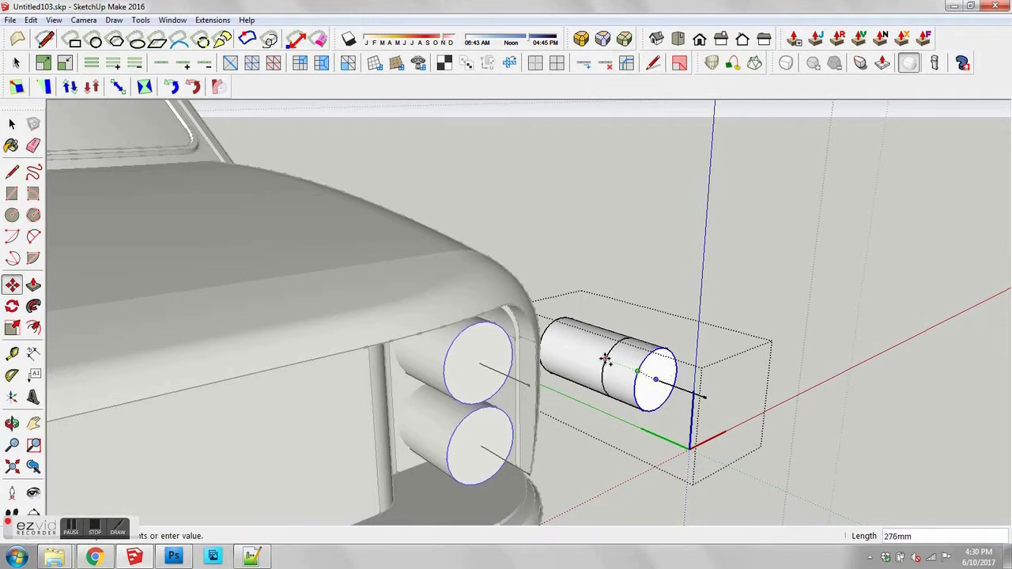
key(space)
Step: Try to offset the rear side surface of the loose cylinder with Joint Push Pull
click(589, 358)
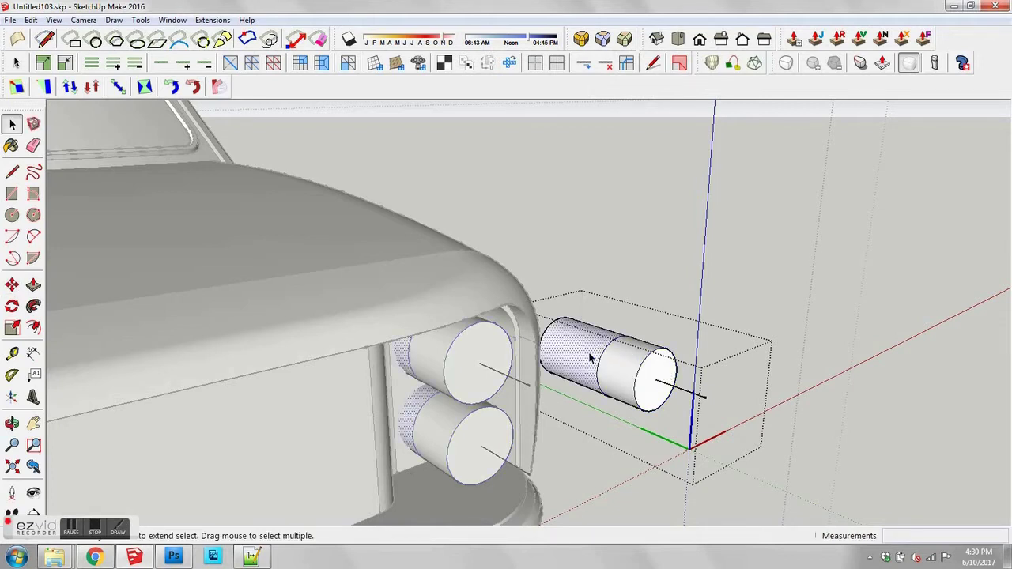
click(806, 60)
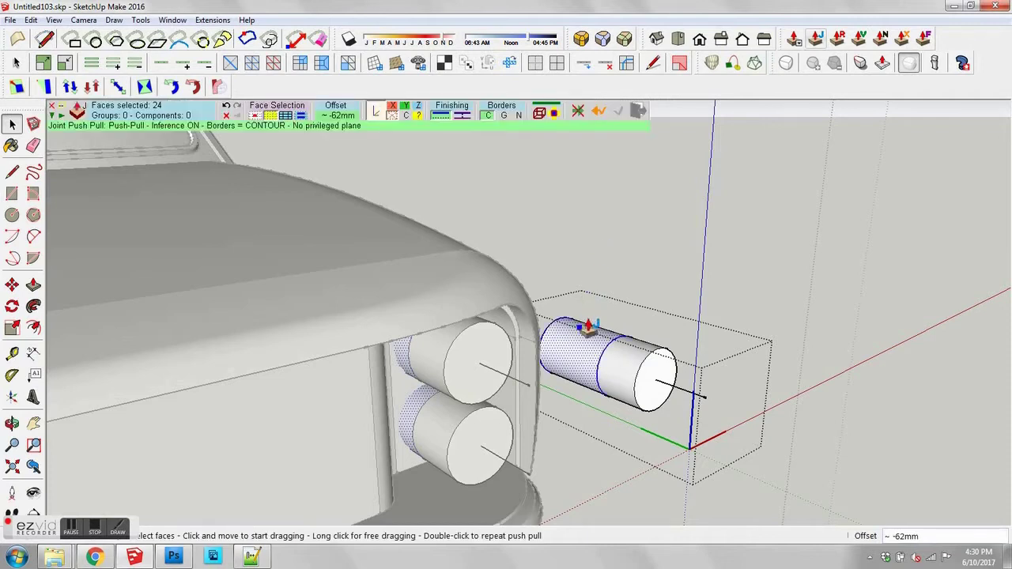
drag(592, 327, 594, 329)
mouse_move(589, 367)
middle_down()
mouse_move(577, 382)
mouse_move(485, 321)
mouse_move(453, 319)
mouse_move(461, 305)
mouse_move(592, 373)
middle_up()
key(ctrl+z)
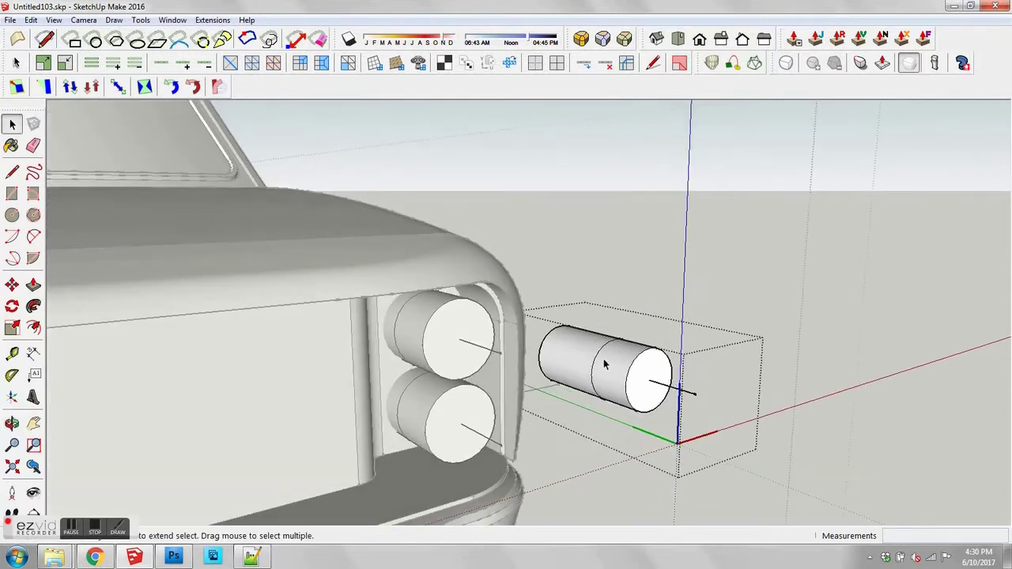
Step: Thicken the rear side surface of the loose cylinder outward by about 18 mm with Joint Push Pull
scroll(602, 359, up, 3)
click(593, 346)
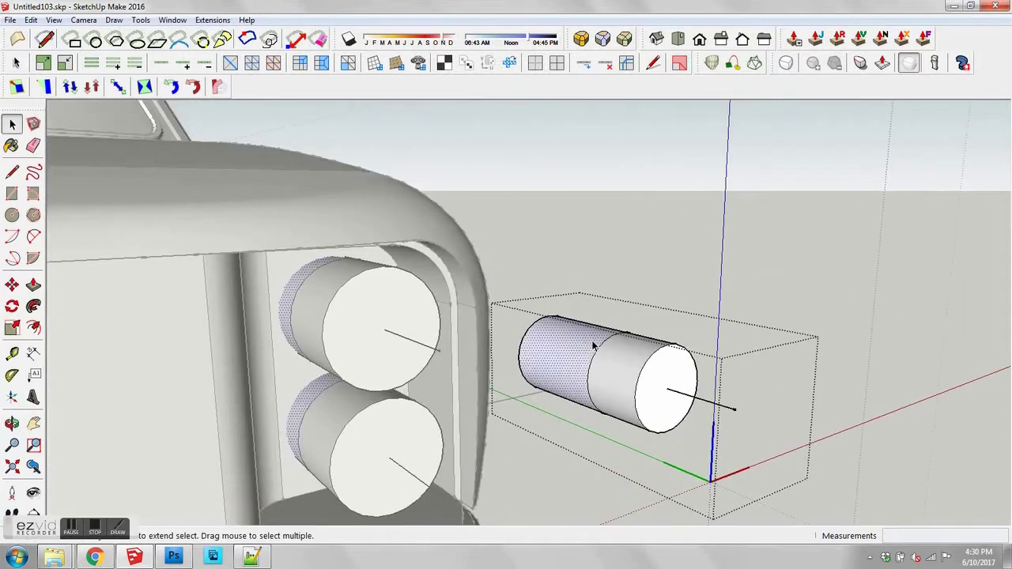
click(816, 39)
scroll(601, 353, up, 5)
scroll(597, 364, down, 5)
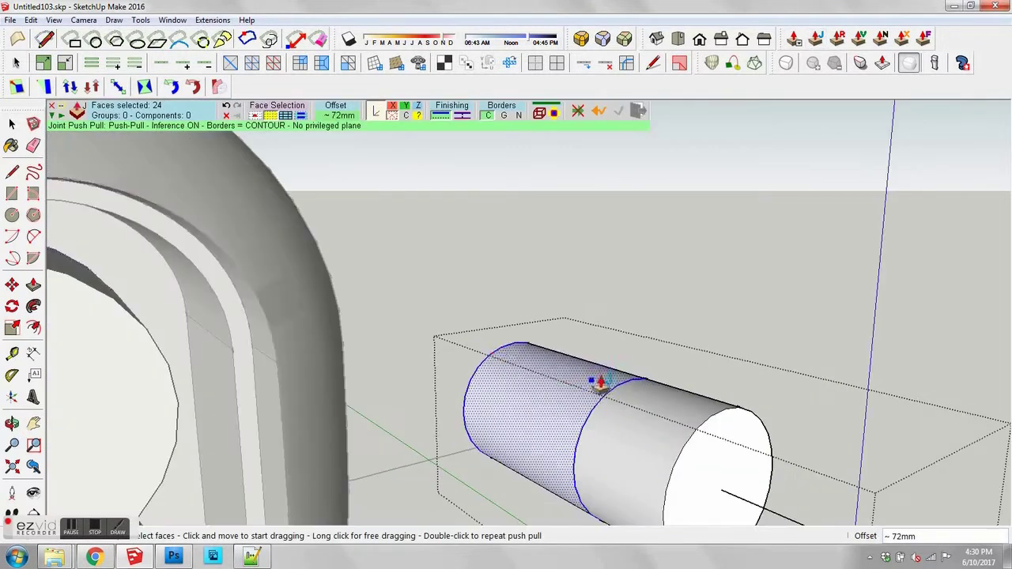
drag(600, 382, 598, 383)
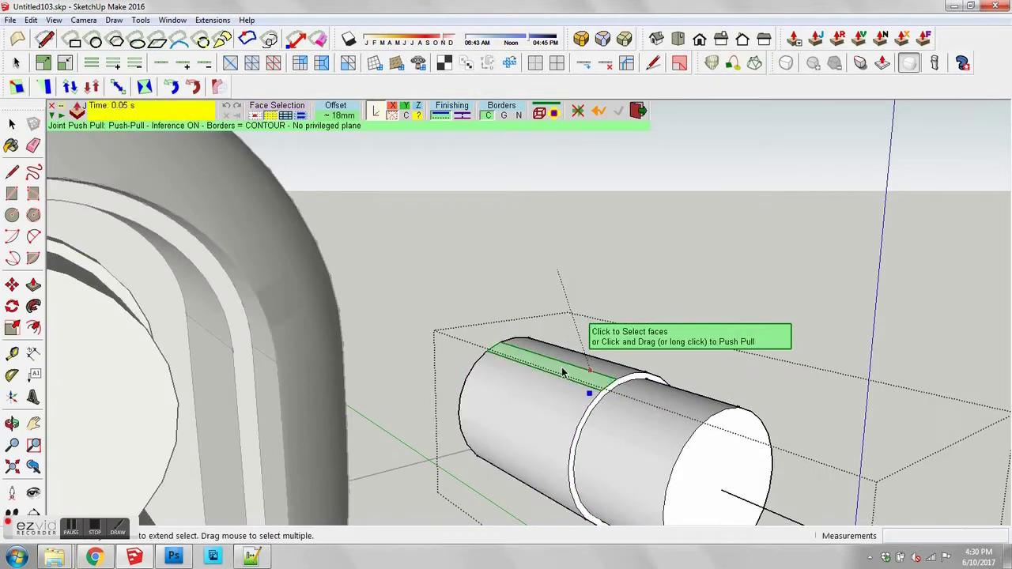
key(space)
Step: Leave the component and move the upper headlight cylinder up about 28 mm inside the recess
scroll(559, 368, down, 5)
middle_drag(557, 367, 465, 311)
click(494, 341)
click(398, 350)
scroll(398, 349, up, 4)
mouse_move(399, 349)
middle_down()
mouse_move(387, 329)
mouse_move(321, 302)
mouse_move(405, 358)
middle_up()
scroll(400, 360, up, 1)
key(m)
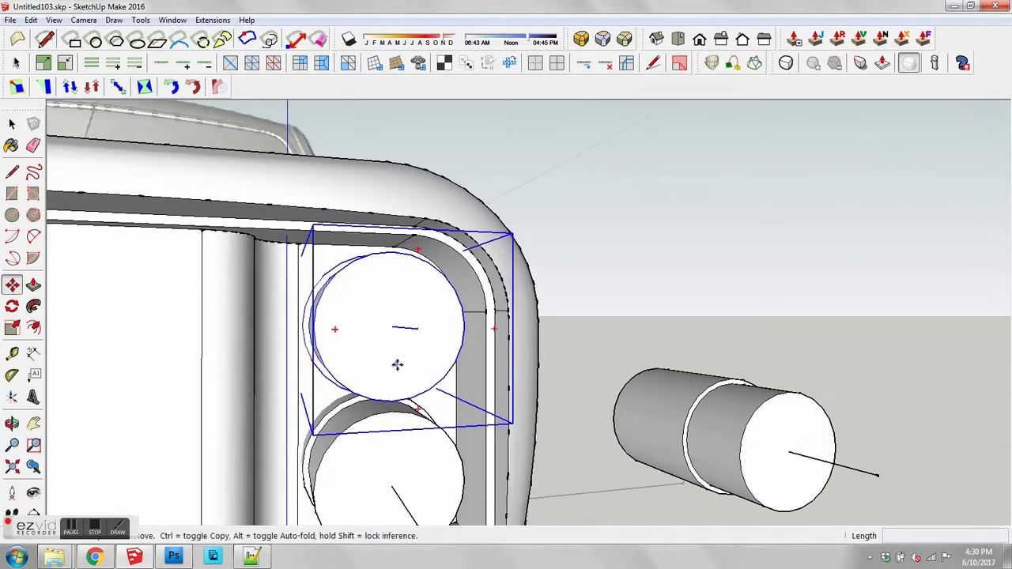
click(397, 361)
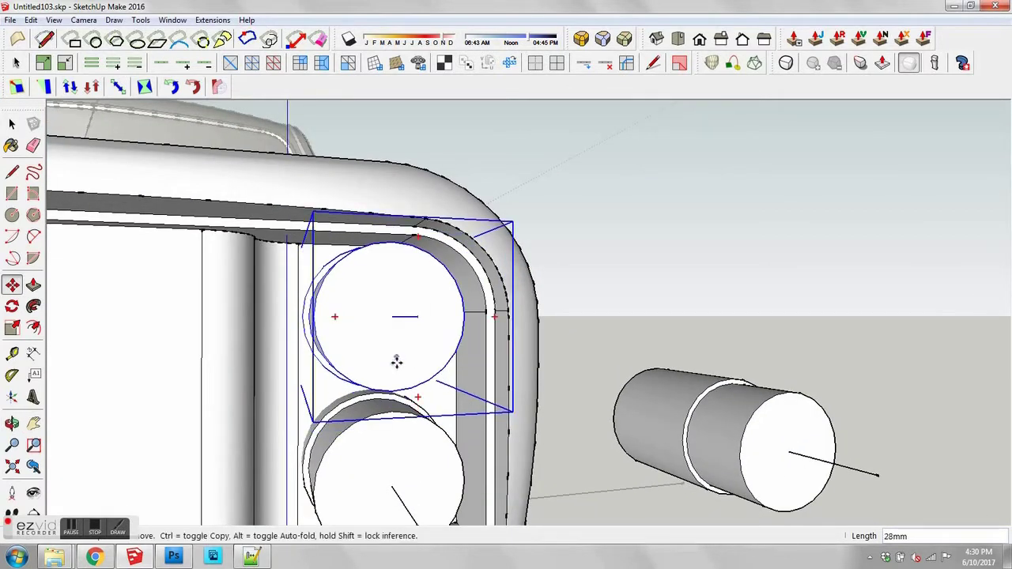
Step: Move the lower headlight cylinder about 13 mm inside the grille recess
middle_drag(395, 361, 403, 424)
scroll(408, 420, up, 5)
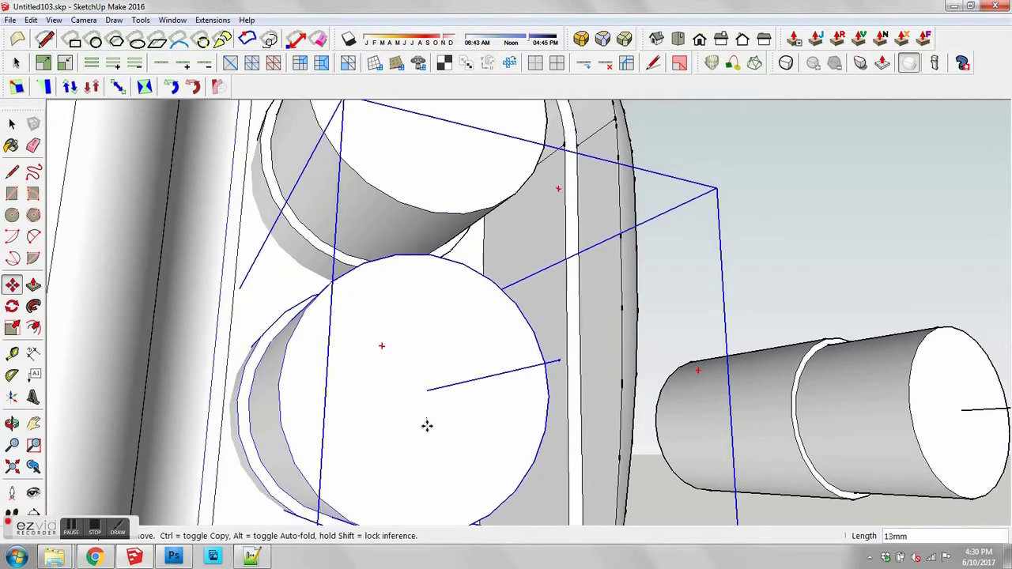
scroll(426, 425, down, 3)
key(space)
Step: Open the loose cylinder component and push its front face back about 205 mm
middle_drag(503, 378, 604, 514)
scroll(648, 384, up, 2)
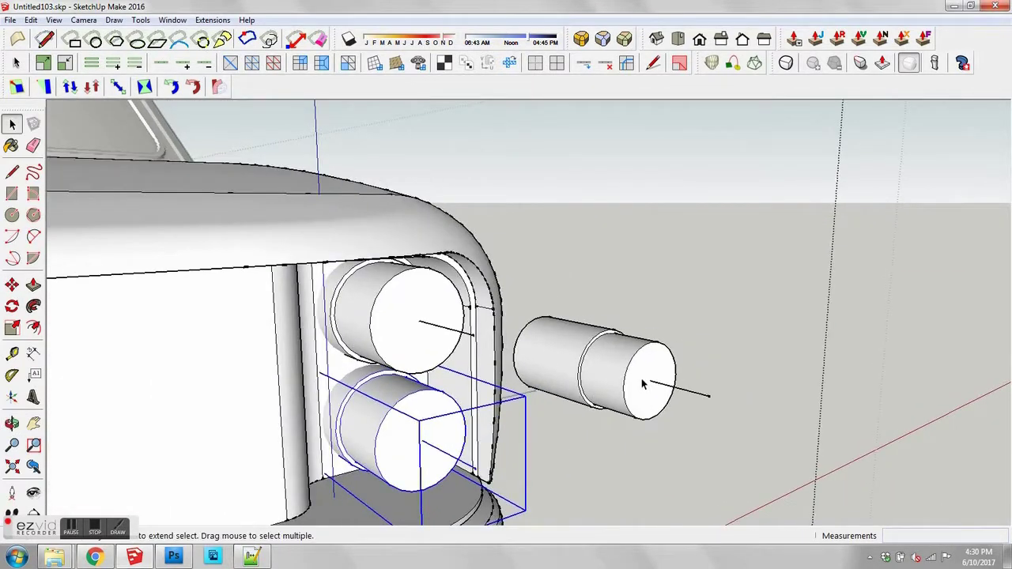
click(648, 387)
scroll(642, 410, up, 3)
scroll(643, 410, down, 5)
middle_drag(645, 414, 674, 426)
key(p)
drag(652, 417, 617, 408)
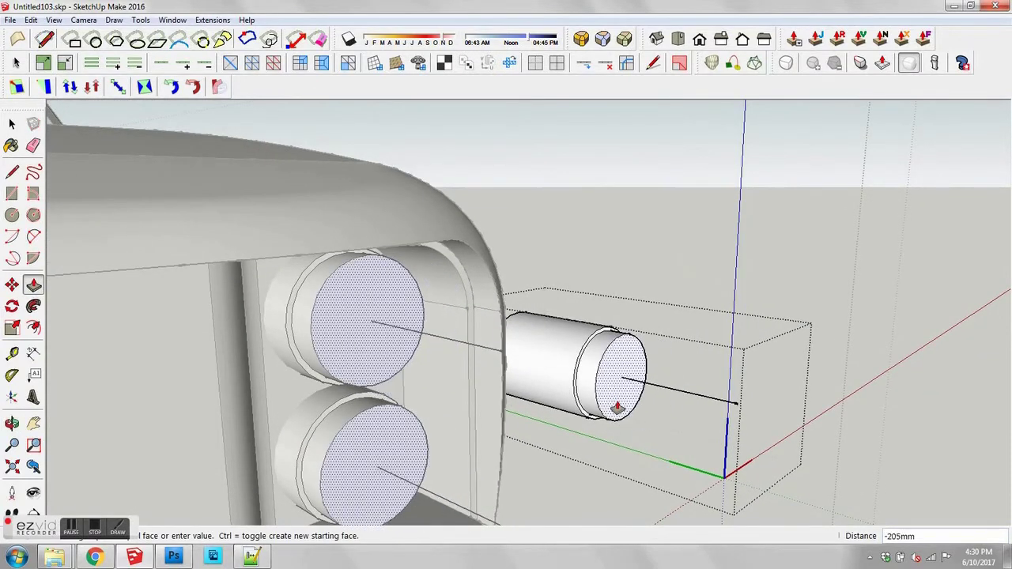
scroll(630, 373, up, 3)
Step: Draw a vertical rectangular face about 209 mm tall in front of the loose cylinder, from the circle's centre to its upper rim and out along the axis line
key(l)
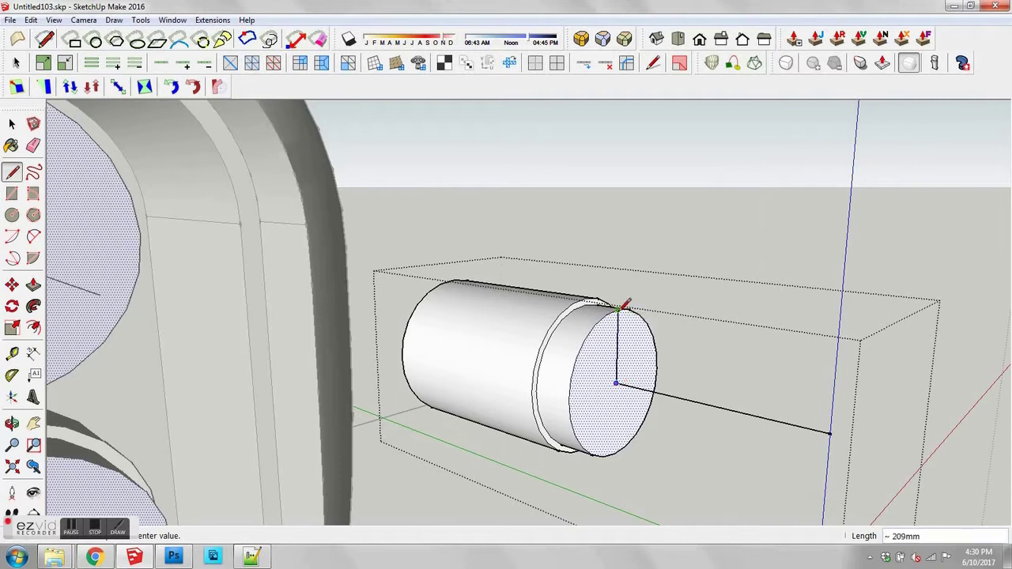
scroll(621, 307, up, 2)
scroll(673, 319, down, 1)
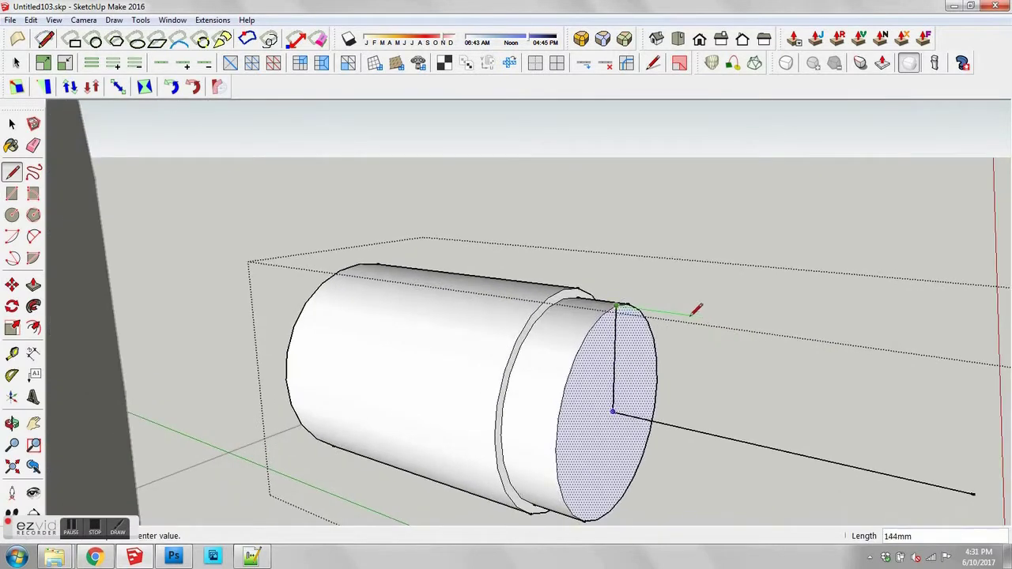
click(673, 424)
key(space)
scroll(654, 402, up, 2)
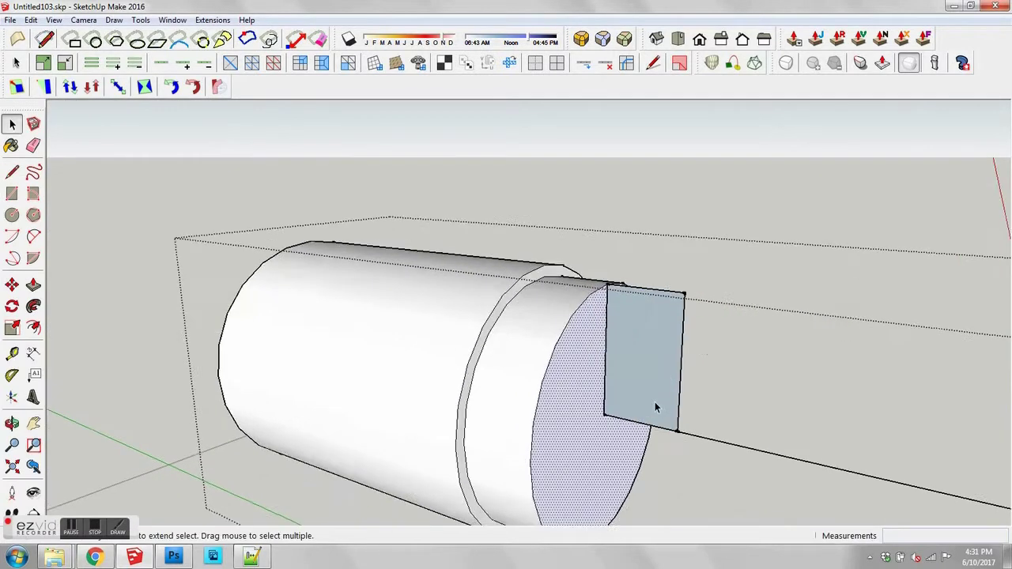
Step: Draw a short vertical line up from the axis and an arc from its end to the cylinder's upper rim as a dome profile
key(l)
click(672, 433)
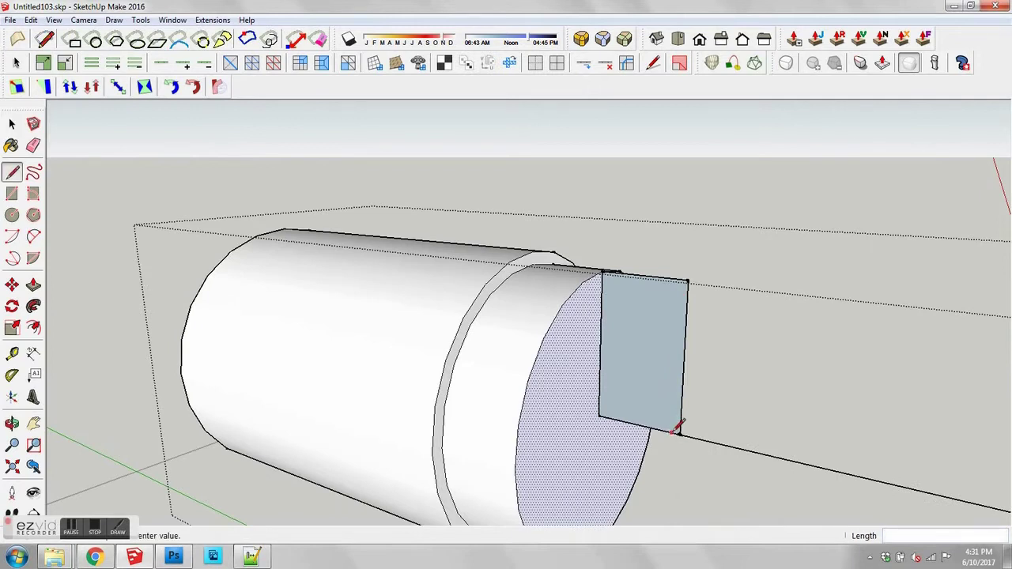
click(673, 392)
key(a)
click(673, 392)
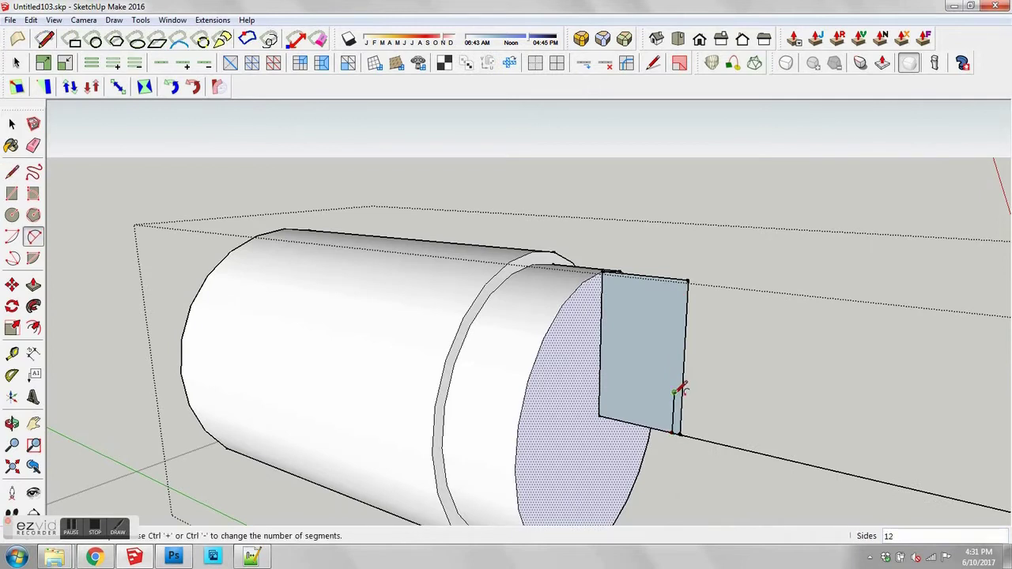
click(612, 271)
click(640, 293)
Step: Erase the rectangle's outer corner edges so only the quarter-dome profile remains
key(space)
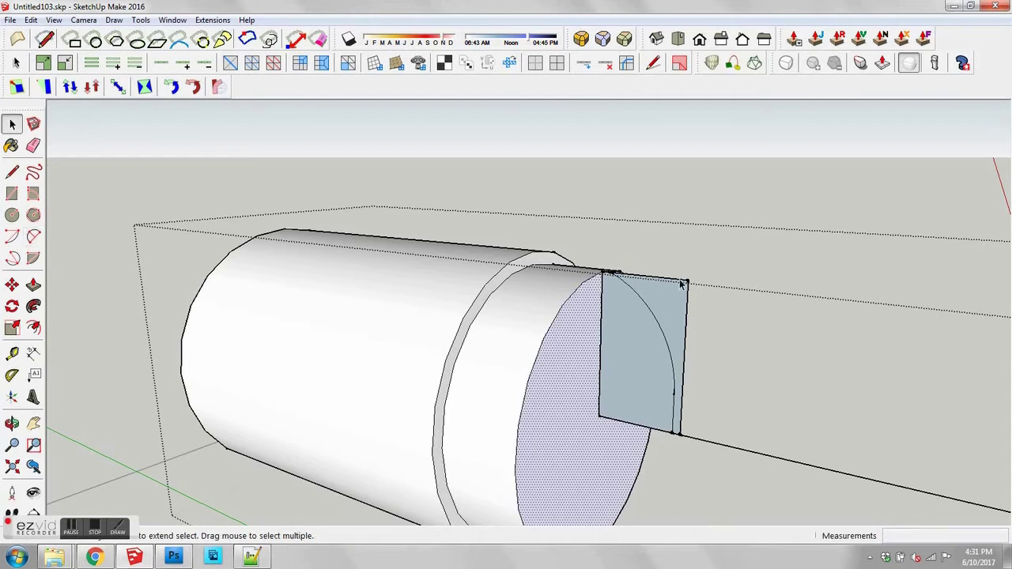
key(e)
drag(690, 280, 682, 294)
mouse_move(671, 392)
middle_down()
mouse_move(605, 380)
mouse_move(623, 325)
middle_up()
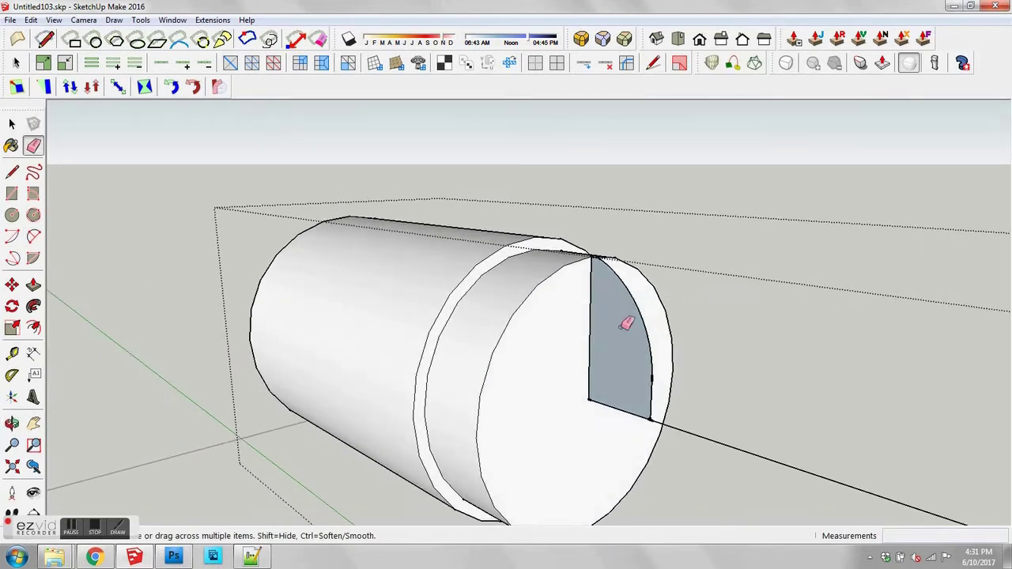
Step: Sweep the quarter-dome profile around the cylinder's front circle with Follow Me to form a domed lens
key(space)
click(522, 307)
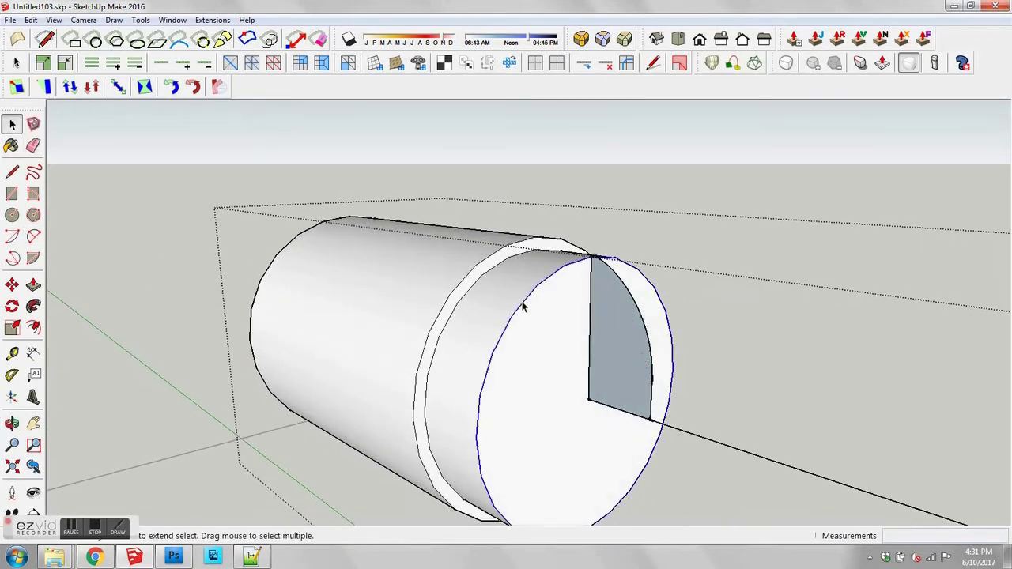
key(f)
click(617, 367)
key(space)
scroll(602, 389, down, 5)
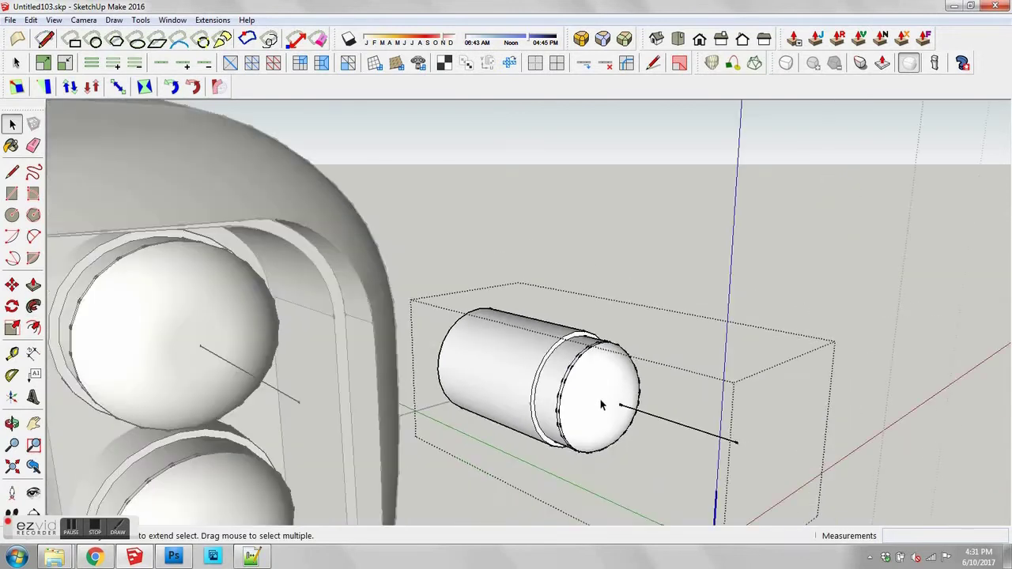
Step: Group the domed lens with its narrow rim surface and move the group forward, clear of the cylinder
middle_drag(601, 404, 593, 381)
scroll(587, 400, up, 6)
click(581, 378)
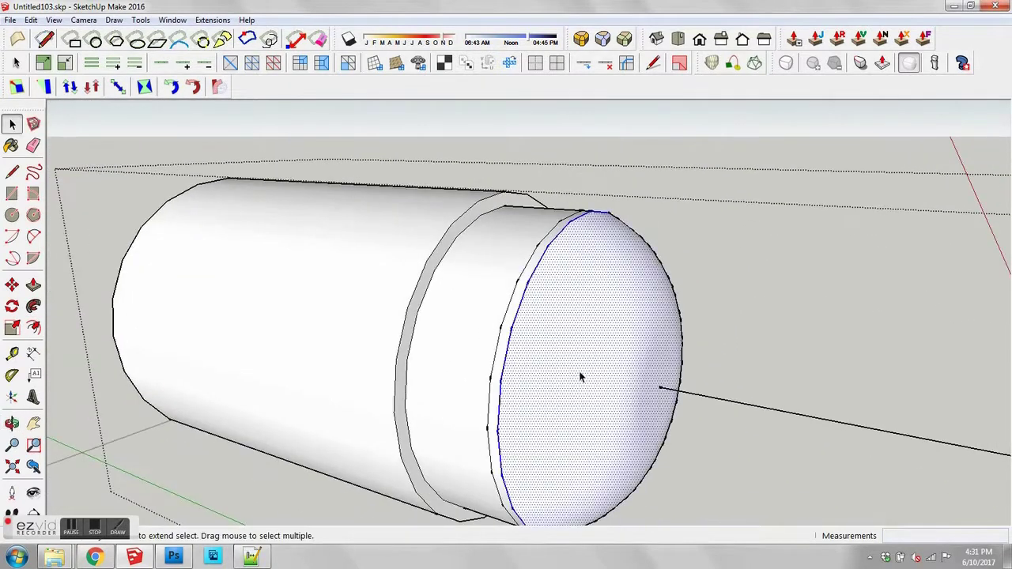
shift+click(506, 348)
right_click(537, 348)
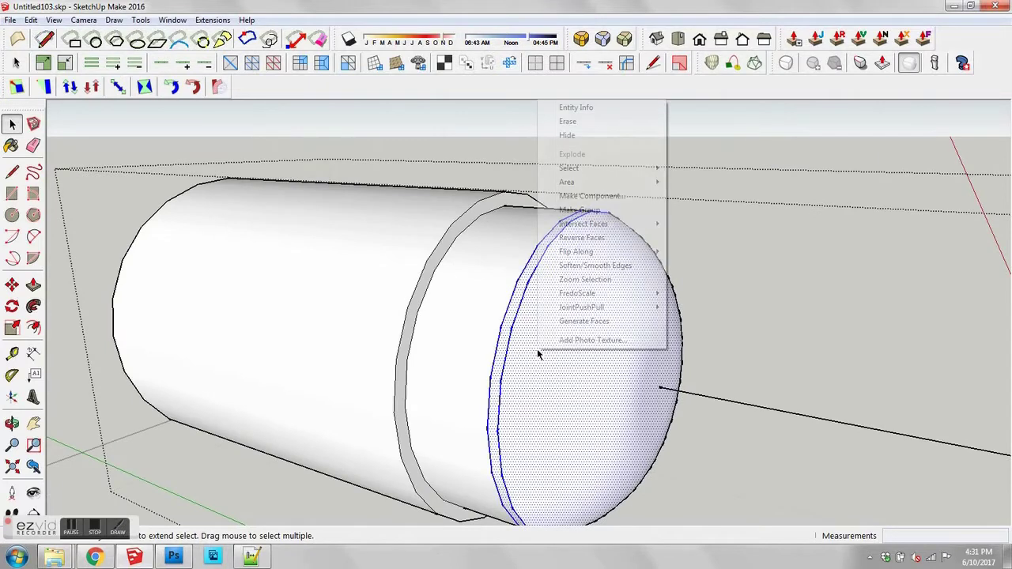
click(593, 214)
key(m)
click(696, 394)
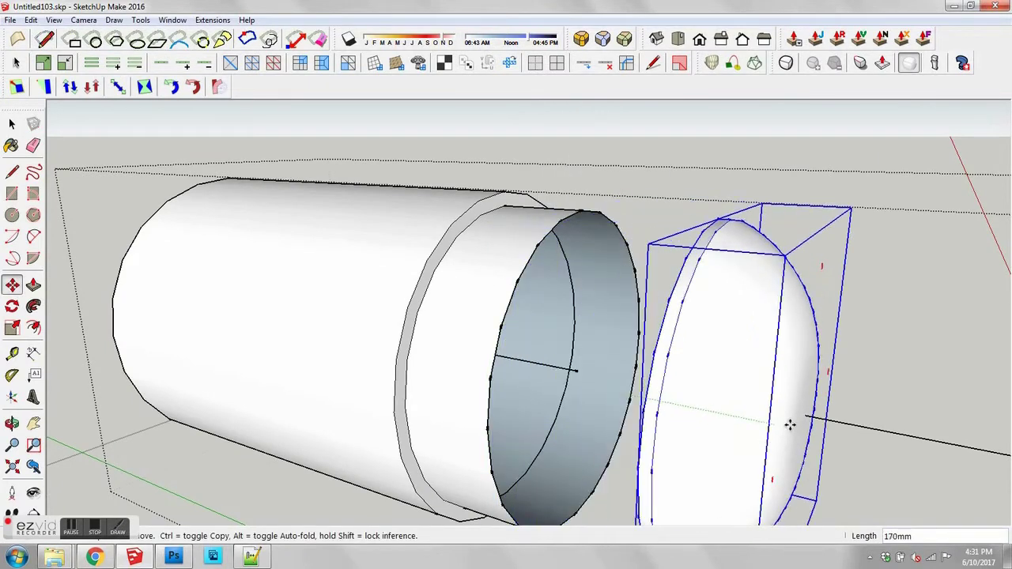
Step: Trace a segment of the cylinder's open front rim to close it with a face, and select that face
key(l)
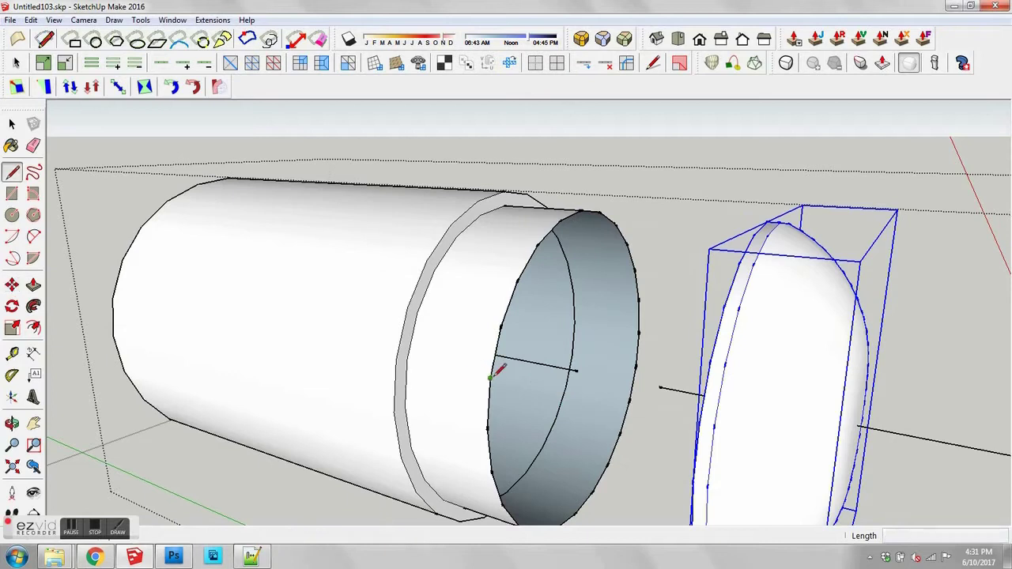
click(497, 346)
key(space)
click(545, 397)
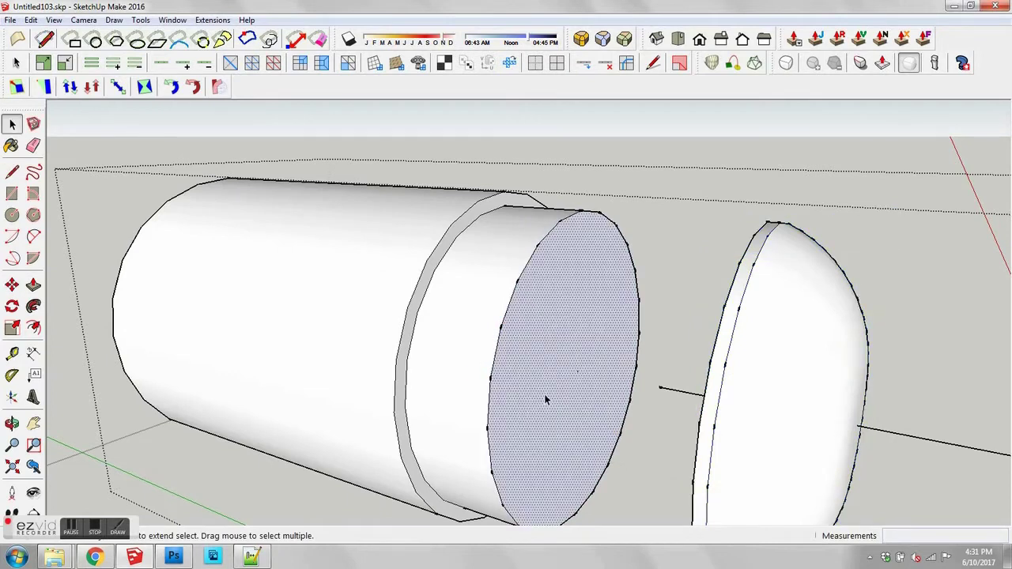
Step: Offset the front face's edge inward and move the inner circular face back about 38 mm to form a tapered recess
scroll(575, 351, down, 3)
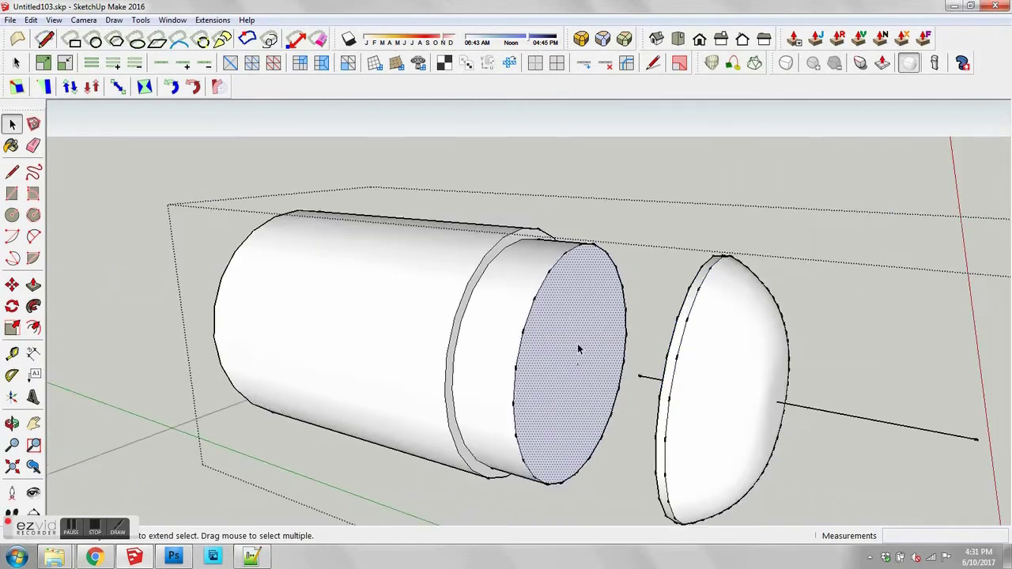
mouse_move(577, 343)
middle_down()
mouse_move(532, 340)
mouse_move(558, 345)
mouse_move(562, 330)
middle_up()
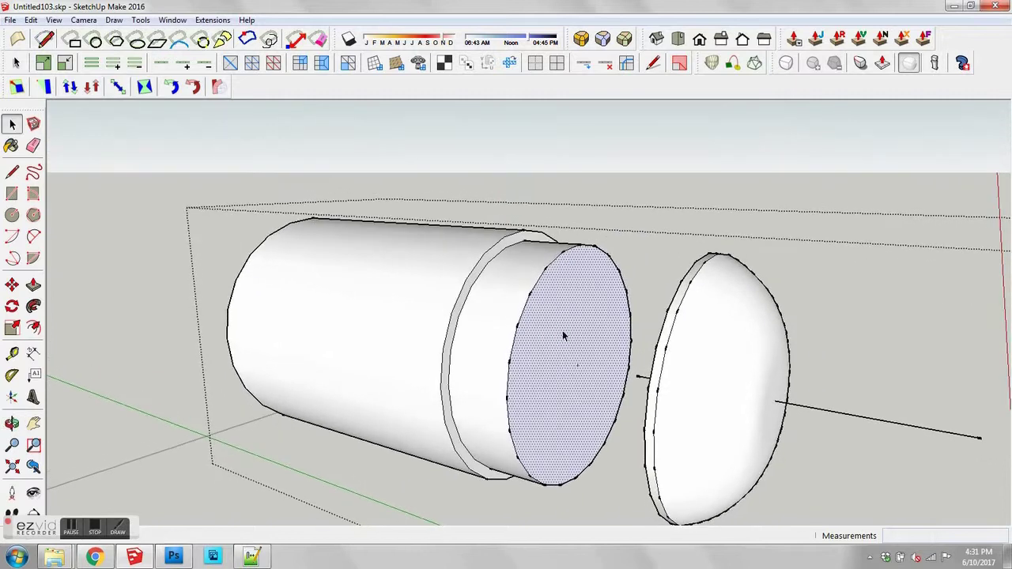
click(555, 286)
key(space)
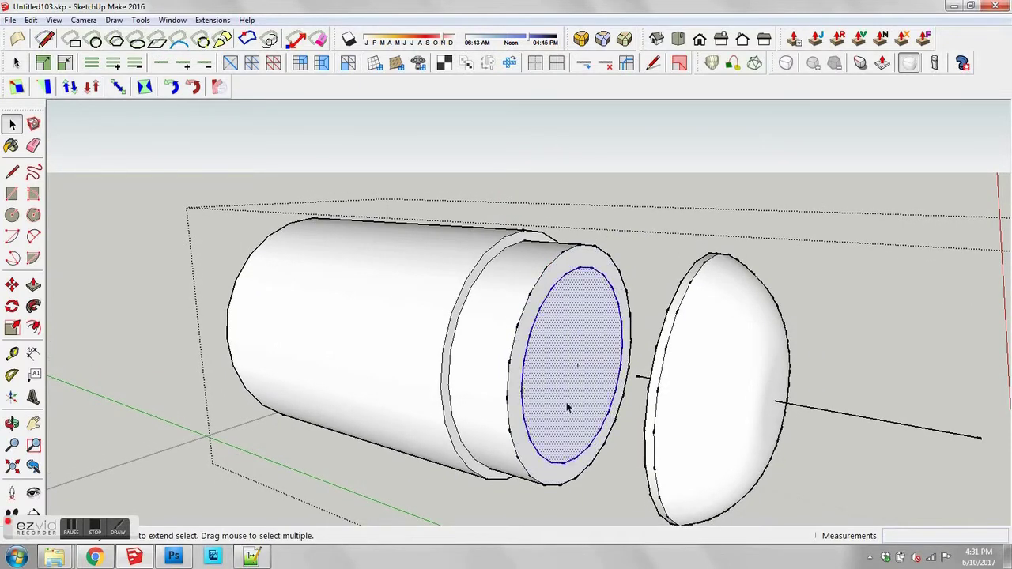
key(m)
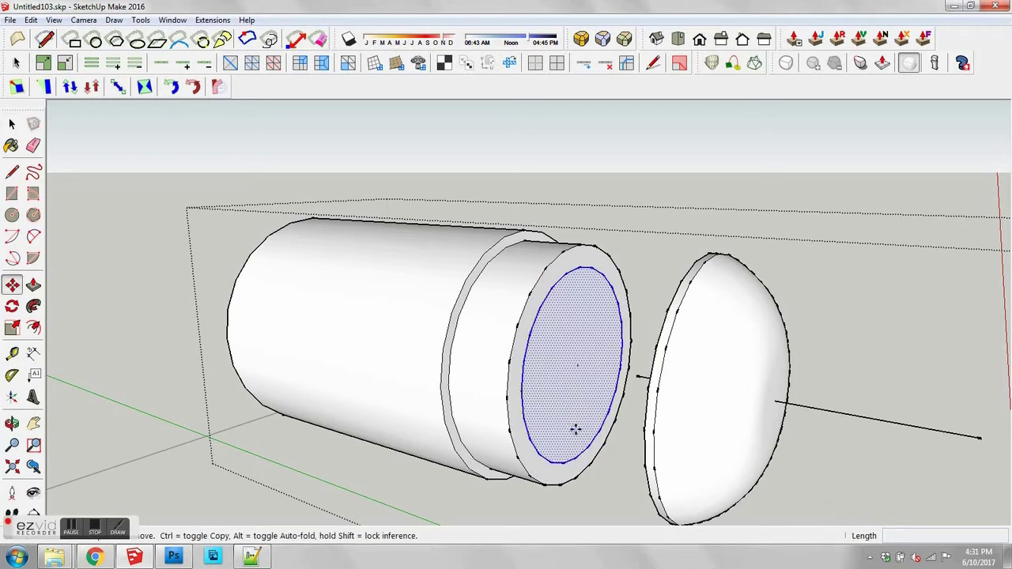
click(575, 429)
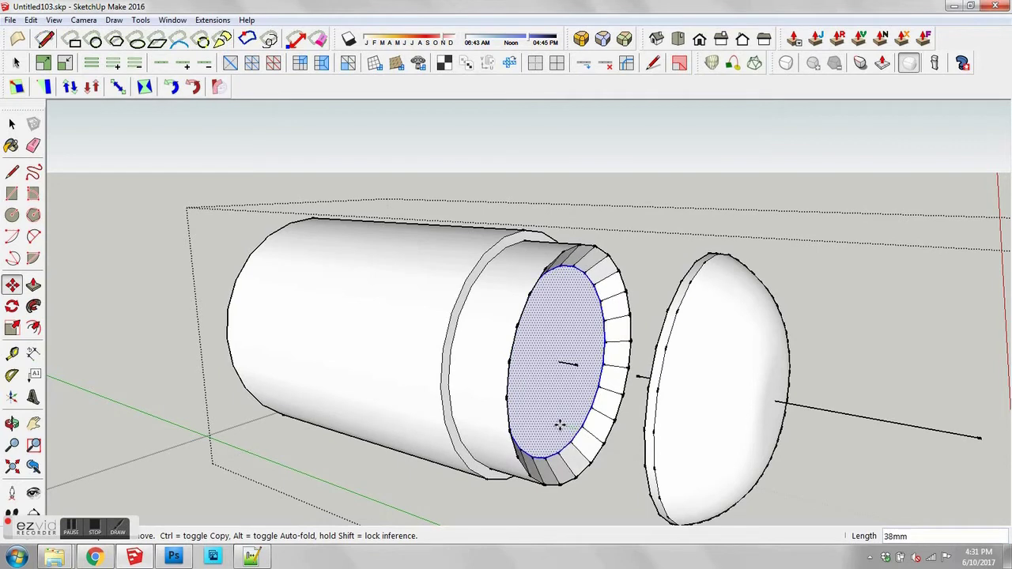
Step: Soften and smooth the 24 connecting edges of the tapered ring around the recessed face
middle_drag(556, 296, 530, 269)
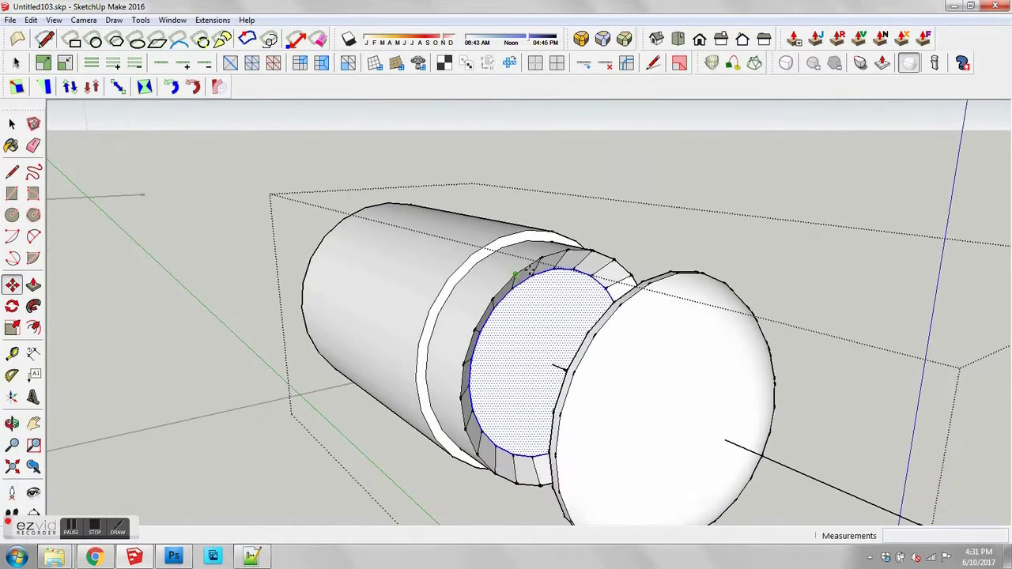
key(space)
click(536, 268)
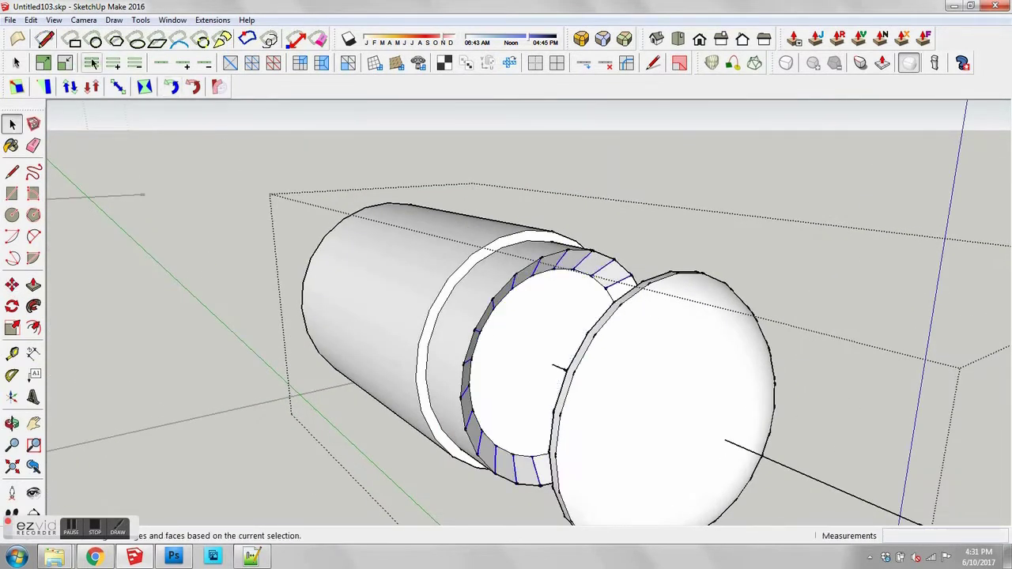
right_click(585, 264)
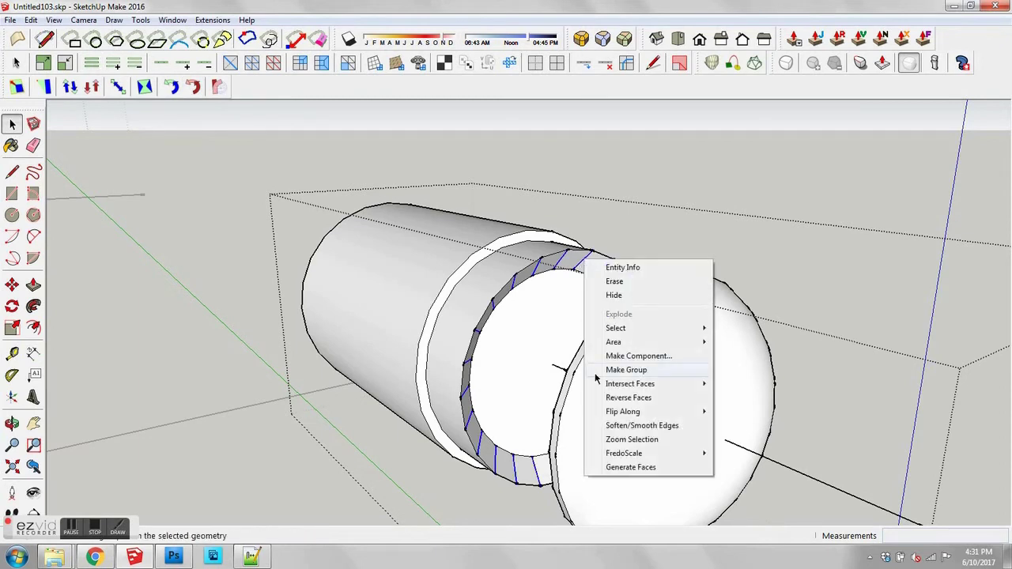
click(609, 426)
click(561, 306)
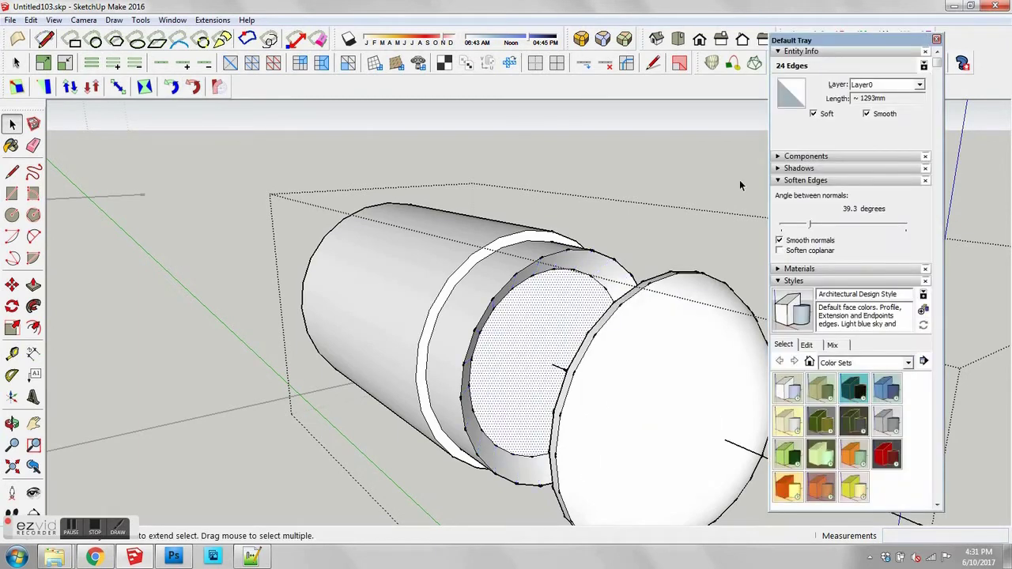
click(937, 40)
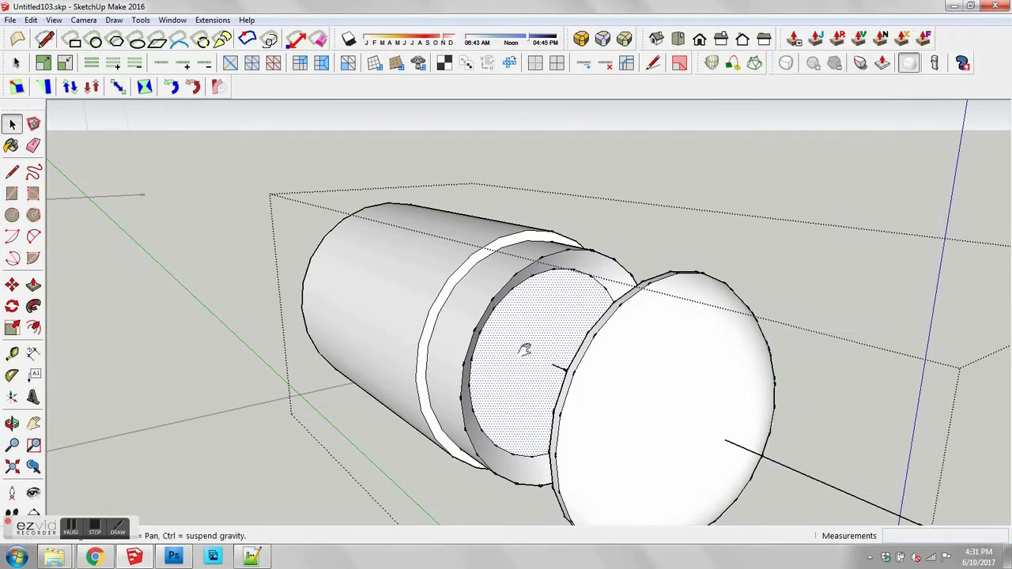
Step: Draw a straight line about 295 mm long across the lower part of the recessed circular face
middle_drag(524, 349, 467, 388)
key(l)
click(604, 346)
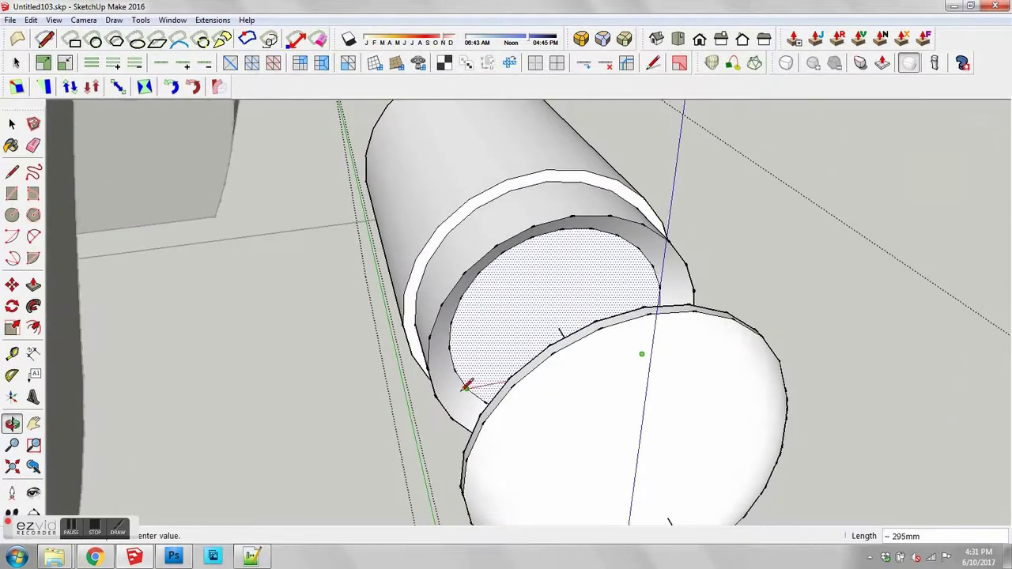
click(470, 386)
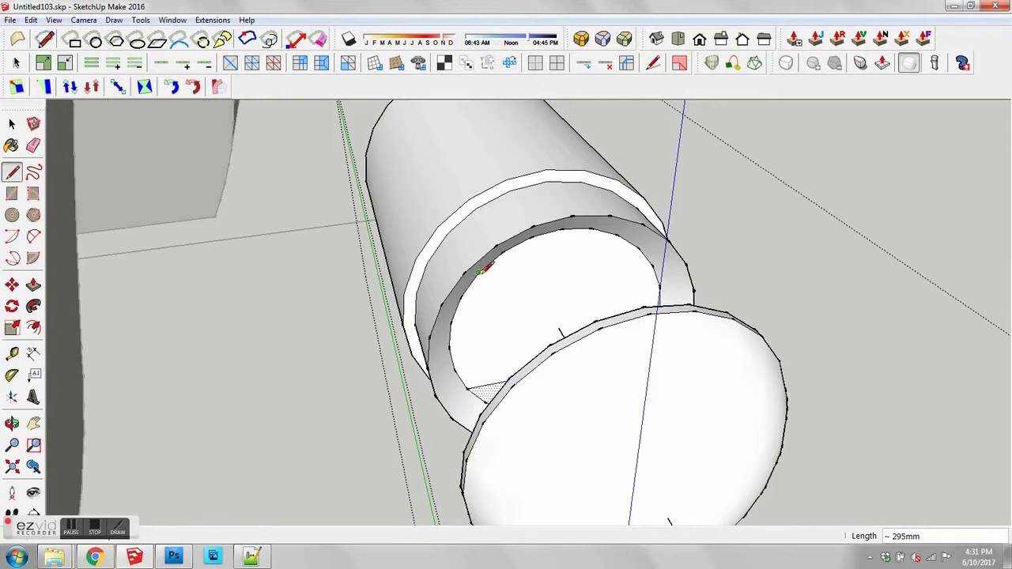
Step: Try to draw a second line across the upper part of the recessed circular face
click(638, 248)
key(space)
middle_drag(532, 309, 688, 256)
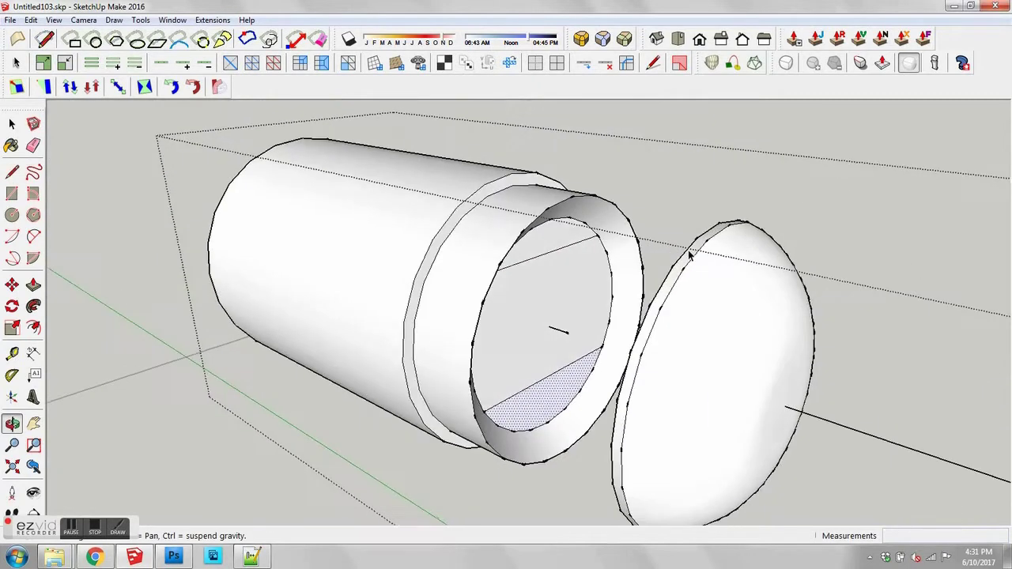
middle_drag(516, 325, 536, 221)
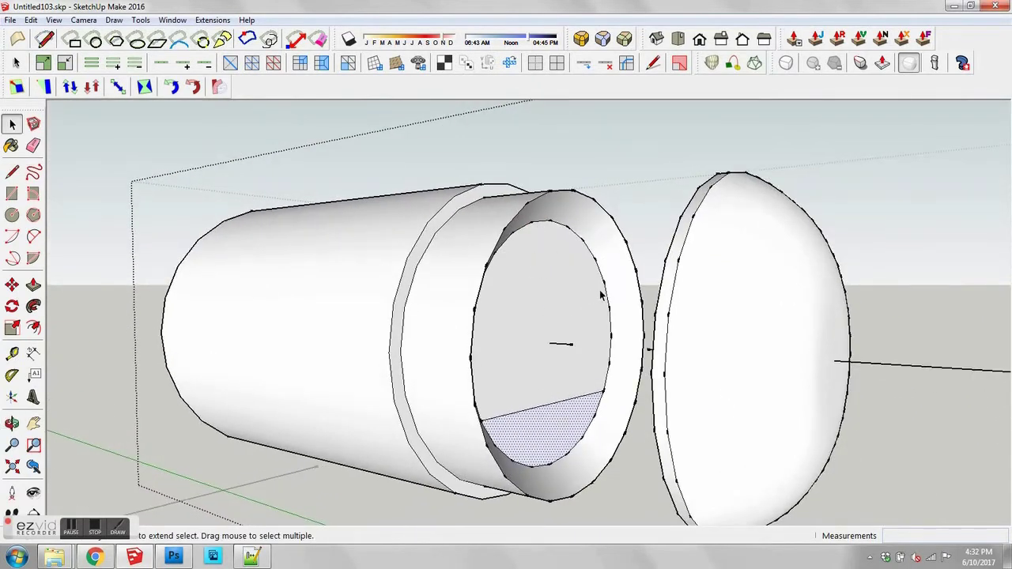
Step: Draw a line across the upper part of the recessed circular face, leaving a horizontal band in the middle
key(l)
click(603, 283)
middle_drag(590, 285, 566, 380)
click(432, 293)
key(space)
Step: Offset the outline of the middle band inward to create a smaller face within it
click(442, 323)
key(f)
click(536, 296)
click(534, 303)
key(space)
Step: Push the inner band face back about 29 mm into the headlight
double_click(530, 337)
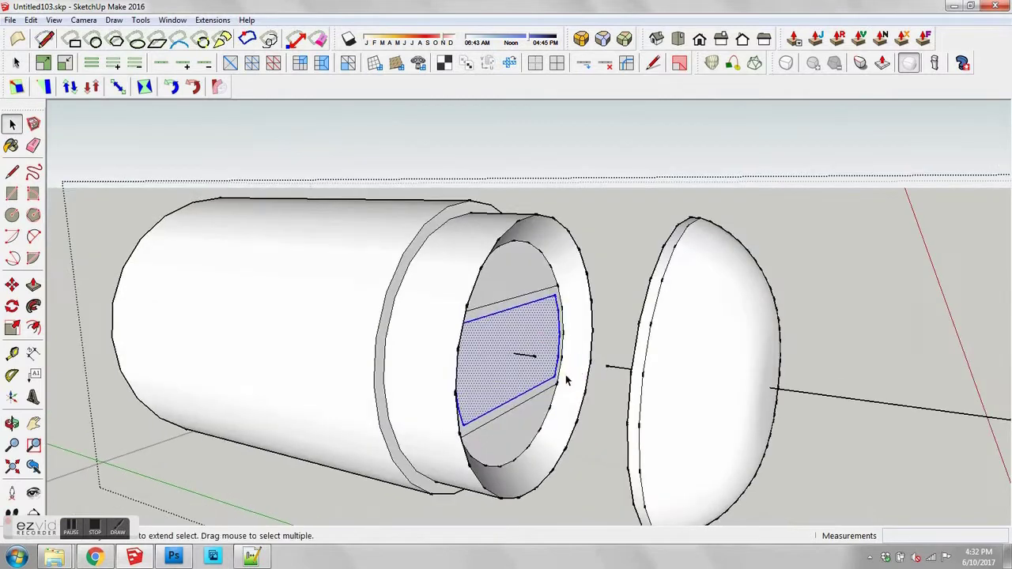
key(p)
click(522, 384)
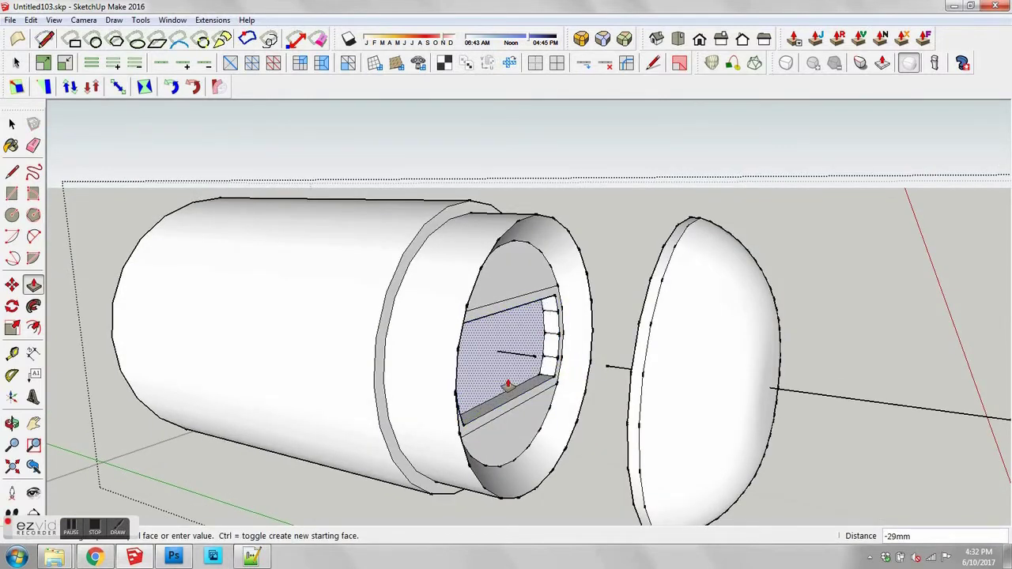
click(508, 380)
Step: Scale the pushed-in band face about its centre to 0.63 so its side walls taper
key(space)
key(s)
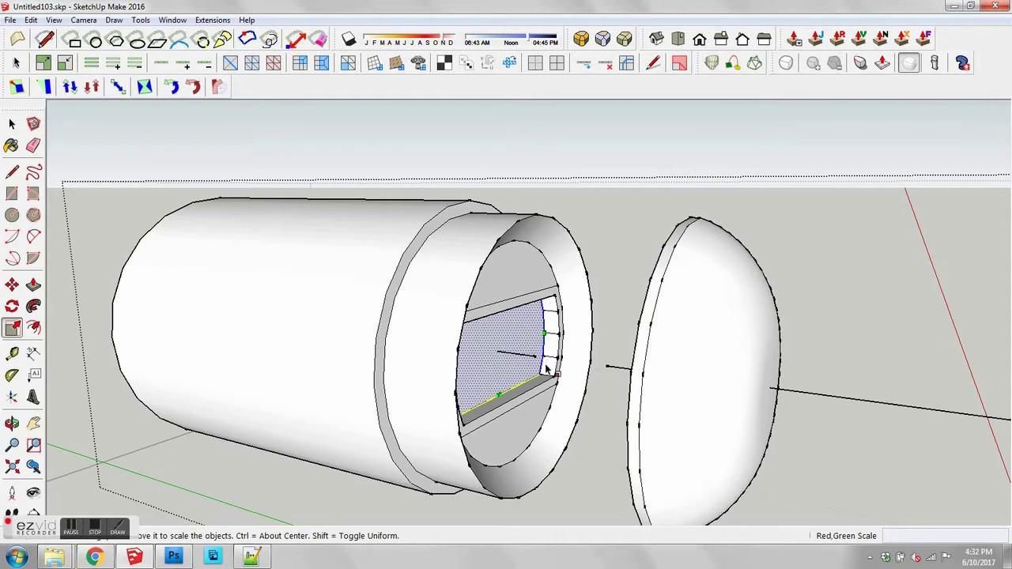
ctrl+drag(543, 373, 527, 366)
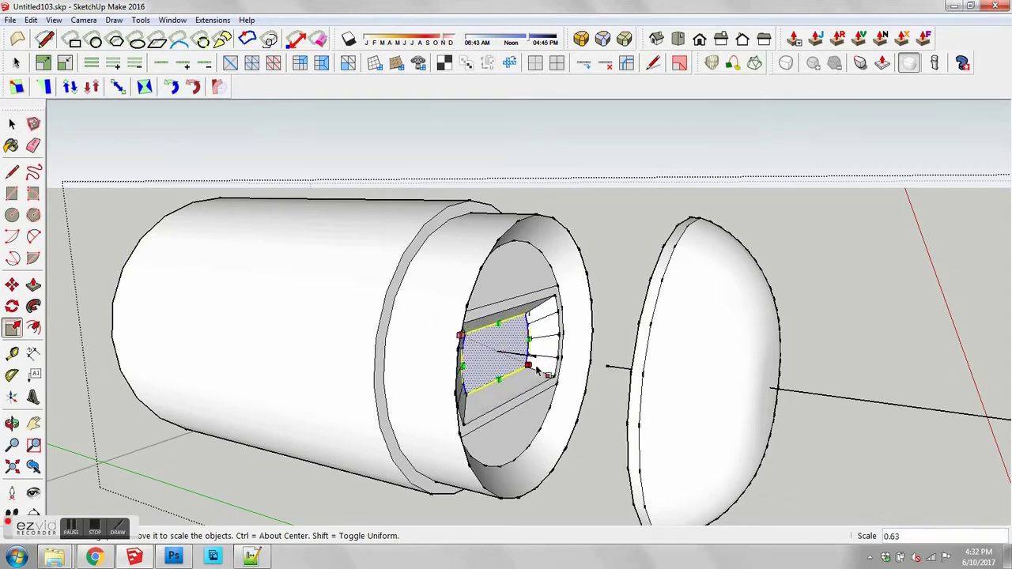
Step: Smooth away the short edges crossing the two curved side walls of the headlight's tapered recess
key(space)
key(e)
drag(548, 313, 553, 348)
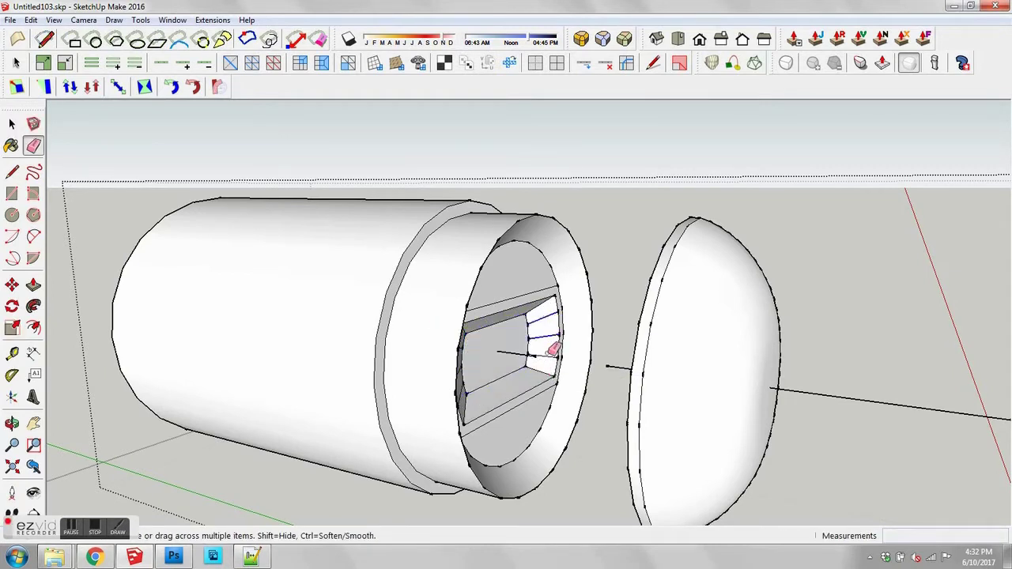
middle_drag(546, 360, 469, 326)
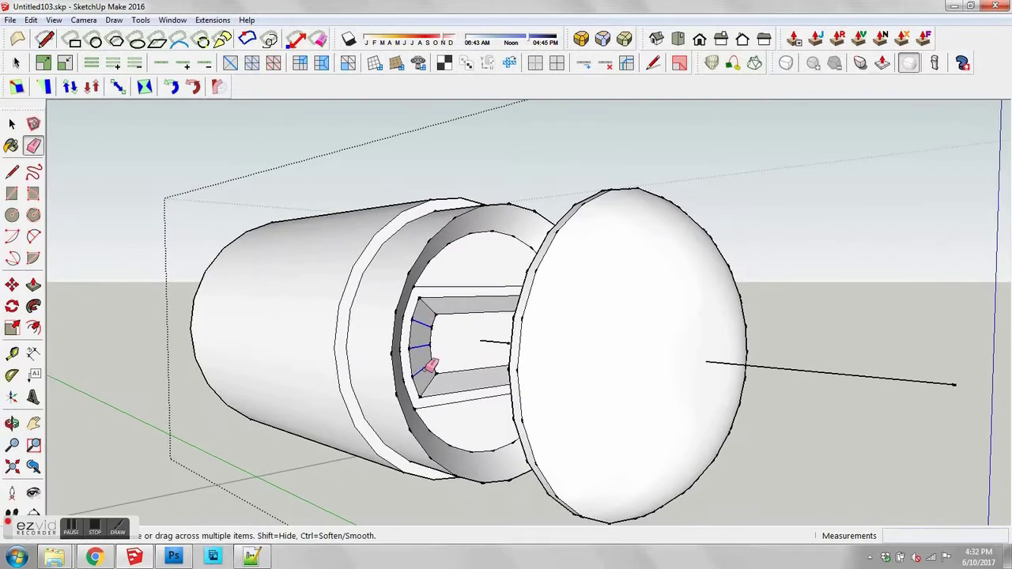
drag(426, 368, 426, 370)
middle_drag(471, 350, 489, 366)
Step: Remove the axis line inside the recess and divide its back face into quarters with a vertical and a horizontal line
key(space)
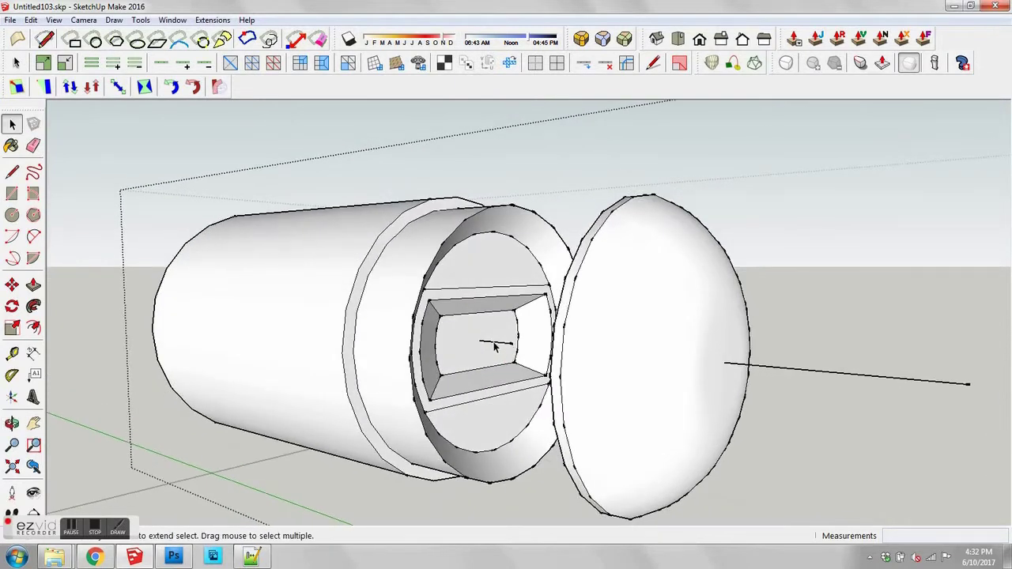
key(e)
key(l)
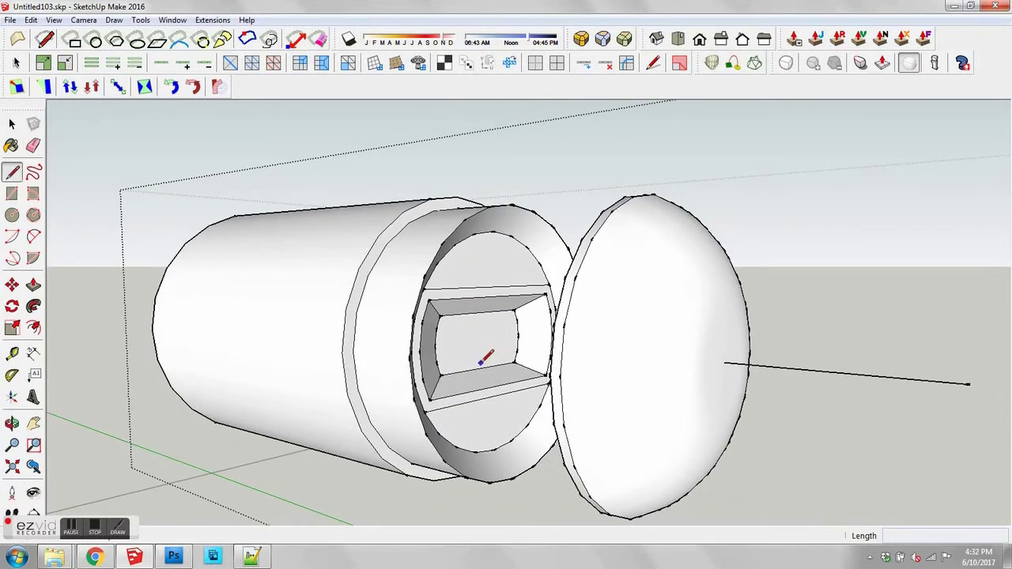
click(479, 366)
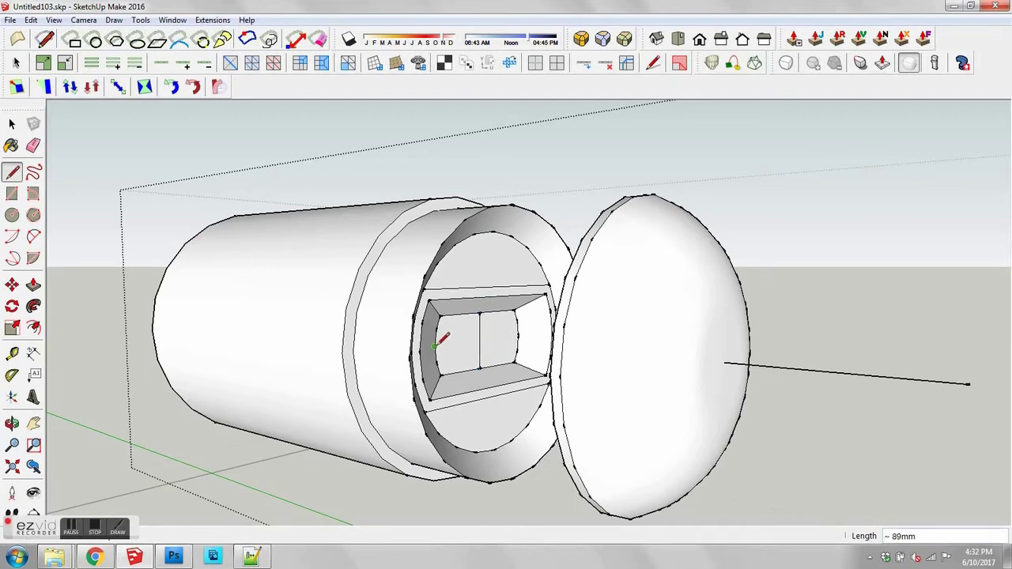
key(space)
Step: Offset the outlines of all four quarter faces inward by about 6 mm
scroll(497, 327, up, 5)
click(498, 328)
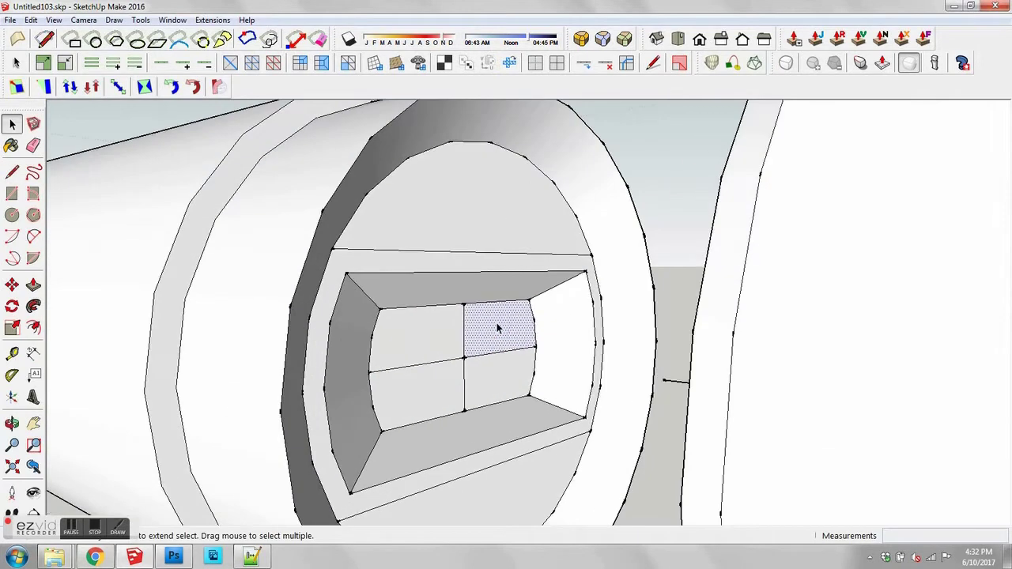
key(f)
click(502, 308)
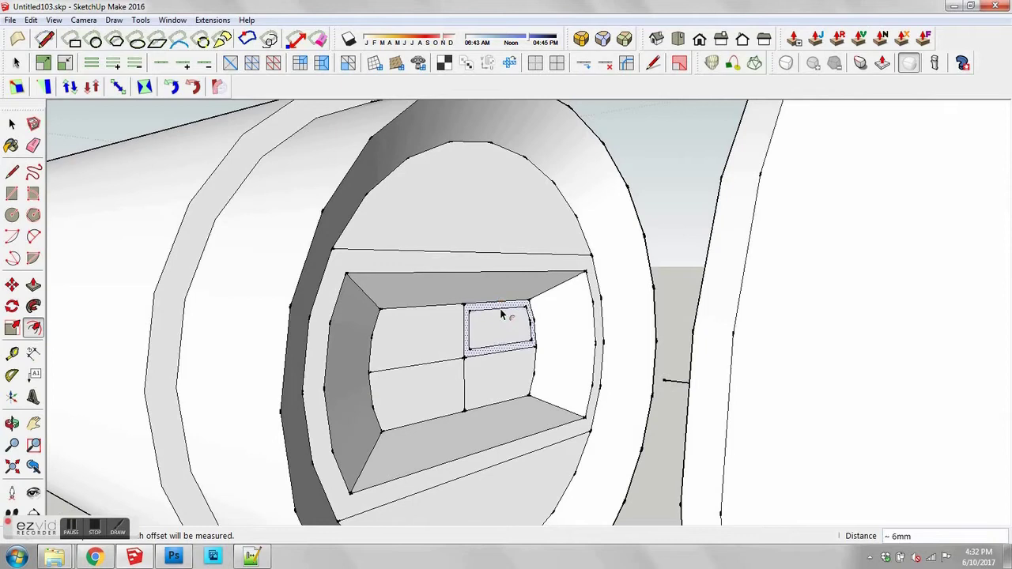
click(433, 324)
double_click(429, 311)
double_click(432, 373)
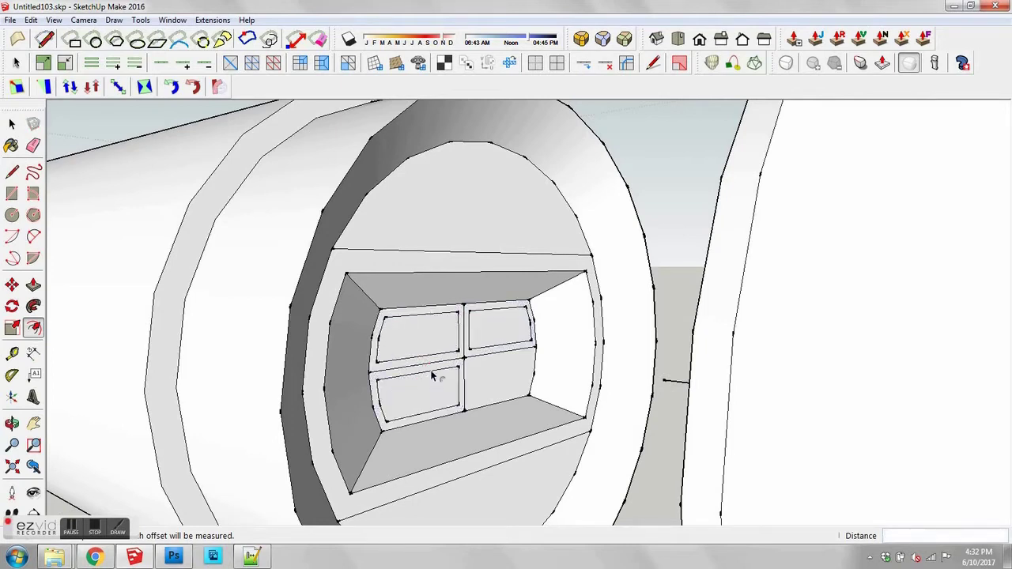
double_click(505, 365)
key(space)
Step: Push/pull the four inset panels slightly so they stand out from the surrounding frame
middle_drag(505, 365, 537, 392)
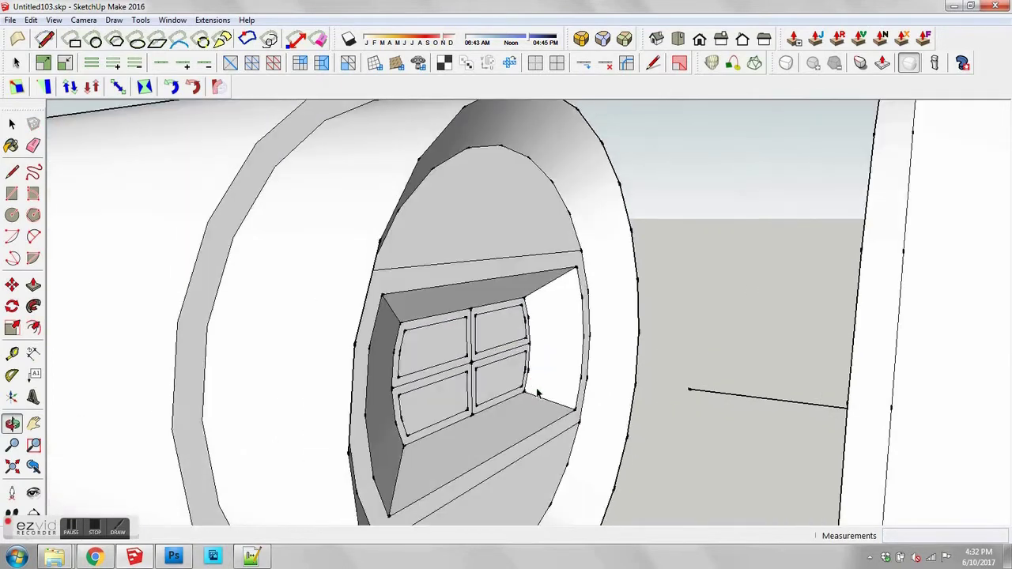
key(space)
click(495, 383)
key(p)
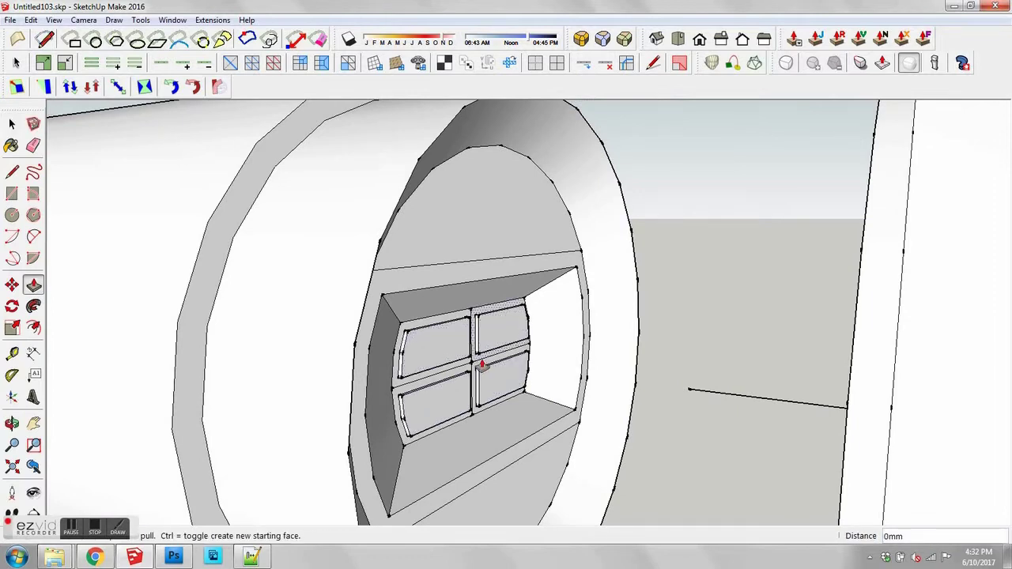
key(e)
Step: Move the domed lens about 221 mm onto the front rim of the headlight housing
scroll(477, 357, down, 5)
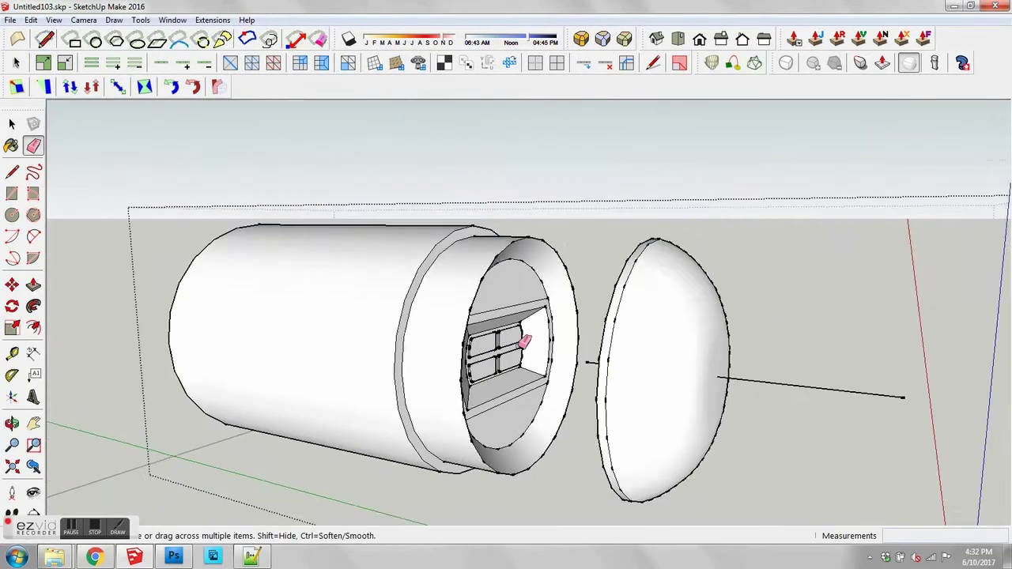
mouse_move(527, 345)
middle_down()
mouse_move(459, 392)
mouse_move(494, 364)
mouse_move(595, 366)
mouse_move(571, 386)
middle_up()
scroll(495, 364, down, 2)
key(space)
click(572, 386)
scroll(572, 385, up, 2)
key(m)
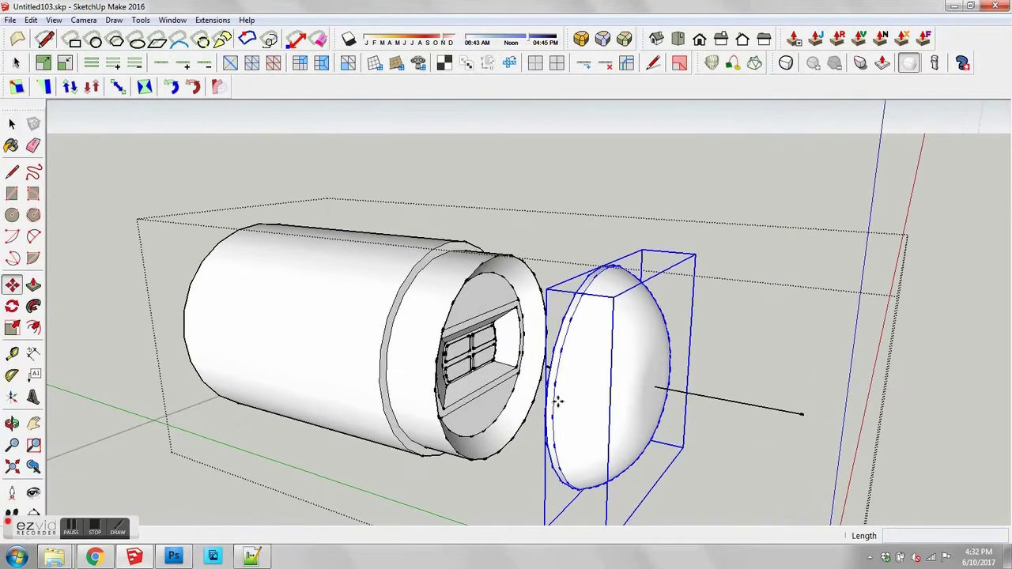
click(545, 414)
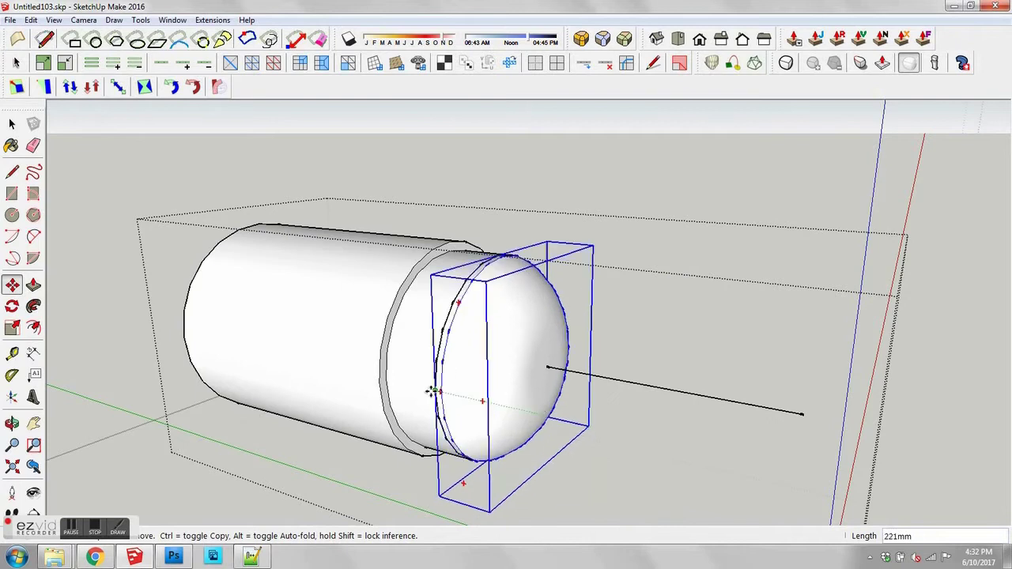
click(439, 395)
key(space)
Step: Paint the domed lens with the Translucent Glass Gray material
key(b)
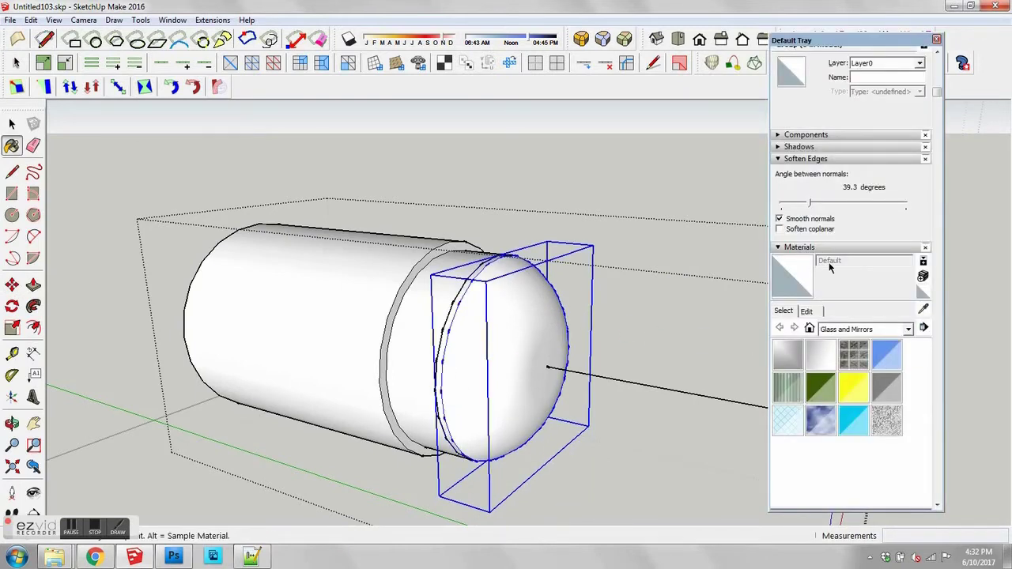
click(895, 330)
click(884, 392)
click(884, 389)
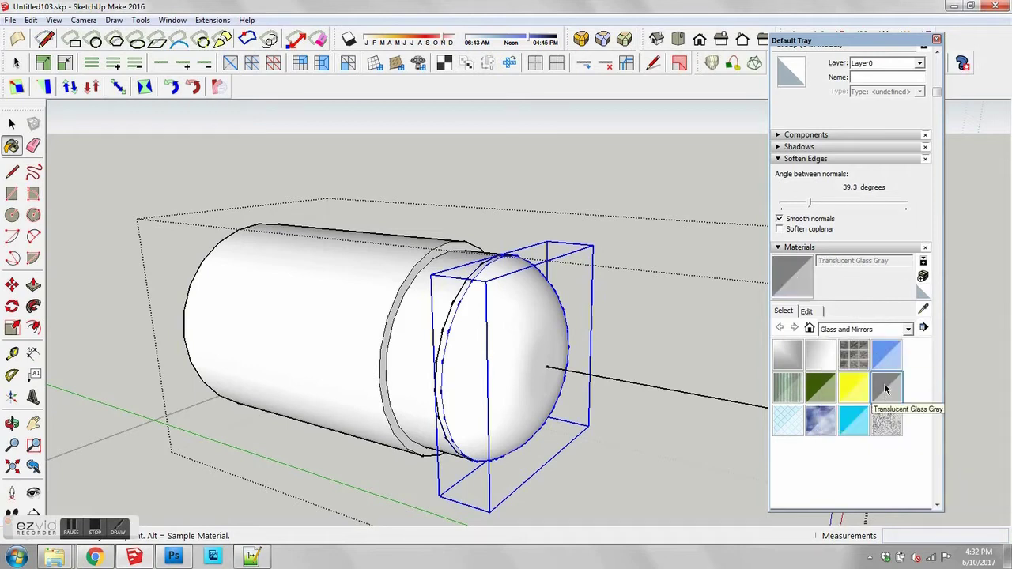
click(522, 332)
key(space)
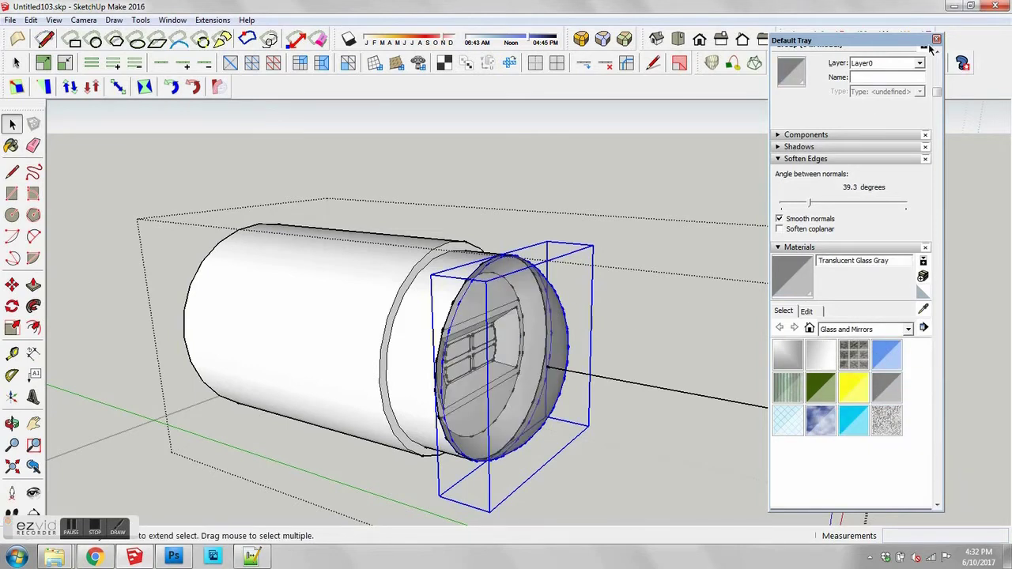
click(936, 40)
click(662, 309)
Step: Erase the spare headlight component beside the front wheel arch
middle_drag(661, 309, 213, 285)
scroll(439, 308, down, 5)
scroll(493, 283, down, 4)
click(670, 353)
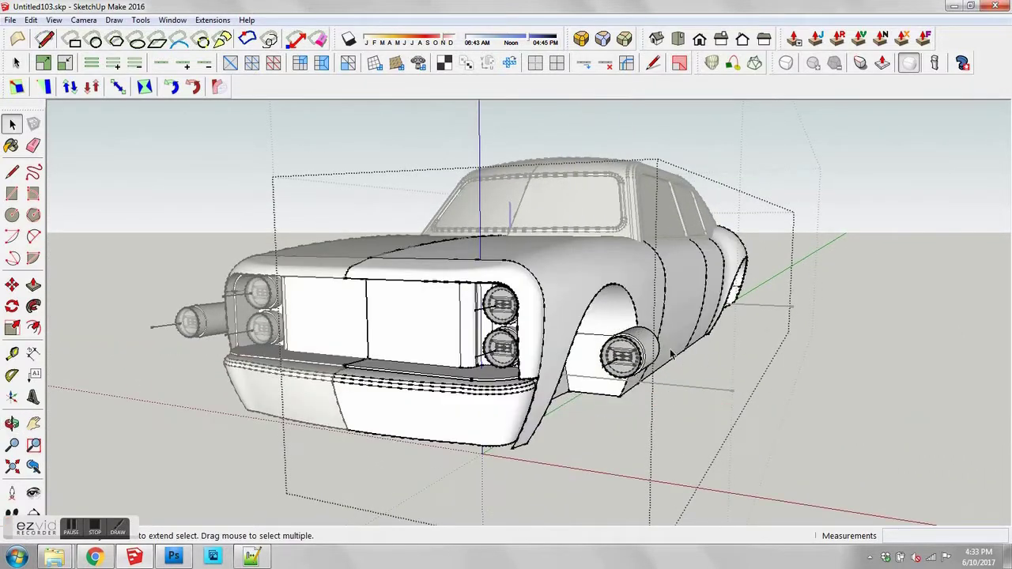
click(671, 355)
middle_drag(671, 355, 640, 380)
right_click(625, 373)
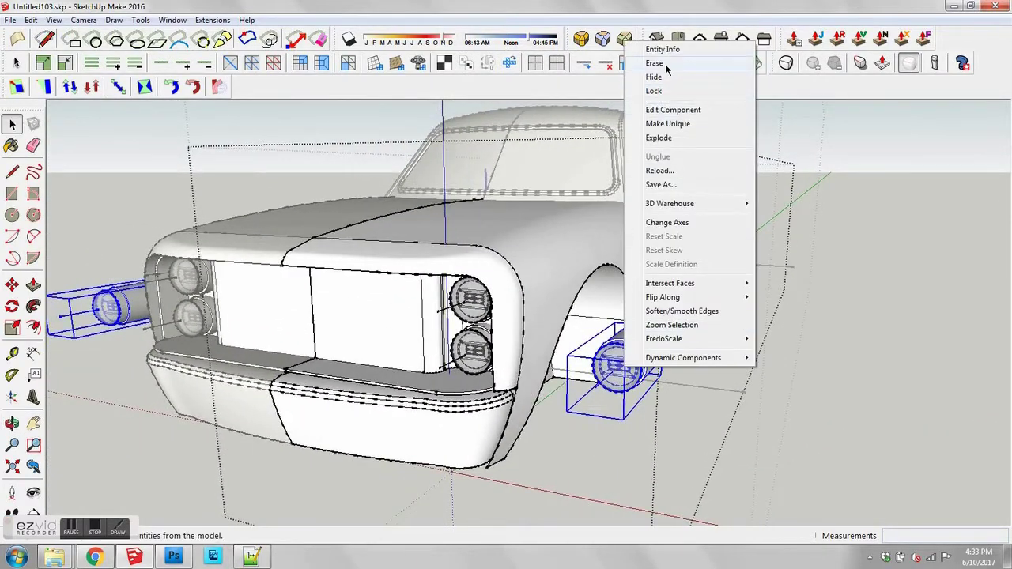
click(666, 71)
mouse_move(644, 132)
middle_down()
mouse_move(576, 395)
mouse_move(628, 338)
mouse_move(795, 340)
mouse_move(871, 329)
middle_up()
scroll(631, 297, up, 3)
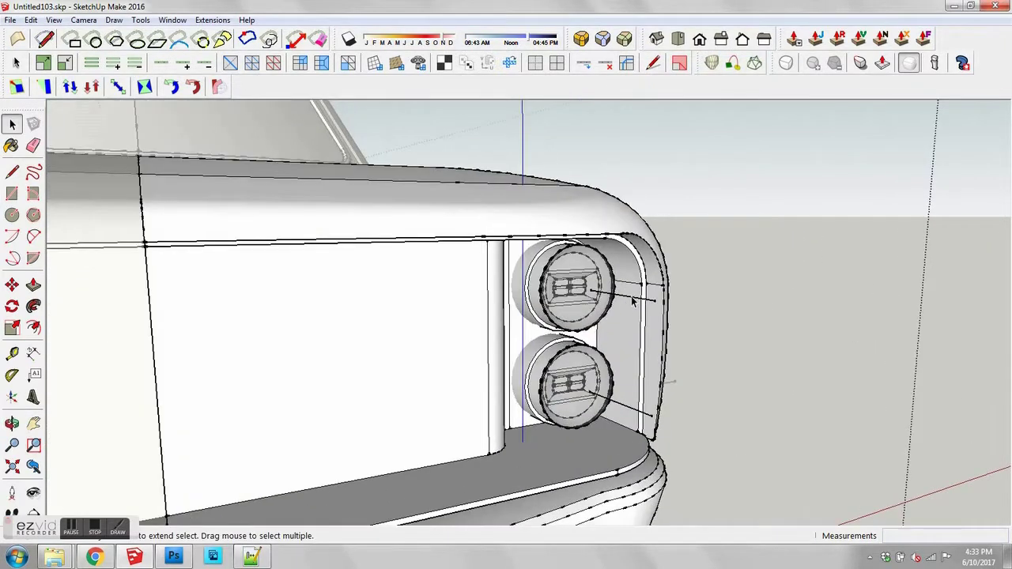
double_click(632, 300)
middle_drag(634, 298, 638, 323)
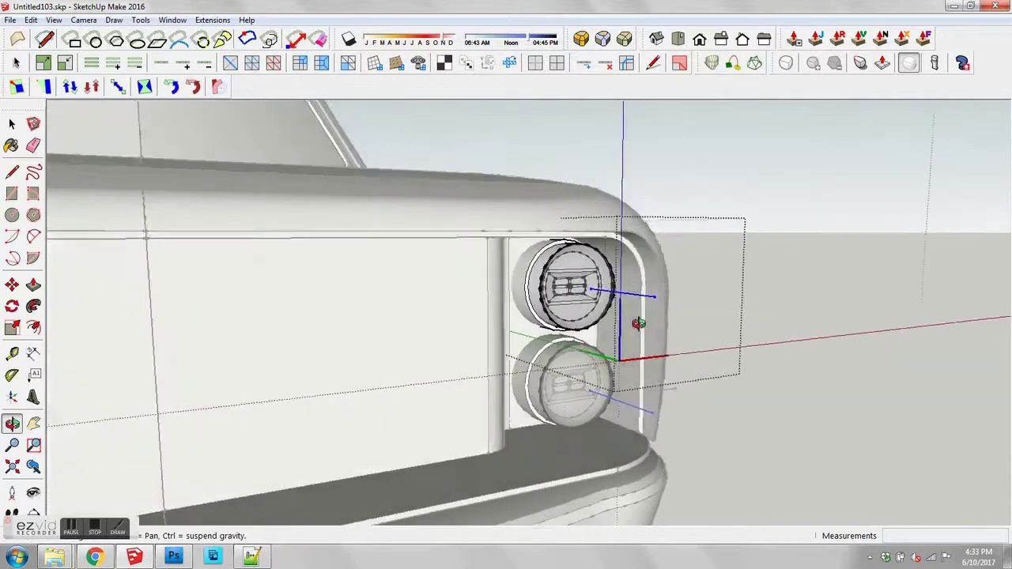
click(792, 320)
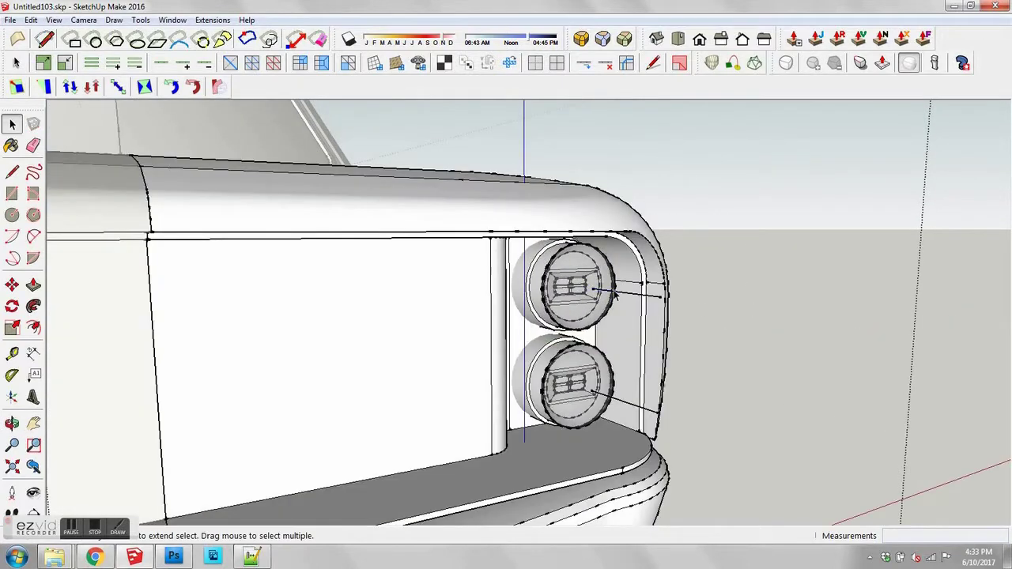
Step: Draw a line about 288 mm long from the centreline on the grille recess floor, continued by an arc to the grille panel's outer end
middle_drag(587, 338, 484, 384)
click(458, 340)
scroll(486, 342, up, 1)
scroll(370, 375, up, 2)
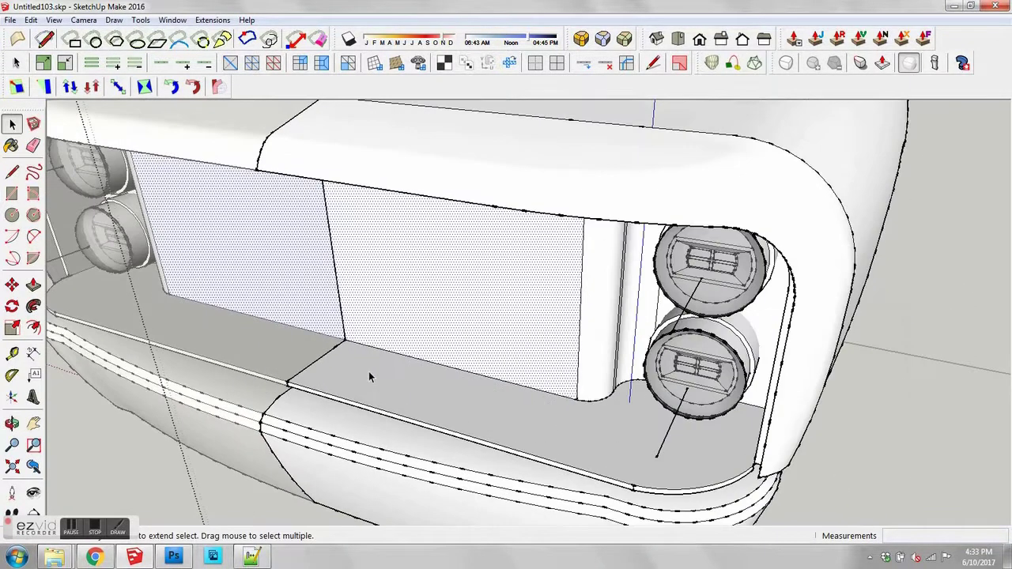
key(l)
click(311, 364)
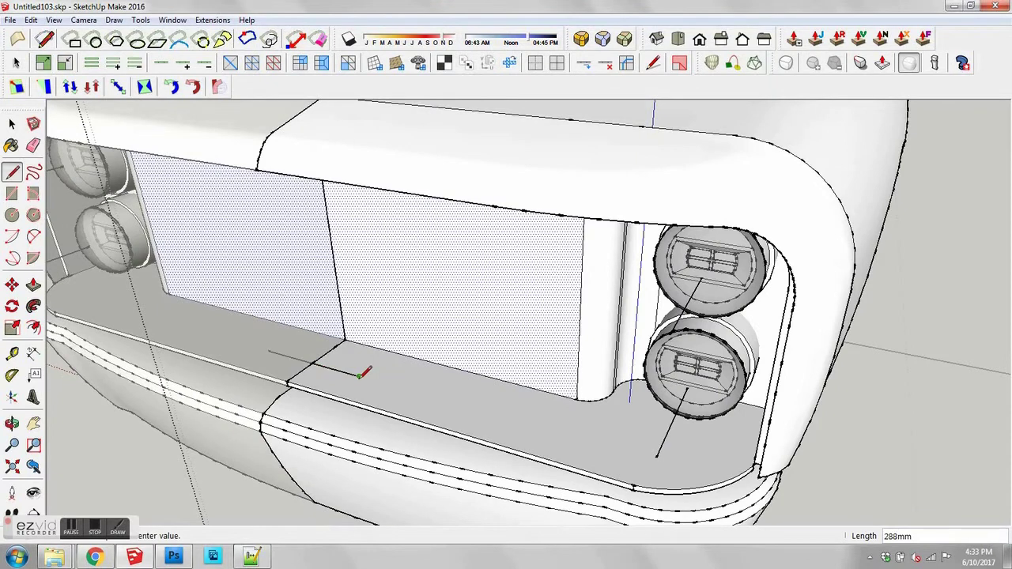
key(a)
click(359, 376)
double_click(562, 395)
key(space)
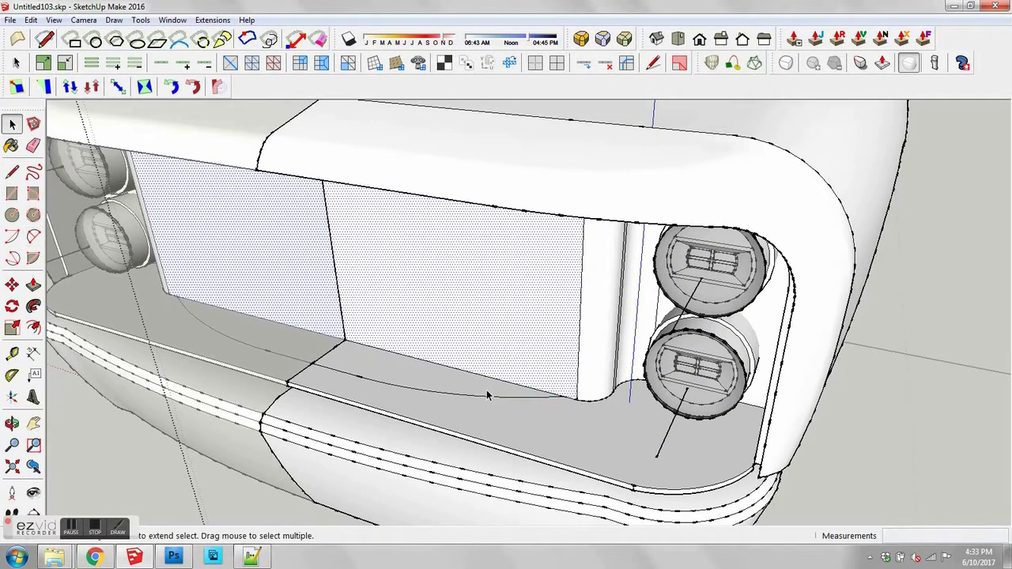
Step: Extrude the curved grille profile from the recess floor up to its ceiling, about 980 mm
click(485, 389)
key(p)
click(484, 389)
mouse_move(468, 261)
middle_down()
mouse_move(467, 298)
mouse_move(377, 176)
mouse_move(414, 250)
middle_up()
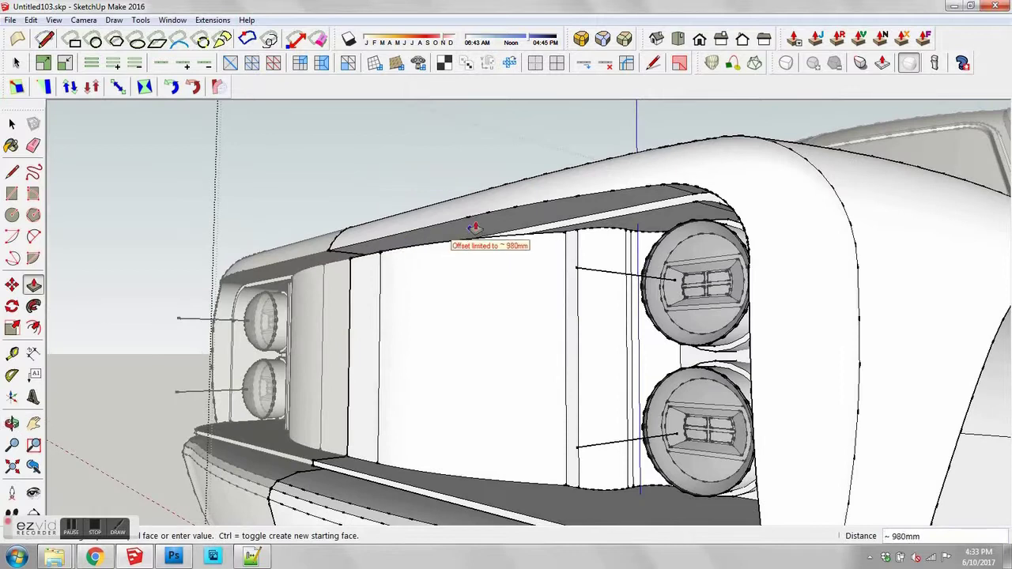
scroll(478, 224, up, 2)
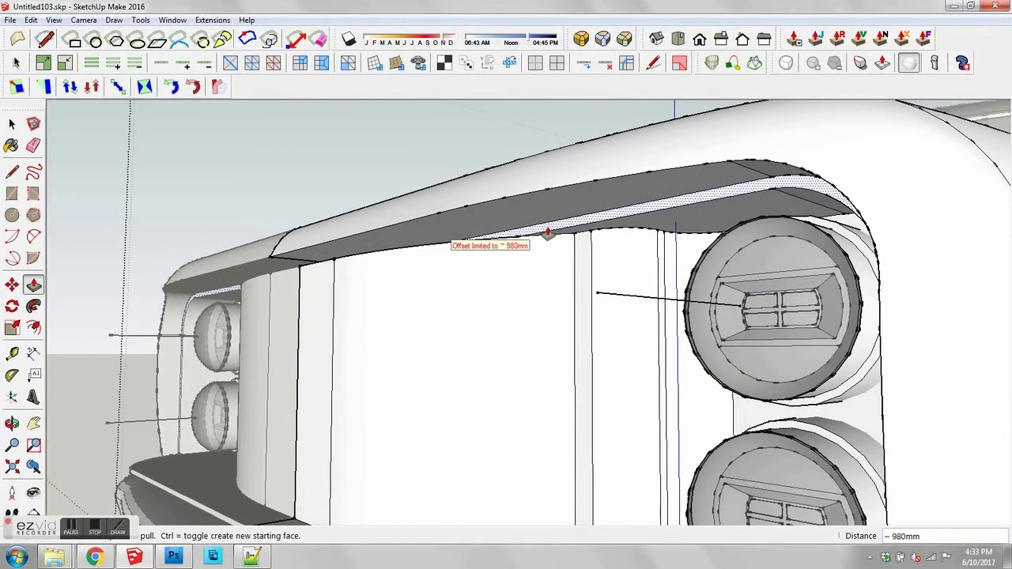
click(547, 233)
key(Escape)
Step: Draw a line about 49 mm long across the narrow strip in the recess ceiling, just inboard of the upper headlight
middle_drag(658, 219, 782, 207)
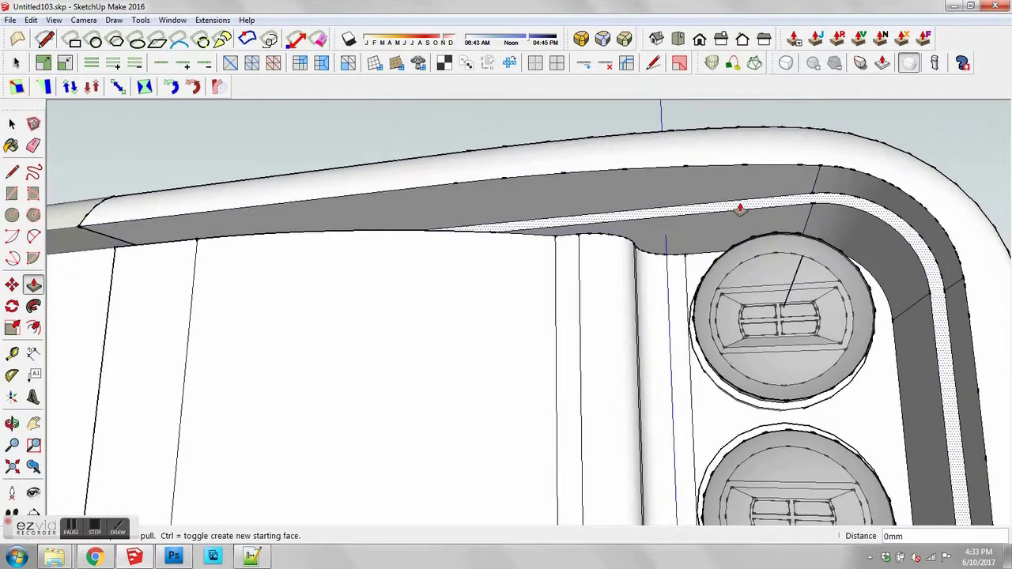
key(l)
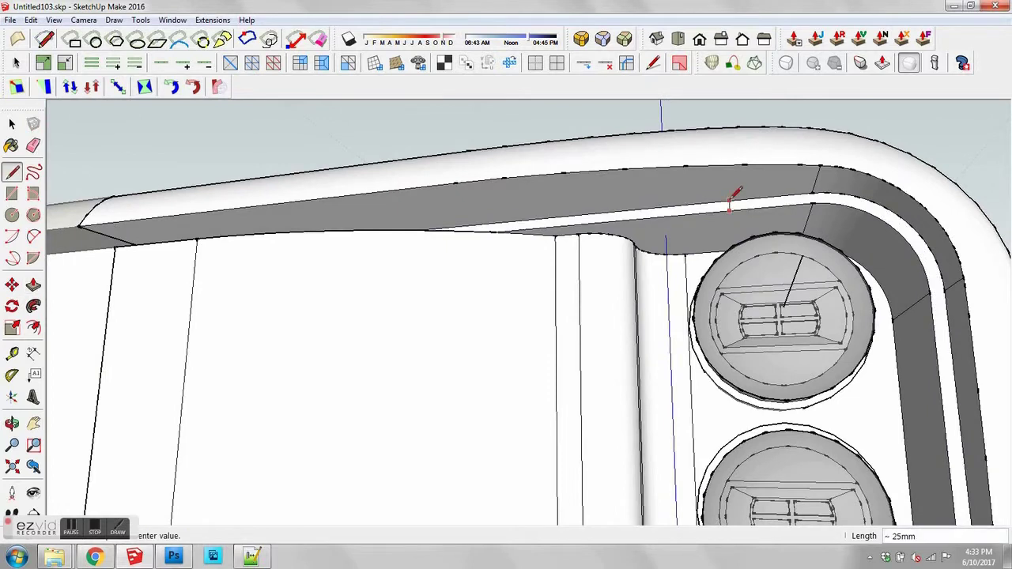
scroll(731, 201, up, 3)
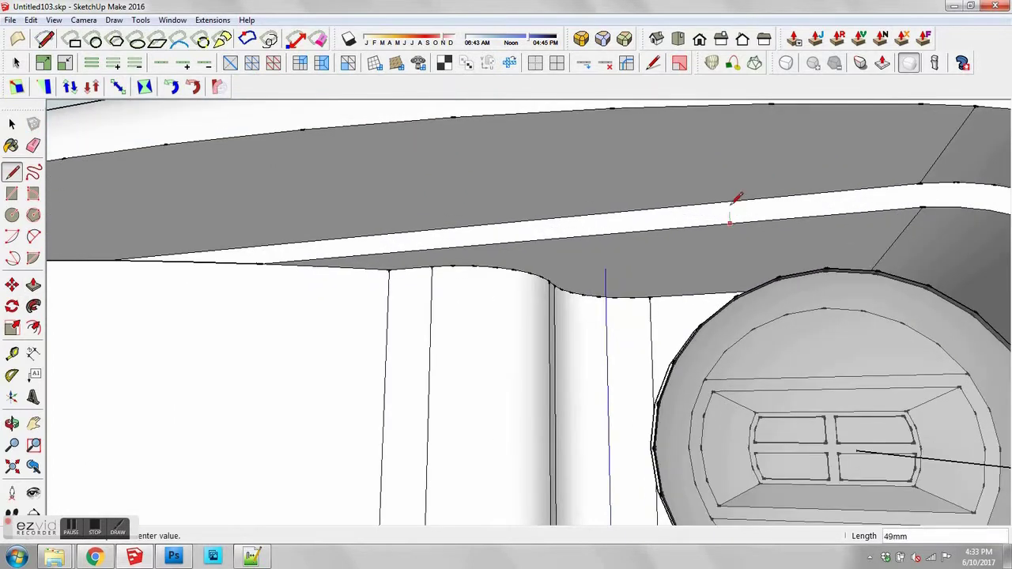
click(729, 202)
key(space)
Step: Push/pull the inboard section of the narrow ceiling strip by about 203 mm
middle_drag(714, 210, 627, 213)
key(p)
click(671, 218)
click(591, 199)
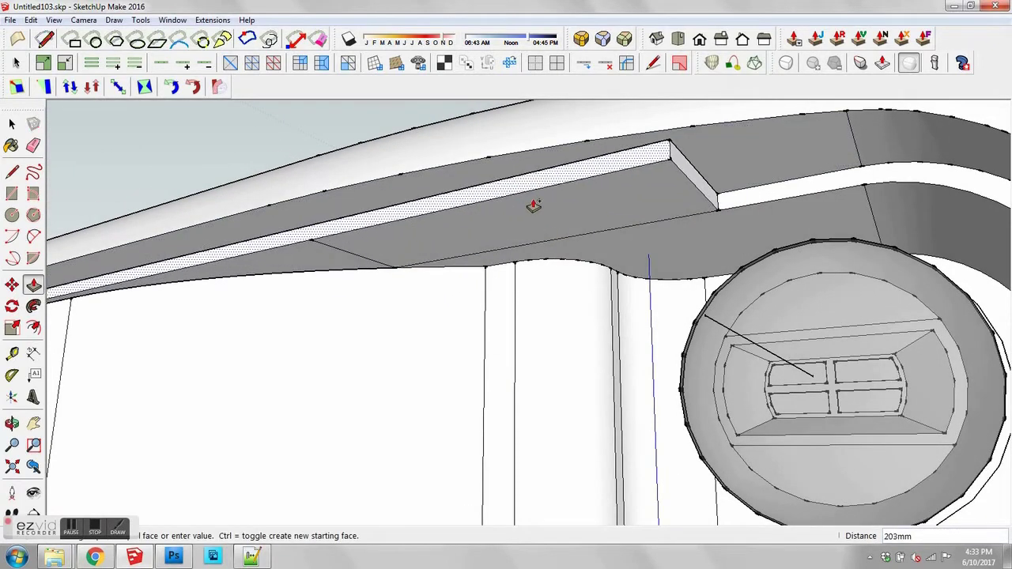
click(520, 209)
Step: Try to draw an arc from the shifted strip's inner corner to the long front edge of the ceiling face
scroll(511, 214, down, 2)
middle_drag(514, 214, 648, 158)
scroll(642, 229, up, 2)
scroll(647, 255, down, 2)
key(a)
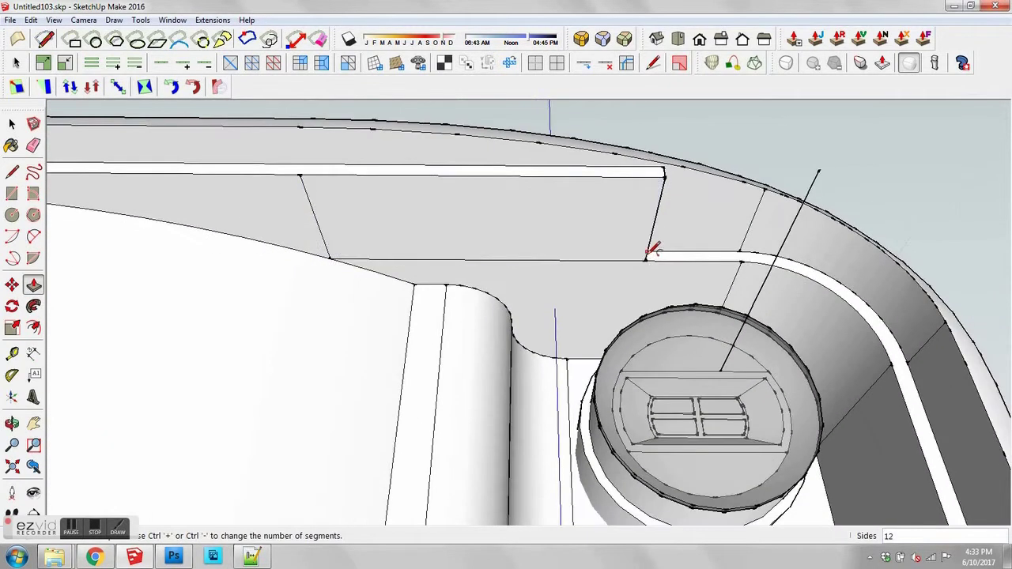
click(643, 259)
click(645, 258)
click(501, 174)
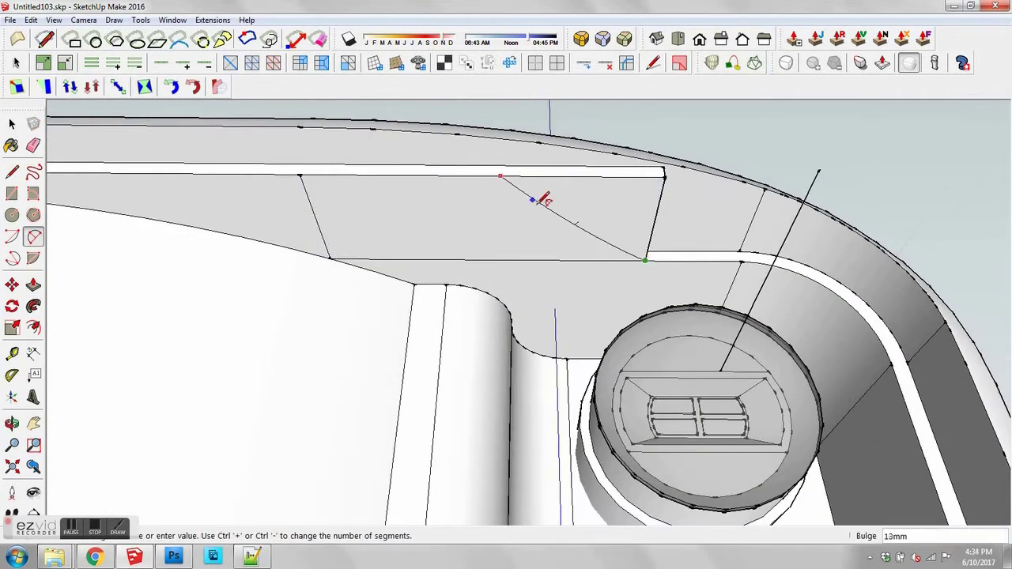
click(551, 216)
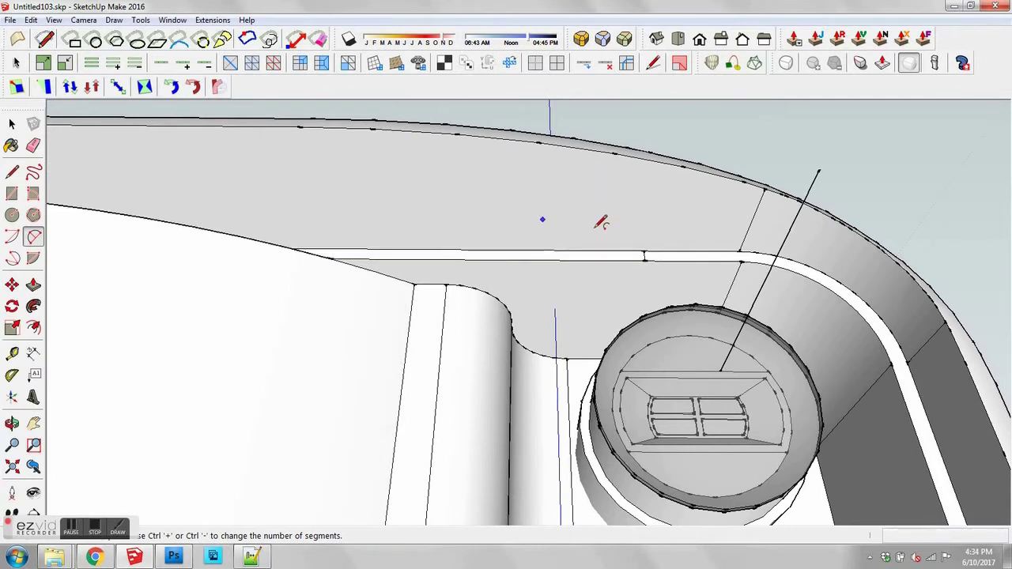
key(ctrl+y)
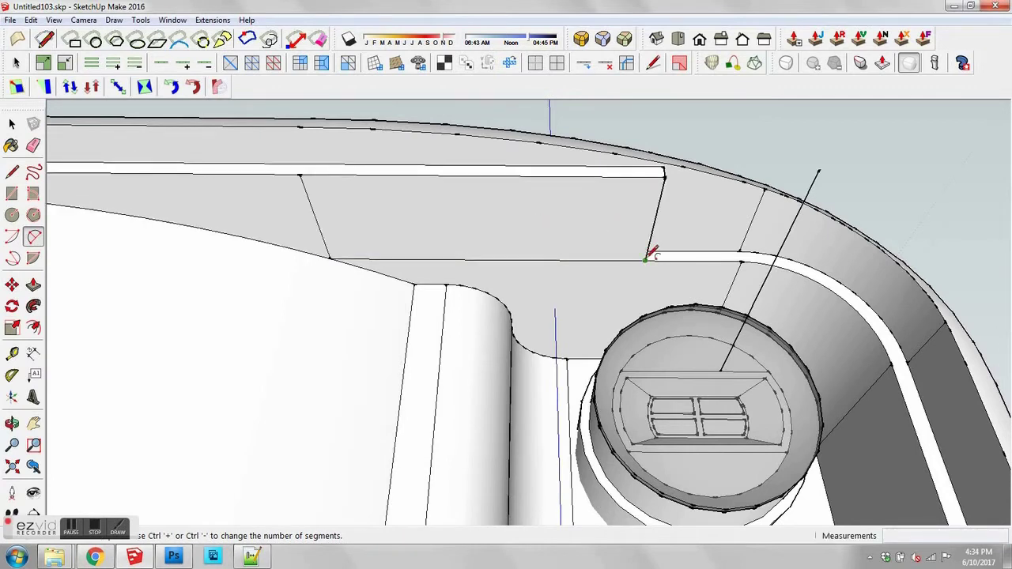
Step: Draw two connected arcs forming an S-curve across the ceiling section, from the trim strip's lower corner to its front edge
click(646, 259)
click(567, 216)
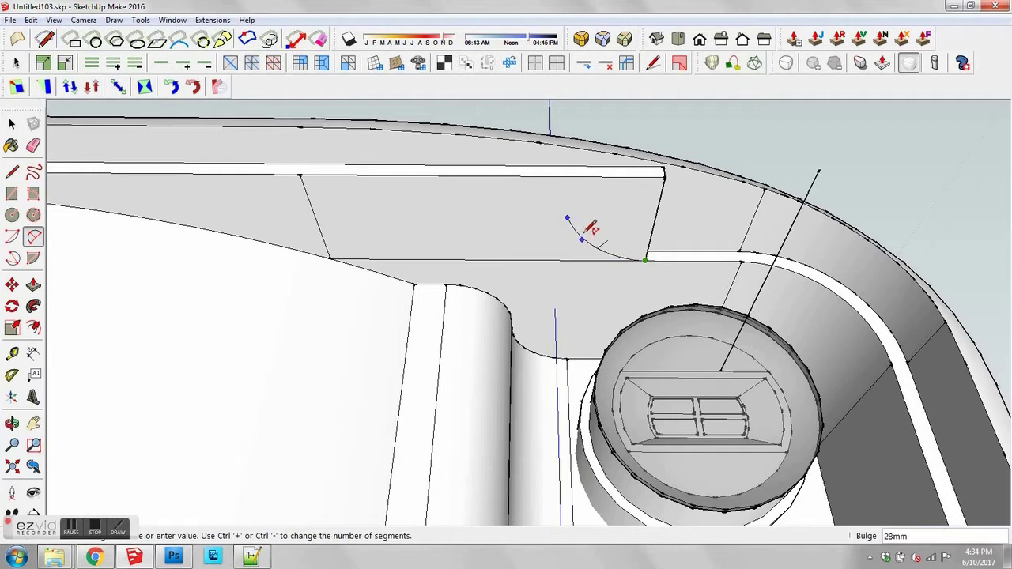
click(588, 237)
click(568, 216)
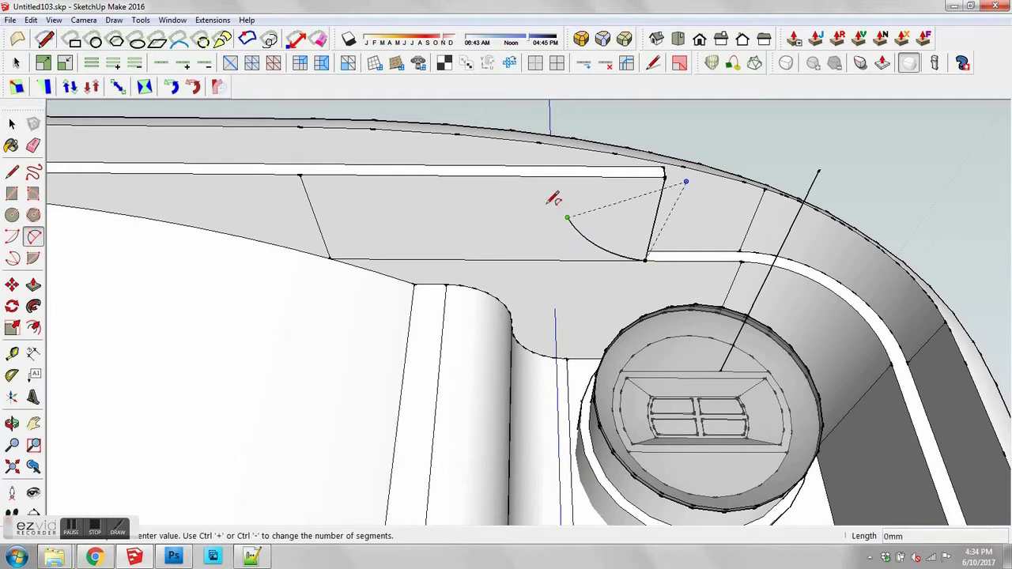
click(482, 174)
click(525, 188)
Step: Push/pull the ceiling area outside the S-curve by about 25 mm until level with the adjoining face, and remove its remaining face
key(space)
click(597, 219)
key(p)
click(598, 219)
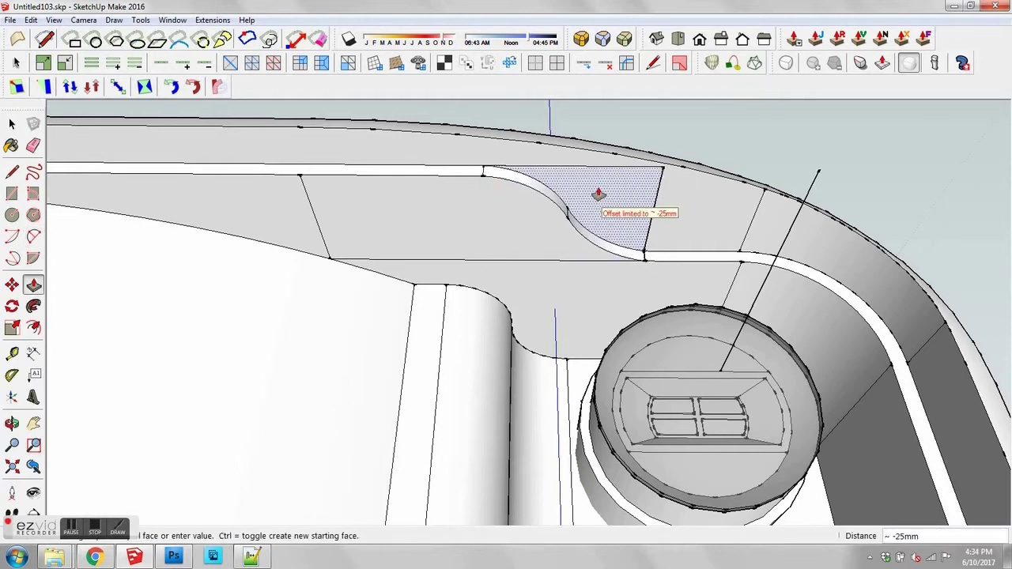
click(597, 196)
click(595, 211)
Step: Close the opening with a line about 303 mm long and erase the leftover edges on both sides of the curved trim strip
key(l)
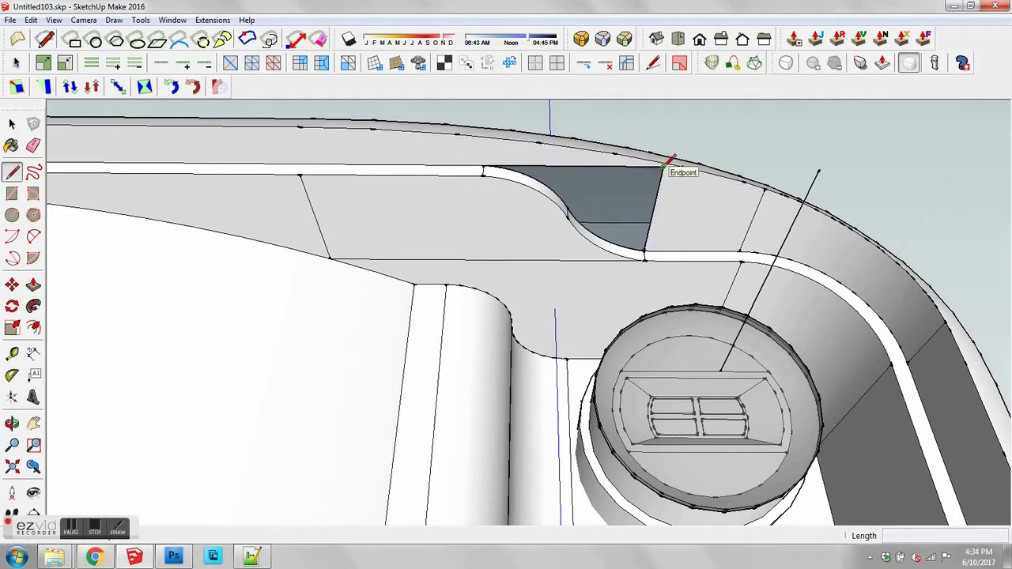
click(662, 166)
click(483, 168)
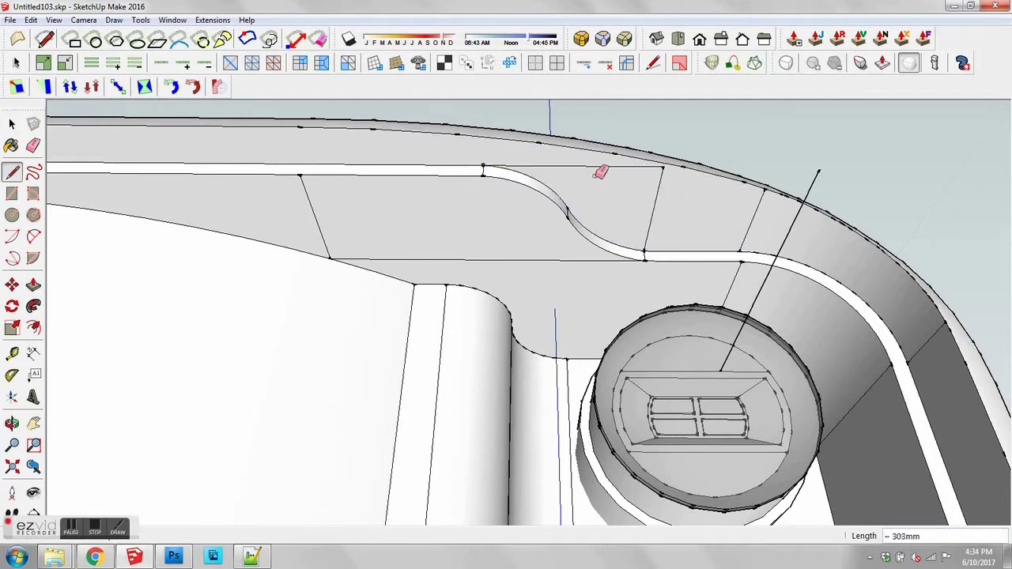
key(e)
middle_drag(506, 217, 429, 266)
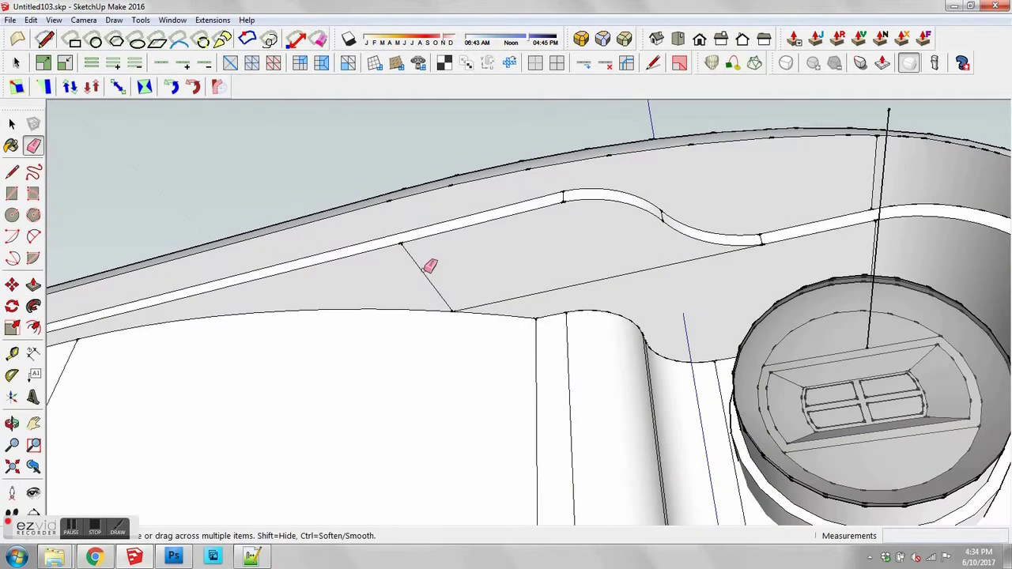
drag(425, 274, 605, 282)
Step: Show the model's hidden geometry, with the grille recess in view from the front
scroll(552, 281, down, 6)
mouse_move(537, 285)
middle_down()
mouse_move(531, 369)
mouse_move(526, 348)
mouse_move(578, 235)
mouse_move(485, 321)
mouse_move(305, 351)
mouse_move(411, 308)
mouse_move(464, 315)
middle_up()
key(space)
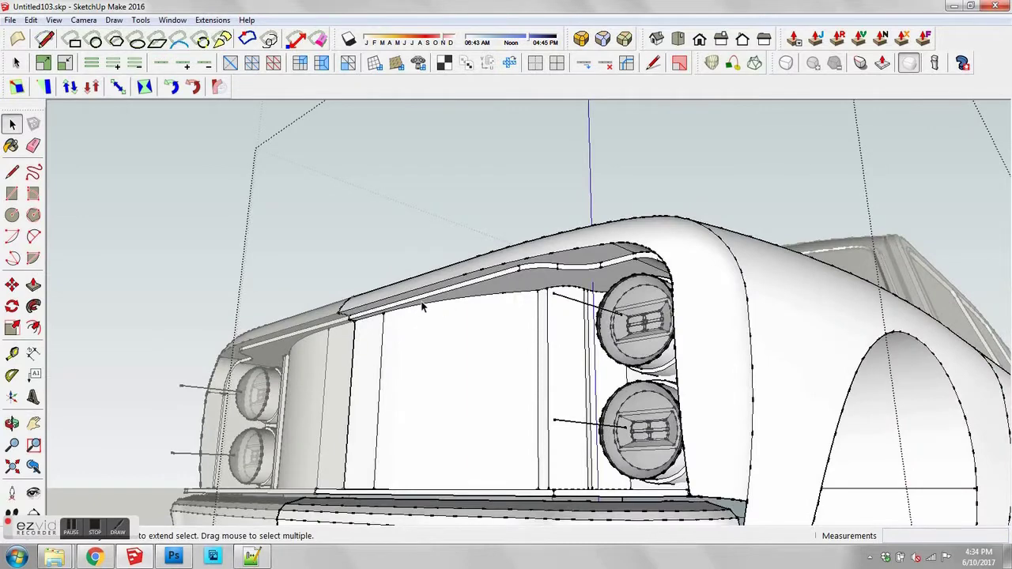
middle_drag(514, 284, 434, 335)
key(space)
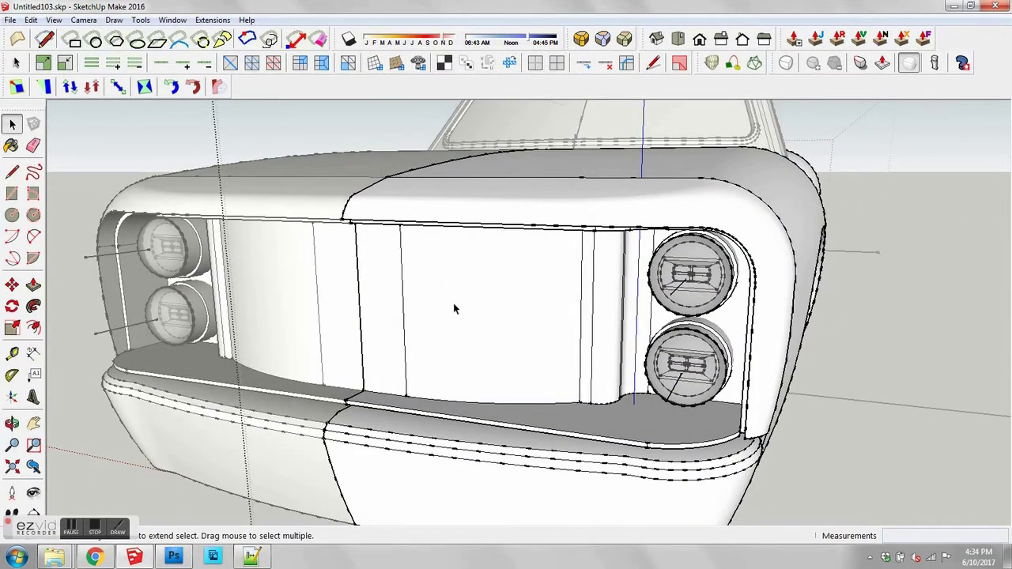
key(alt+v)
key(h)
scroll(446, 335, up, 1)
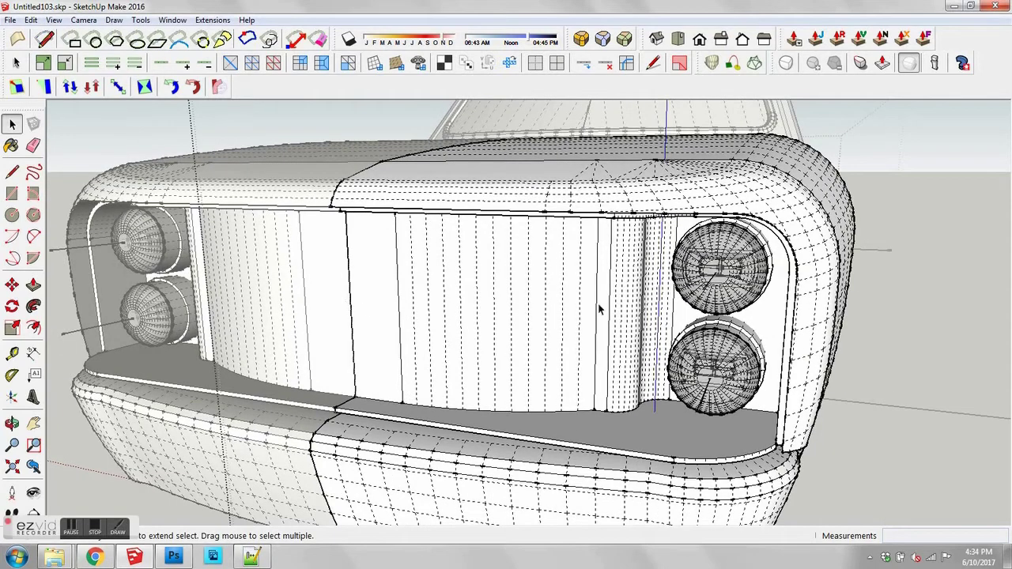
middle_drag(496, 348, 457, 343)
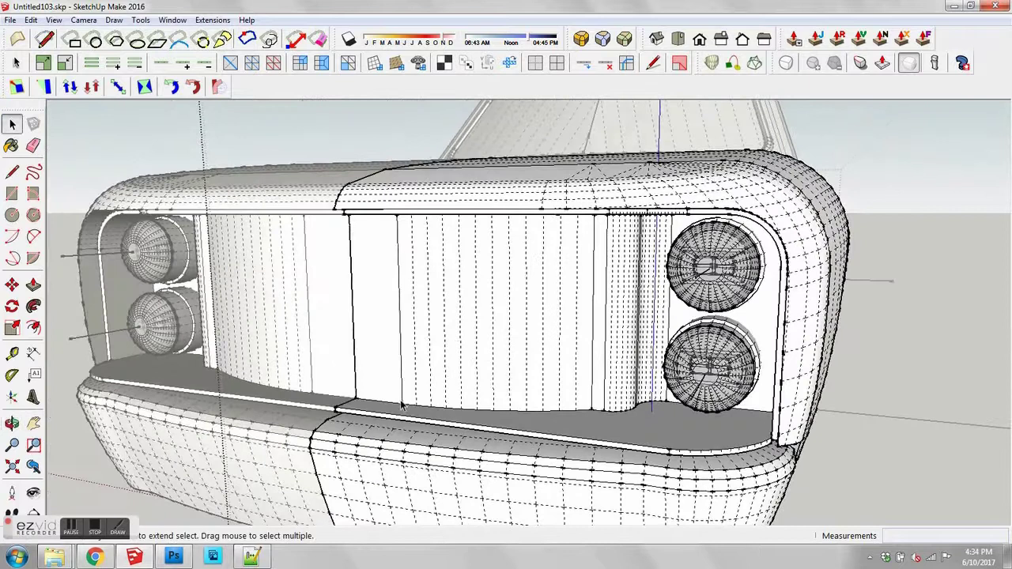
Step: Copy the curved bottom edge of the central grille panel straight up to the panel's mid-height
key(m)
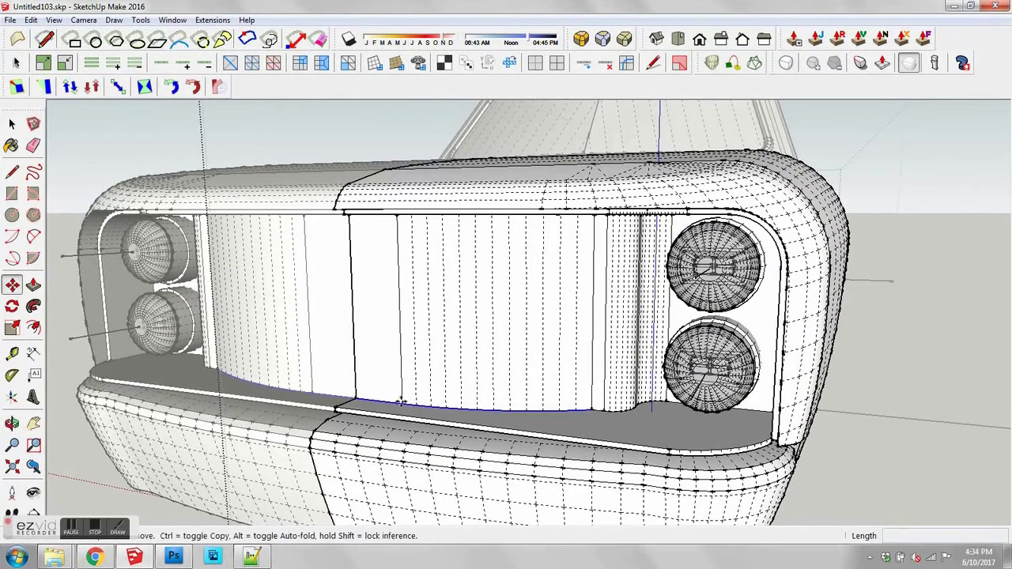
click(354, 399)
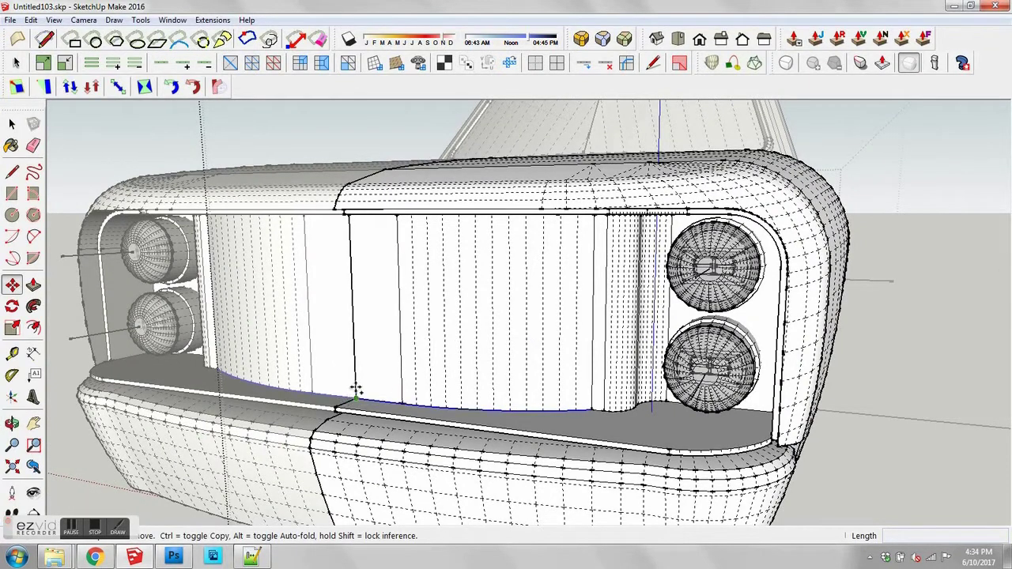
key(ctrl)
click(353, 308)
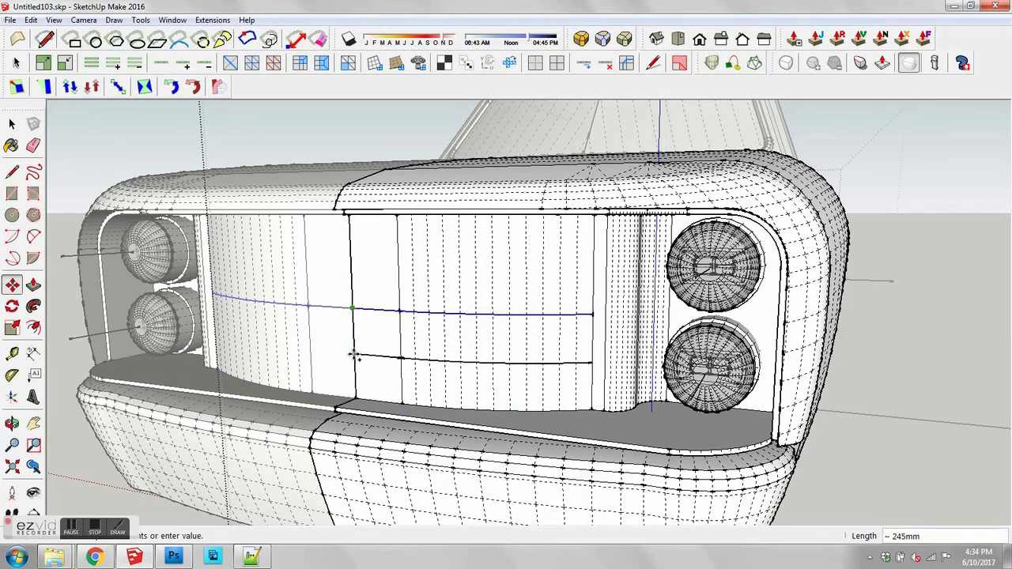
Step: Copy the grille's horizontal centre line about 245 mm down, and copy that new line about 490 mm up
click(353, 355)
key(ctrl)
click(353, 355)
click(354, 357)
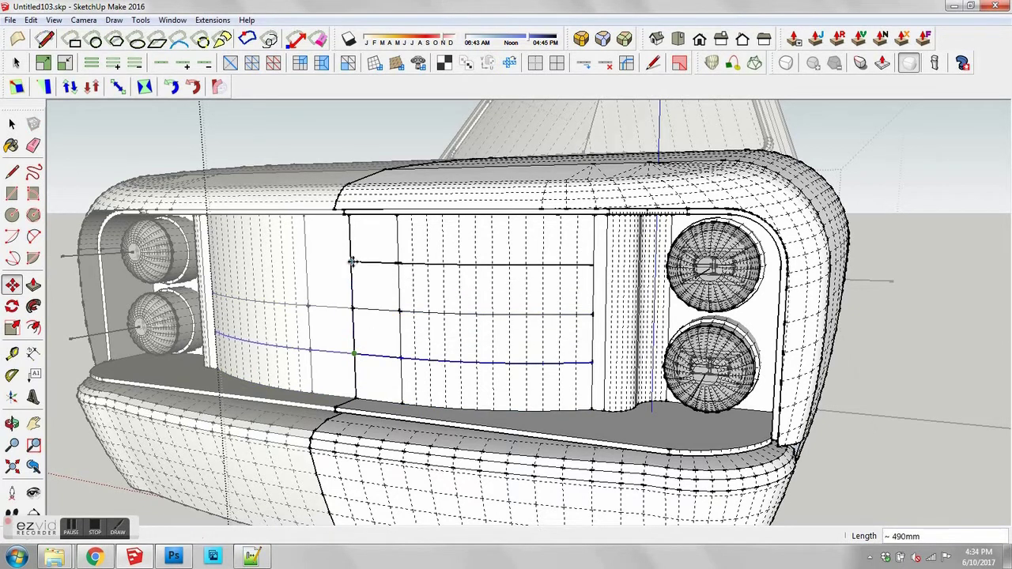
click(353, 263)
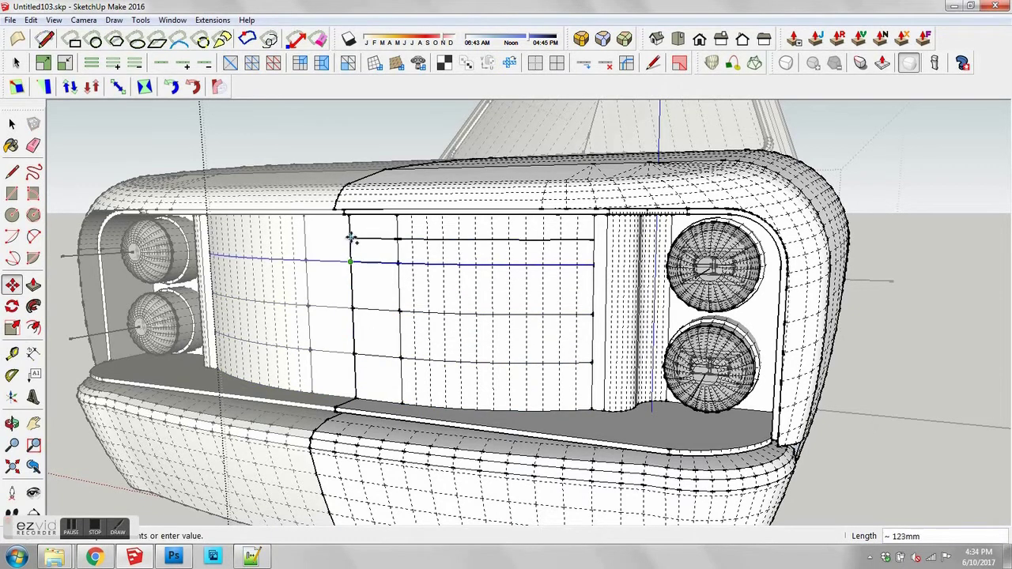
Step: Halve the grille's four bands by copying the upper line about 123 mm up and repeating copies about 245 mm apart downward
click(350, 239)
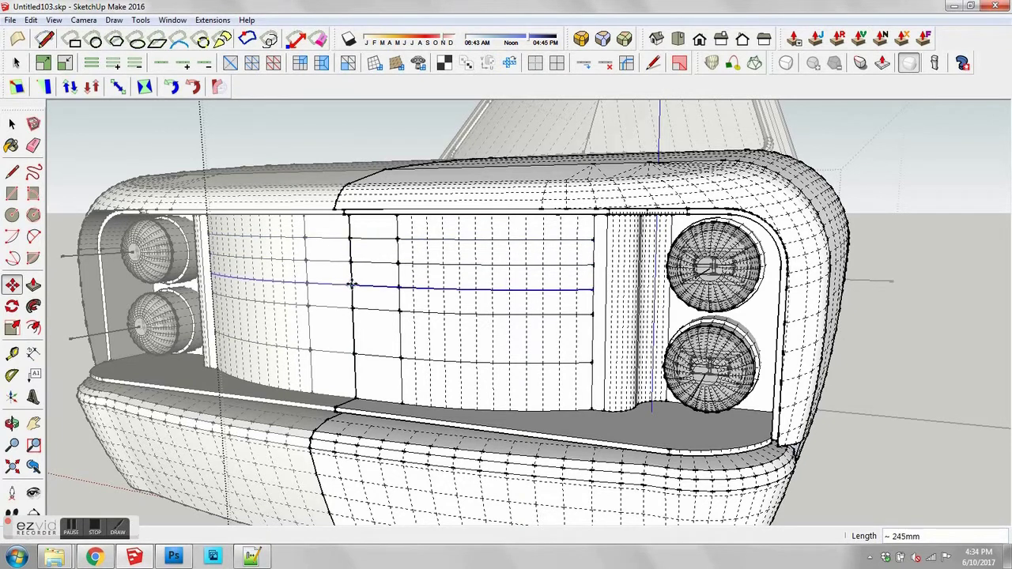
click(353, 296)
click(353, 337)
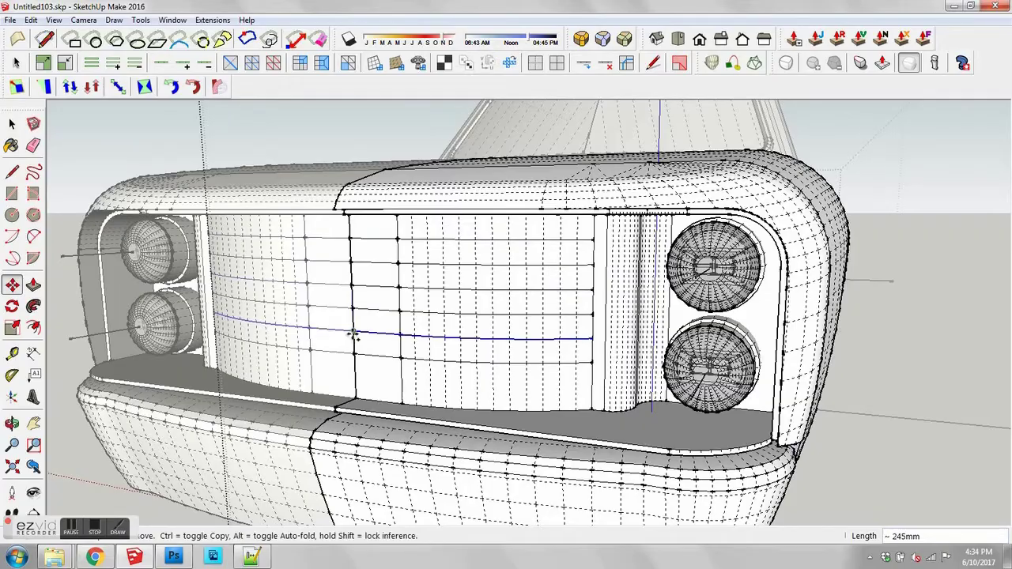
click(353, 373)
middle_drag(385, 331, 571, 402)
scroll(576, 402, up, 4)
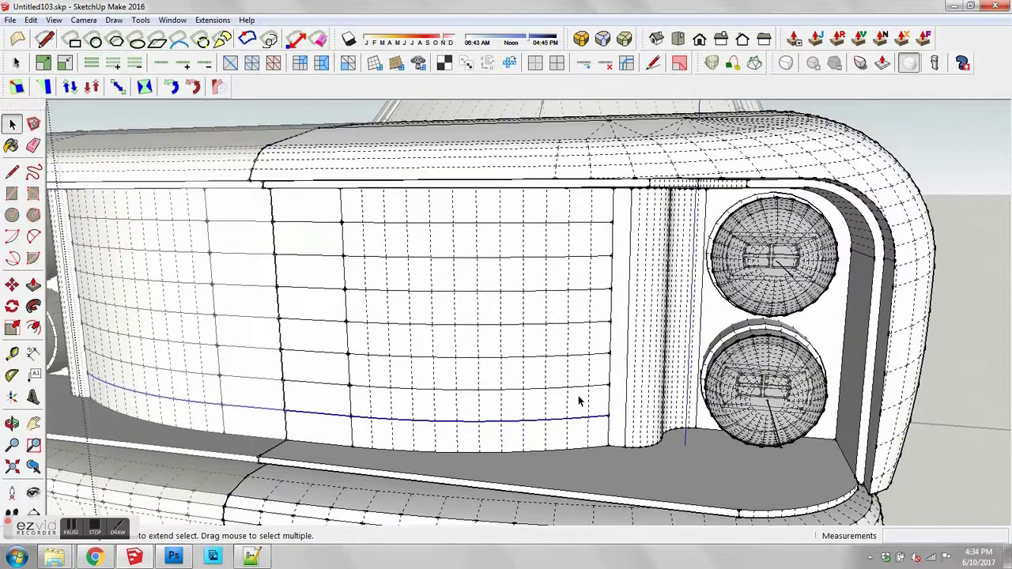
click(579, 401)
click(581, 341)
click(581, 274)
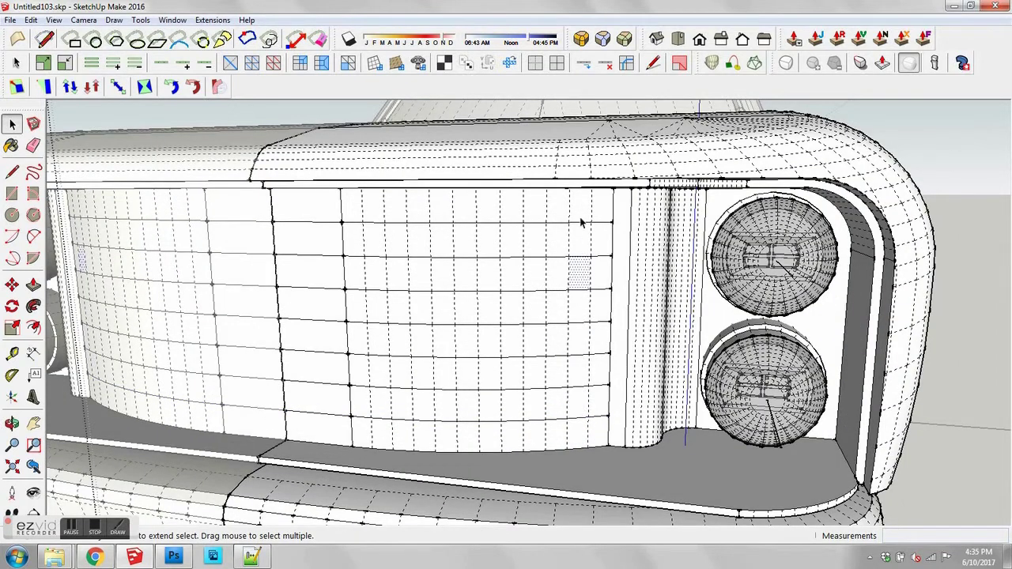
click(580, 211)
Step: Copy the top horizontal grille line to the middles of the bands down the grille, finishing with a *4 array
middle_drag(461, 272, 376, 254)
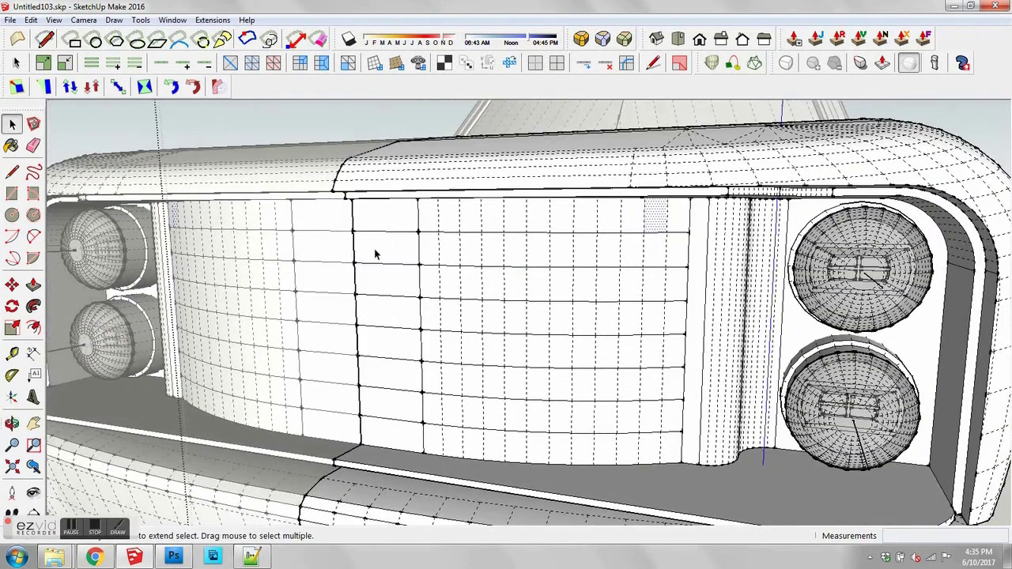
click(381, 231)
ctrl+click(433, 233)
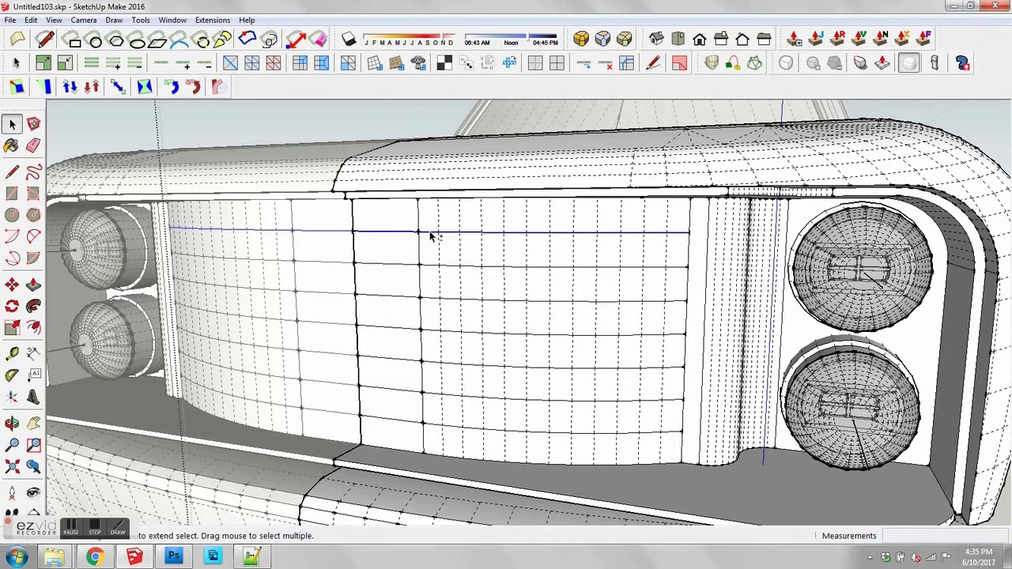
key(m)
click(353, 232)
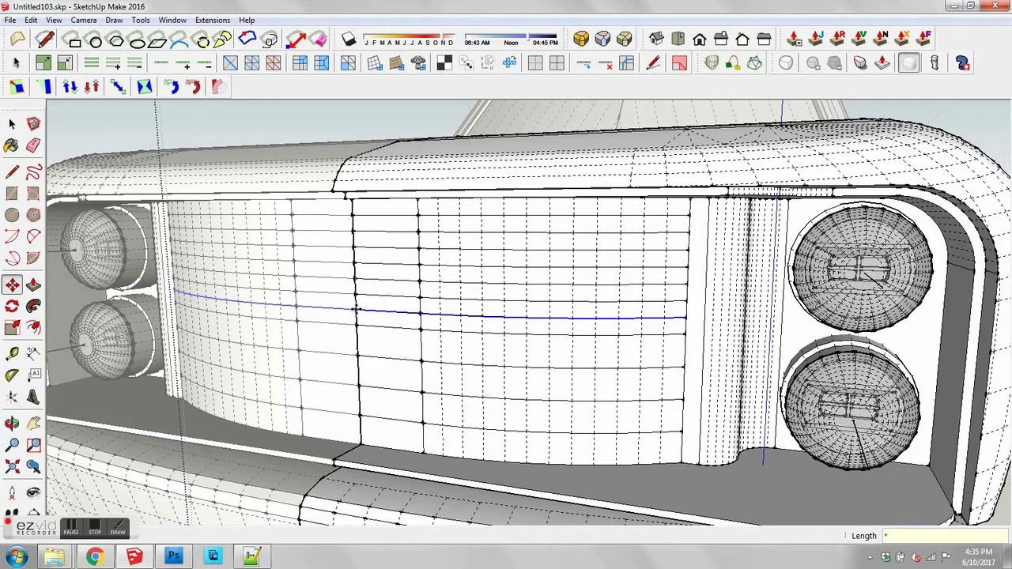
click(355, 310)
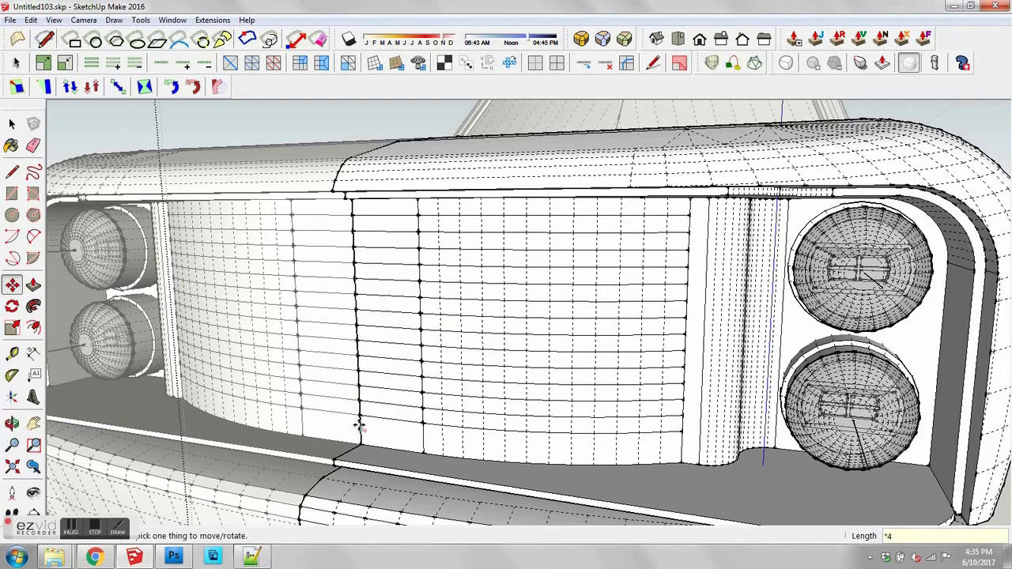
key(space)
Step: Copy the second-lowest horizontal grille line downward to split the bottom band in half
click(379, 404)
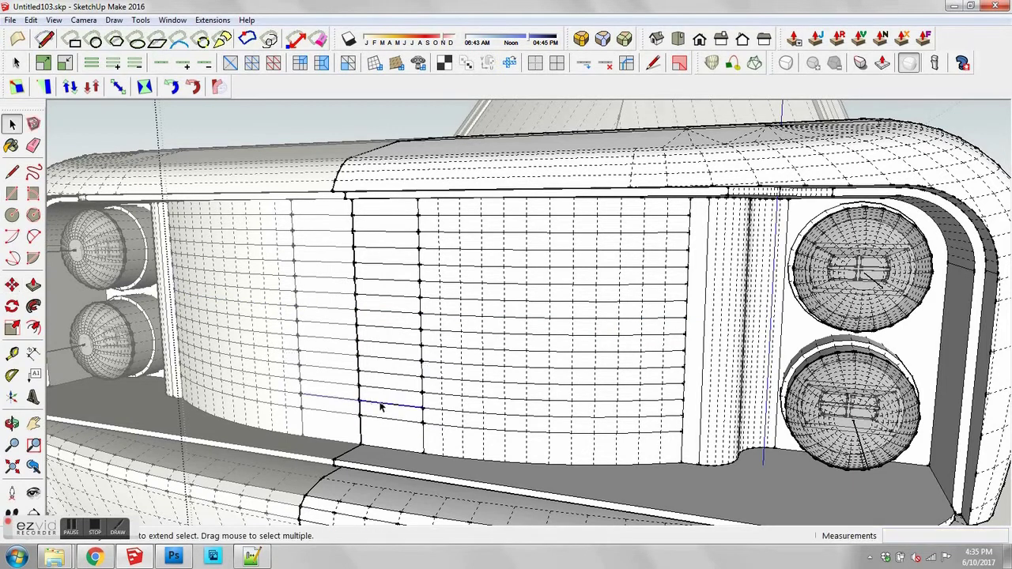
shift+click(457, 417)
key(m)
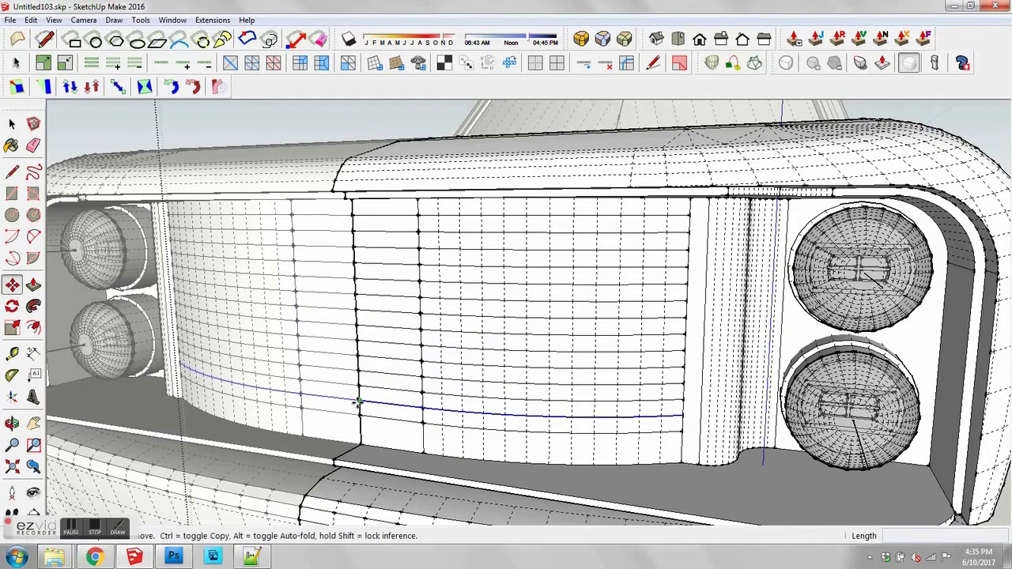
click(360, 401)
middle_drag(361, 425, 488, 397)
key(space)
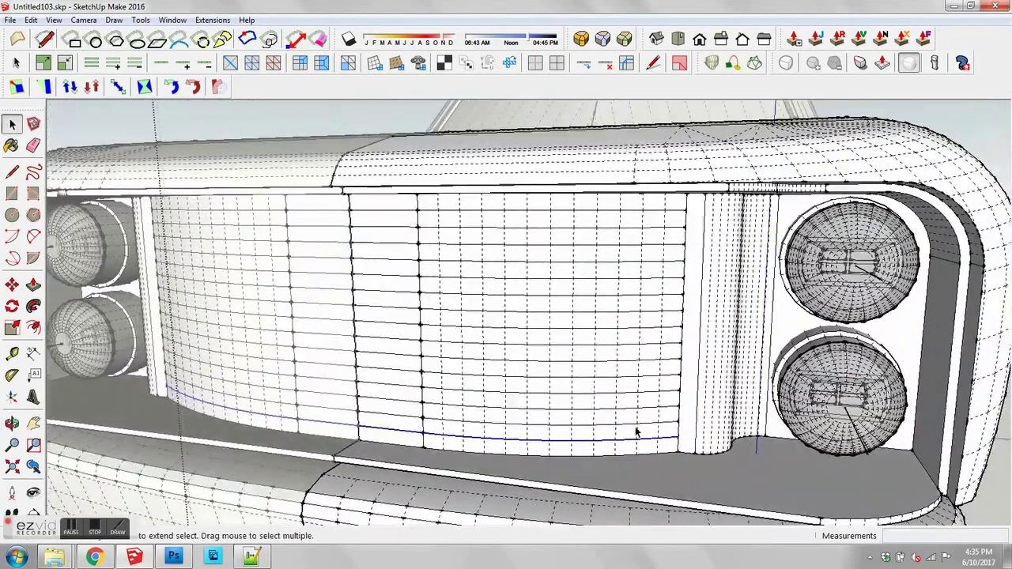
Step: Draw a 12-segment half-circle arc across the second-lowest grille band, near its end beside the headlights
click(647, 418)
scroll(647, 433, up, 8)
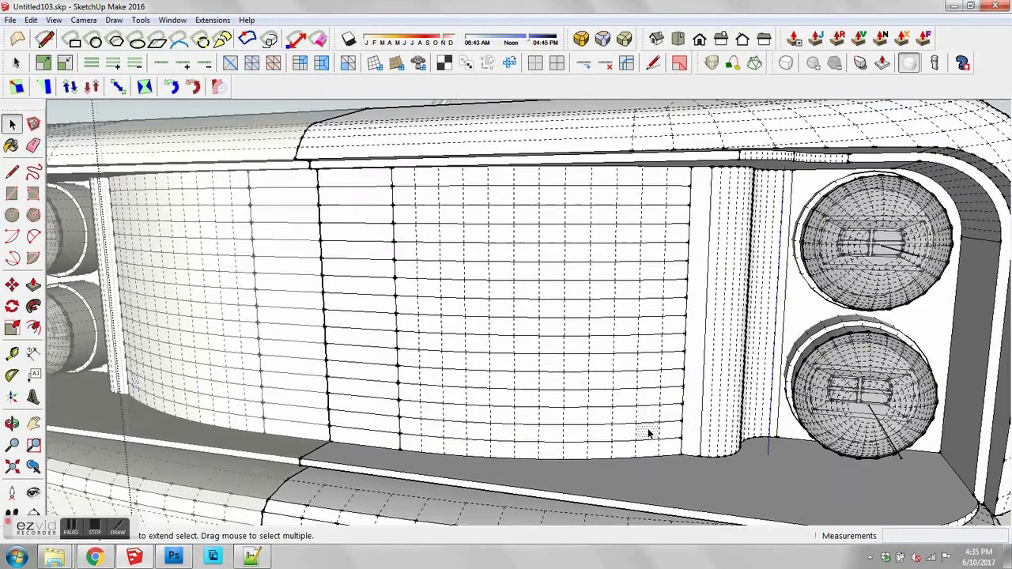
key(c)
key(a)
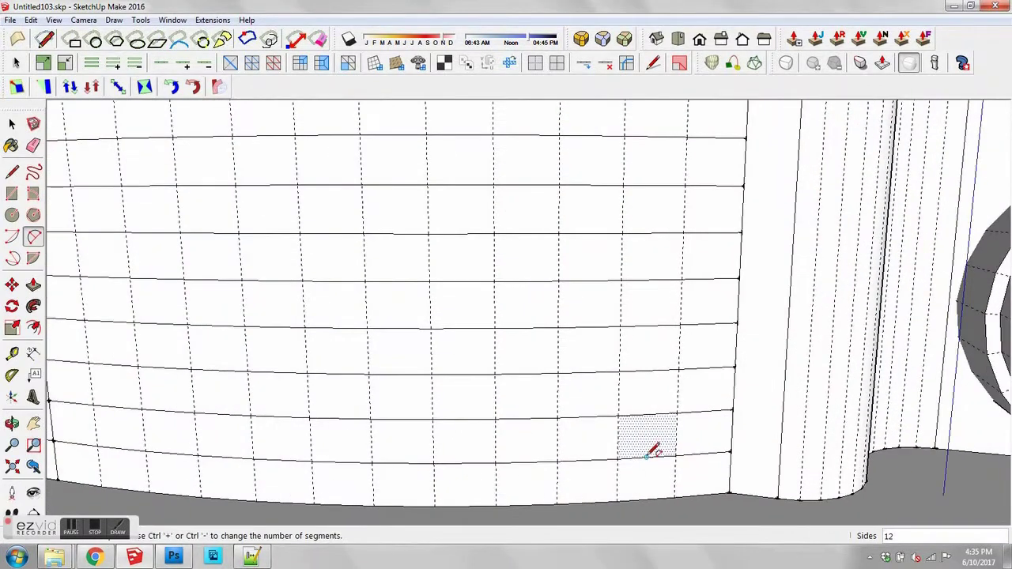
click(646, 457)
click(646, 414)
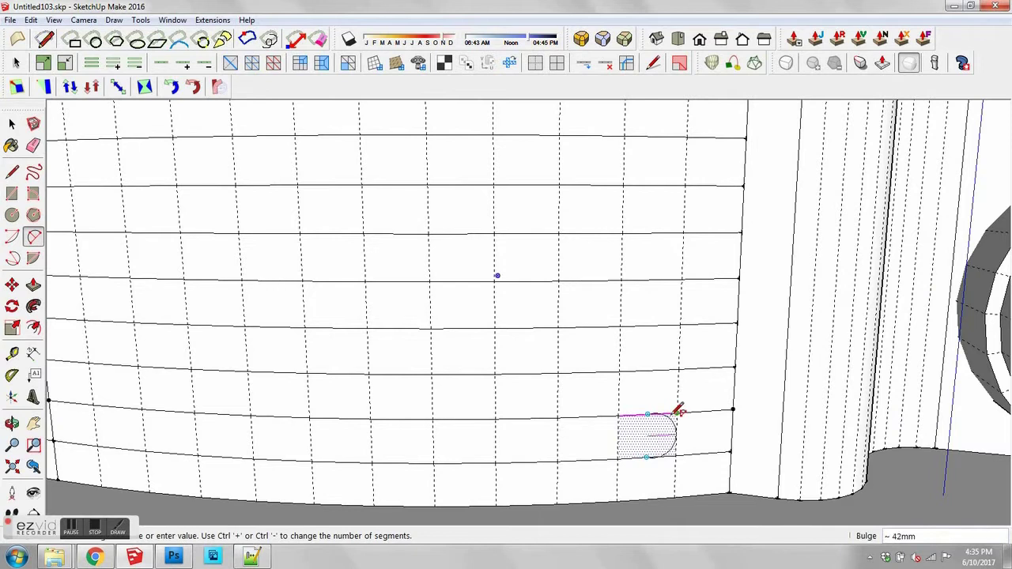
click(671, 420)
key(space)
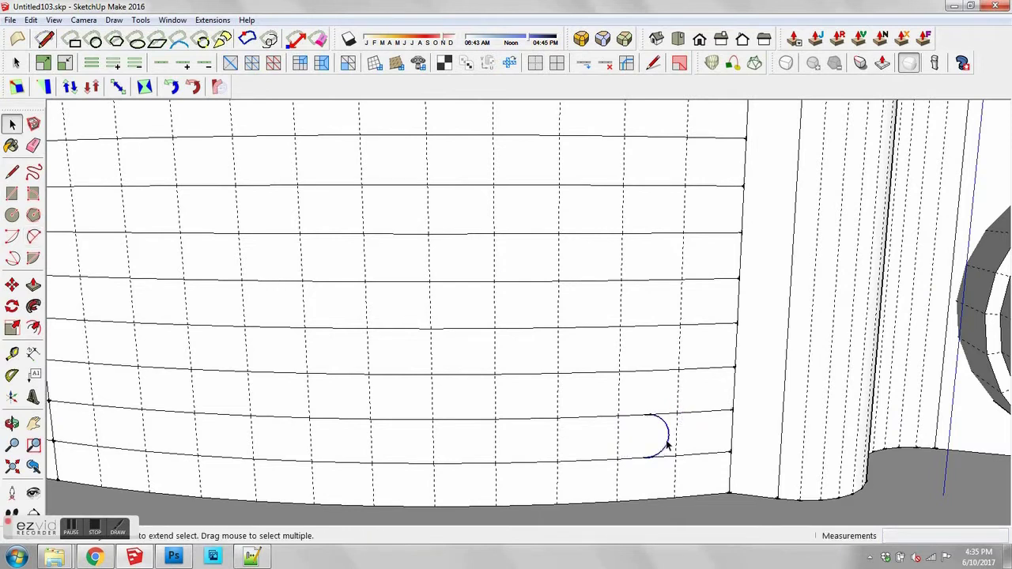
Step: Copy the half-circle arc two bands up and repeat it as a *6 array along the grille's height
scroll(665, 446, down, 4)
key(m)
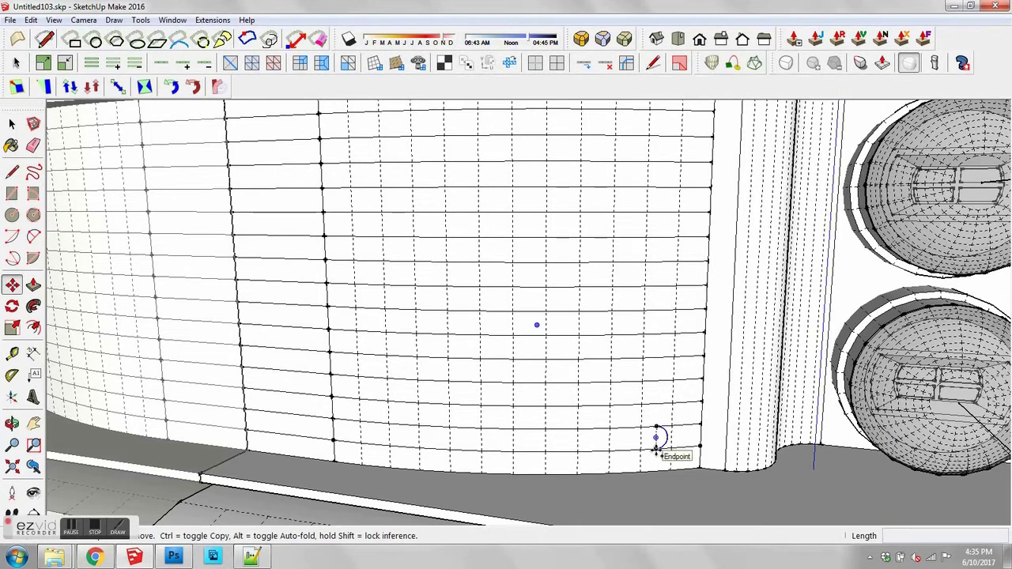
click(655, 450)
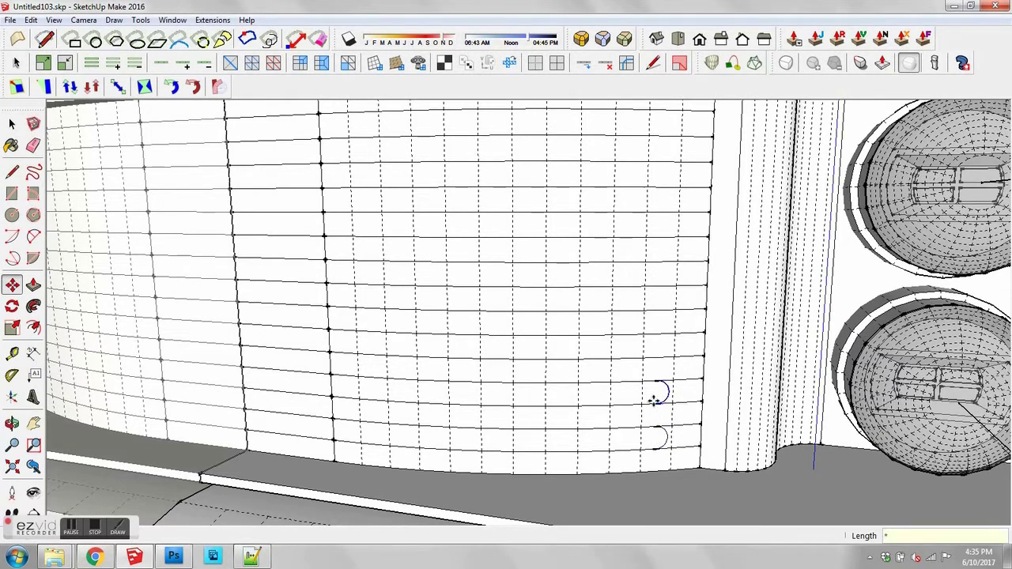
text(*6)
key(Return)
scroll(655, 401, down, 2)
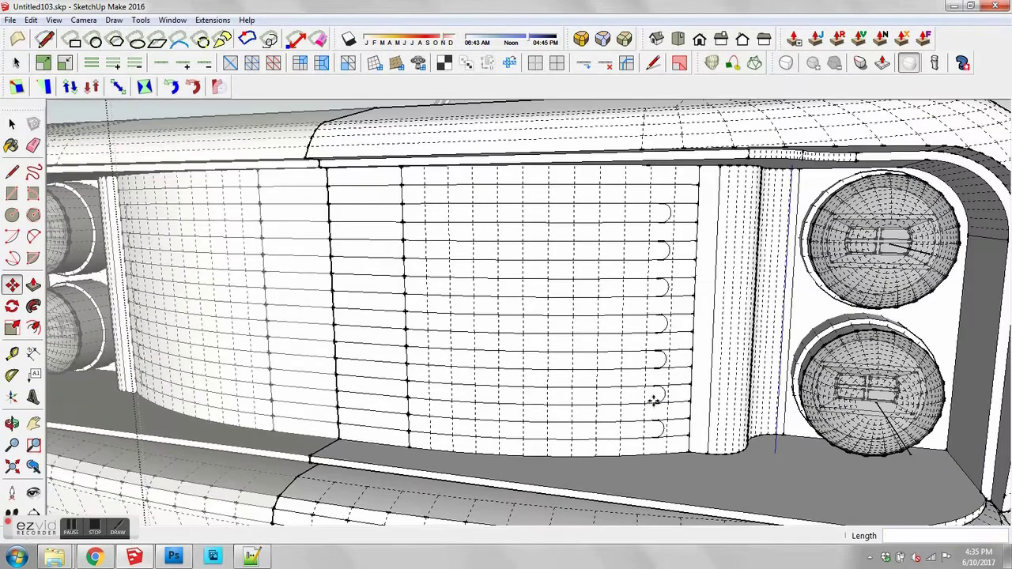
key(space)
Step: Turn off hidden geometry and erase the horizontal line stubs beyond the arcs at the slots' rounded ends
mouse_move(656, 404)
middle_down()
mouse_move(549, 402)
mouse_move(601, 364)
mouse_move(763, 379)
mouse_move(671, 379)
mouse_move(675, 402)
middle_up()
key(alt+v)
key(h)
key(e)
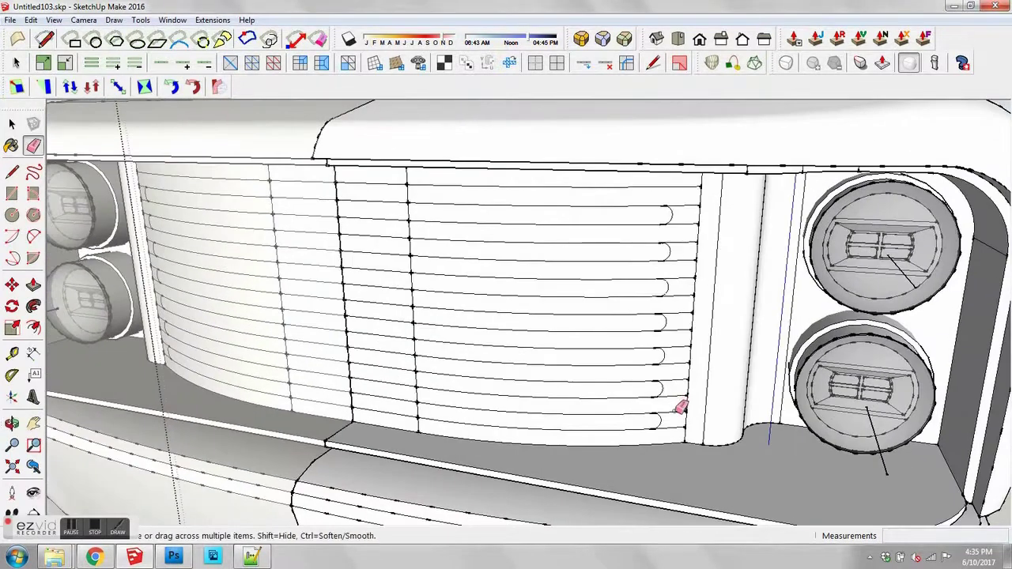
mouse_move(673, 423)
mouse_down()
mouse_move(685, 198)
mouse_move(687, 212)
mouse_up()
Step: Erase the segments of the vertical grille edge that cross the solid bands above, between and below the slots
mouse_move(687, 213)
middle_down()
mouse_move(670, 332)
mouse_move(537, 305)
mouse_move(543, 280)
middle_up()
key(e)
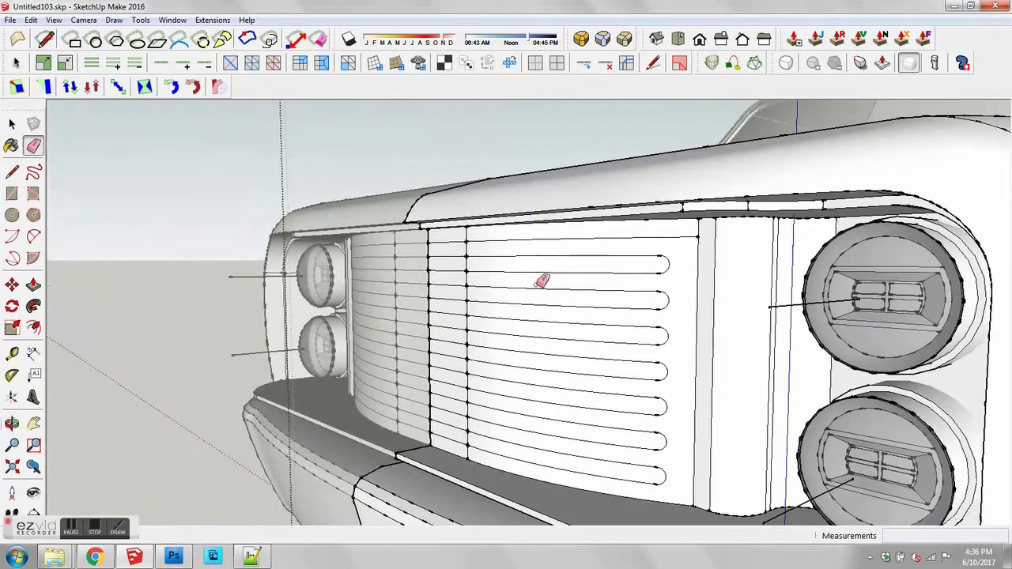
drag(469, 245, 472, 269)
scroll(472, 253, up, 3)
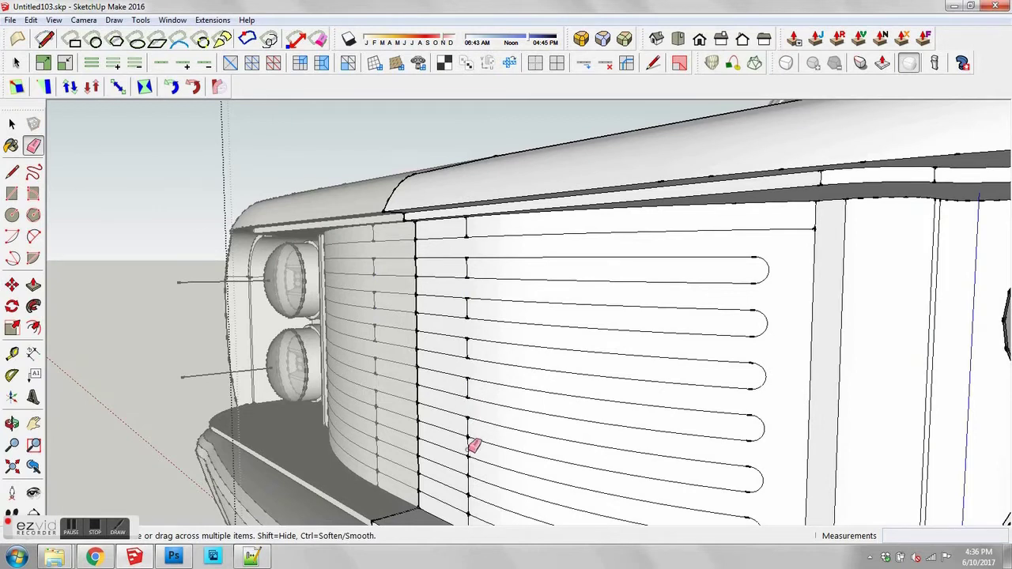
middle_drag(467, 447, 478, 356)
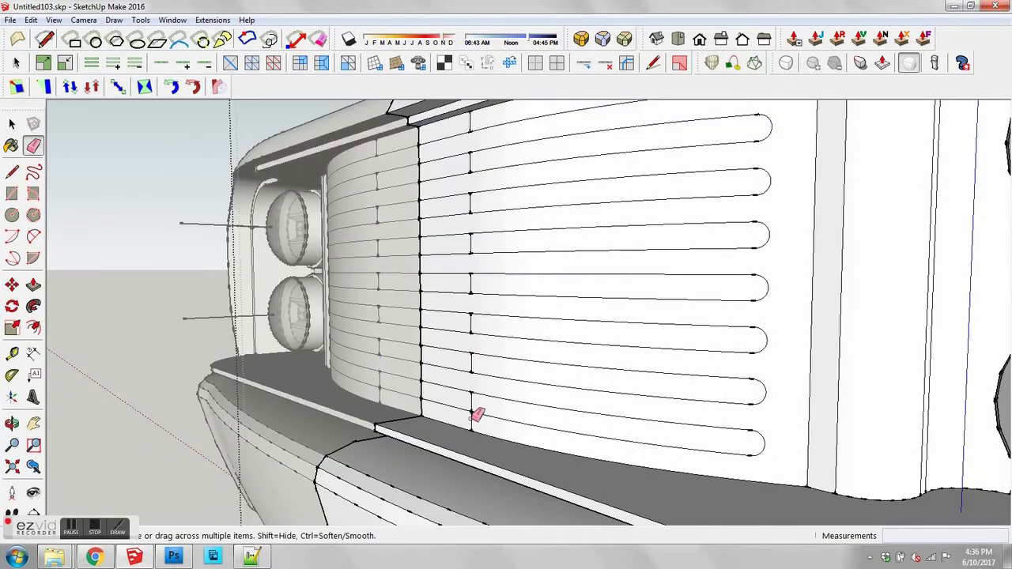
middle_drag(477, 319, 491, 390)
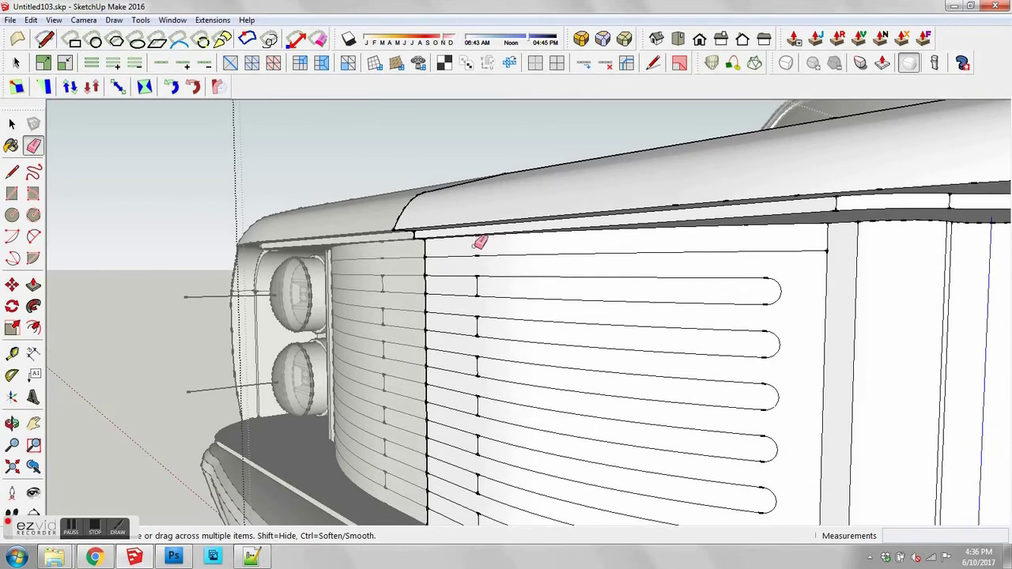
scroll(500, 294, down, 3)
mouse_move(501, 296)
middle_down()
mouse_move(701, 387)
mouse_move(580, 408)
middle_up()
key(space)
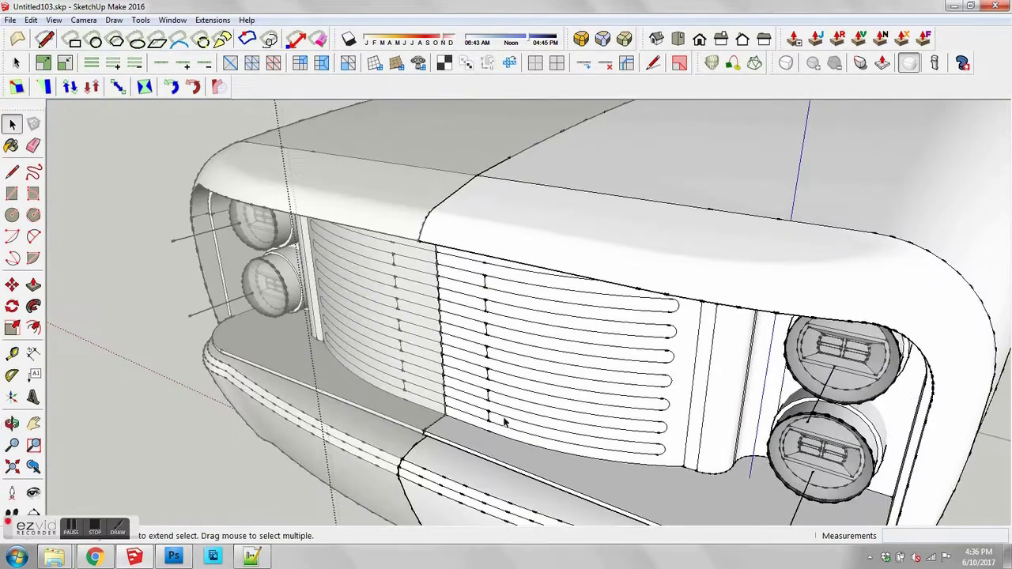
Step: Select the faces of all seven slots and recess them about 45 mm into the grille with Joint Push Pull
scroll(504, 423, up, 2)
click(490, 420)
ctrl+click(489, 391)
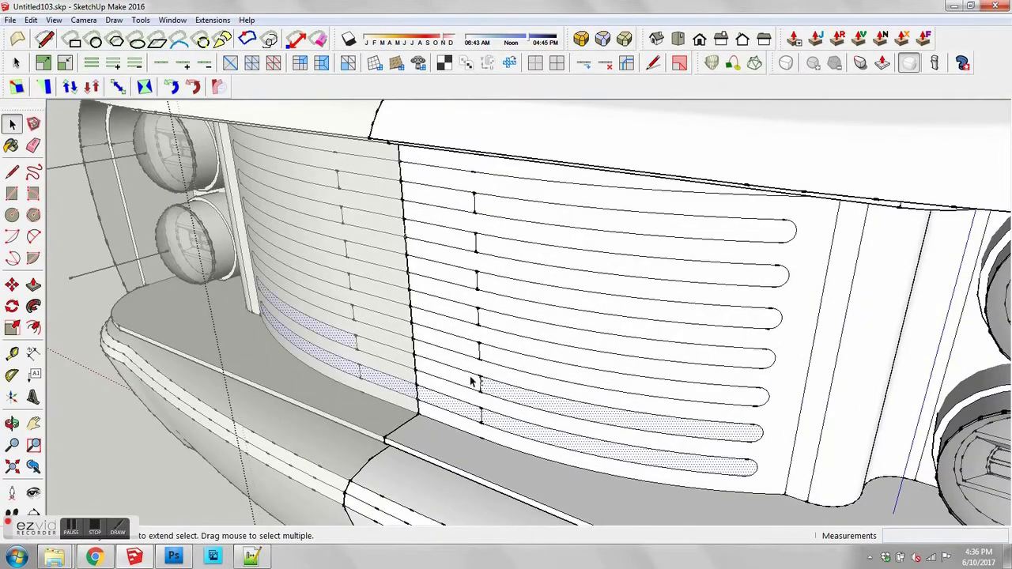
ctrl+click(470, 379)
ctrl+click(473, 350)
ctrl+click(486, 353)
ctrl+click(494, 320)
ctrl+click(467, 309)
shift+click(470, 277)
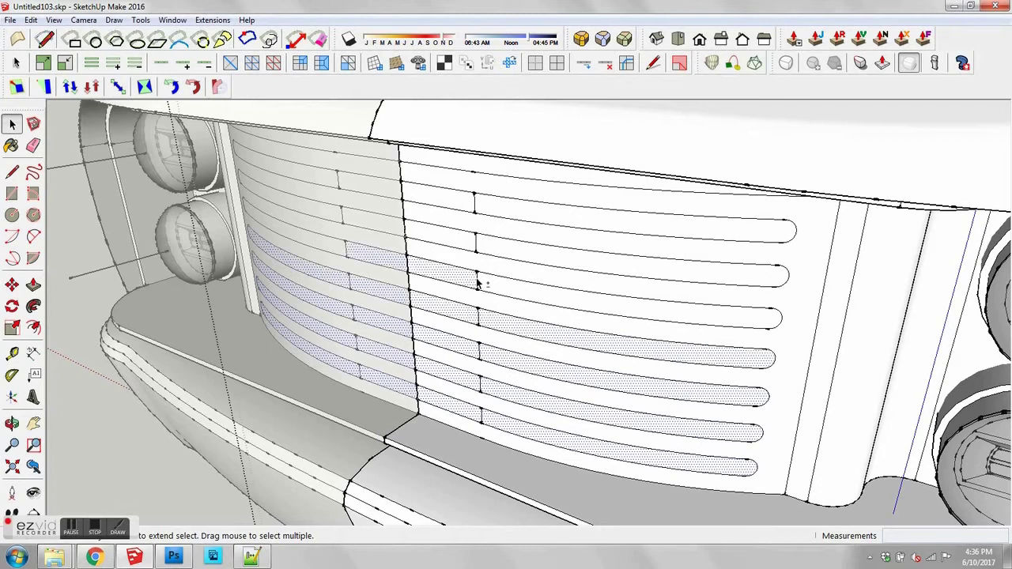
shift+click(488, 282)
ctrl+click(483, 244)
ctrl+click(466, 237)
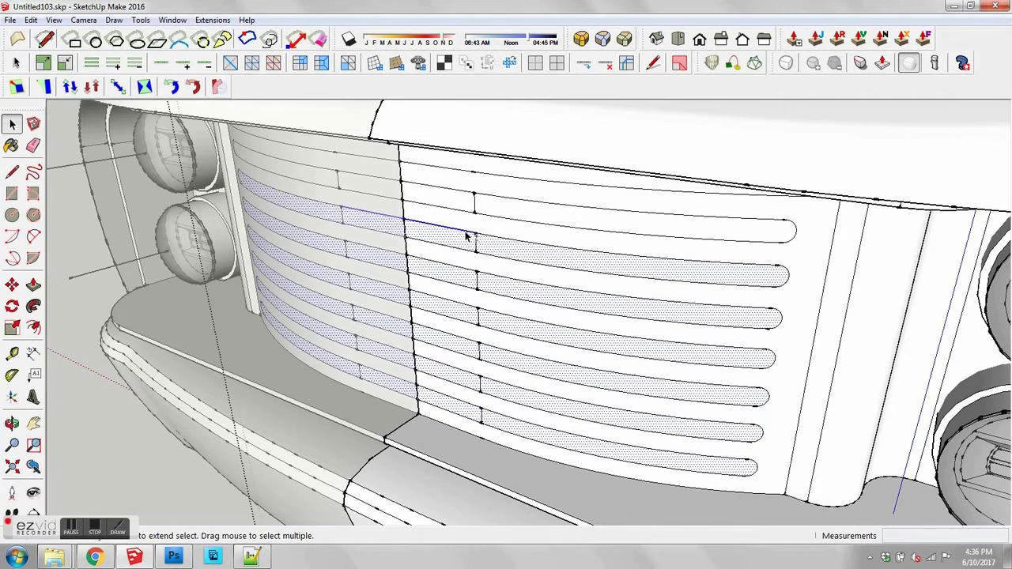
ctrl+click(466, 212)
ctrl+click(479, 227)
middle_drag(479, 238, 436, 318)
click(816, 38)
scroll(576, 288, up, 3)
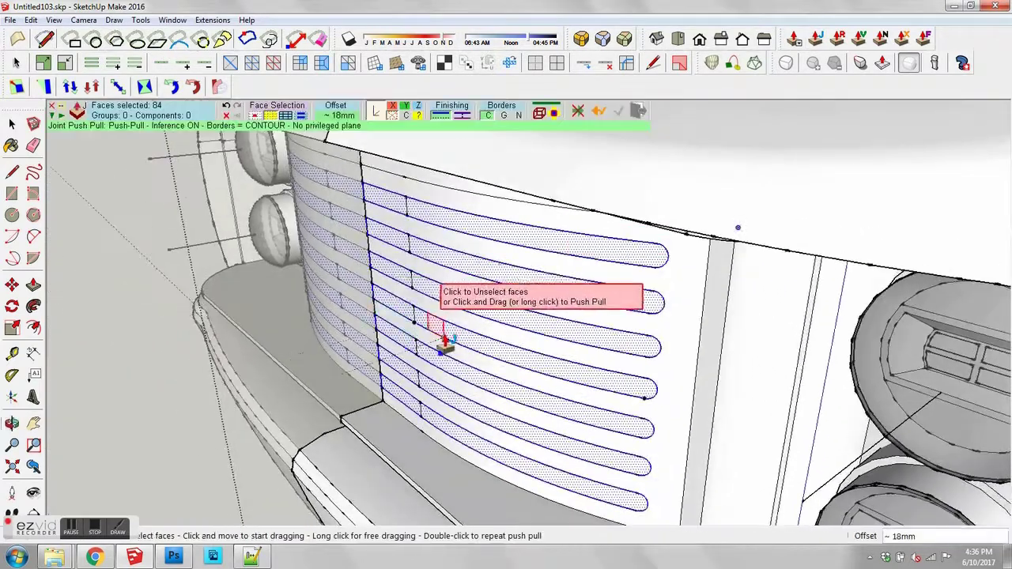
scroll(436, 332, up, 3)
drag(442, 332, 452, 325)
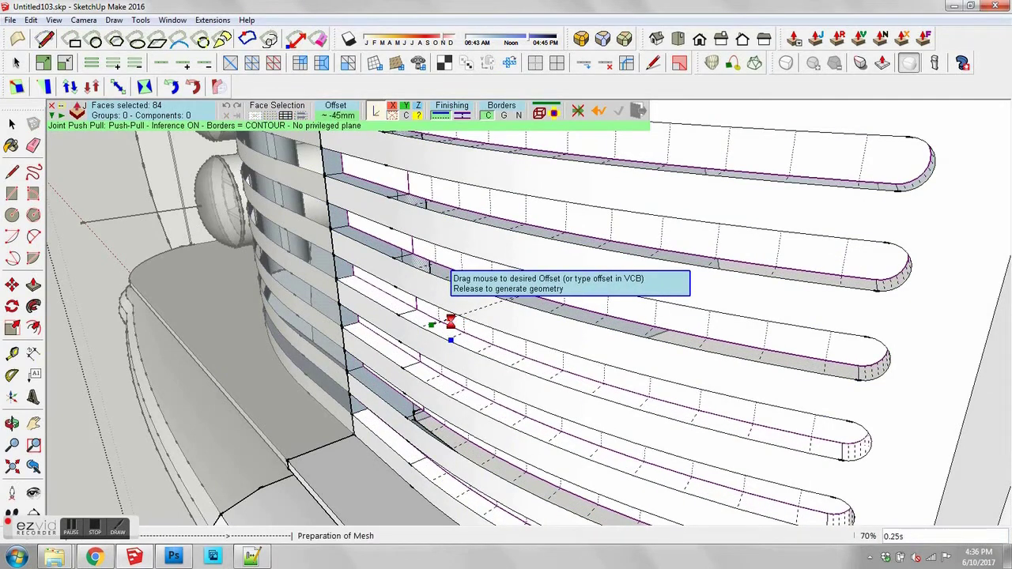
mouse_move(453, 324)
middle_down()
mouse_move(596, 325)
mouse_move(768, 232)
mouse_move(768, 198)
mouse_move(564, 223)
mouse_move(506, 266)
middle_up()
key(space)
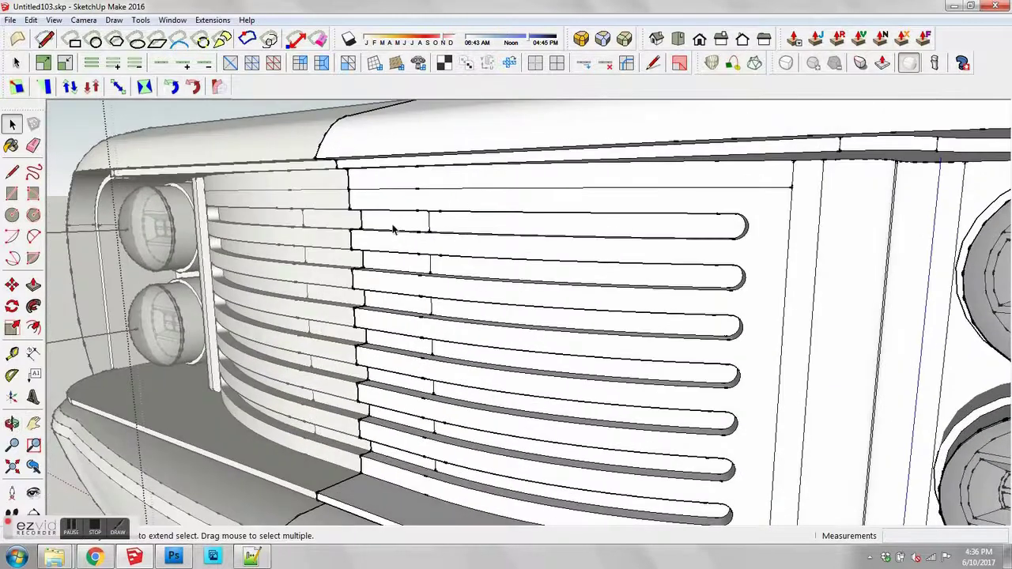
Step: Erase the dividing edges inside the top two slots near the grille's centre
key(e)
drag(364, 217, 436, 220)
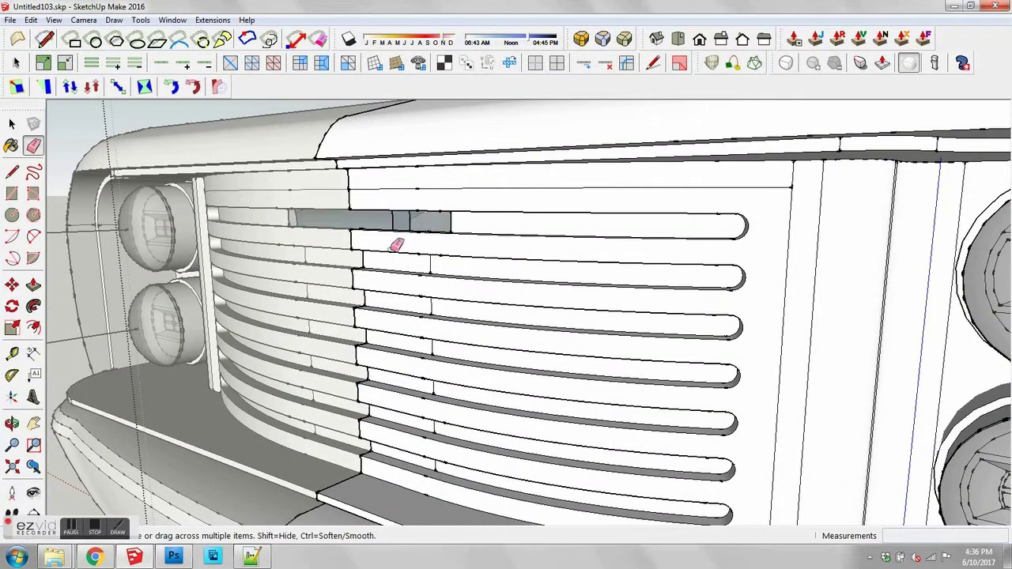
mouse_move(361, 256)
mouse_down()
mouse_move(393, 260)
mouse_move(437, 293)
mouse_up()
Step: Select the back faces of all seven slots with their dividing edges and erase them to open the slots
mouse_move(438, 293)
middle_down()
mouse_move(461, 298)
mouse_move(562, 269)
middle_up()
key(space)
click(504, 252)
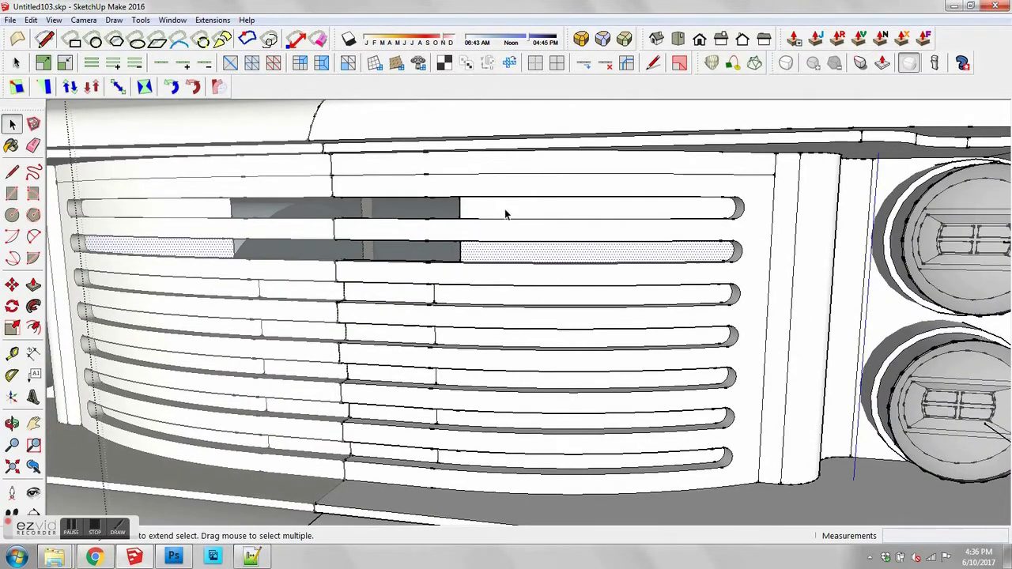
shift+click(504, 209)
shift+click(448, 294)
shift+click(427, 337)
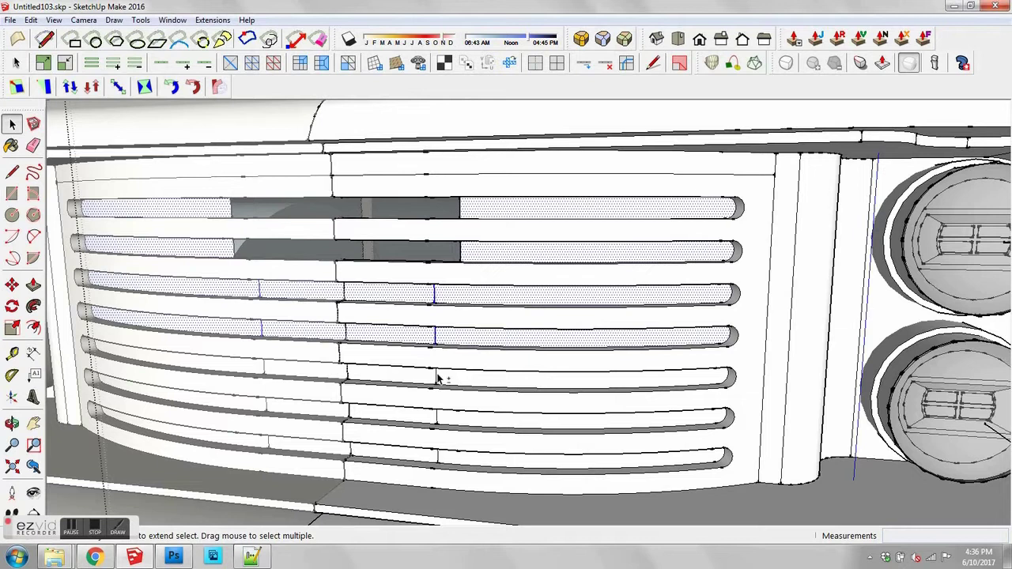
shift+click(427, 463)
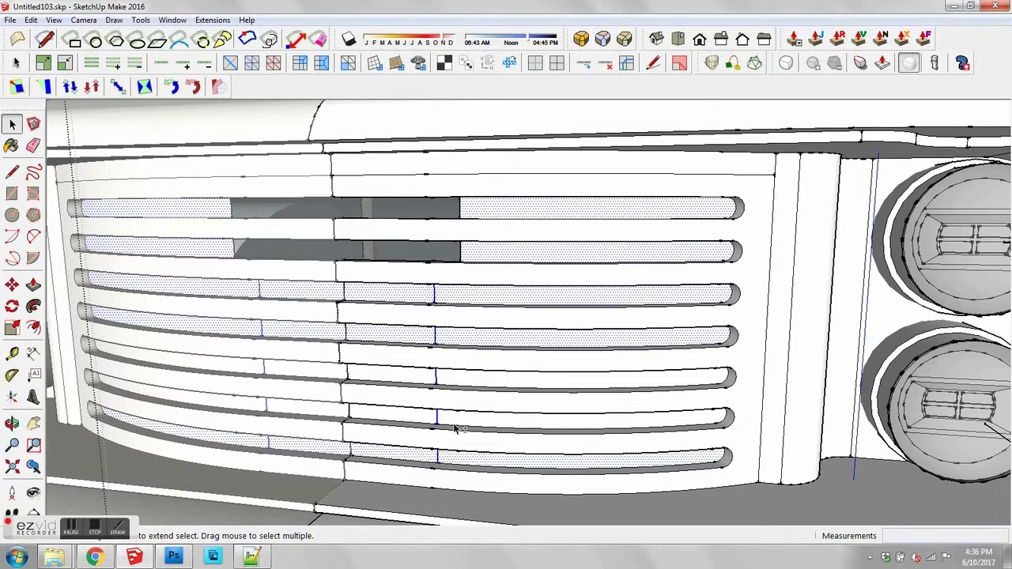
shift+click(431, 419)
shift+click(427, 376)
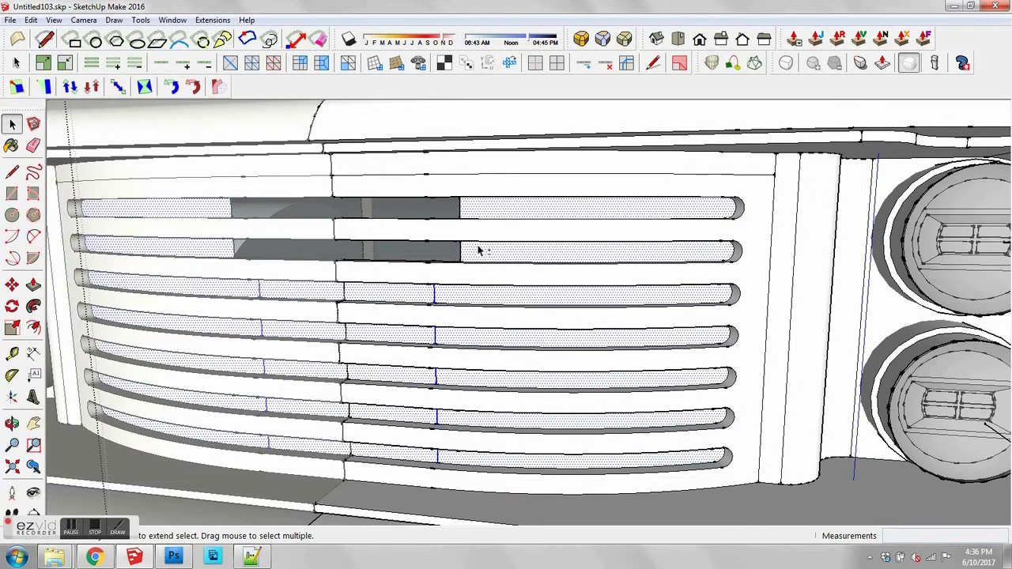
right_click(461, 215)
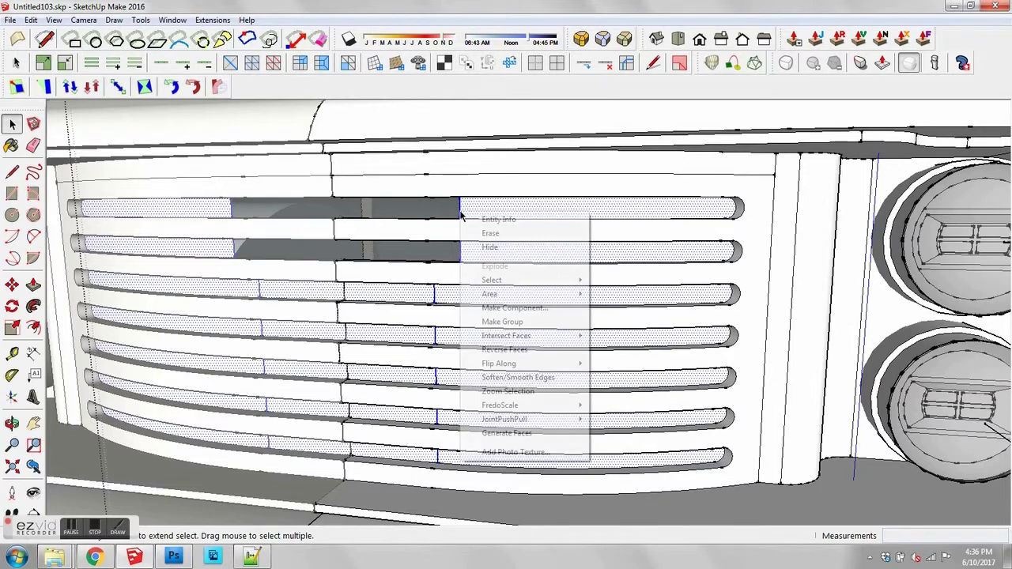
click(485, 233)
Step: Erase the leftover vertical edges around the opened slots near the grille's centre
scroll(525, 364, down, 10)
middle_drag(526, 365, 438, 387)
scroll(445, 321, up, 8)
mouse_move(445, 321)
middle_down()
mouse_move(386, 280)
mouse_move(466, 436)
middle_up()
key(e)
click(498, 448)
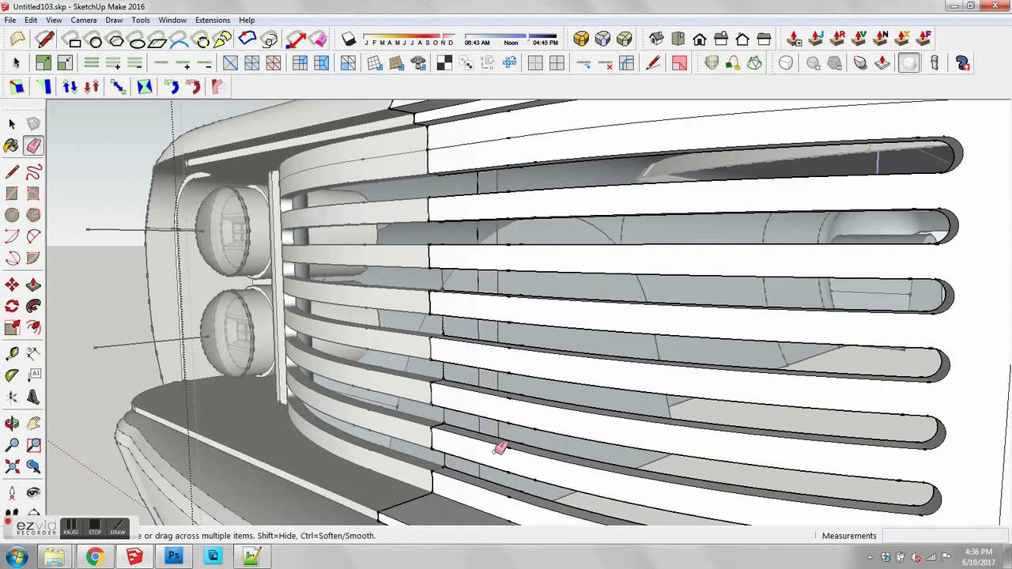
middle_drag(503, 225, 484, 277)
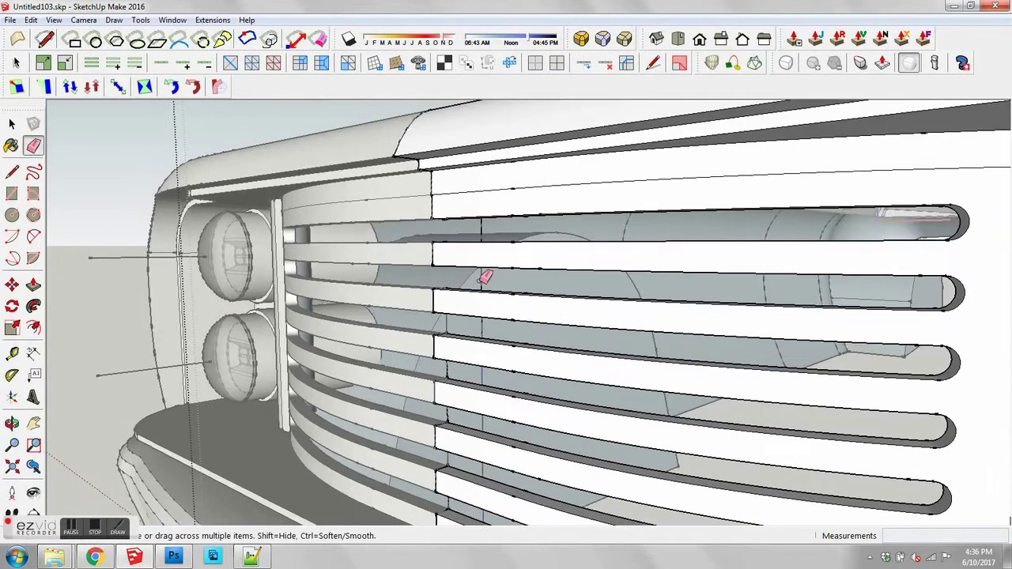
scroll(485, 366, down, 5)
scroll(466, 420, up, 6)
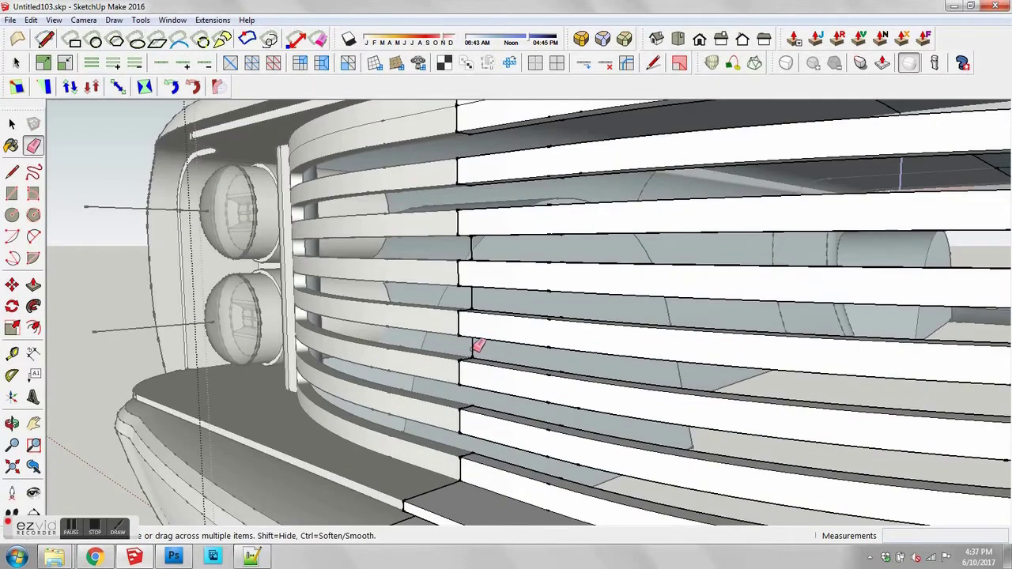
middle_drag(477, 204, 427, 348)
scroll(490, 223, down, 5)
scroll(537, 348, down, 3)
middle_drag(546, 355, 474, 358)
middle_drag(414, 363, 704, 388)
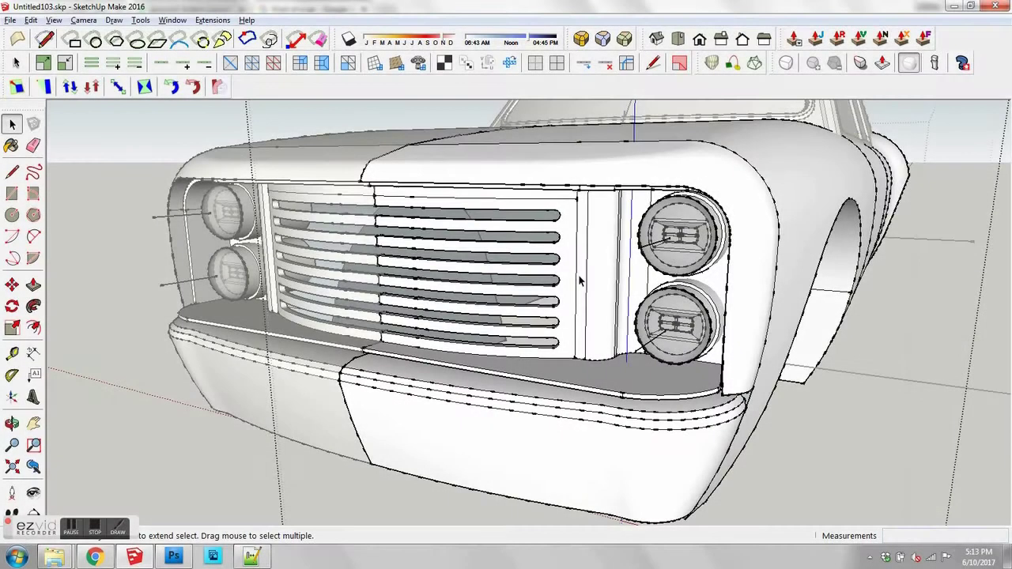
Step: Recess the narrow vertical strip between the grille and the rounded column about 51 mm with Push/Pull
middle_drag(579, 281, 591, 356)
scroll(591, 362, up, 2)
scroll(590, 363, up, 2)
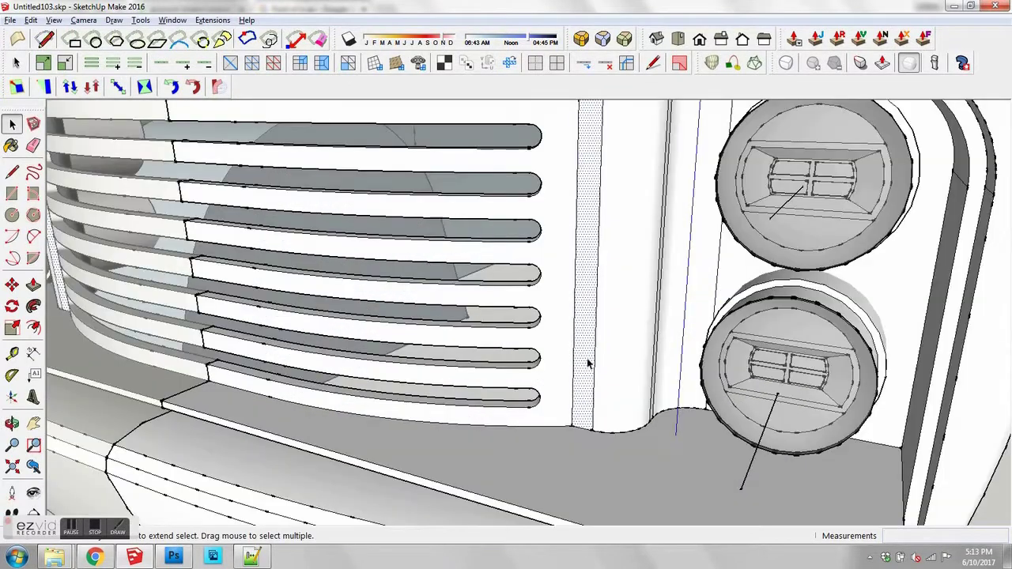
key(p)
click(583, 411)
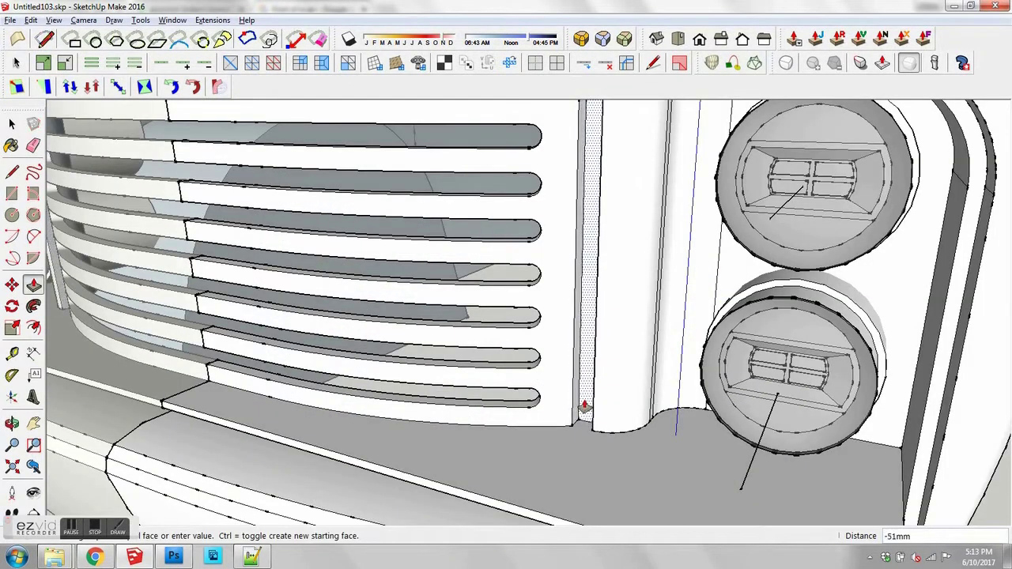
Step: Draw a circle with a radius of about 43 mm on the ledge in front of the grille's outer end
middle_drag(584, 407, 533, 415)
key(c)
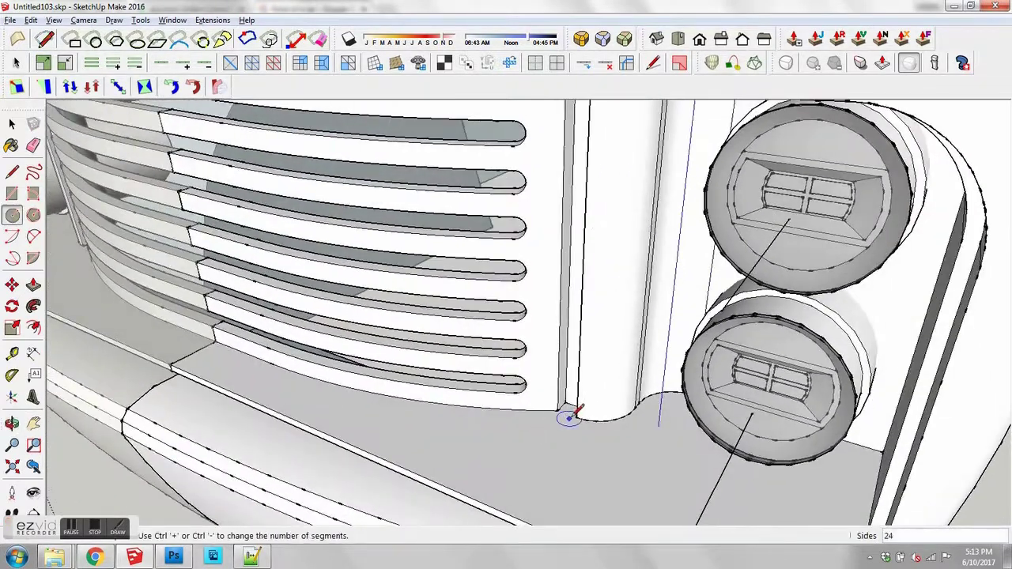
click(538, 460)
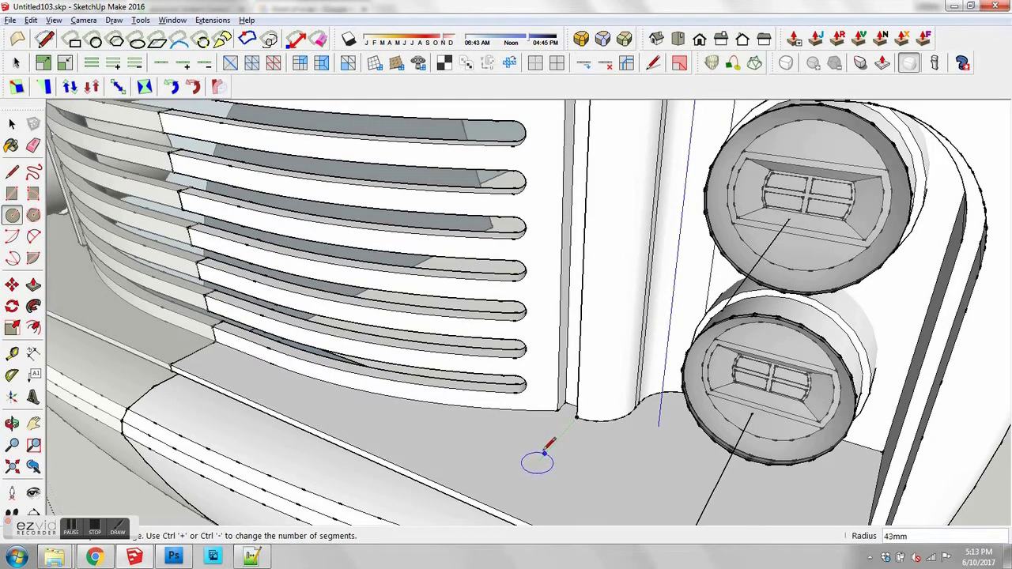
click(545, 452)
key(space)
Step: Copy the bottom slot's lower curved edge forward and down onto the ledge in front of the grille
middle_drag(526, 442, 641, 448)
click(321, 395)
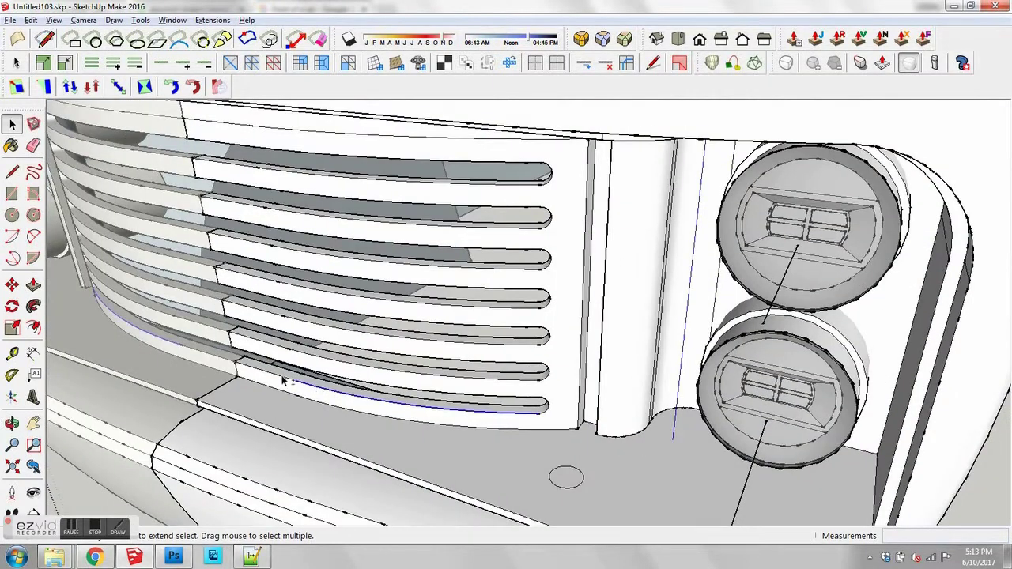
key(m)
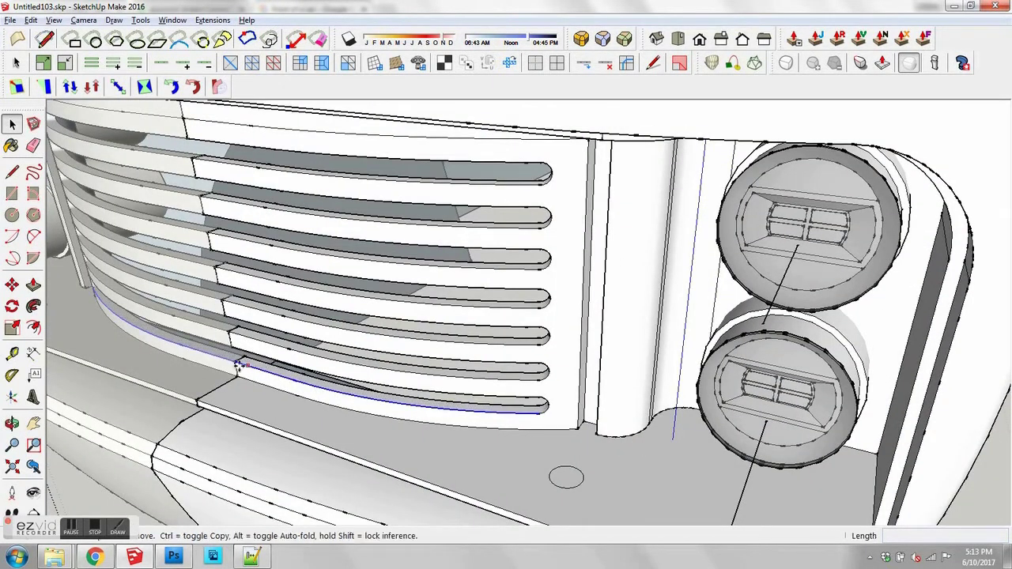
click(235, 362)
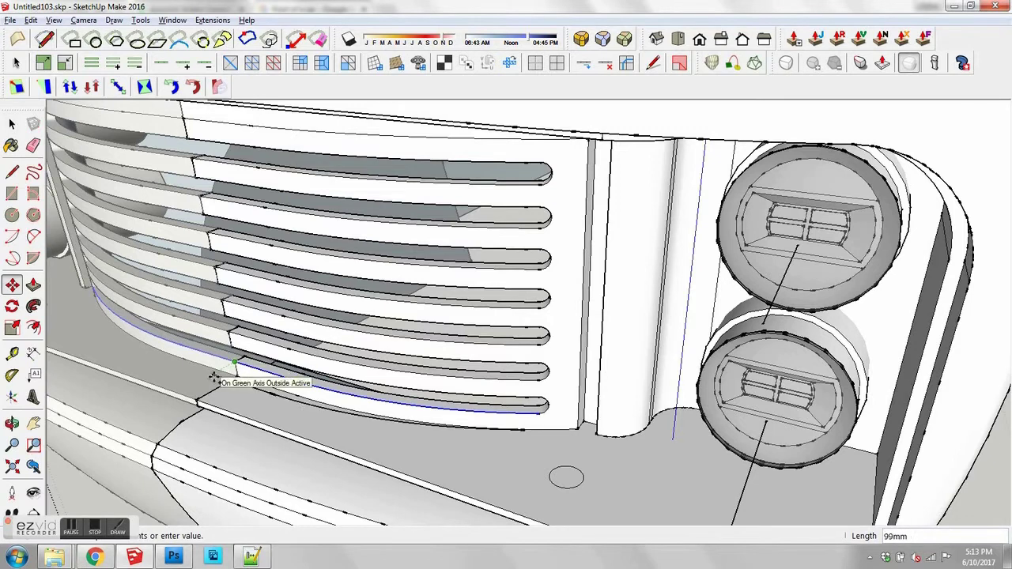
click(415, 433)
Step: Draw a short straight line outward from the end of the copied curve on the ledge
mouse_move(430, 442)
middle_down()
mouse_move(519, 469)
mouse_move(545, 454)
middle_up()
key(l)
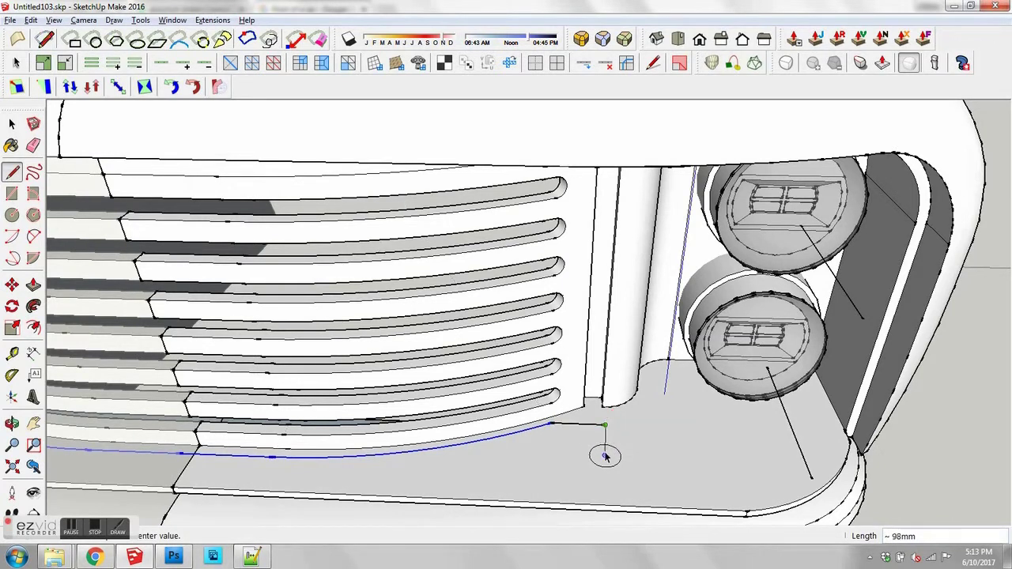
middle_drag(605, 456, 655, 448)
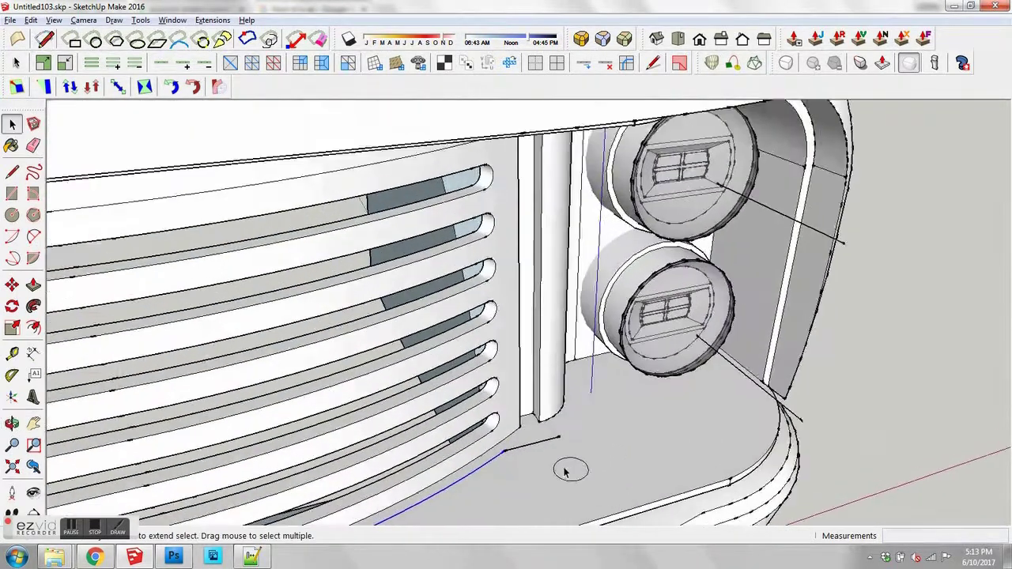
Step: Move the circle on the ledge about 30 mm toward the end of the short line
scroll(564, 471, up, 2)
click(571, 470)
key(m)
click(569, 468)
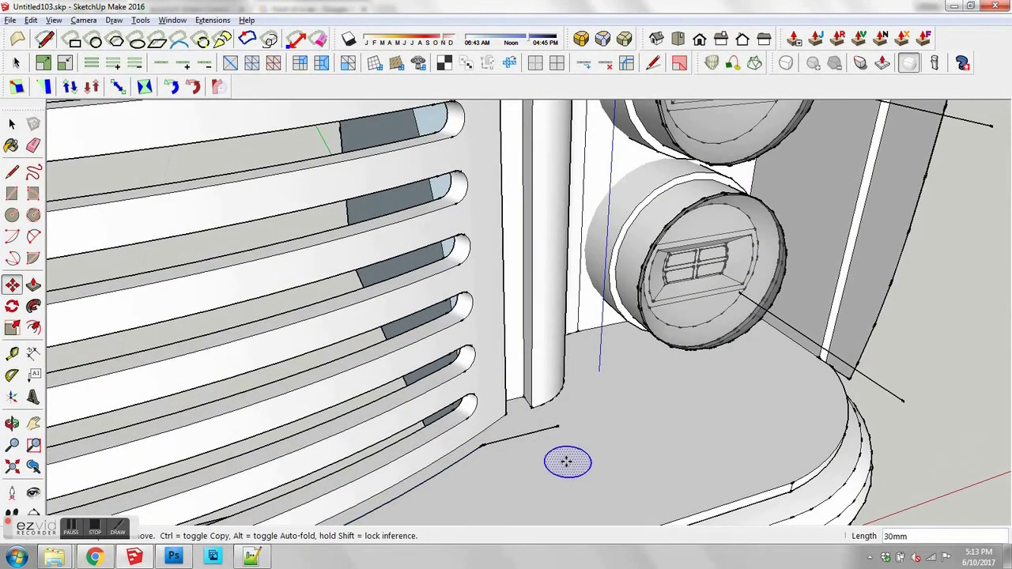
click(563, 458)
key(space)
Step: Copy the top slot's upper curved edge about 99 mm forward, aligned above the curve on the ledge
middle_drag(562, 458, 475, 432)
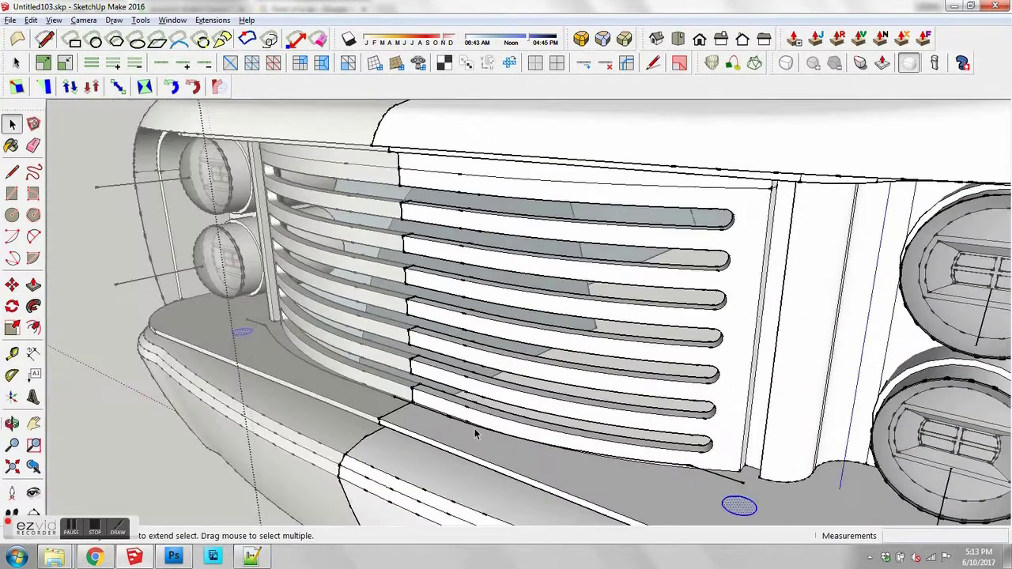
mouse_move(436, 203)
middle_down()
mouse_move(402, 140)
mouse_move(418, 167)
mouse_move(458, 182)
mouse_move(431, 193)
middle_up()
click(431, 192)
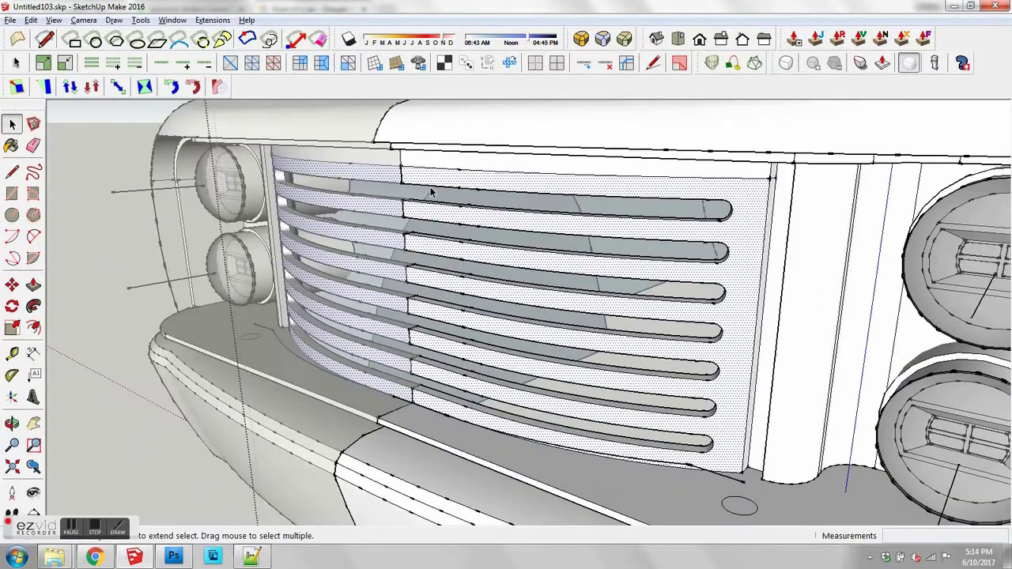
click(444, 188)
middle_drag(498, 197, 553, 253)
scroll(716, 222, up, 3)
key(m)
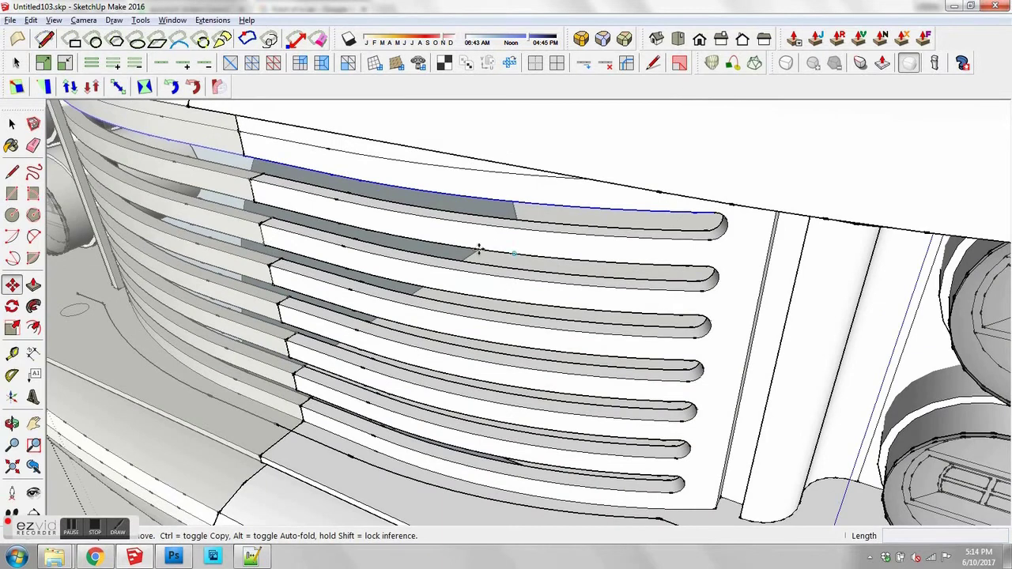
click(245, 158)
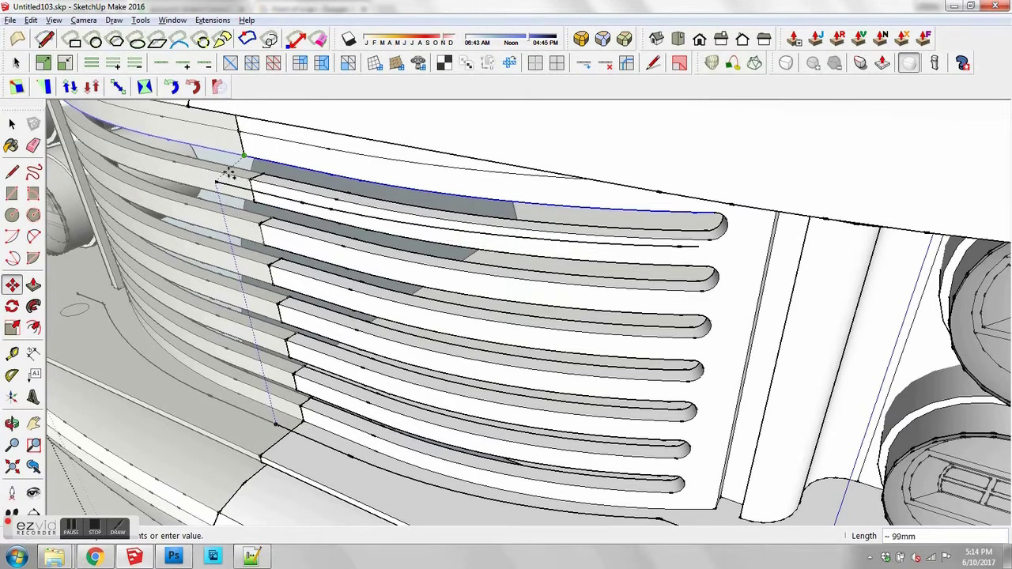
middle_drag(228, 164, 560, 98)
scroll(544, 168, down, 3)
middle_drag(500, 252, 471, 348)
scroll(542, 228, up, 3)
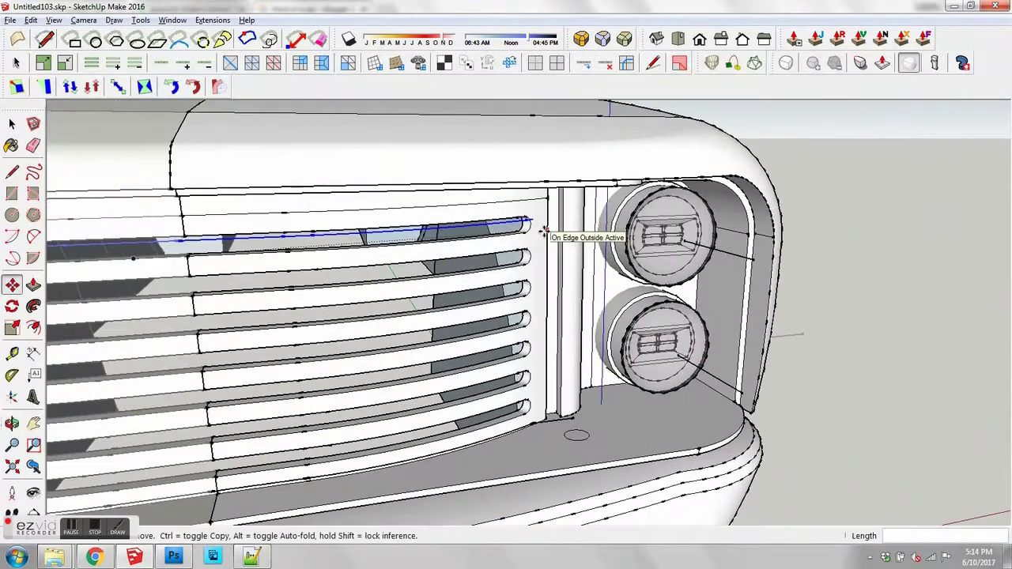
Step: Copy the short straight line from the ledge curve's end up to the end of the upper curve
key(space)
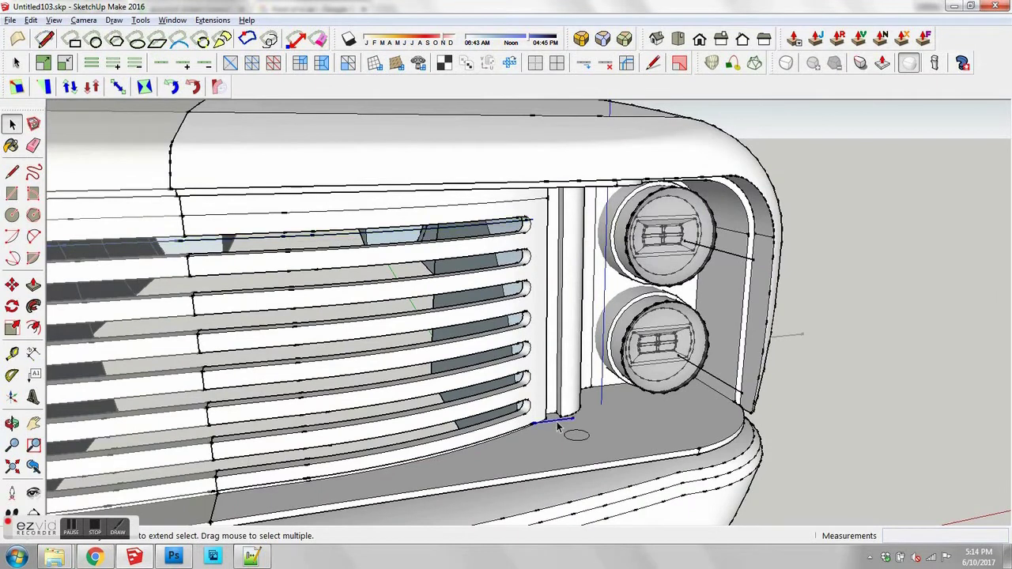
scroll(557, 427, up, 2)
key(m)
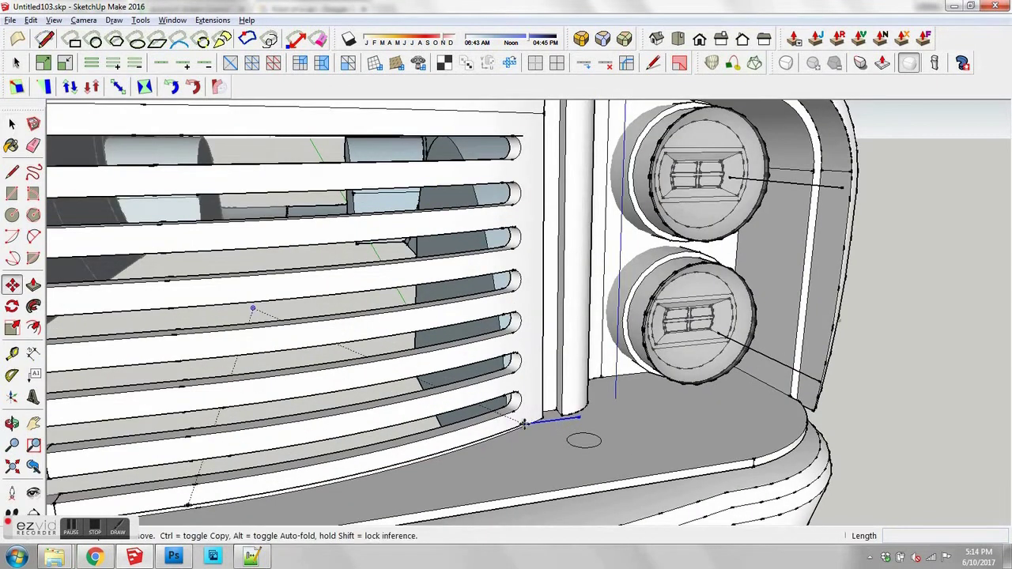
click(525, 425)
shift+middle_drag(523, 295, 525, 459)
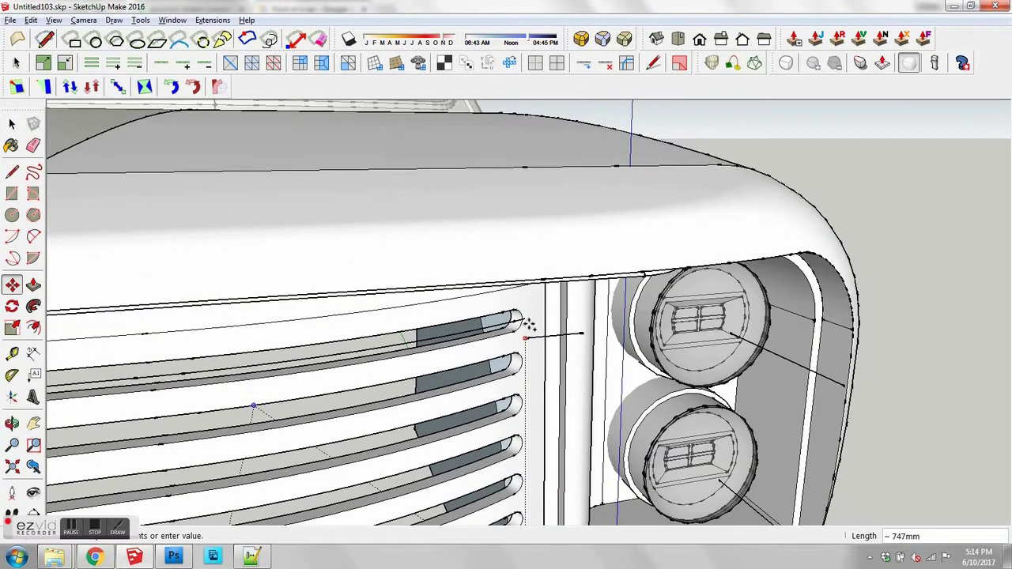
middle_drag(524, 319, 364, 232)
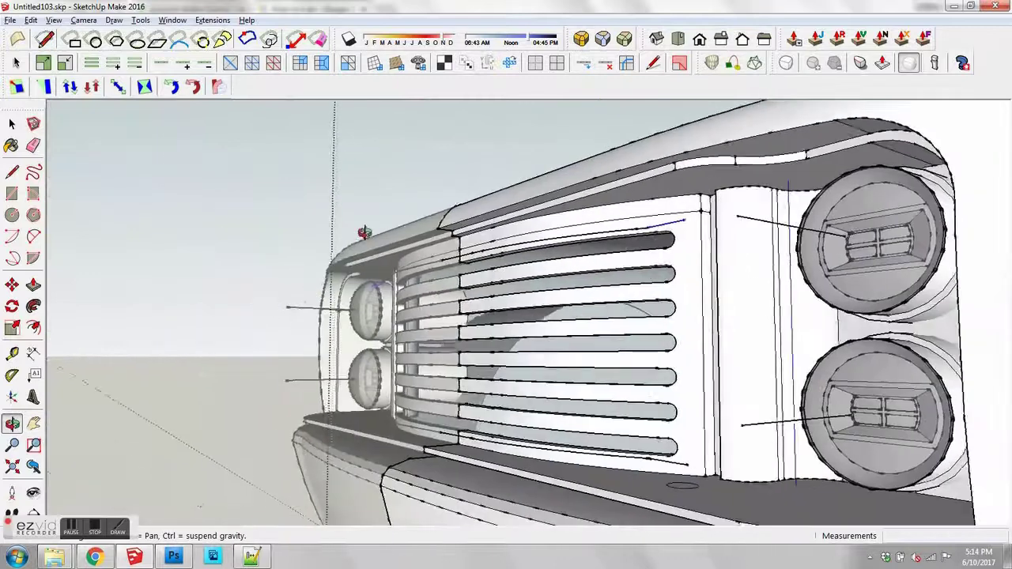
Step: Draw an upright circle with a 19 mm radius centred on the upper curve's end at the grille's middle
scroll(441, 264, up, 4)
mouse_move(442, 270)
middle_down()
mouse_move(422, 255)
mouse_move(447, 271)
middle_up()
key(c)
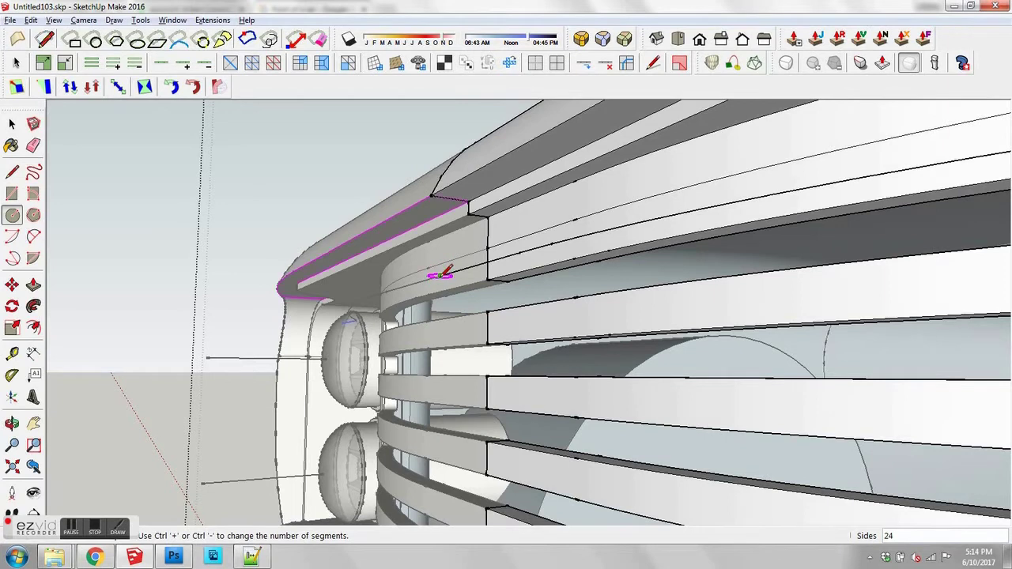
click(440, 274)
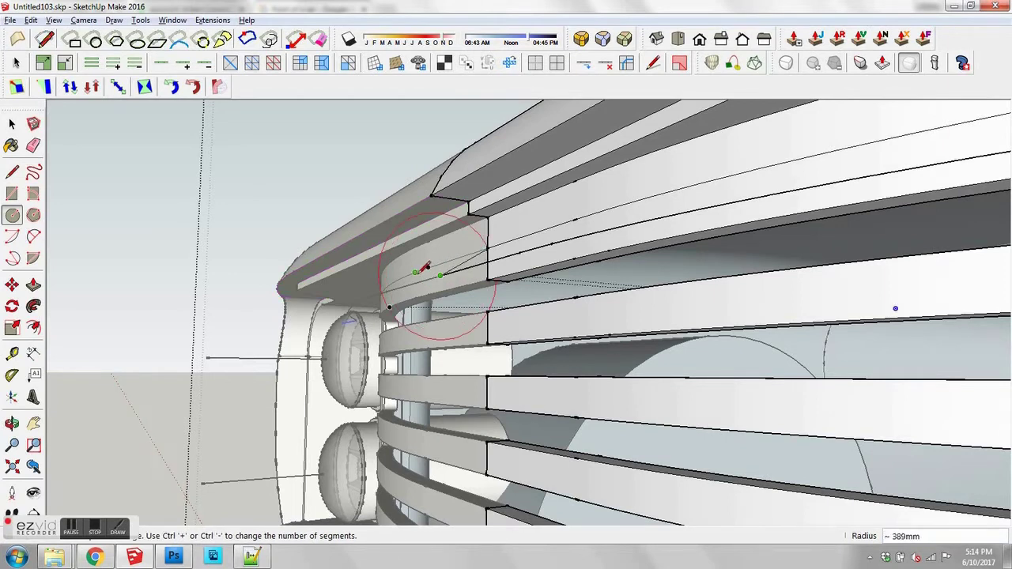
scroll(427, 268, up, 3)
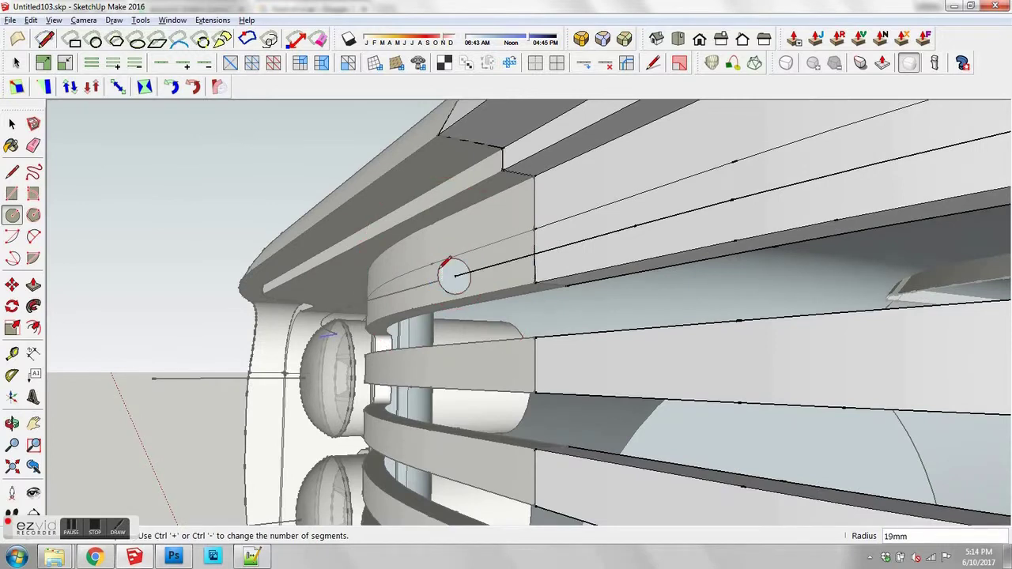
key(space)
Step: Select the upper curve with its end line and the 19 mm circle, and make them a group
scroll(445, 269, down, 6)
scroll(443, 273, down, 2)
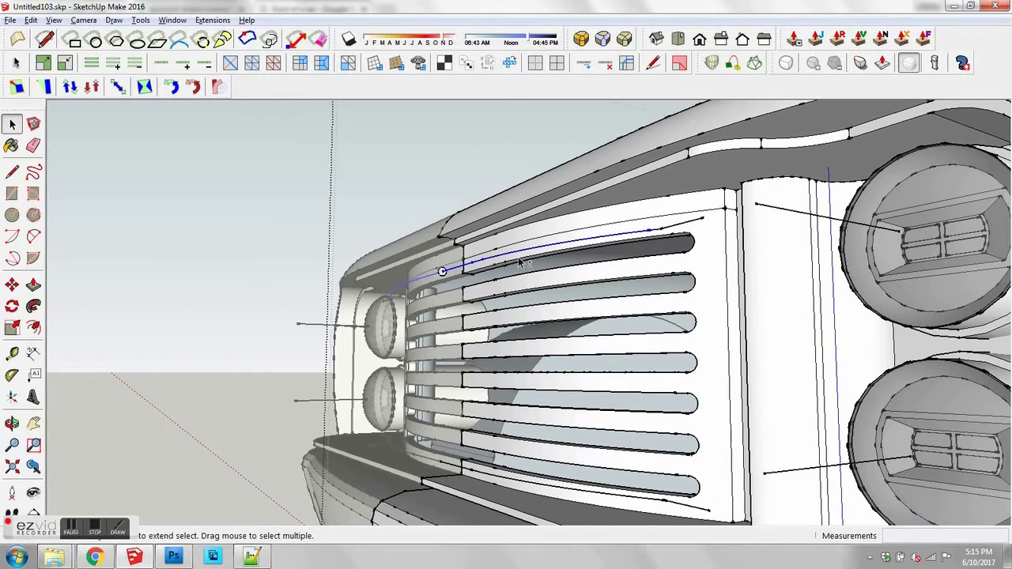
scroll(440, 272, up, 4)
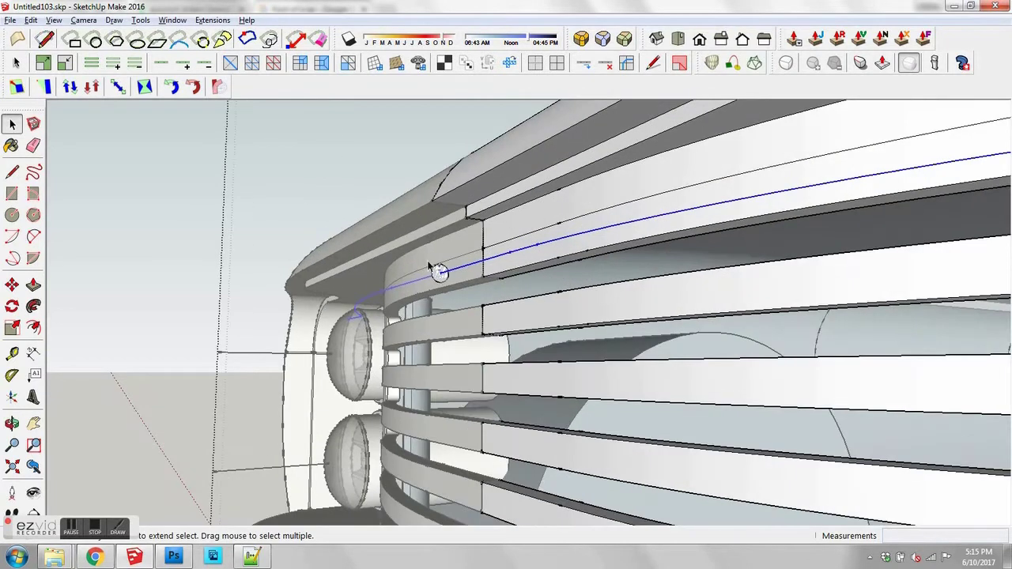
right_click(464, 271)
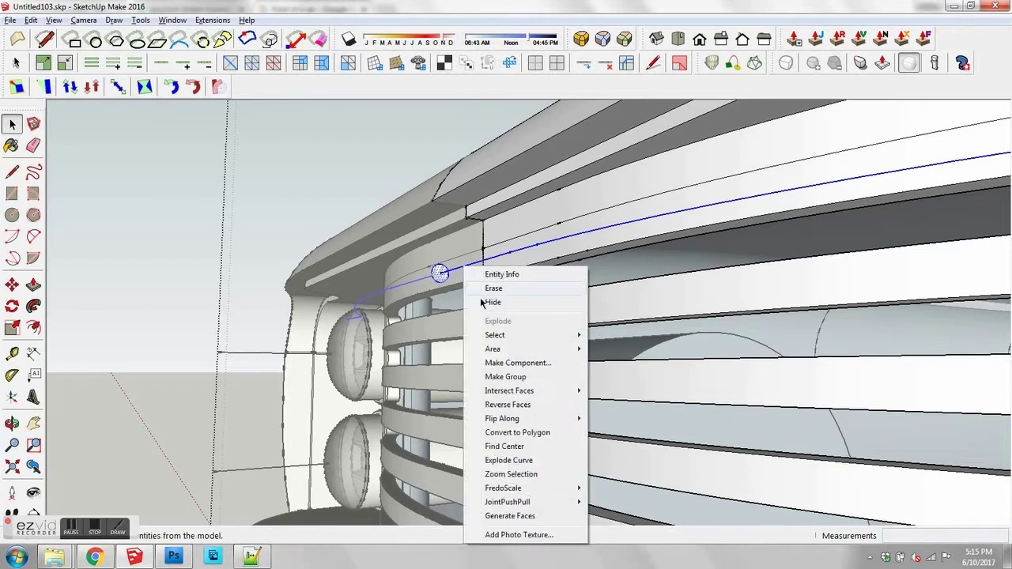
click(505, 377)
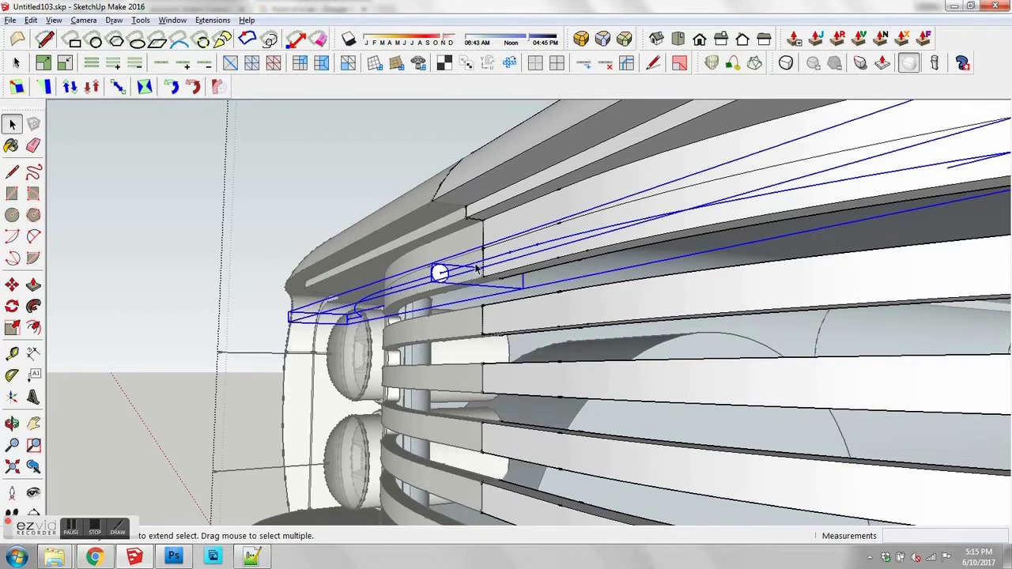
Step: Open the new component for editing and sweep the circle along the upper curve with Follow Me
right_click(479, 268)
click(453, 282)
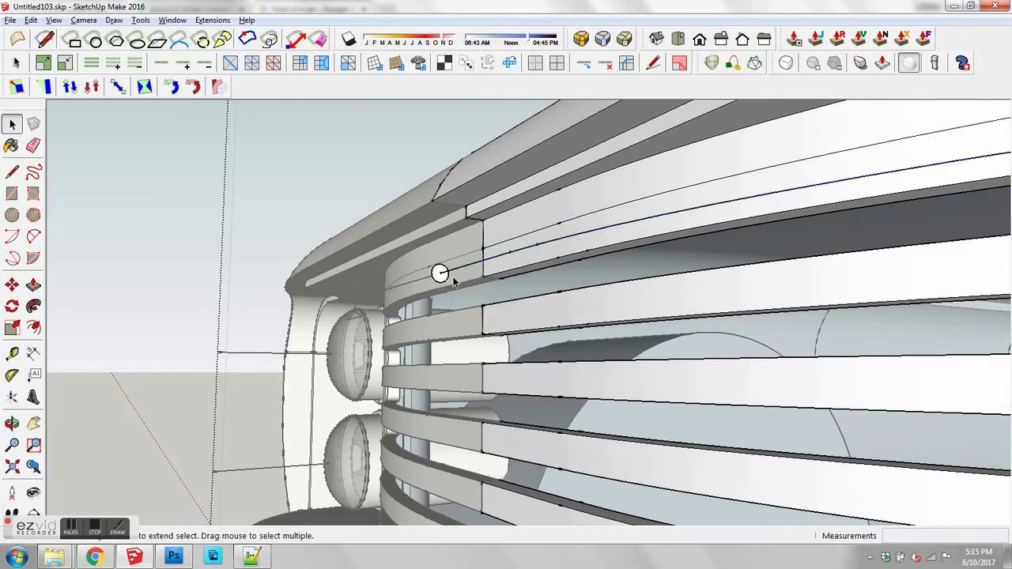
right_click(481, 262)
right_click(474, 267)
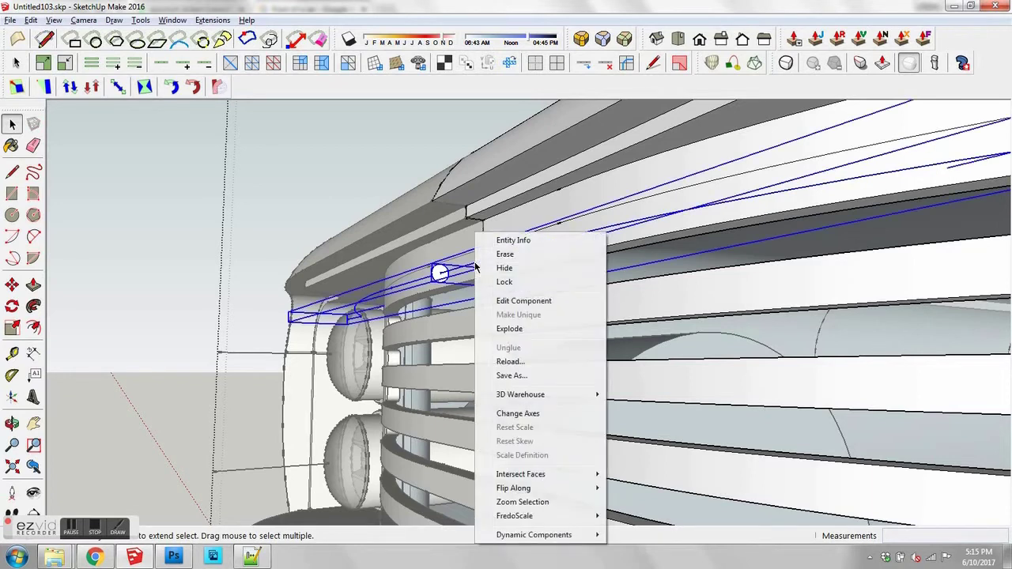
click(497, 300)
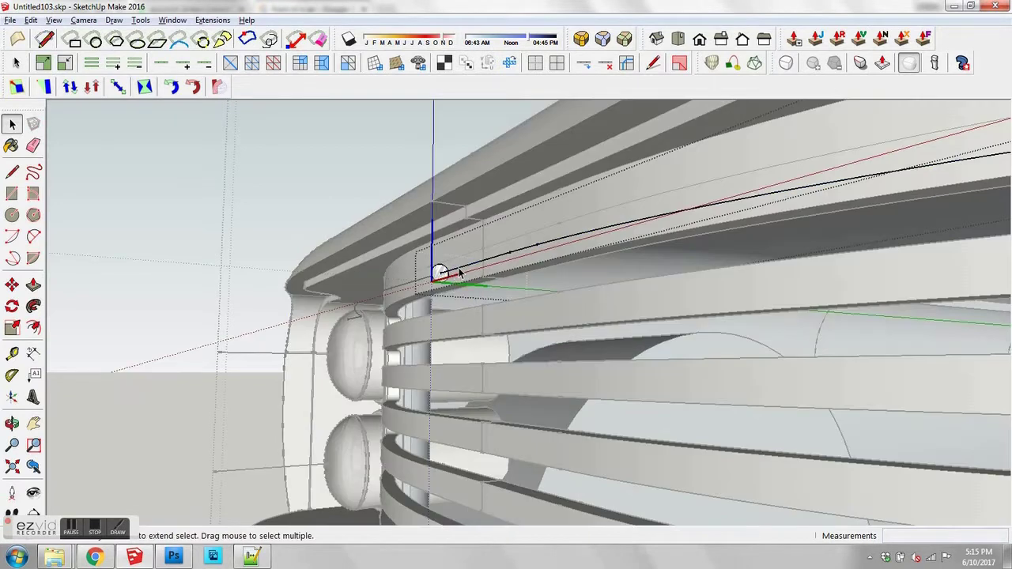
key(shift+f)
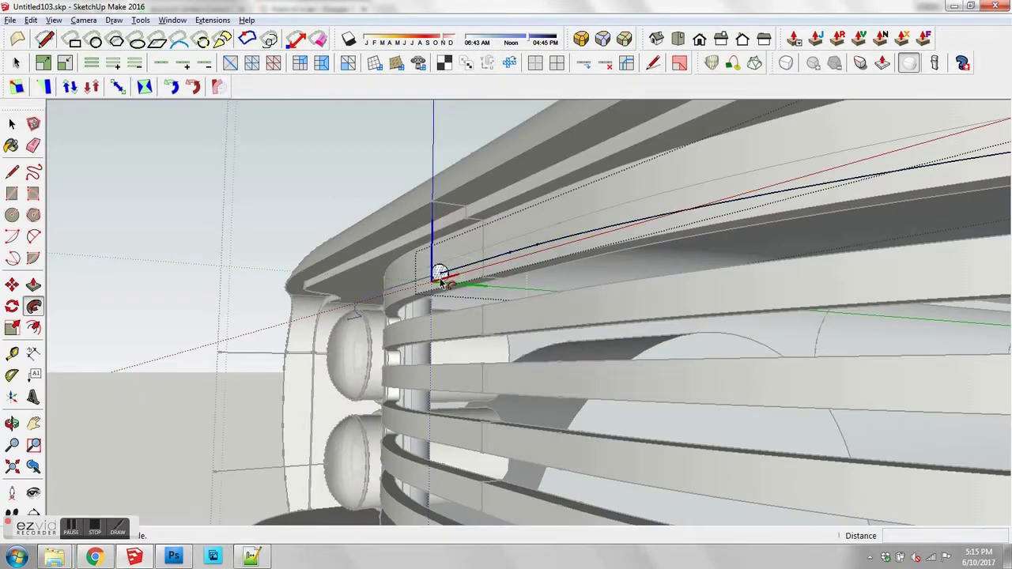
click(441, 274)
Step: Reverse the faces of the whole swept bar and leave the component
key(space)
scroll(442, 278, down, 4)
click(657, 245)
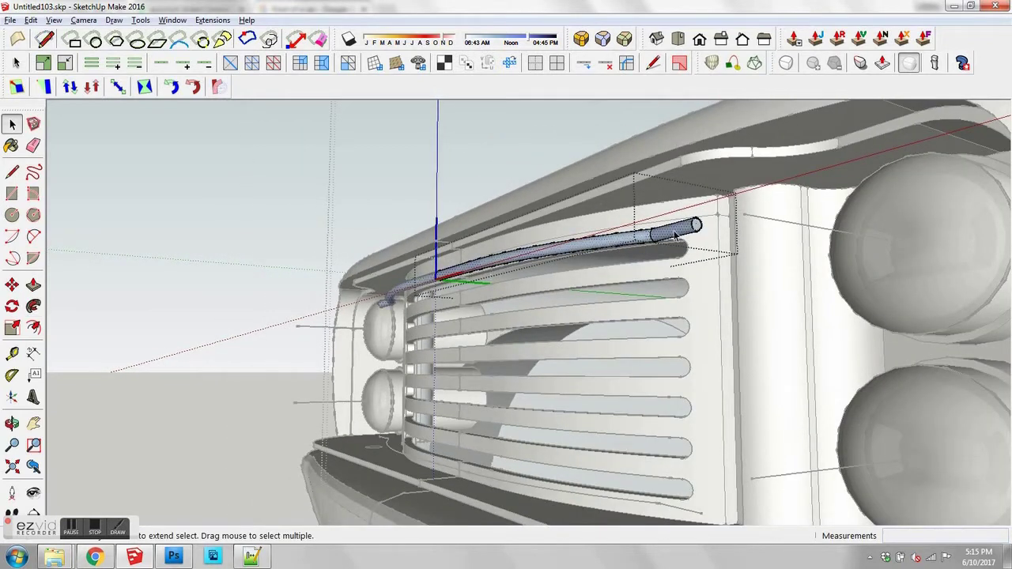
triple_click(667, 239)
right_click(678, 240)
click(720, 370)
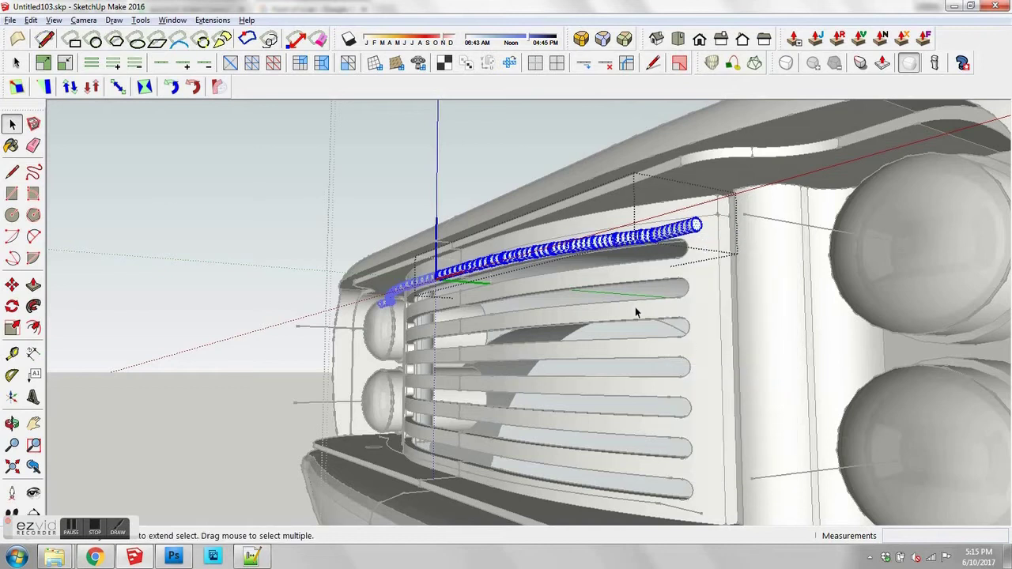
click(566, 233)
scroll(564, 232, down, 3)
click(440, 229)
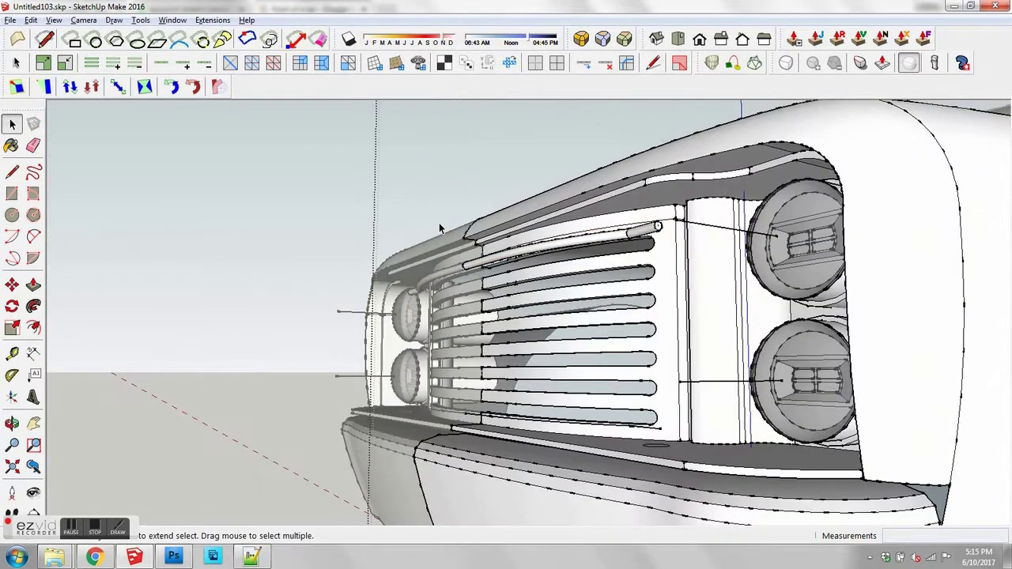
Step: Try to copy the round bar straight down about 841 mm to the grille's base
triple_click(471, 266)
scroll(466, 237, up, 5)
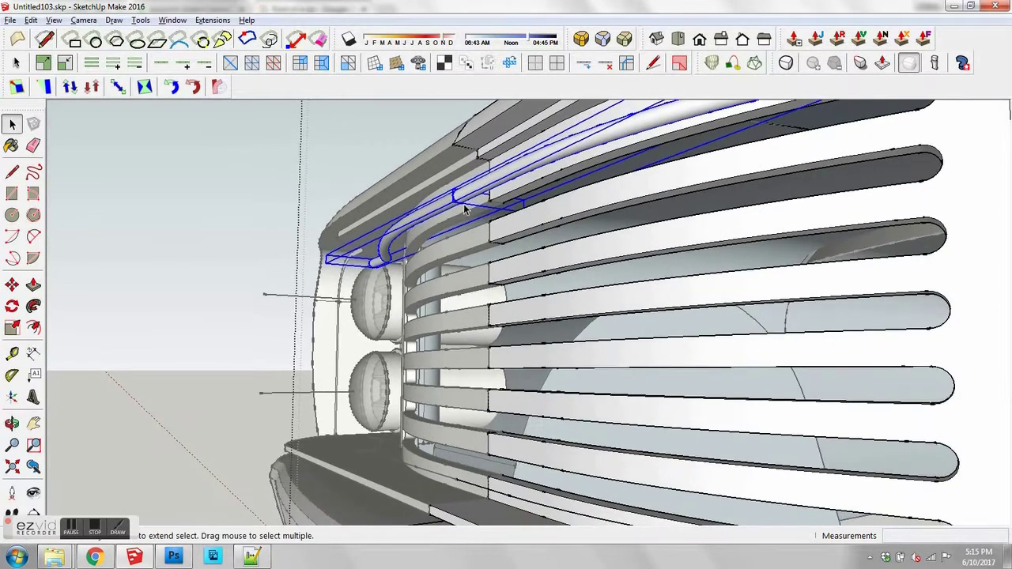
key(m)
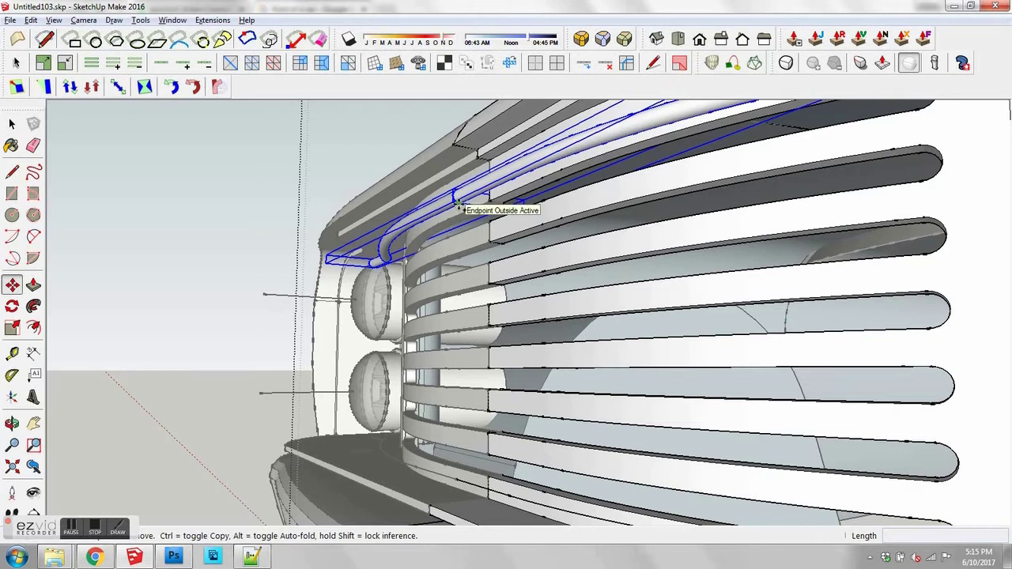
click(459, 204)
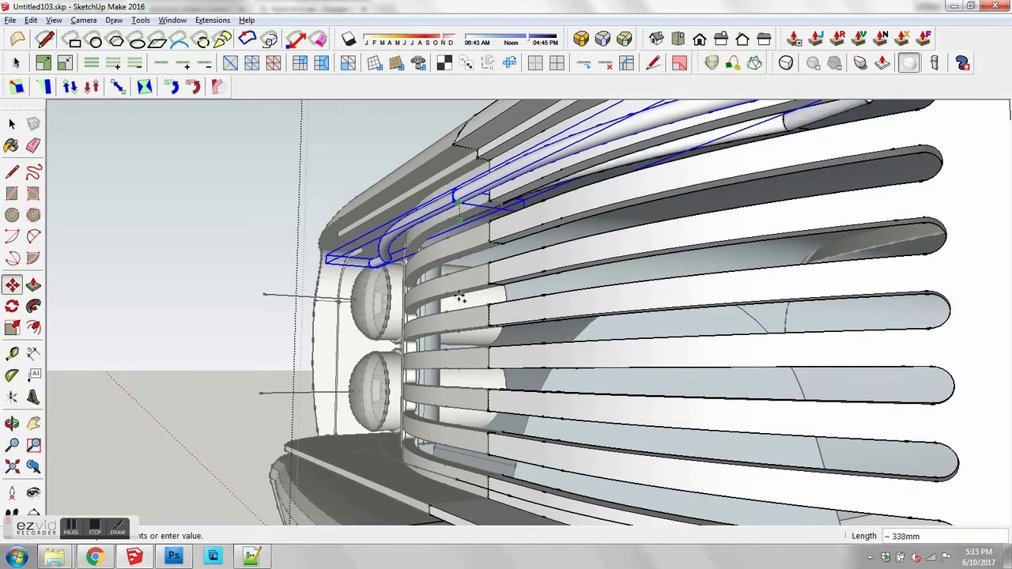
click(456, 458)
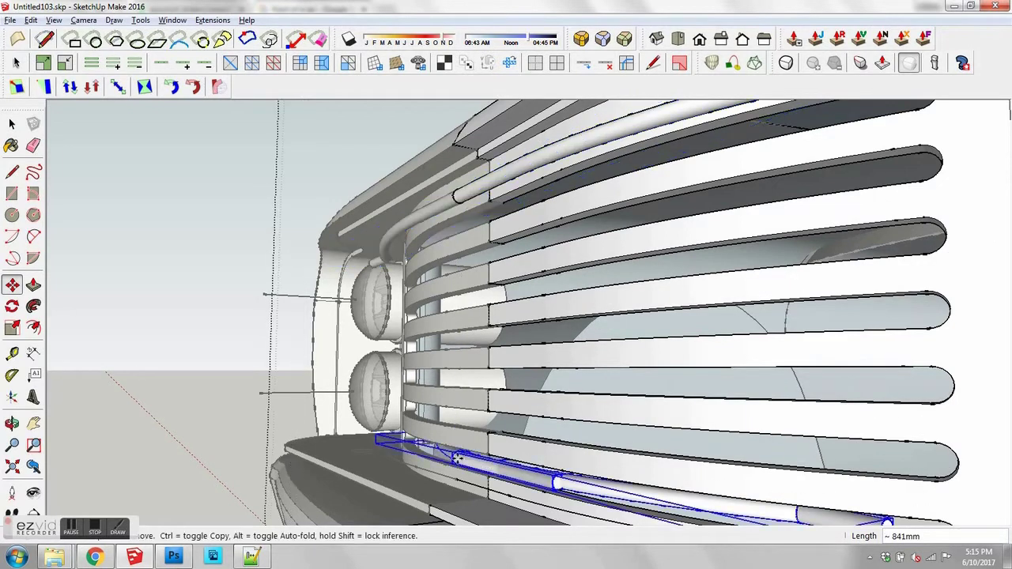
middle_drag(457, 458, 428, 195)
key(Delete)
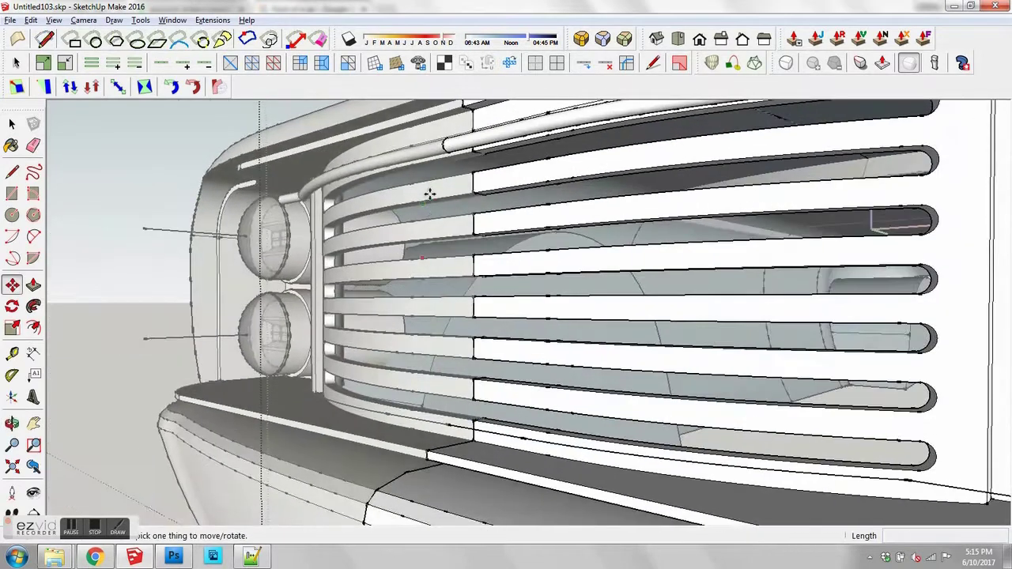
Step: Copy the round bar straight down about 687 mm and lower the copy another 102 mm or so towards the ledge
click(451, 147)
key(m)
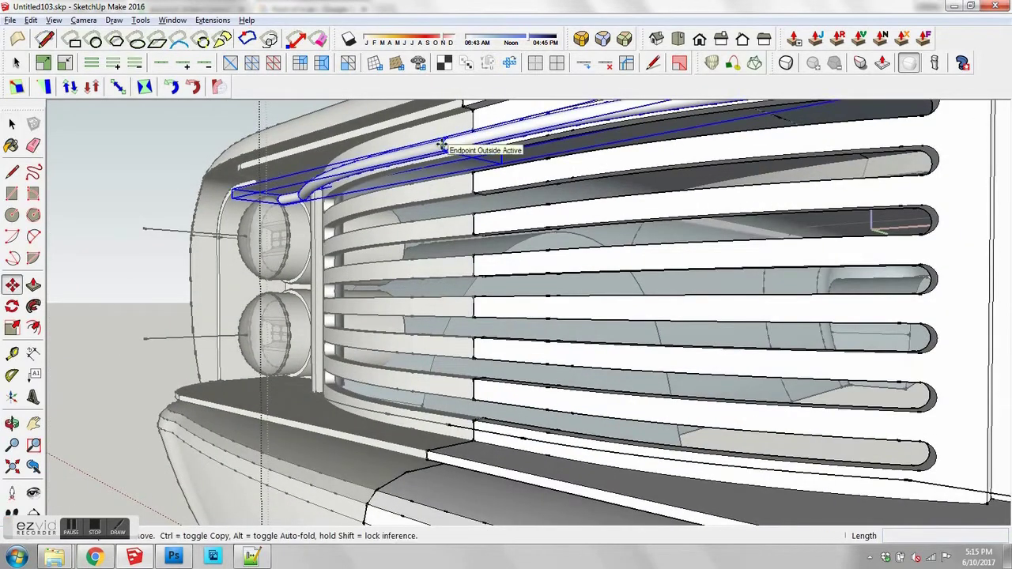
click(443, 147)
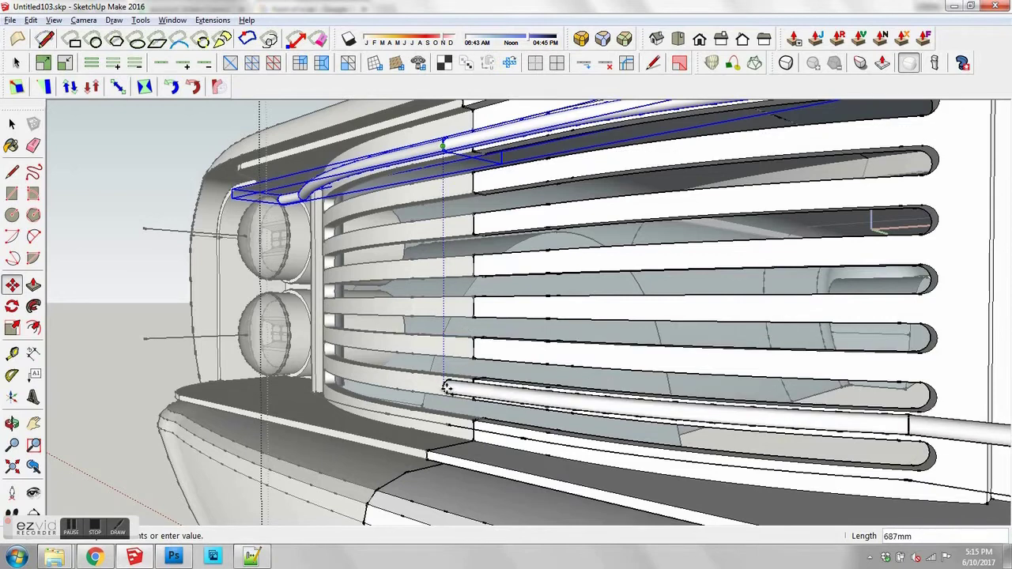
mouse_move(445, 387)
middle_down()
mouse_move(662, 429)
mouse_move(433, 387)
middle_up()
scroll(441, 422, up, 4)
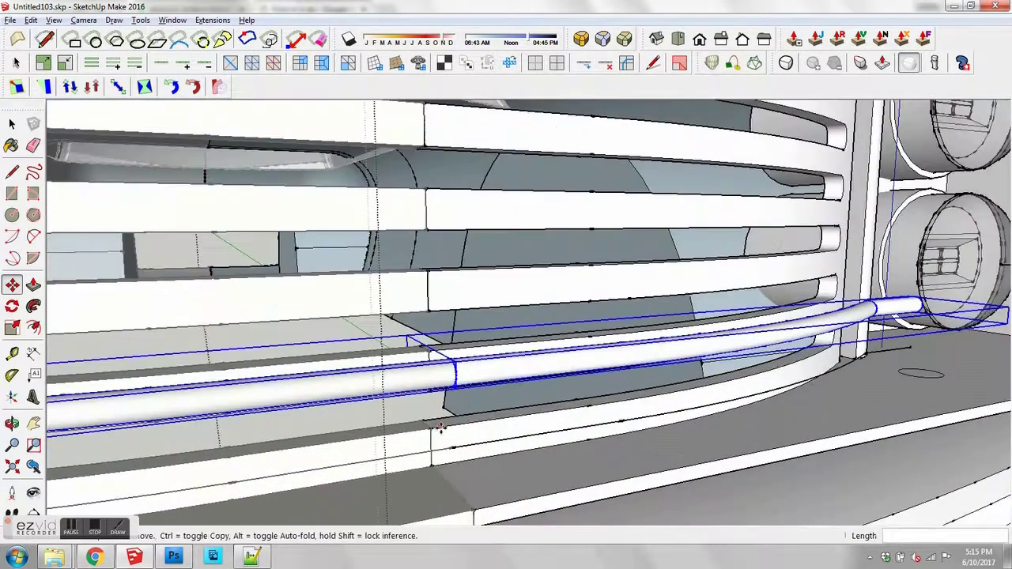
middle_drag(442, 424, 497, 332)
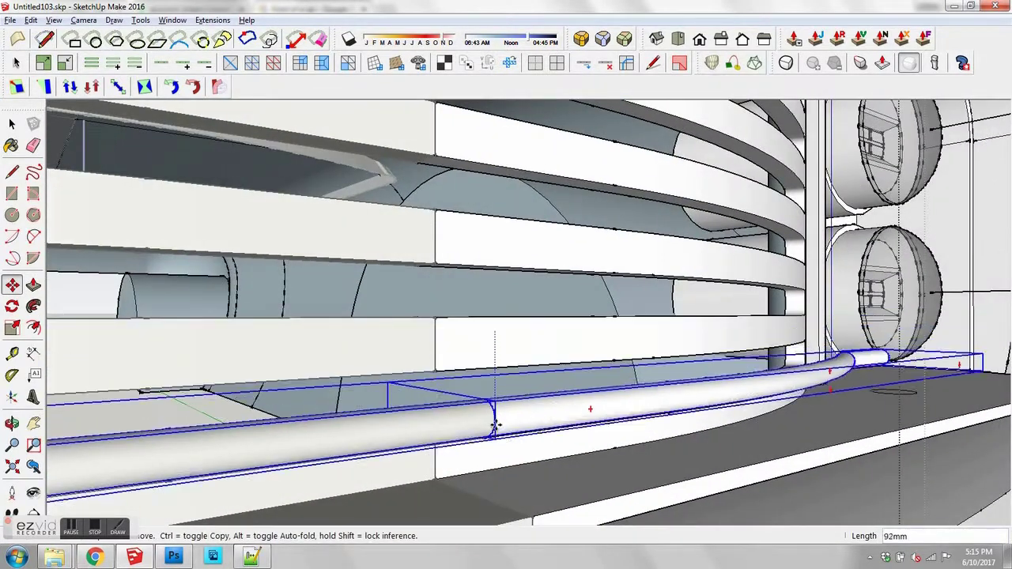
click(493, 434)
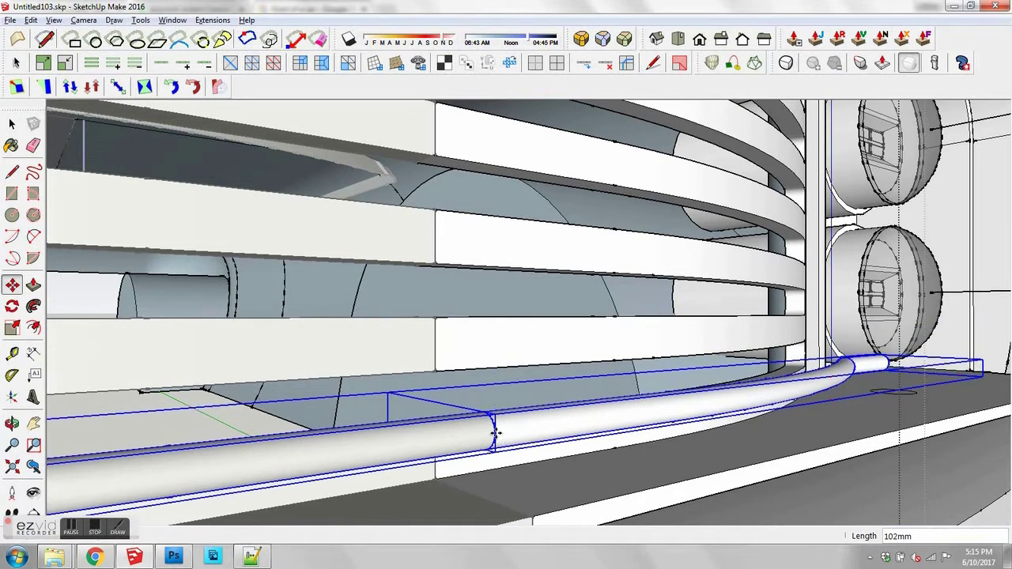
middle_drag(493, 433, 743, 391)
scroll(444, 434, up, 3)
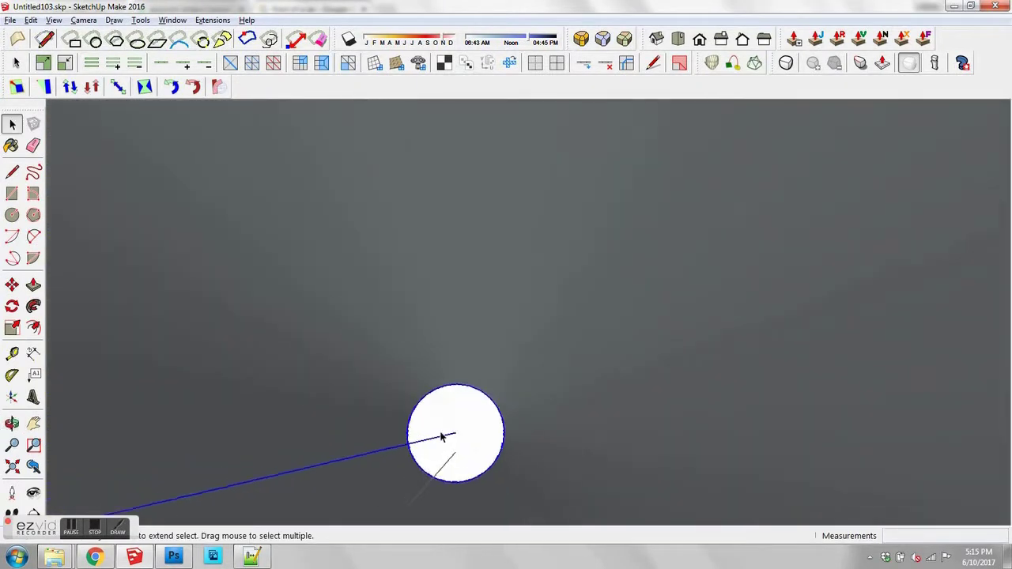
middle_drag(444, 434, 461, 434)
key(m)
click(477, 431)
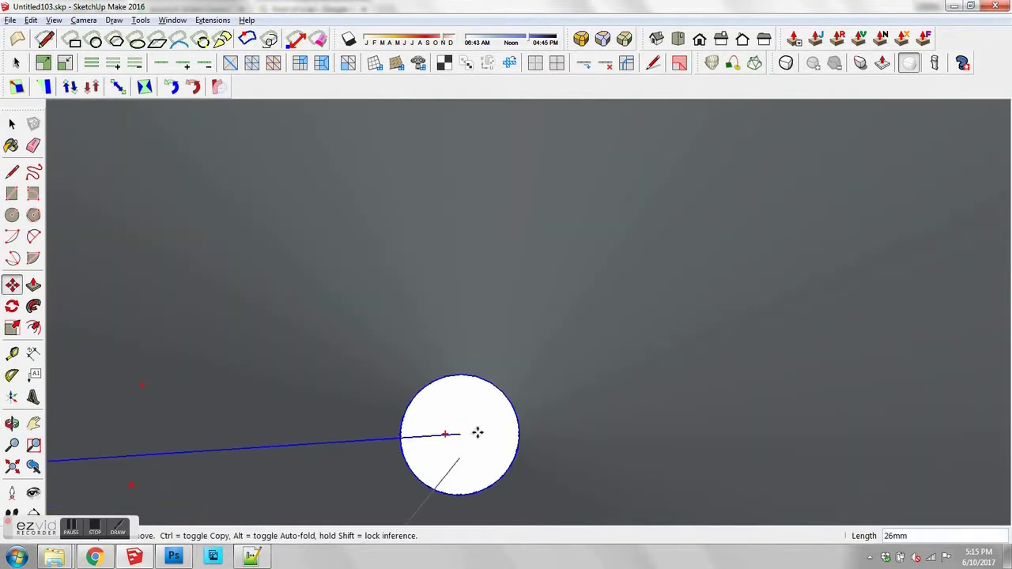
key(Escape)
click(477, 433)
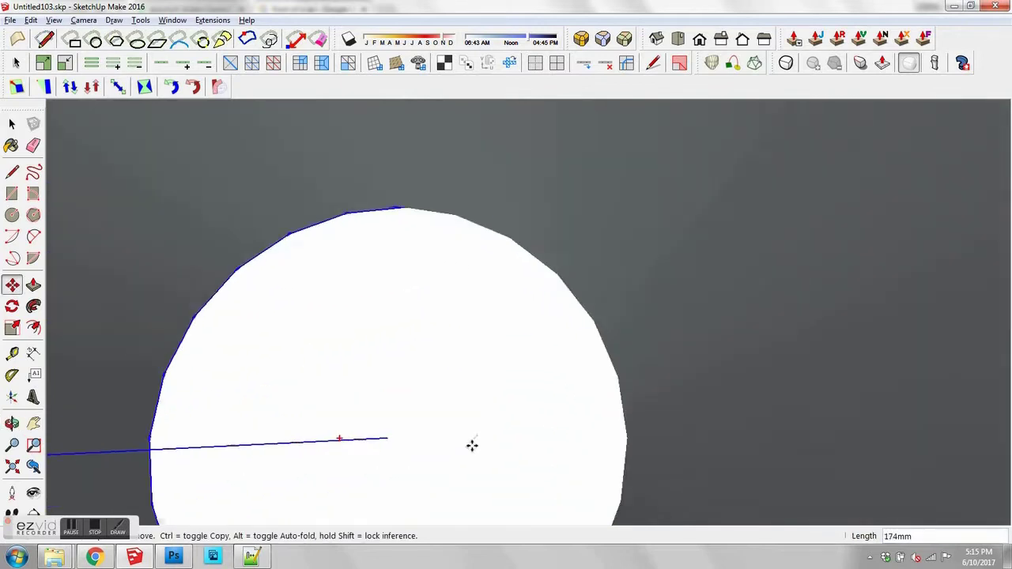
key(space)
middle_drag(473, 442, 473, 426)
scroll(472, 426, up, 2)
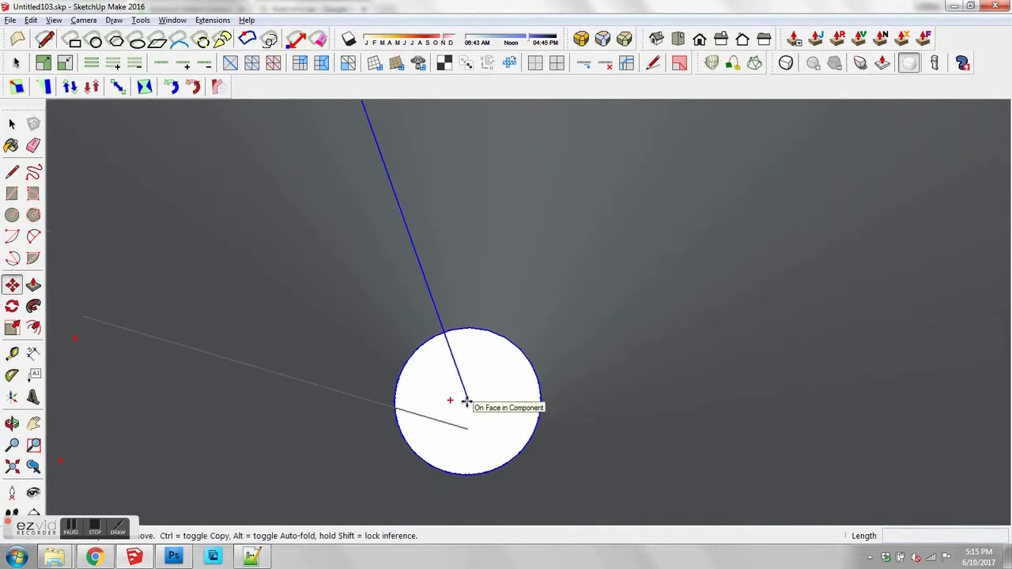
Step: Move the lower bar from its end circle's centre to the end of the curve at the ledge
key(space)
key(m)
click(467, 398)
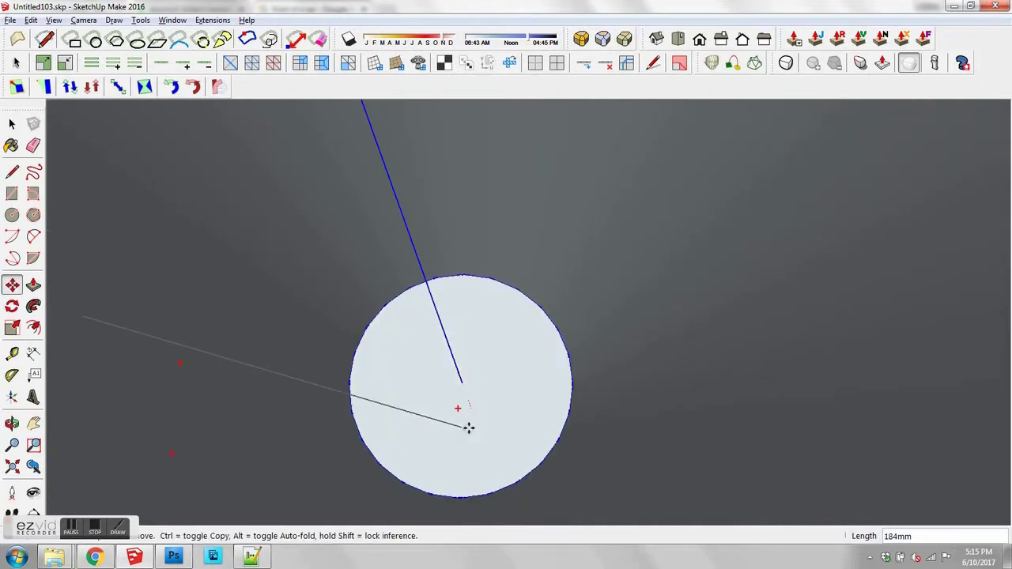
click(468, 429)
key(space)
Step: Extrude the circle on the ledge upward about 980 mm into a round post reaching the underside of the overhang
middle_drag(508, 422, 355, 443)
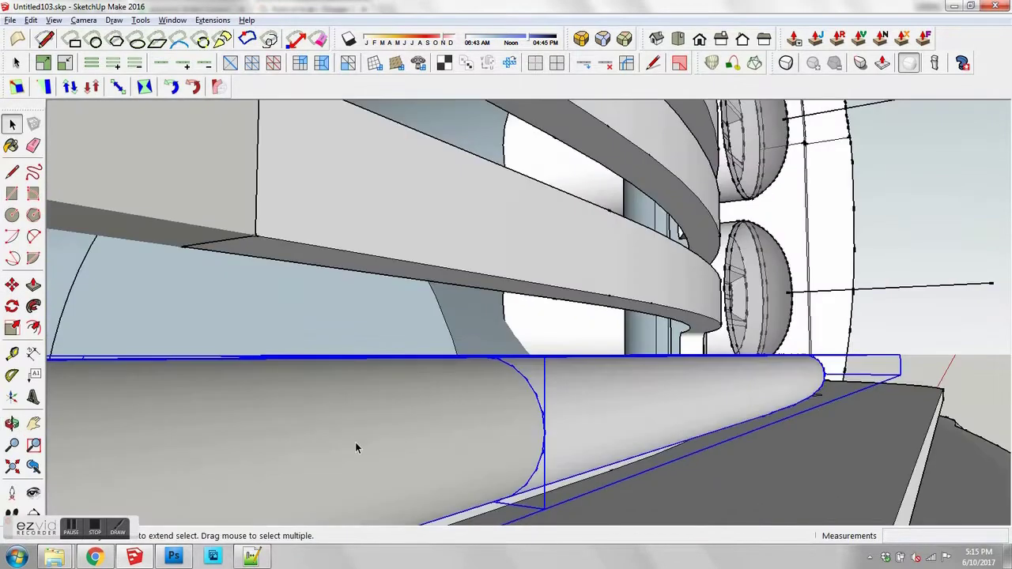
scroll(355, 444, down, 3)
middle_drag(467, 387, 625, 463)
click(626, 466)
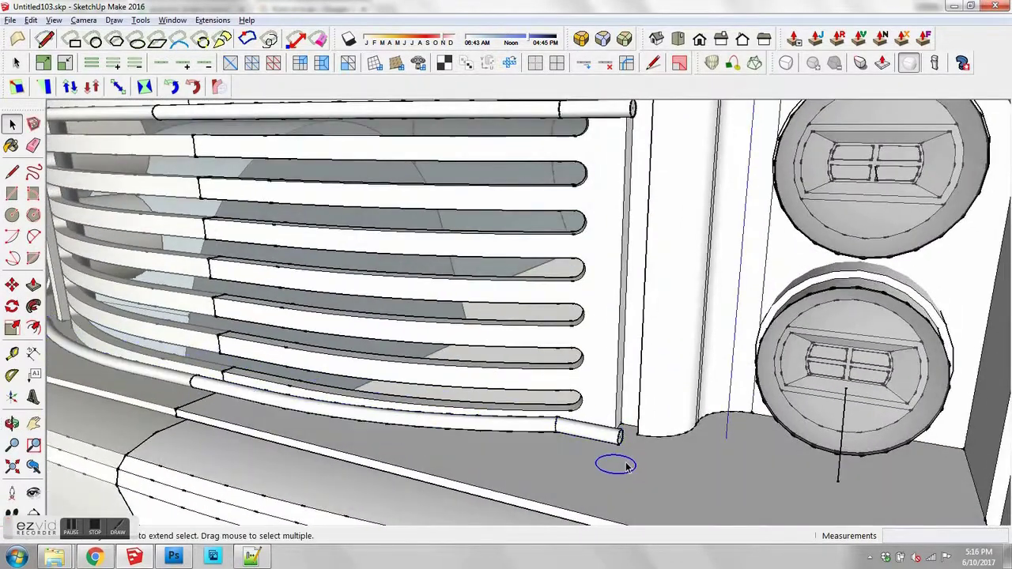
key(p)
click(625, 466)
middle_drag(622, 281, 573, 184)
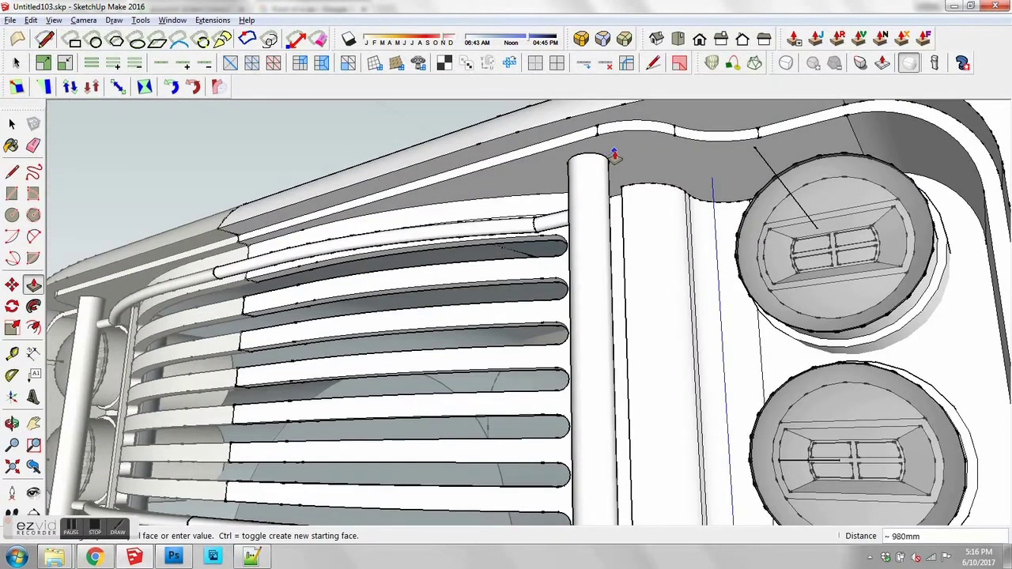
scroll(614, 154, down, 3)
middle_drag(614, 154, 775, 368)
Step: Move the round post about 22 mm closer to the grille so it covers the bars' ends
scroll(530, 386, up, 3)
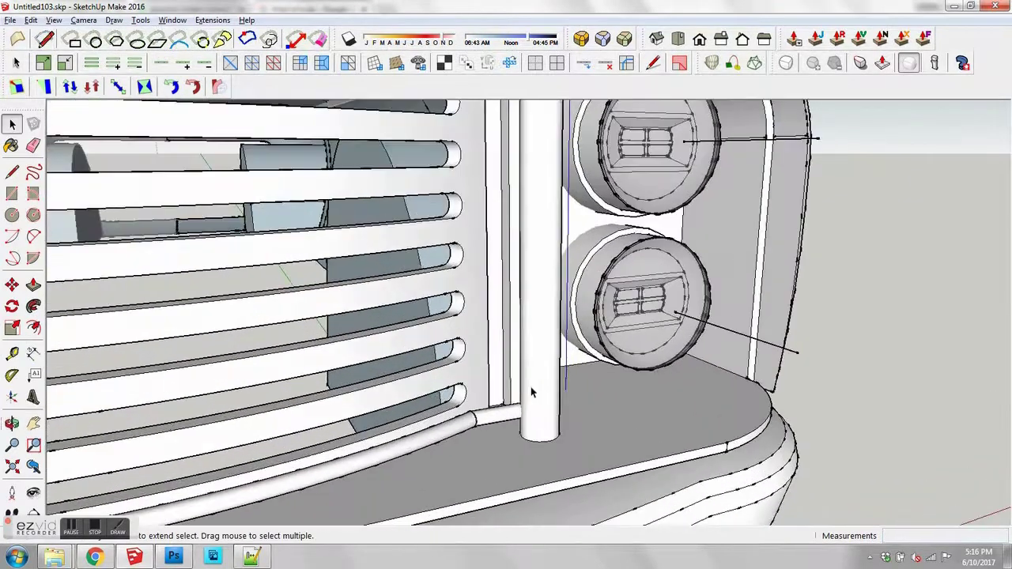
scroll(530, 386, up, 2)
click(539, 420)
scroll(541, 427, up, 4)
key(m)
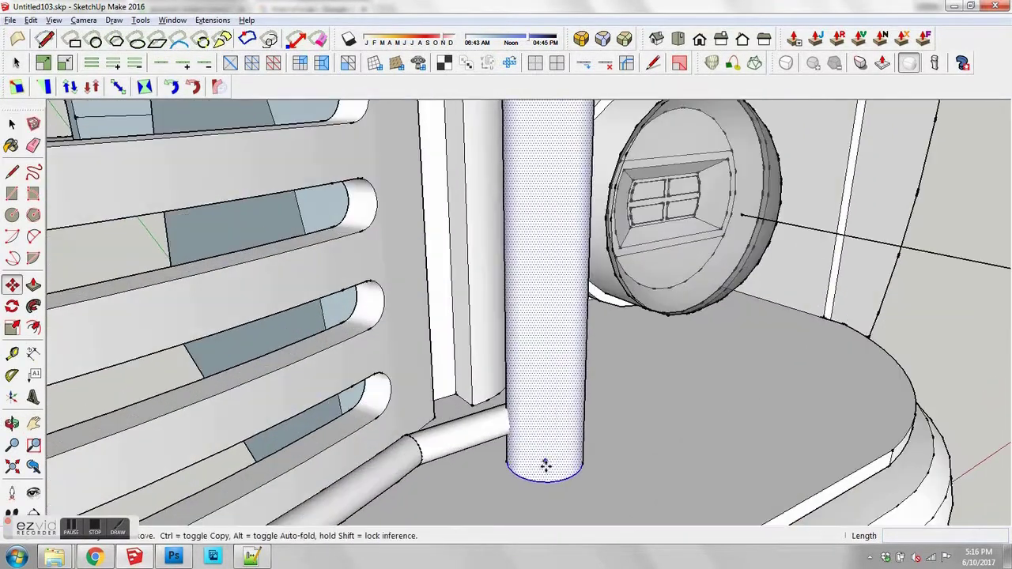
click(545, 466)
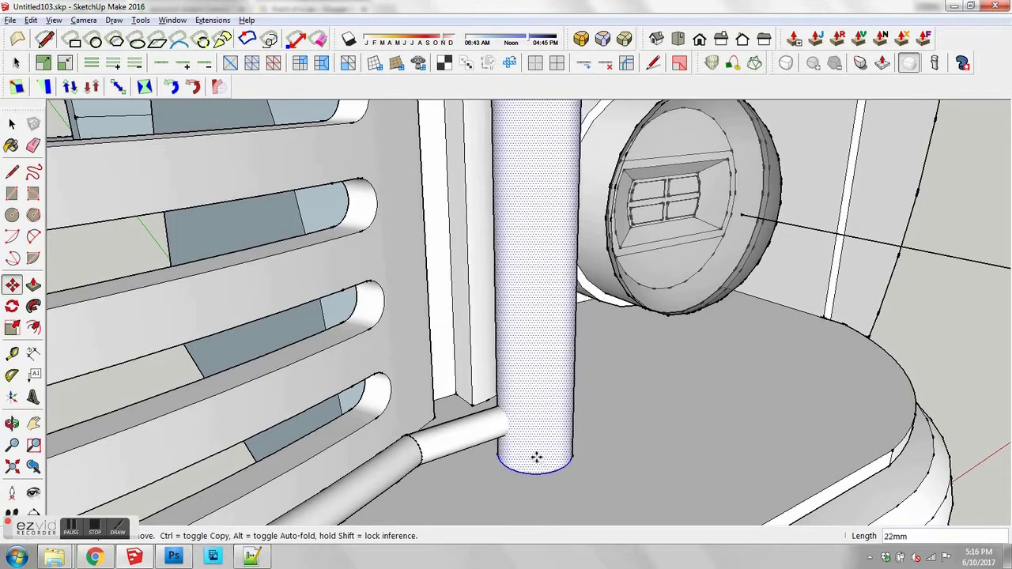
key(space)
Step: Draw a line about 115 mm long across the narrow underside strip of the hood's front edge to split it
scroll(532, 457, down, 6)
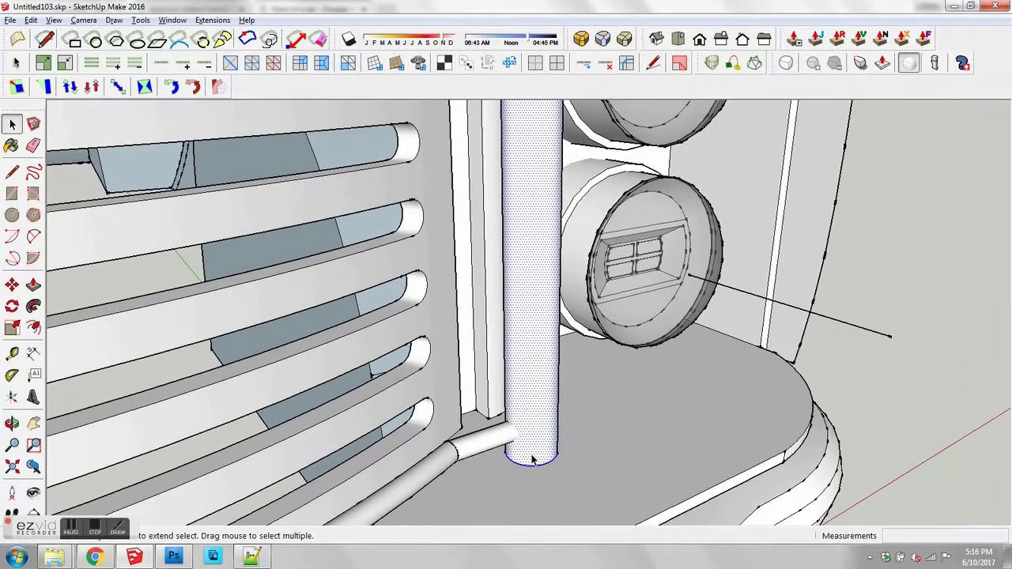
middle_drag(531, 459, 273, 451)
shift+middle_drag(273, 451, 504, 342)
mouse_move(661, 315)
middle_down()
mouse_move(567, 235)
mouse_move(542, 237)
mouse_move(761, 293)
mouse_move(689, 287)
mouse_move(621, 262)
mouse_move(585, 348)
mouse_move(704, 398)
mouse_move(655, 323)
middle_up()
scroll(577, 251, up, 5)
scroll(577, 285, up, 5)
click(577, 285)
scroll(581, 282, up, 3)
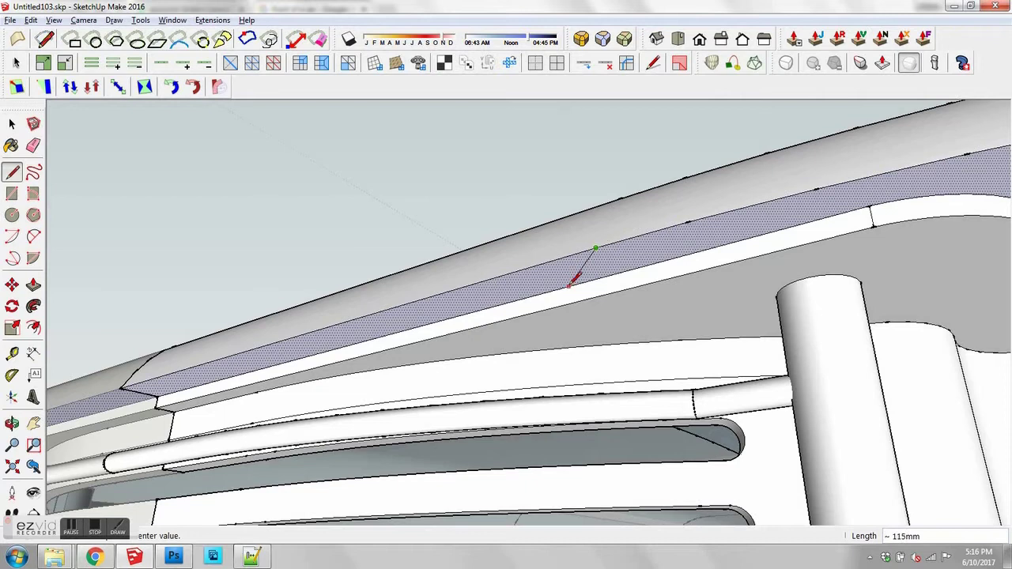
click(568, 284)
key(space)
Step: Push the split-off middle section of the strip upward through the hood to form a raised block
click(545, 281)
key(p)
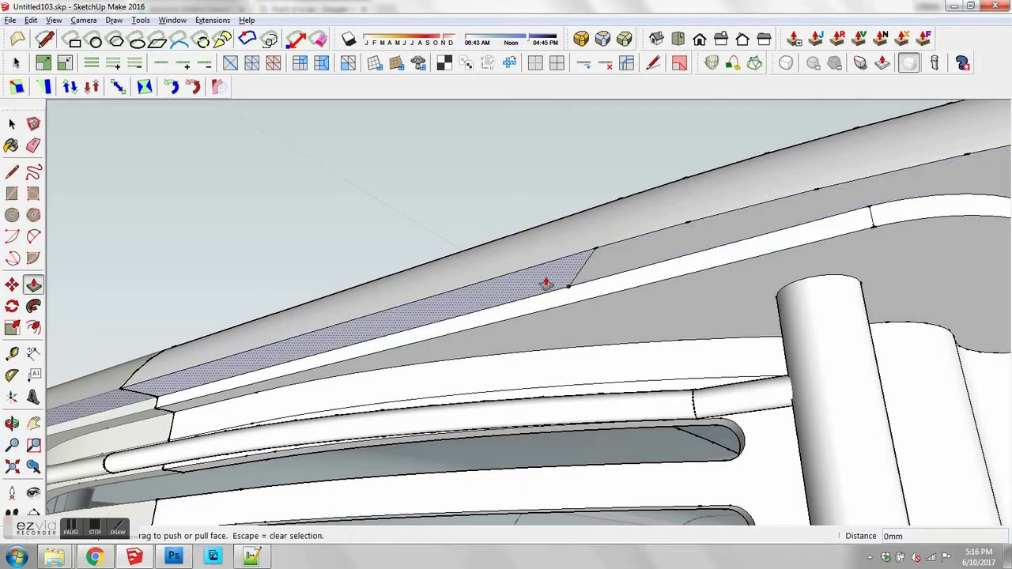
drag(546, 284, 548, 140)
middle_drag(548, 140, 426, 330)
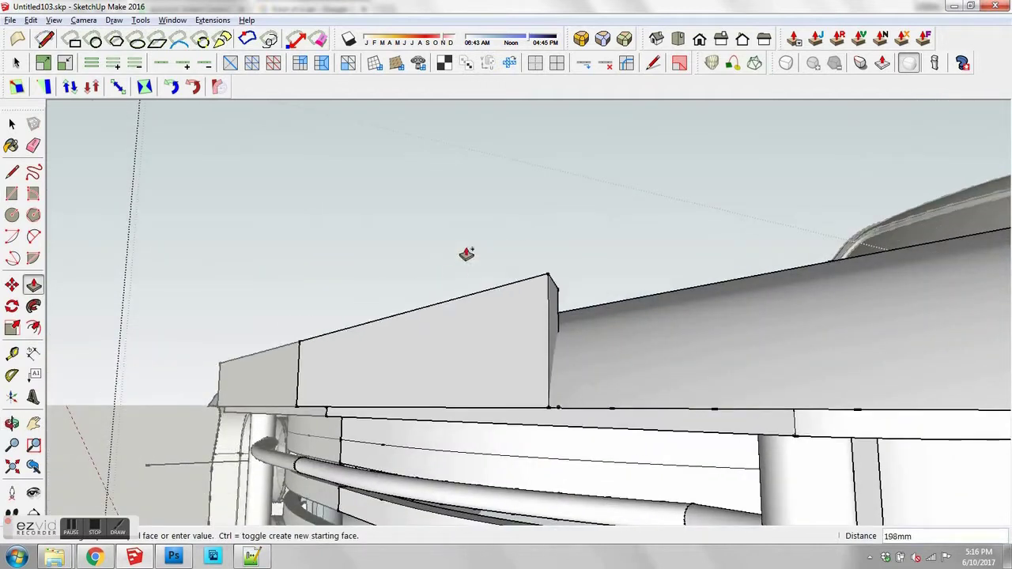
click(499, 195)
key(space)
Step: Round the vertical back edge at the outer end of the hood's raised block with a 40 mm offset and 7 segments
middle_drag(592, 230, 472, 377)
click(542, 154)
middle_drag(542, 153, 417, 307)
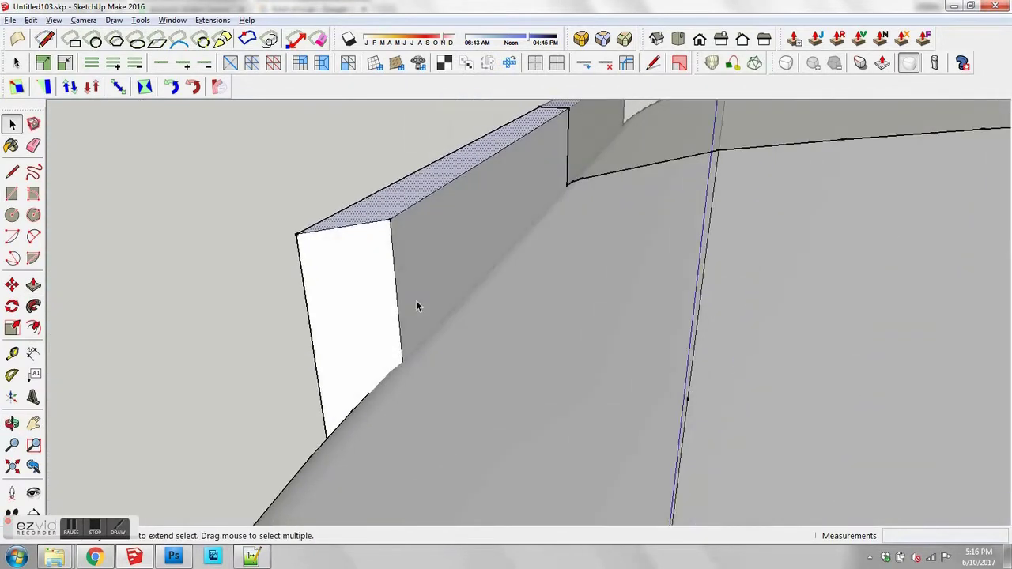
click(395, 267)
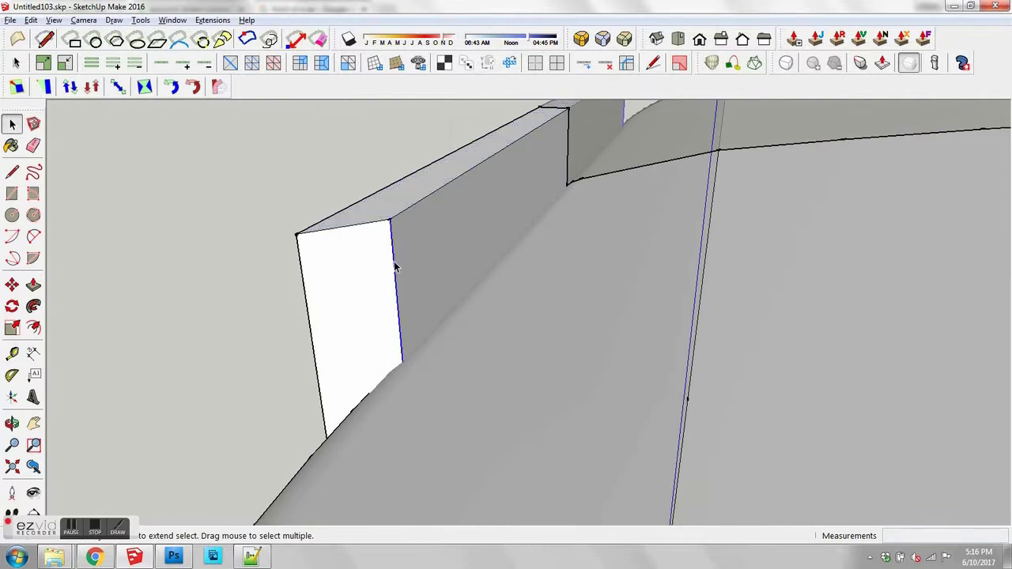
click(583, 40)
click(312, 127)
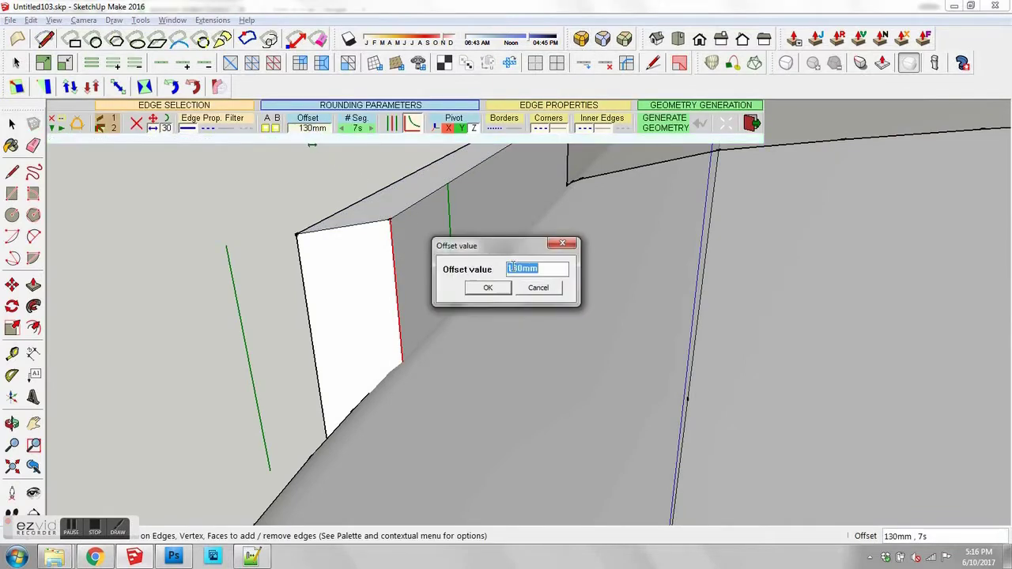
click(495, 291)
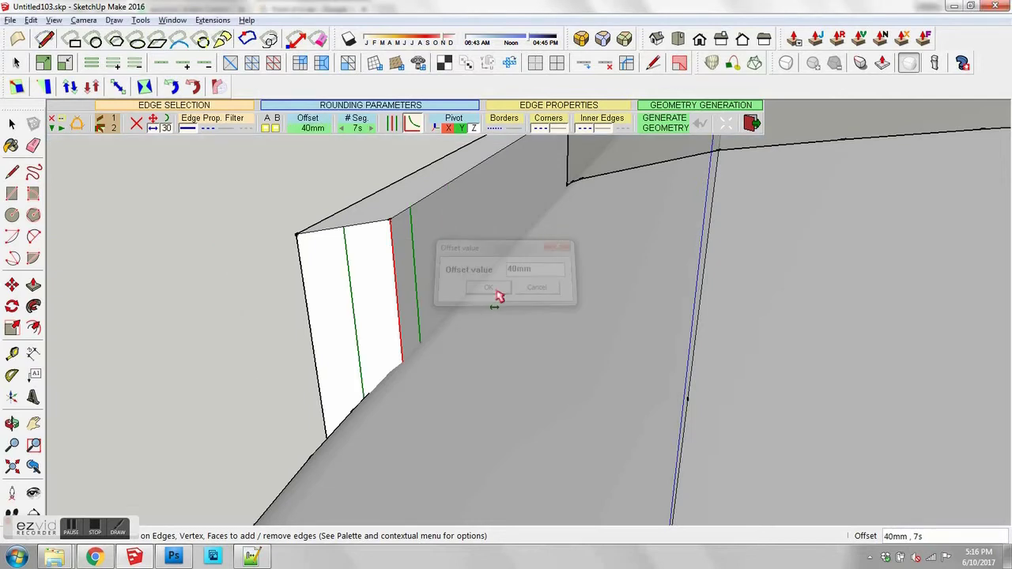
click(338, 183)
Step: Intersect the raised block's side faces and the hood surface with each other, using only the selected faces
key(space)
mouse_move(378, 277)
middle_down()
mouse_move(479, 290)
mouse_move(413, 284)
middle_up()
click(461, 321)
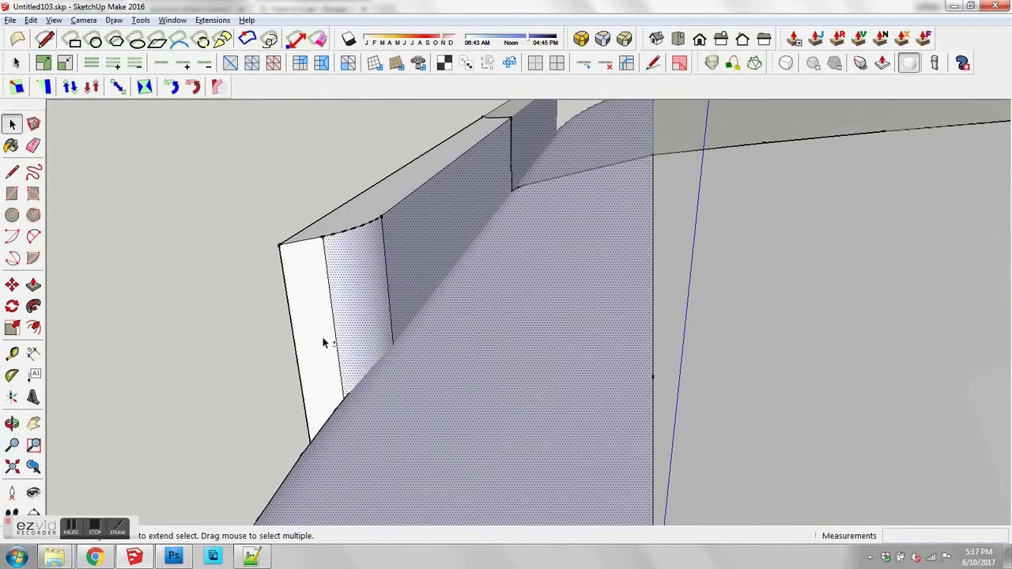
middle_drag(322, 338, 470, 287)
right_click(469, 286)
mouse_move(551, 407)
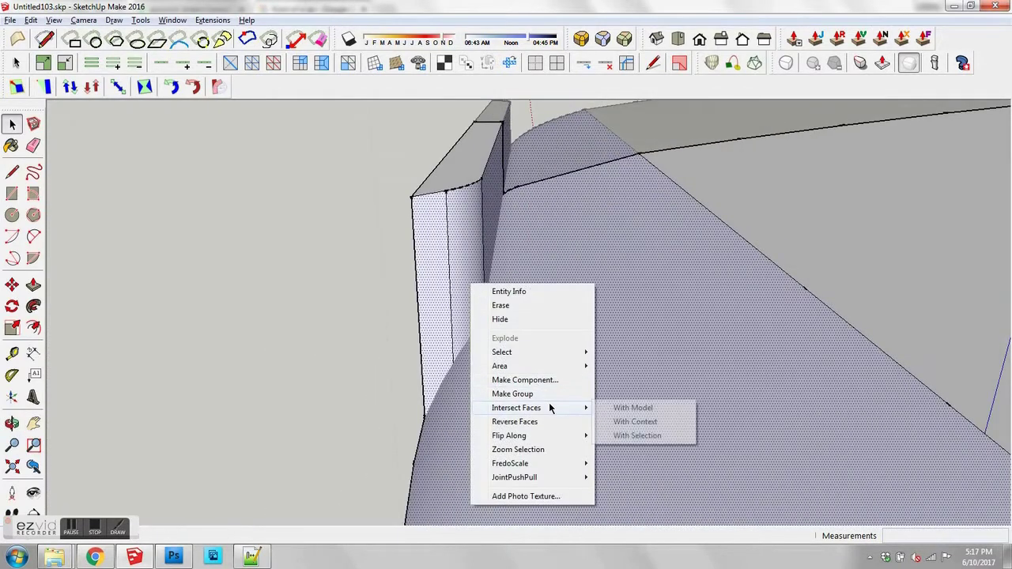
click(644, 436)
Step: Erase the raised block's protruding faces and its leftover vertical edges, keeping only the outline cut into the hood
right_click(460, 157)
click(487, 178)
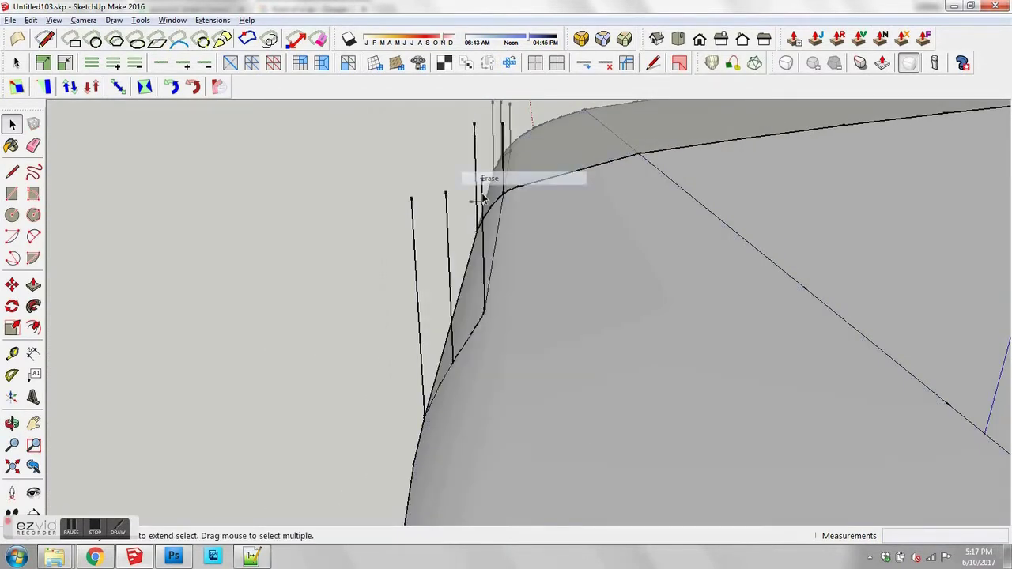
key(e)
middle_drag(485, 195, 527, 169)
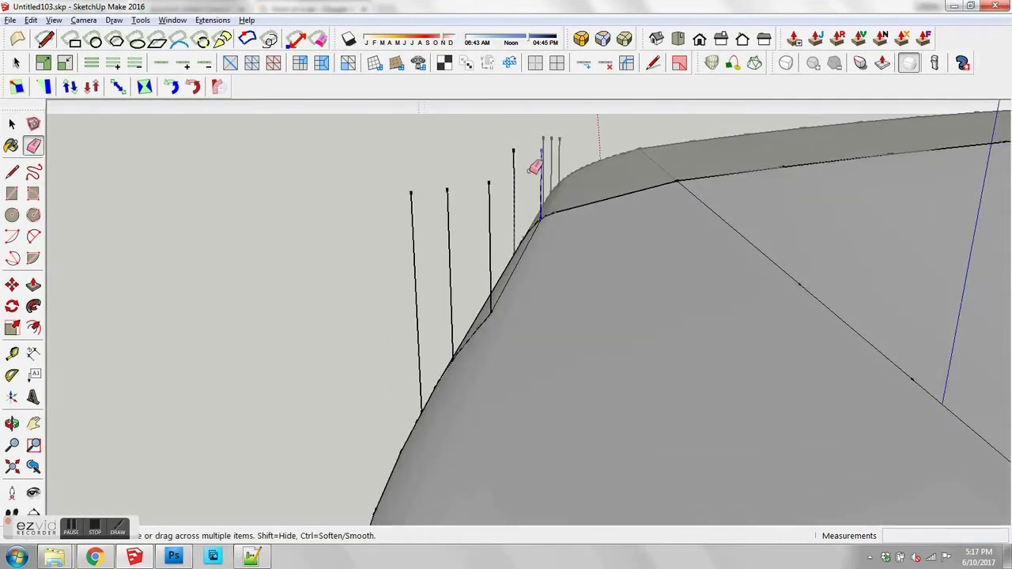
drag(437, 231, 408, 244)
mouse_move(407, 244)
middle_down()
mouse_move(733, 270)
mouse_move(769, 293)
mouse_move(464, 287)
middle_up()
middle_drag(304, 341, 312, 287)
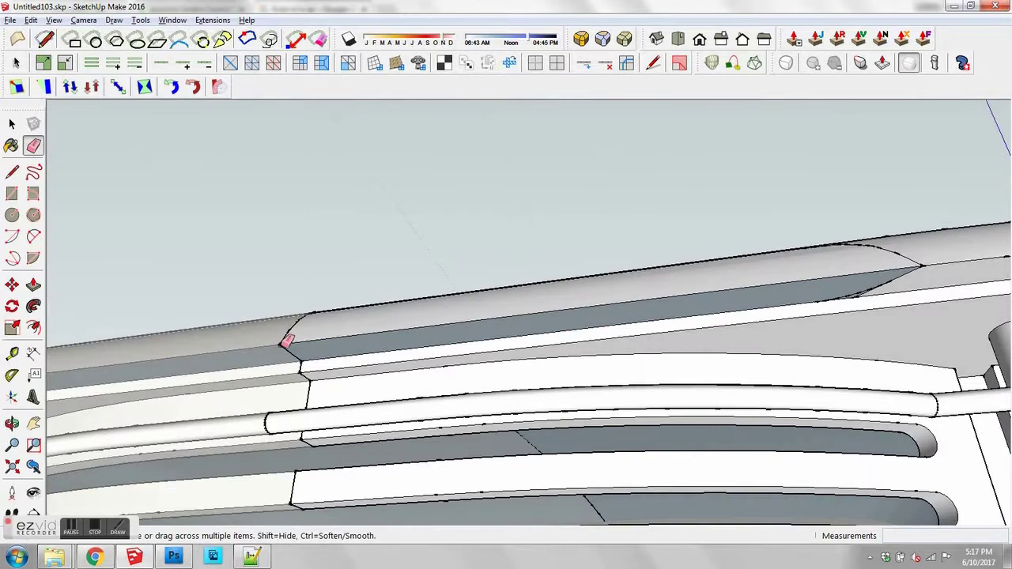
drag(287, 340, 309, 321)
Step: Reverse the faces of the rounded strip on the hood's front edge above the grille
mouse_move(309, 321)
middle_down()
mouse_move(303, 340)
mouse_move(305, 318)
mouse_move(318, 330)
mouse_move(307, 300)
middle_up()
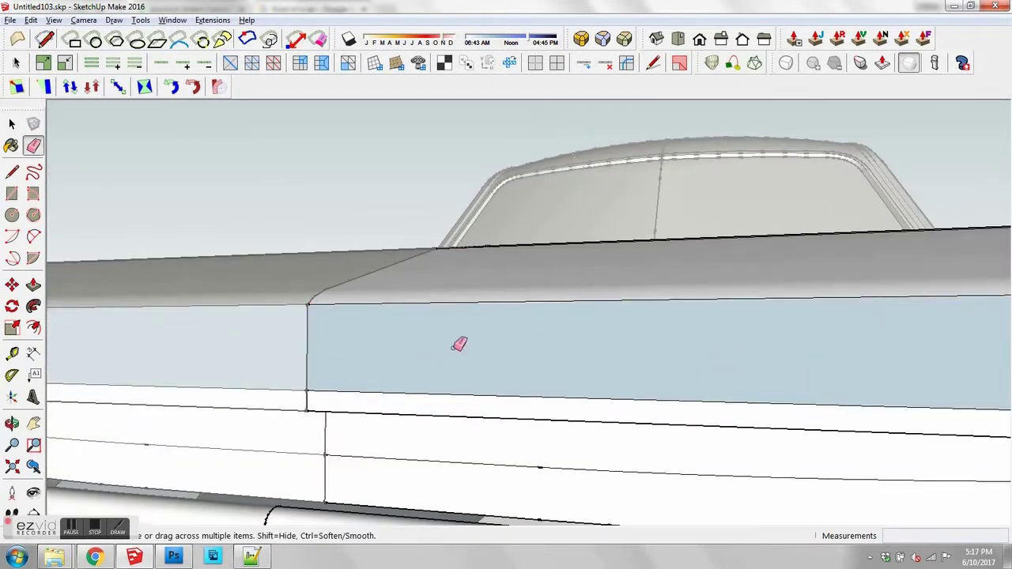
scroll(720, 375, down, 1)
shift+middle_drag(720, 374, 442, 376)
middle_drag(443, 376, 735, 366)
key(space)
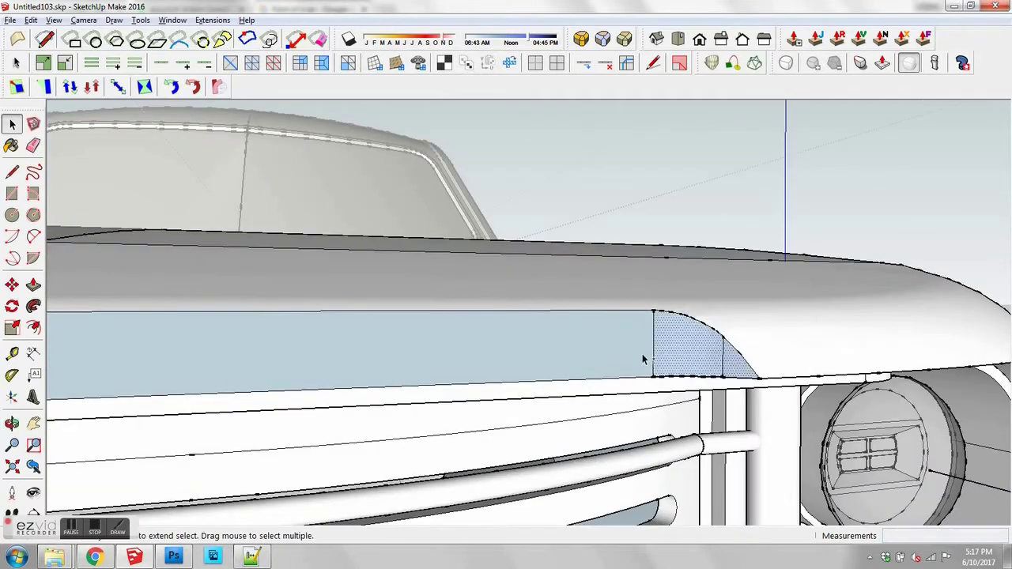
right_click(633, 353)
click(677, 269)
Step: Open the front bumper below the grille for editing
middle_drag(556, 383, 413, 385)
scroll(541, 383, down, 5)
scroll(414, 385, down, 2)
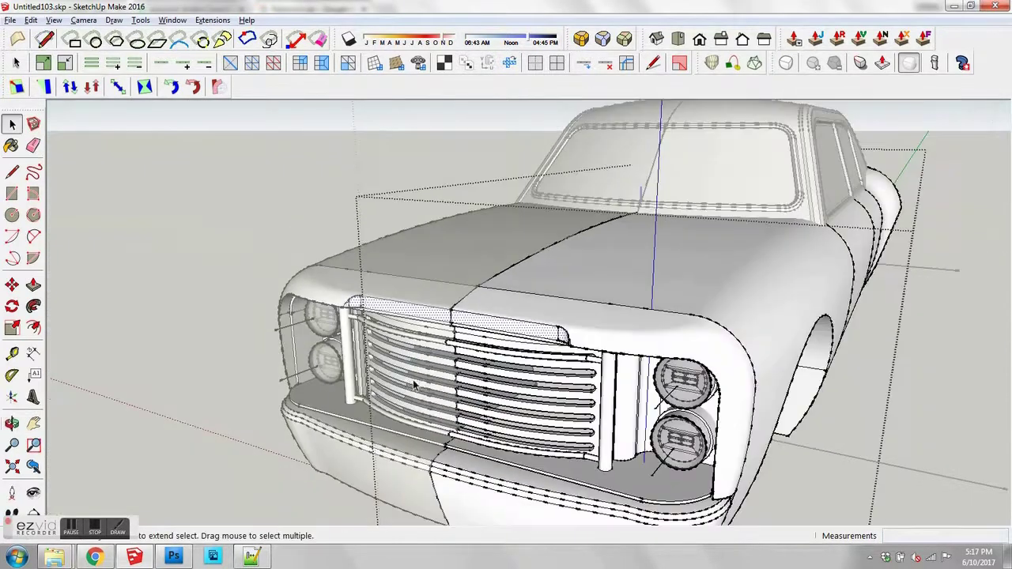
middle_drag(635, 330, 458, 274)
middle_drag(466, 308, 489, 303)
double_click(508, 437)
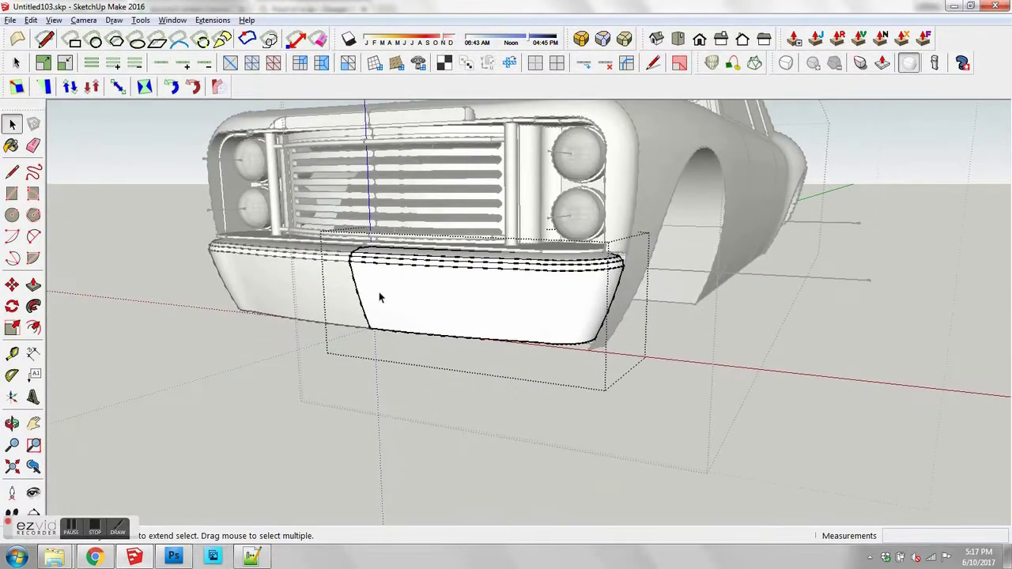
Step: Draw a rectangle on the ground in front of the bumper and extrude it about 299 mm upward into a box
middle_drag(381, 309, 644, 430)
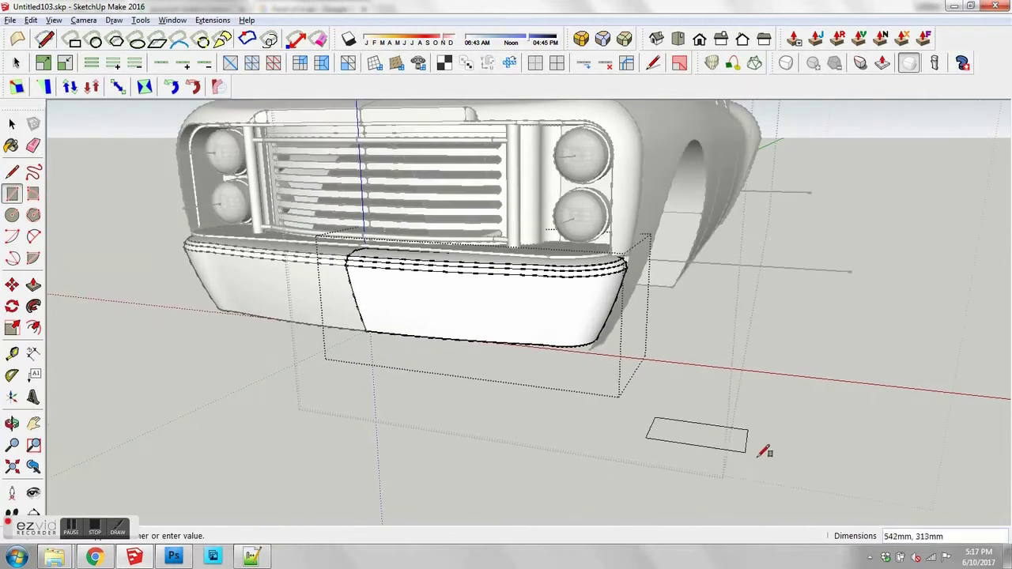
click(782, 464)
key(space)
click(747, 415)
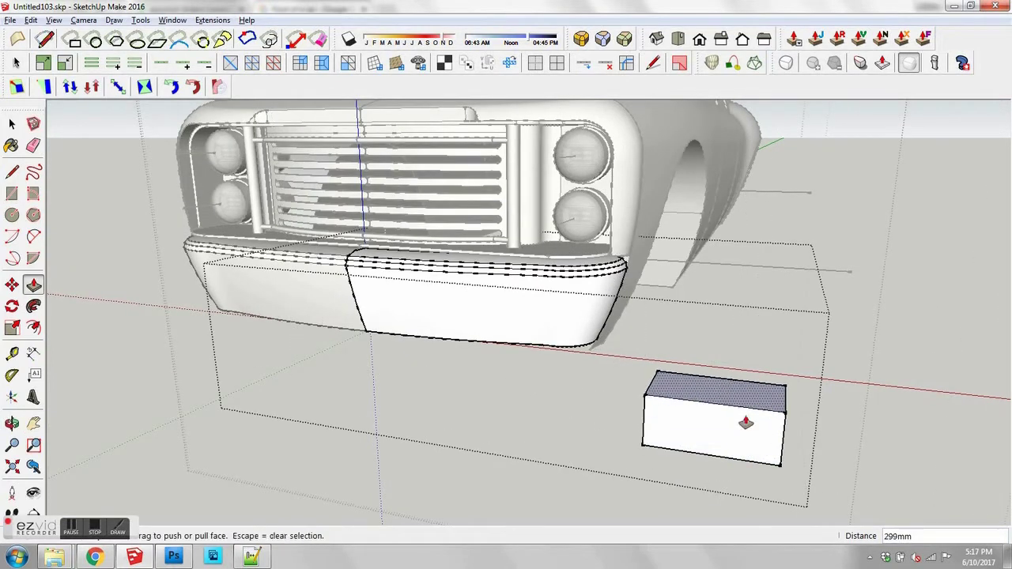
Step: Make the whole box in front of the bumper a group
key(space)
triple_click(732, 429)
right_click(732, 429)
click(773, 287)
Step: Move the box group to the bumper's centre line and shift it about 134 mm so it meets the bumper's front
mouse_move(681, 380)
middle_down()
mouse_move(713, 416)
mouse_move(685, 375)
middle_up()
key(m)
click(679, 364)
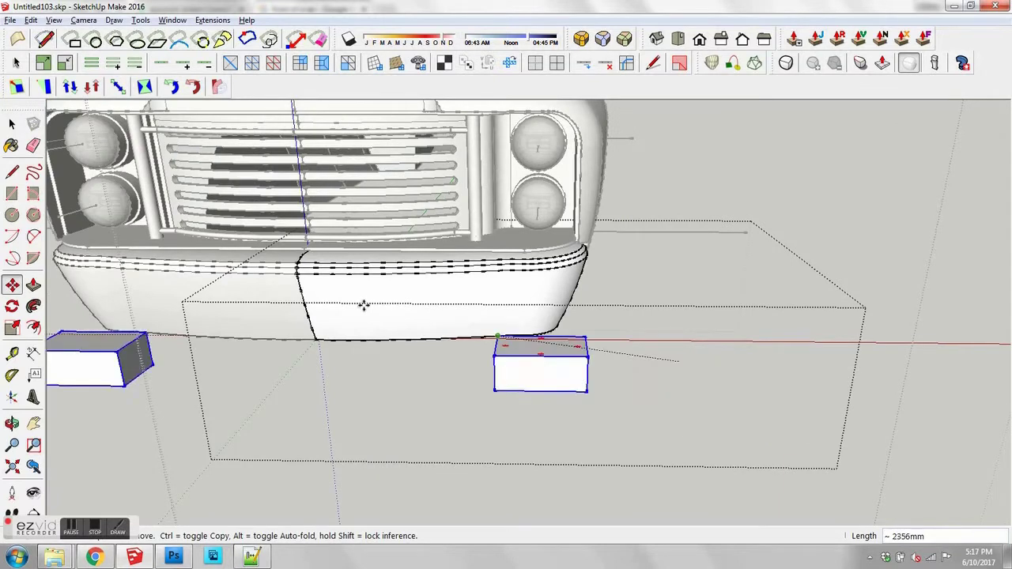
click(305, 295)
scroll(522, 343, up, 3)
shift+middle_drag(525, 343, 549, 376)
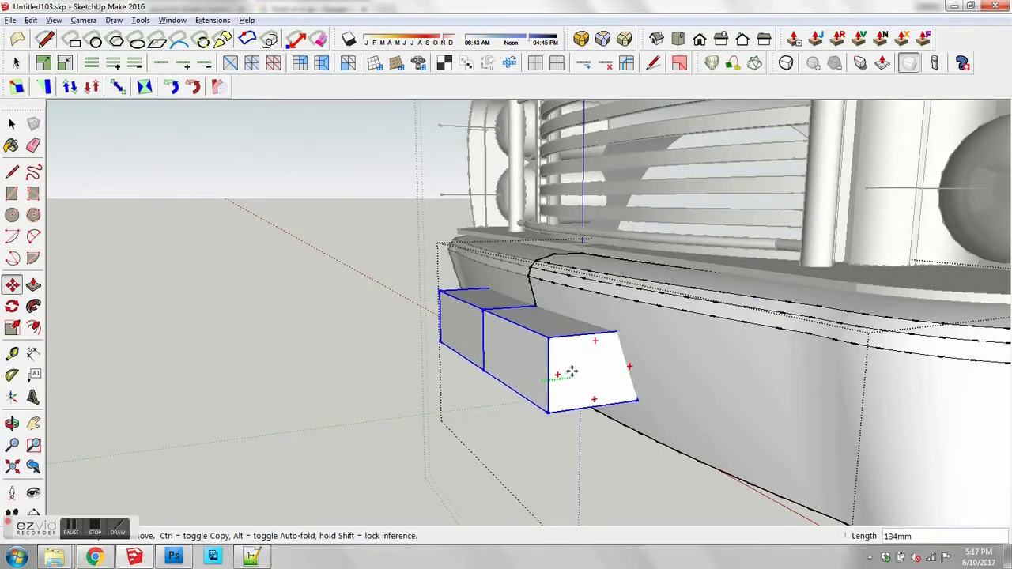
click(574, 374)
key(space)
Step: Scale the box group to about 1.22 of its height and 0.50 of its width
middle_drag(575, 377, 630, 329)
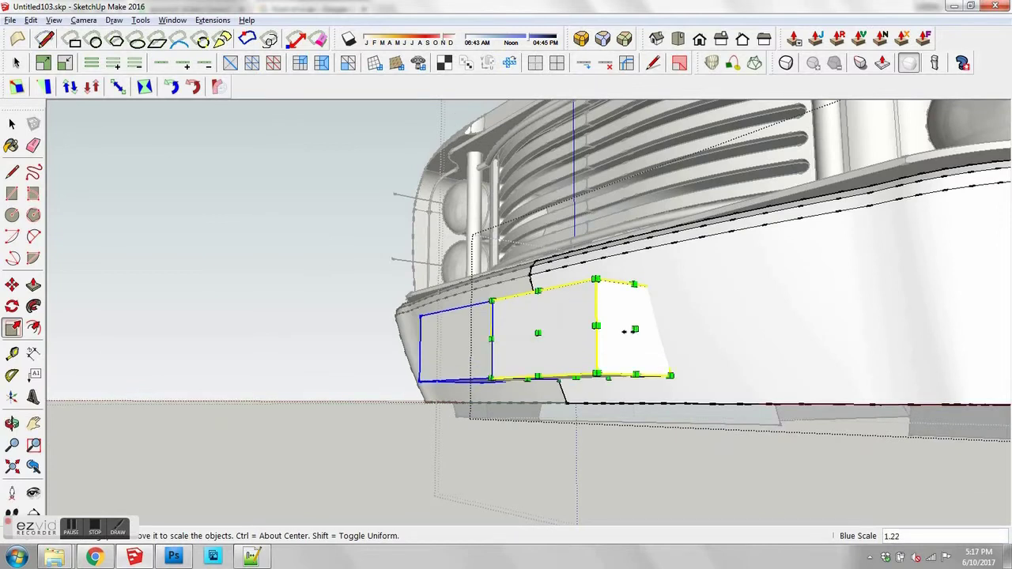
click(685, 324)
key(space)
middle_drag(617, 340, 737, 407)
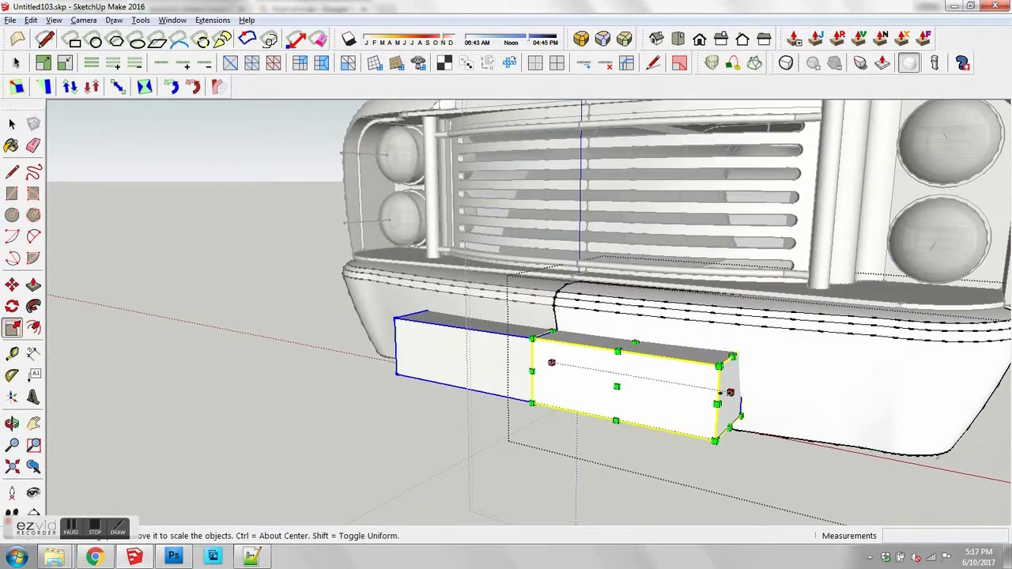
drag(729, 392, 691, 388)
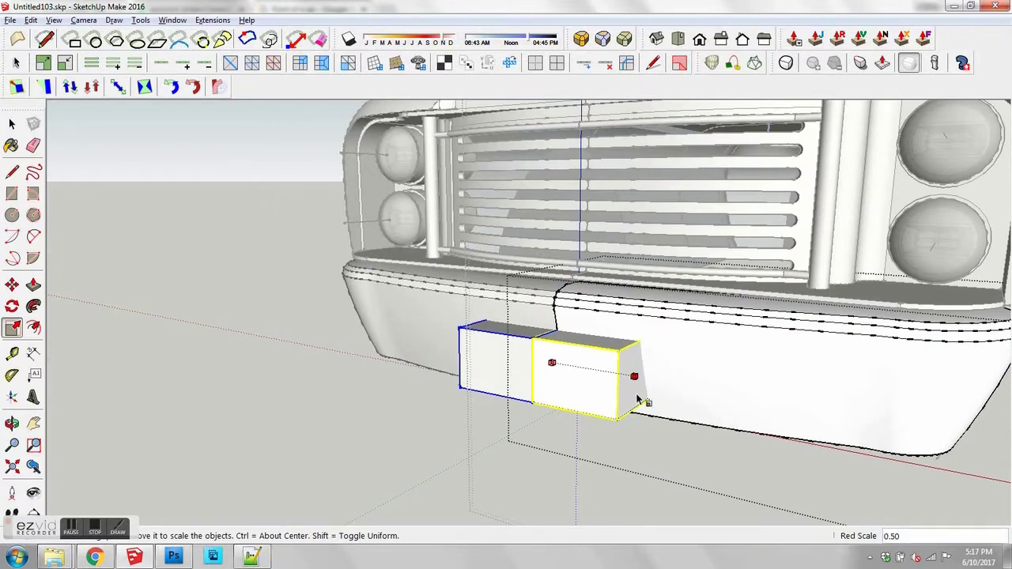
click(637, 399)
key(space)
Step: Round the upper and lower outer edges of the box on the bumper
scroll(644, 403, down, 2)
middle_drag(646, 405, 618, 368)
scroll(593, 349, up, 3)
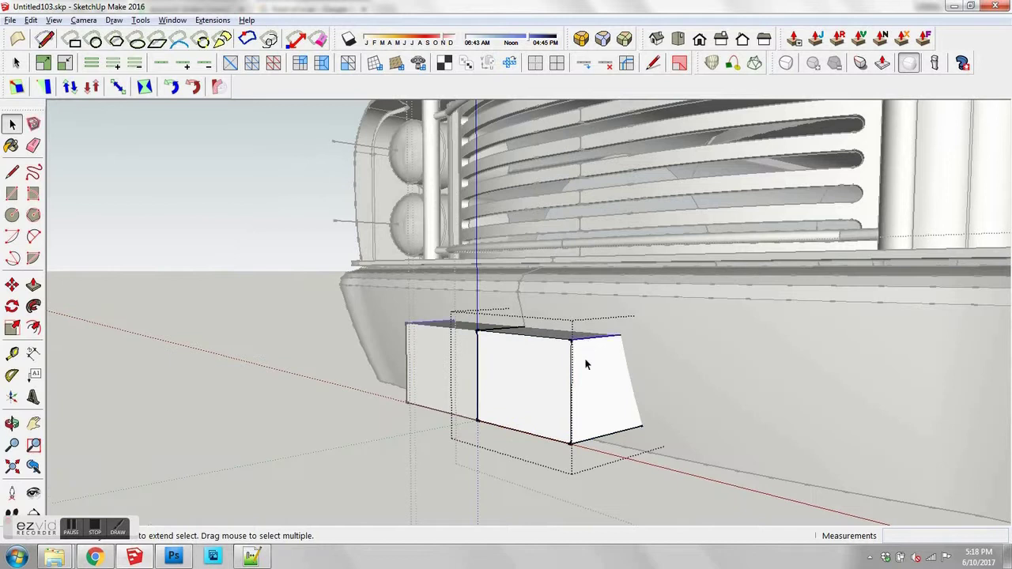
click(582, 39)
key(space)
middle_drag(542, 347, 479, 237)
click(441, 251)
Step: Move the rounded box about 22 mm deeper into the bumper
click(543, 344)
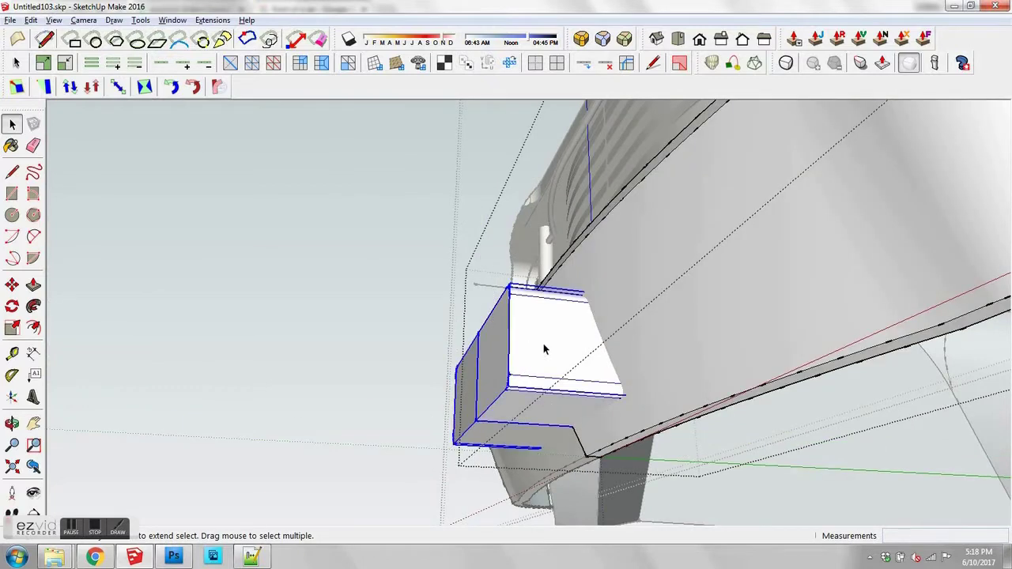
scroll(551, 351, up, 3)
click(533, 363)
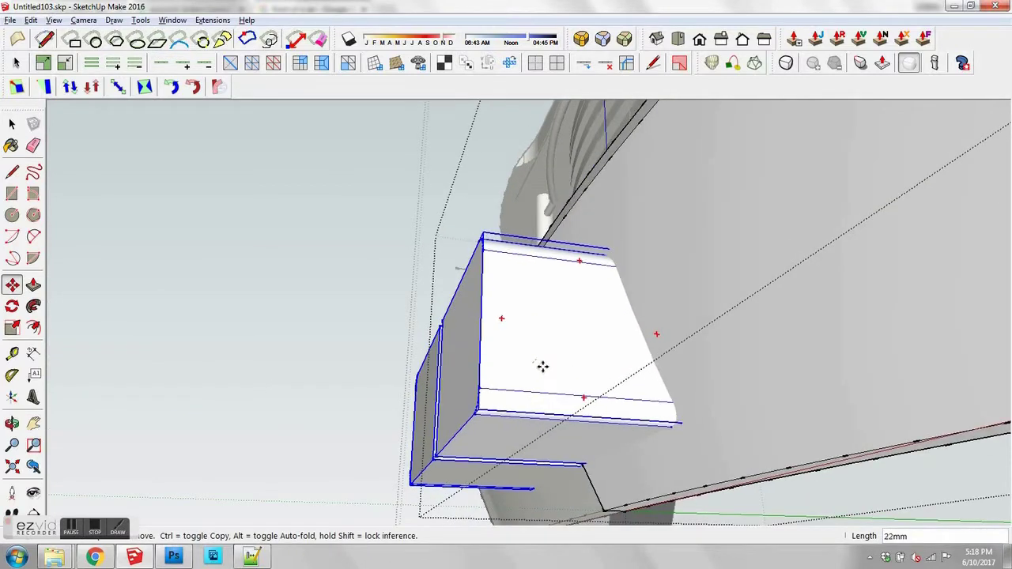
click(543, 367)
key(space)
Step: Try to explode the rounded box group and intersect its faces with the model
mouse_move(526, 362)
middle_down()
mouse_move(711, 413)
mouse_move(534, 377)
middle_up()
right_click(533, 377)
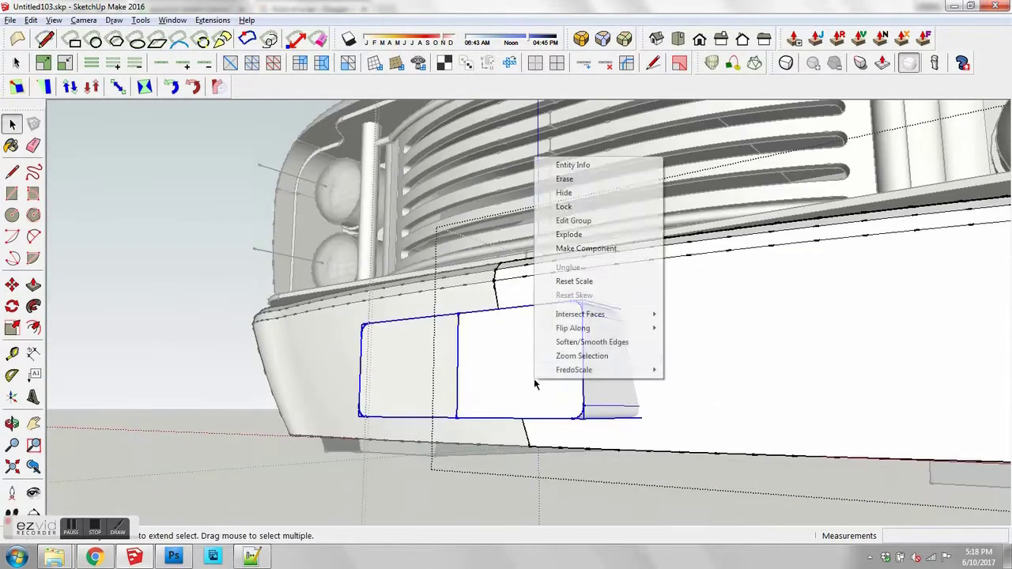
click(587, 234)
right_click(539, 358)
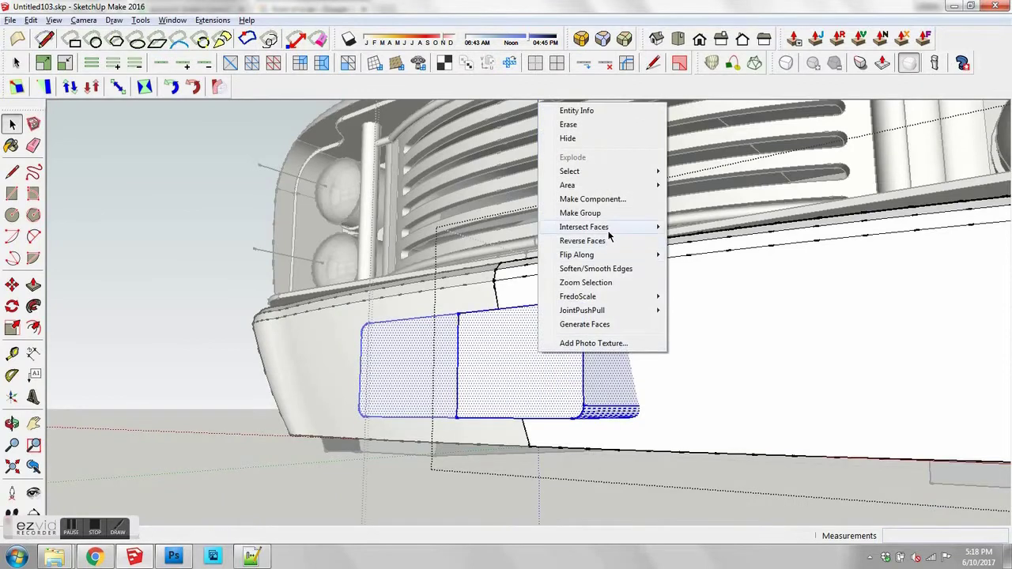
click(709, 228)
Step: Try to erase the box's front face and undo it
right_click(537, 361)
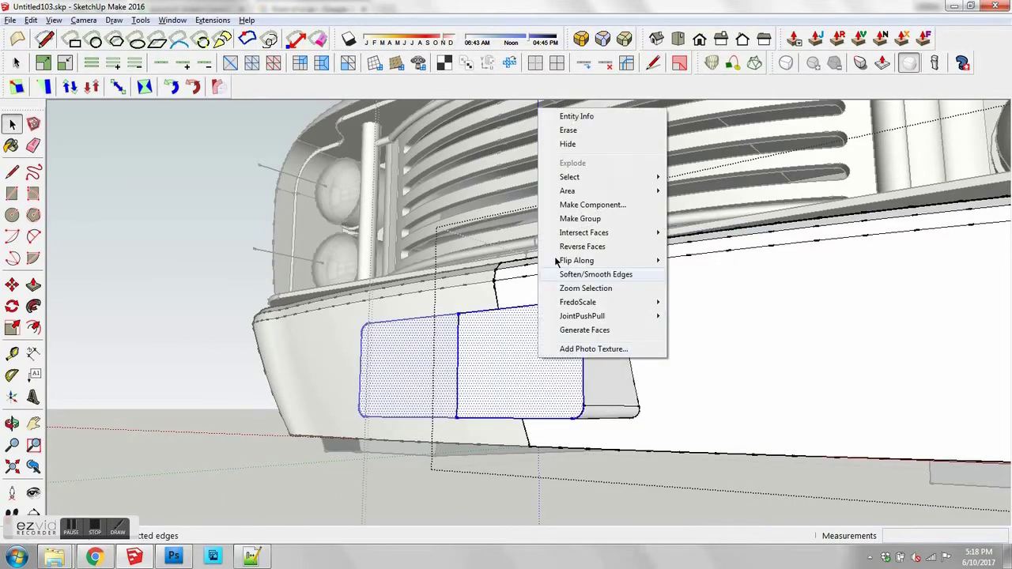
click(568, 131)
mouse_move(527, 293)
middle_down()
mouse_move(621, 440)
mouse_move(539, 421)
mouse_move(547, 384)
middle_up()
key(ctrl+z)
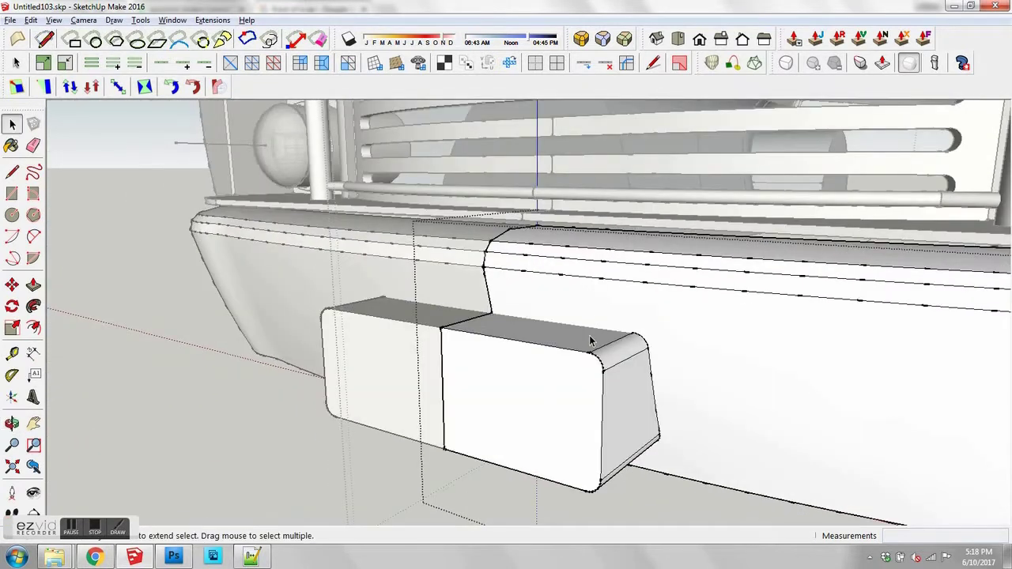
Step: Try to intersect the bumper's front surface and the box's top using only the selection, and undo back to the grouped box
click(589, 335)
right_click(604, 324)
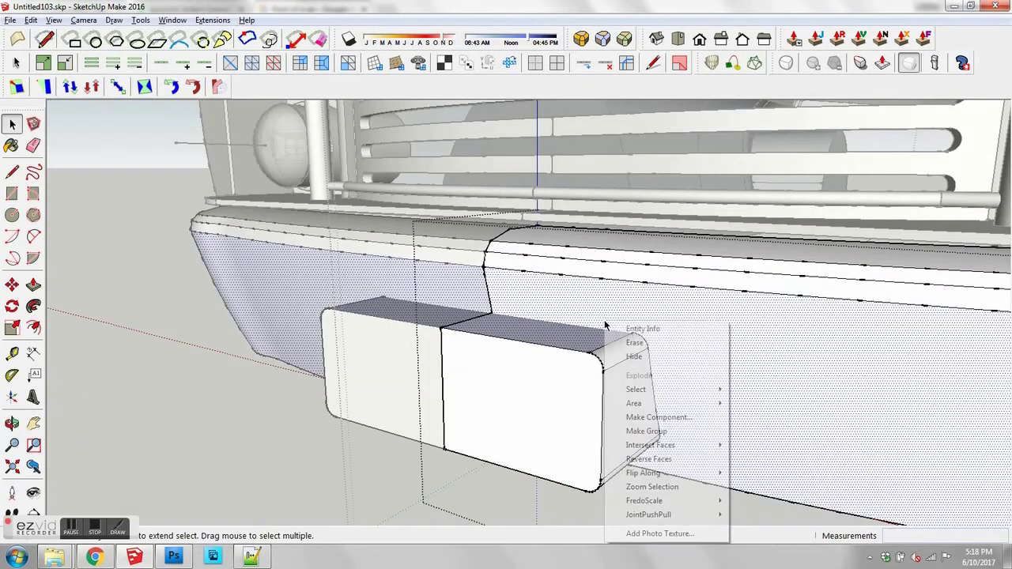
click(775, 462)
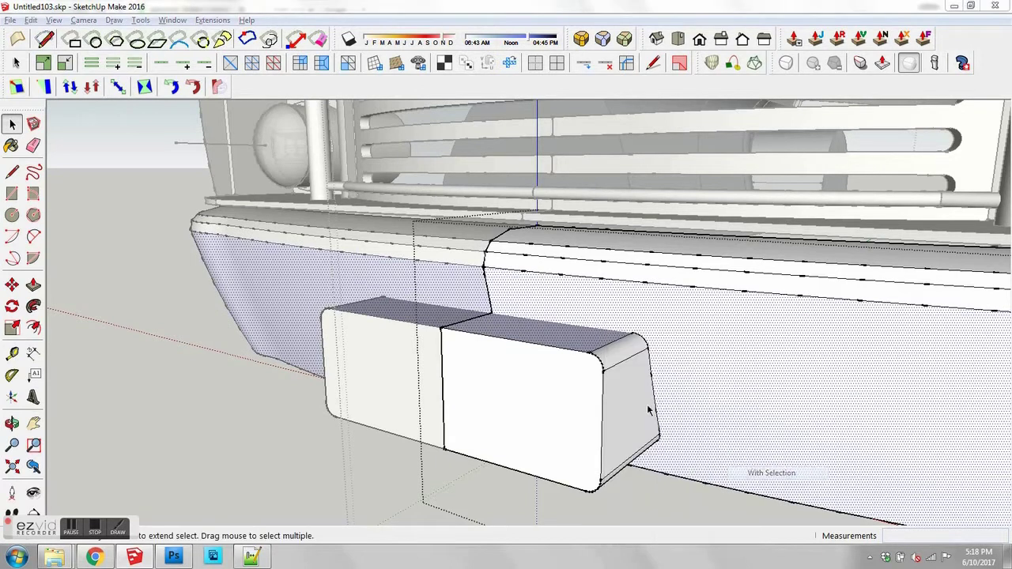
click(580, 308)
mouse_move(553, 300)
middle_down()
mouse_move(420, 267)
mouse_move(494, 317)
middle_up()
click(549, 341)
mouse_move(548, 341)
middle_down()
mouse_move(680, 393)
mouse_move(576, 325)
mouse_move(604, 325)
mouse_move(271, 318)
mouse_move(233, 350)
mouse_move(477, 293)
mouse_move(416, 291)
mouse_move(780, 290)
mouse_move(430, 328)
middle_up()
scroll(604, 325, up, 3)
scroll(431, 328, down, 10)
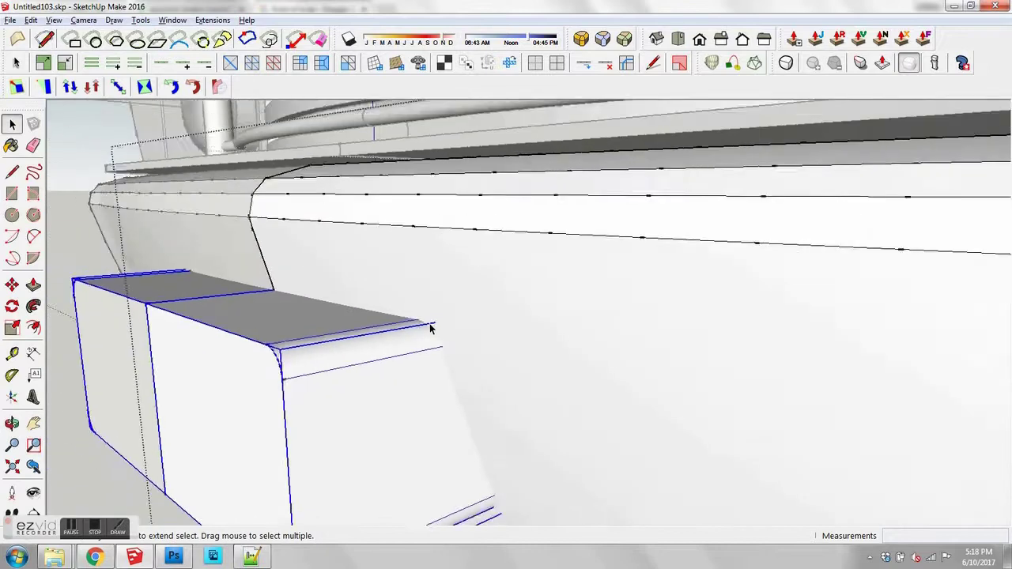
Step: Explode the rounded box group and intersect the bumper's front surface and the box's top with the model
click(446, 331)
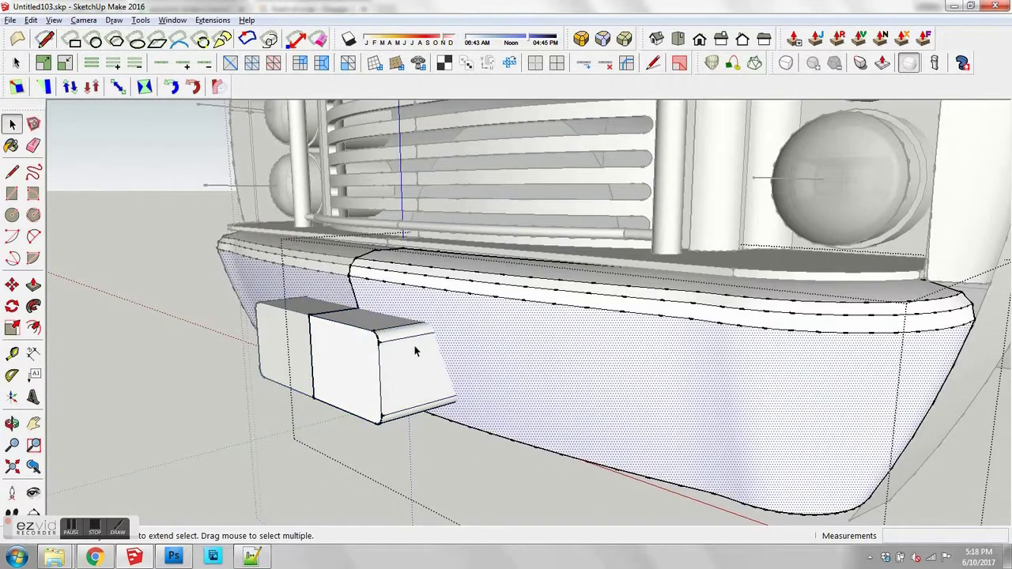
click(413, 346)
right_click(413, 346)
click(466, 207)
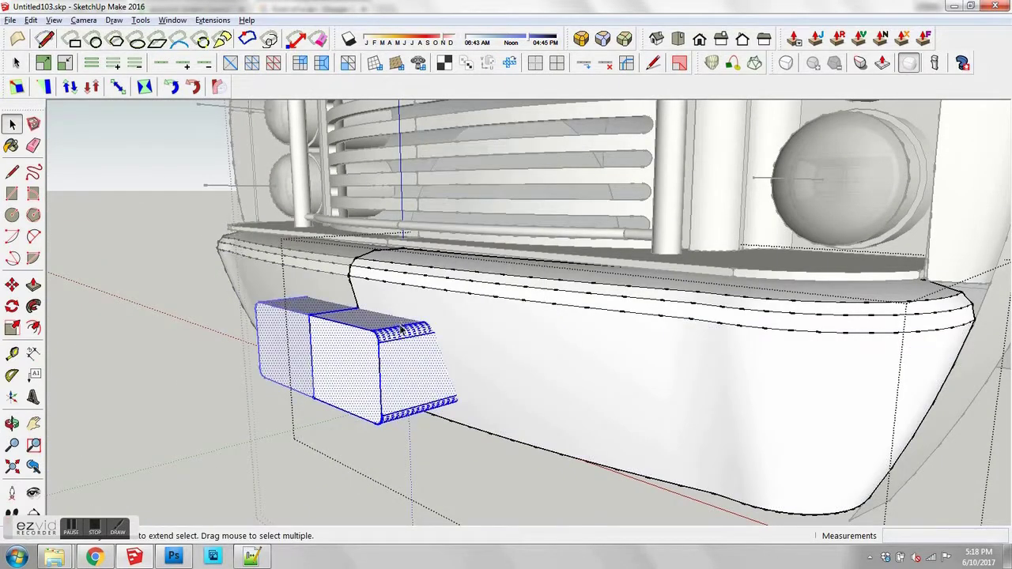
scroll(413, 310, up, 6)
right_click(413, 310)
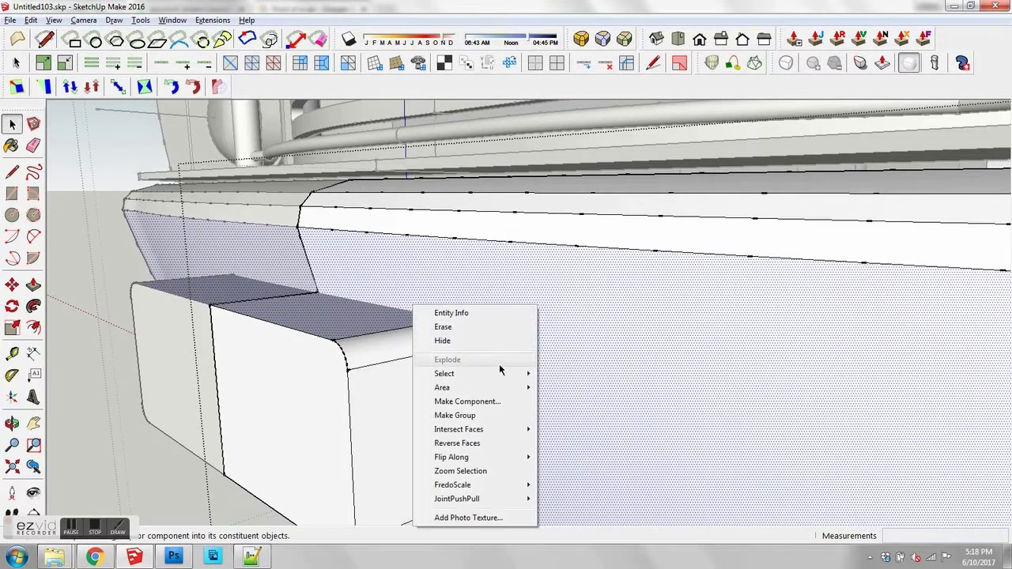
click(574, 429)
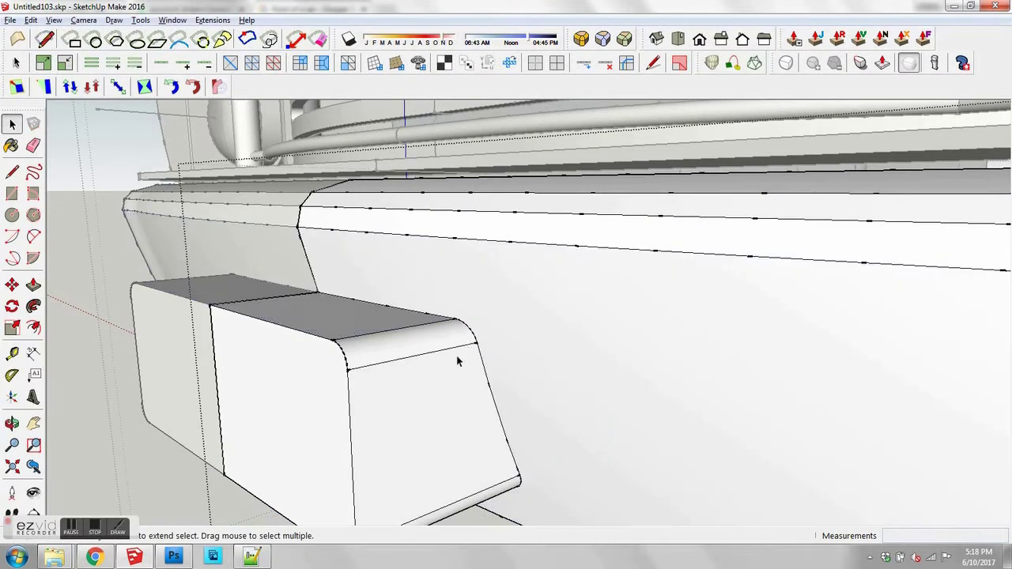
Step: Erase the box's faces protruding from the bumper, leaving its rounded outline as an opening
middle_drag(456, 361, 566, 325)
middle_drag(567, 361, 548, 563)
double_click(449, 378)
right_click(449, 378)
click(479, 154)
middle_drag(483, 285, 481, 307)
right_click(481, 307)
click(519, 333)
mouse_move(519, 338)
middle_down()
mouse_move(689, 361)
mouse_move(425, 318)
mouse_move(379, 384)
mouse_move(285, 255)
middle_up()
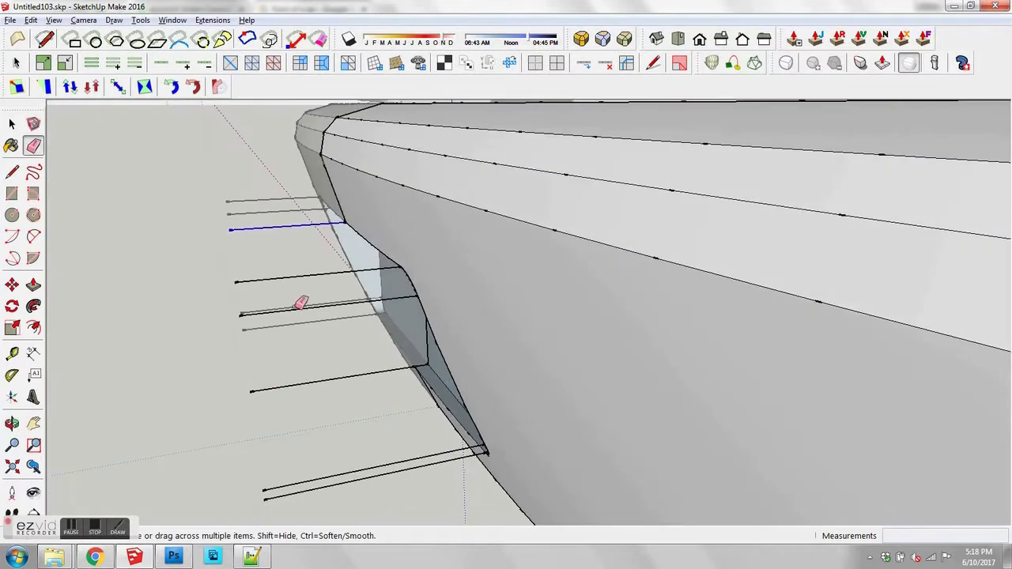
Step: Erase the leftover box edges protruding in front of the bumper's rounded opening
drag(376, 479, 311, 255)
mouse_move(343, 307)
middle_down()
mouse_move(599, 298)
mouse_move(393, 377)
mouse_move(804, 239)
mouse_move(711, 261)
mouse_move(727, 276)
mouse_move(523, 281)
middle_up()
scroll(598, 298, down, 3)
Step: Offset the opening's back face outline inward and move the inset's inner vertical edge onto the bumper's centreline
key(space)
click(630, 280)
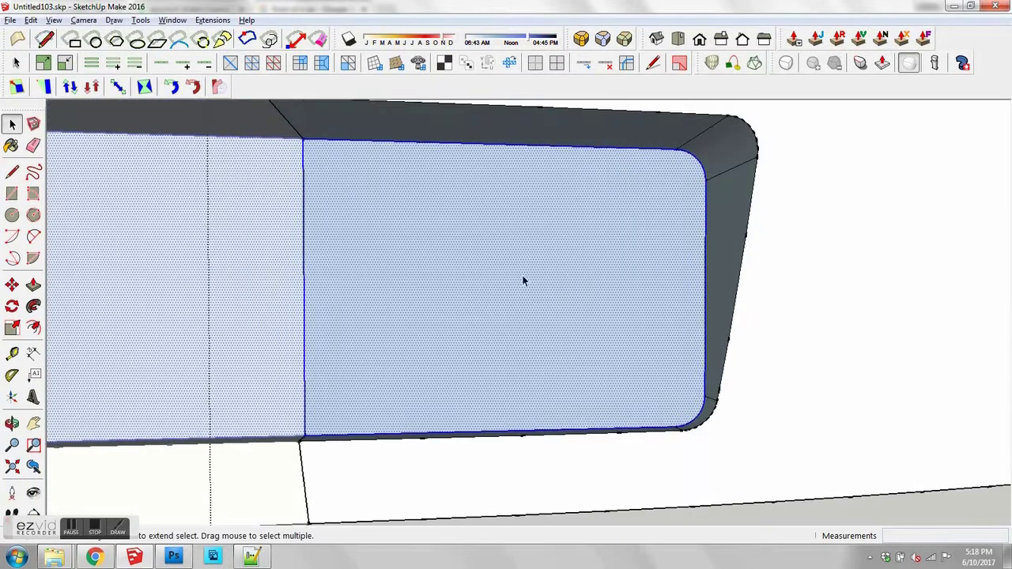
click(638, 151)
click(628, 158)
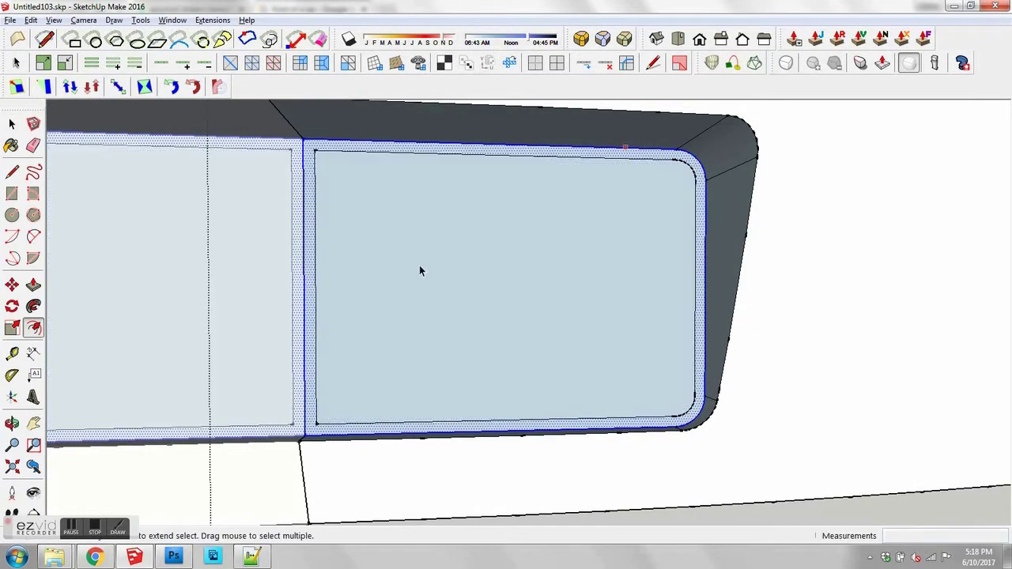
click(316, 294)
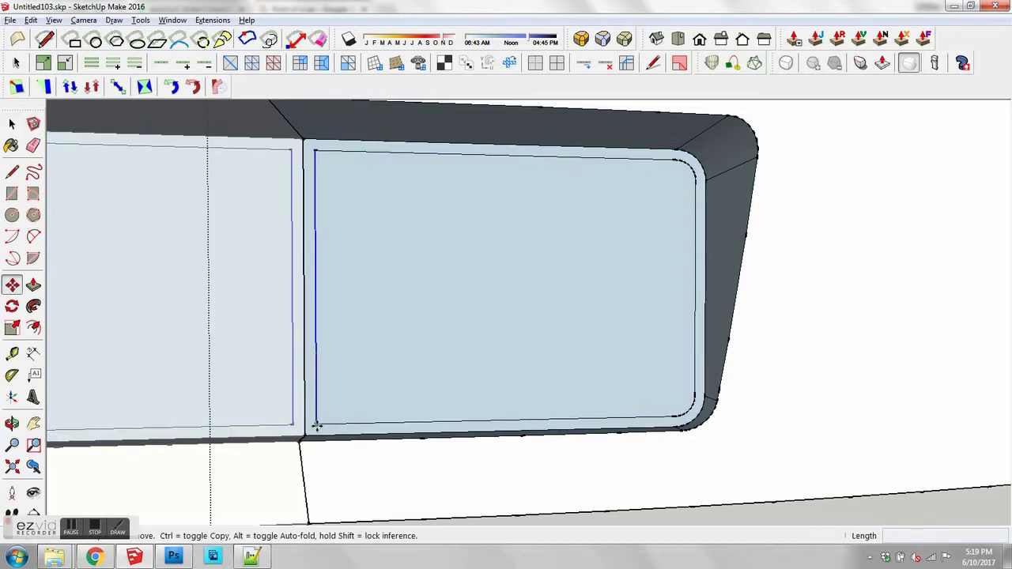
drag(316, 427, 304, 427)
key(space)
Step: Push the inset panel of the bumper opening inward by about 11 mm
middle_drag(401, 411, 522, 375)
click(521, 376)
key(p)
click(614, 363)
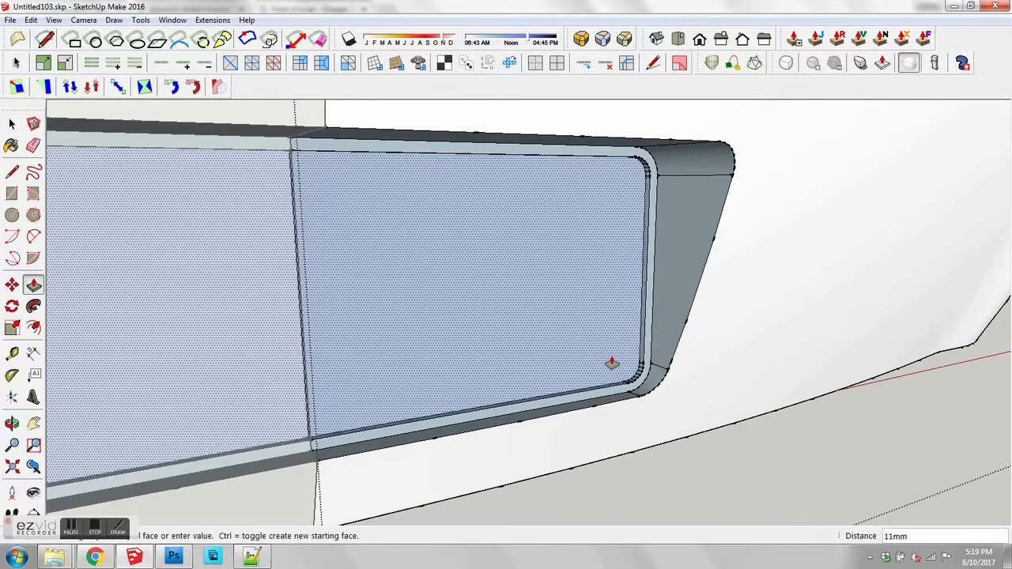
click(608, 364)
key(space)
Step: Scale the recessed panel face down from its upper and lower outer corners, starting with about 0.96, to taper its rim
double_click(585, 331)
key(s)
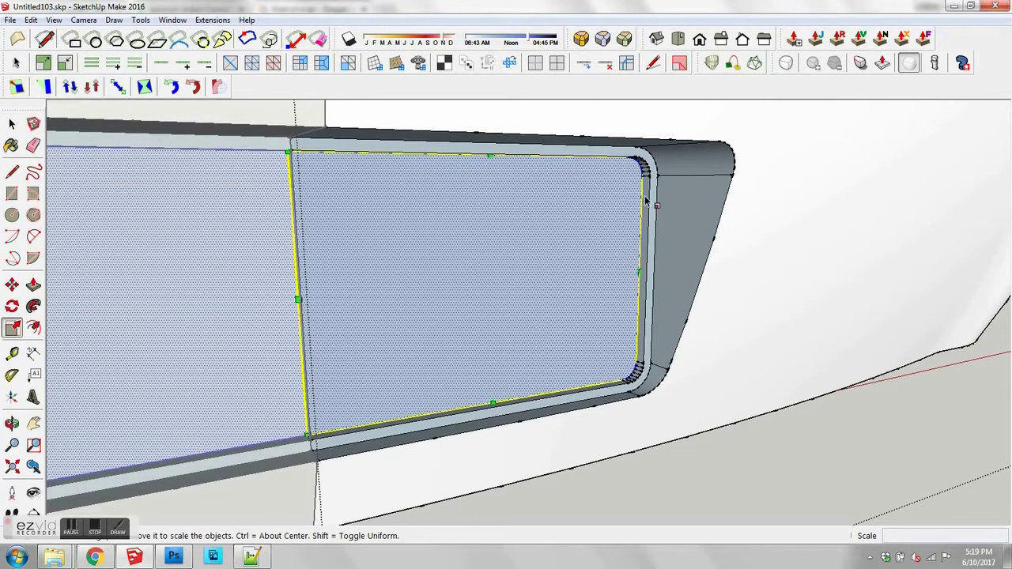
drag(642, 158, 630, 166)
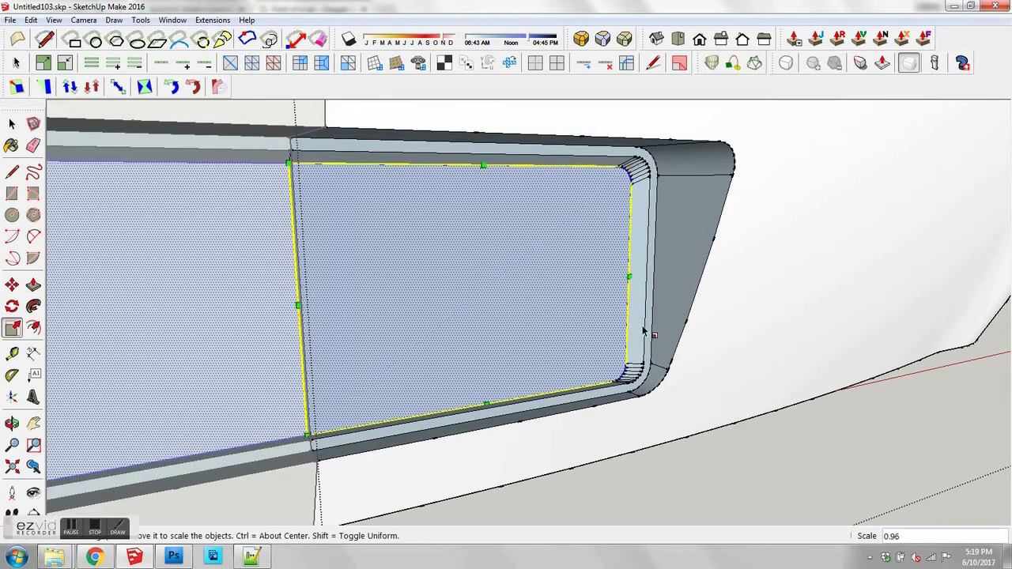
drag(624, 380, 615, 374)
mouse_move(614, 374)
middle_down()
mouse_move(470, 283)
mouse_move(462, 289)
middle_up()
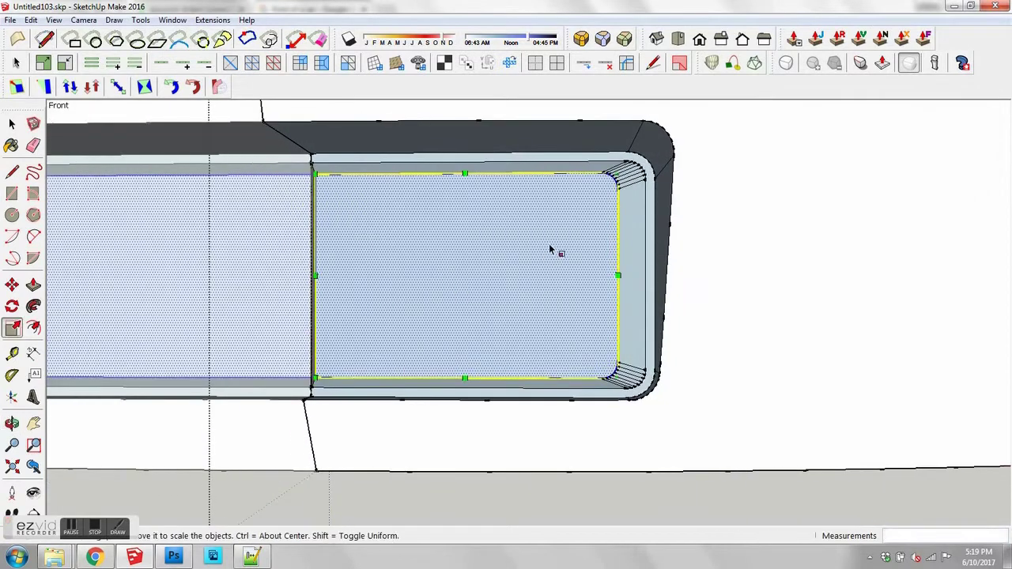
Step: Soften the facet edges in the recessed panel's rounded corners
key(e)
drag(620, 168, 628, 171)
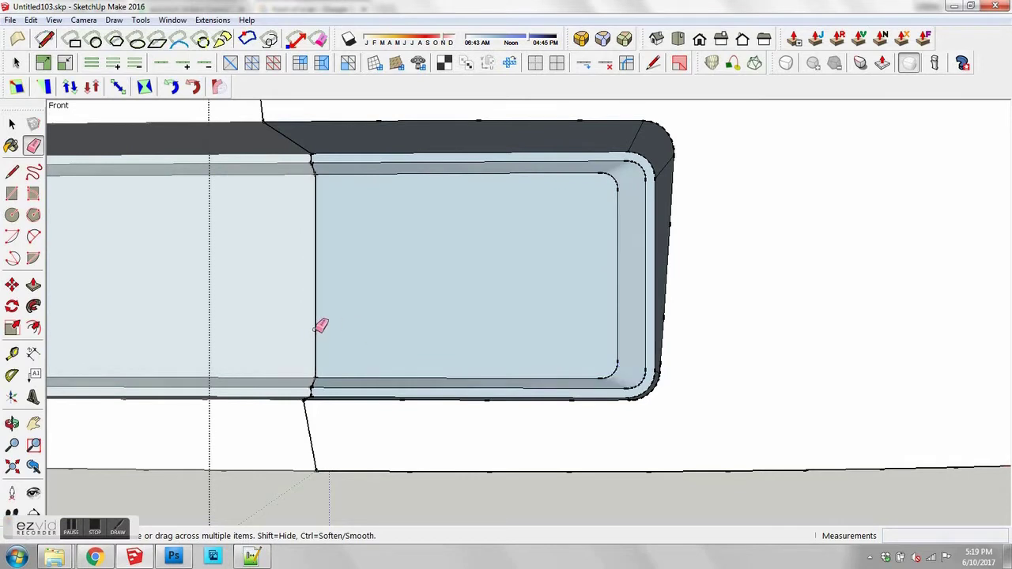
mouse_move(316, 329)
middle_down()
mouse_move(497, 391)
mouse_move(528, 392)
middle_up()
scroll(564, 350, up, 3)
scroll(571, 347, down, 3)
Step: Orient all faces to match the bumper's front face
key(space)
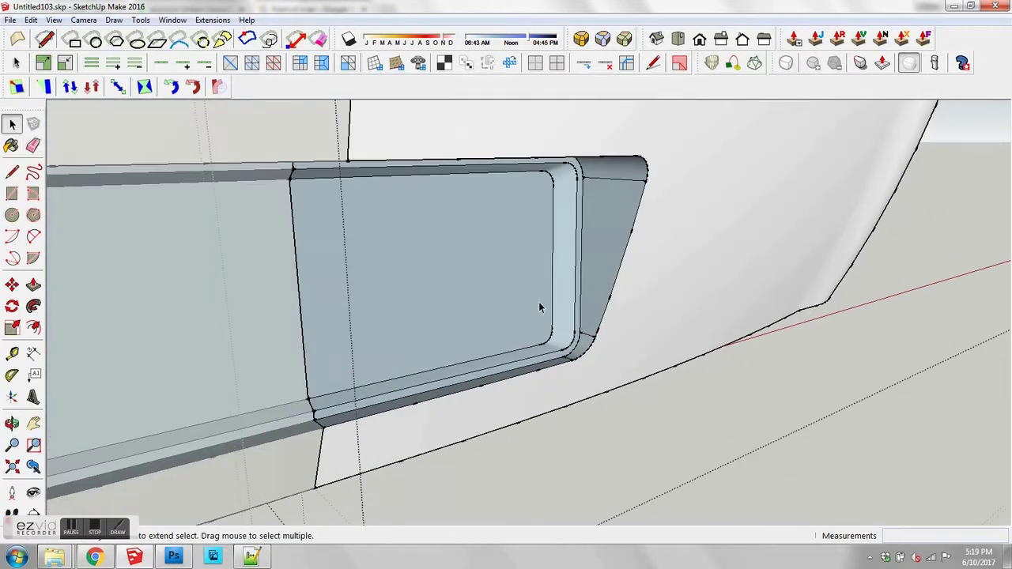
right_click(666, 314)
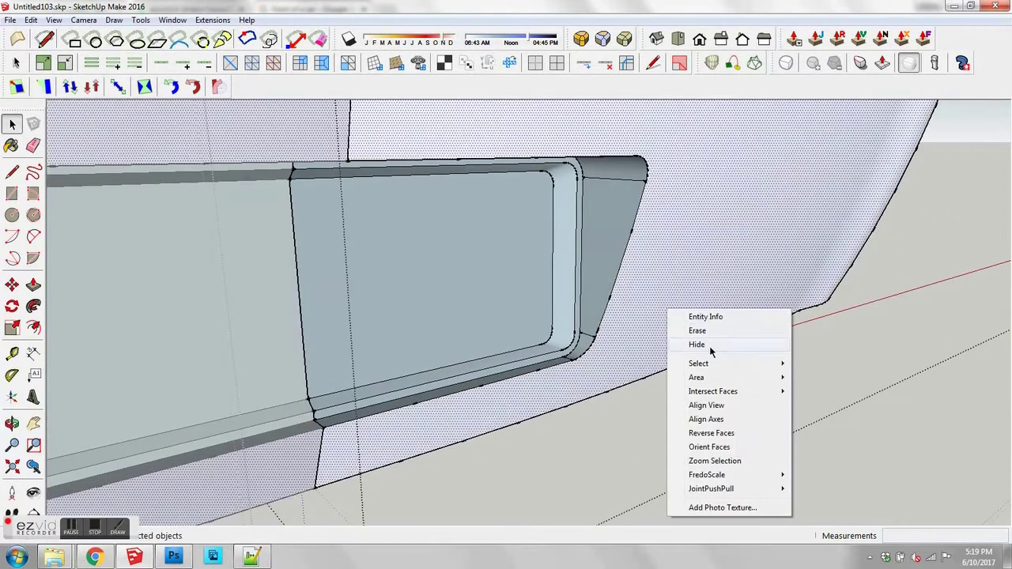
click(723, 447)
Step: Draw a small 24-sided circle near the recessed panel's lower outer corner and copy it straight up to the upper corner
middle_drag(723, 446, 700, 393)
scroll(271, 284, down, 3)
middle_drag(700, 393, 521, 332)
scroll(516, 377, up, 2)
scroll(516, 378, up, 5)
key(c)
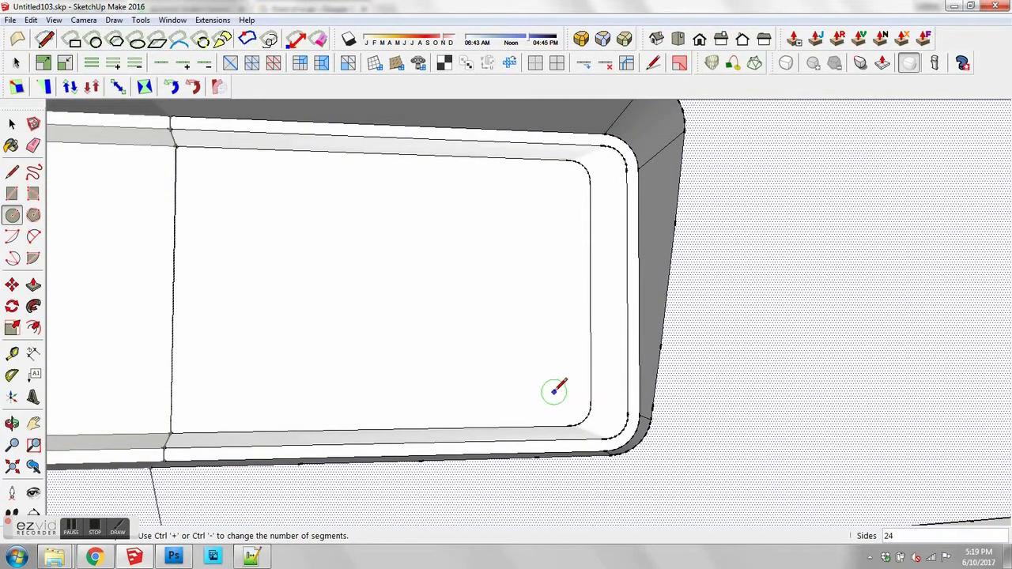
double_click(554, 396)
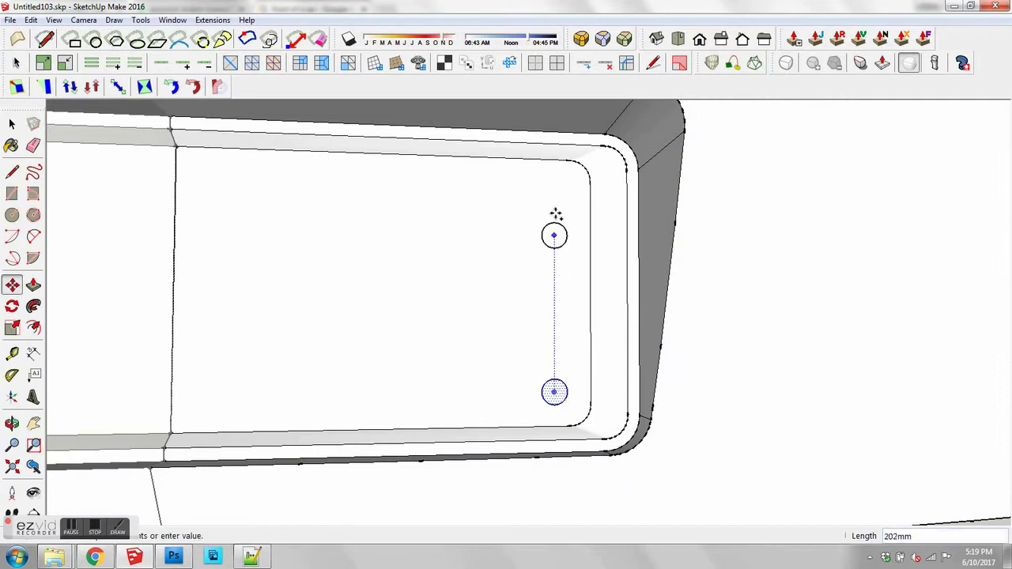
scroll(514, 263, down, 2)
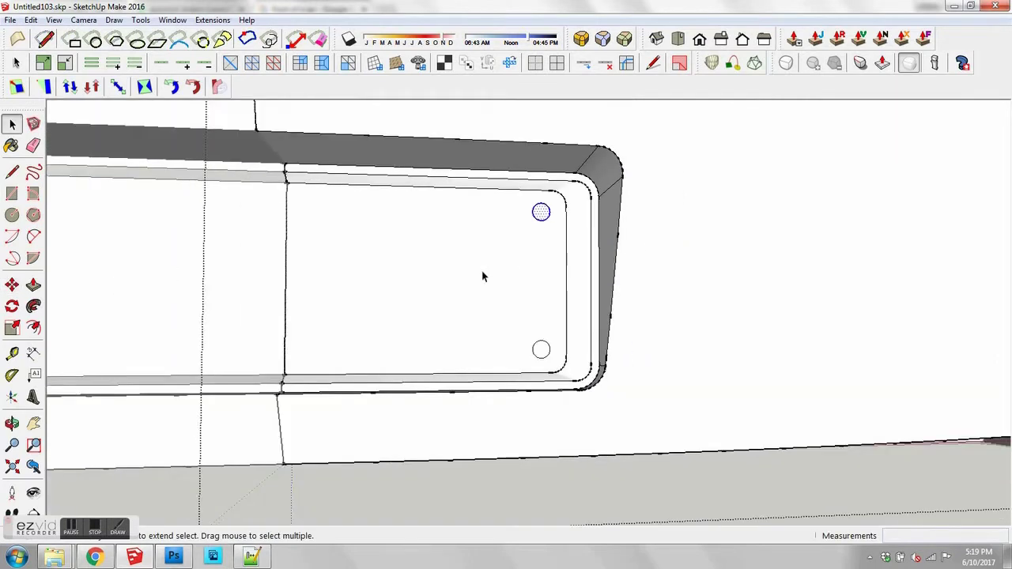
click(481, 271)
Step: Close the bumper for editing and inspect the vehicle's whole front end
scroll(481, 270, down, 5)
middle_drag(481, 271, 467, 391)
scroll(466, 391, down, 3)
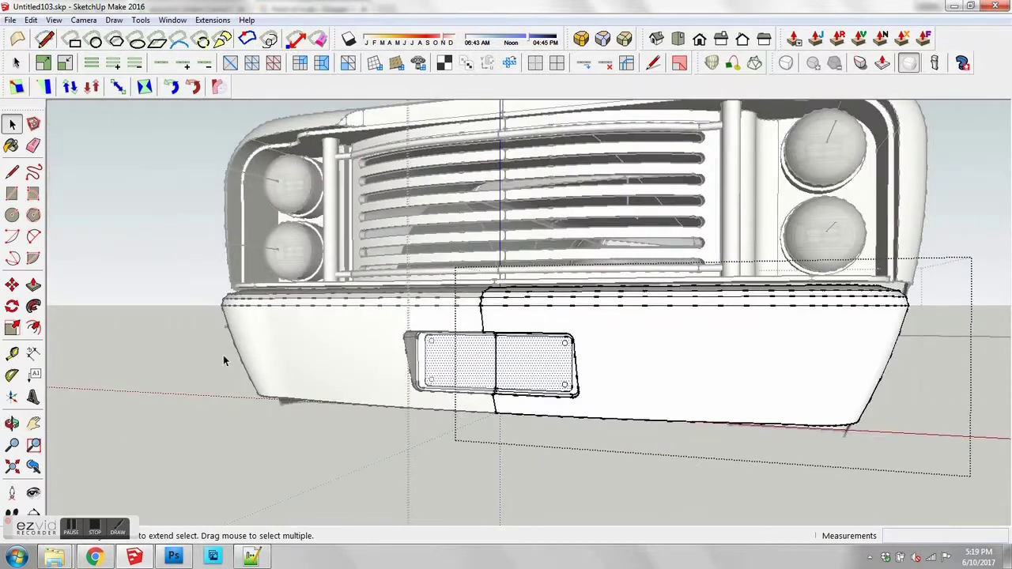
click(183, 358)
click(183, 358)
scroll(183, 358, down, 2)
middle_drag(559, 374, 553, 431)
scroll(640, 425, down, 2)
middle_drag(639, 424, 424, 398)
scroll(506, 431, up, 2)
middle_drag(527, 424, 540, 448)
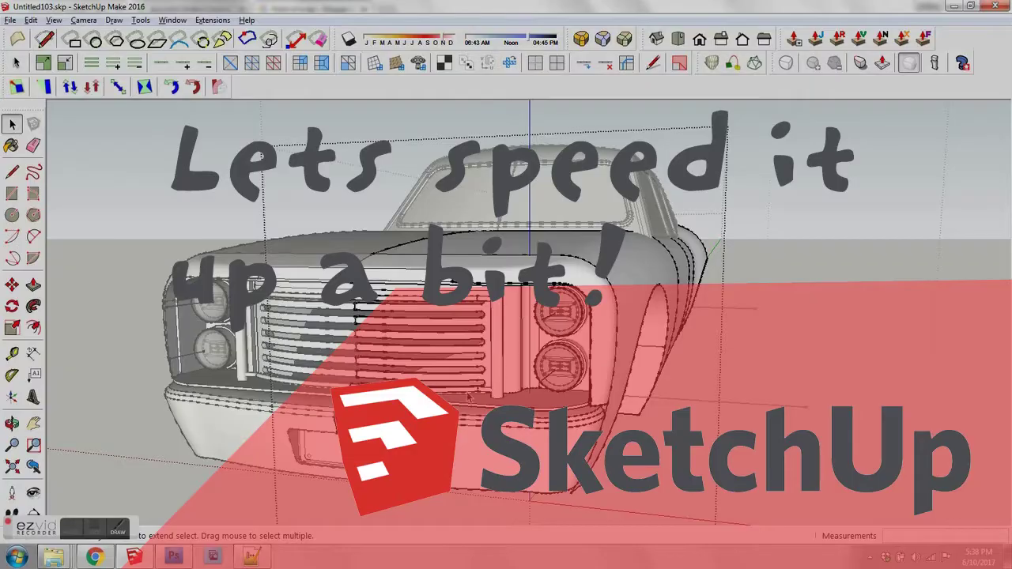
Step: Open the bumper for editing, draw a rectangle on the ground beside it and pull it up into a box
middle_drag(466, 395, 479, 362)
double_click(480, 362)
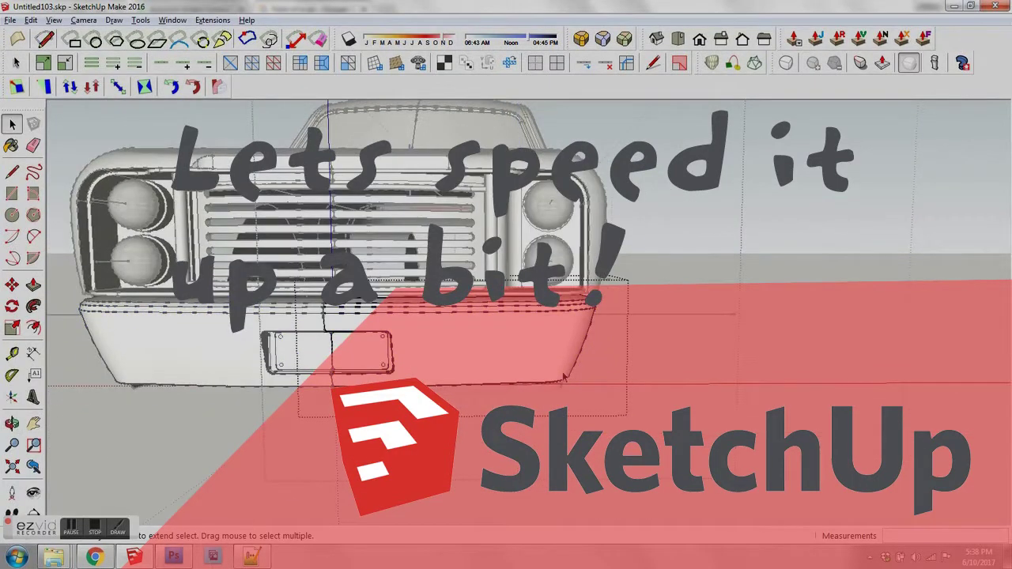
middle_drag(561, 374, 569, 405)
key(r)
click(635, 401)
click(724, 422)
key(space)
click(686, 420)
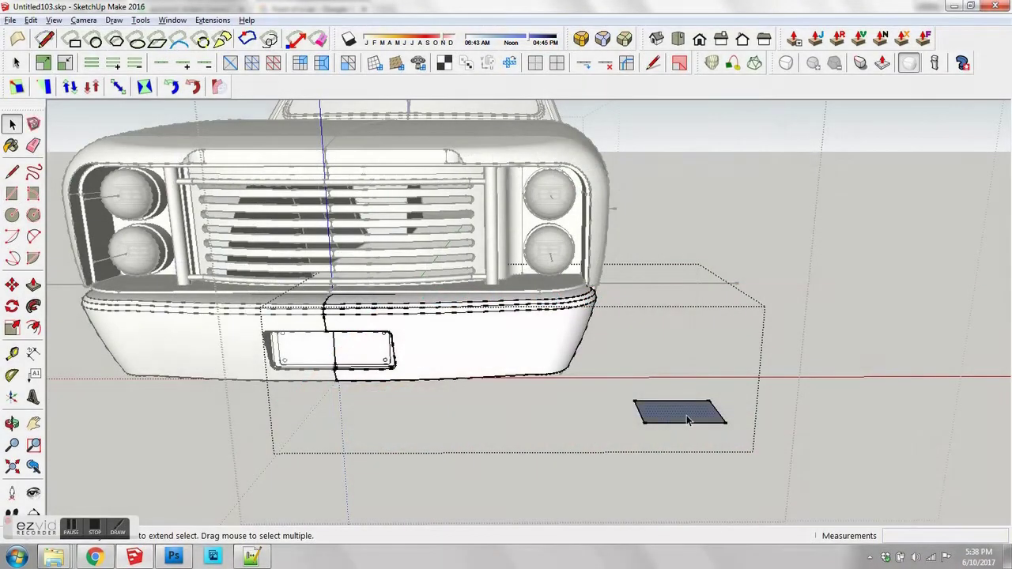
click(686, 393)
Step: Scale the box's top narrower about its centre to give the sides a taper
key(space)
scroll(683, 395, up, 4)
key(s)
ctrl+drag(603, 380, 611, 380)
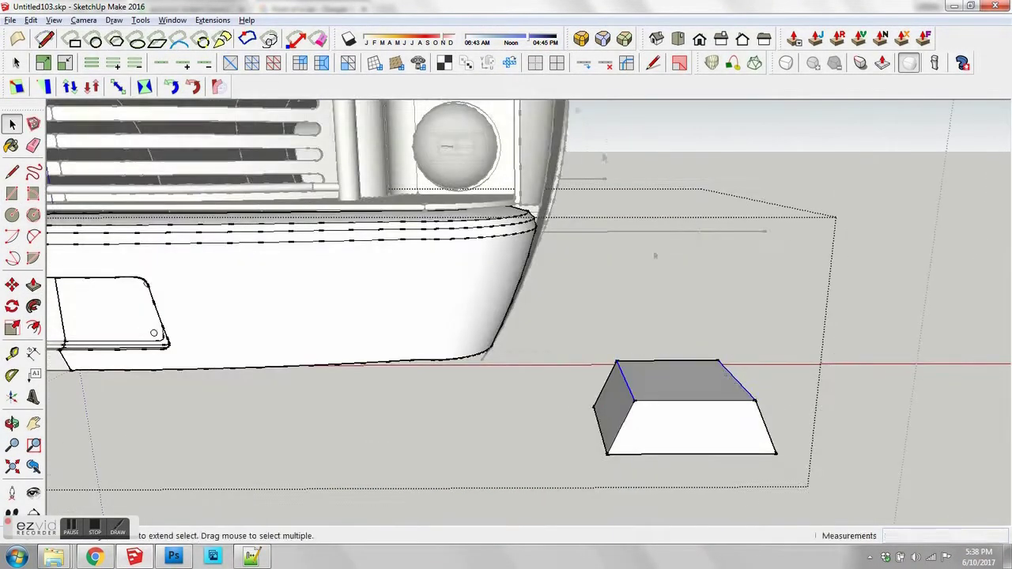
Step: Round the tapered box's two upper side edges and group the whole box
click(581, 39)
triple_click(658, 437)
right_click(658, 438)
click(695, 281)
Step: Move the rounded box group into the bumper's lower edge, outboard of the centre opening
key(m)
drag(671, 368, 497, 369)
middle_drag(490, 316, 403, 298)
click(472, 388)
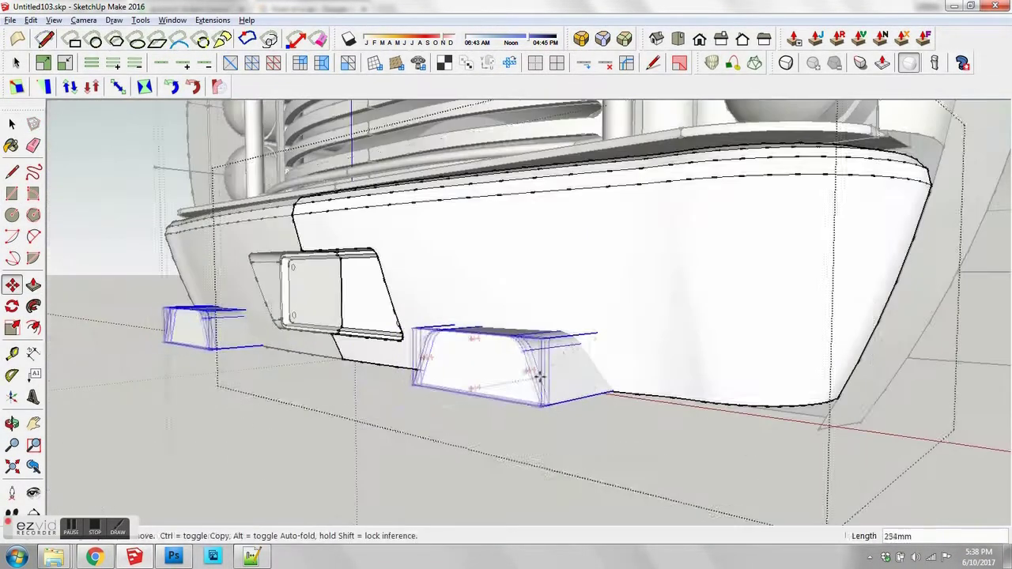
Step: Scale the rounded box group to fit its position in the bumper's lower edge
middle_drag(540, 377, 633, 312)
key(s)
drag(621, 316, 632, 311)
mouse_move(633, 311)
middle_down()
mouse_move(677, 436)
mouse_move(645, 411)
mouse_move(632, 381)
mouse_move(599, 374)
mouse_move(560, 326)
mouse_move(603, 334)
middle_up()
key(m)
Step: Explode the rounded box group and intersect its faces with the bumper
key(space)
right_click(558, 327)
click(605, 187)
right_click(578, 296)
click(722, 172)
Step: Delete the box and bumper surfaces that block the lower recess
click(553, 348)
key(Delete)
right_click(603, 342)
click(634, 143)
Step: Draw connecting edges along the bumper's underside to close the bottom of the lower recess
mouse_move(569, 261)
middle_down()
mouse_move(624, 337)
mouse_move(508, 321)
mouse_move(403, 371)
middle_up()
key(l)
click(343, 366)
click(481, 407)
mouse_move(480, 406)
middle_down()
mouse_move(779, 383)
mouse_move(731, 365)
middle_up()
click(767, 385)
click(803, 375)
Step: Erase the leftover edges on the lower recess's underside and the stray edge protruding from its upper corner
key(space)
key(e)
click(784, 392)
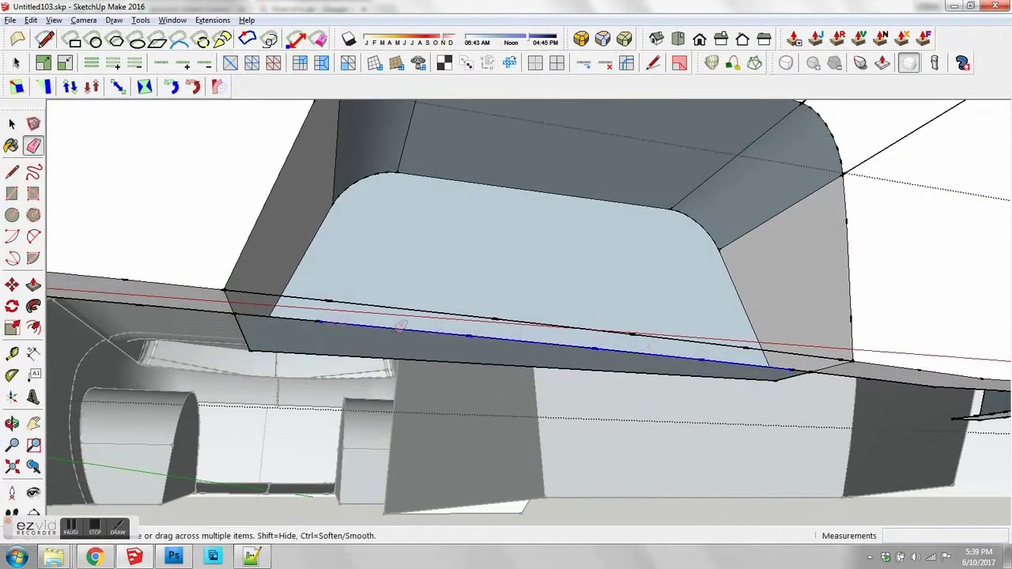
click(399, 328)
scroll(847, 354, down, 2)
middle_drag(848, 354, 490, 182)
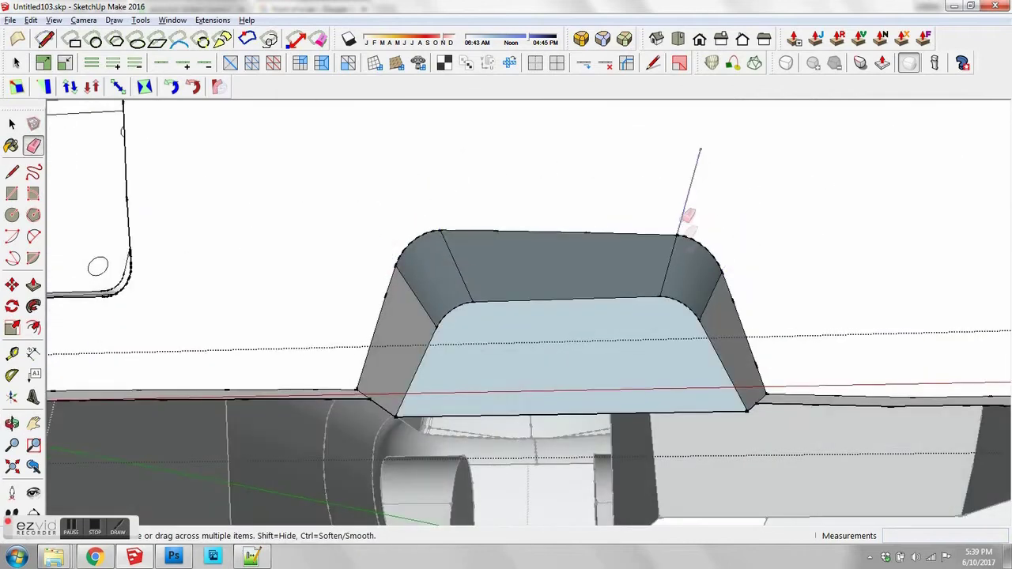
click(683, 220)
Step: Turn the lower recess's faces so that their front sides point outward
key(space)
triple_click(499, 330)
right_click(498, 330)
click(540, 246)
Step: Offset the lower recess's back face inward and scale its pushed-in inner face to about 0.79
middle_drag(539, 269, 554, 356)
click(561, 355)
key(f)
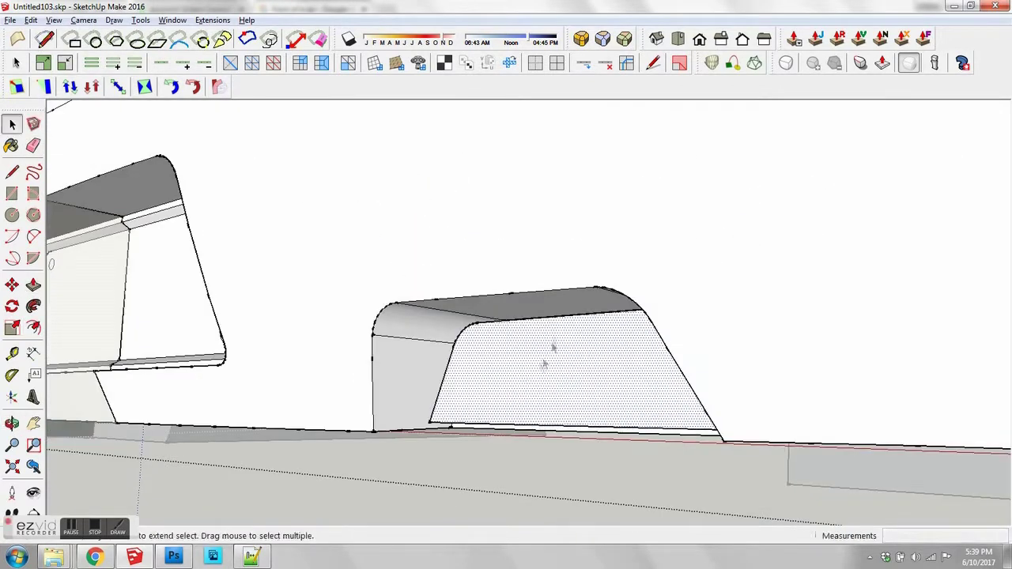
middle_drag(544, 401, 566, 371)
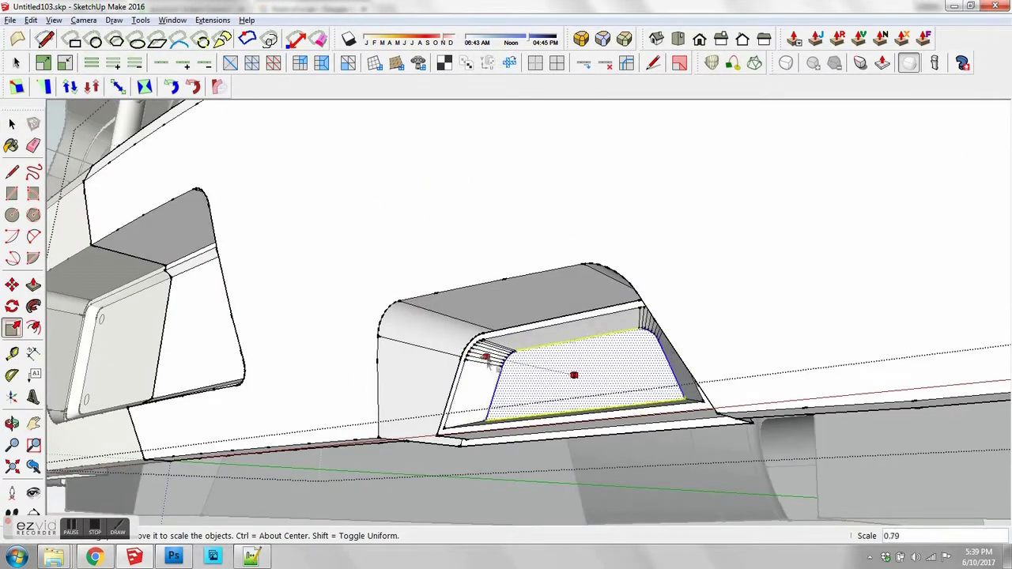
middle_drag(489, 364, 655, 340)
Step: Soften the facet edges in the lower recess's inner corners and show the hidden geometry
key(e)
scroll(558, 429, down, 8)
mouse_move(558, 429)
middle_down()
mouse_move(624, 433)
mouse_move(492, 354)
middle_up()
key(space)
click(53, 20)
click(93, 68)
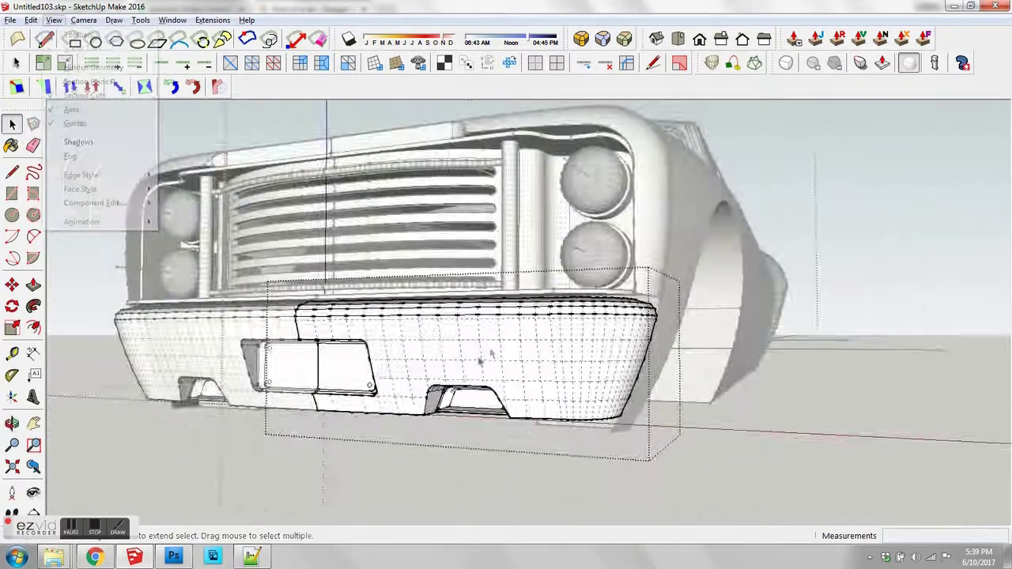
Step: Try to move the hidden horizontal line across the bumper's front slightly upward
scroll(490, 356, up, 3)
middle_drag(584, 367, 658, 378)
key(m)
scroll(585, 373, up, 3)
scroll(248, 345, up, 2)
click(102, 340)
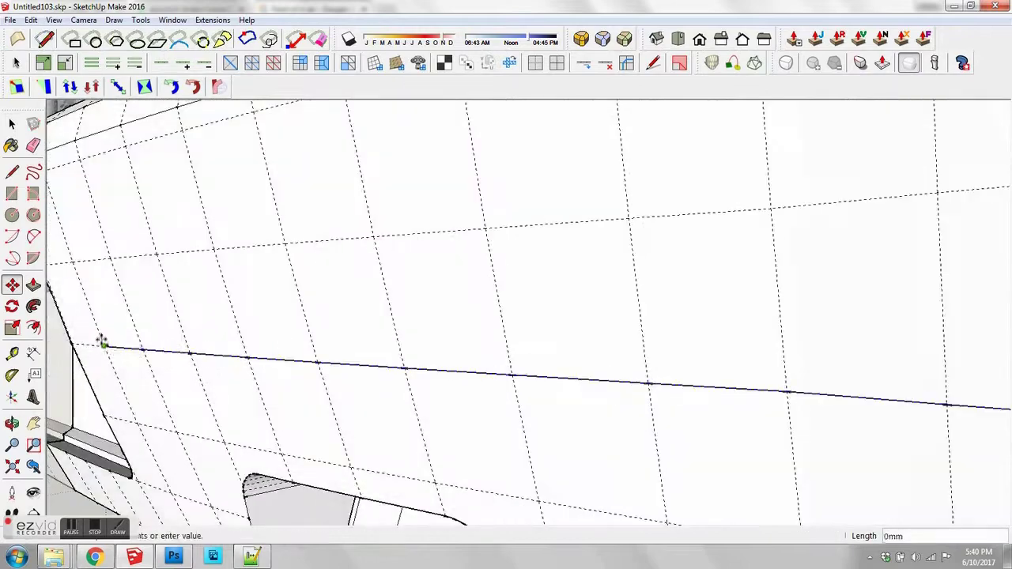
click(106, 338)
Step: Unsoften the hidden horizontal edges across the bumper's front by lowering their smoothing angle
middle_drag(474, 374, 401, 375)
scroll(402, 375, down, 3)
key(space)
scroll(168, 294, down, 3)
middle_drag(168, 294, 632, 317)
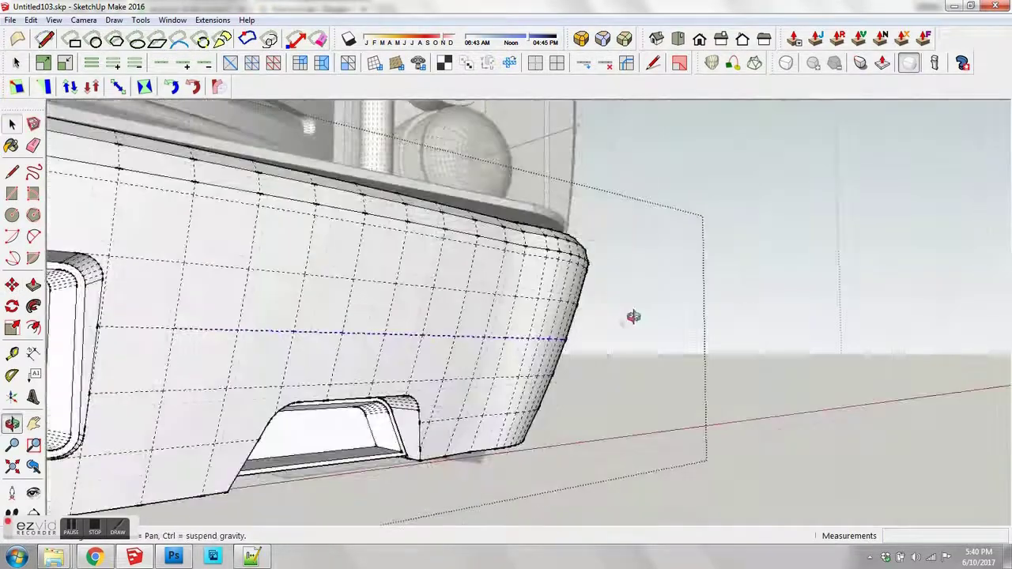
right_click(202, 333)
click(253, 283)
drag(907, 204, 779, 204)
click(941, 41)
Step: Soften the last segments of the horizontal line near the bumper's side end
scroll(498, 290, down, 3)
middle_drag(498, 290, 303, 345)
scroll(537, 346, up, 6)
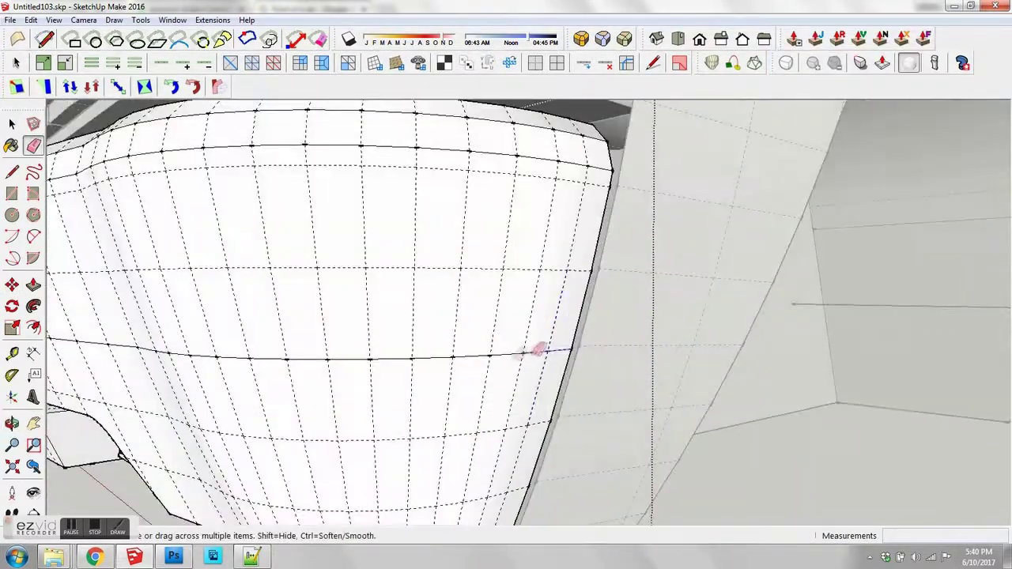
Step: Draw a second line just above the bumper's horizontal line, segment by segment between the vertical hidden edges
key(m)
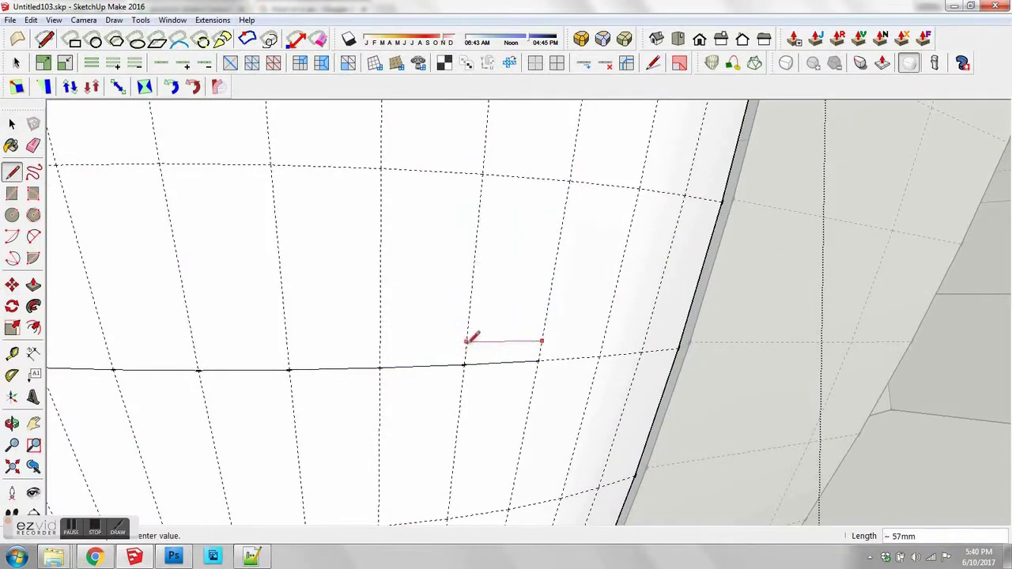
click(193, 345)
shift+middle_drag(194, 345, 561, 366)
scroll(561, 366, down, 2)
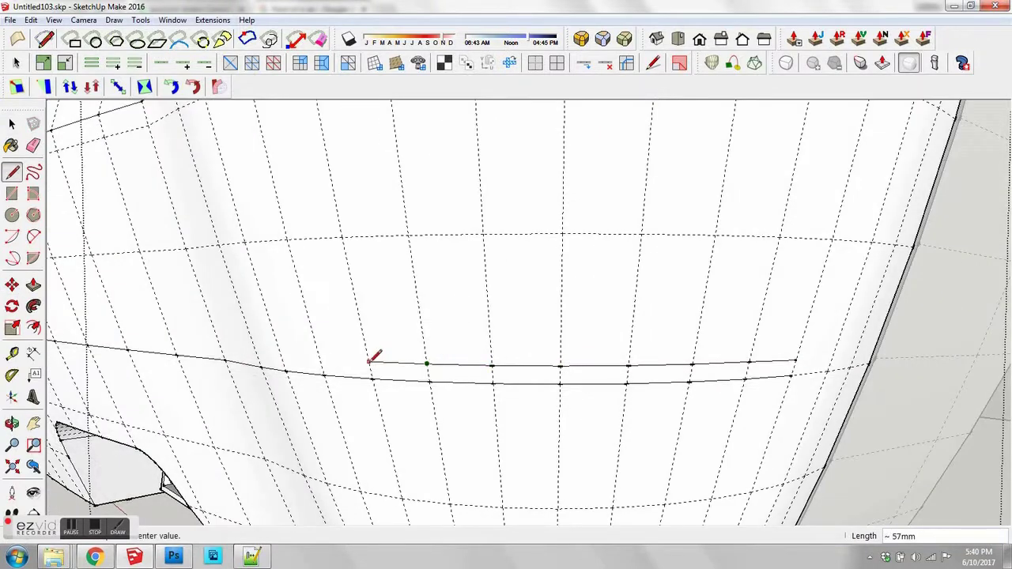
middle_drag(320, 358, 619, 374)
middle_drag(483, 369, 620, 371)
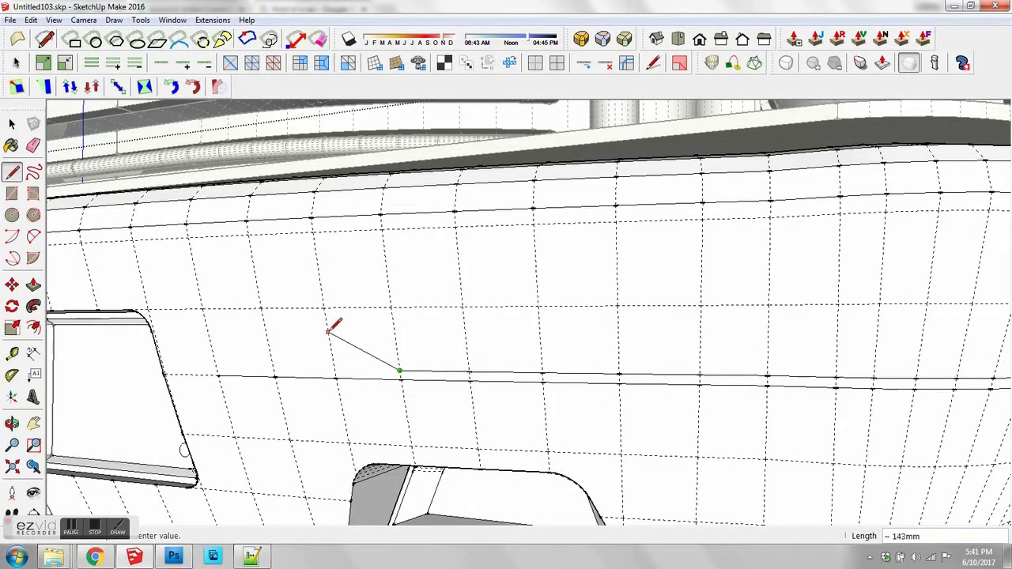
Step: Join the two horizontal bumper lines at their side end with a small arc to close the strip
key(a)
scroll(225, 373, up, 1)
scroll(189, 318, up, 2)
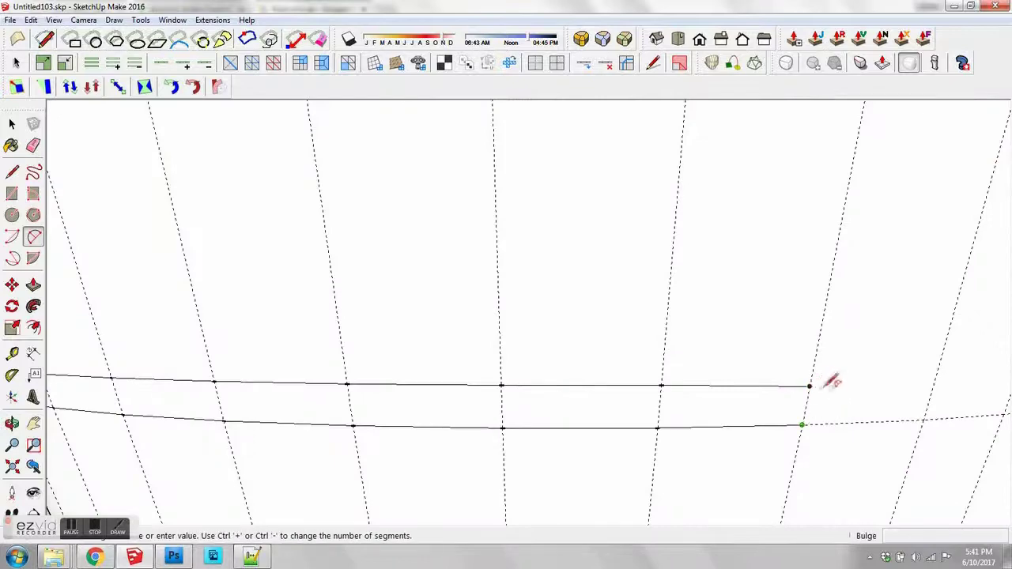
scroll(727, 384, up, 3)
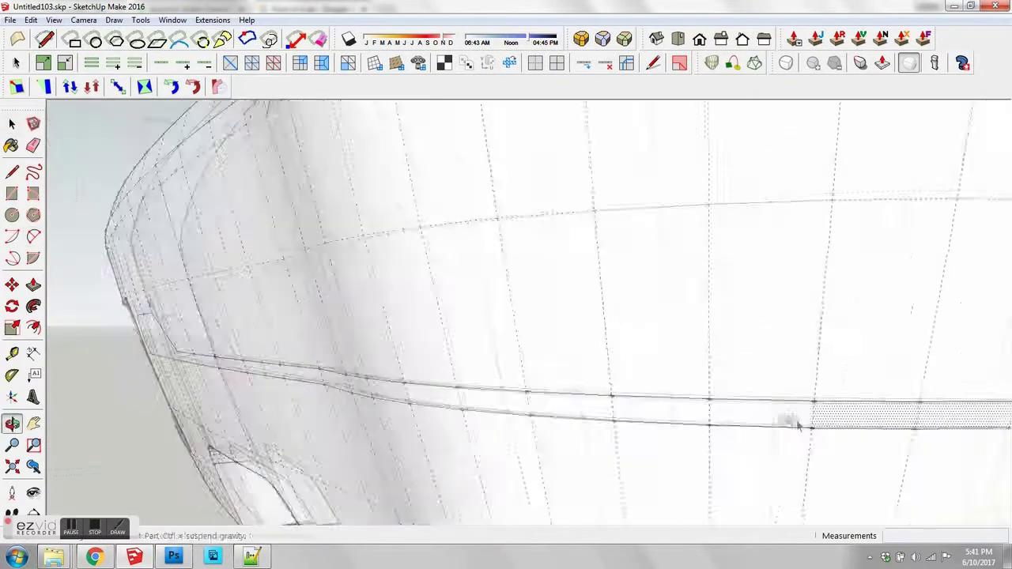
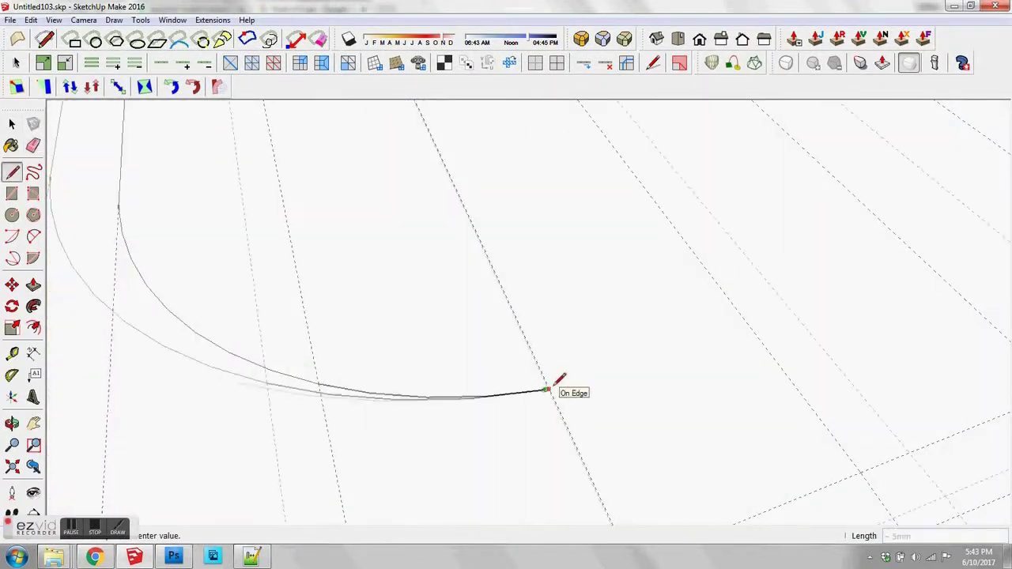
Step: Erase the last segment of the hood's curved outline and redraw it to end on the hidden grid line
key(space)
right_click(534, 393)
click(573, 308)
key(e)
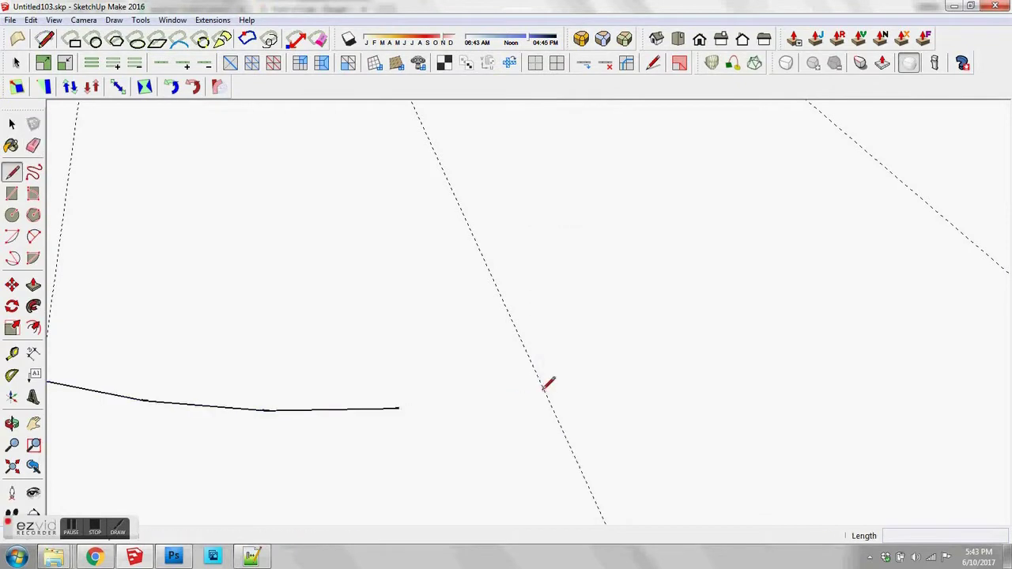
scroll(515, 382, down, 10)
scroll(517, 132, down, 2)
middle_drag(598, 226, 572, 286)
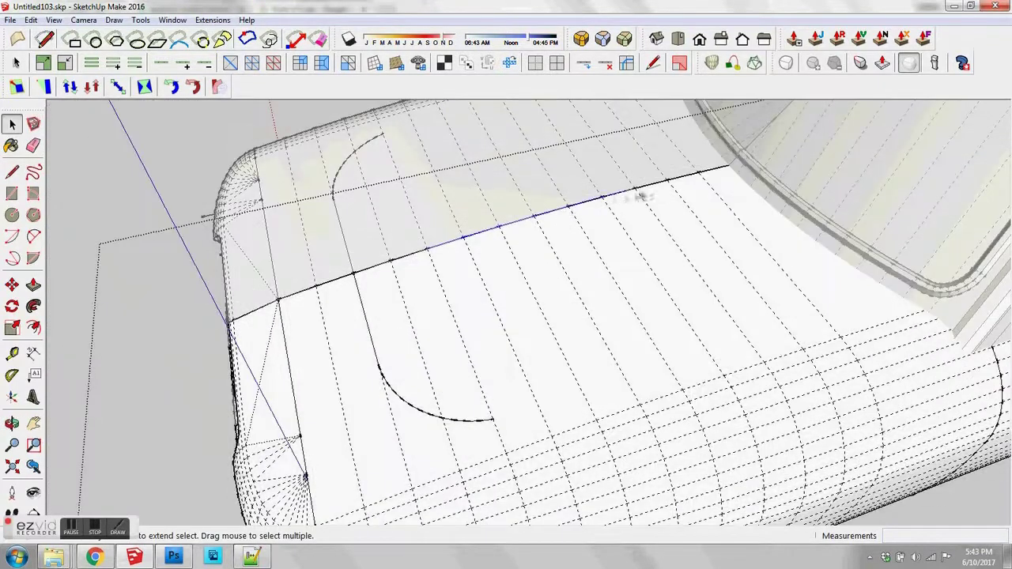
Step: Raise the faces inside the hood's curved outline into a block with Joint Push Pull
click(667, 180)
middle_drag(538, 355, 518, 269)
key(space)
click(389, 251)
shift+click(433, 254)
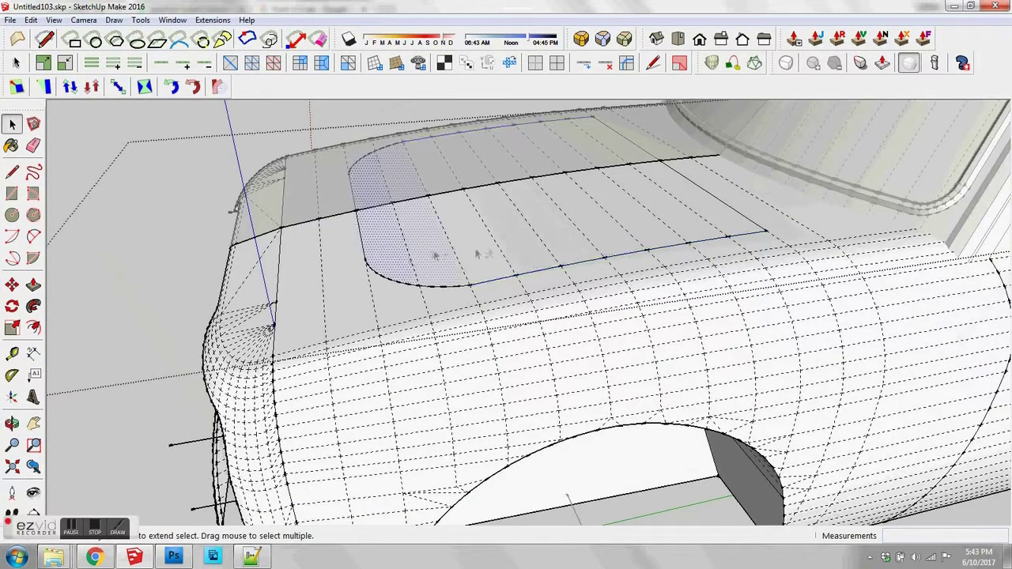
shift+click(715, 220)
middle_drag(664, 273, 660, 249)
click(816, 38)
drag(553, 262, 552, 237)
key(space)
Step: Move the vertex on the upper edge of the raised hood block's rounded corner by about 2 mm
middle_drag(506, 252, 553, 289)
scroll(494, 296, up, 10)
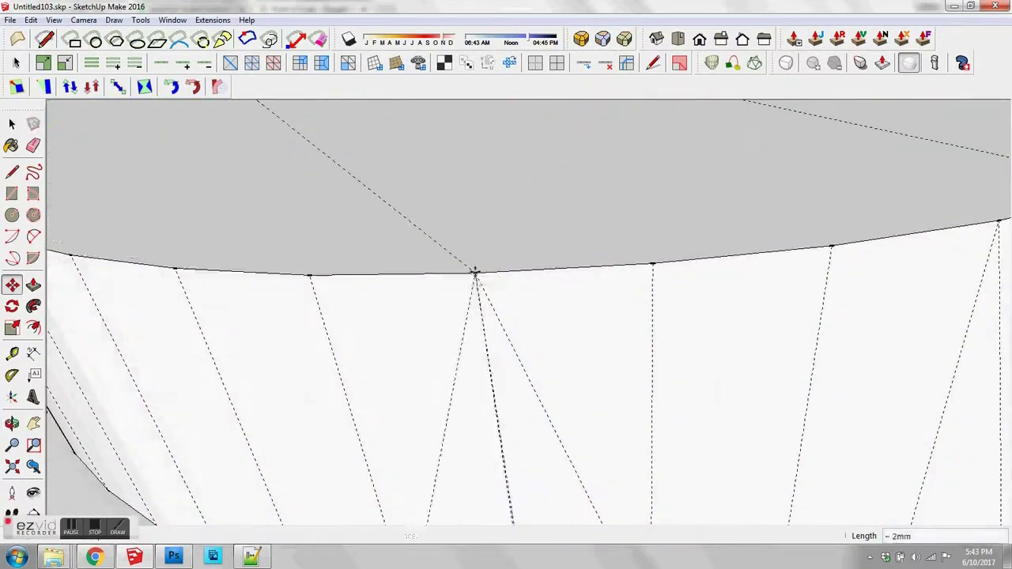
middle_drag(475, 273, 477, 466)
scroll(477, 467, down, 10)
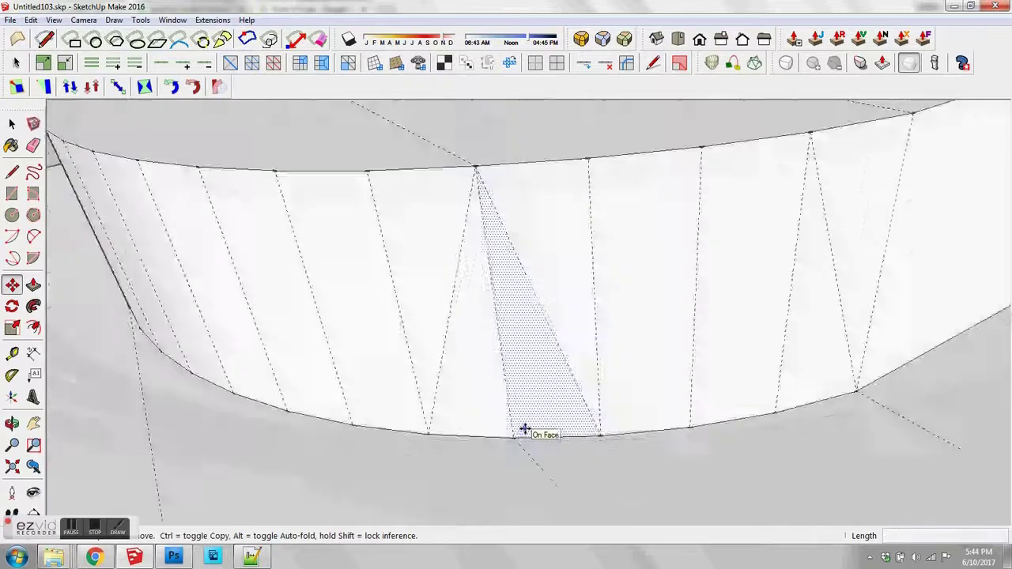
key(space)
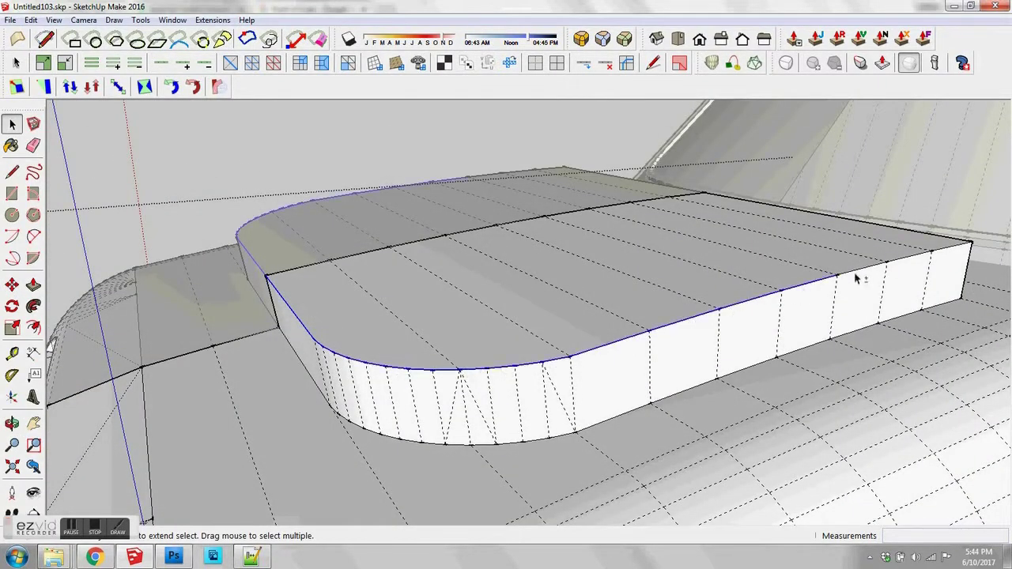
Step: Leave component editing and hide the mirrored half of the car body
scroll(434, 457, down, 4)
middle_drag(435, 456, 528, 395)
middle_drag(269, 355, 318, 360)
scroll(318, 360, down, 2)
click(355, 258)
scroll(355, 259, down, 3)
right_click(306, 327)
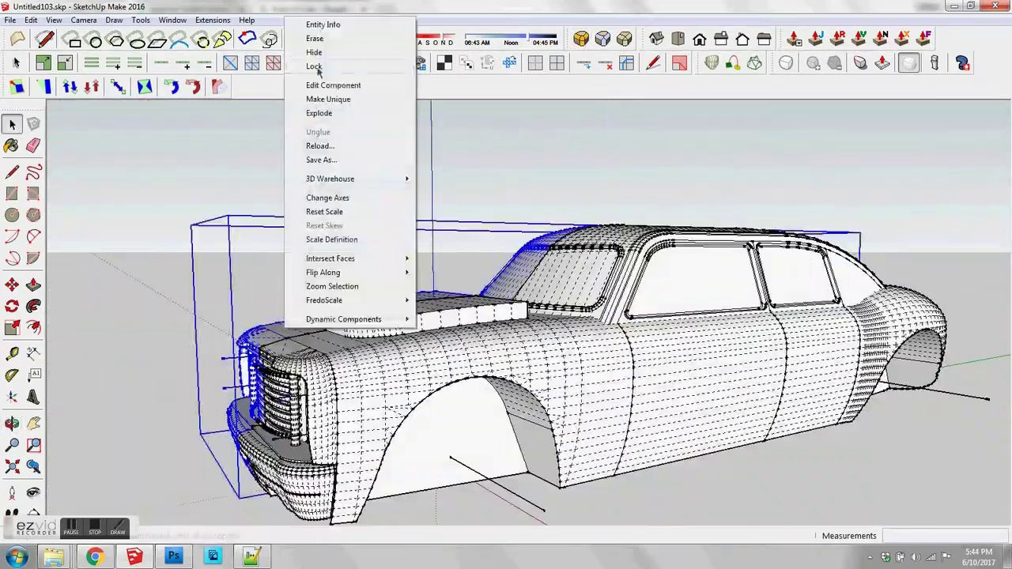
click(317, 53)
Step: Open the remaining body half for editing and draw a shallow arc across the raised hood block's centre-side face, falling to its lower front corner
middle_drag(422, 327, 711, 356)
click(616, 378)
click(615, 379)
middle_drag(616, 378, 538, 372)
scroll(415, 276, up, 3)
click(416, 276)
scroll(580, 315, down, 1)
click(644, 332)
scroll(644, 332, down, 3)
key(space)
click(680, 368)
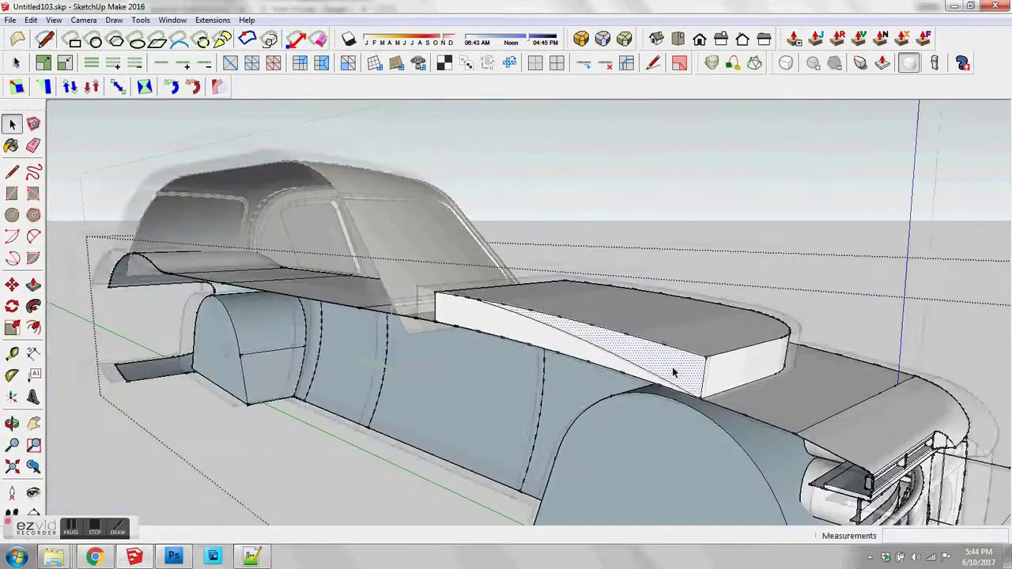
Step: Erase the hidden vertical edge segments above the arc on the block's centre-side face, and turn off hidden geometry
scroll(668, 369, up, 2)
click(53, 19)
click(93, 67)
click(54, 20)
click(93, 67)
click(54, 19)
click(93, 67)
scroll(671, 359, up, 5)
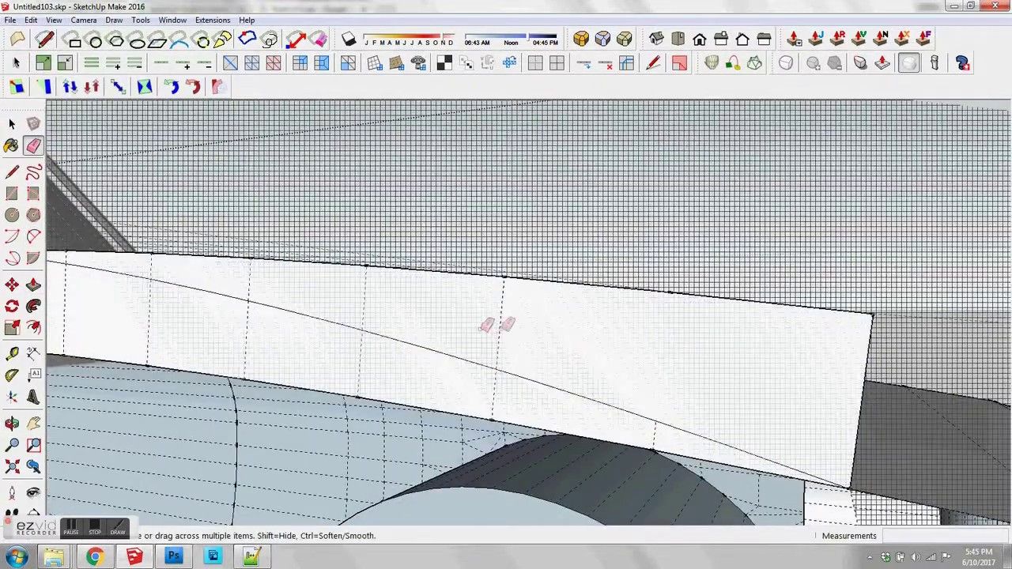
middle_drag(152, 273, 253, 266)
scroll(244, 267, up, 5)
scroll(247, 269, down, 3)
key(space)
click(420, 345)
click(54, 19)
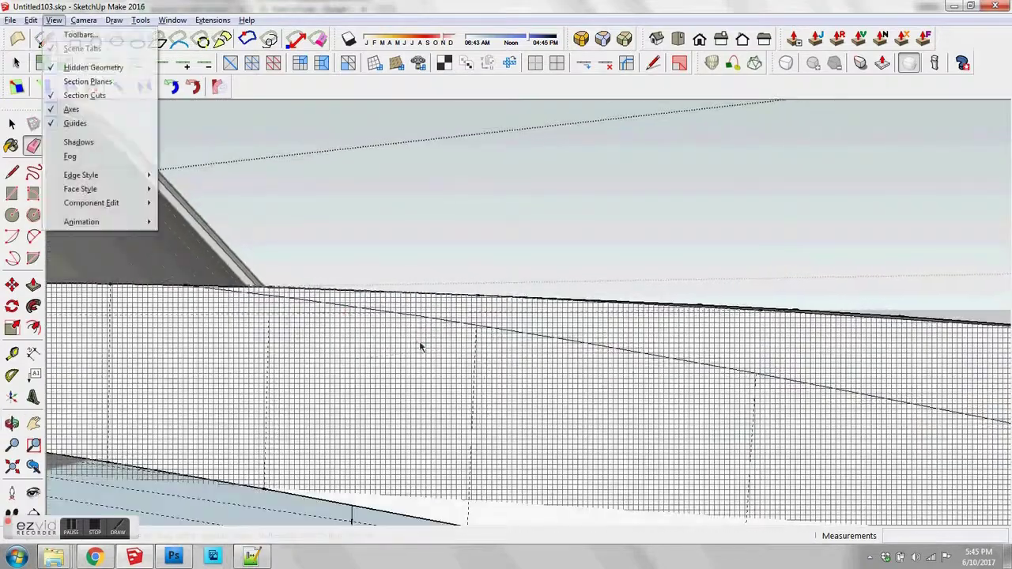
click(93, 68)
Step: Extrude the region above the arc across the hood block past the fender and erase its outer end face
middle_drag(505, 347, 599, 395)
scroll(608, 407, down, 2)
key(p)
middle_drag(776, 354, 308, 292)
drag(301, 273, 724, 419)
middle_drag(506, 332, 599, 432)
click(688, 246)
middle_drag(506, 332, 443, 316)
double_click(350, 379)
right_click(350, 379)
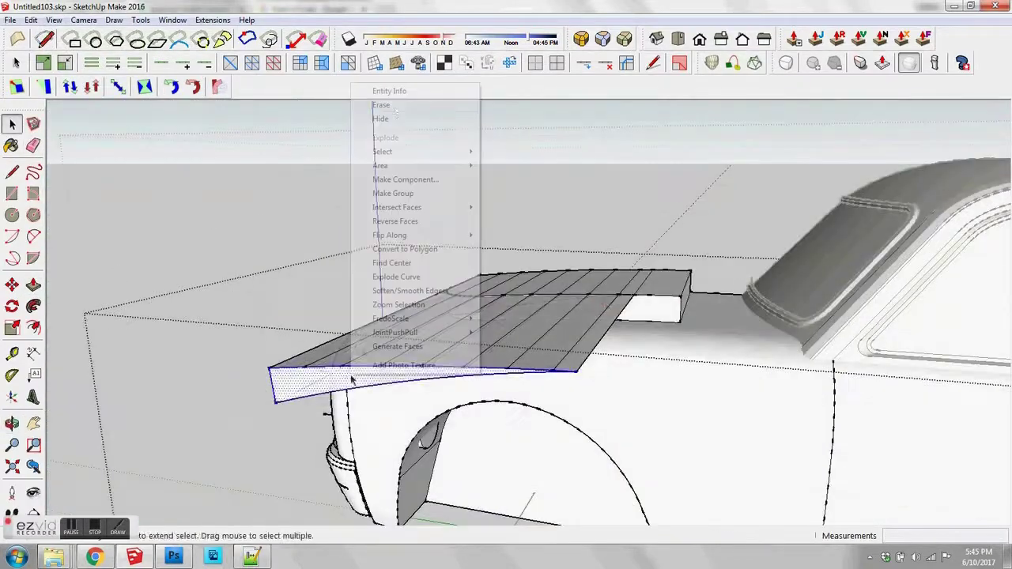
click(376, 104)
Step: Delete the excess surfaces and edges above the curved cut through the raised hood block
middle_drag(379, 316, 501, 298)
scroll(440, 286, up, 5)
mouse_move(440, 287)
middle_down()
mouse_move(499, 315)
mouse_move(854, 249)
middle_up()
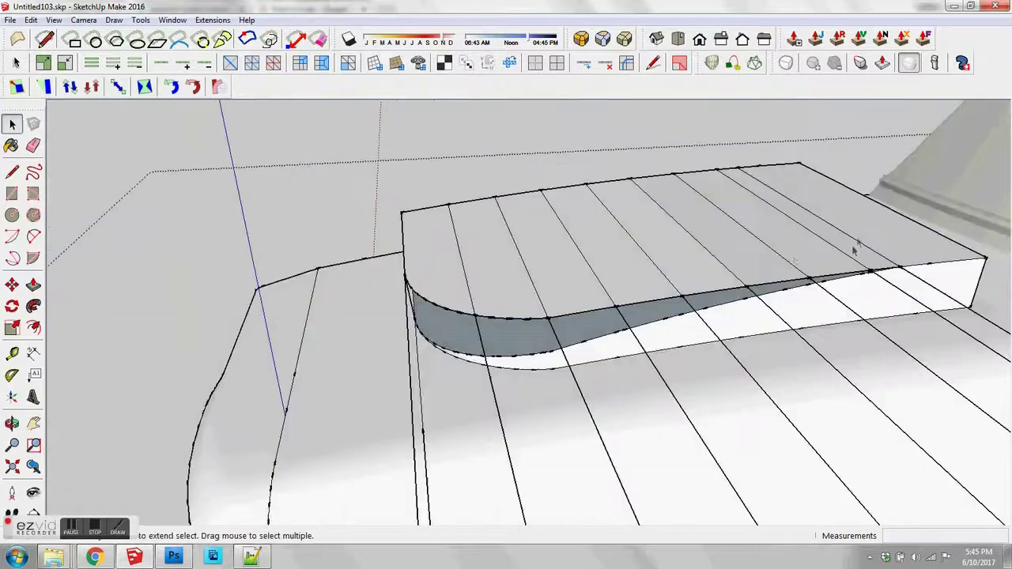
key(Delete)
middle_drag(493, 285, 423, 251)
drag(663, 189, 632, 192)
scroll(702, 195, up, 5)
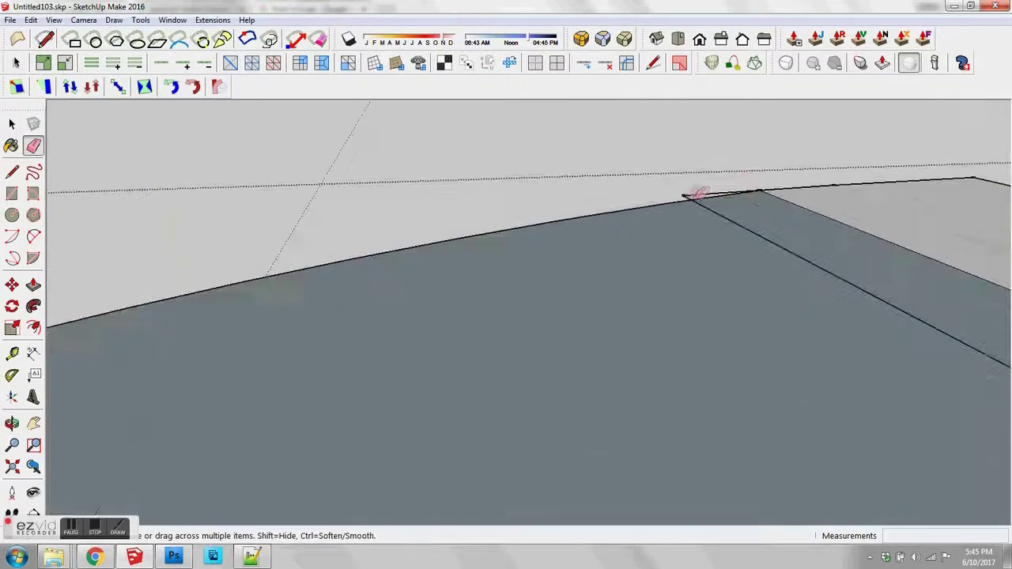
click(702, 195)
scroll(702, 195, down, 5)
Step: Reverse the curved top faces of the hood scoop so their front sides point outward
middle_drag(601, 305, 528, 343)
key(space)
right_click(525, 355)
click(566, 268)
scroll(654, 304, up, 3)
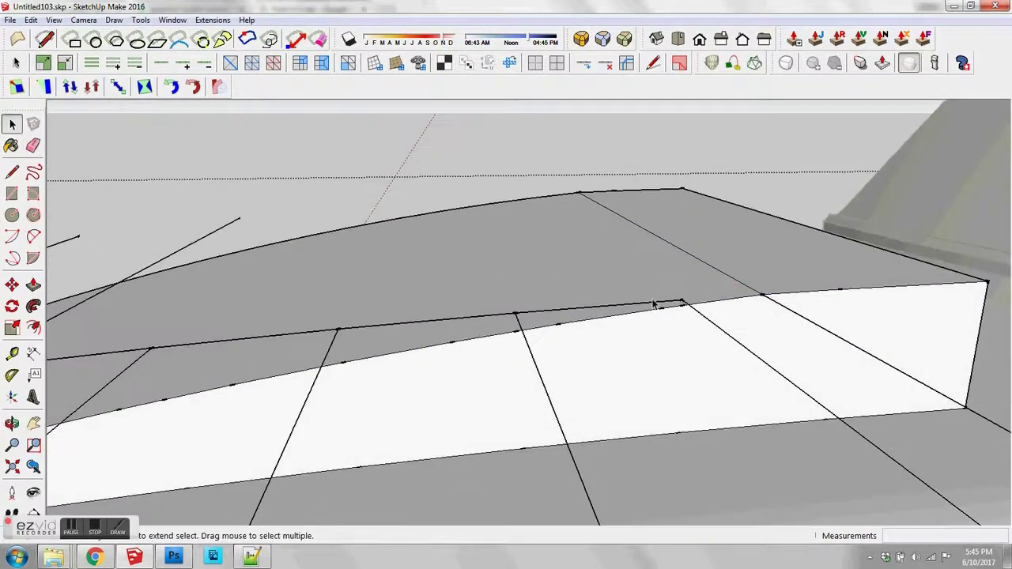
Step: Erase the leftover straight edges lying above the scoop's curved top
key(e)
scroll(706, 353, down, 5)
scroll(706, 324, up, 5)
mouse_move(644, 312)
middle_down()
mouse_move(614, 330)
mouse_move(761, 336)
middle_up()
scroll(711, 361, up, 1)
Step: Draw a concave arc at the rear of the scoop's side face and push the area beneath it through the scoop's width
key(a)
key(p)
click(678, 397)
middle_drag(678, 396, 648, 415)
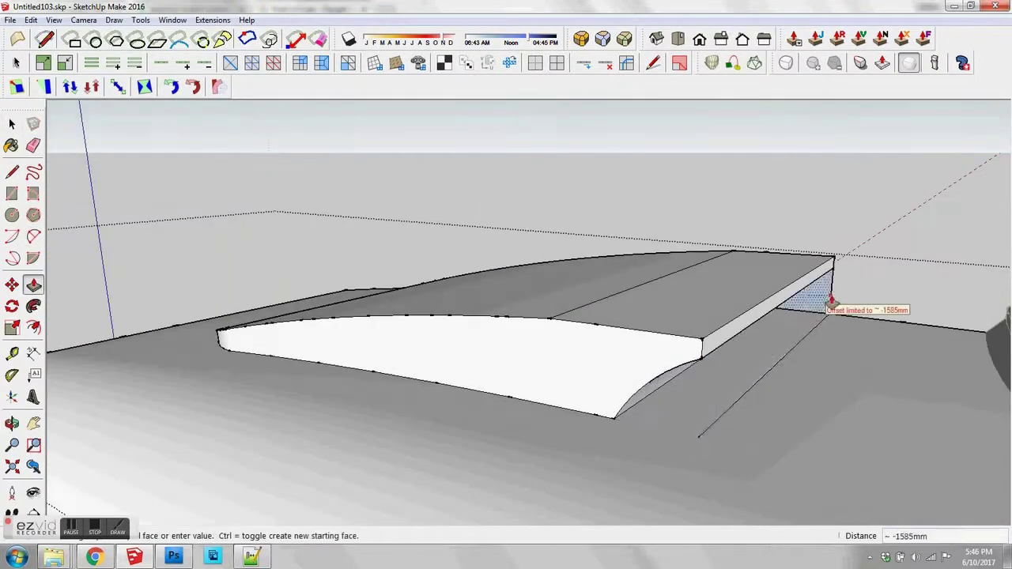
click(831, 302)
key(space)
Step: Offset the outline of the scoop's concave rear face inward along the surface
middle_drag(798, 392, 708, 362)
click(707, 362)
click(248, 38)
key(space)
scroll(794, 348, up, 10)
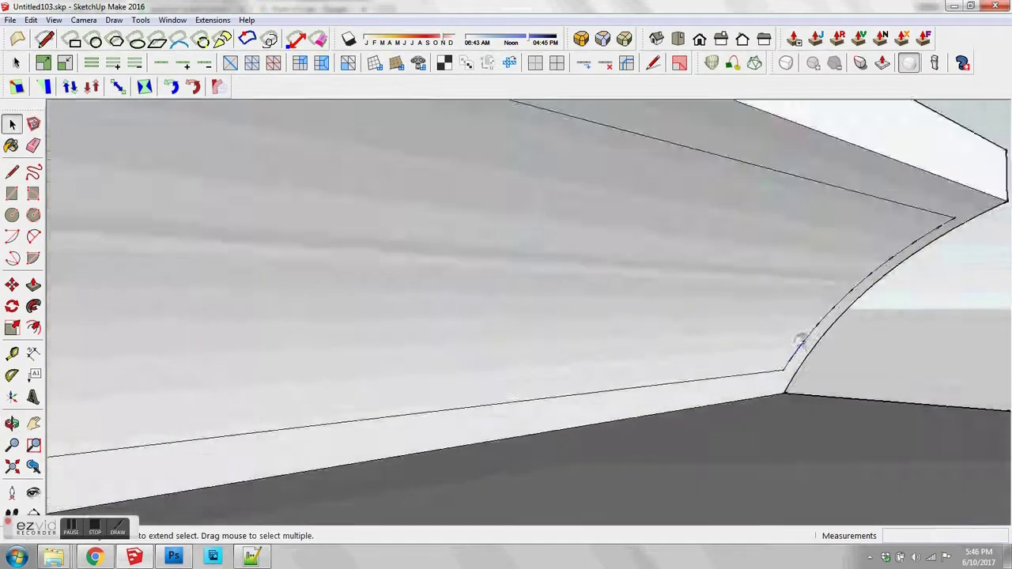
Step: Move the offset's end arc to the concave face's end edge and erase the leftover edge beside it
drag(632, 247, 788, 425)
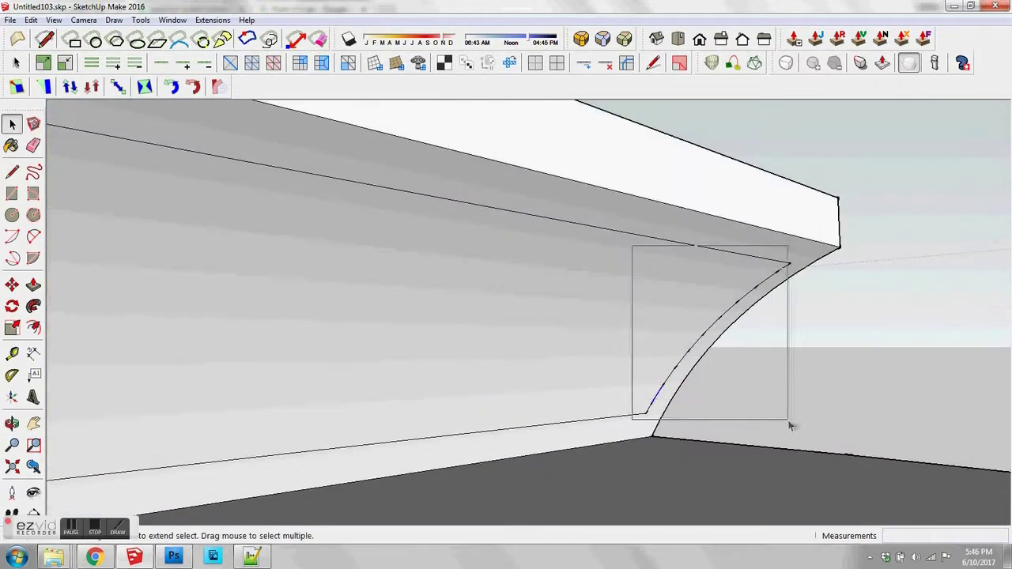
click(648, 412)
click(652, 436)
key(space)
scroll(650, 377, down, 2)
key(e)
click(691, 353)
right_click(681, 357)
mouse_move(671, 359)
middle_down()
mouse_move(246, 365)
mouse_move(545, 316)
mouse_move(461, 316)
mouse_move(698, 289)
mouse_move(199, 305)
mouse_move(411, 261)
middle_up()
Step: Round the hood panel's front outer corner with an arc and erase the leftover corner edges
scroll(246, 366, down, 5)
key(space)
scroll(542, 307, down, 10)
scroll(506, 253, up, 5)
scroll(553, 245, up, 6)
middle_drag(554, 245, 487, 336)
scroll(638, 380, down, 5)
scroll(639, 379, down, 5)
scroll(542, 402, up, 5)
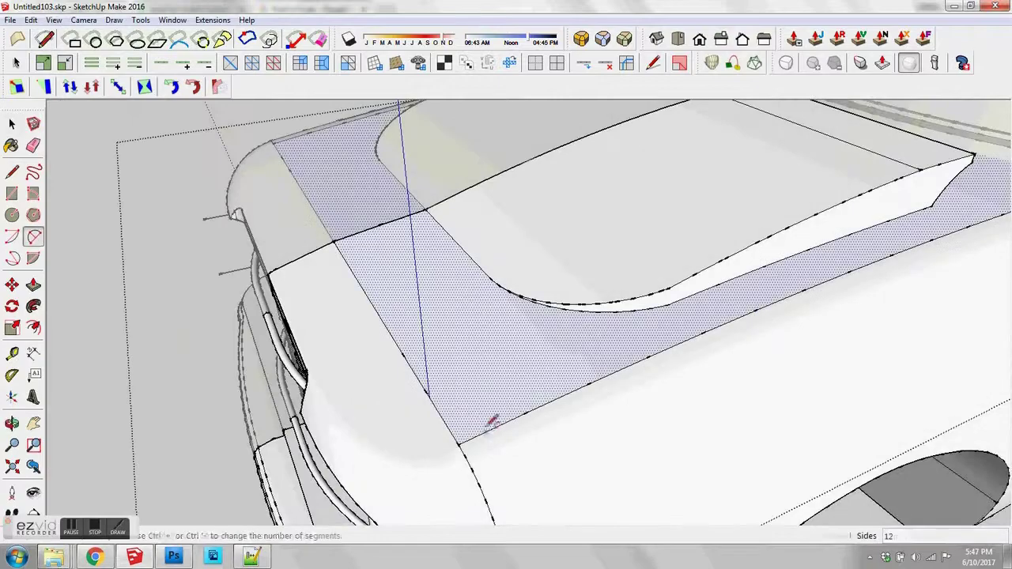
click(469, 433)
key(e)
middle_drag(470, 433, 576, 409)
scroll(354, 283, up, 4)
Step: Build a small round post with a wider disc base on the hood near its rounded front corner
key(f)
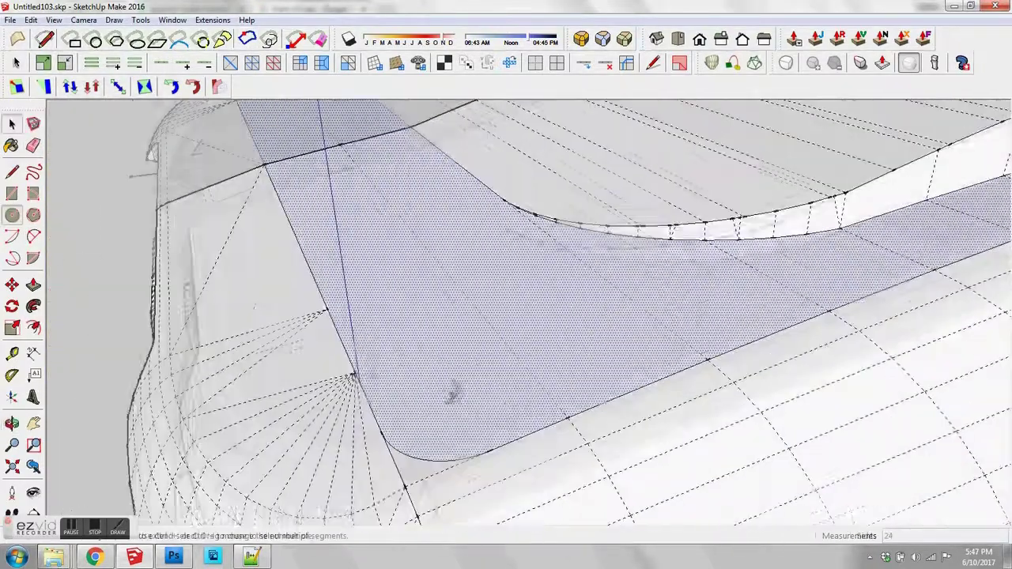
click(498, 367)
key(p)
click(472, 389)
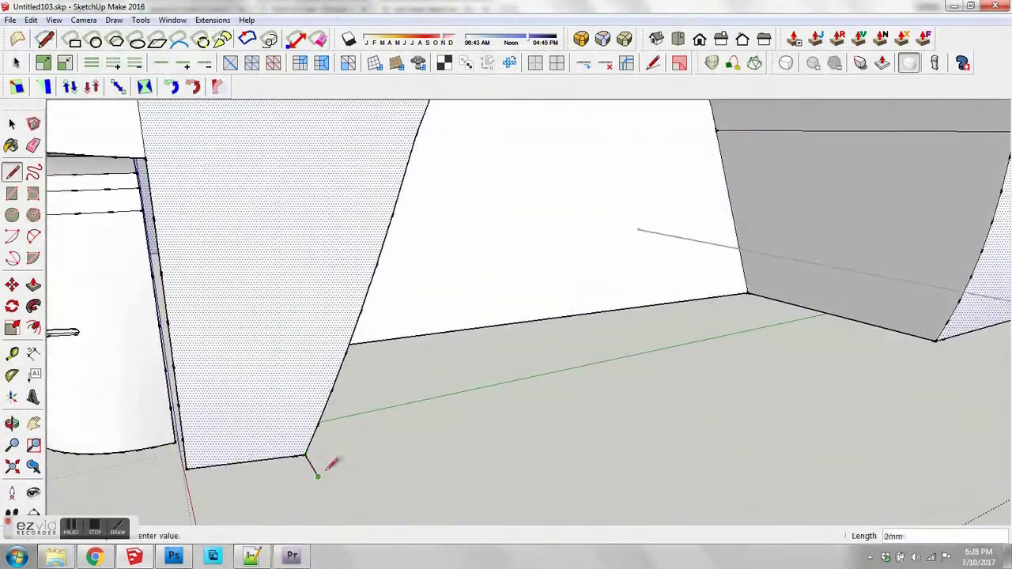
Step: Draw a small closed trim profile at the front lower end of the front wheel arch and clean up its edges
middle_drag(324, 466, 340, 459)
scroll(310, 434, up, 4)
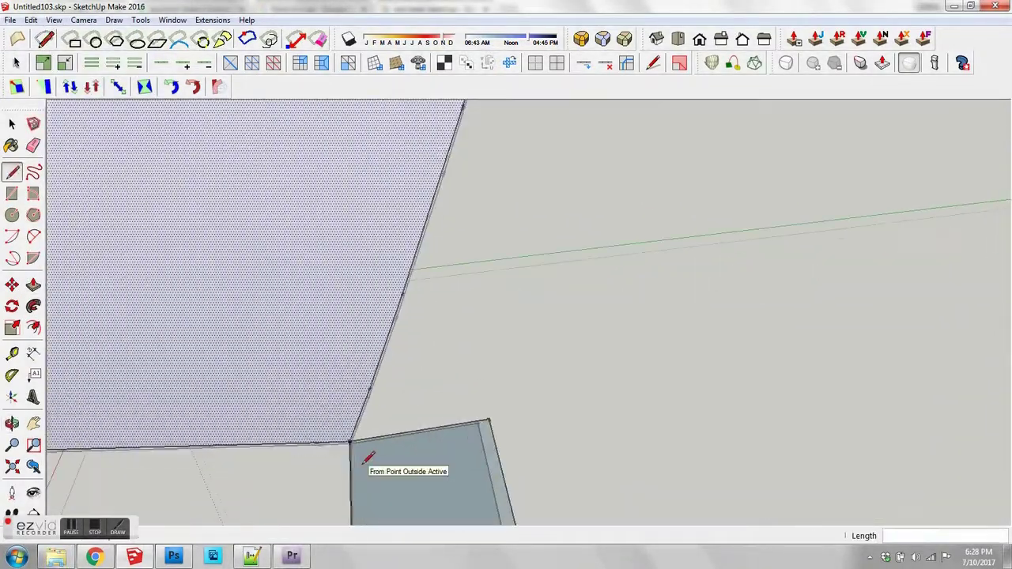
click(502, 474)
scroll(443, 474, down, 5)
key(e)
mouse_move(505, 482)
mouse_down()
mouse_move(440, 494)
mouse_move(458, 388)
mouse_up()
Step: Sweep the trim profile around the front wheel arch with Follow Me
scroll(431, 490, down, 4)
click(33, 306)
scroll(459, 388, down, 2)
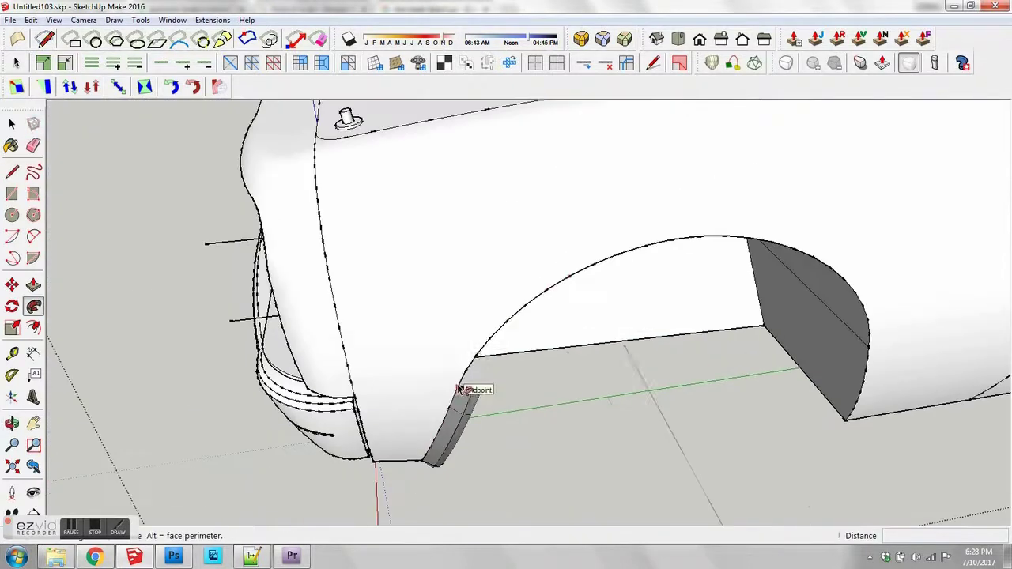
click(848, 425)
key(space)
scroll(632, 355, down, 1)
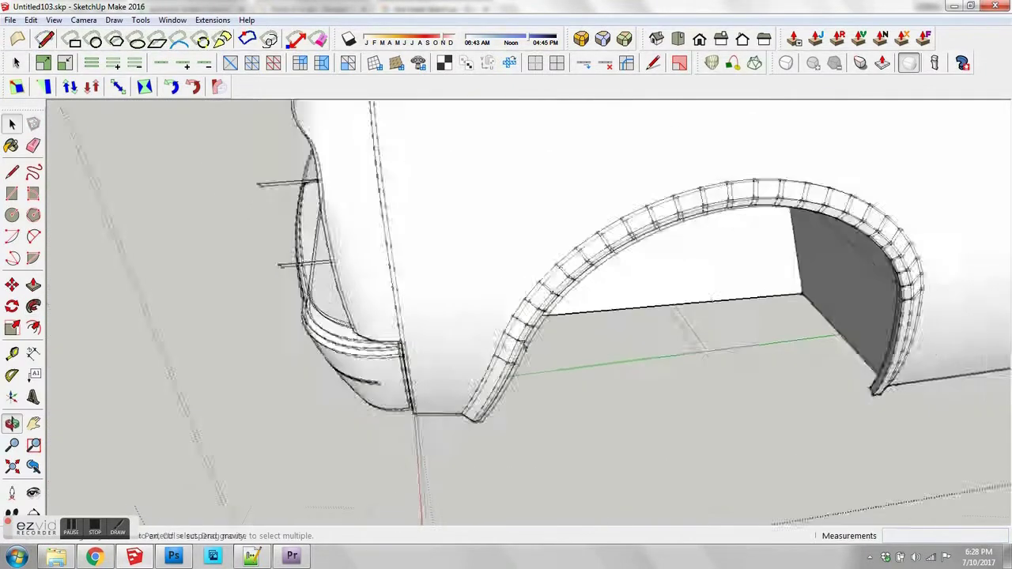
Step: Select the ring of cross edges on the wheel arch trim's outer band and soften them
scroll(494, 352, up, 2)
click(509, 364)
click(91, 64)
click(568, 287)
drag(793, 208, 904, 209)
click(941, 38)
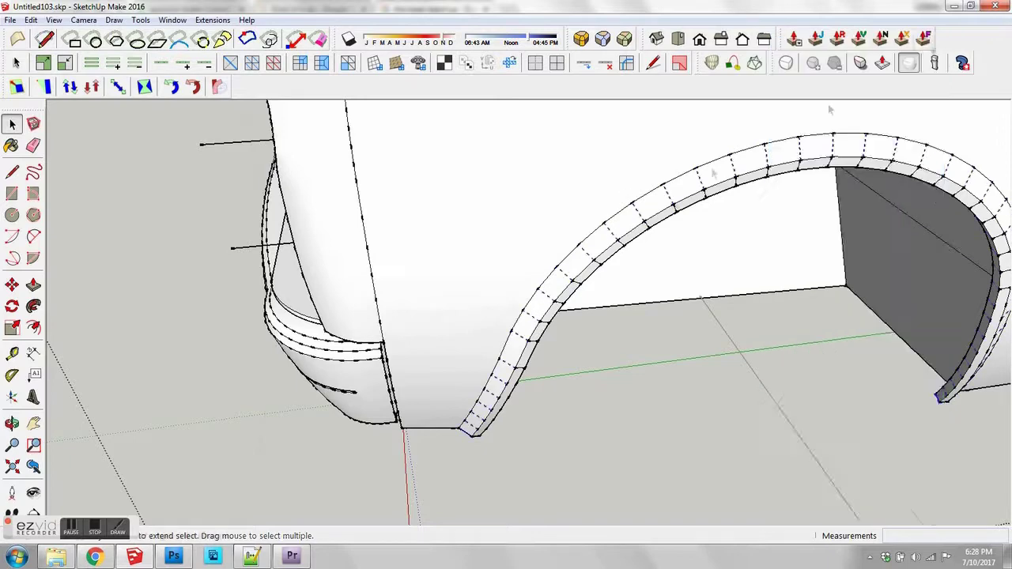
Step: Soften the remaining cross edges along the inner band of the wheel arch trim
scroll(569, 327, up, 2)
click(494, 391)
right_click(511, 352)
click(569, 299)
drag(794, 205, 904, 206)
click(940, 38)
Step: Draw a flat horizontal face through the lower end of the wheel arch trim, level with the body's bottom edge
scroll(678, 278, down, 4)
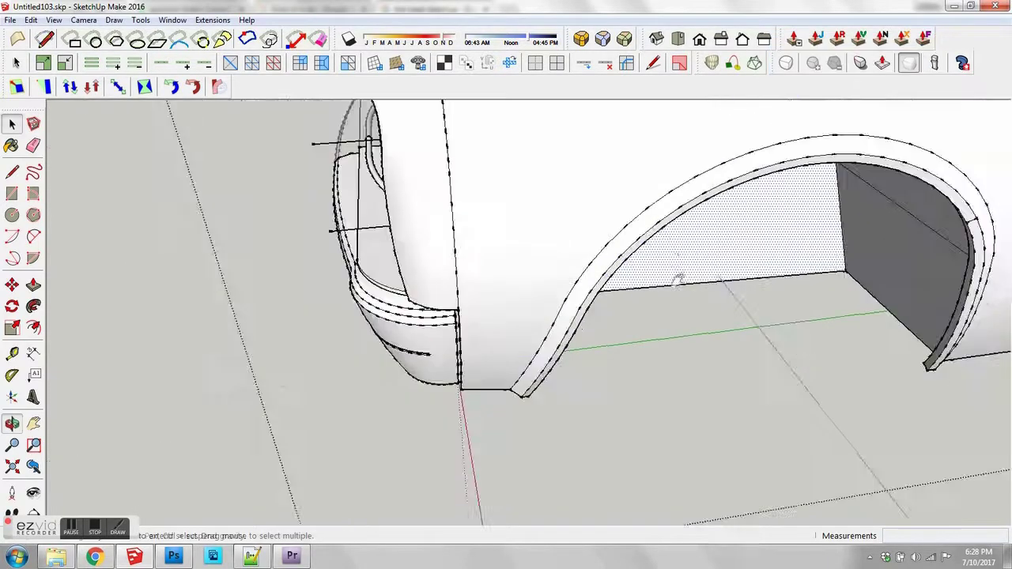
middle_drag(632, 347, 237, 367)
key(e)
key(l)
scroll(679, 437, up, 4)
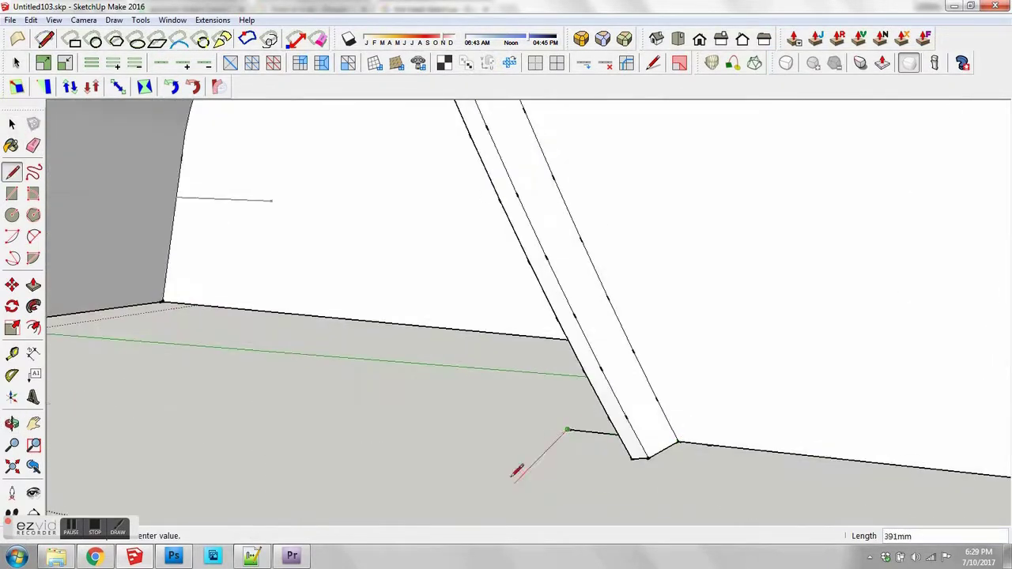
middle_drag(712, 441, 620, 400)
middle_drag(366, 417, 565, 340)
mouse_move(567, 392)
middle_down()
mouse_move(696, 384)
mouse_move(662, 289)
mouse_move(324, 413)
mouse_move(440, 361)
mouse_move(261, 353)
middle_up()
Step: Select the trim's lower faces and intersect them with the flat horizontal face
key(space)
click(441, 317)
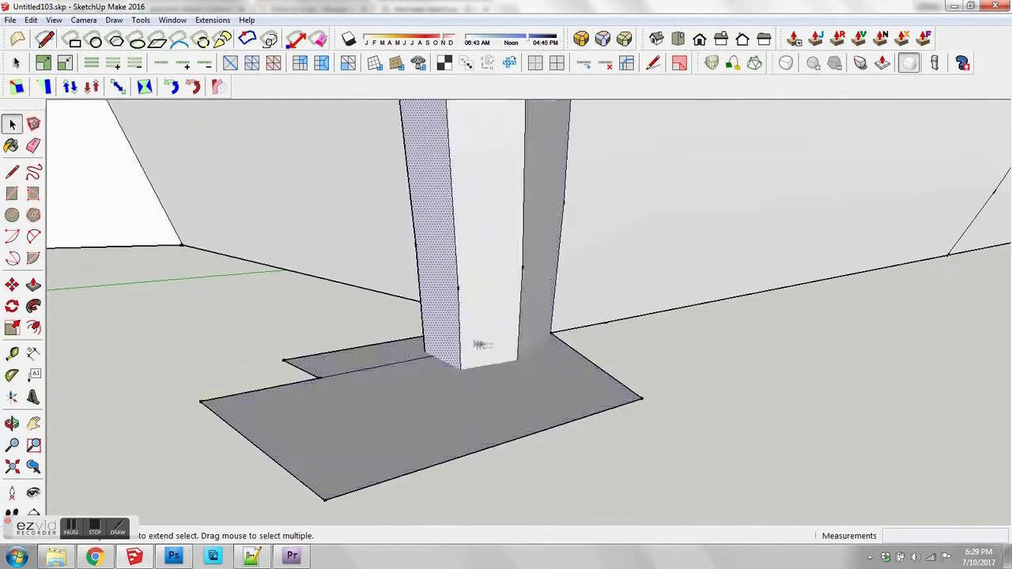
shift+click(481, 345)
right_click(396, 352)
click(553, 266)
Step: Erase the cutting face and surplus edges around the trim's lower end
key(e)
mouse_move(411, 379)
middle_down()
mouse_move(543, 402)
mouse_move(463, 383)
middle_up()
drag(463, 383, 467, 403)
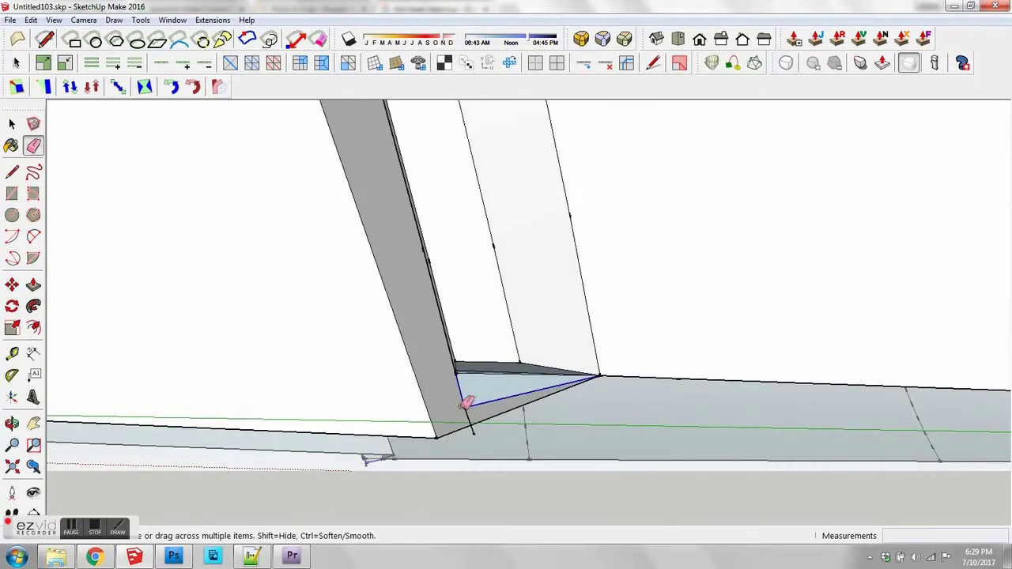
mouse_move(467, 403)
middle_down()
mouse_move(482, 328)
mouse_move(610, 372)
mouse_move(316, 379)
middle_up()
scroll(483, 328, down, 5)
scroll(316, 379, up, 5)
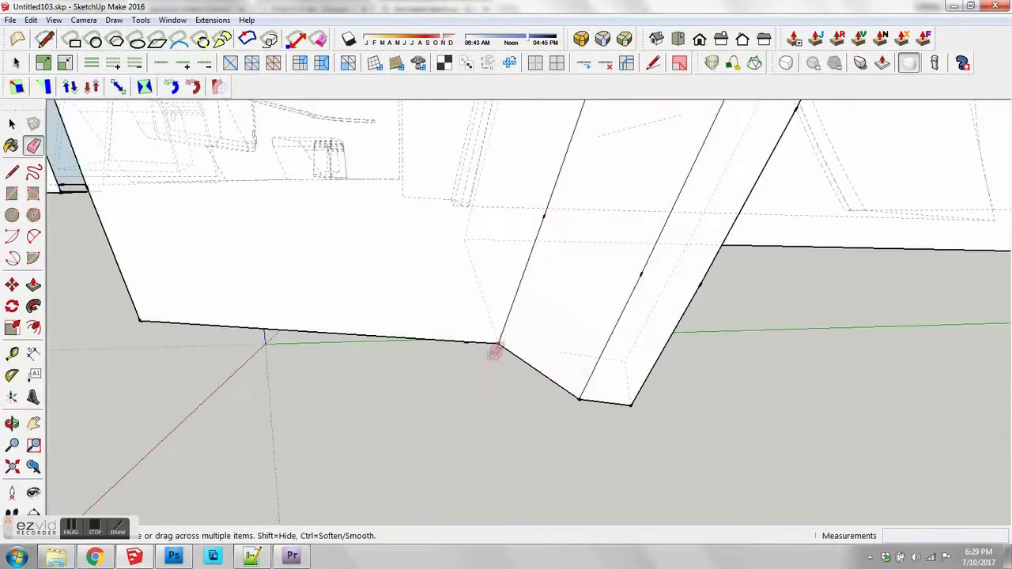
Step: Draw an edge from the loose outline under the wheel arch toward the trim's lower end
click(846, 403)
scroll(845, 403, down, 5)
middle_drag(553, 351, 743, 384)
key(space)
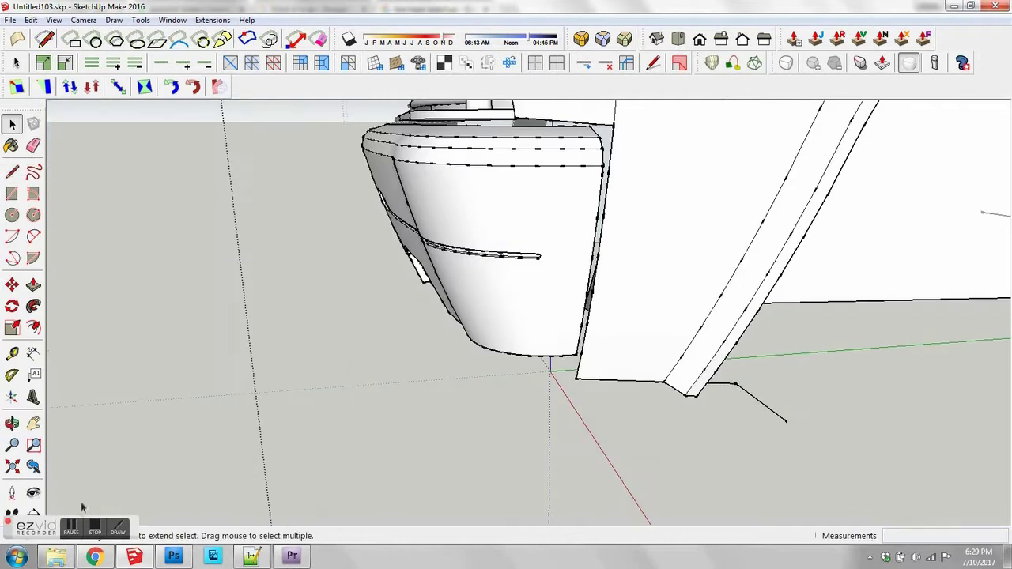
scroll(632, 396, up, 3)
key(m)
scroll(522, 407, down, 2)
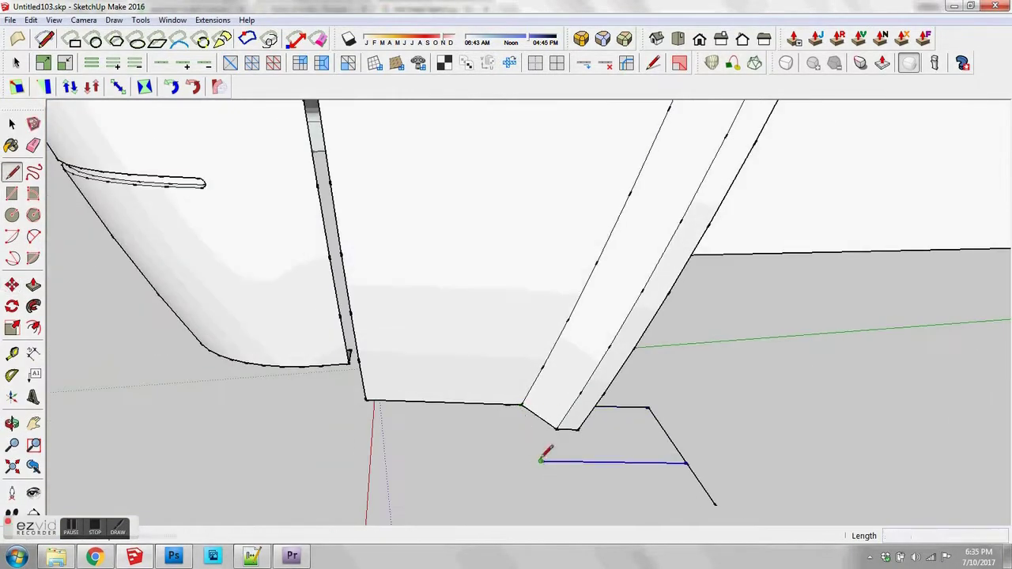
click(543, 459)
Step: Select the geometry at the trim's lower end and extend the edge selection along the trim's inner band as a loop
key(space)
mouse_move(542, 459)
middle_down()
mouse_move(565, 434)
mouse_move(577, 506)
middle_up()
mouse_move(730, 468)
middle_down()
mouse_move(461, 438)
mouse_move(586, 372)
mouse_move(497, 332)
mouse_move(549, 312)
mouse_move(858, 336)
mouse_move(333, 213)
middle_up()
click(649, 465)
right_click(549, 311)
click(587, 335)
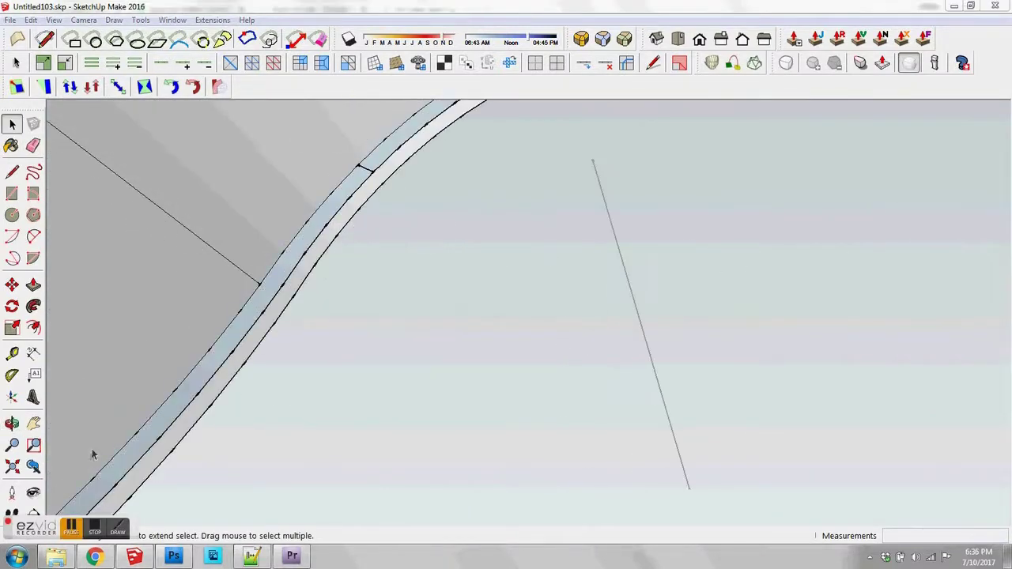
mouse_move(369, 164)
middle_down()
mouse_move(193, 348)
mouse_move(706, 219)
mouse_move(801, 233)
middle_up()
key(space)
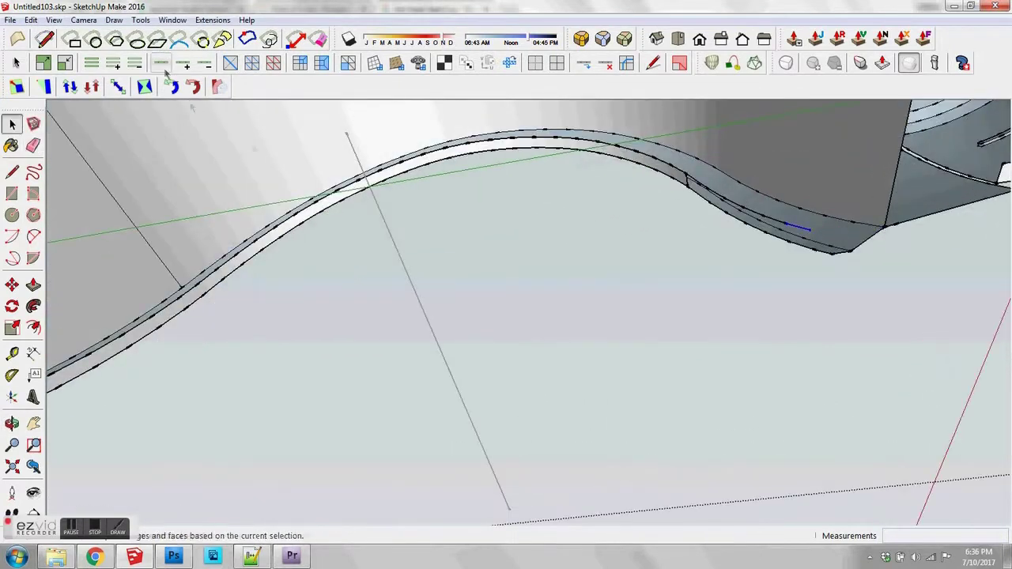
scroll(671, 177, up, 3)
mouse_move(712, 204)
middle_down()
mouse_move(298, 388)
mouse_move(641, 242)
mouse_move(745, 253)
middle_up()
right_click(785, 282)
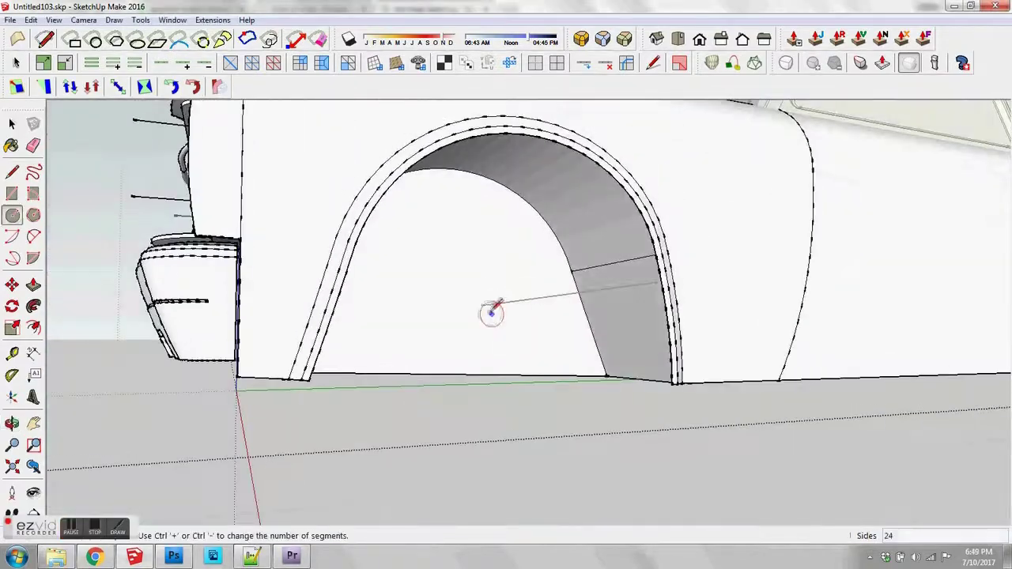
Step: Draw a 24-sided circle in the front wheel arch opening and a vertical rectangular face beside it for the rim profile
click(488, 310)
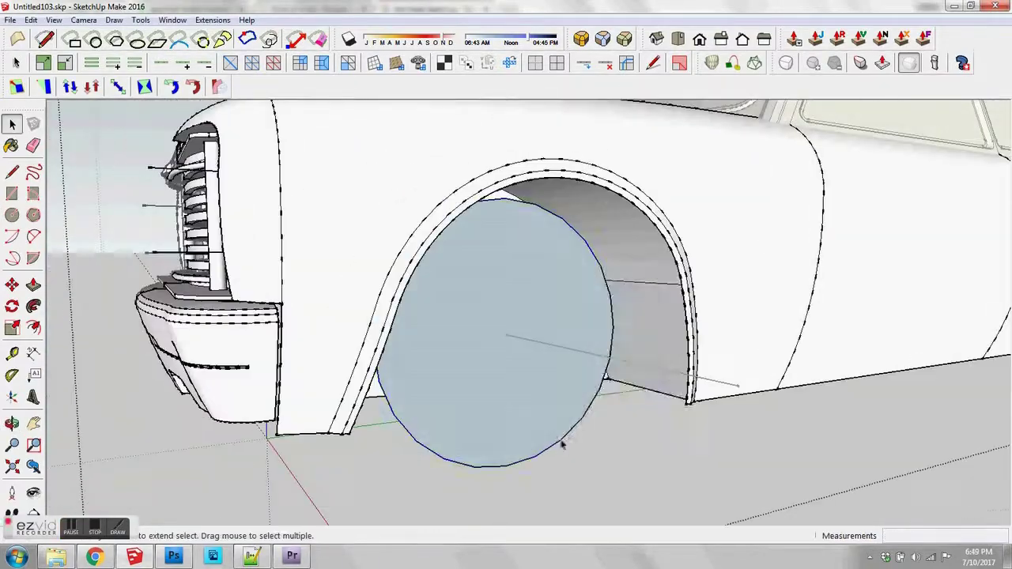
middle_drag(558, 327, 822, 355)
scroll(735, 344, up, 5)
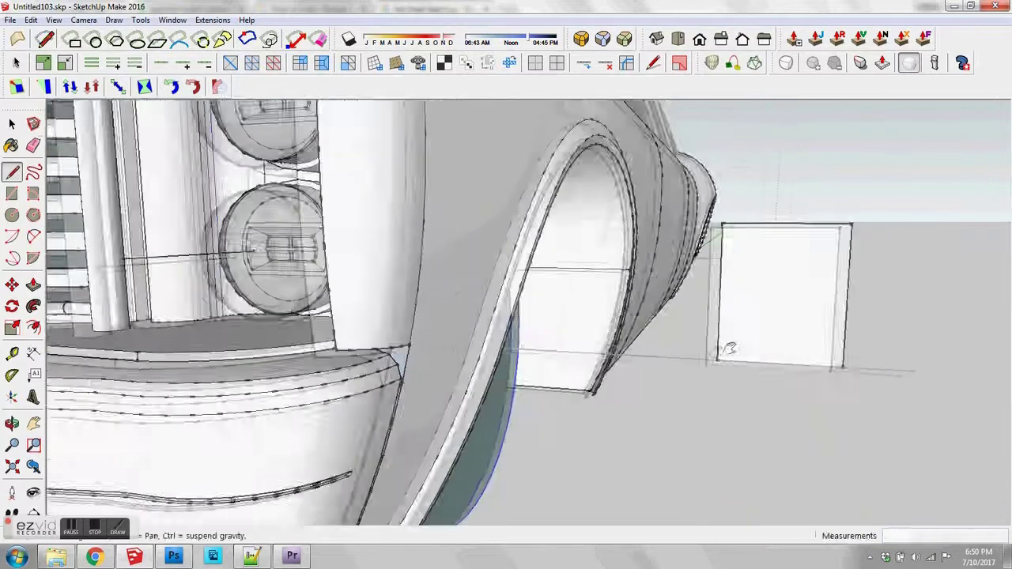
scroll(790, 301, up, 3)
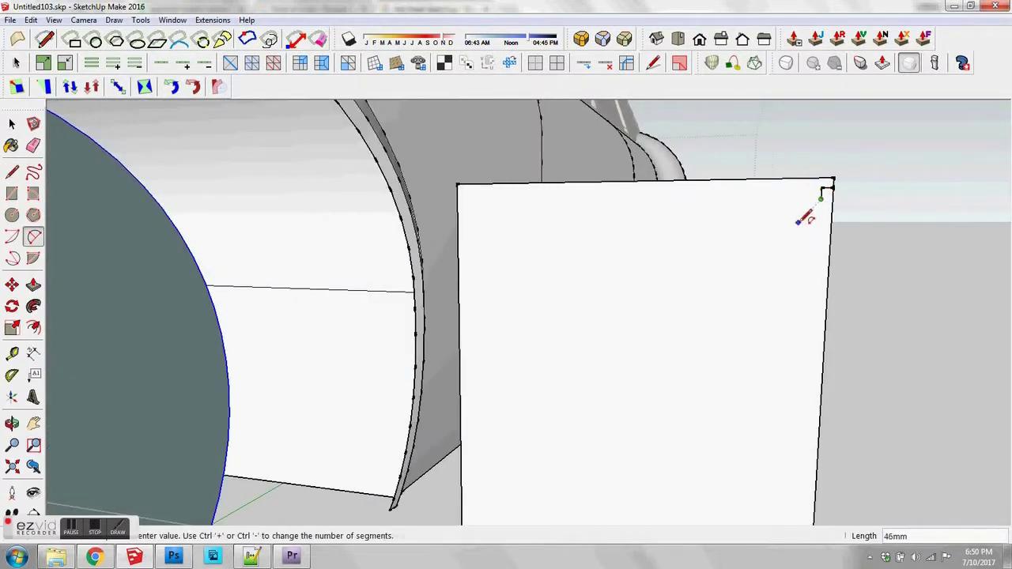
Step: Draw chained tangent arcs and a short flat stepping down and inward from the rectangle's upper outer corner
scroll(747, 255, up, 2)
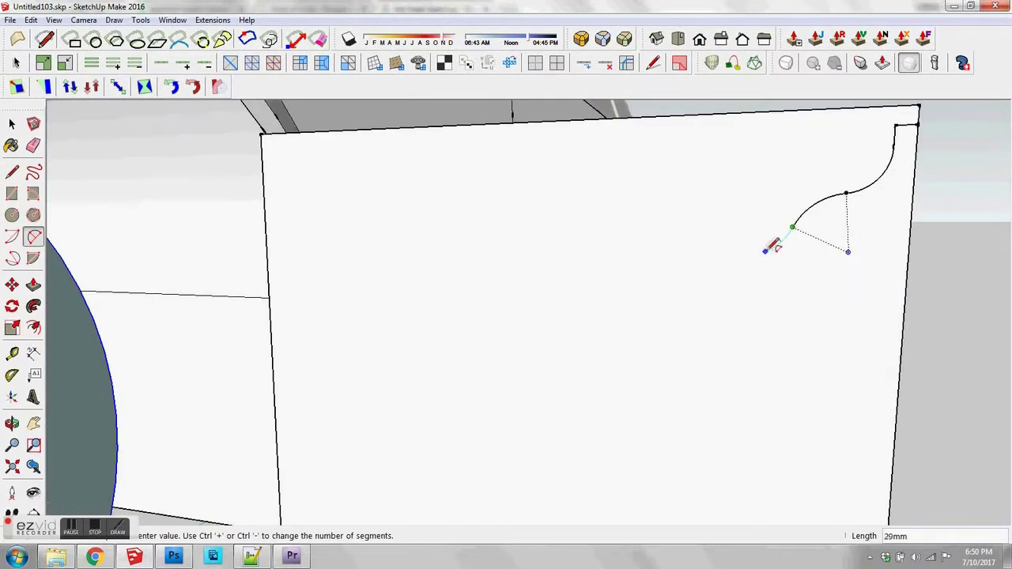
scroll(689, 262, up, 2)
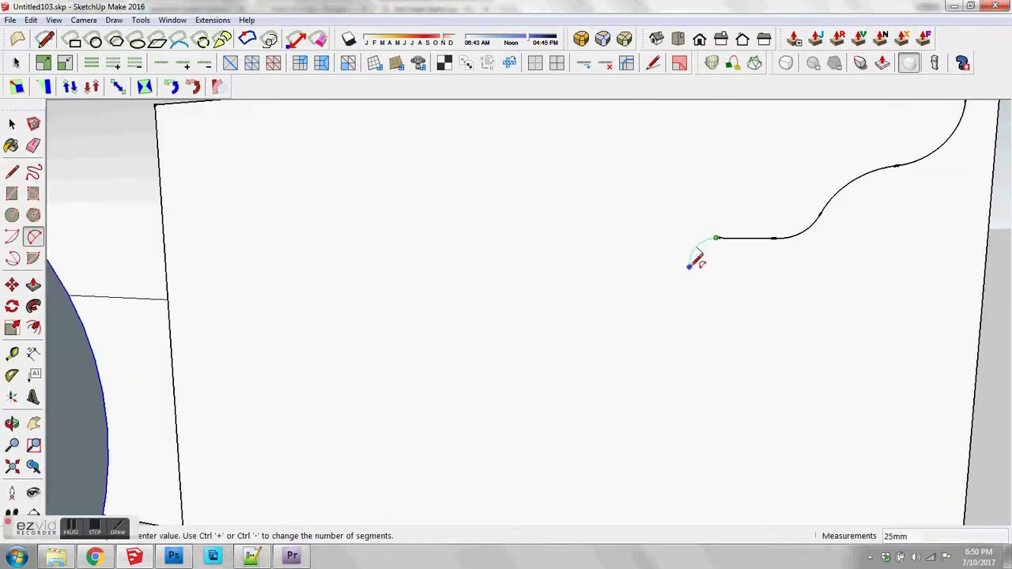
scroll(669, 287, up, 2)
double_click(661, 280)
scroll(662, 280, down, 2)
Step: Continue the rim profile with a long horizontal edge and a rounded corner turning downward
key(l)
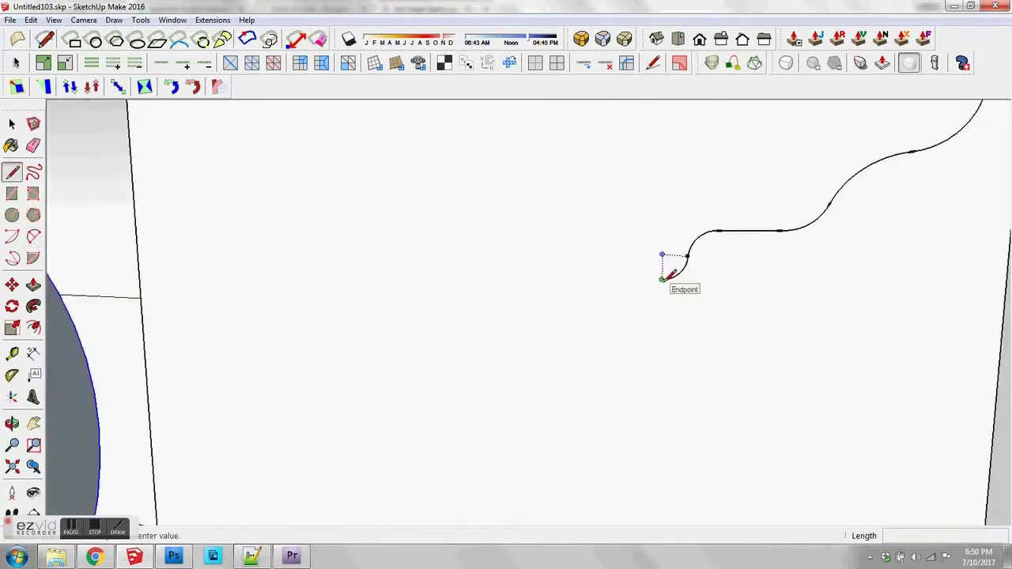
click(662, 280)
scroll(662, 281, down, 2)
click(537, 277)
key(a)
shift+middle_drag(537, 277, 588, 211)
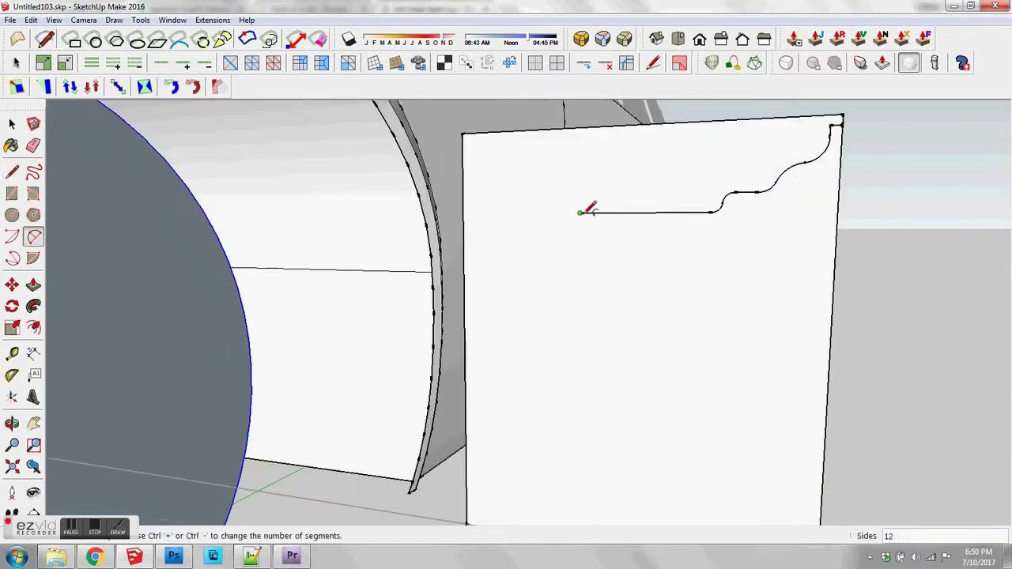
click(562, 225)
key(l)
click(562, 226)
Step: Finish the rim profile with a straight edge down, a reversing curve and a vertical edge to the rectangle's base
scroll(562, 238, down, 2)
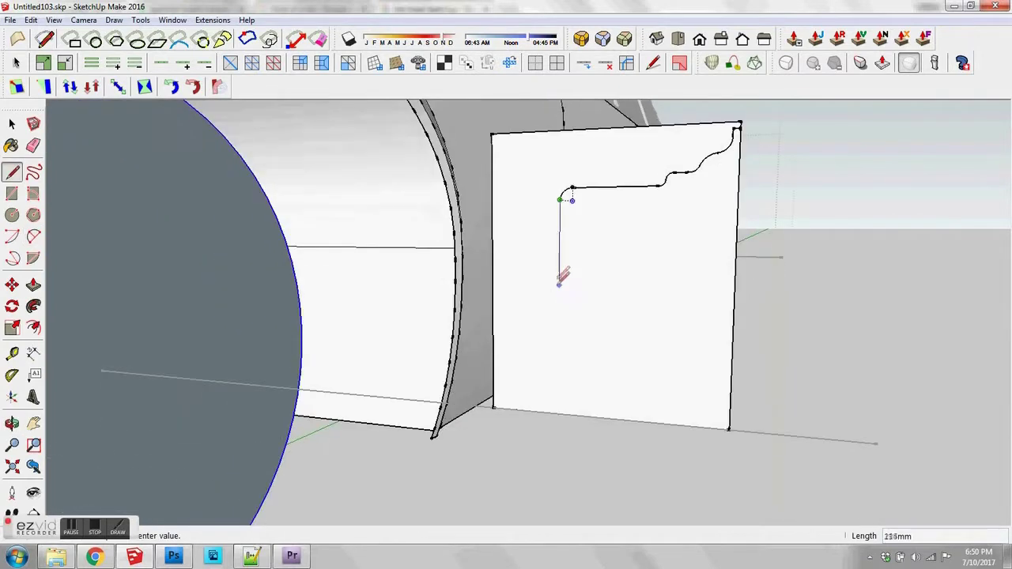
scroll(544, 356, up, 5)
click(543, 355)
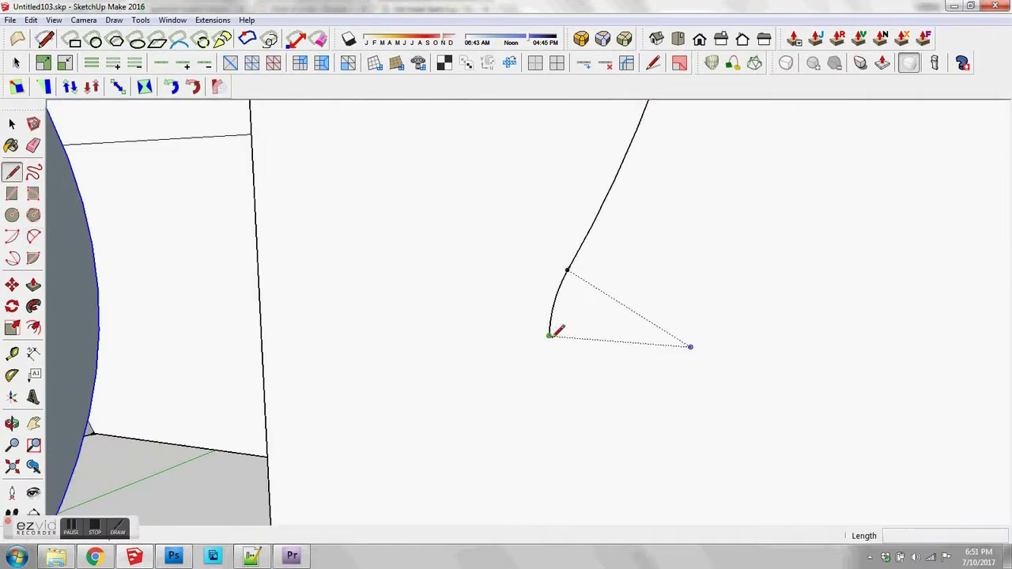
click(550, 336)
scroll(549, 338, down, 5)
click(548, 425)
scroll(548, 425, down, 4)
Step: Erase the surplus outer part of the rectangle, leaving only the rim profile face
key(space)
key(e)
click(706, 429)
Step: Draw an inner outline following the profile's curved hub side and erase the surplus edge behind it
key(l)
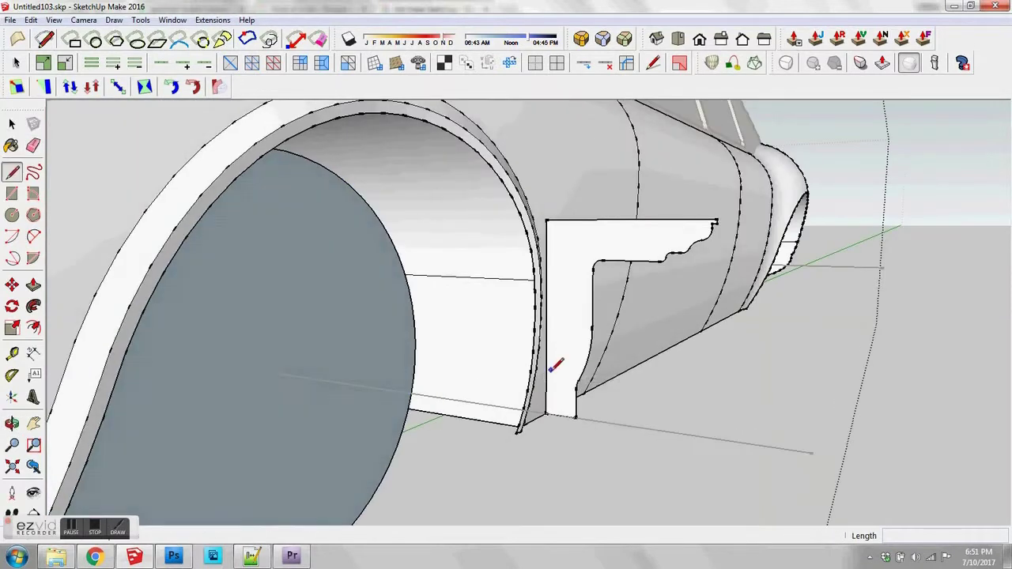
click(565, 380)
scroll(573, 371, up, 3)
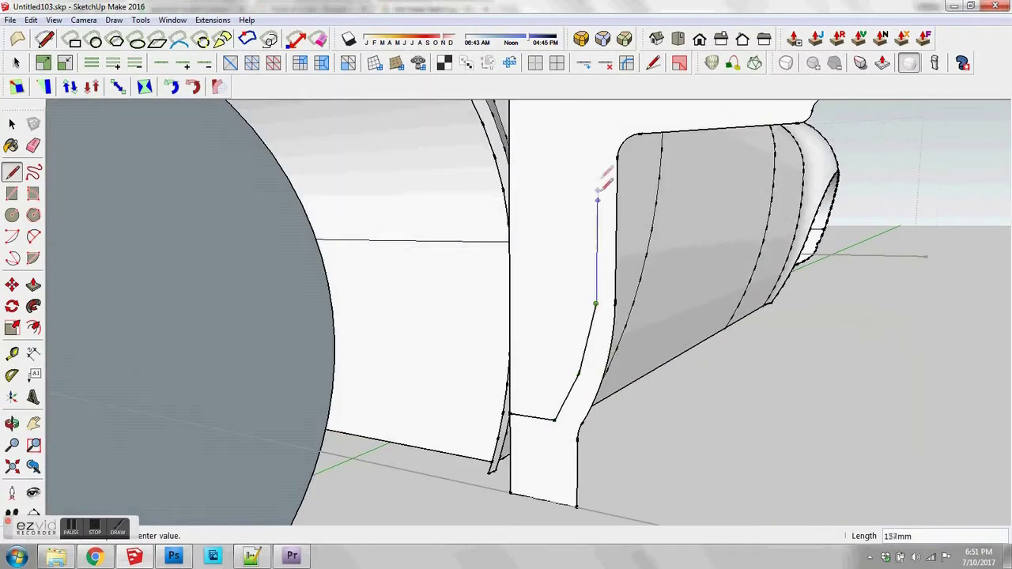
shift+middle_drag(598, 183, 598, 309)
click(598, 208)
click(510, 211)
scroll(537, 312, down, 4)
key(e)
click(524, 340)
Step: Sweep the rim profile around the circle with Follow Me and group the resulting rim
key(space)
click(387, 348)
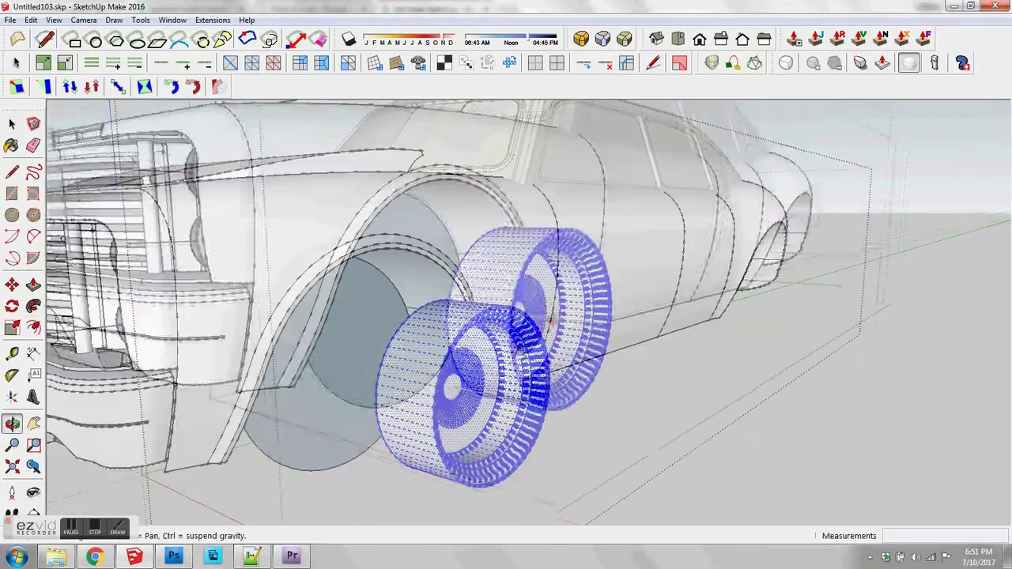
right_click(585, 309)
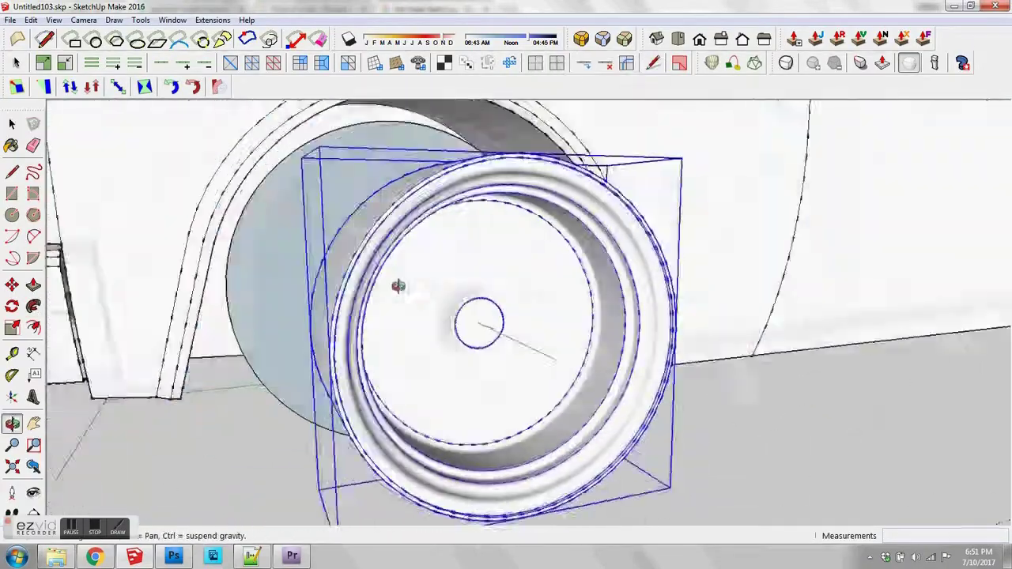
Step: Draw a rectangular tire section on top of the rim and add an outer side arc with a bulge of about 63 mm
middle_drag(399, 286, 419, 332)
scroll(440, 368, down, 3)
scroll(440, 369, up, 5)
key(l)
click(448, 352)
click(441, 230)
middle_drag(444, 227, 493, 260)
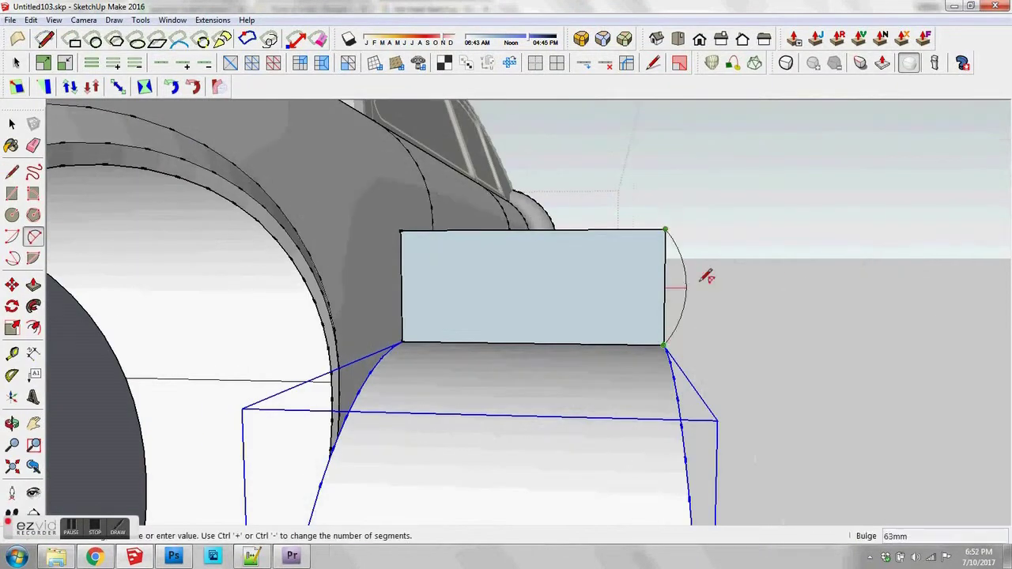
click(702, 283)
Step: Copy the arc-shaped bulge and flip it for the opposite side of the tire section
key(space)
double_click(684, 286)
middle_drag(695, 285, 861, 242)
key(m)
ctrl+click(863, 241)
mouse_move(620, 154)
click(706, 153)
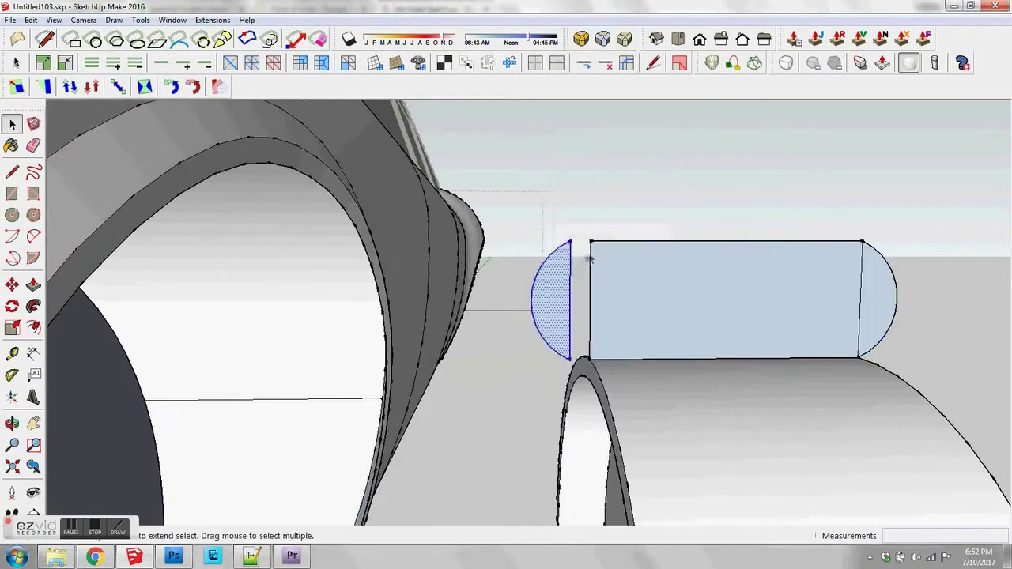
Step: Remove the edges dividing the tire section and sweep it around the rim with Follow Me
click(589, 288)
click(860, 294)
mouse_move(860, 294)
middle_down()
mouse_move(580, 284)
mouse_move(387, 364)
middle_up()
key(space)
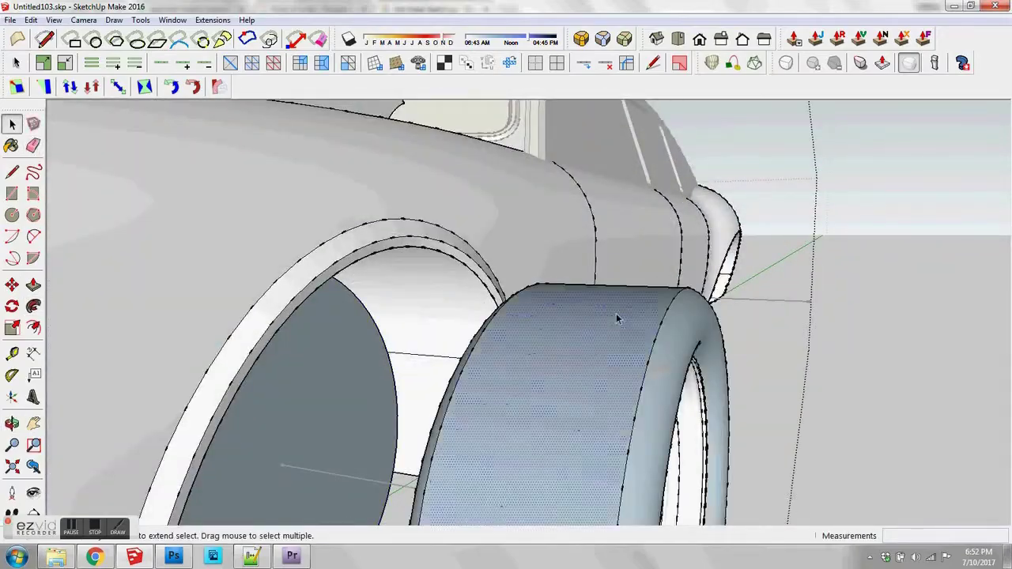
Step: Reverse the tire's faces so the front sides point outward and group the tire with the rim
scroll(617, 319, down, 2)
click(635, 311)
scroll(624, 312, down, 4)
triple_click(572, 307)
right_click(572, 307)
click(614, 192)
mouse_move(585, 305)
middle_down()
mouse_move(499, 317)
mouse_move(499, 338)
mouse_move(528, 340)
middle_up()
scroll(506, 340, down, 2)
right_click(462, 345)
click(492, 140)
scroll(553, 316, down, 1)
Step: Move the grouped wheel toward the front wheel arch
click(619, 346)
mouse_move(619, 345)
middle_down()
mouse_move(446, 354)
mouse_move(563, 358)
middle_up()
key(m)
click(444, 456)
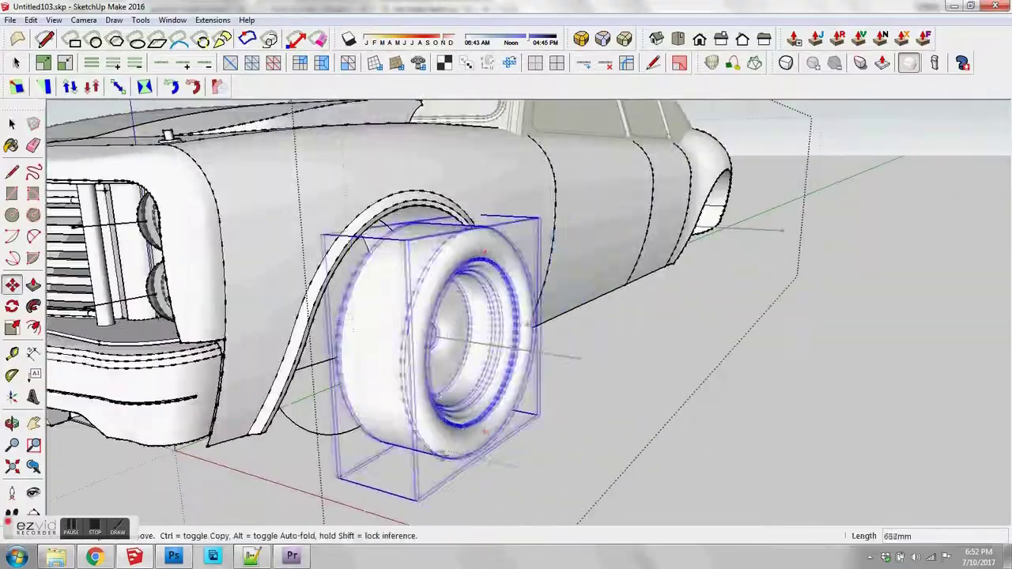
Step: Show hidden geometry and open the nested tire group for editing
middle_drag(498, 339, 439, 368)
scroll(404, 309, up, 3)
key(alt+h)
scroll(443, 297, up, 2)
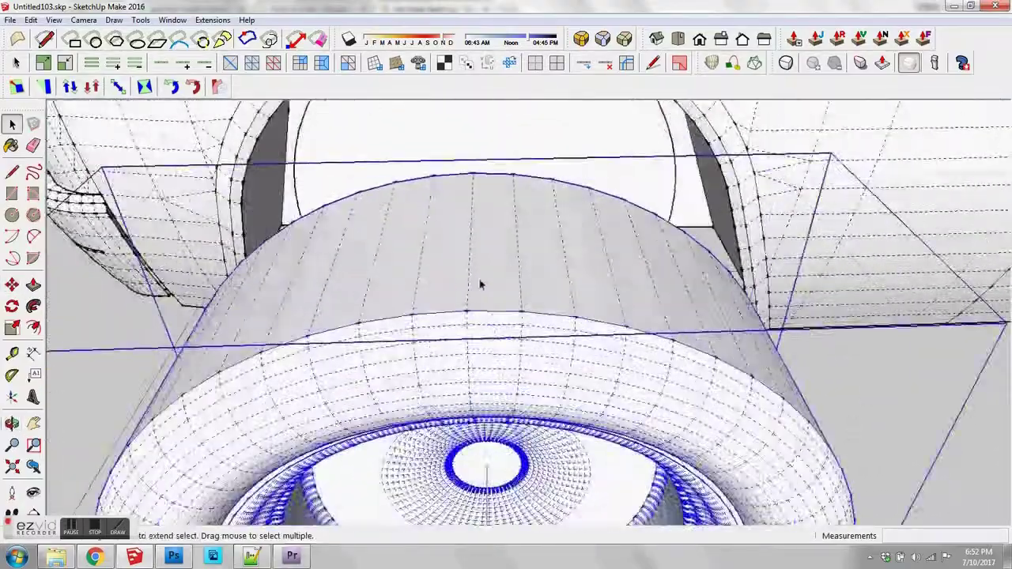
double_click(446, 258)
middle_drag(482, 284, 456, 309)
double_click(444, 258)
Step: Copy the tire's outer tread edge loop to the middle of the tread as two loops forming a narrow center band
click(388, 331)
click(162, 63)
key(m)
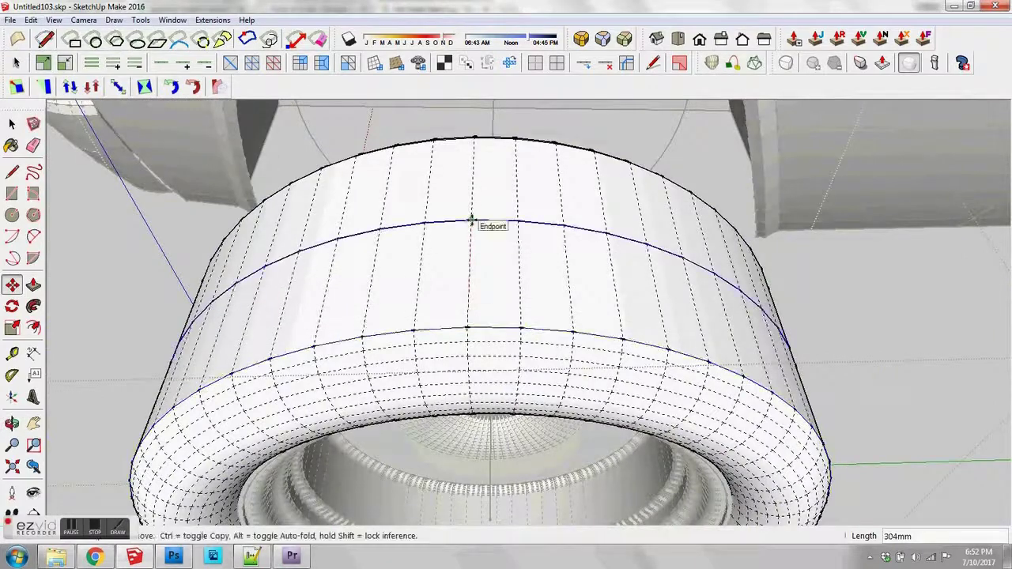
scroll(470, 222, up, 3)
middle_drag(466, 229, 462, 266)
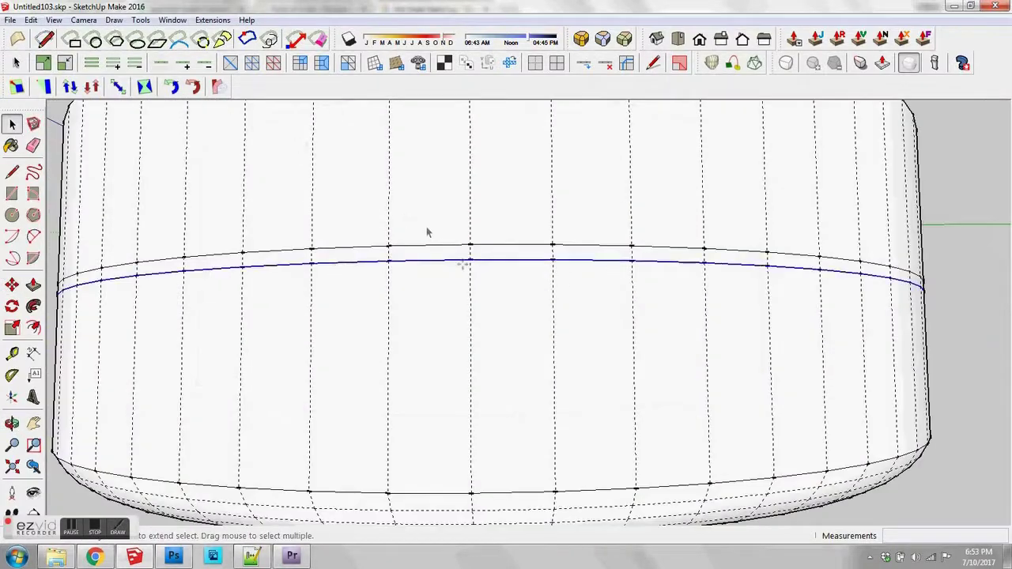
scroll(444, 250, down, 5)
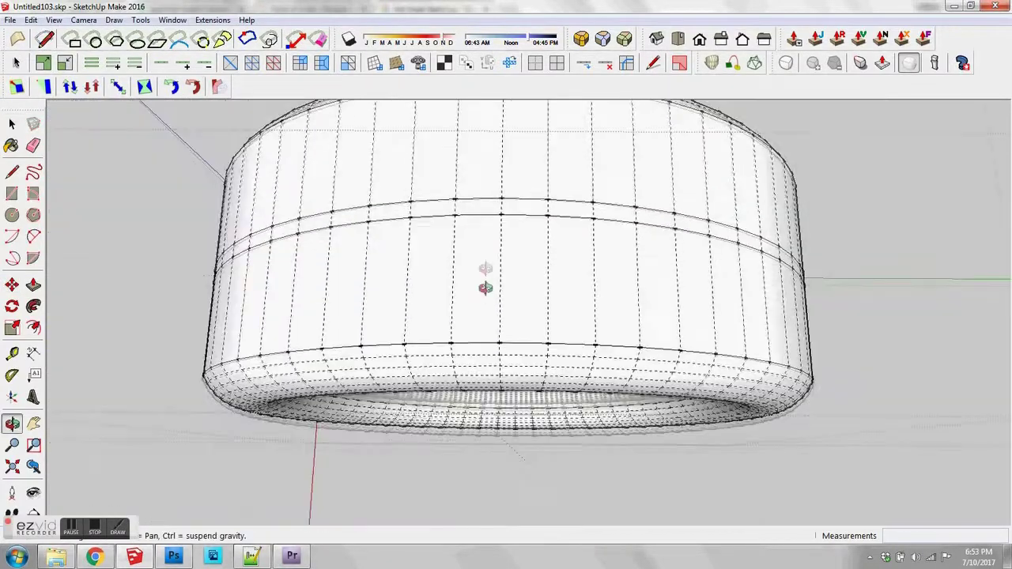
Step: Draw small rectangular notches, about 16 by 29 mm, projecting from both edges of the center band
scroll(483, 271, up, 6)
key(l)
click(537, 251)
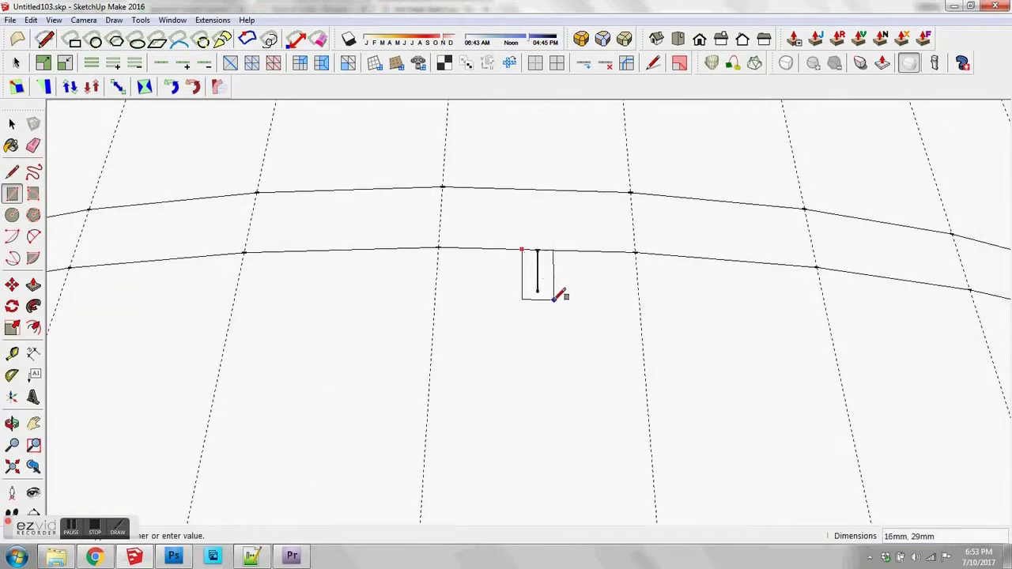
key(l)
Step: Copy the edge loop midway across the outer tread half and shape the first tread block with an inward offset and cut corners
scroll(537, 274, down, 5)
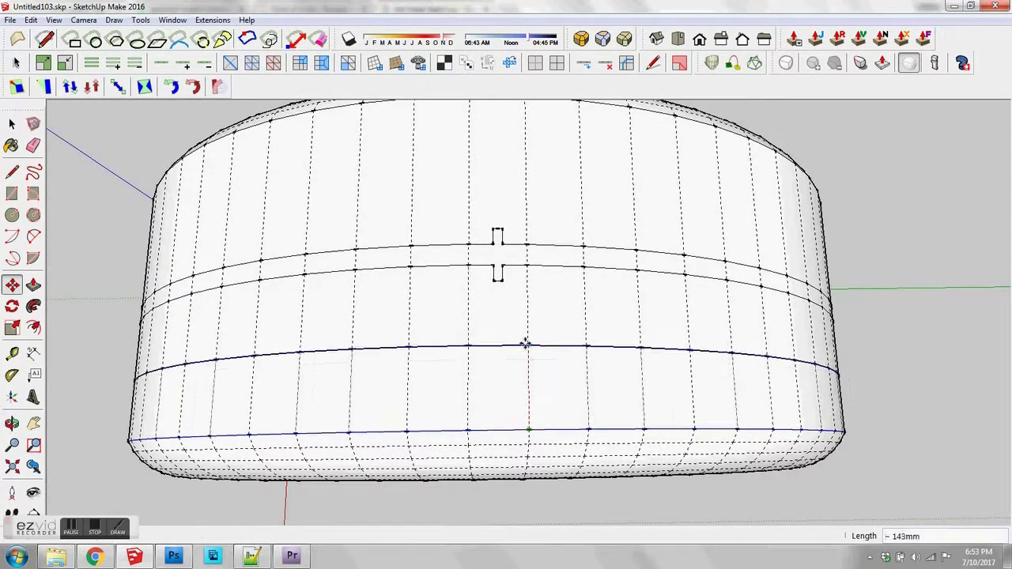
key(f)
scroll(512, 269, up, 3)
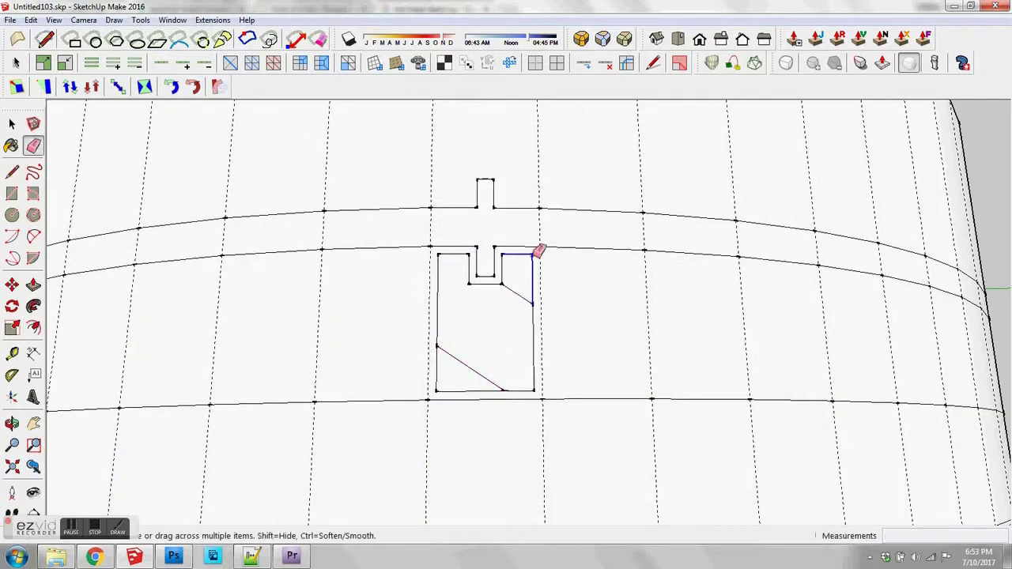
drag(465, 388, 467, 389)
scroll(474, 364, down, 2)
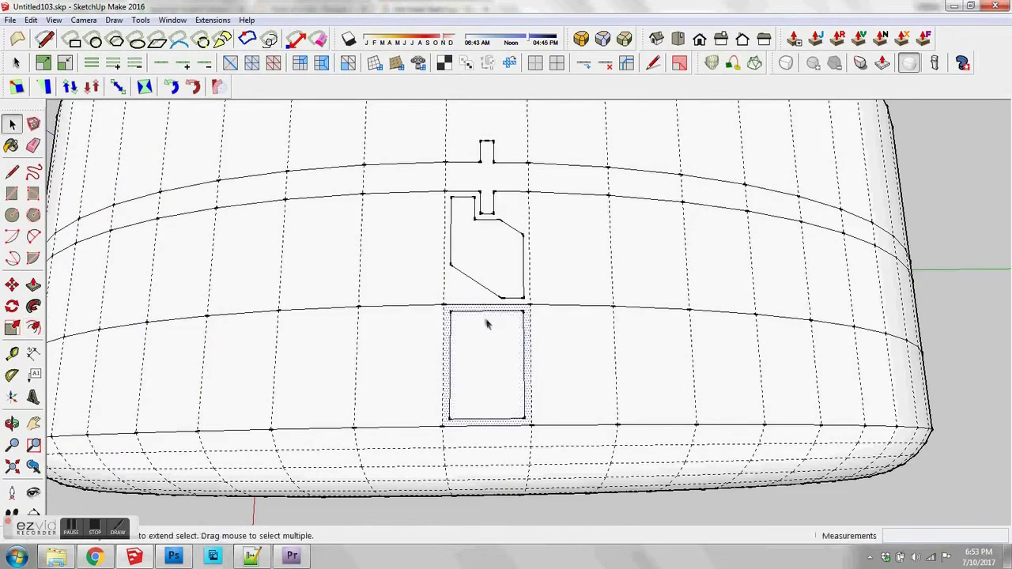
Step: Shape a second tread block with cut corners, and place flipped copies of both blocks on the opposite half of the tread
key(space)
scroll(490, 336, down, 3)
double_click(497, 351)
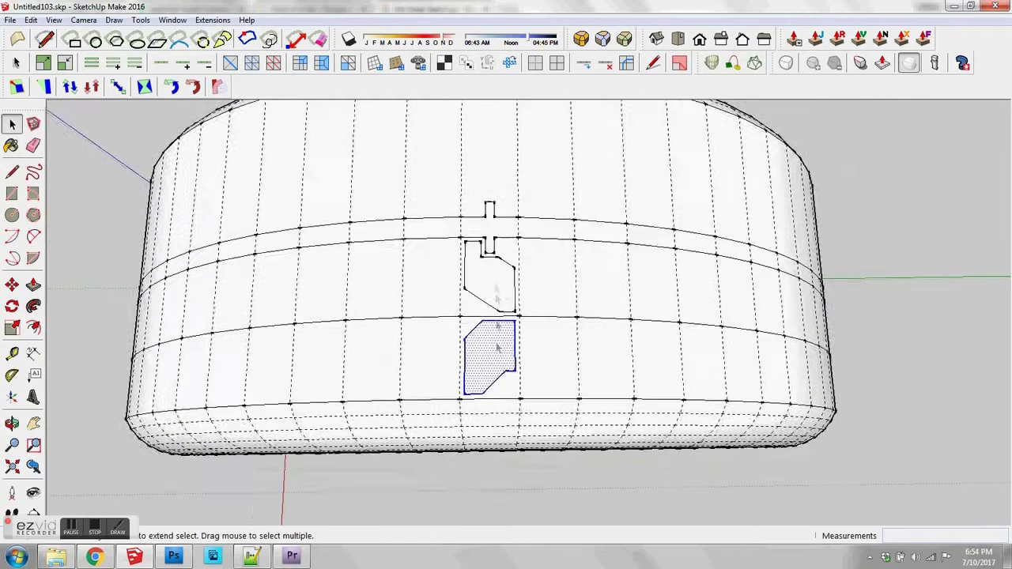
shift+double_click(495, 286)
key(m)
click(590, 447)
click(309, 193)
right_click(309, 174)
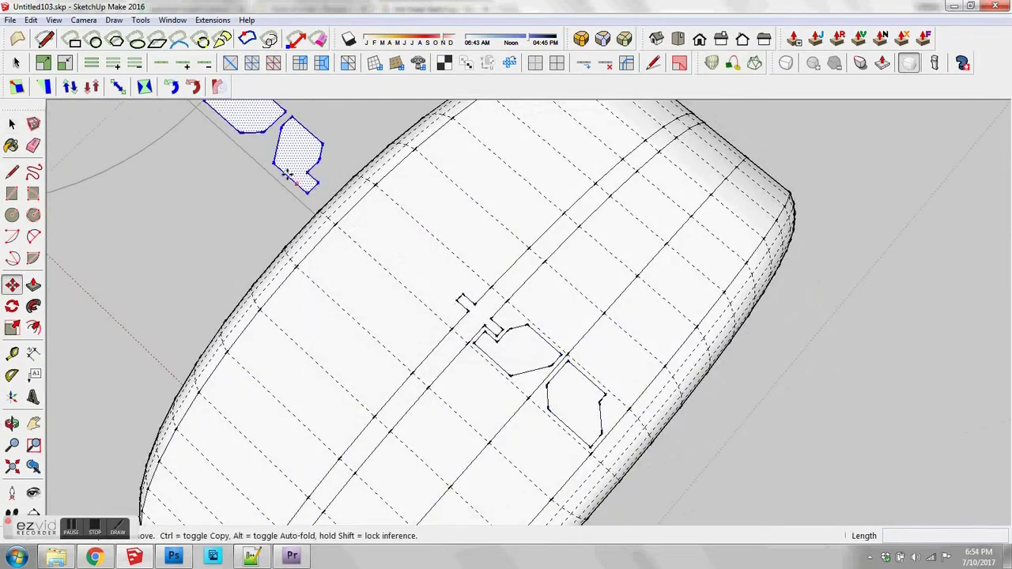
click(421, 289)
middle_drag(421, 288, 372, 262)
key(space)
Step: Select the four tread blocks and the notched center band segment and group them
scroll(445, 308, up, 3)
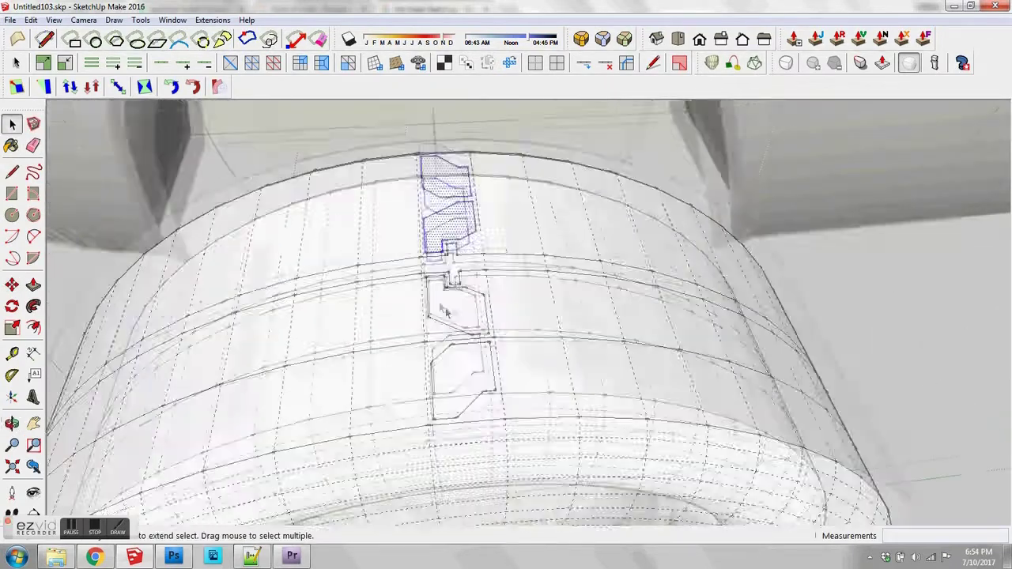
shift+double_click(456, 309)
shift+double_click(465, 388)
shift+double_click(456, 269)
middle_drag(456, 270, 495, 240)
right_click(470, 302)
click(514, 163)
Step: Open the tread block group and pull the block beside the center band outward into a raised block
right_click(471, 295)
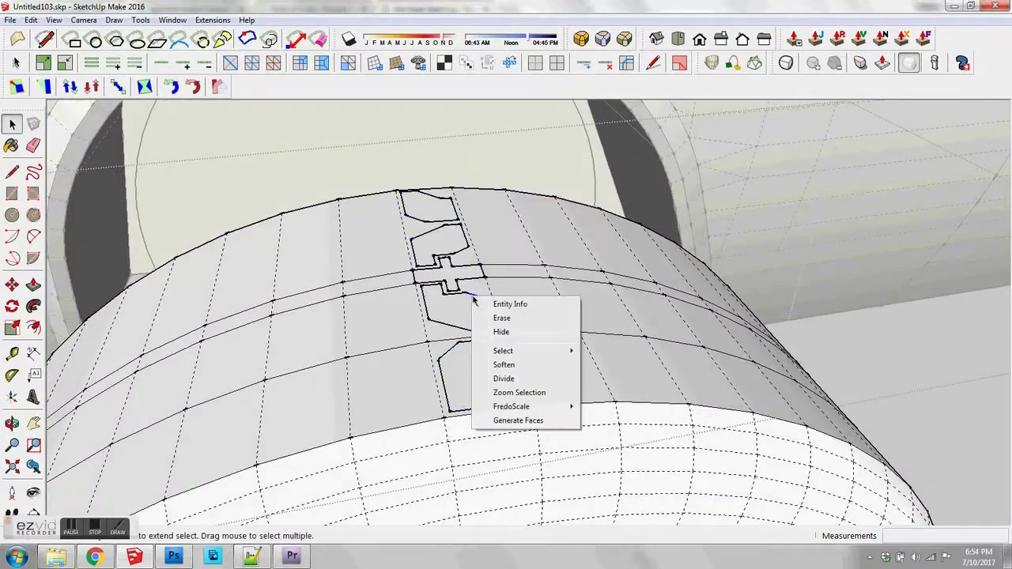
right_click(463, 311)
click(501, 374)
scroll(461, 315, up, 3)
click(461, 315)
key(p)
click(461, 315)
middle_drag(461, 314, 473, 318)
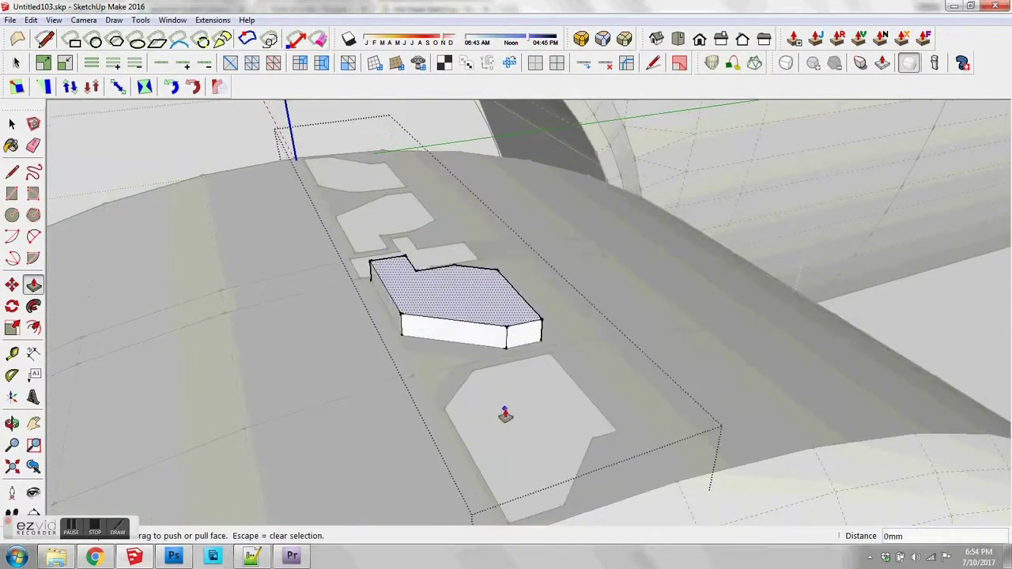
Step: Pull the remaining tread blocks and the notched center segment outward to the same height and close the group
key(p)
double_click(355, 181)
key(space)
scroll(406, 269, up, 4)
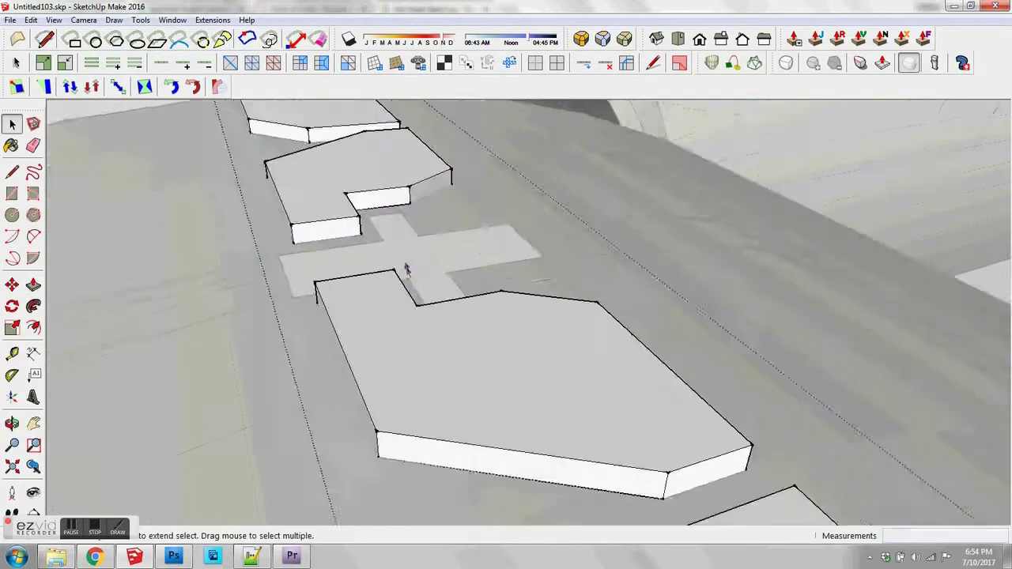
middle_drag(406, 271, 435, 277)
key(p)
double_click(436, 280)
middle_drag(434, 144, 422, 324)
scroll(423, 328, down, 8)
click(321, 253)
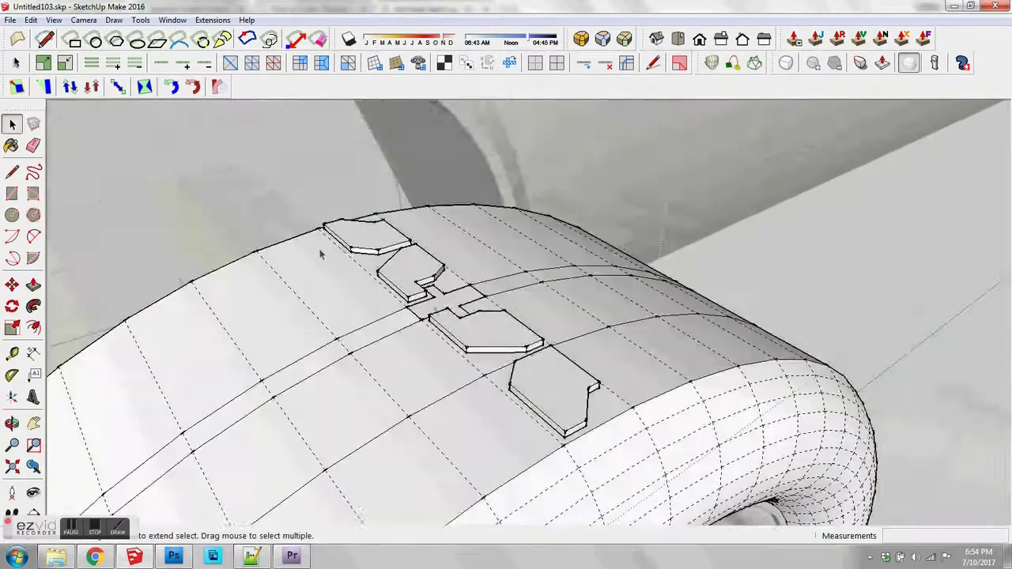
click(409, 277)
scroll(411, 277, up, 4)
middle_drag(458, 277, 531, 243)
scroll(409, 282, down, 5)
click(464, 433)
middle_drag(464, 433, 471, 506)
scroll(471, 459, up, 3)
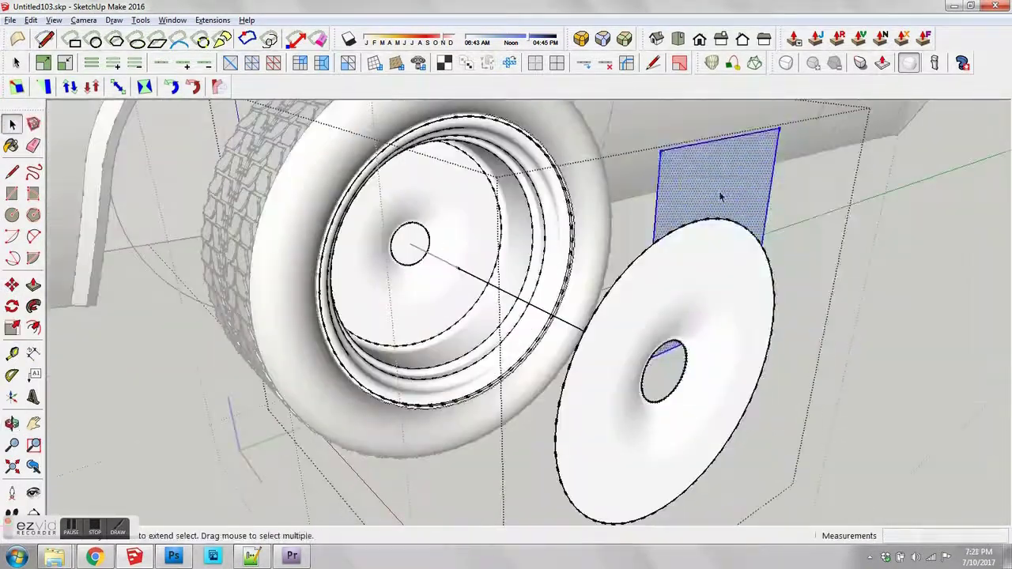
Step: Pull the rectangular face behind the copied wheel disc out into a thick block
key(p)
click(720, 196)
click(752, 222)
middle_drag(752, 222, 545, 146)
key(space)
Step: Delete the copied disc's dished surface and redraw an edge segment on its rim to fill the circle with a flat face
shift+middle_drag(700, 185, 664, 210)
key(l)
middle_drag(640, 131, 667, 282)
key(space)
click(668, 282)
key(Delete)
key(l)
click(682, 233)
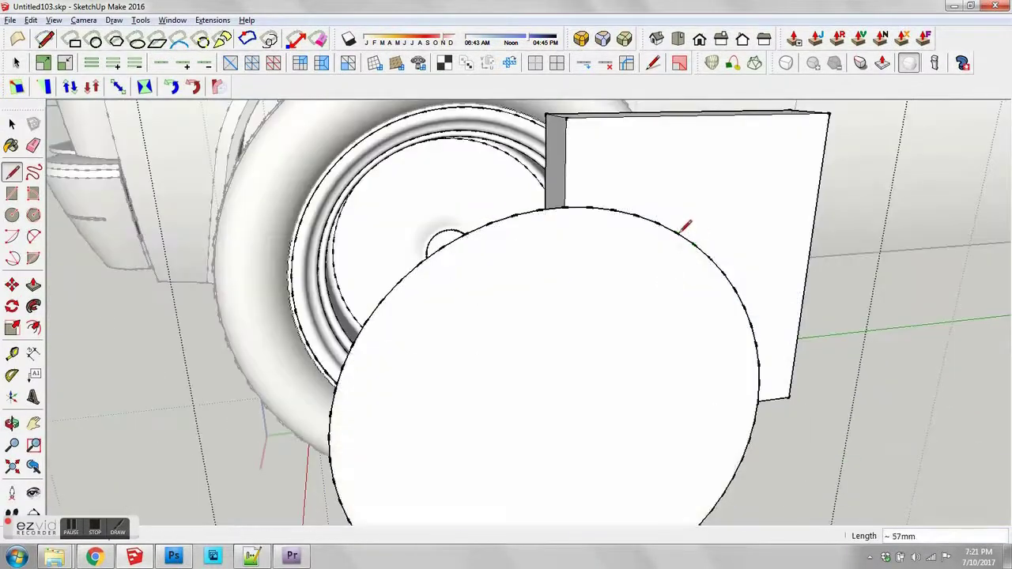
Step: Pull the circular face relative to the rectangular block and intersect the block's front face with the model
key(p)
click(626, 252)
middle_drag(630, 188, 565, 225)
right_click(658, 231)
click(828, 321)
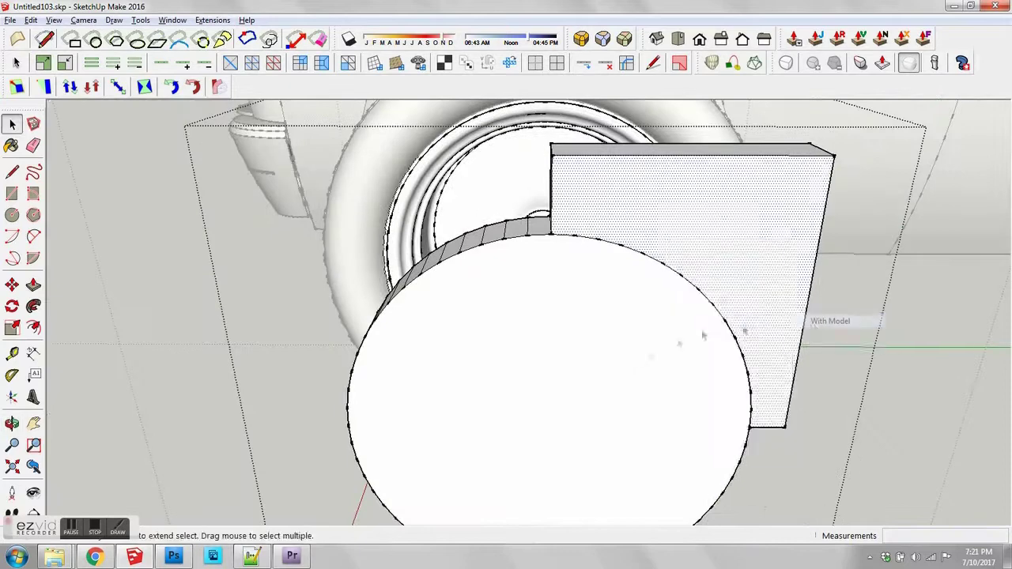
Step: Delete the circular front face covering the block so the quarter-circle outline on the block is exposed
middle_drag(650, 357, 703, 320)
scroll(664, 324, down, 3)
double_click(632, 324)
key(Delete)
middle_drag(605, 332, 619, 237)
Step: Divide the quarter circle into an L-shaped spoke and a window wedge, using an inward arc offset and lines parallel to the block's edges
key(l)
shift+middle_drag(657, 305, 587, 298)
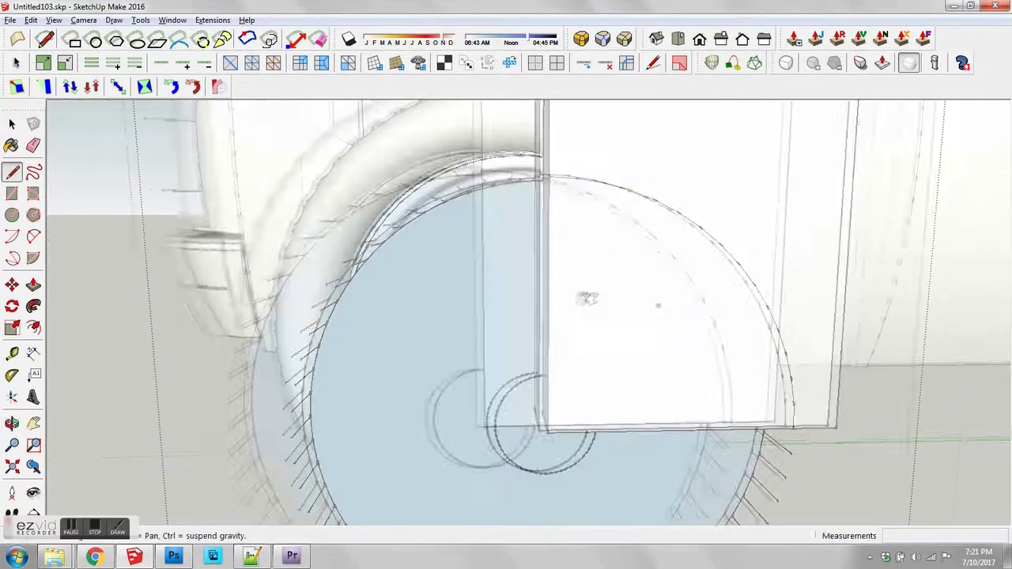
key(f)
click(634, 230)
click(649, 352)
click(711, 351)
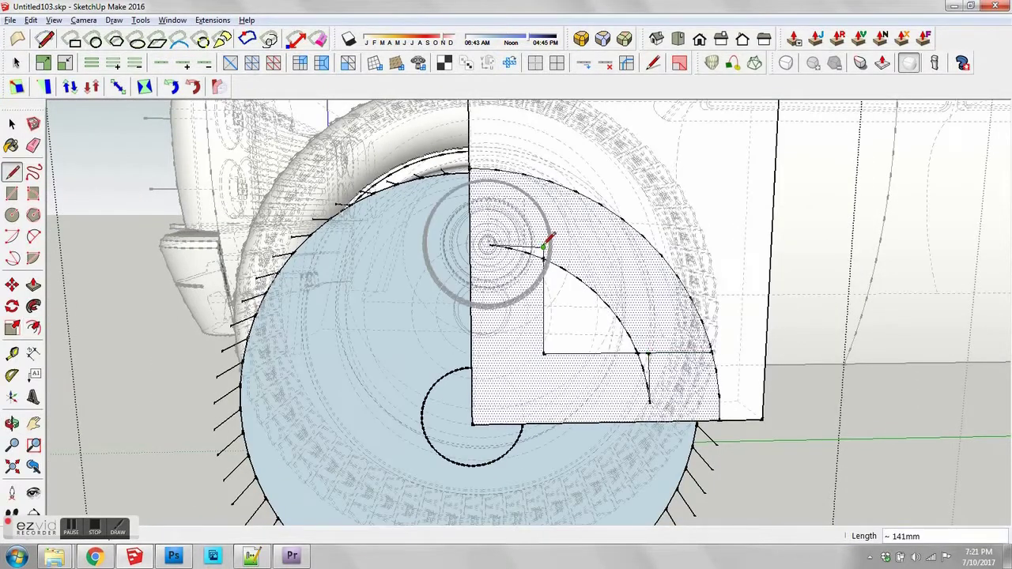
click(544, 247)
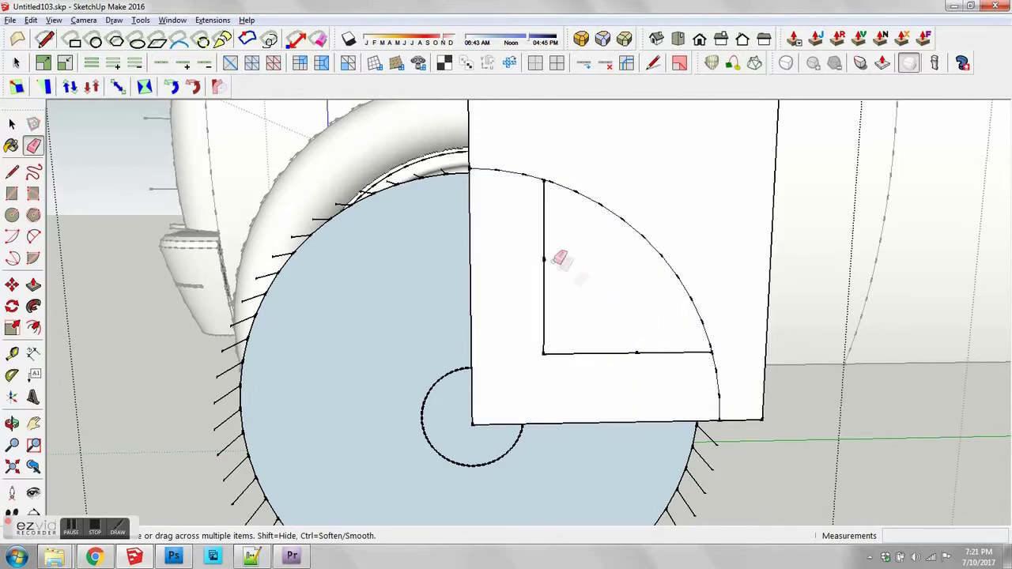
Step: Round the inner corner of the L-shaped outline and place a copy of the L-shaped face out in front of the block
key(space)
mouse_move(646, 347)
middle_down()
mouse_move(582, 340)
mouse_move(546, 384)
middle_up()
click(593, 348)
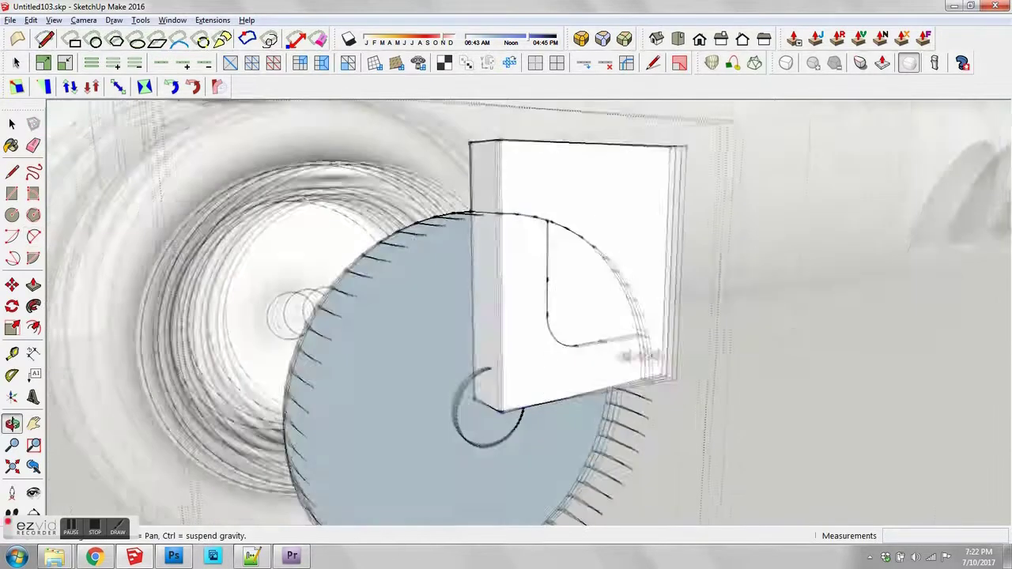
key(m)
click(666, 446)
middle_drag(667, 446, 533, 380)
Step: Select the window wedge face with its edges and move it out beside the L-shaped face
key(space)
triple_click(558, 348)
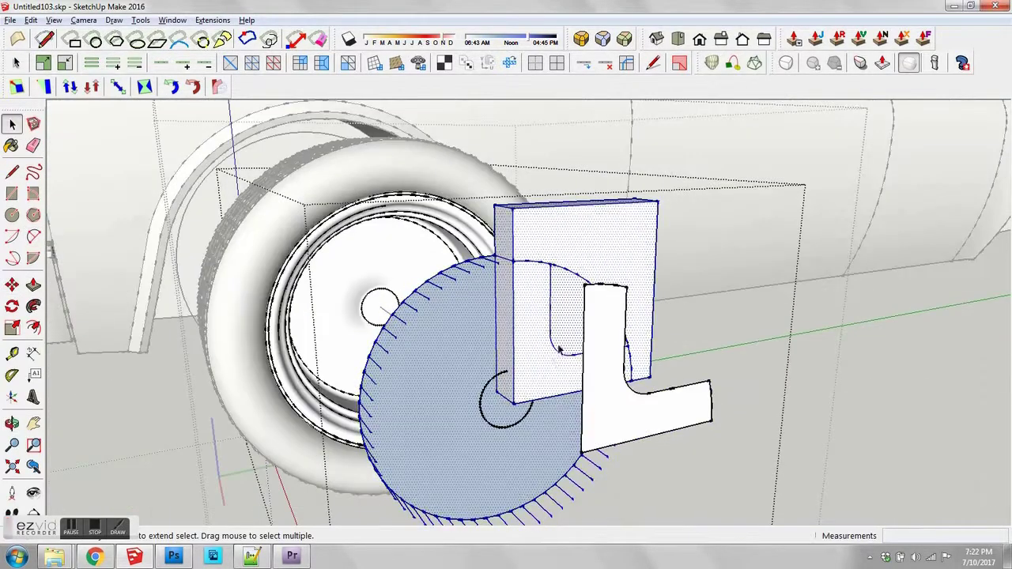
double_click(559, 344)
middle_drag(559, 345, 548, 341)
key(m)
click(567, 327)
click(643, 381)
Step: Erase the leftover disc and rectangular block, and select the remaining hub circle
key(space)
triple_click(577, 311)
right_click(576, 310)
click(605, 41)
click(535, 390)
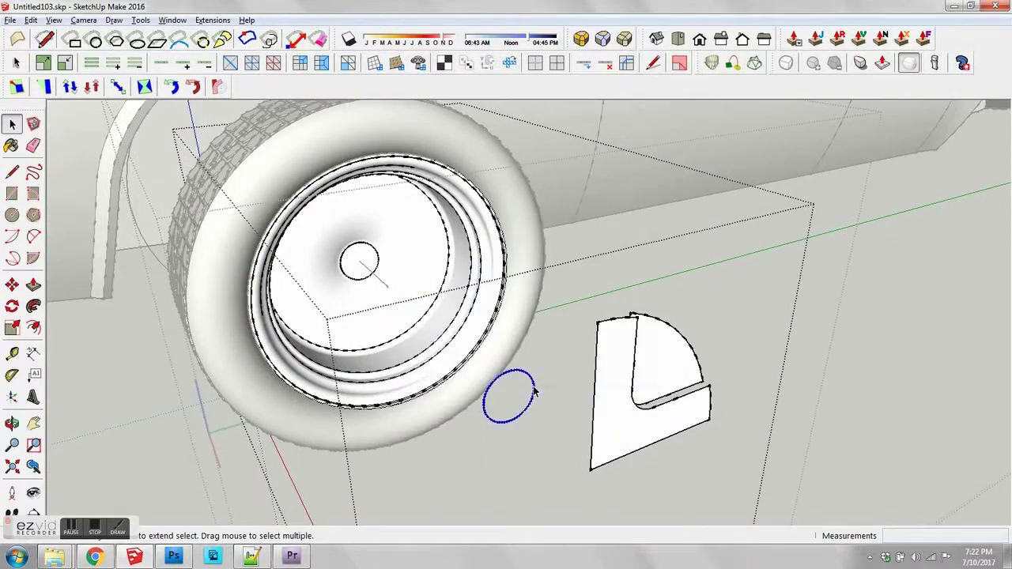
Step: Group the window wedge and smooth the edges along its curved outer wall
triple_click(666, 354)
scroll(667, 353, up, 3)
right_click(666, 353)
click(700, 150)
right_click(648, 369)
middle_drag(778, 316, 635, 360)
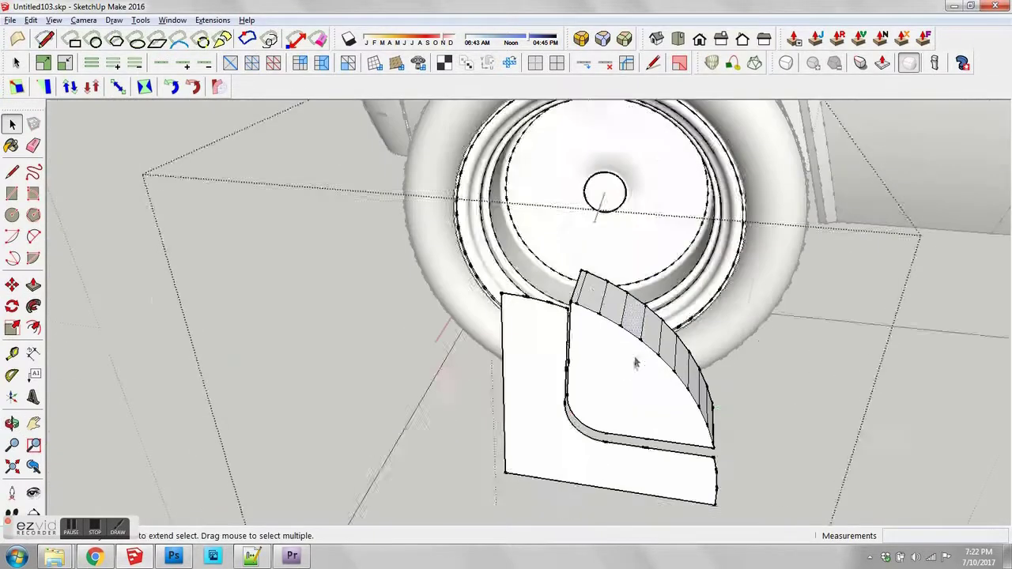
double_click(634, 357)
click(583, 290)
ctrl+drag(711, 399, 713, 411)
Step: Move the window wedge from the L-shaped face onto the wheel's center disc
key(space)
mouse_move(506, 372)
middle_down()
mouse_move(580, 388)
mouse_move(672, 347)
middle_up()
key(m)
click(593, 319)
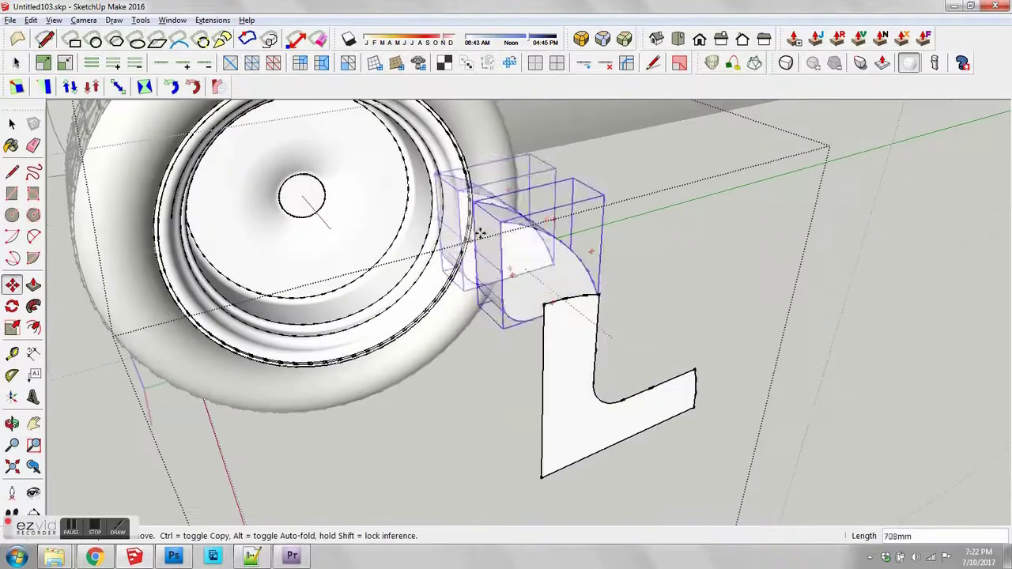
middle_drag(459, 253, 515, 305)
click(519, 320)
click(441, 261)
key(space)
middle_drag(444, 262, 431, 296)
Step: Scale the window wedge slightly so its outer arc fits the rim of the center disc
key(s)
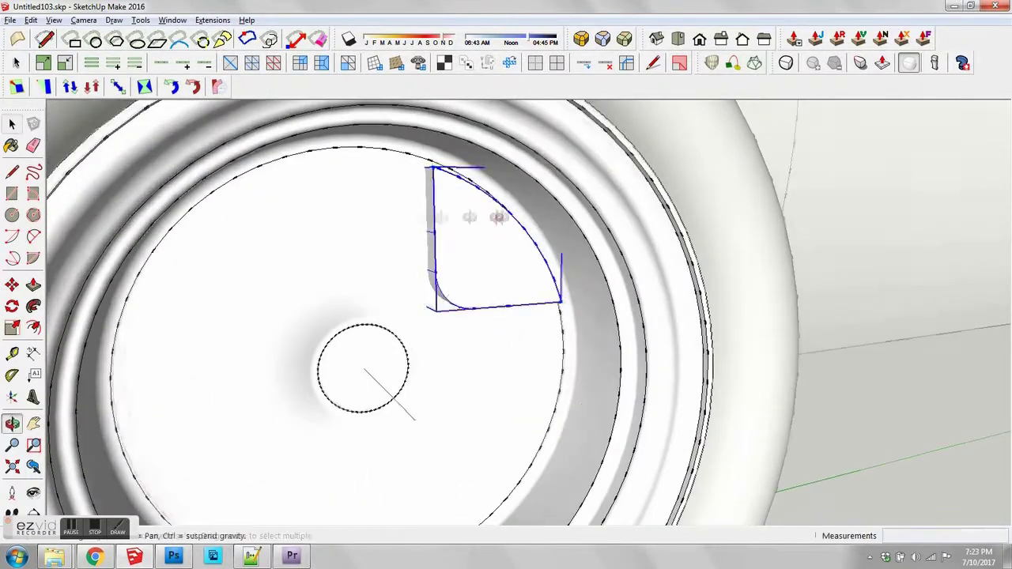
middle_drag(498, 217, 434, 218)
click(435, 308)
click(433, 315)
middle_drag(517, 261, 549, 253)
Step: Rotate-copy the window wedge around the hub center as an array of 3 copies
key(q)
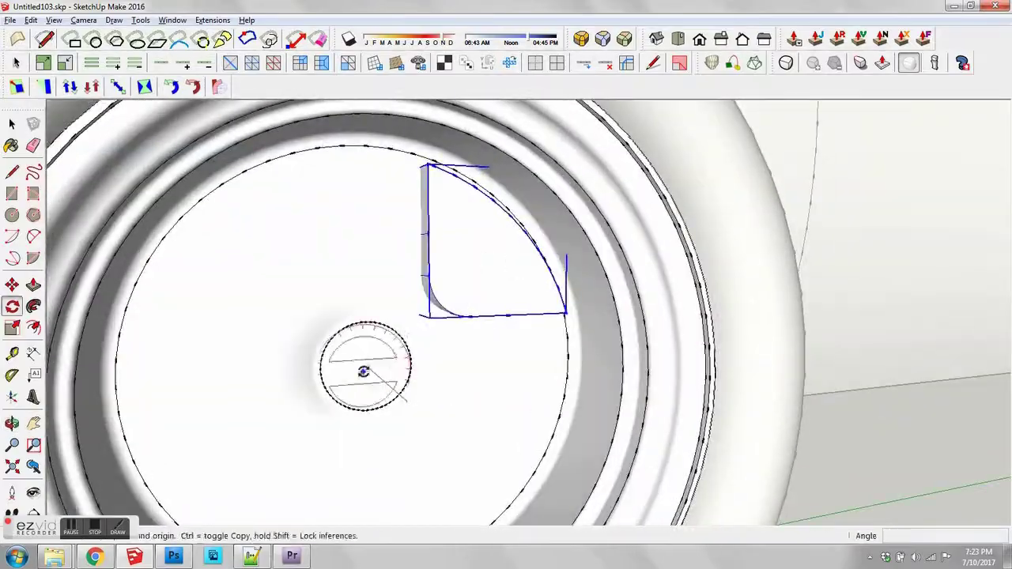
text(3)
key(Return)
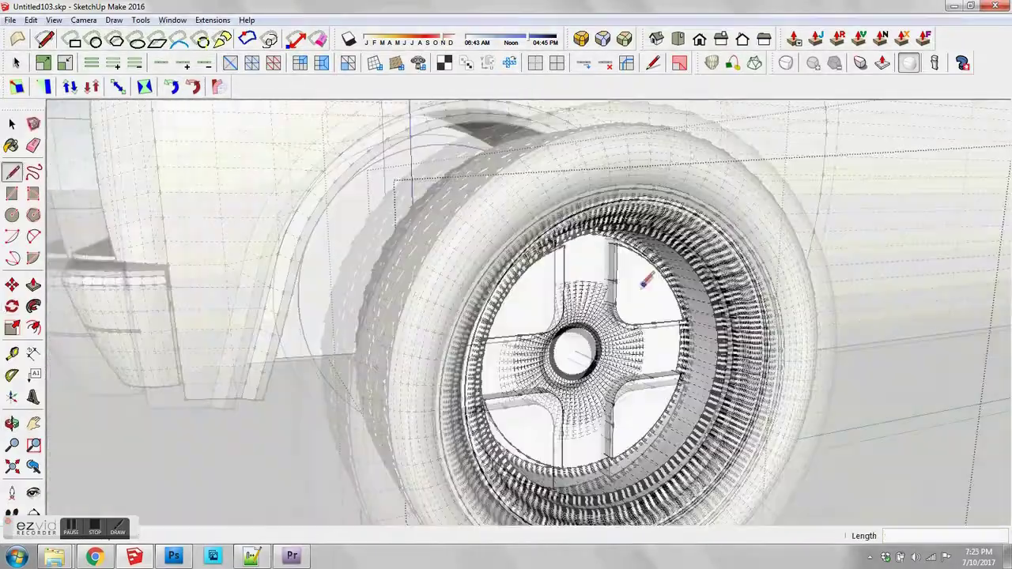
Step: Try to split off the rounded inner corner of a window wedge with an arc across its face
scroll(646, 282, up, 5)
middle_drag(645, 282, 554, 276)
key(space)
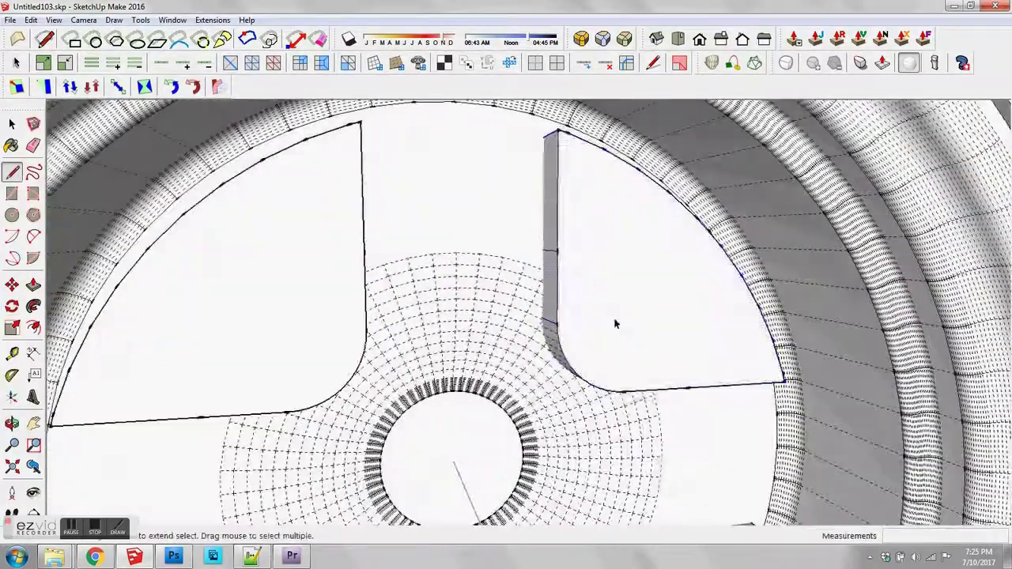
double_click(614, 323)
middle_drag(614, 323, 673, 383)
click(599, 253)
key(space)
scroll(584, 288, down, 2)
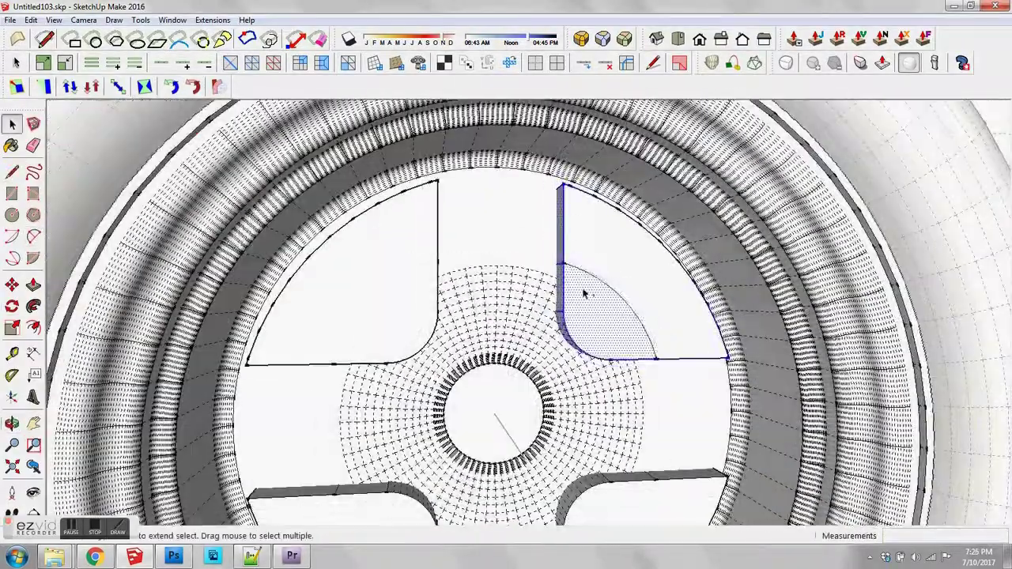
mouse_move(583, 291)
middle_down()
mouse_move(612, 256)
mouse_move(644, 295)
mouse_move(599, 277)
mouse_move(641, 366)
middle_up()
scroll(643, 296, down, 1)
Step: Draw an arc across the window wedge's inner corner and push the inner portion away, leaving a curved inner wall
click(72, 528)
click(627, 268)
scroll(621, 285, up, 4)
double_click(641, 366)
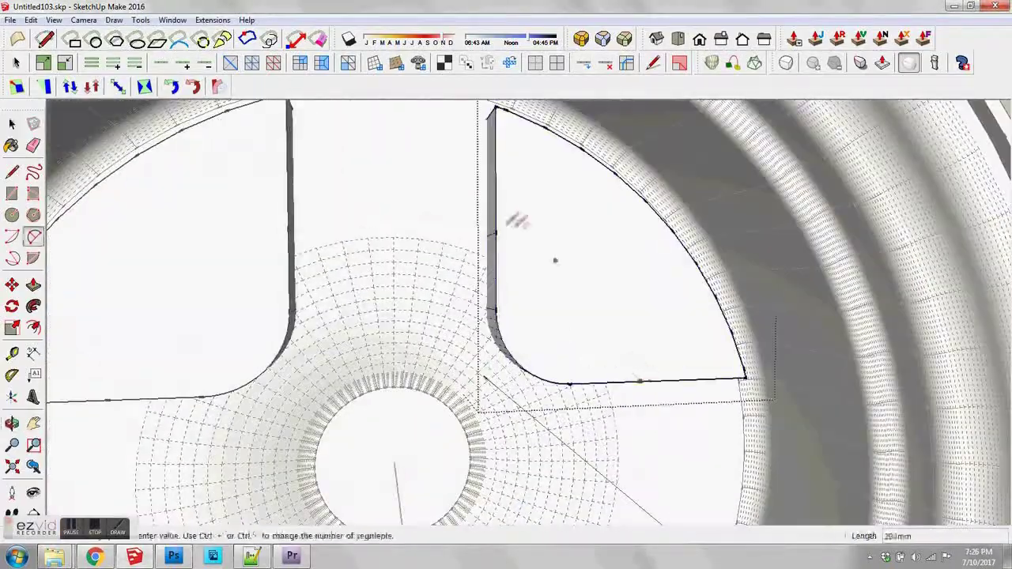
click(550, 235)
key(space)
click(527, 305)
middle_drag(528, 305, 940, 284)
key(p)
click(777, 312)
click(393, 283)
key(space)
middle_drag(393, 284, 287, 273)
scroll(287, 273, down, 3)
middle_drag(506, 395, 548, 434)
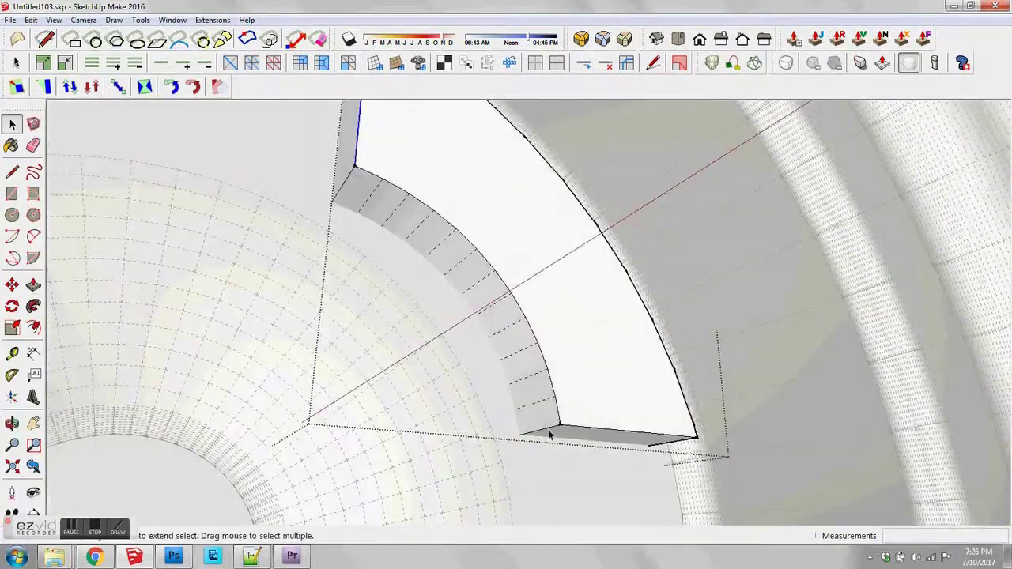
Step: Bevel both ends of the wedge's curved inner wall with short angled edges
scroll(549, 434, up, 1)
key(l)
click(527, 437)
click(354, 163)
click(326, 118)
key(space)
middle_drag(328, 136, 349, 143)
click(351, 149)
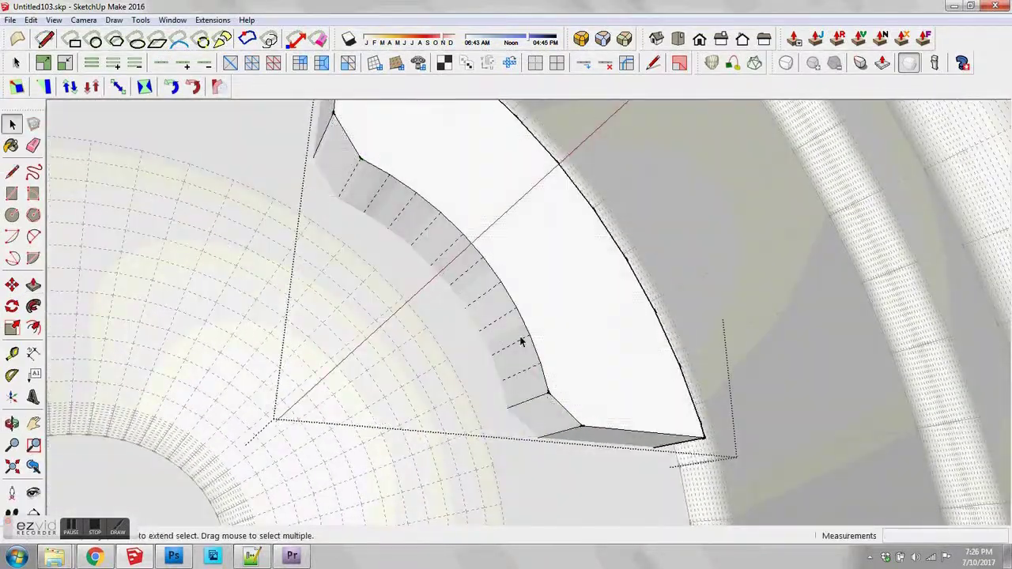
Step: Remove the four wedge-shaped faces from the front of the wheel disc to open the windows
scroll(522, 342, down, 3)
middle_drag(522, 342, 467, 369)
scroll(467, 368, down, 1)
click(343, 289)
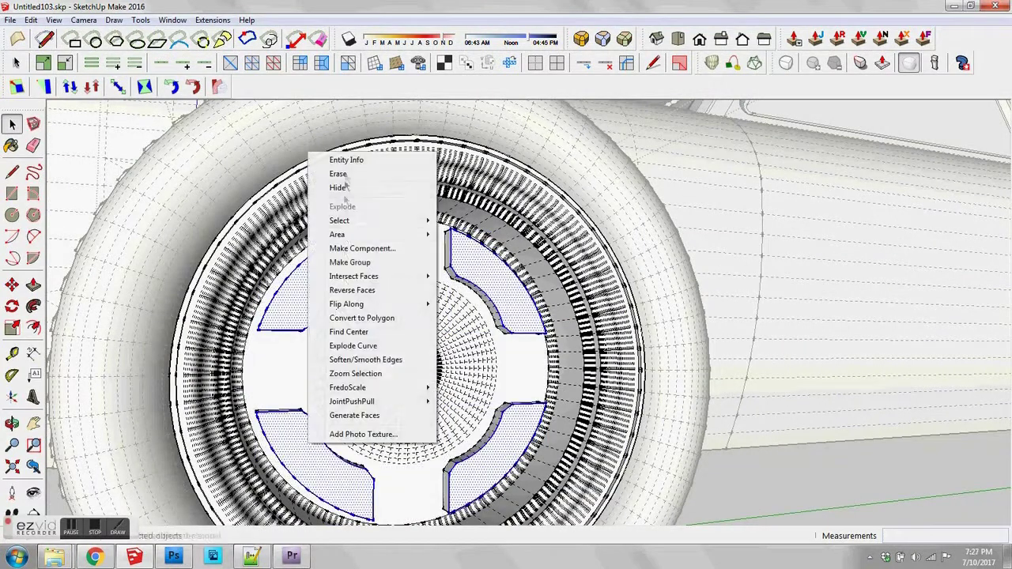
middle_drag(510, 358, 589, 372)
middle_drag(497, 456, 932, 403)
Step: Select the four window faces on the back of the wheel disc and delete them
click(510, 285)
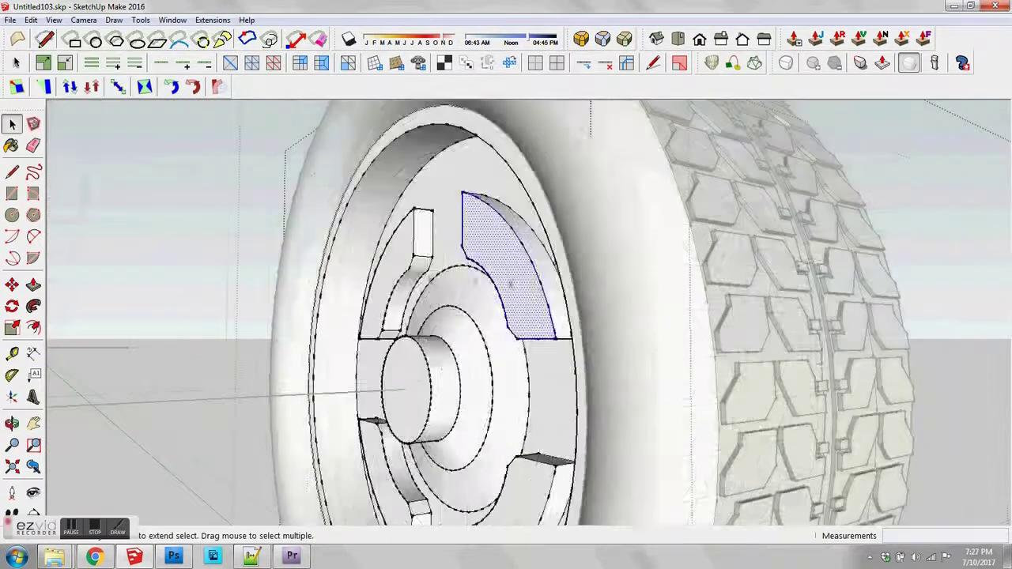
shift+click(388, 282)
shift+middle_drag(475, 442, 475, 285)
shift+click(391, 363)
shift+click(506, 363)
mouse_move(506, 362)
middle_down()
mouse_move(520, 411)
mouse_move(472, 154)
mouse_move(479, 171)
middle_up()
Step: Erase the stray edges sticking out around the four window openings on the back of the disc
drag(461, 446, 465, 500)
middle_drag(465, 499, 484, 468)
mouse_move(372, 245)
middle_down()
mouse_move(357, 295)
mouse_move(369, 309)
middle_up()
scroll(371, 307, up, 3)
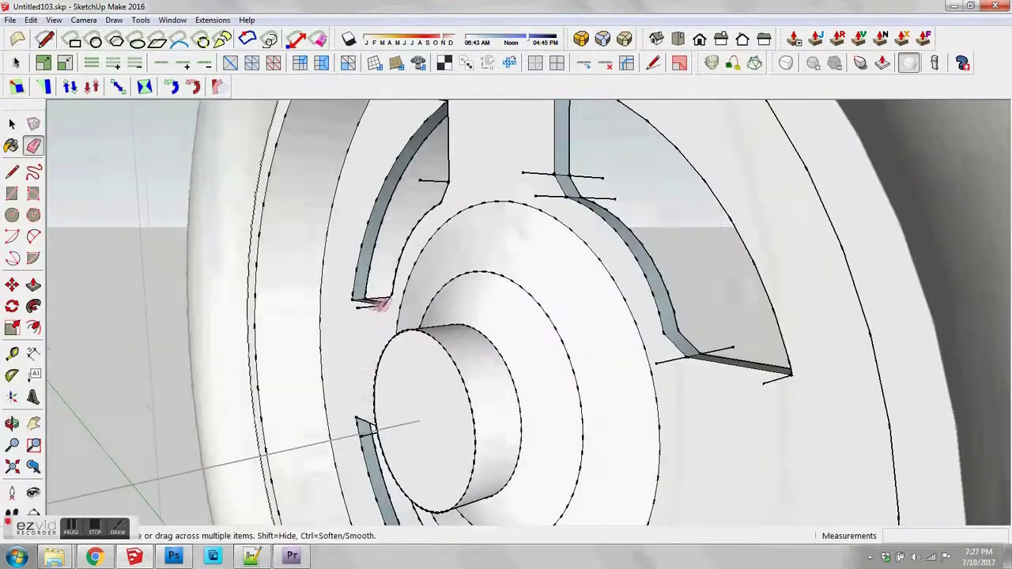
drag(673, 358, 776, 379)
mouse_move(735, 340)
middle_down()
mouse_move(546, 222)
mouse_move(550, 174)
middle_up()
drag(683, 434, 684, 486)
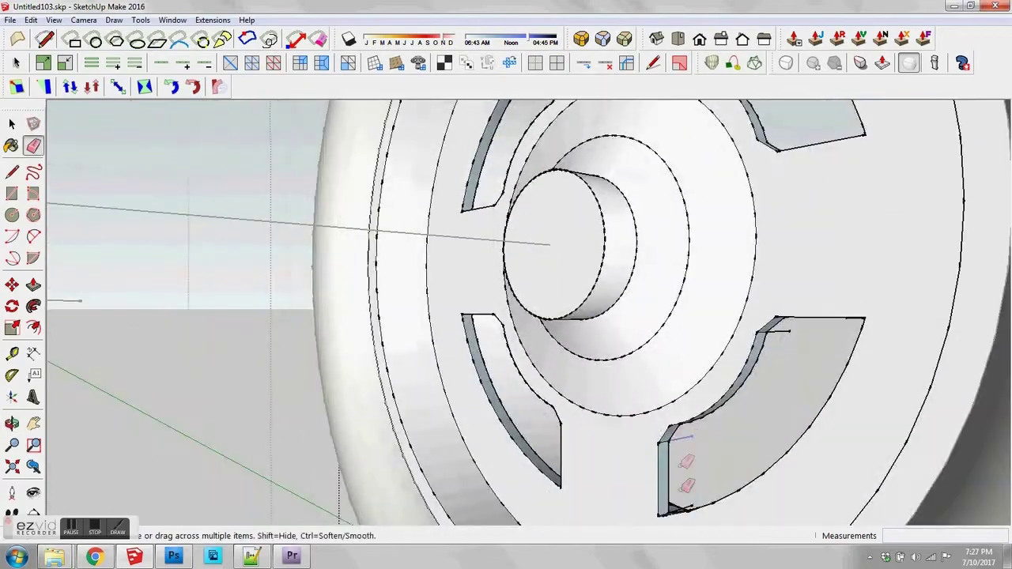
middle_drag(783, 328, 601, 236)
drag(600, 236, 592, 247)
middle_drag(591, 247, 411, 261)
drag(305, 236, 373, 352)
scroll(418, 317, down, 3)
middle_drag(418, 316, 402, 226)
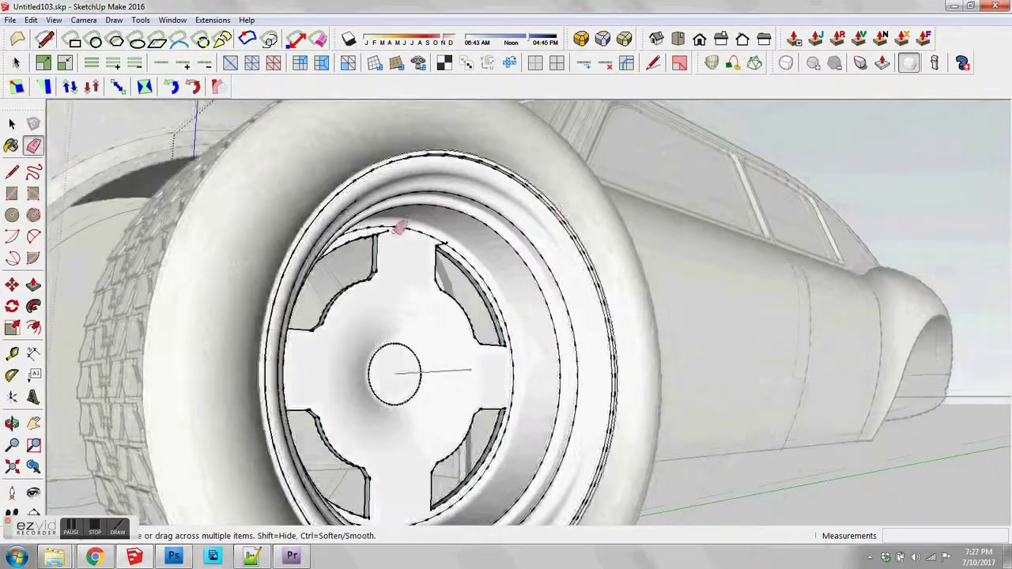
Step: Extrude the L-shaped spoke profile beside the wheel into a solid block
scroll(472, 252, up, 2)
scroll(472, 251, down, 10)
middle_drag(472, 251, 490, 387)
key(x)
key(space)
scroll(490, 387, up, 4)
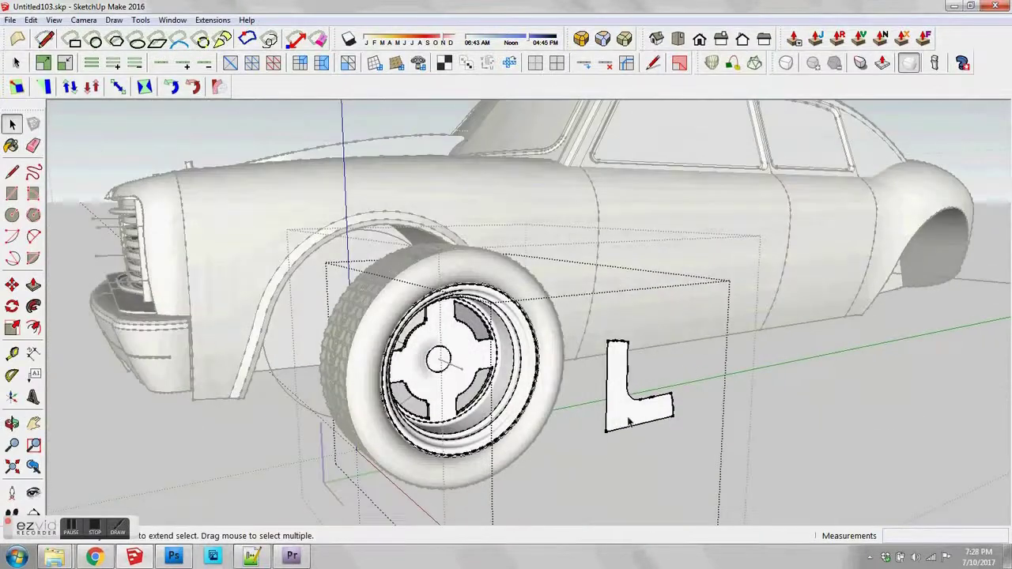
click(619, 417)
middle_drag(680, 403, 599, 433)
Step: Outline a curved profile on the side of the L-shaped block and cut away the excess material
key(l)
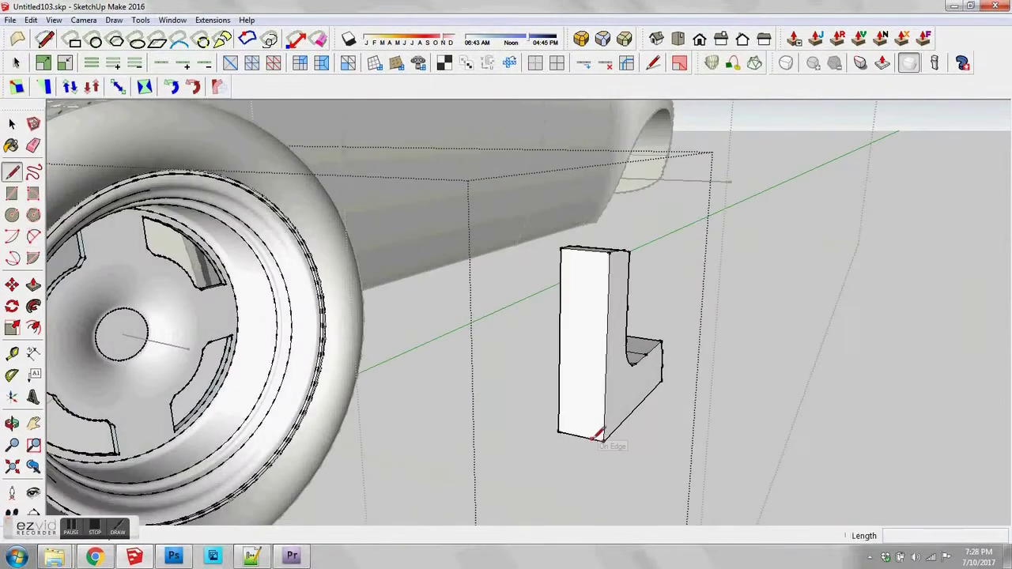
click(578, 279)
key(space)
click(597, 338)
mouse_move(579, 280)
middle_down()
mouse_move(594, 332)
mouse_move(616, 277)
middle_up()
key(e)
click(606, 311)
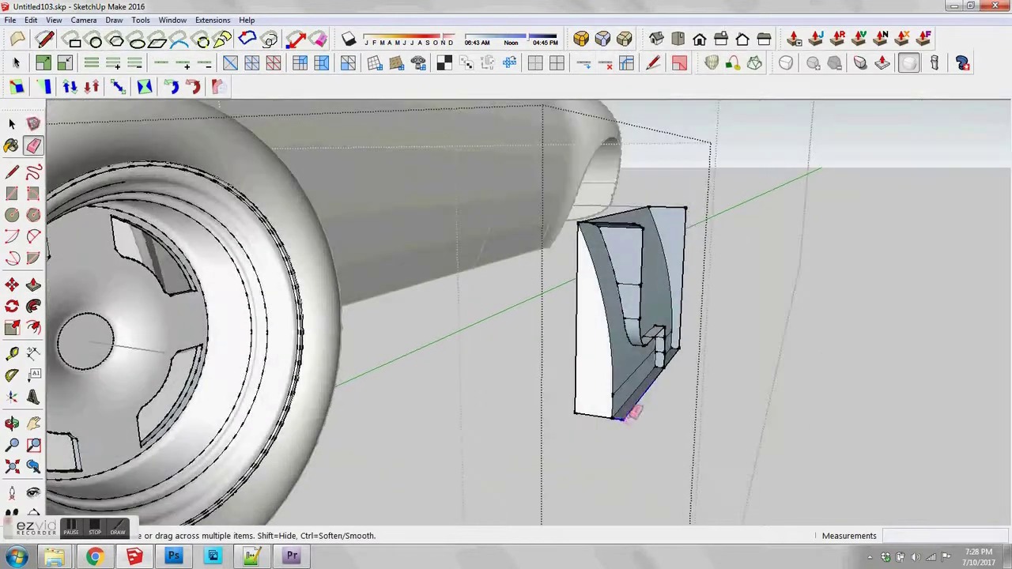
Step: Erase the leftover outer edges and faces behind the curved L-shaped spoke block
click(625, 413)
middle_drag(625, 413, 558, 416)
scroll(558, 415, up, 3)
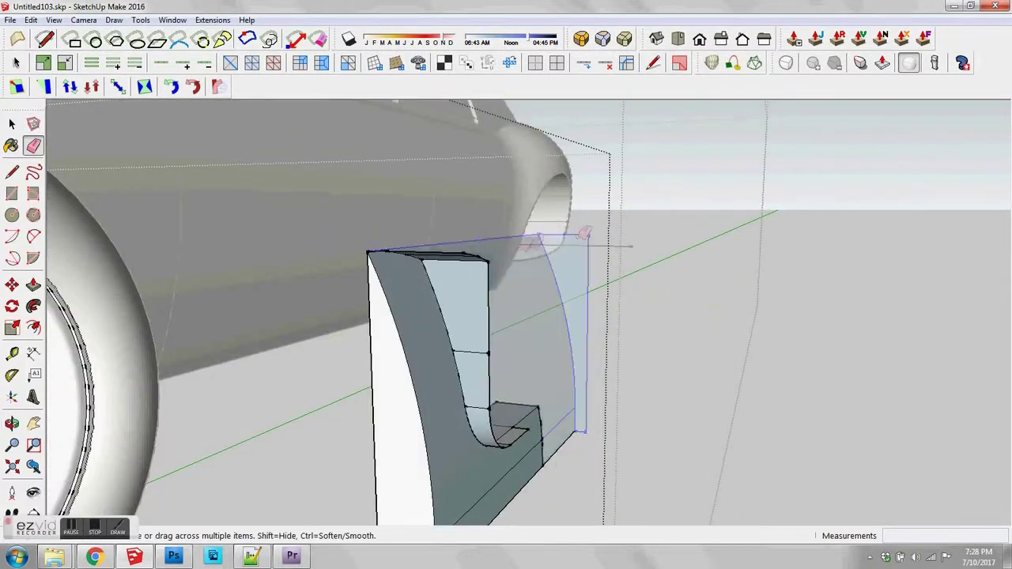
middle_drag(493, 392, 628, 256)
mouse_move(709, 267)
middle_down()
mouse_move(451, 395)
mouse_move(569, 237)
middle_up()
key(space)
right_click(595, 144)
click(671, 171)
middle_drag(506, 387, 509, 309)
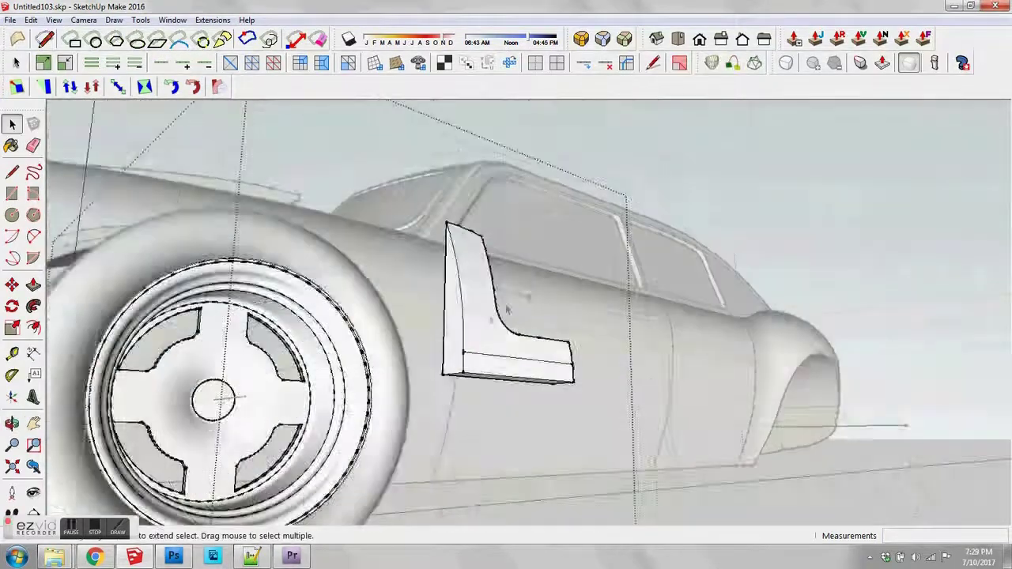
Step: Rotate the curved profile face onto the spoke block's lower arm and extrude it up across the block
scroll(508, 309, up, 4)
double_click(490, 332)
double_click(450, 348)
key(q)
middle_drag(506, 380, 686, 418)
key(p)
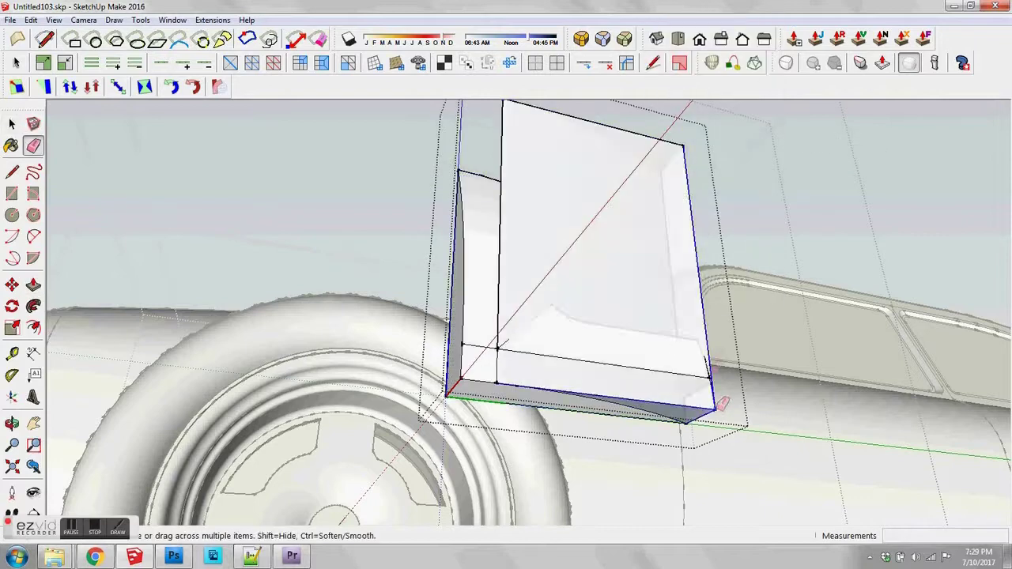
Step: Erase the surplus curved surface around the L-shape so that both arms meet along a diagonal edge
middle_drag(704, 332, 443, 308)
click(414, 274)
mouse_move(413, 273)
middle_down()
mouse_move(821, 469)
mouse_move(558, 182)
middle_up()
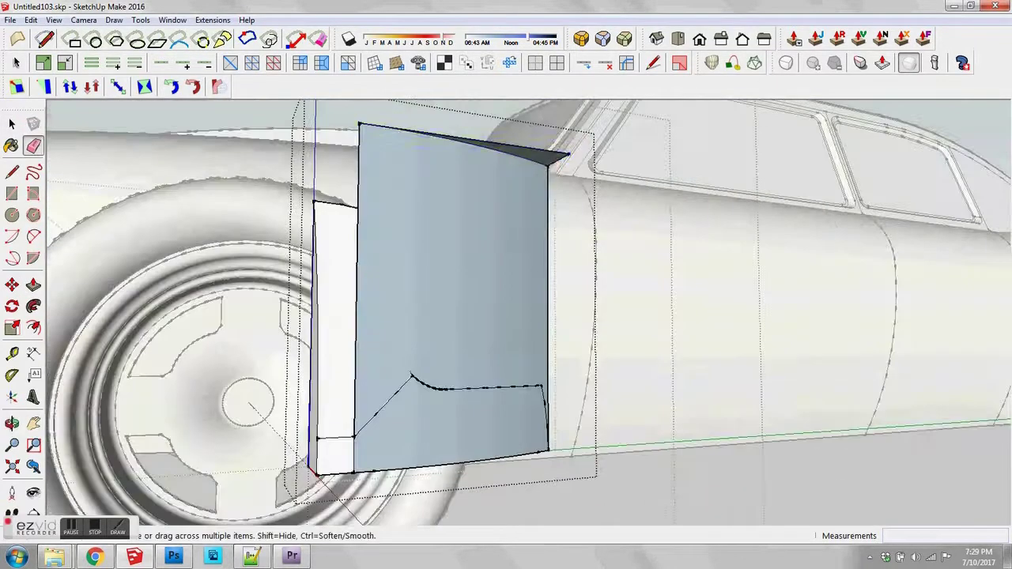
click(355, 340)
scroll(404, 410, up, 2)
key(space)
click(422, 432)
mouse_move(491, 466)
middle_down()
mouse_move(532, 415)
mouse_move(451, 409)
middle_up()
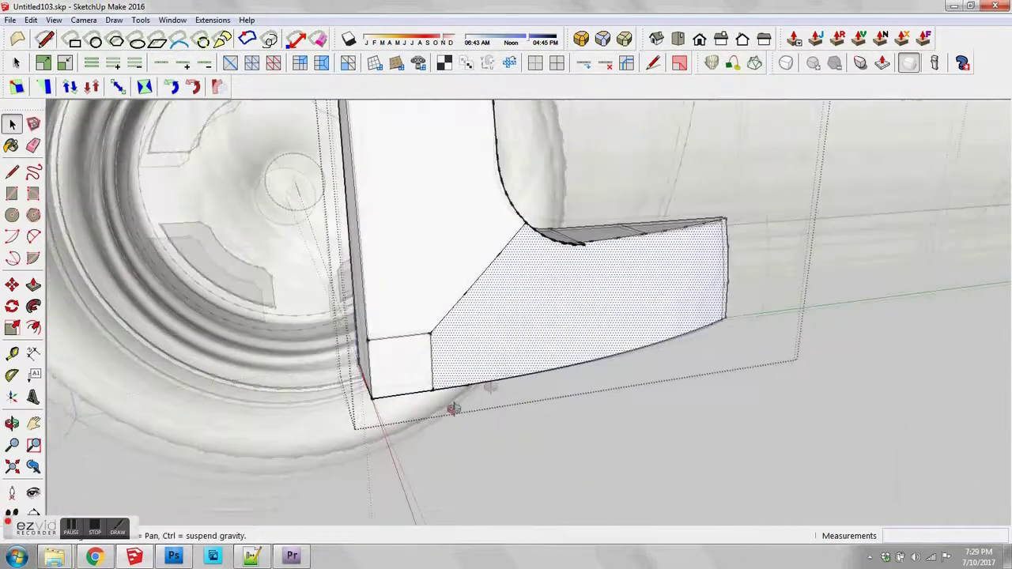
scroll(624, 292, up, 4)
key(e)
scroll(501, 248, down, 2)
Step: Rotate copies of the quarter spoke piece around the hub corner to complete a four-spoke cross
middle_drag(501, 248, 648, 375)
key(space)
triple_click(477, 341)
key(q)
key(Return)
key(space)
triple_click(609, 390)
right_click(609, 390)
click(642, 206)
scroll(649, 376, up, 1)
Step: Move the four-spoke cross by its centre onto the centre of the wheel disc
key(m)
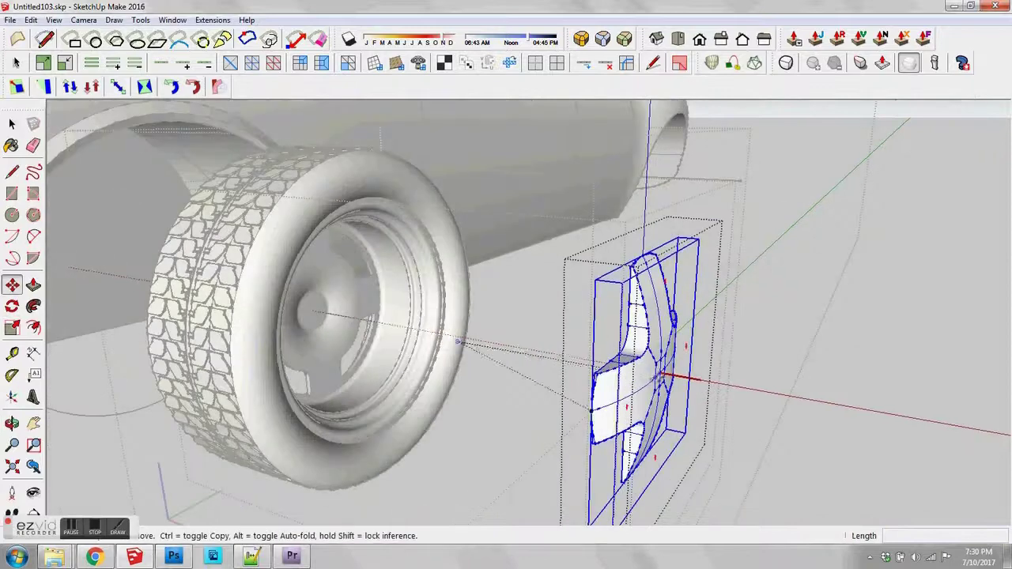
scroll(388, 317, up, 3)
middle_drag(308, 309, 296, 293)
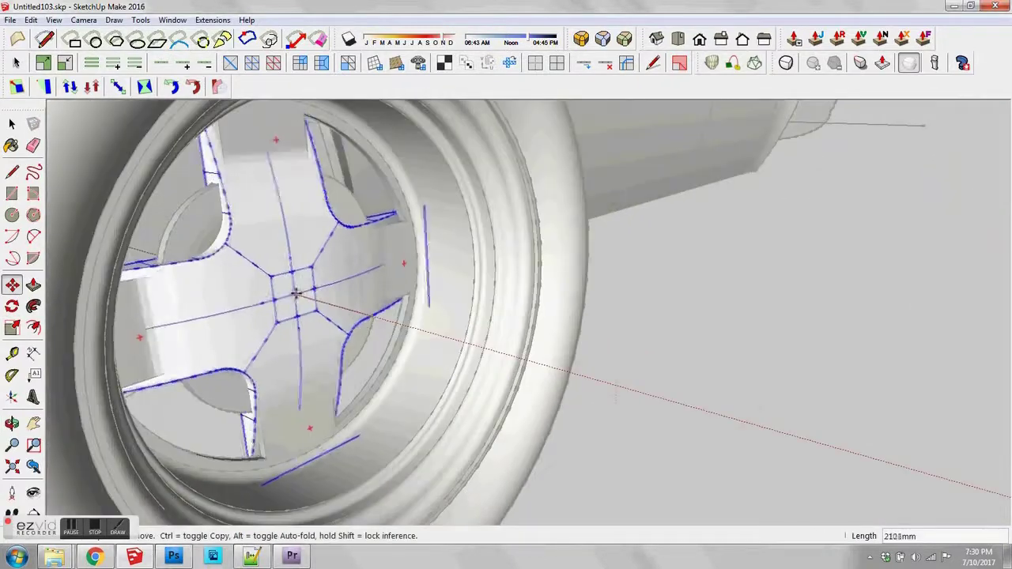
click(296, 293)
Step: Scale the spoke cross down within the wheel disc and reposition it over the hub
middle_drag(370, 335, 467, 371)
key(s)
click(488, 401)
key(space)
scroll(395, 330, up, 2)
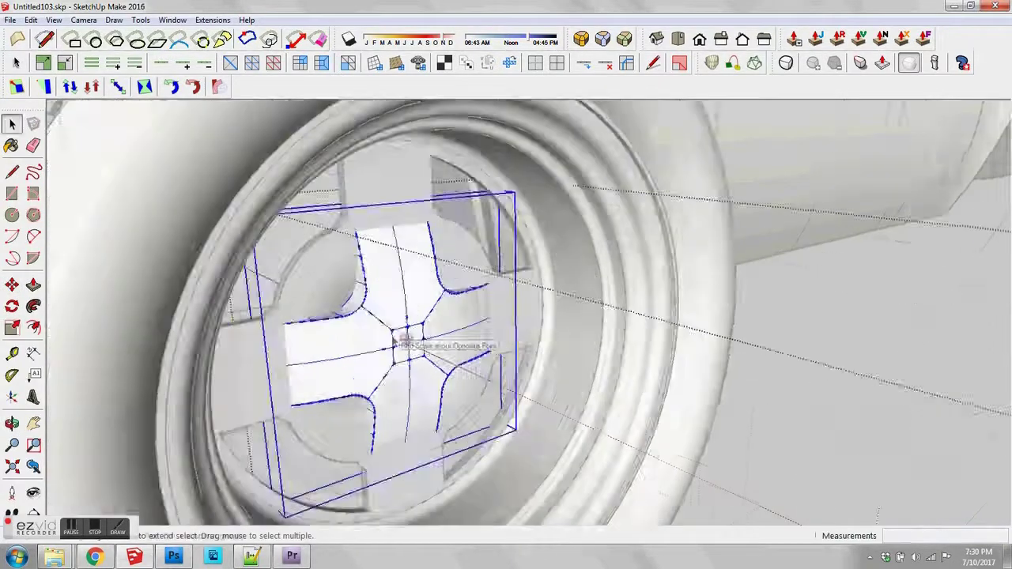
key(m)
click(410, 360)
middle_drag(393, 336, 433, 324)
click(415, 367)
key(space)
Step: Draw a small circle at the centre of the spoke cross and extrude it into a short cylinder
scroll(417, 368, down, 3)
scroll(422, 379, up, 3)
scroll(434, 415, down, 2)
scroll(430, 353, up, 3)
key(c)
click(440, 307)
click(441, 297)
scroll(441, 304, up, 1)
key(p)
click(441, 310)
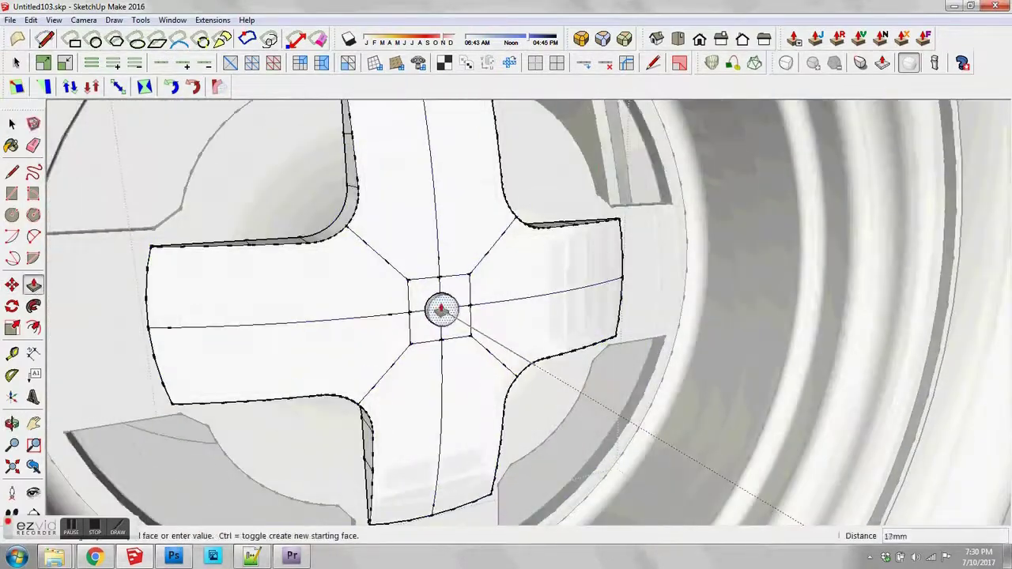
Step: Move the short cylinder up to the rim's inner edge above the upper spoke and resize it there
key(space)
middle_drag(444, 312, 468, 431)
middle_drag(455, 204, 448, 349)
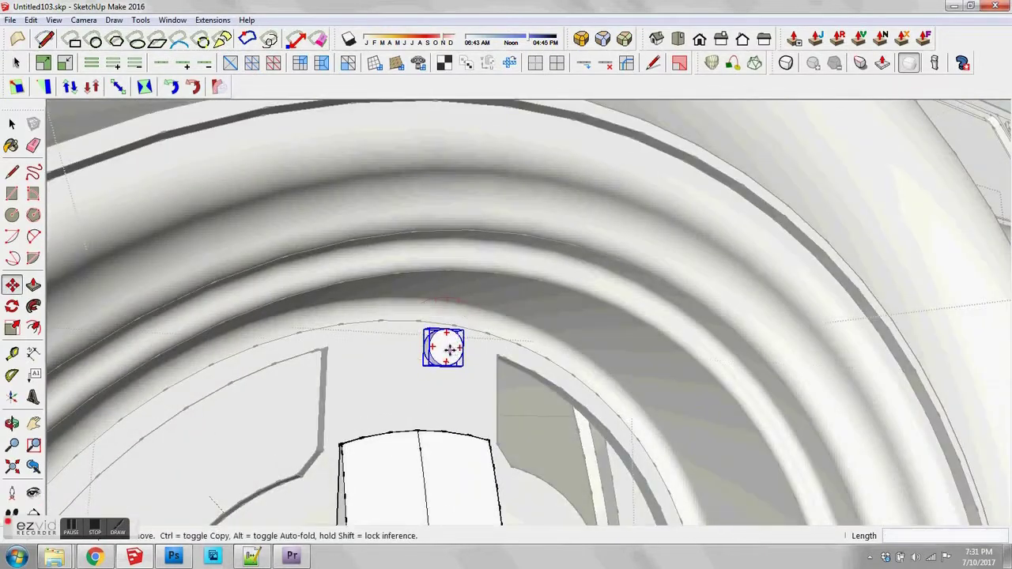
middle_drag(448, 315, 445, 311)
key(s)
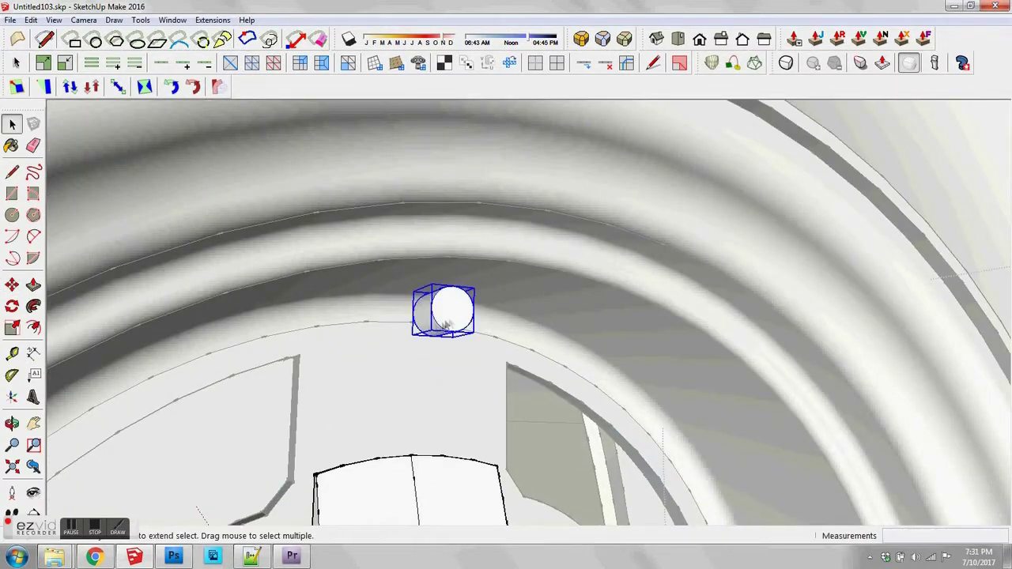
scroll(434, 323, down, 5)
scroll(432, 325, up, 6)
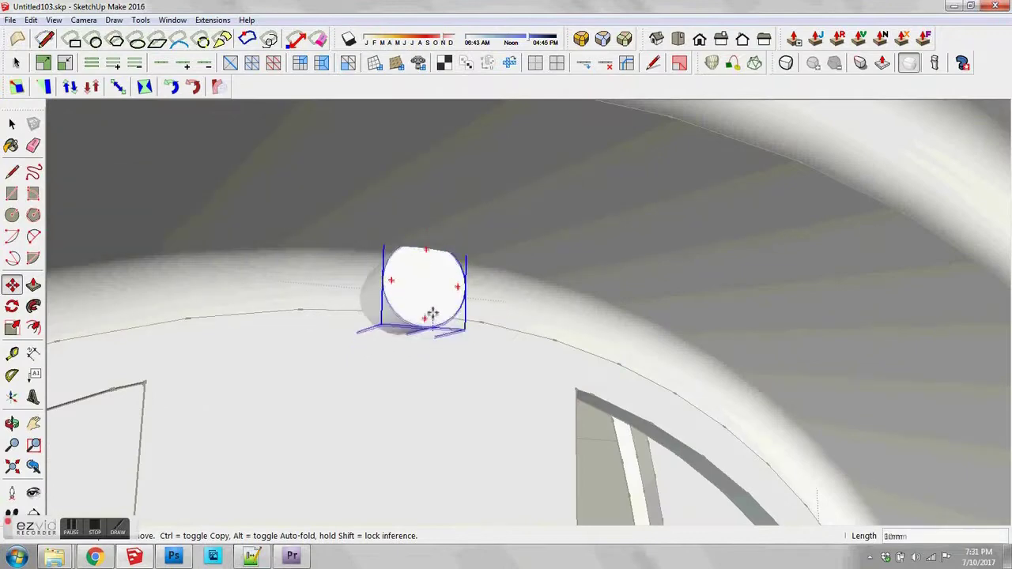
Step: Rotate-copy the cylinder around the wheel centre as a polar array with a *9 multiplier
key(space)
scroll(433, 284, down, 6)
key(q)
click(432, 426)
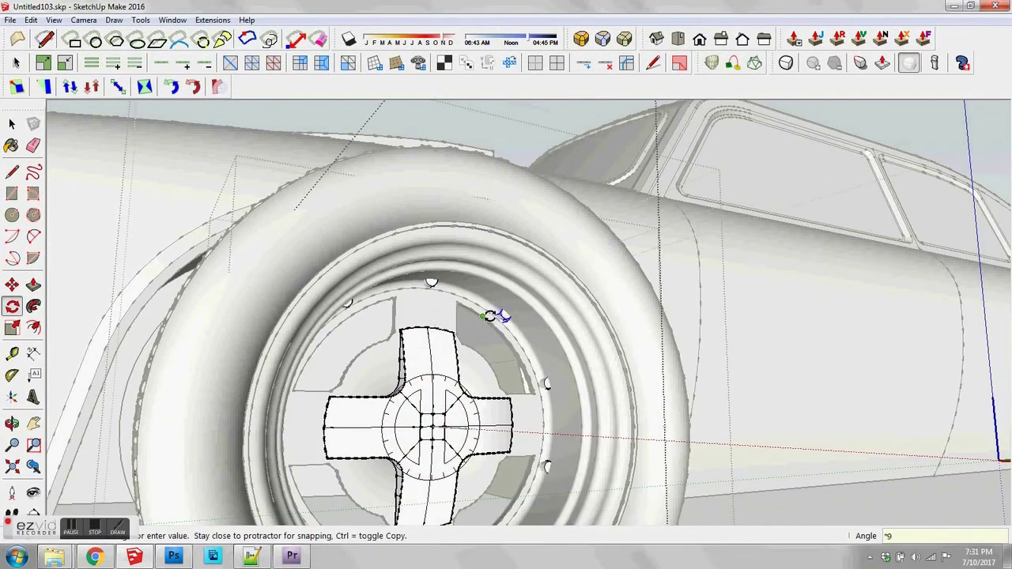
key(space)
Step: Open the upper bolt cylinder for editing and move its geometry clear of the rim's inner lip
middle_drag(489, 317, 316, 403)
scroll(442, 293, up, 8)
double_click(448, 300)
triple_click(449, 300)
scroll(449, 302, up, 1)
key(m)
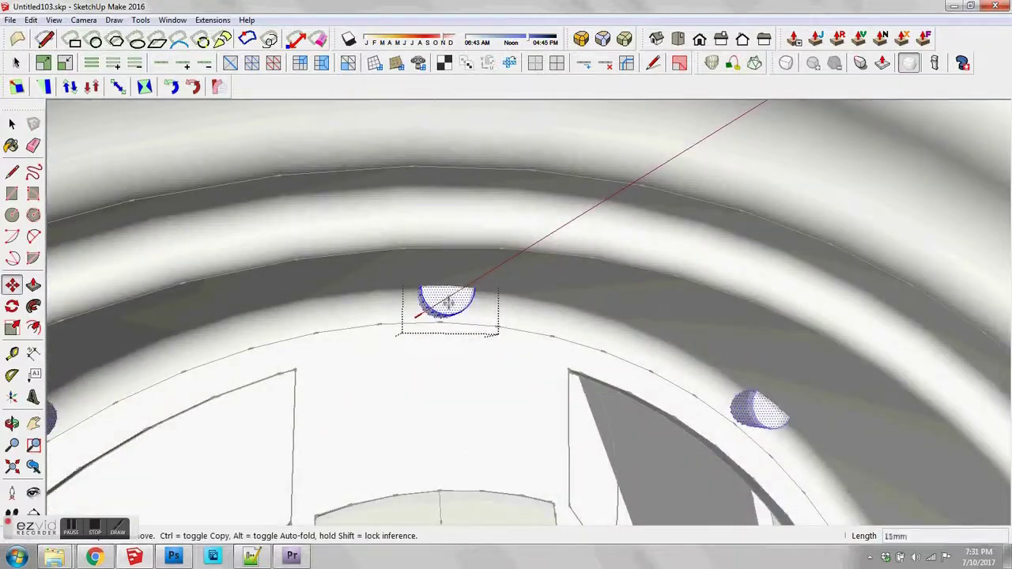
key(space)
Step: Scale the back face of the bolt cylinder by about 1.4 to flare its base
middle_drag(448, 325, 445, 305)
click(430, 324)
scroll(339, 293, up, 1)
key(s)
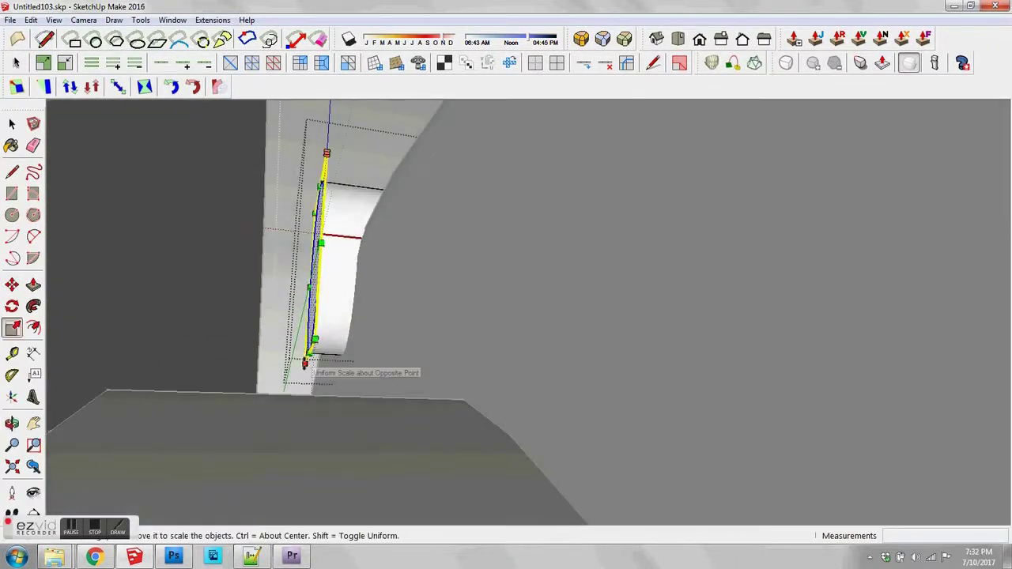
drag(307, 361, 289, 342)
middle_drag(289, 343, 508, 375)
scroll(519, 367, down, 1)
drag(519, 379, 489, 405)
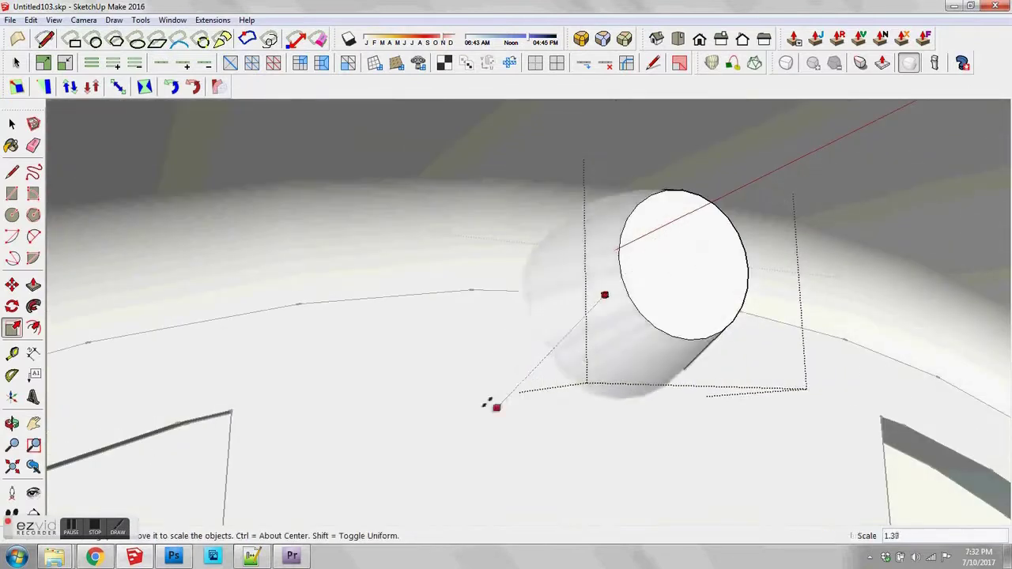
key(space)
Step: Lengthen the bolt outward with a narrower shaft and round its outer end edge
scroll(576, 351, down, 4)
middle_drag(575, 349, 513, 344)
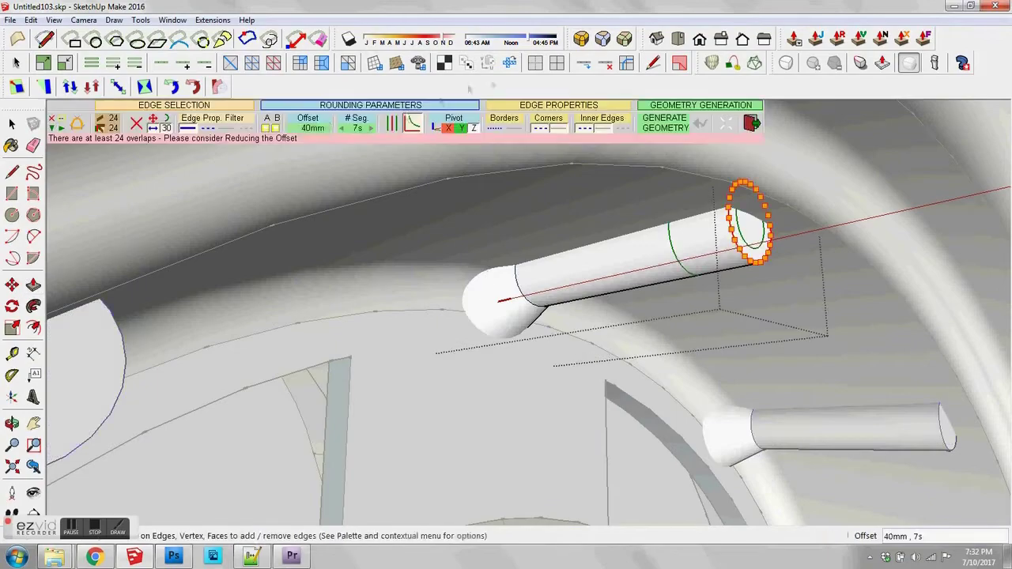
key(Return)
middle_drag(680, 237, 796, 355)
scroll(691, 242, down, 8)
scroll(751, 377, down, 3)
click(759, 378)
click(759, 377)
scroll(759, 378, down, 2)
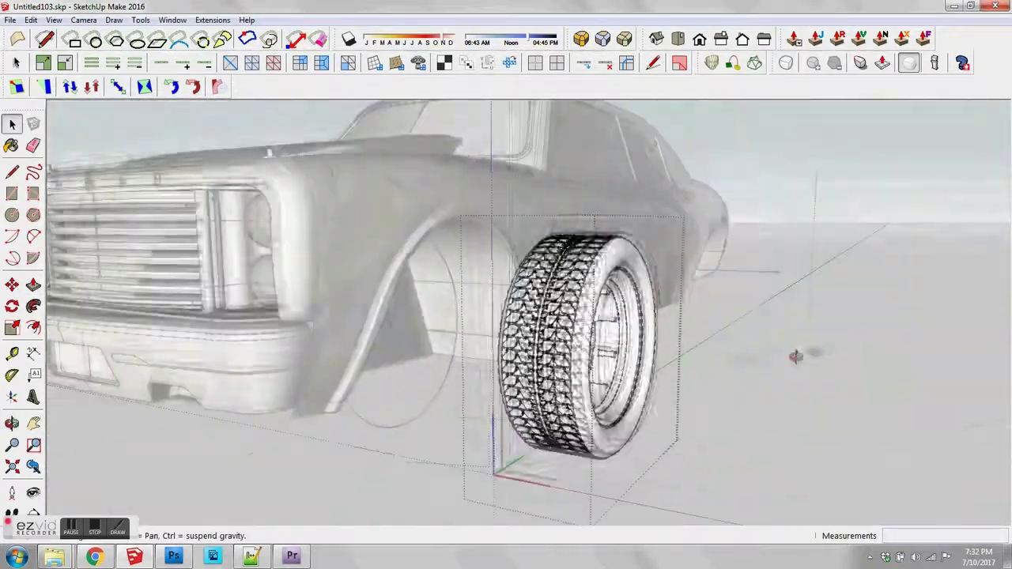
scroll(849, 354, down, 2)
Step: Copy the complete wheel from its hub centre to the rear wheel arch
click(856, 355)
middle_drag(856, 355, 518, 411)
click(507, 431)
scroll(506, 371, up, 5)
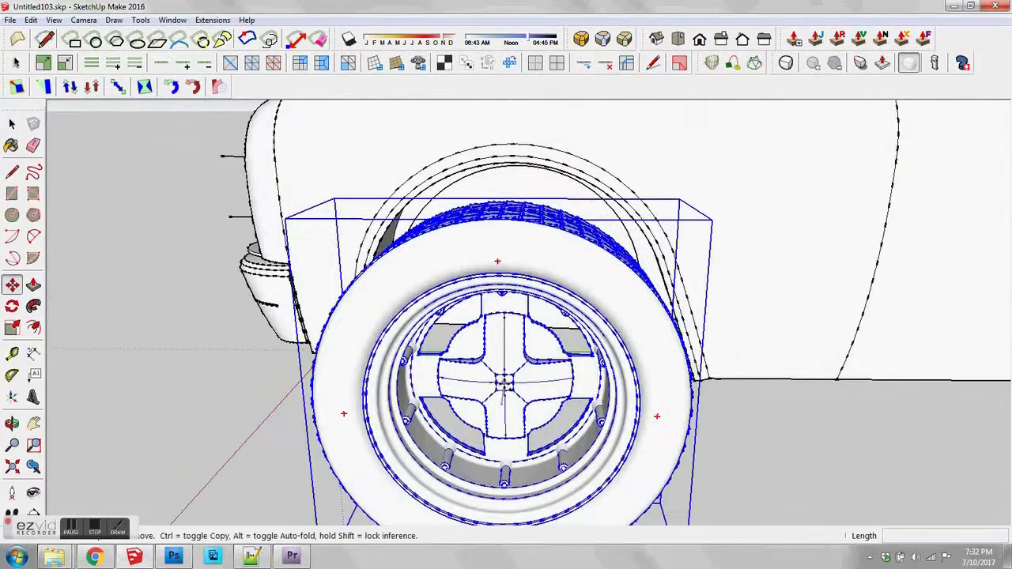
click(505, 384)
middle_drag(680, 379, 442, 375)
click(619, 356)
Step: Adjust the rear wheel's position so that it sits inside the rear arch
scroll(619, 357, down, 3)
key(space)
click(608, 357)
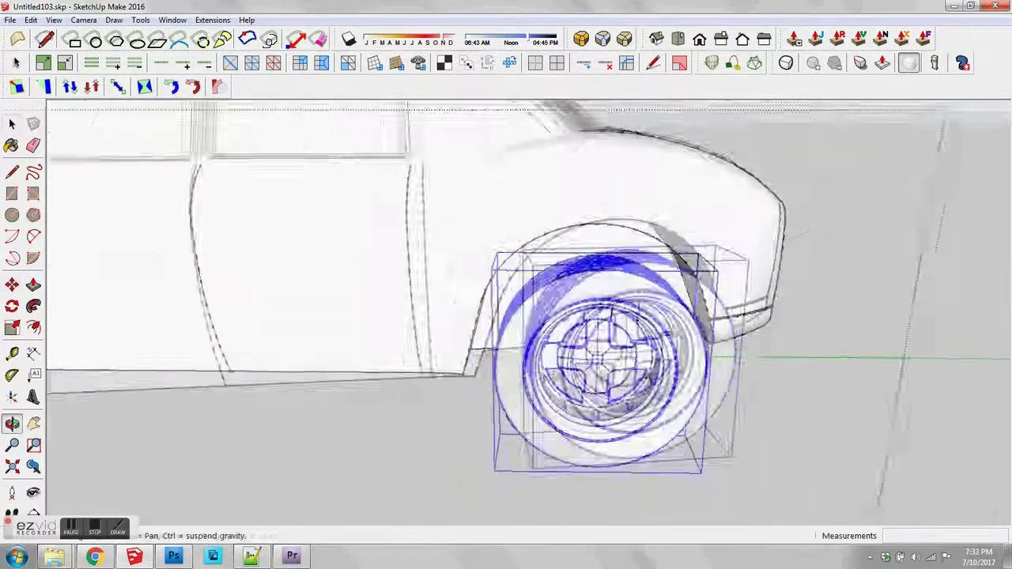
middle_drag(599, 357, 730, 318)
key(space)
middle_drag(616, 386, 364, 334)
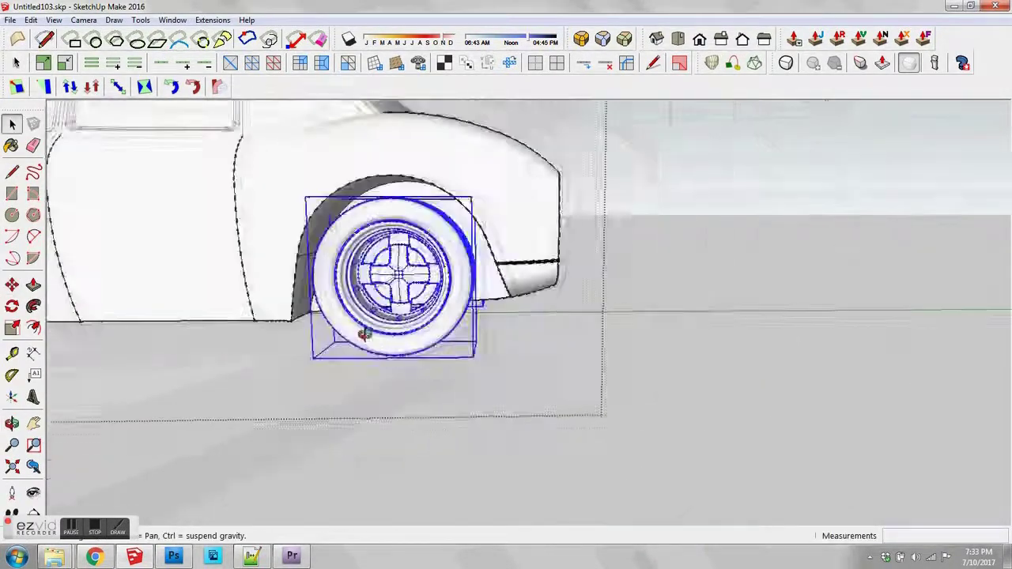
Step: Select the original front wheel and fit it into the front wheel arch
scroll(364, 335, down, 3)
middle_drag(678, 409, 794, 436)
click(746, 449)
key(s)
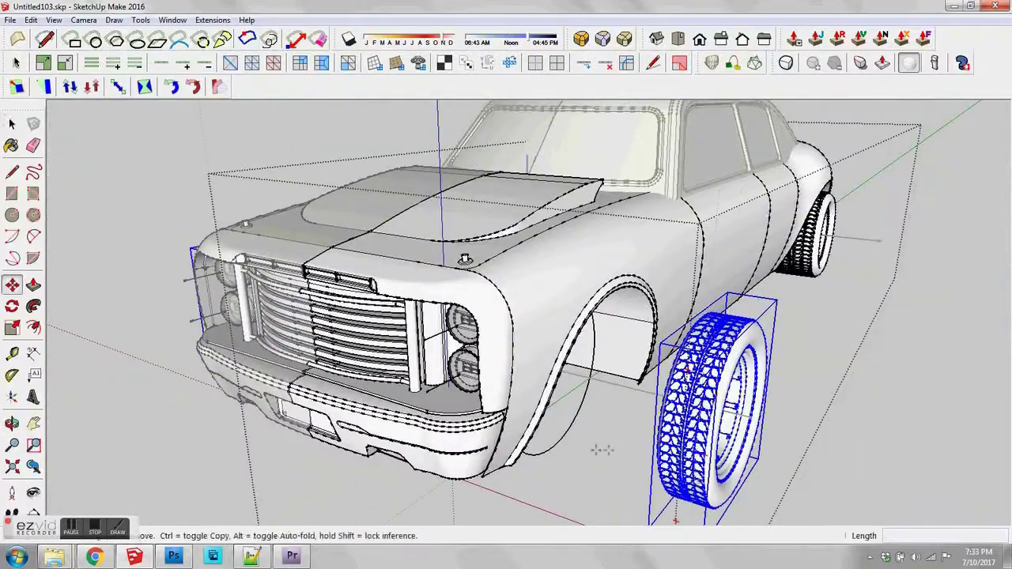
middle_drag(465, 259, 539, 366)
scroll(377, 365, up, 4)
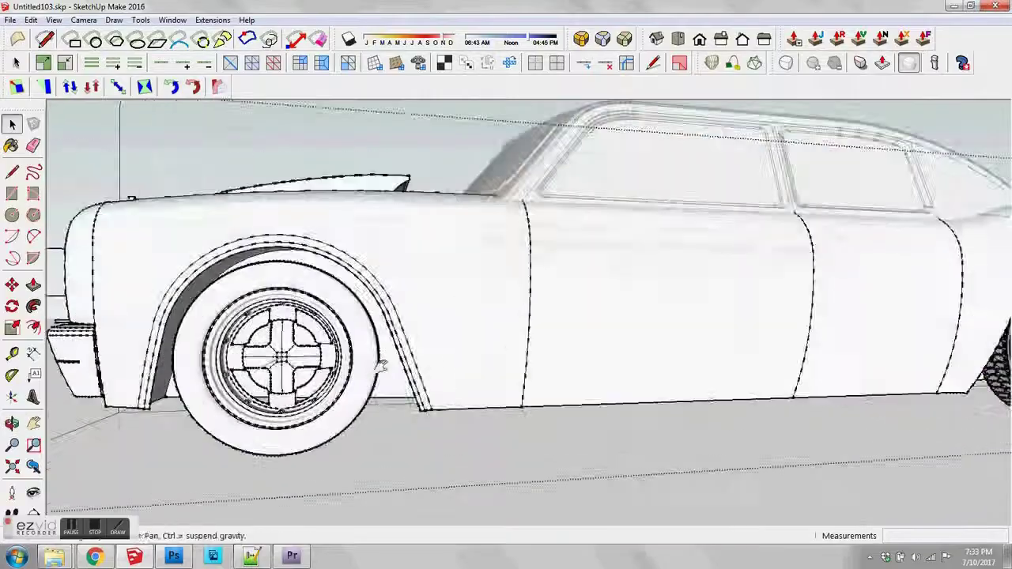
middle_drag(379, 364, 438, 362)
double_click(439, 361)
click(439, 361)
key(space)
scroll(655, 469, down, 5)
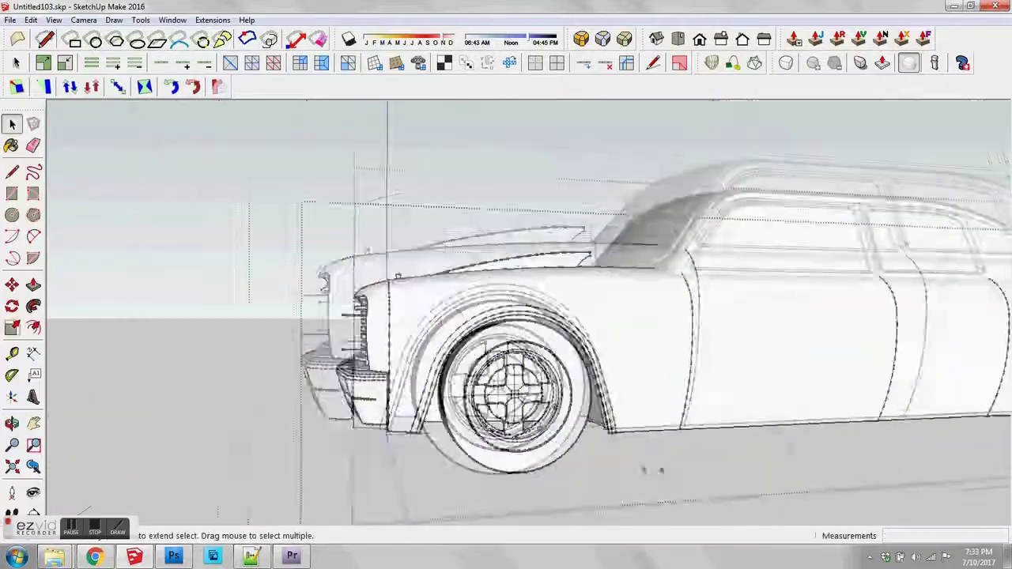
Step: Draw a small four-sided face at the lower front corner of the rear wheel arch
middle_drag(655, 469, 506, 368)
scroll(693, 330, up, 5)
key(space)
scroll(506, 370, up, 5)
click(502, 365)
key(l)
click(510, 381)
scroll(510, 381, up, 5)
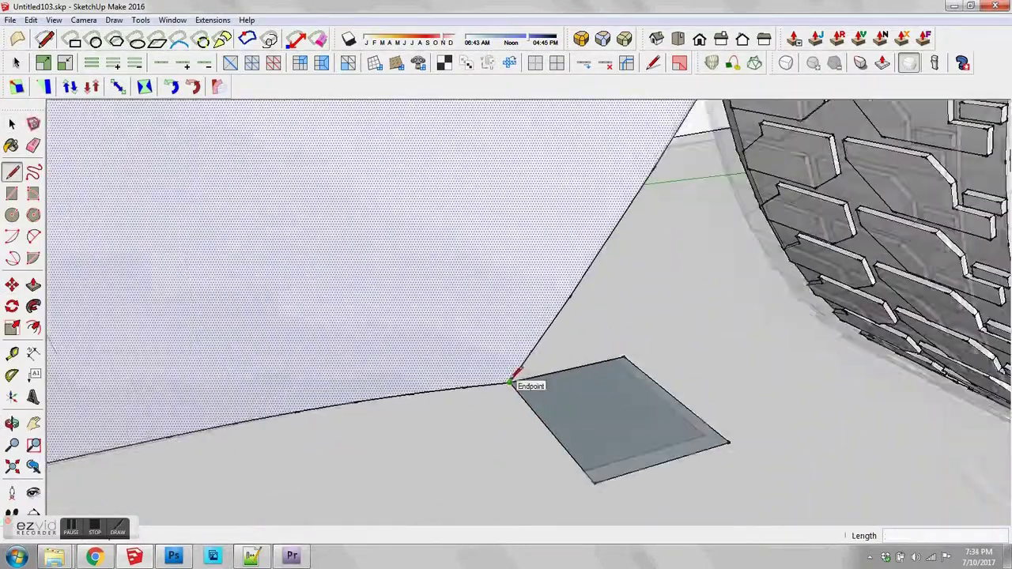
Step: Add inner lines to the small face and erase the excess to form the arch trim profile
click(617, 416)
click(695, 414)
key(e)
drag(715, 435, 564, 451)
key(space)
Step: Sweep the trim profile along the edge of the rear wheel arch with Follow Me
scroll(572, 385, down, 3)
middle_drag(573, 385, 526, 431)
click(34, 306)
click(506, 467)
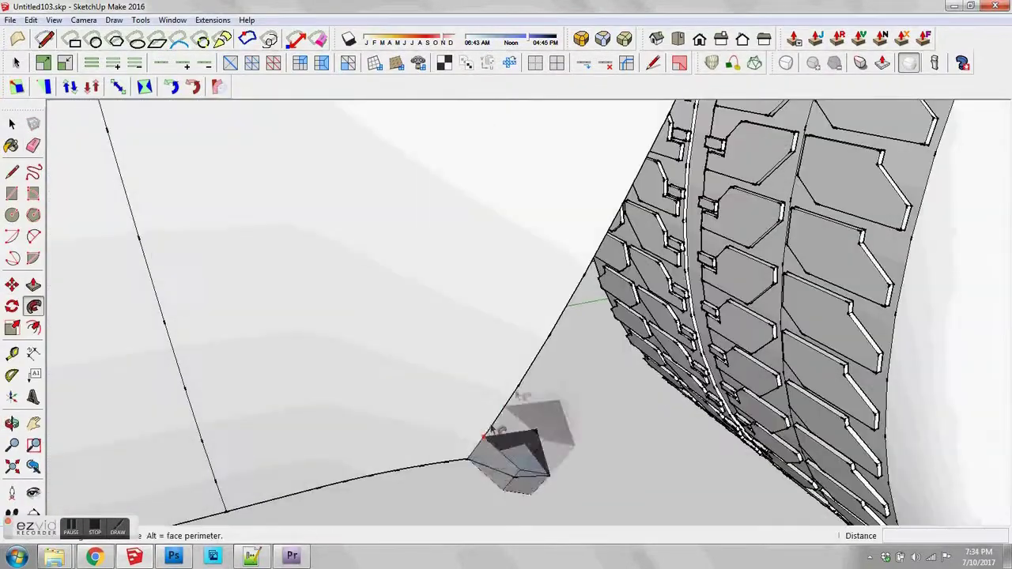
scroll(513, 411, down, 5)
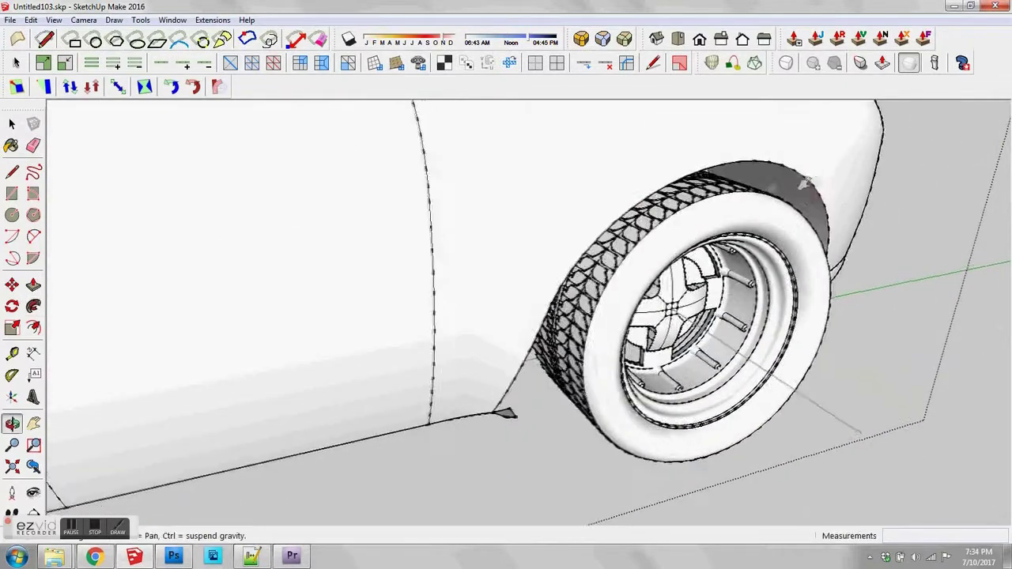
middle_drag(804, 183, 360, 204)
scroll(268, 164, up, 2)
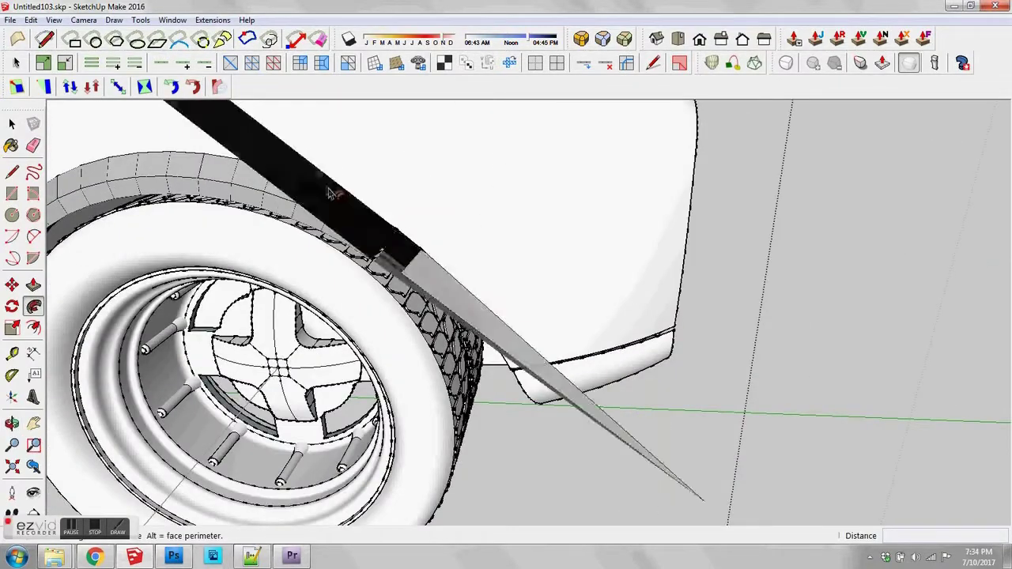
click(509, 364)
Step: Sketch construction lines beside the rear end of the wheel arch trim
key(space)
scroll(503, 362, up, 4)
middle_drag(503, 362, 466, 268)
scroll(506, 347, up, 3)
key(l)
click(482, 319)
middle_drag(530, 336, 660, 290)
key(space)
click(308, 149)
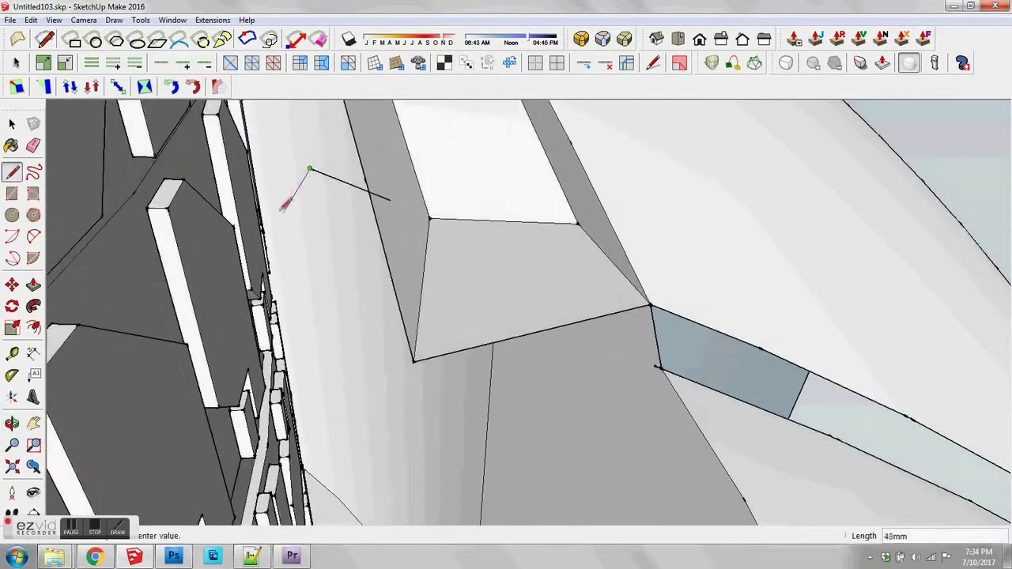
middle_drag(282, 210, 790, 158)
Step: Draw a line across the arch trim from its rear lower corner, following the body seam
scroll(472, 181, down, 3)
key(space)
key(l)
click(510, 282)
middle_drag(510, 281, 142, 150)
click(259, 298)
middle_drag(259, 298, 693, 257)
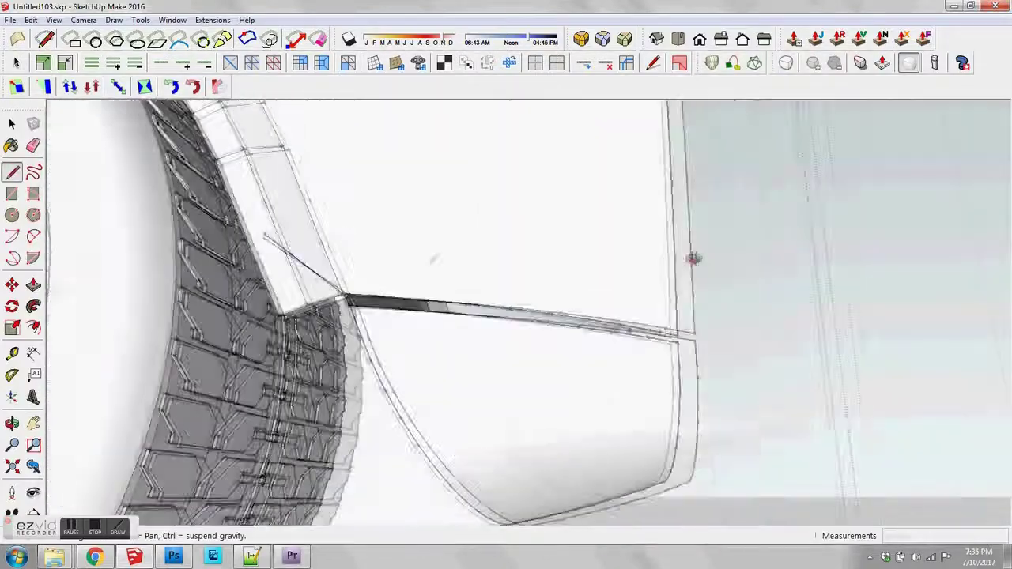
Step: Move the seam line from the trim's corner to build a cutting face across the trim's rear end
key(space)
click(305, 264)
key(m)
scroll(348, 294, up, 2)
click(347, 297)
middle_drag(316, 289, 442, 274)
click(376, 167)
Step: Scale the cutting face so that it passes fully through the rear end of the arch trim
middle_drag(545, 182, 379, 119)
key(space)
right_click(435, 266)
click(483, 404)
key(s)
scroll(496, 304, down, 2)
click(605, 324)
mouse_move(640, 275)
middle_down()
mouse_move(531, 329)
mouse_move(632, 284)
middle_up()
Step: Select the arch trim with the cutting face and intersect the faces with the selection
triple_click(485, 346)
right_click(447, 301)
click(505, 379)
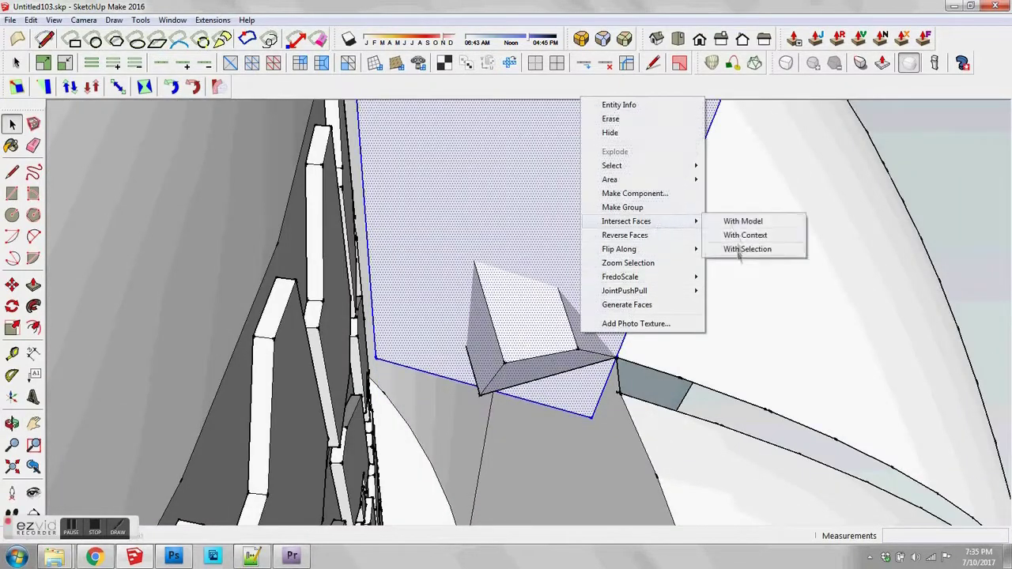
click(739, 252)
Step: Erase the cutting face and the excess trim beyond the cut at the arch's rear end
key(e)
drag(604, 399, 476, 393)
drag(553, 351, 576, 345)
scroll(569, 348, down, 2)
middle_drag(545, 347, 590, 409)
drag(659, 237, 621, 247)
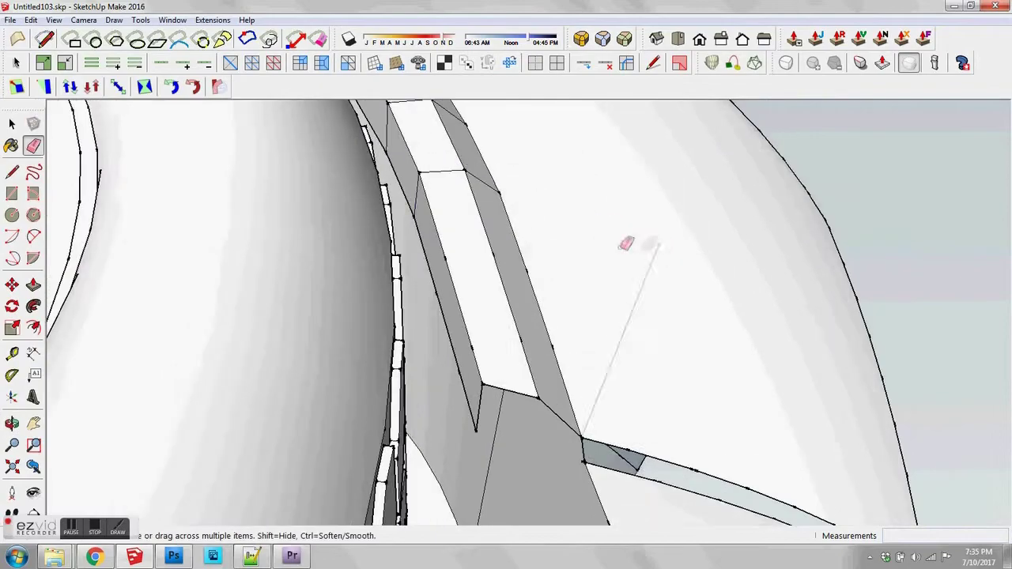
Step: Select the rear wheel arch trim and soften its edges
key(space)
scroll(569, 284, down, 4)
mouse_move(617, 253)
middle_down()
mouse_move(476, 309)
mouse_move(679, 332)
middle_up()
click(514, 314)
click(936, 39)
Step: Draw a cutting face from the body's lower corner across the front lower end of the arch trim
key(e)
scroll(417, 463, up, 6)
mouse_move(442, 380)
middle_down()
mouse_move(449, 320)
mouse_move(490, 268)
middle_up()
key(l)
click(457, 346)
click(506, 395)
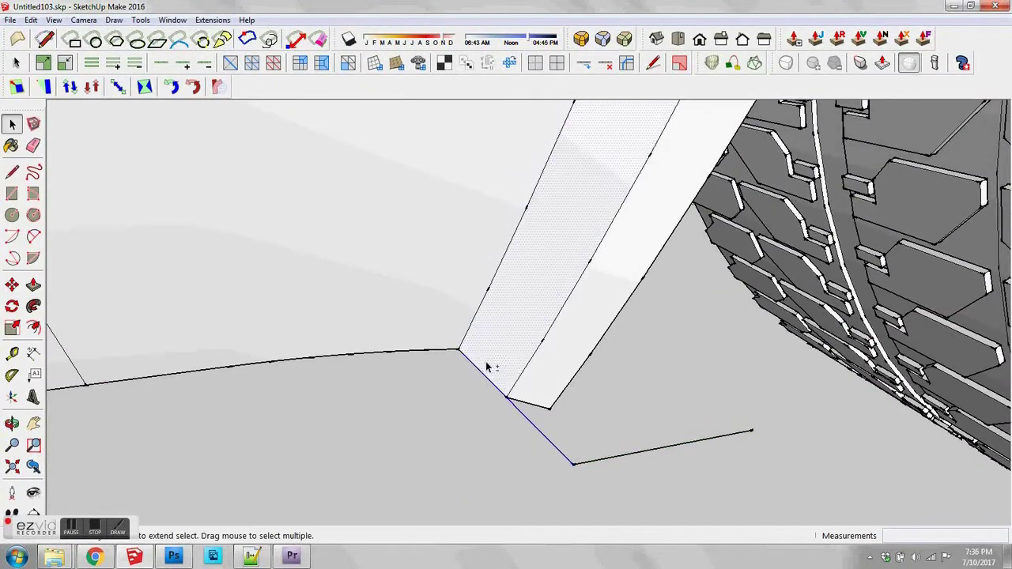
click(638, 324)
click(459, 349)
Step: Intersect the trim's front lower end with the cutting face and erase the leftover geometry
key(space)
middle_drag(448, 339, 506, 356)
right_click(581, 171)
click(734, 322)
drag(513, 450, 506, 441)
mouse_move(506, 441)
middle_down()
mouse_move(554, 422)
mouse_move(569, 324)
middle_up()
scroll(553, 422, up, 4)
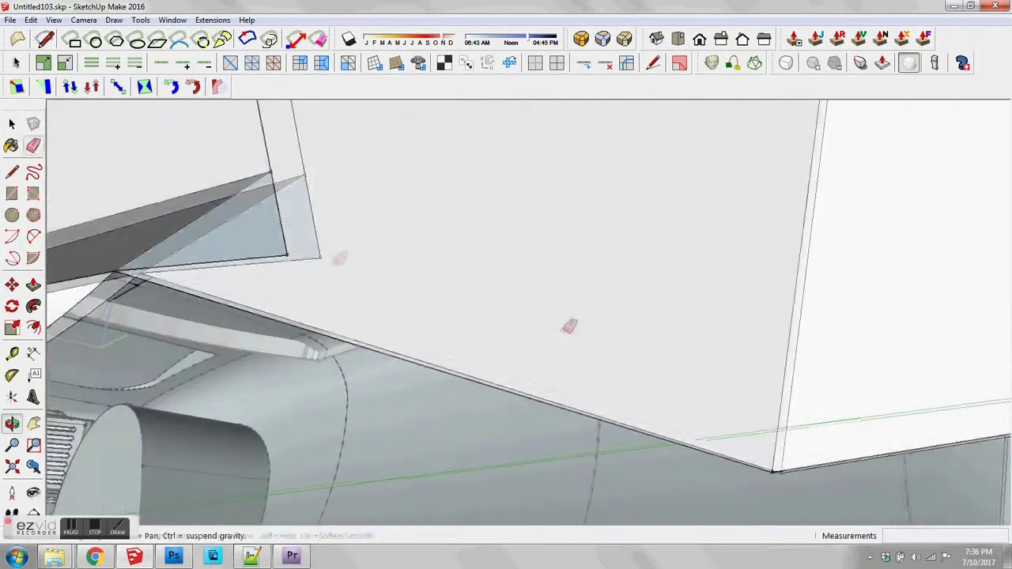
click(320, 256)
Step: Intersect the remaining trim end with the adjoining faces and erase the surplus edges
scroll(321, 255, down, 4)
mouse_move(321, 255)
middle_down()
mouse_move(490, 280)
mouse_move(524, 332)
mouse_move(499, 420)
middle_up()
key(space)
mouse_move(614, 373)
middle_down()
mouse_move(648, 375)
mouse_move(689, 402)
mouse_move(593, 325)
middle_up()
scroll(588, 405, up, 3)
key(space)
right_click(590, 430)
mouse_move(669, 289)
click(754, 287)
key(e)
scroll(593, 324, down, 10)
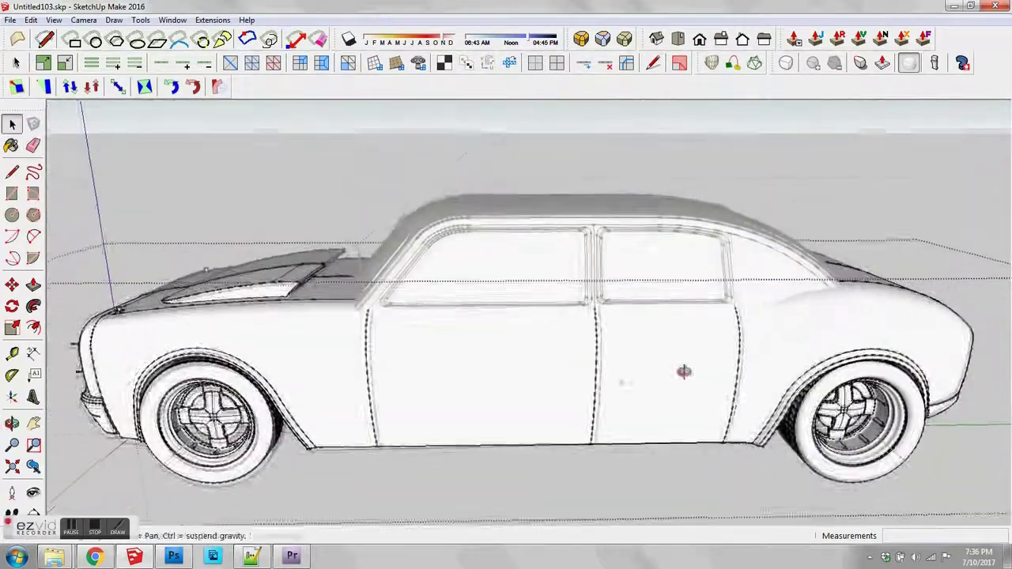
click(77, 528)
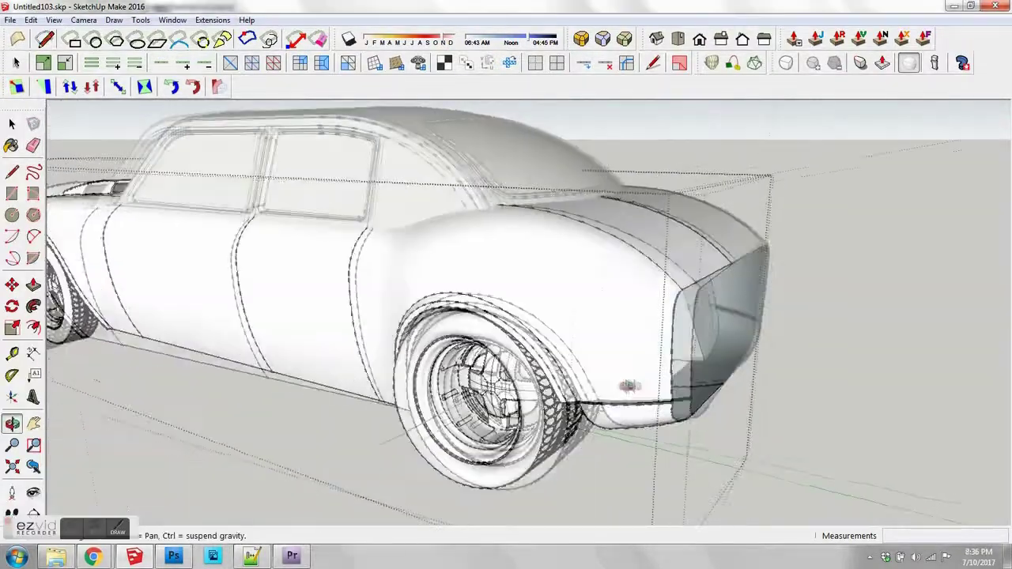
Step: Select the lower rear body section and draw an end face and a narrow strip across the car's rear from its edge
middle_drag(627, 385, 617, 395)
scroll(637, 415, up, 3)
click(637, 419)
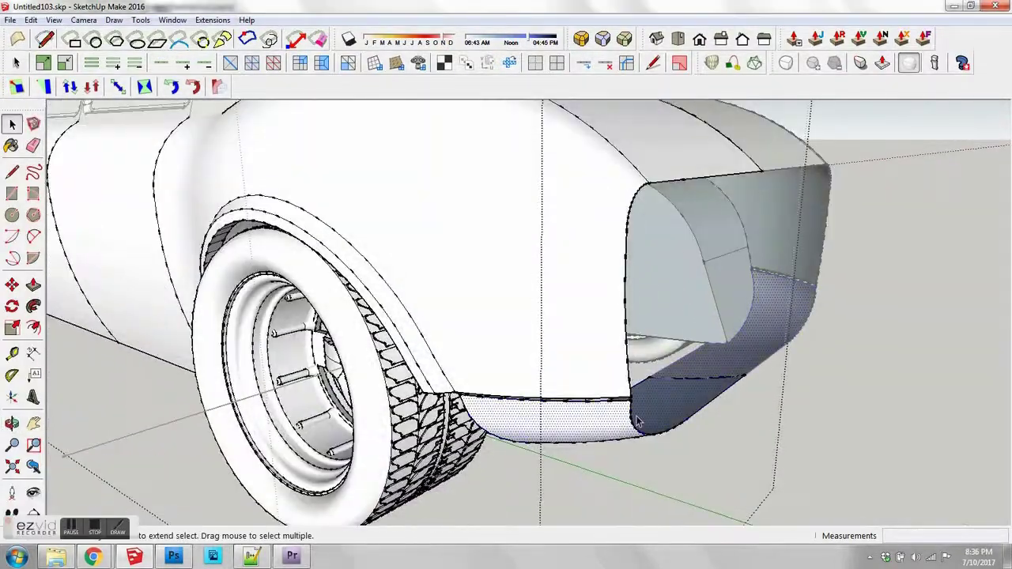
scroll(637, 414, up, 3)
middle_drag(793, 357, 737, 295)
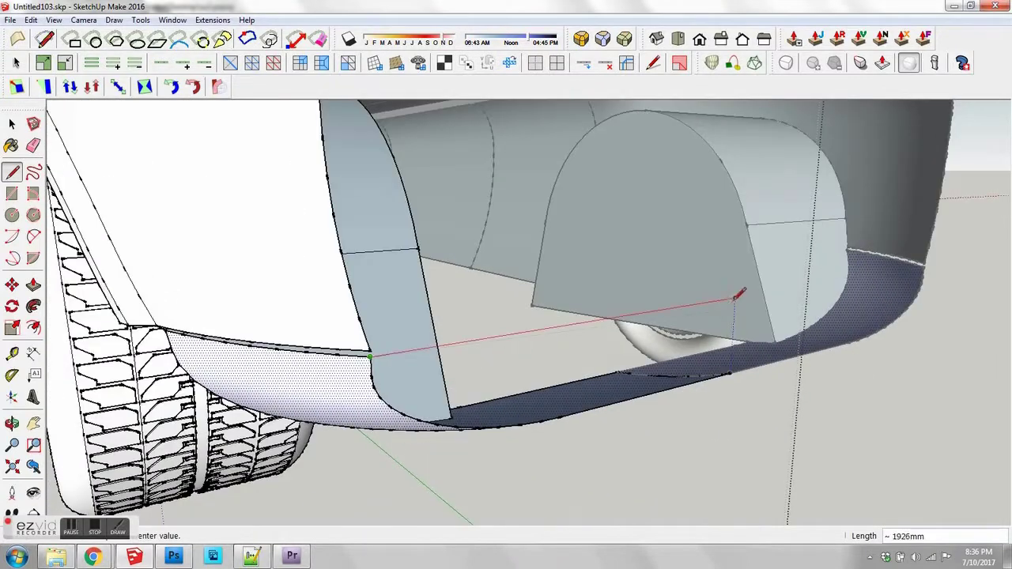
key(space)
middle_drag(530, 386, 582, 431)
middle_drag(577, 303, 641, 404)
key(space)
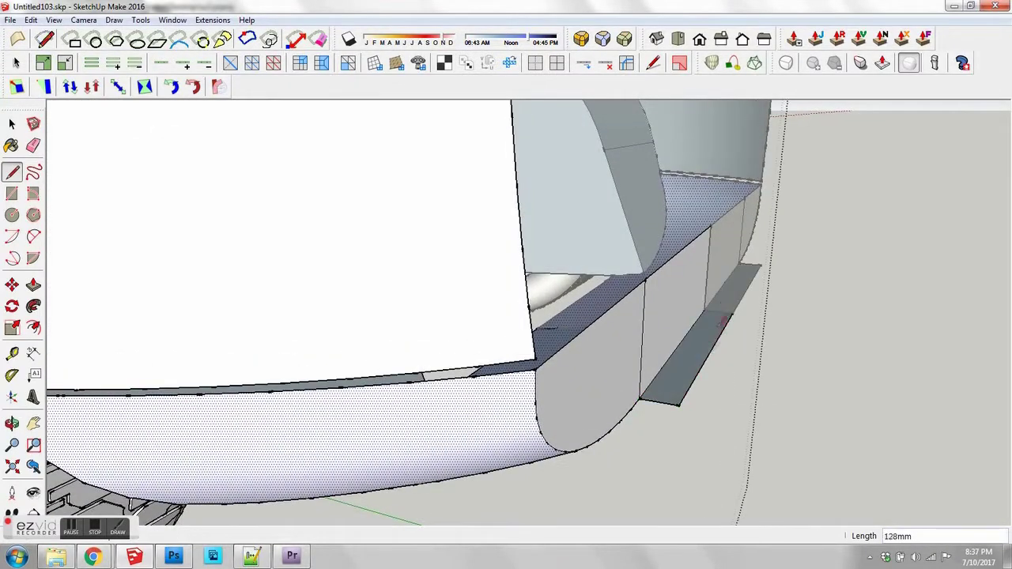
Step: Round the strip's corners with arcs and sweep the end profile along its outline with Follow Me to form the bumper
key(a)
mouse_move(717, 218)
middle_down()
mouse_move(643, 395)
mouse_move(713, 387)
middle_up()
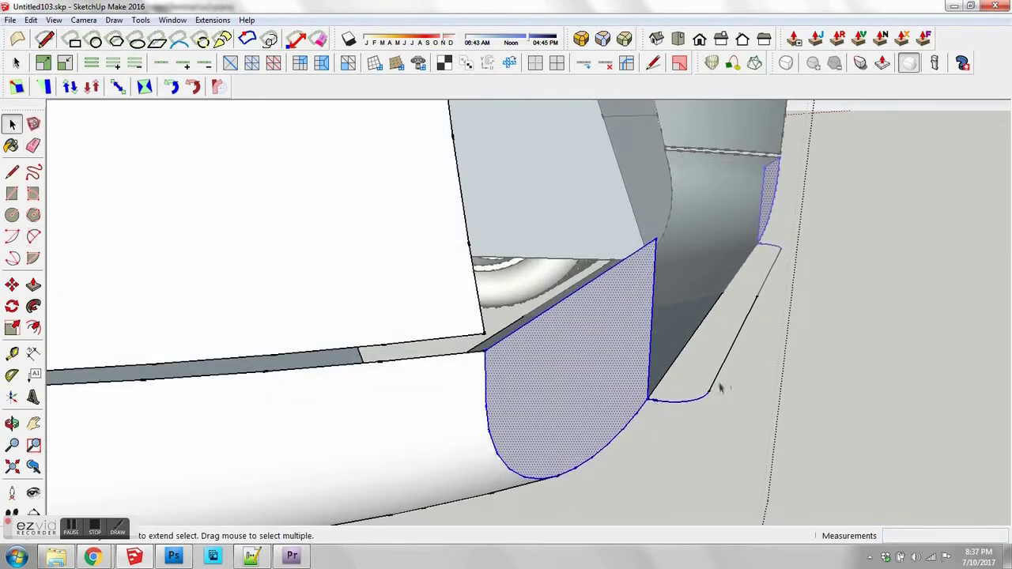
double_click(609, 341)
click(701, 392)
click(33, 306)
triple_click(659, 402)
Step: Soften the edges of the swept rear bumper
right_click(660, 402)
click(717, 314)
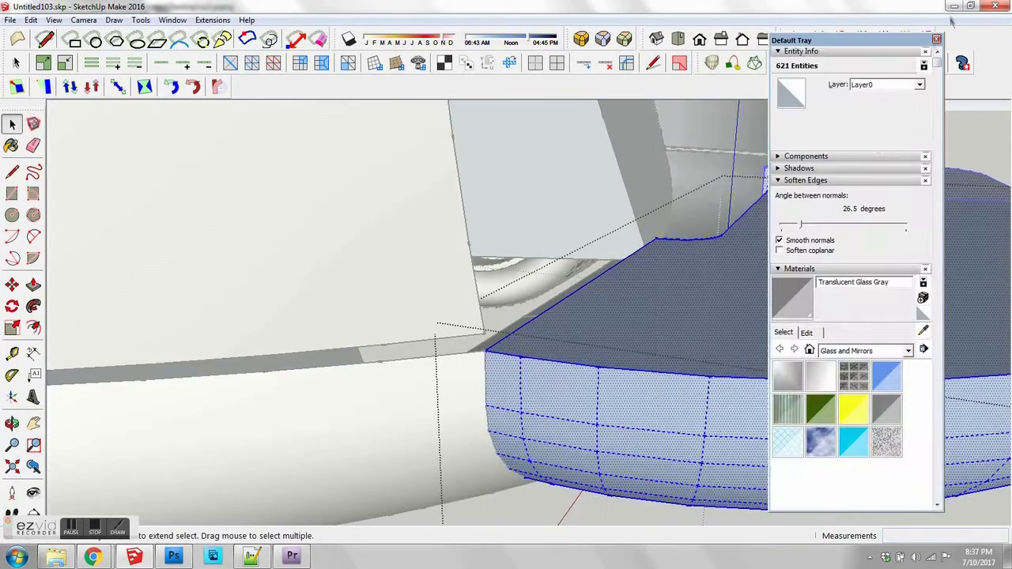
click(996, 40)
Step: Scale the rear bumper to fit below the rear opening
middle_drag(664, 372, 704, 370)
scroll(702, 369, down, 4)
key(s)
drag(653, 345, 647, 345)
middle_drag(646, 345, 555, 419)
Step: Clean up the rear bumper's end and smooth the seam edges where it meets the side section
key(e)
scroll(565, 321, up, 4)
mouse_move(565, 320)
middle_down()
mouse_move(627, 273)
mouse_move(602, 312)
mouse_move(530, 309)
middle_up()
key(space)
right_click(585, 312)
click(625, 442)
key(e)
ctrl+drag(567, 306, 490, 301)
middle_drag(447, 297, 644, 317)
scroll(644, 318, down, 8)
key(space)
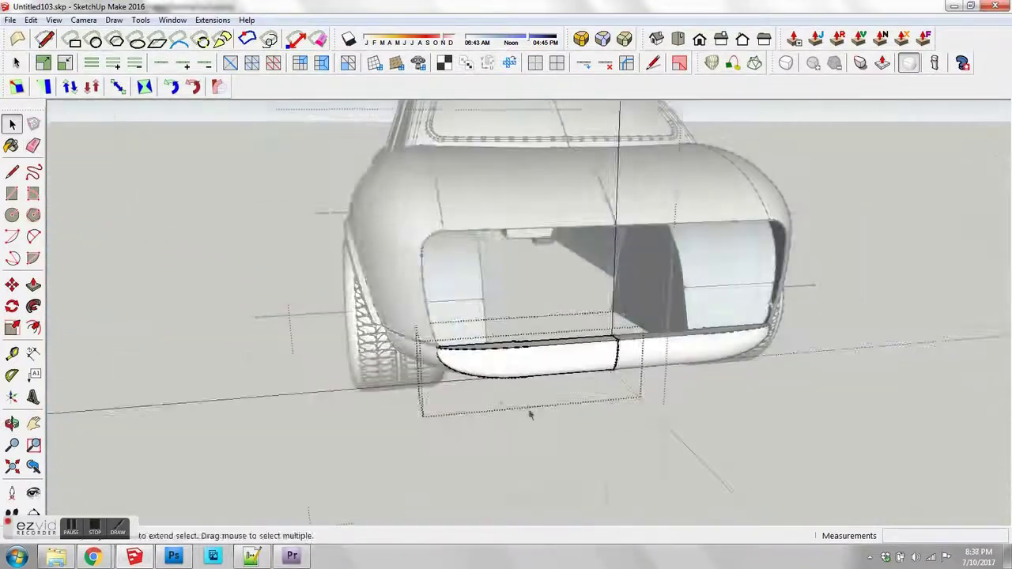
Step: Close the rear opening by drawing a line from its lower corner to the car's centre and up to the top edge
middle_drag(530, 413, 440, 345)
key(l)
click(441, 365)
key(space)
click(411, 336)
key(l)
middle_drag(534, 353, 426, 387)
key(space)
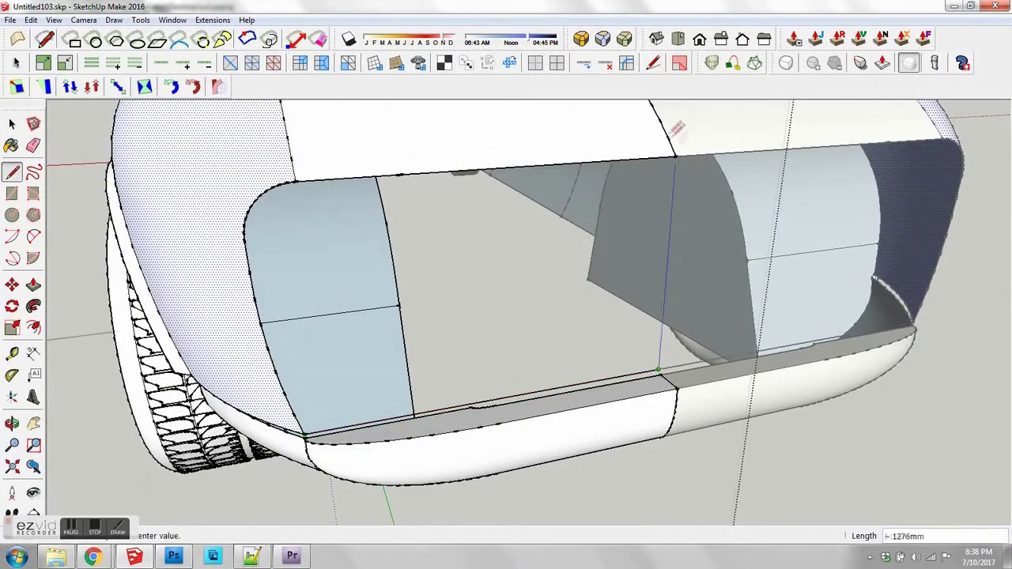
click(674, 156)
Step: Draw a small trim profile with chamfered corners at the top centre of the rear panel
key(l)
scroll(684, 172, up, 3)
click(653, 135)
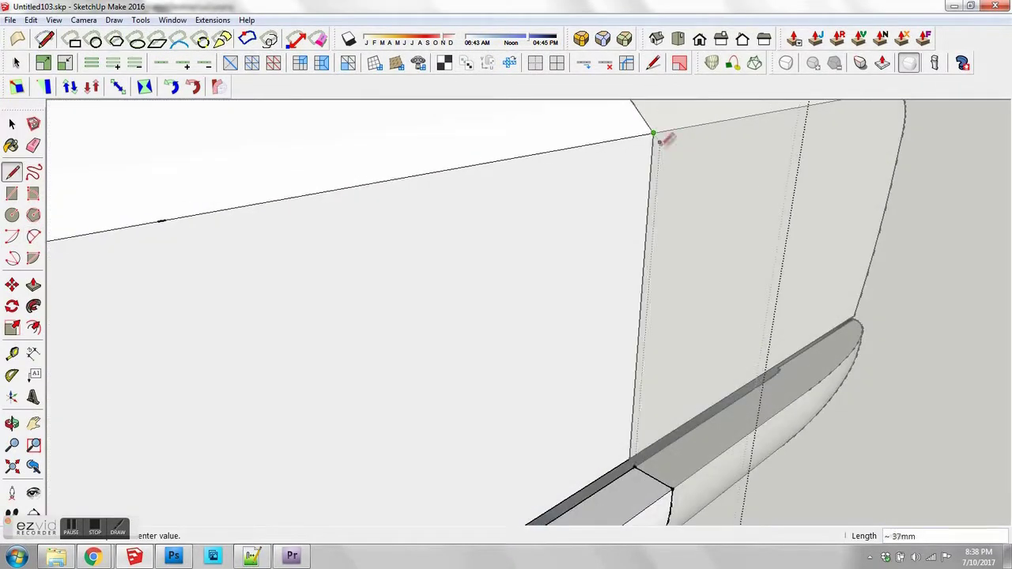
click(666, 190)
click(650, 187)
scroll(666, 161, up, 4)
click(665, 136)
click(674, 173)
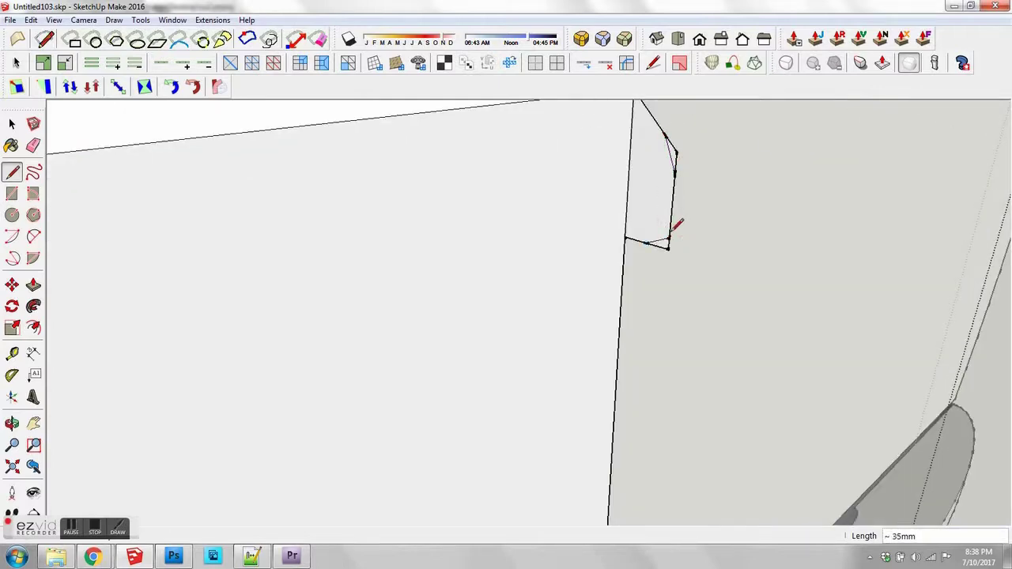
click(677, 151)
Step: Select the rear panel's outline and sweep the small profile around it with Follow Me
key(space)
scroll(676, 154, down, 6)
double_click(494, 253)
mouse_move(544, 298)
middle_down()
mouse_move(494, 265)
mouse_move(474, 302)
middle_up()
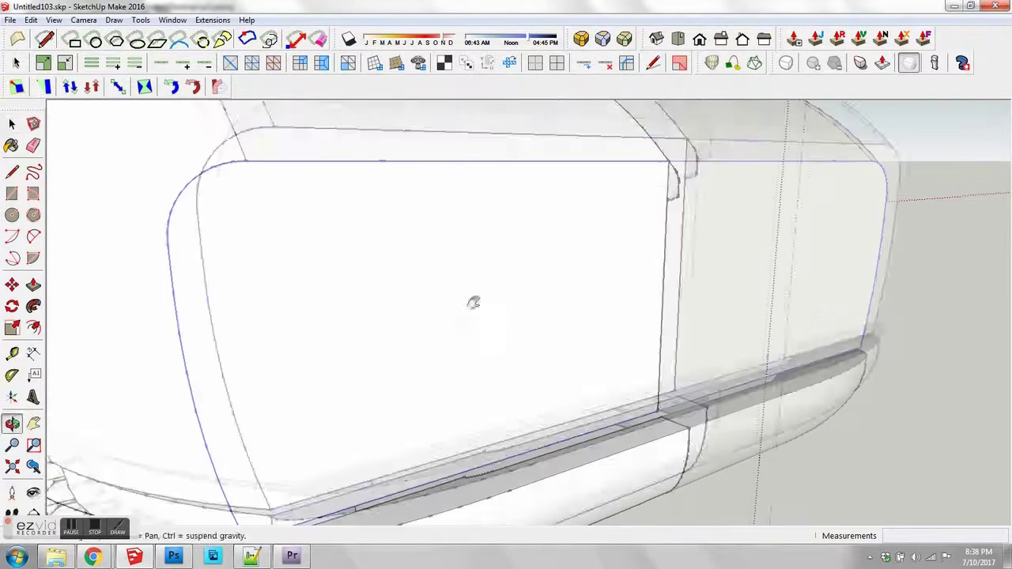
click(34, 305)
click(706, 148)
Step: Smooth away the cross edges on the rounded upper corner of the rear panel frame
key(space)
middle_drag(347, 135, 424, 192)
scroll(425, 192, up, 3)
key(e)
drag(433, 188, 387, 291)
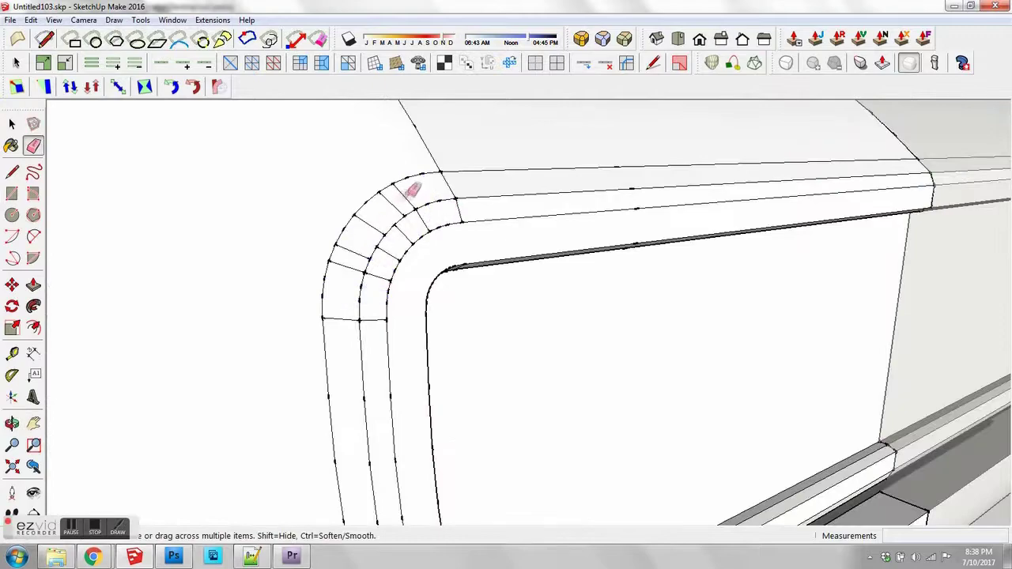
drag(394, 253, 425, 218)
Step: Offset the rear panel's outline slightly inward from the surrounding frame
key(space)
scroll(388, 253, down, 4)
mouse_move(388, 252)
middle_down()
mouse_move(637, 226)
mouse_move(555, 324)
middle_up()
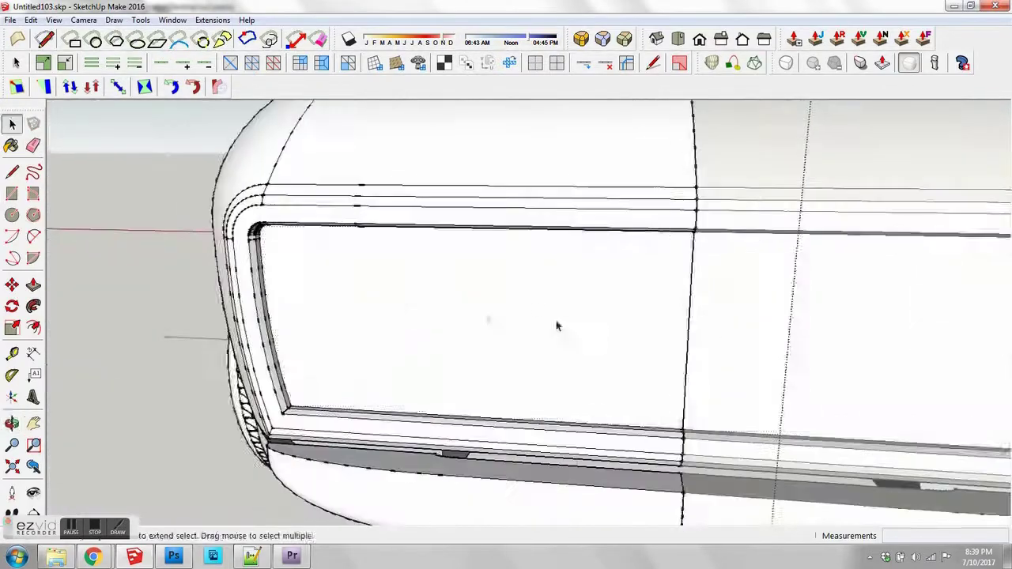
click(556, 322)
key(f)
click(583, 233)
key(space)
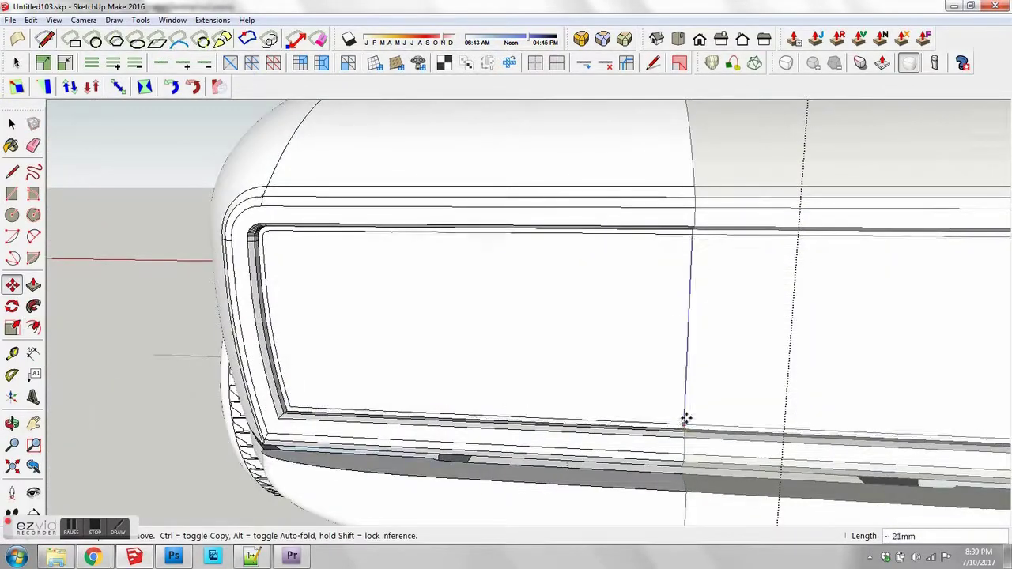
Step: Push the offset rear panel face inward to form a deep recess inside the frame
key(space)
middle_drag(686, 418, 522, 378)
click(521, 377)
key(p)
key(e)
click(649, 336)
Step: Smooth away the cross edges on the rounded upper corner of the rear panel recess
middle_drag(648, 336, 380, 261)
drag(379, 260, 378, 268)
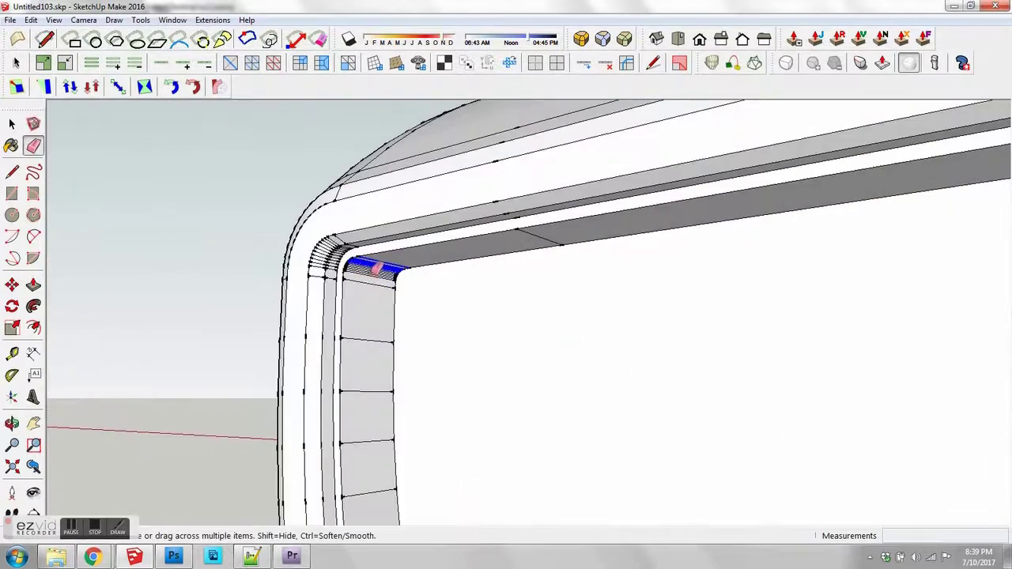
scroll(340, 253, up, 2)
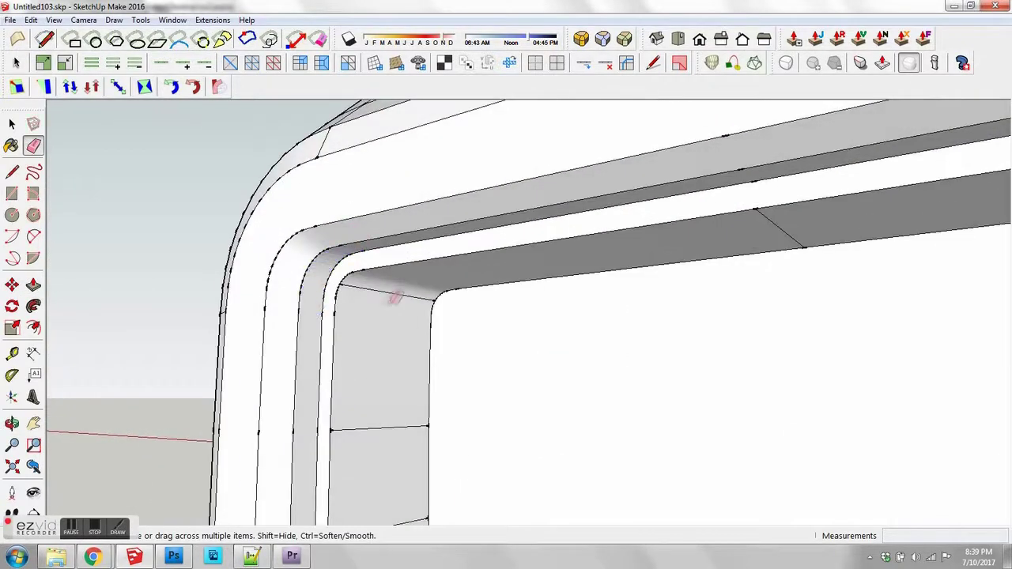
mouse_move(394, 297)
middle_down()
mouse_move(374, 403)
mouse_move(372, 356)
mouse_move(673, 340)
mouse_move(398, 271)
middle_up()
key(space)
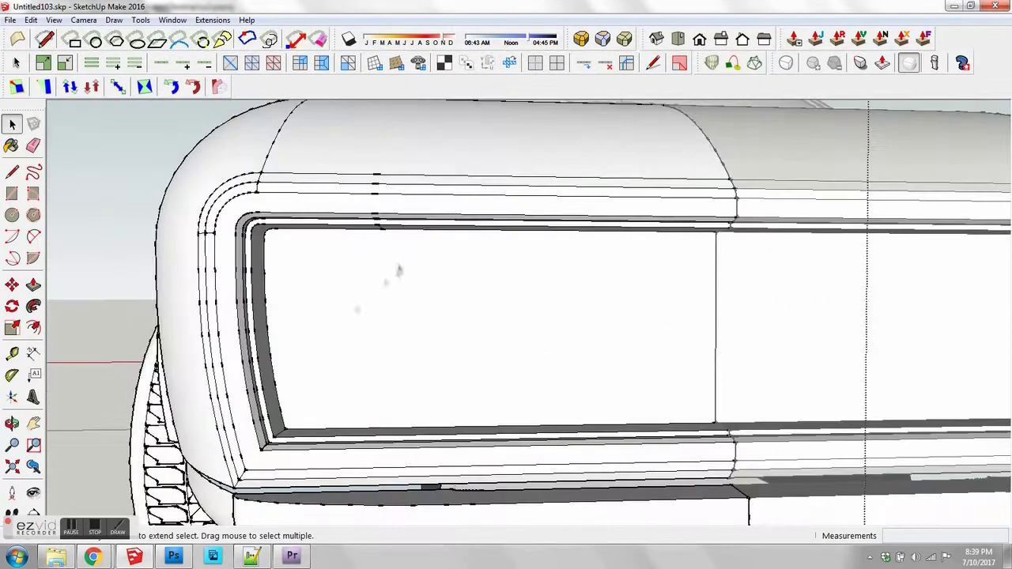
Step: Draw a taillight outline with a sloped inner end and rounded lower corner in the recessed panel's upper outer corner
scroll(547, 241, down, 8)
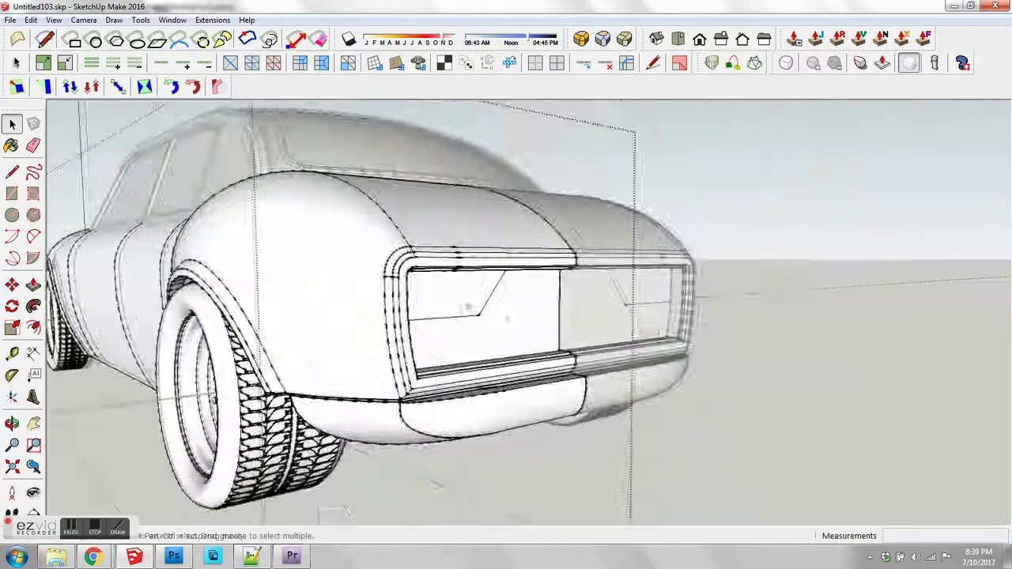
scroll(474, 308, up, 6)
key(a)
click(445, 326)
double_click(490, 300)
mouse_move(471, 214)
middle_down()
mouse_move(530, 244)
mouse_move(624, 341)
mouse_move(408, 269)
middle_up()
scroll(545, 218, up, 4)
key(l)
click(540, 221)
scroll(537, 225, down, 6)
key(space)
Step: Offset the taillight outline inward by about 16 mm
scroll(409, 268, up, 5)
click(507, 193)
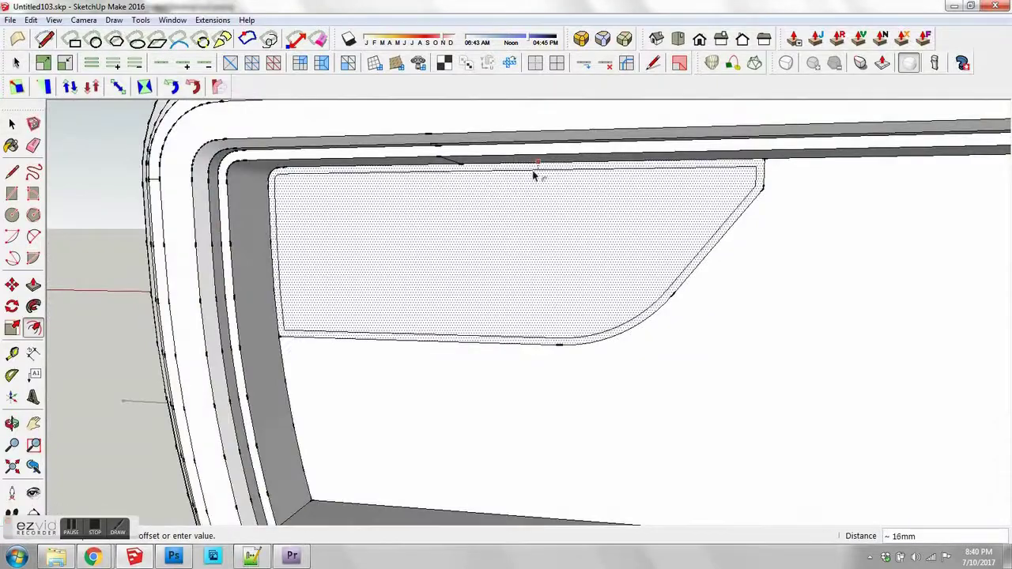
click(532, 172)
Step: Recess the taillight area into the rear panel and smooth the cross edges on its rounded corners
mouse_move(532, 190)
middle_down()
mouse_move(617, 289)
mouse_move(521, 305)
mouse_move(544, 323)
mouse_move(366, 214)
middle_up()
scroll(617, 289, up, 3)
key(space)
double_click(544, 323)
click(566, 336)
scroll(316, 206, up, 5)
key(e)
ctrl+drag(294, 201, 274, 221)
ctrl+drag(262, 397, 259, 411)
Step: Draw a sloped-sided outline along the lower part of the recessed panel and round its upper corner with an arc
scroll(268, 395, down, 7)
mouse_move(442, 379)
middle_down()
mouse_move(573, 407)
mouse_move(429, 429)
mouse_move(685, 340)
mouse_move(453, 392)
mouse_move(470, 363)
mouse_move(467, 316)
middle_up()
key(space)
scroll(429, 429, down, 4)
click(469, 364)
scroll(470, 363, up, 2)
key(l)
click(431, 388)
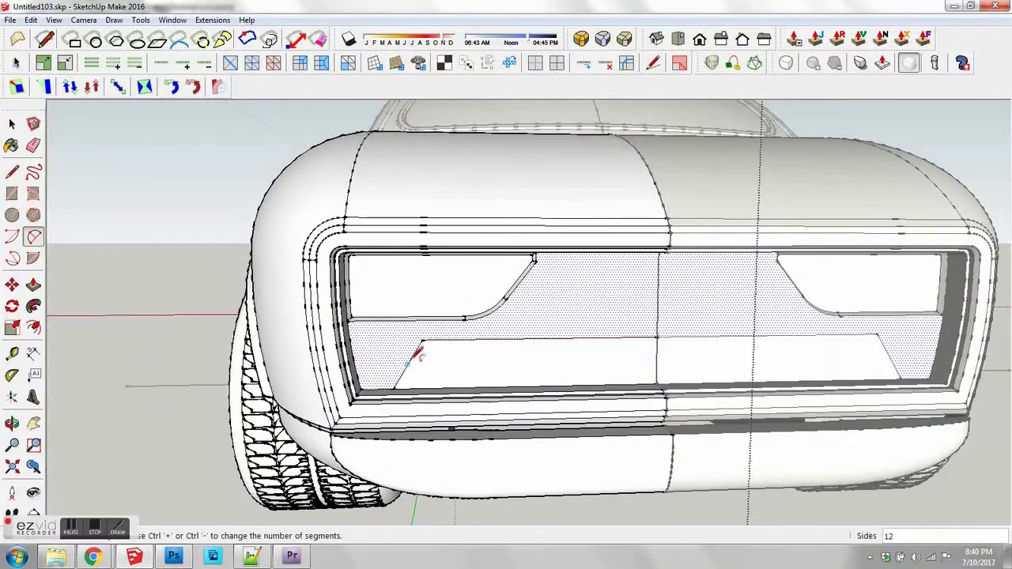
Step: Push the lower outlined area inward to form an opening in the rear panel
key(p)
middle_drag(416, 353, 569, 360)
middle_drag(458, 328, 371, 285)
Step: Round the lower opening's upper edge with a 50 mm offset and 7 segments, and clean up the edges at its outer end
key(space)
click(335, 279)
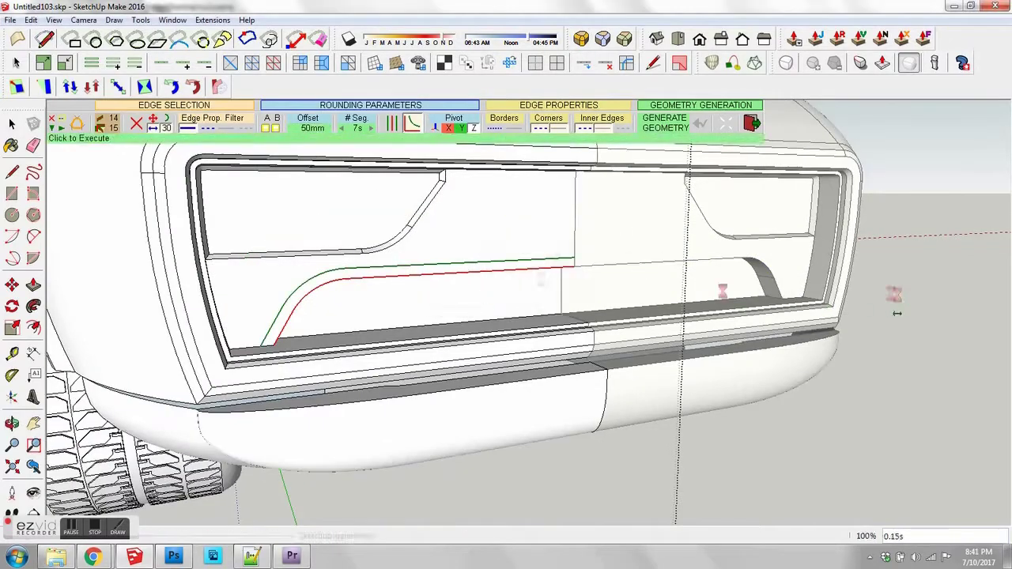
middle_drag(443, 316, 301, 339)
scroll(308, 324, up, 8)
key(e)
drag(317, 308, 330, 311)
Step: Draw a plate outline at the centre of the rear panel between the taillights, with a chamfered lower corner
scroll(329, 312, down, 8)
mouse_move(443, 340)
middle_down()
mouse_move(526, 363)
mouse_move(550, 273)
middle_up()
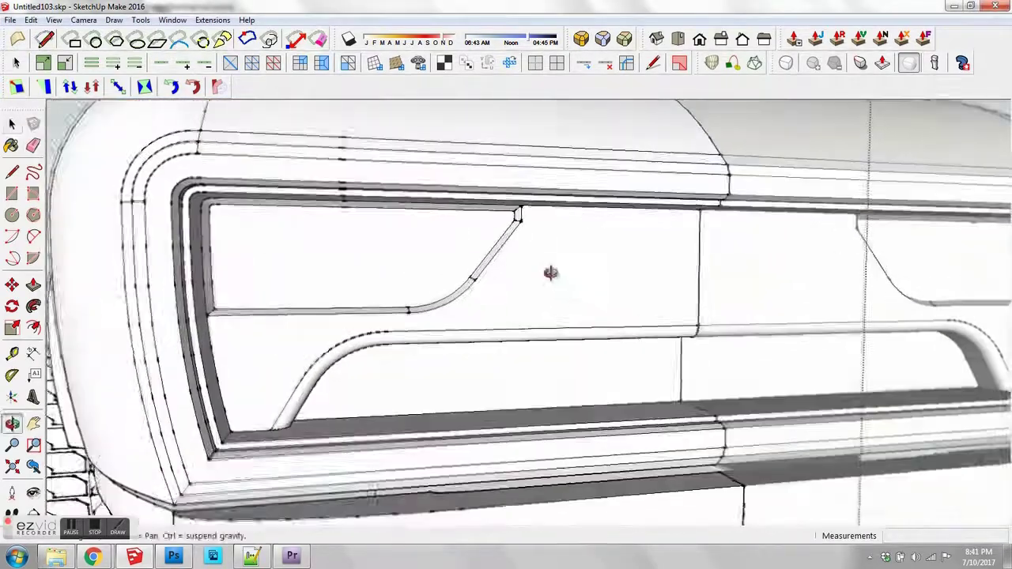
key(l)
click(588, 207)
key(space)
click(614, 300)
scroll(608, 293, up, 2)
key(l)
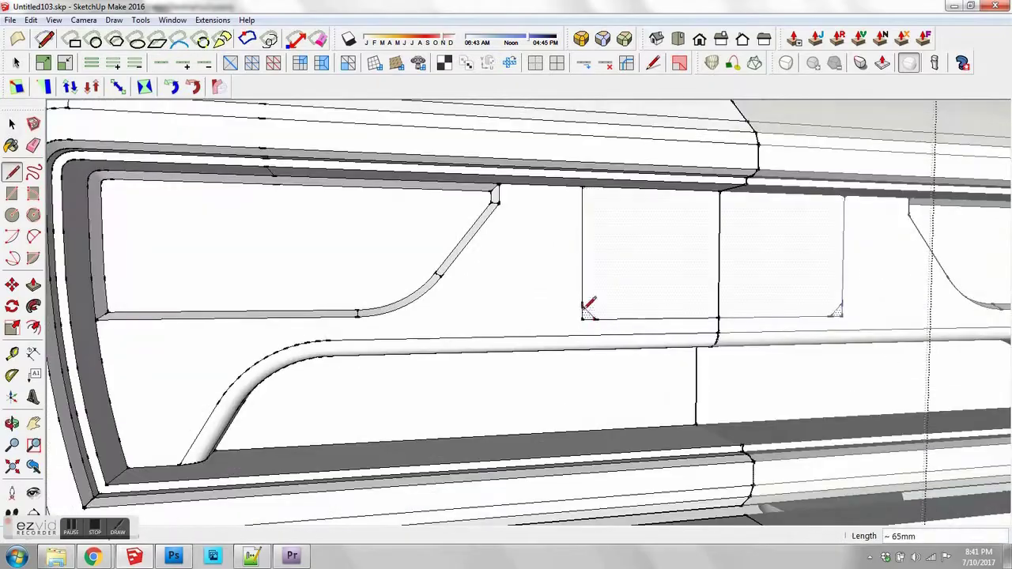
Step: Extrude the central plate shape slightly outward from the rear panel
key(space)
key(p)
middle_drag(622, 273, 624, 343)
key(space)
Step: Divide the taillight face into an upper and a lower area with a horizontal line from the sloped end
scroll(629, 251, down, 10)
scroll(569, 336, up, 8)
middle_drag(522, 332, 482, 321)
key(l)
scroll(636, 317, up, 3)
click(633, 319)
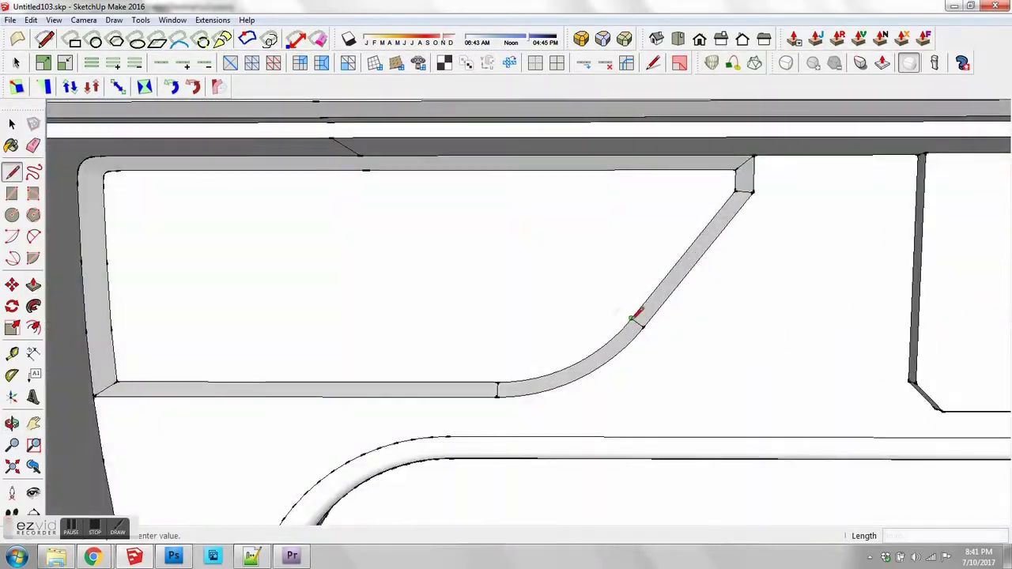
scroll(441, 307, down, 2)
click(216, 316)
Step: Round the outer ends of the upper and lower taillight areas with arcs spanning their heights
shift+middle_drag(315, 289, 406, 289)
scroll(347, 308, up, 1)
key(a)
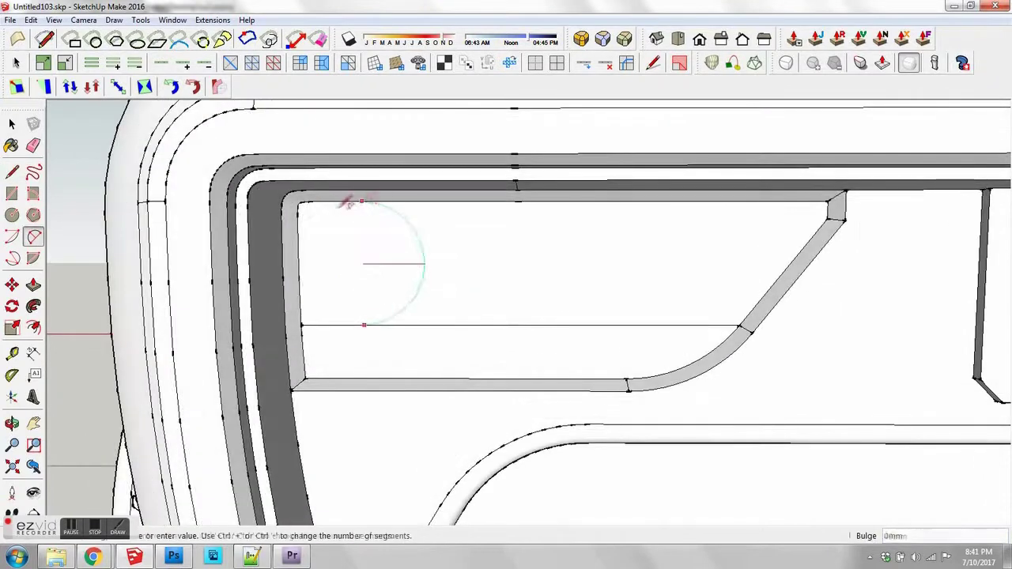
click(315, 207)
scroll(465, 332, up, 1)
click(420, 361)
key(e)
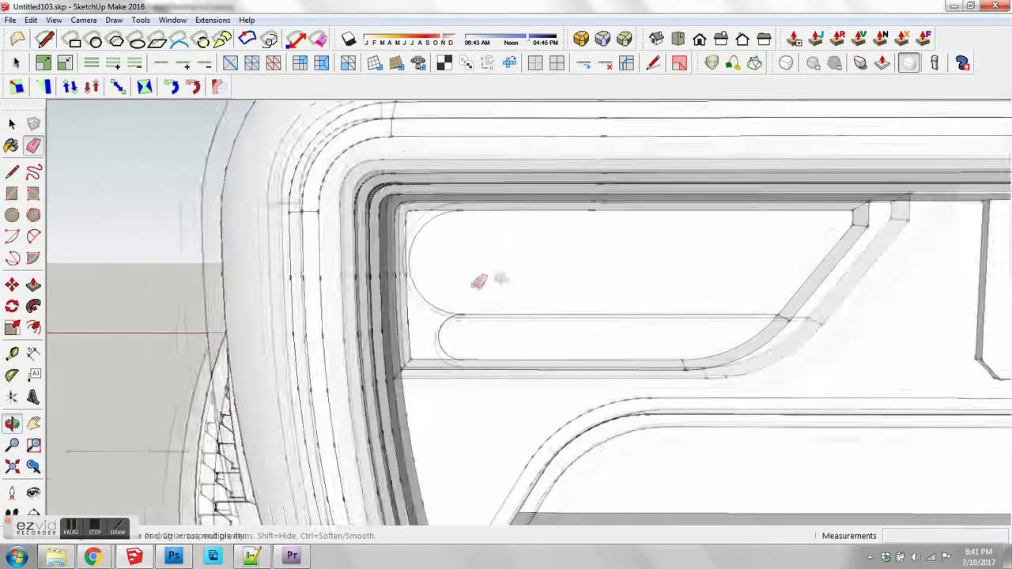
Step: Offset the upper and lower taillight outlines inward
key(space)
click(596, 250)
key(f)
click(639, 201)
click(630, 222)
key(space)
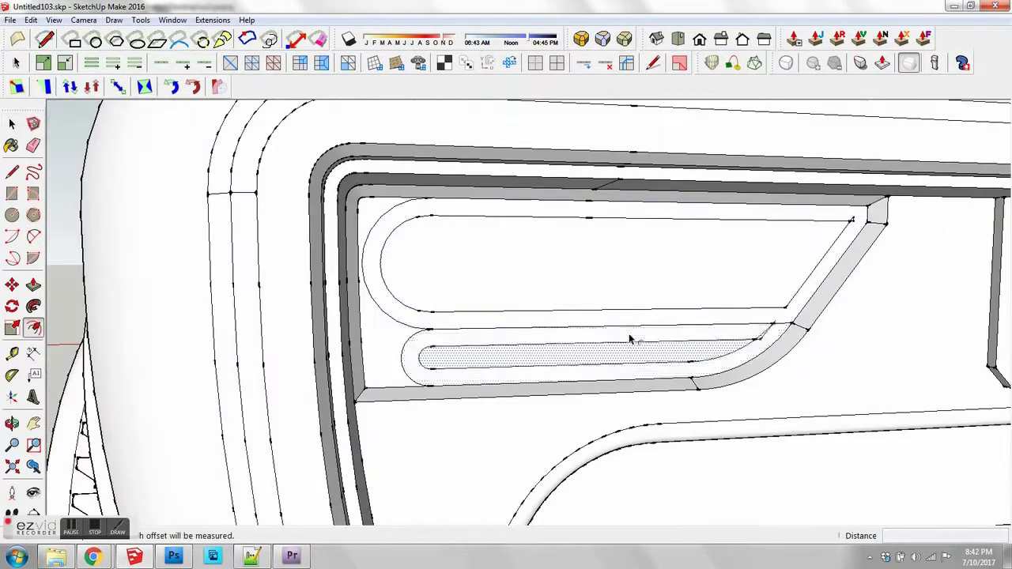
Step: Round the inner ends of both offset taillight outlines with arcs and erase the leftover corner edges
scroll(648, 348, up, 2)
key(a)
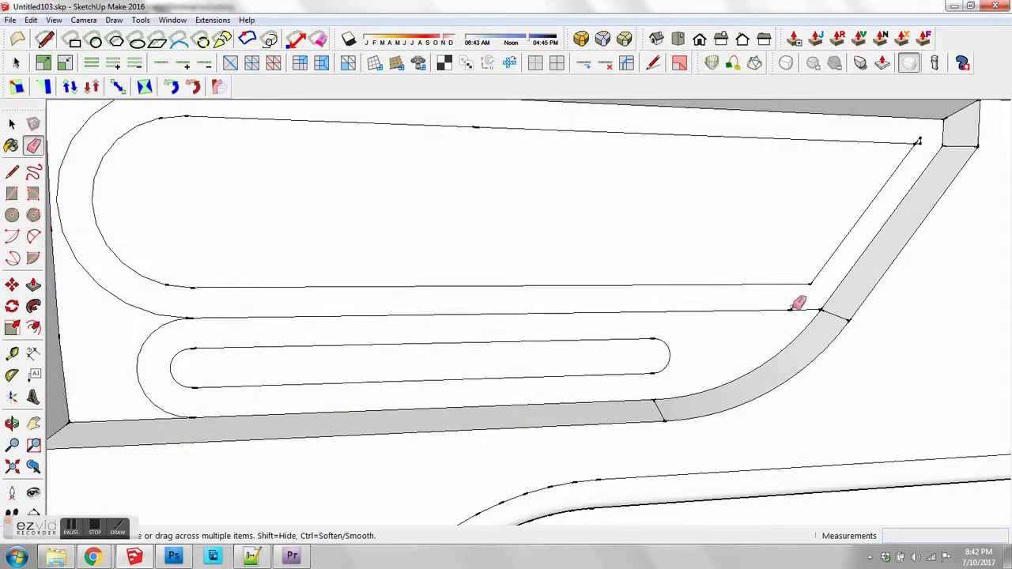
click(811, 210)
scroll(451, 241, down, 2)
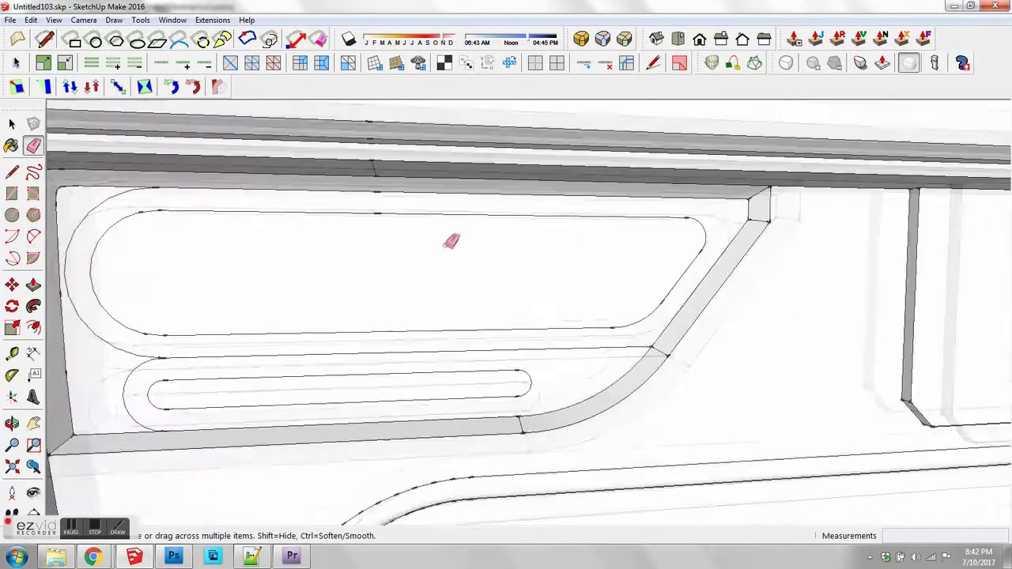
Step: Extrude the lower slot-shaped lamp outward from the taillight face
key(space)
click(451, 242)
mouse_move(474, 271)
middle_down()
mouse_move(429, 264)
mouse_move(440, 346)
middle_up()
key(p)
double_click(445, 348)
key(space)
Step: Offset the upper lamp's outline inward and round the sharp inner corners with arcs
middle_drag(463, 213, 517, 251)
click(475, 281)
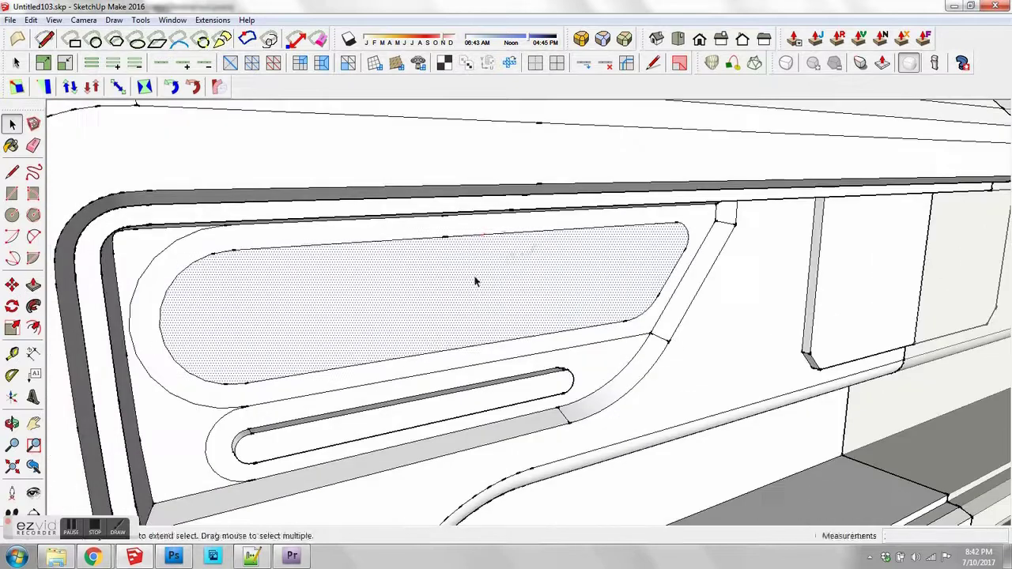
key(a)
scroll(671, 232, up, 3)
click(653, 277)
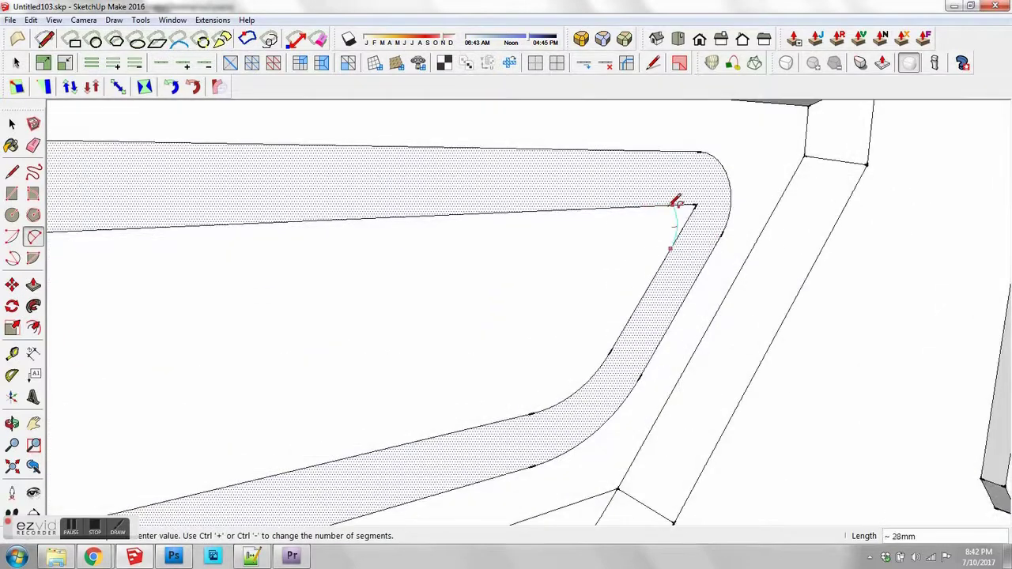
scroll(675, 202, up, 2)
scroll(734, 218, down, 5)
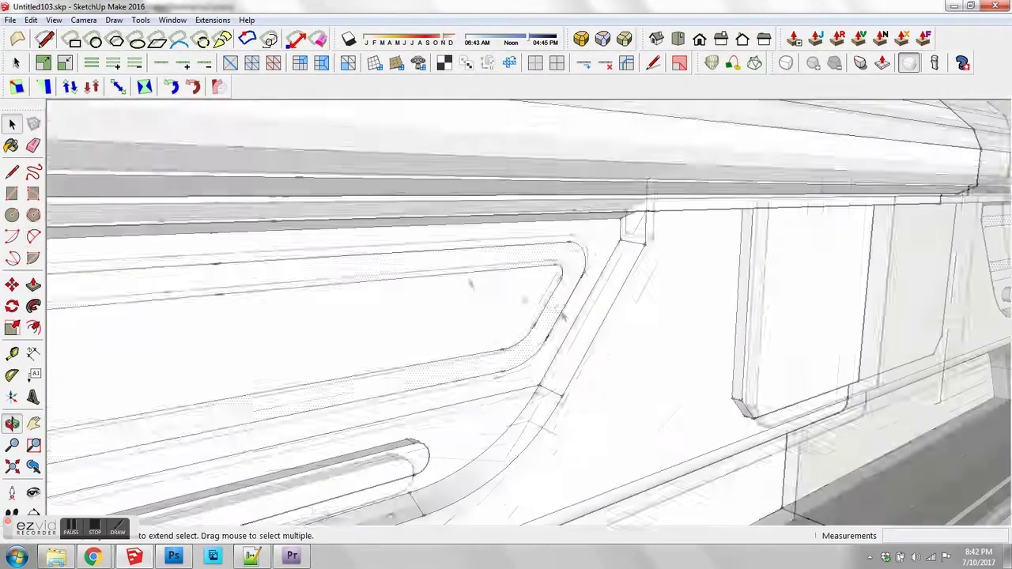
Step: Recess the upper lamp's inner face by about 43 mm
key(f)
scroll(474, 304, down, 5)
key(space)
scroll(440, 325, up, 3)
key(p)
click(451, 310)
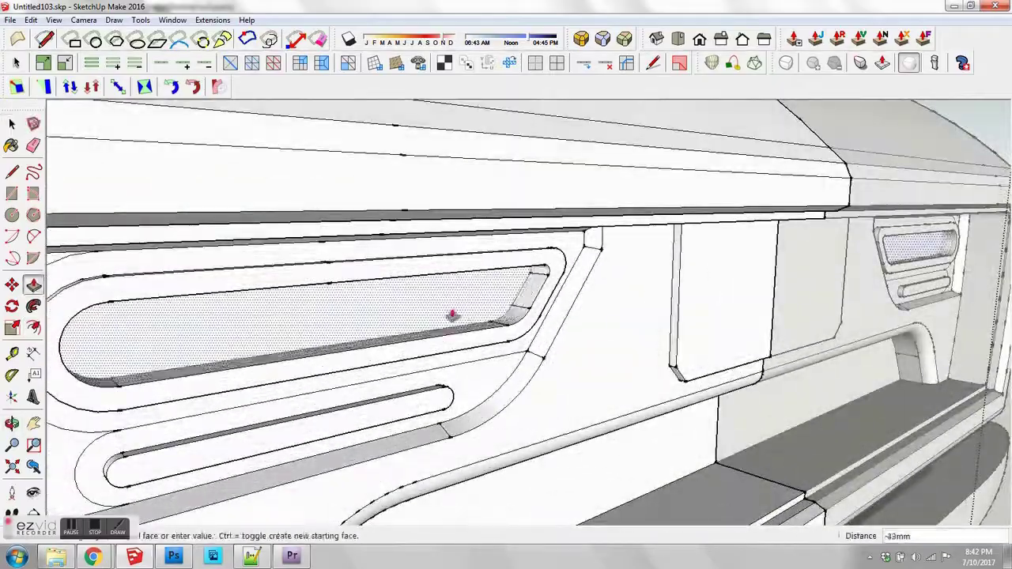
middle_drag(478, 383, 567, 337)
click(567, 336)
Step: Model a block with a sloped outer side on the centre line behind the rear bumper
scroll(531, 278, down, 4)
middle_drag(530, 277, 390, 296)
scroll(380, 304, down, 4)
scroll(481, 341, up, 4)
middle_drag(481, 340, 553, 347)
scroll(456, 354, down, 5)
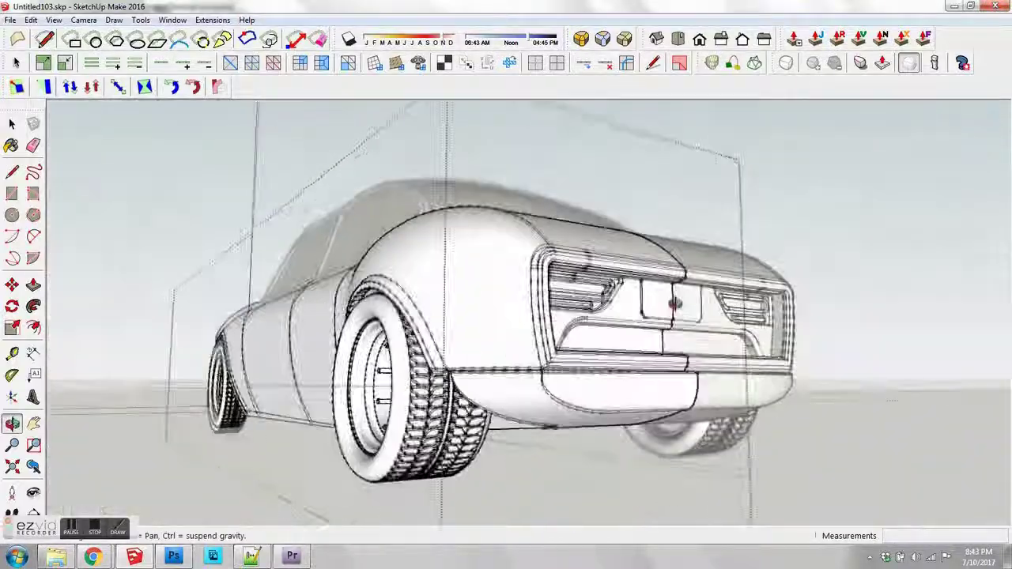
middle_drag(490, 207, 536, 425)
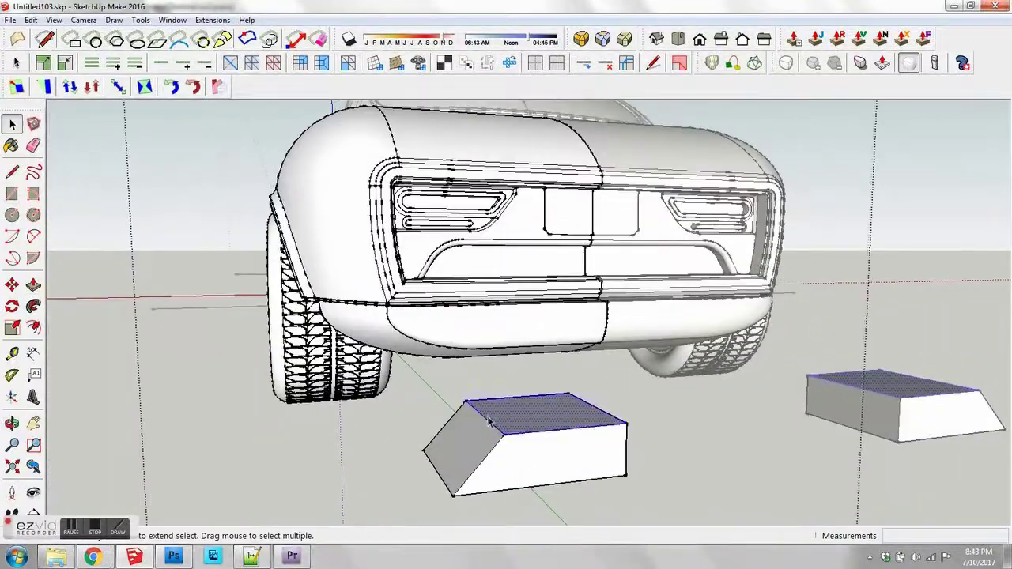
key(Escape)
Step: Round the block's upper outer edge and move the block against the centre of the rear bumper
key(m)
scroll(585, 411, up, 3)
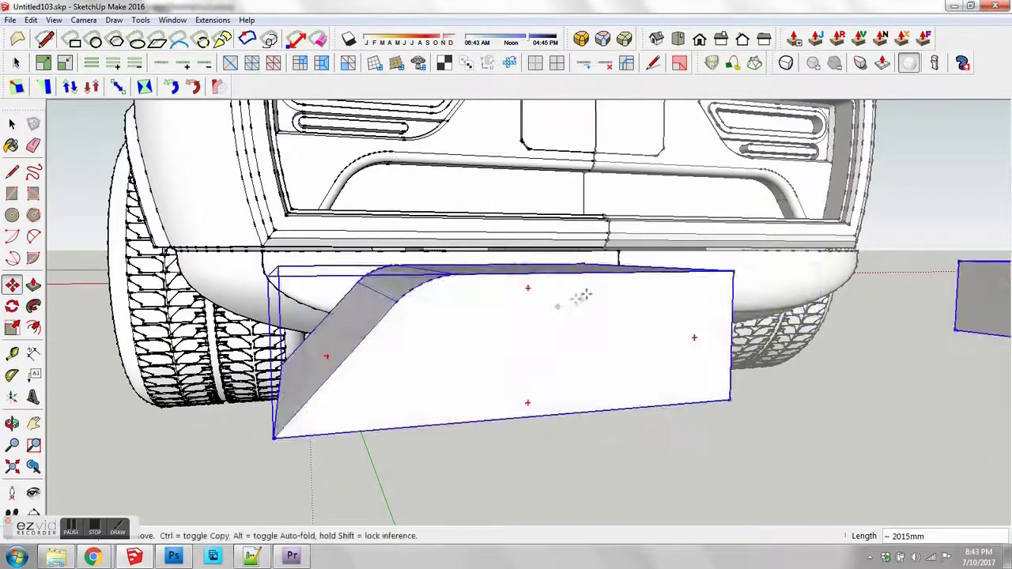
middle_drag(582, 295, 610, 301)
scroll(579, 272, up, 5)
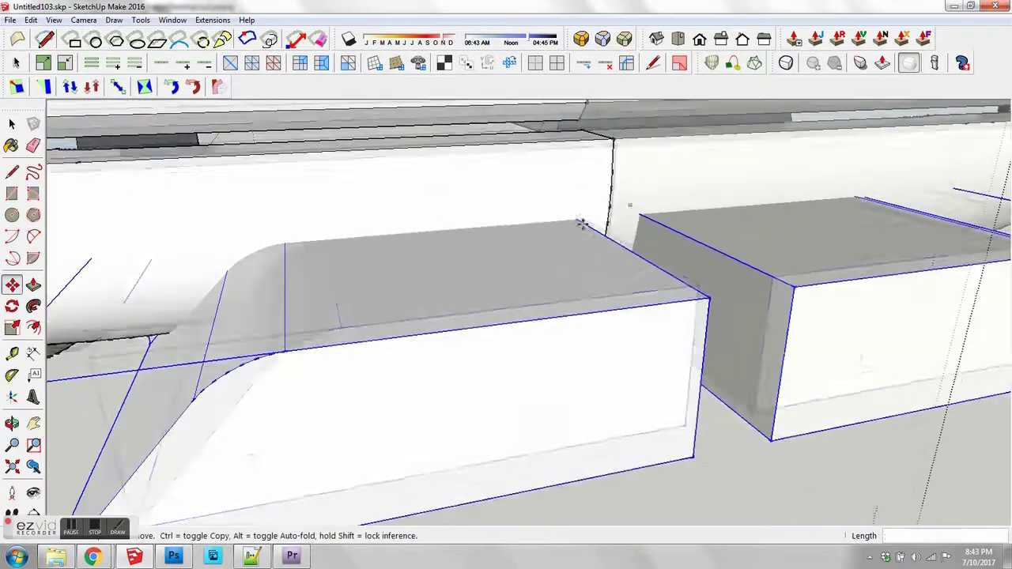
click(607, 215)
Step: Scale the block to fit beneath the centre of the rear bumper
scroll(607, 215, down, 5)
middle_drag(607, 214, 577, 186)
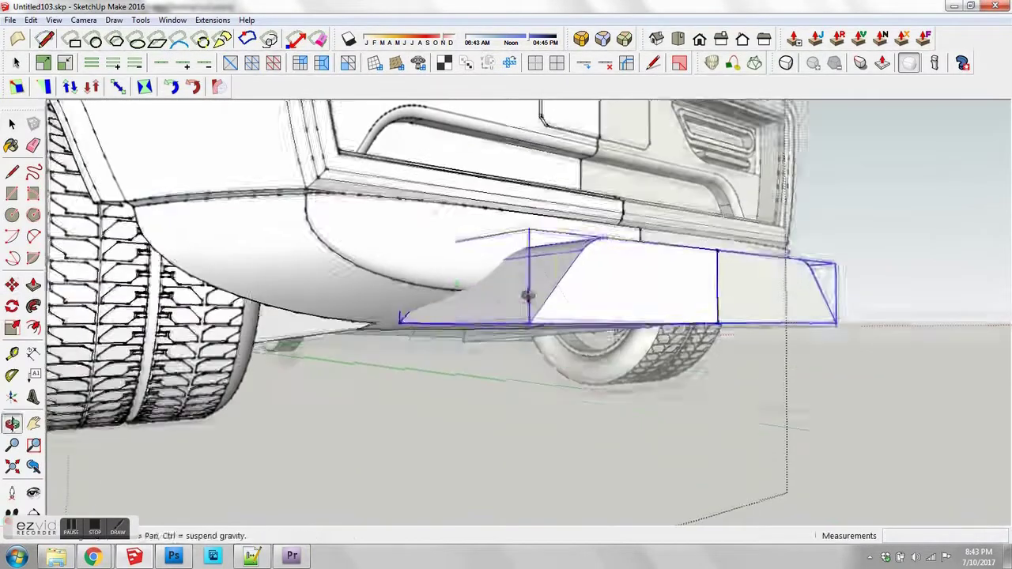
middle_drag(574, 341, 616, 277)
click(488, 359)
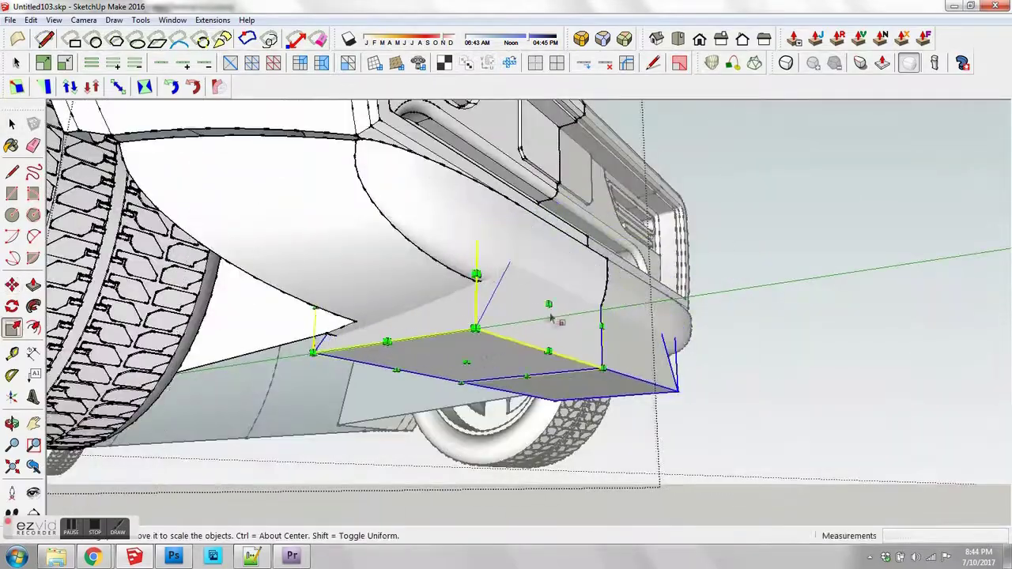
middle_drag(551, 317, 379, 391)
Step: Intersect the block's faces with the model and delete the unneeded geometry
key(space)
right_click(401, 399)
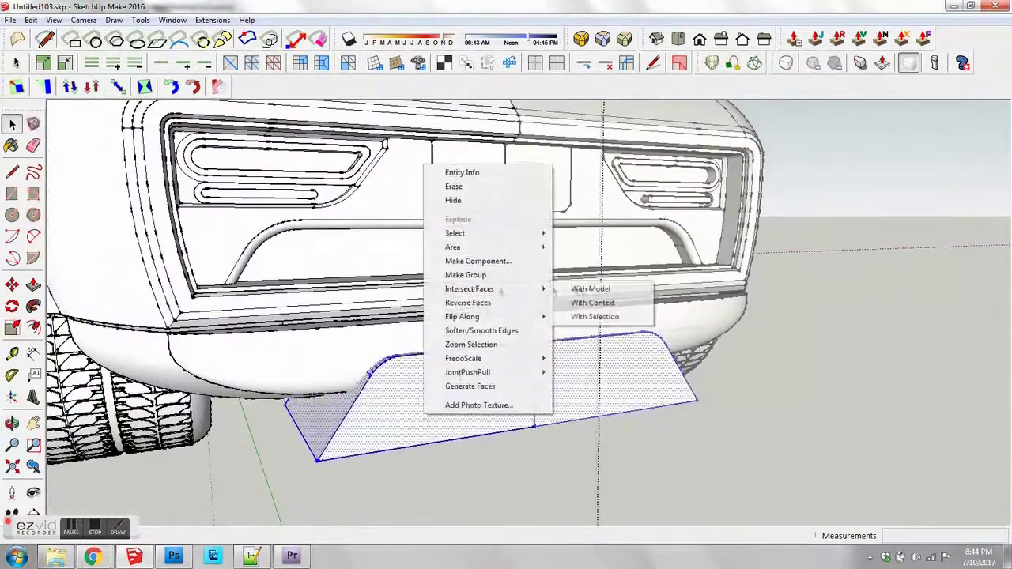
click(590, 289)
middle_drag(474, 348, 535, 248)
key(Delete)
Step: Select the block's underside together with the bumper group and intersect their faces with the model
middle_drag(506, 340, 528, 320)
click(531, 324)
shift+click(476, 297)
shift+click(522, 367)
right_click(483, 308)
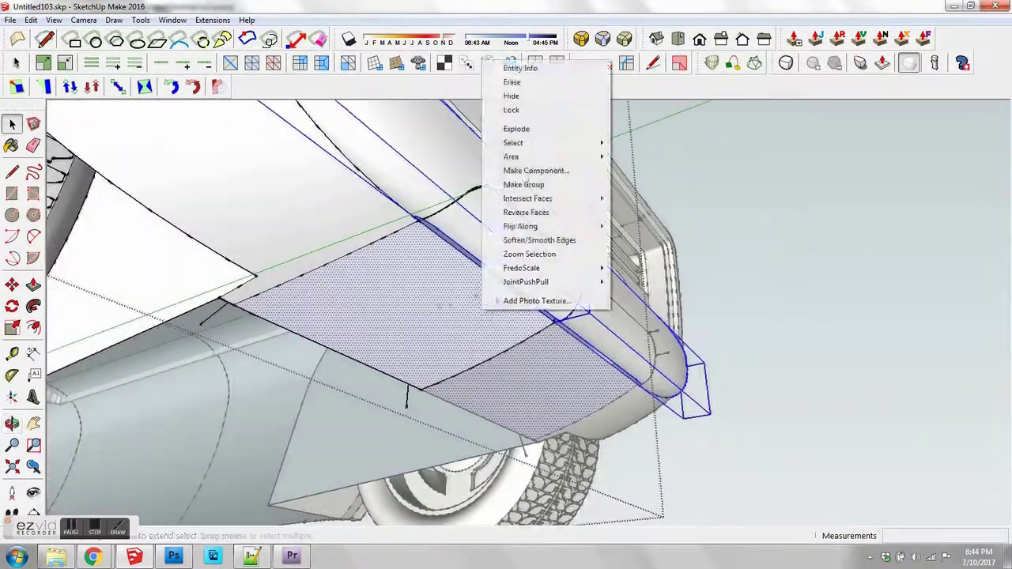
click(642, 198)
Step: Explode the rear bumper group
mouse_move(434, 298)
middle_down()
mouse_move(458, 318)
mouse_move(514, 302)
mouse_move(442, 268)
mouse_move(506, 330)
mouse_move(422, 285)
middle_up()
click(398, 219)
right_click(397, 218)
click(433, 285)
Step: Select the front faces of the block beneath the rear bumper together with their edges and erase them
double_click(500, 312)
right_click(474, 348)
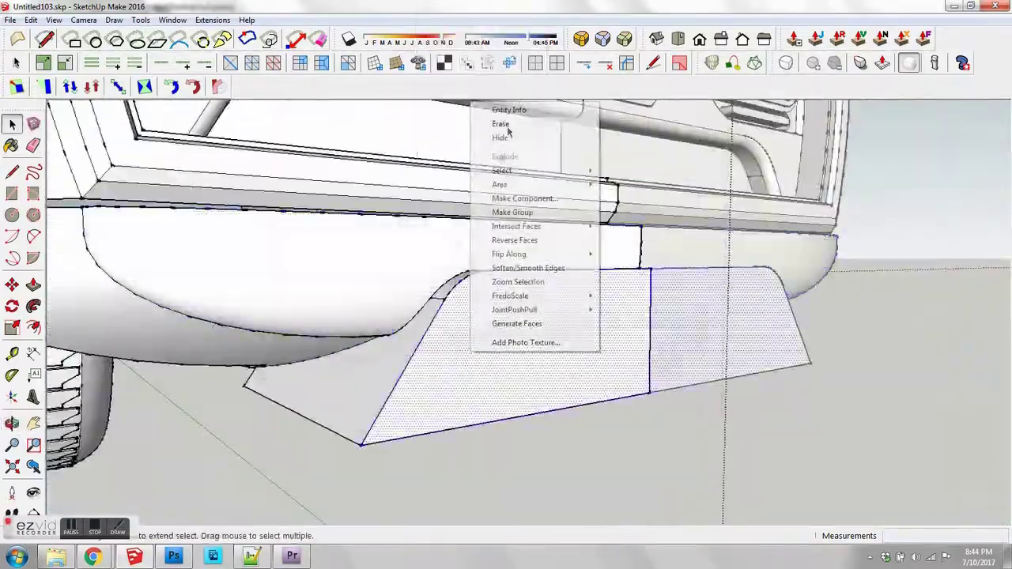
click(508, 129)
middle_drag(490, 284, 765, 401)
scroll(406, 293, up, 10)
Step: Draw the missing edges at the corners where the block meets the underside of the rear bumper
key(l)
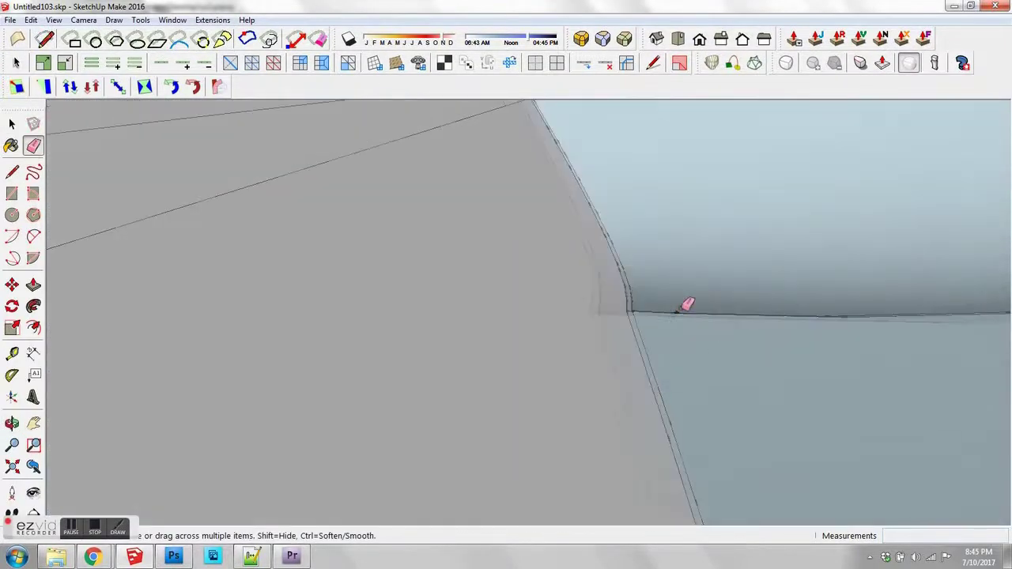
middle_drag(687, 305, 740, 197)
middle_drag(574, 250, 531, 237)
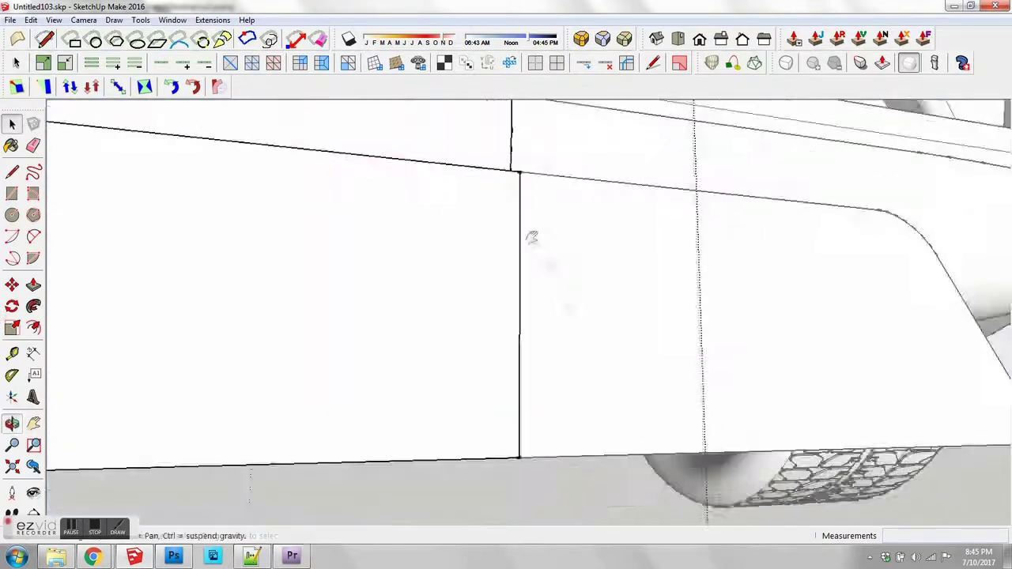
middle_drag(472, 393, 474, 319)
scroll(640, 384, up, 5)
key(l)
click(668, 374)
mouse_move(639, 384)
middle_down()
mouse_move(668, 374)
mouse_move(546, 443)
mouse_move(526, 327)
mouse_move(505, 288)
middle_up()
Step: Erase the surplus edge of the block and delete the bumper faces inside the cutout to open the recess
key(space)
scroll(668, 375, down, 5)
key(e)
click(535, 440)
key(space)
click(382, 348)
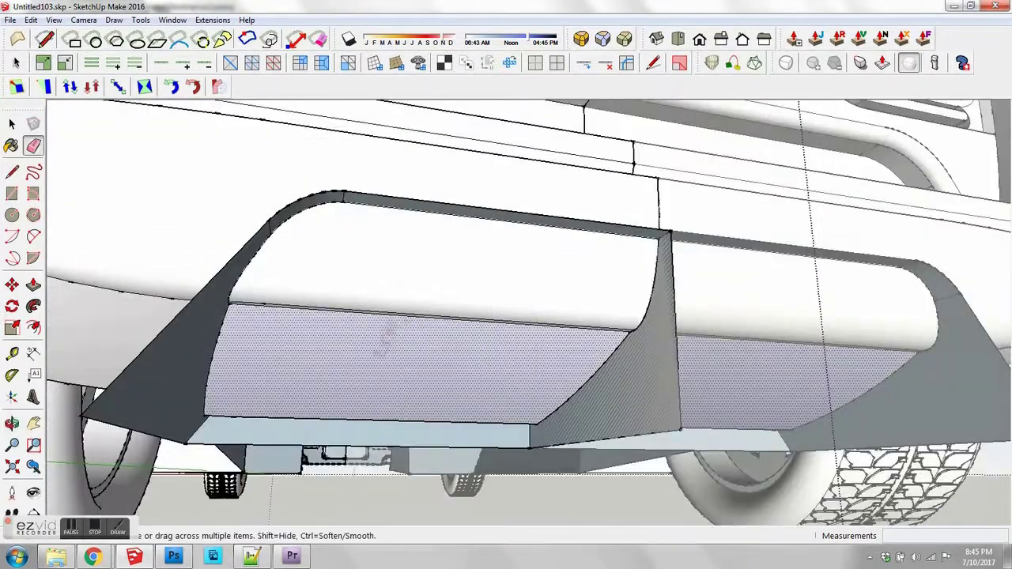
shift+click(401, 301)
scroll(423, 320, up, 3)
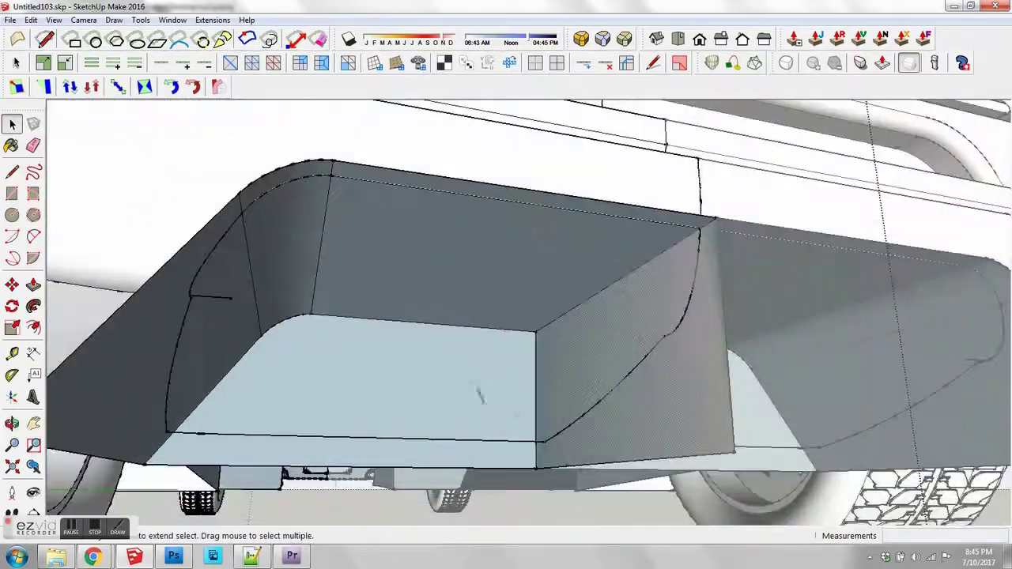
Step: Erase the stray intersection edges beneath the rear bumper and check the car from the rear
key(e)
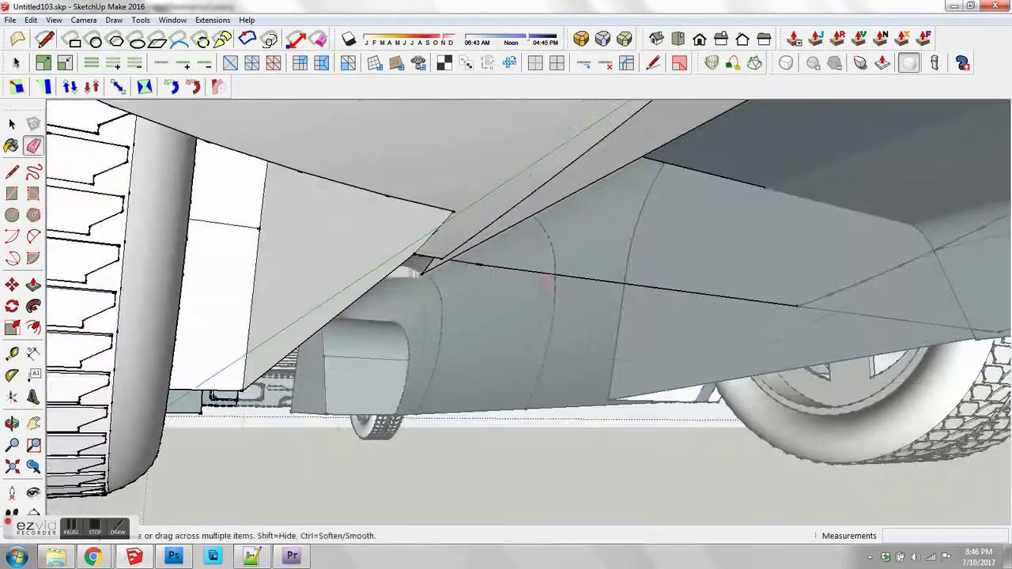
right_click(488, 263)
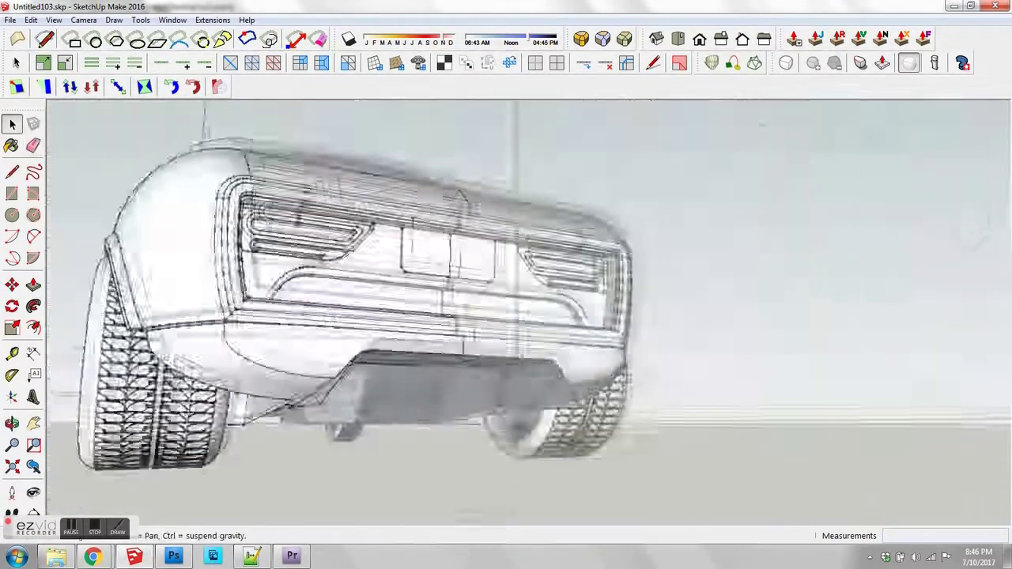
middle_drag(632, 443, 660, 446)
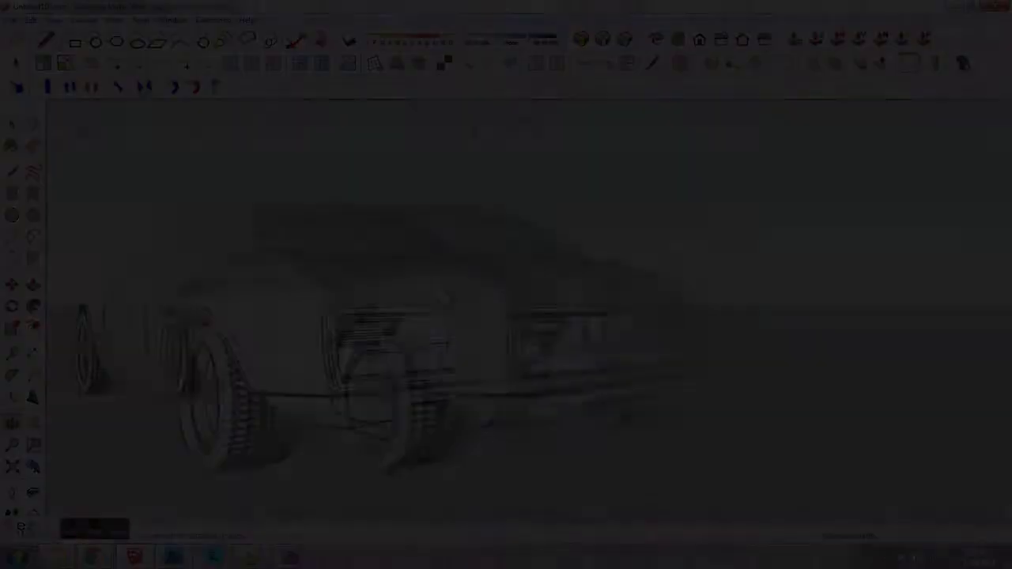